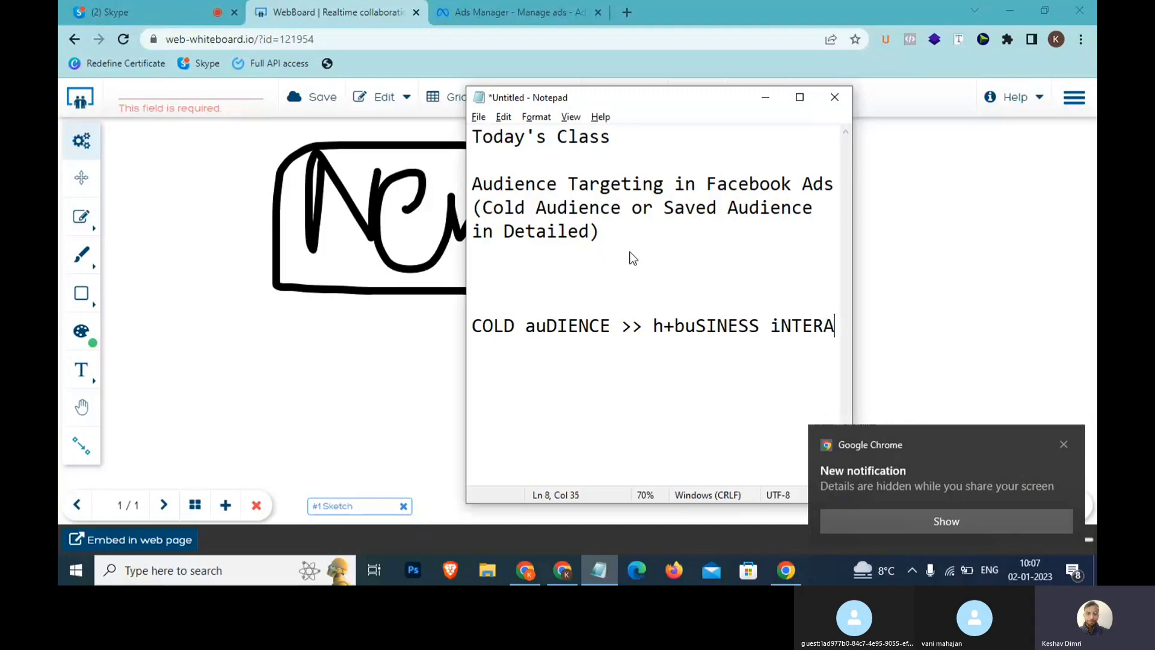
- Finish the cold audience line in the class notes with "iNTERACTION xxxx" and highlight the line for emphasis
type("xxxx")
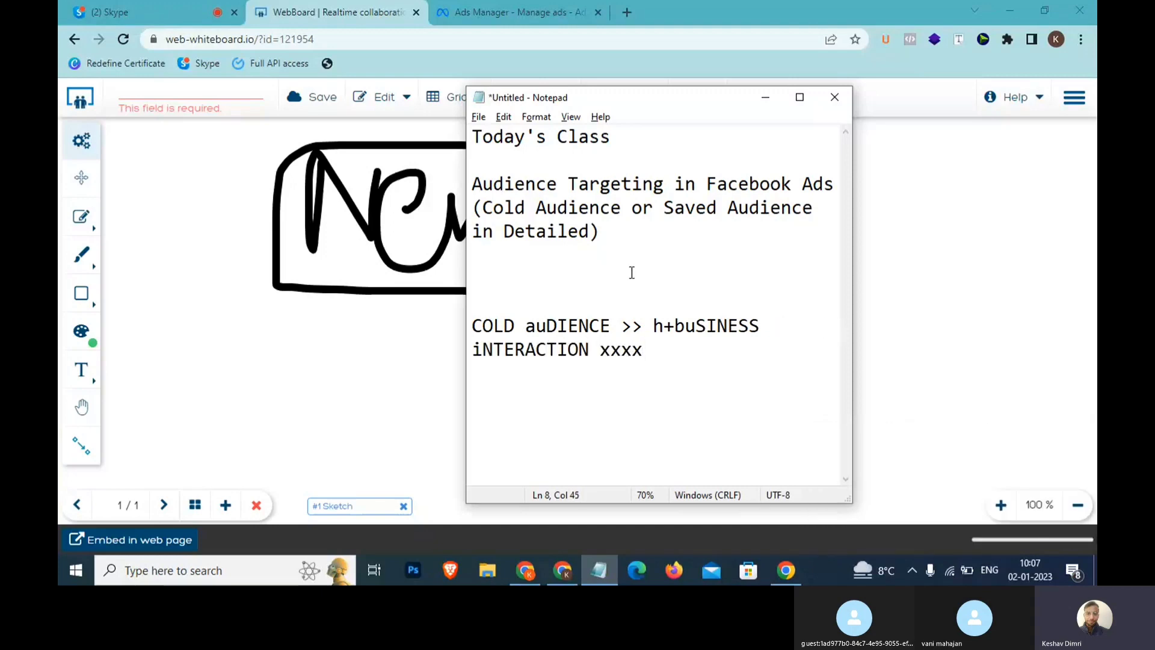
left_click_drag(672, 365, 473, 325)
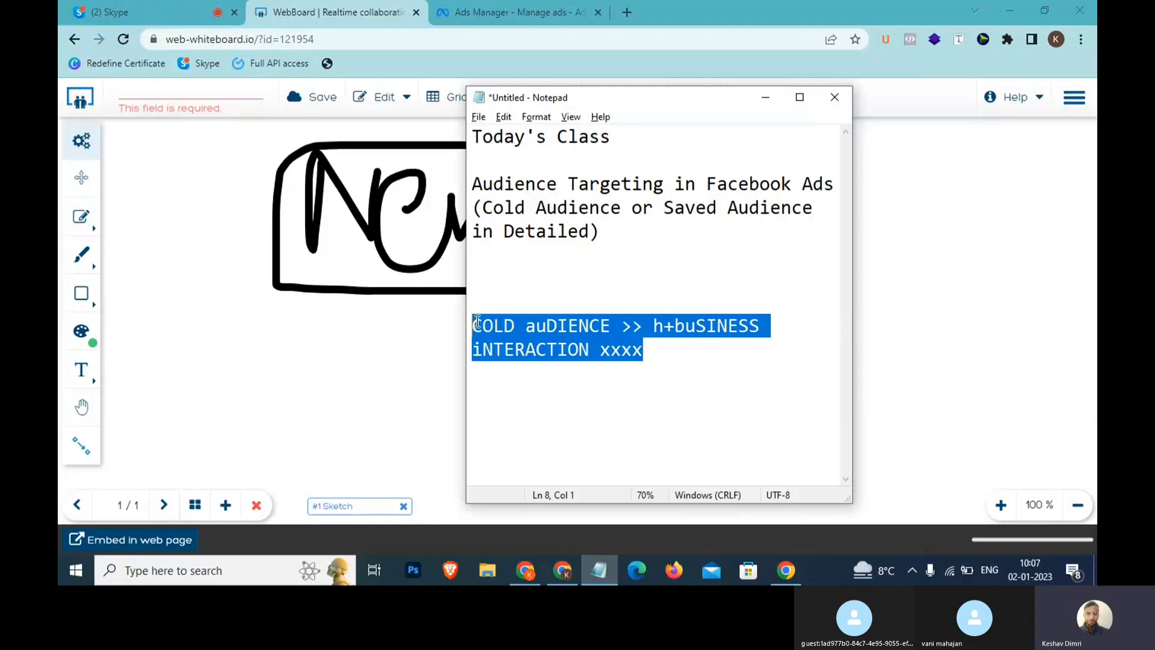
left_click(677, 359)
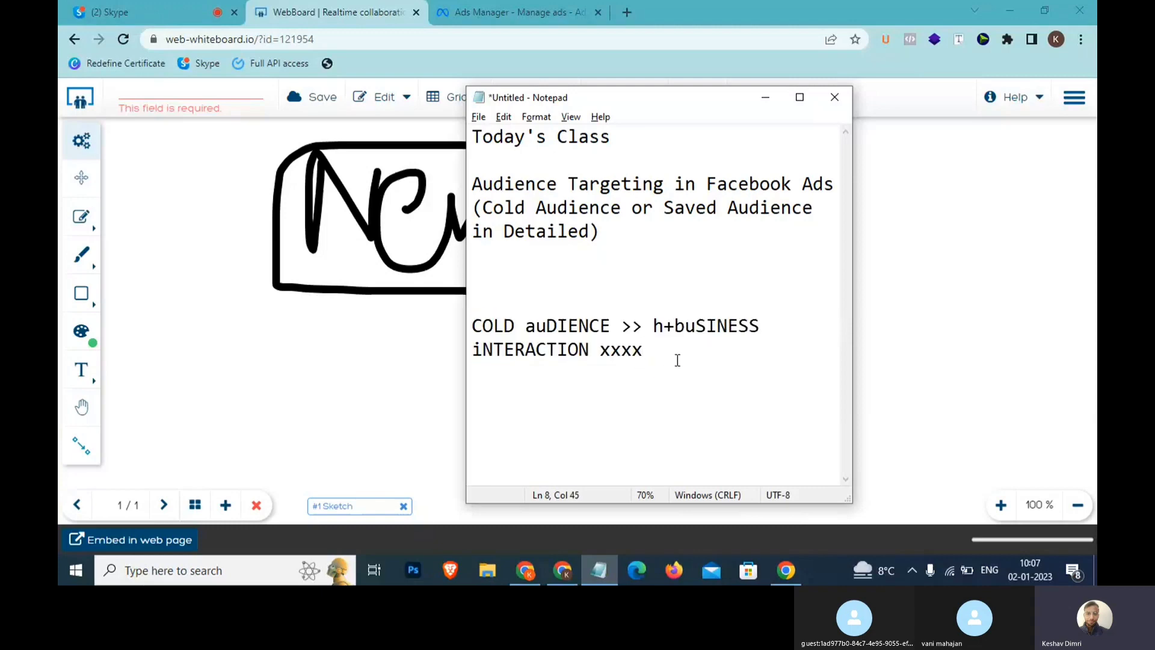
left_click_drag(675, 354, 495, 326)
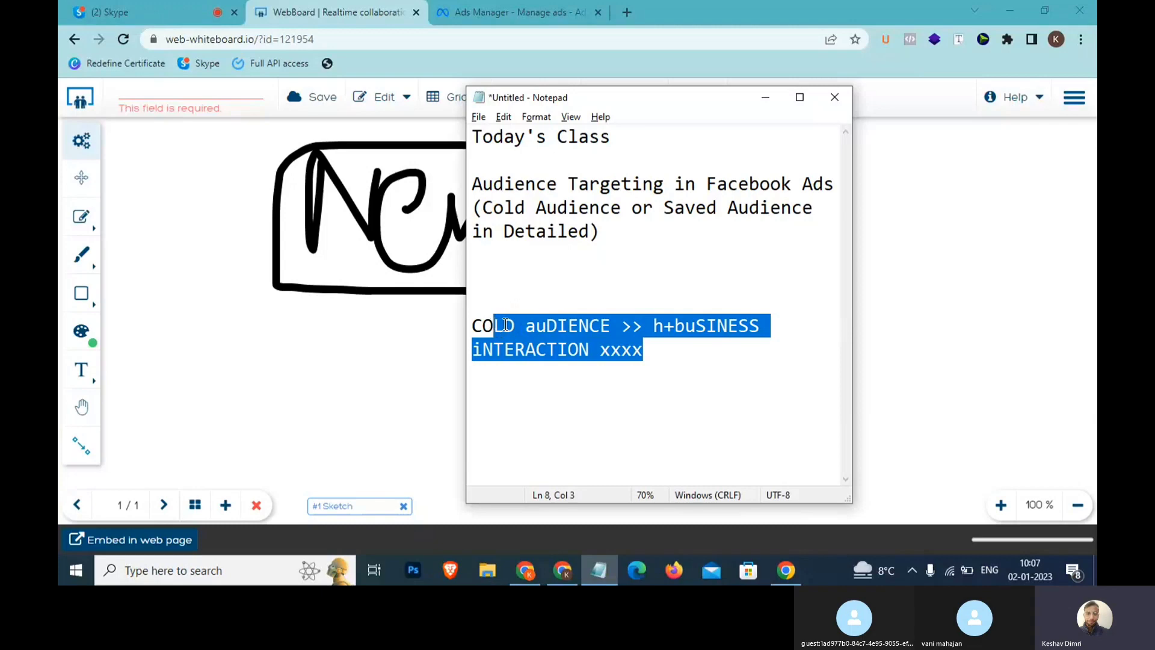
- Add the line "Facebook database >> Data" below the cold audience line, leaving two blank lines between them
left_click(683, 364)
key("Return")
key("Return")
key("Return")
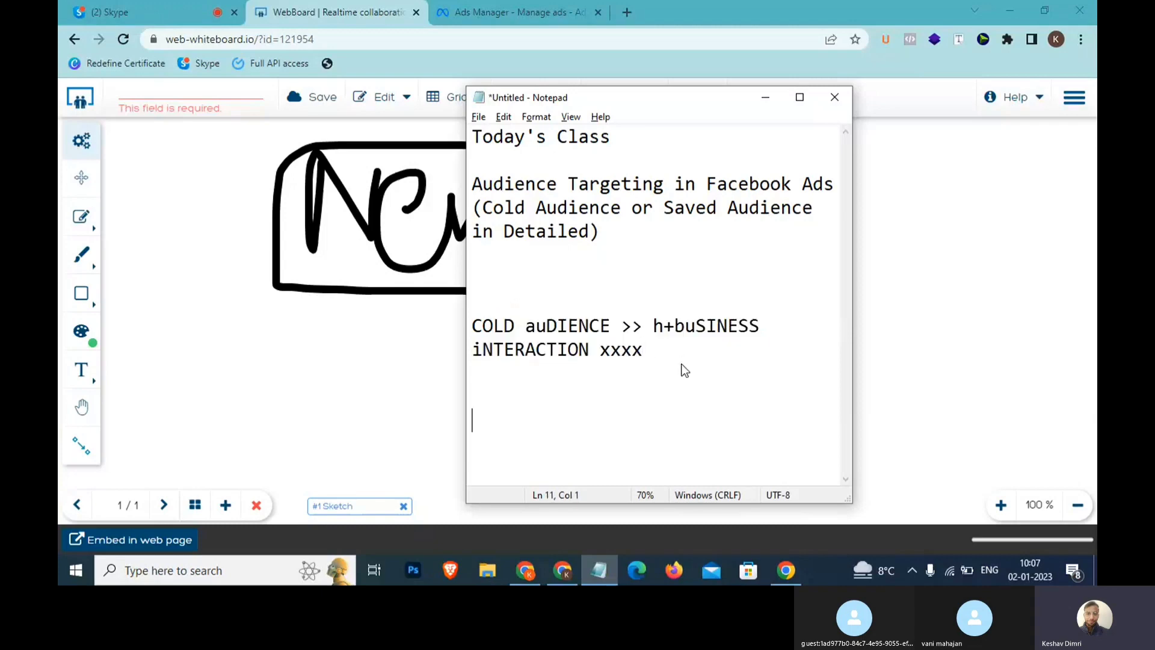
type("Fca")
key("BackSpace")
key("BackSpace")
type("acen")
key("BackSpace")
type("book ")
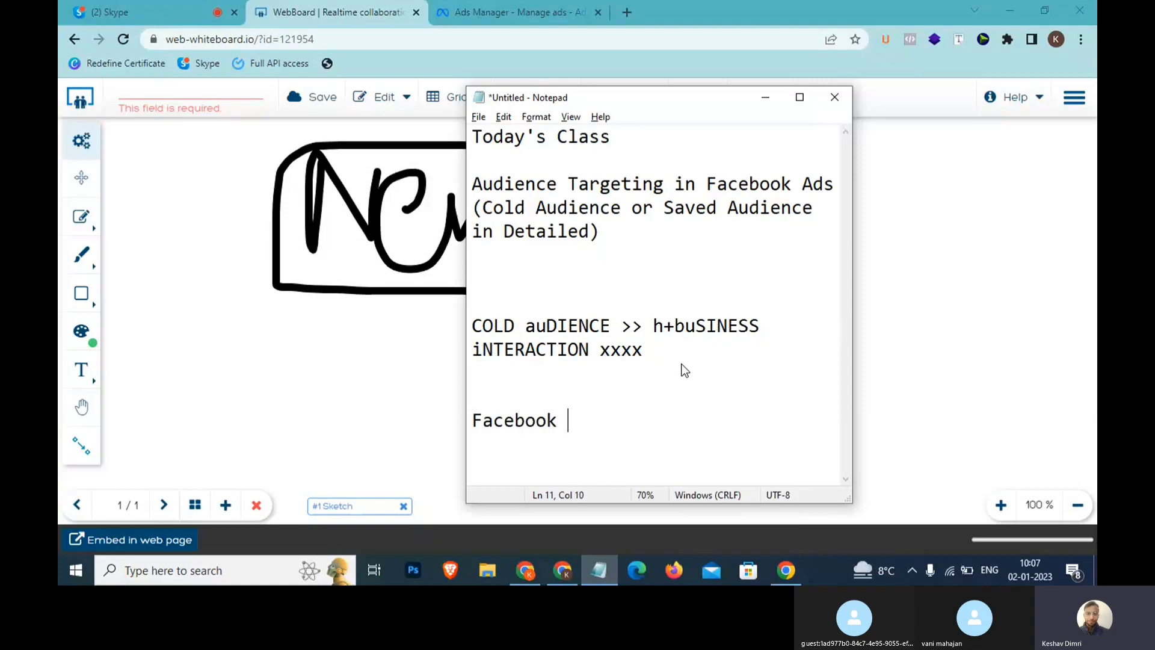
type("data base ")
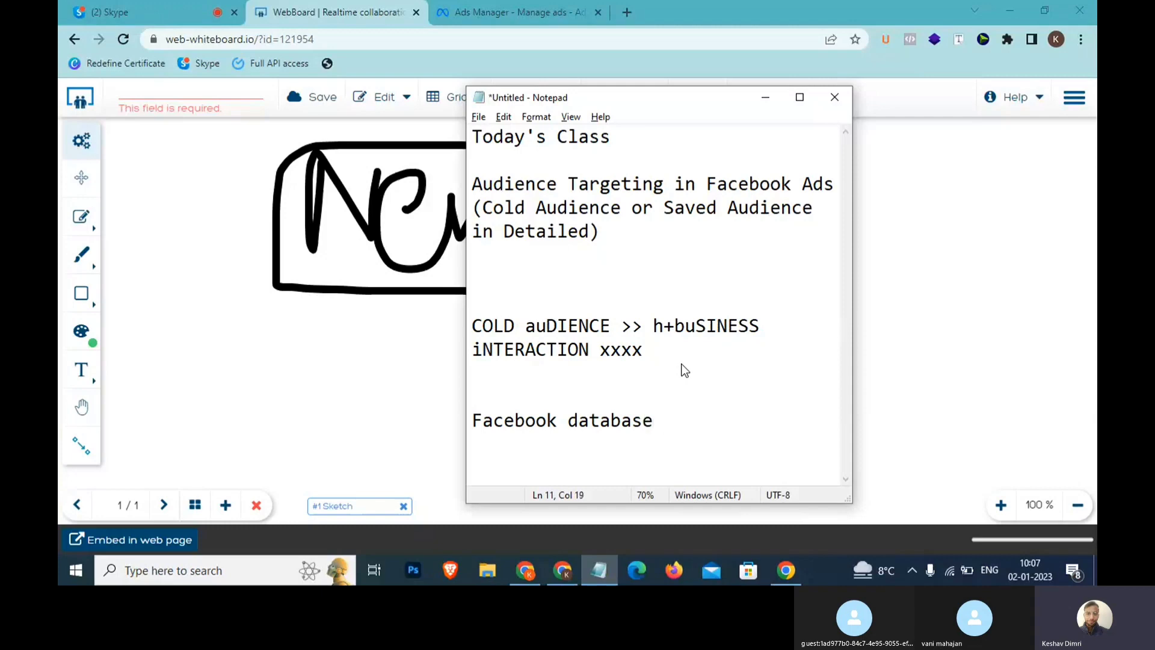
type(">> Data")
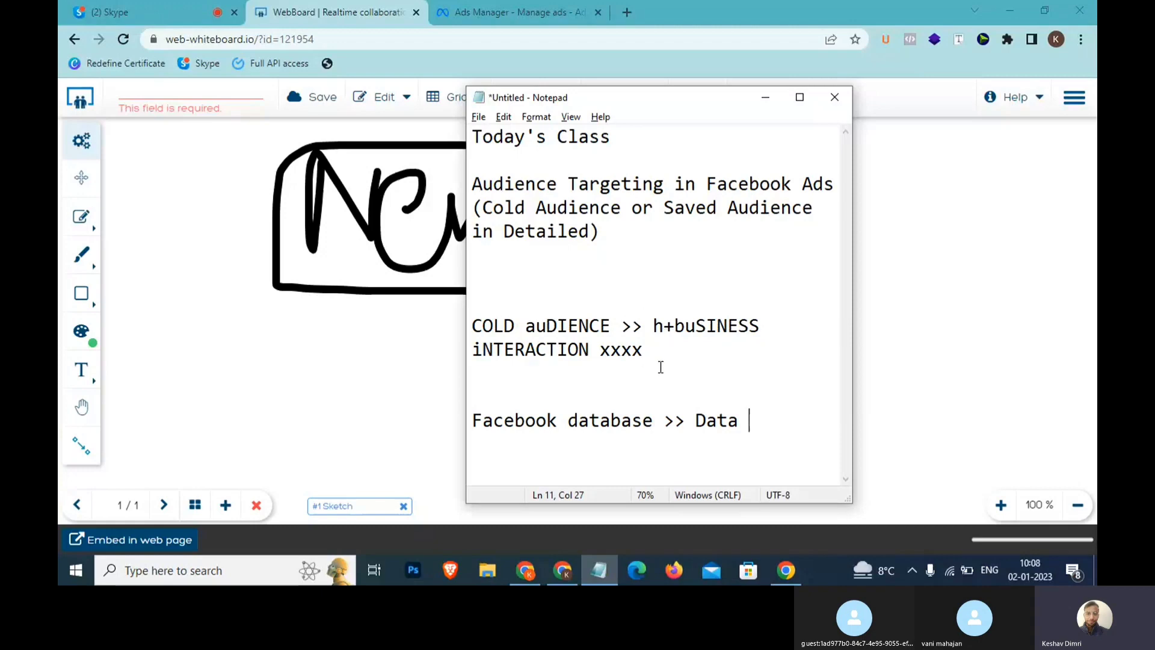
- Add the line "Facebook Activity >> AUdience Category" below the database line, separated by one blank line
left_click_drag(659, 361, 470, 328)
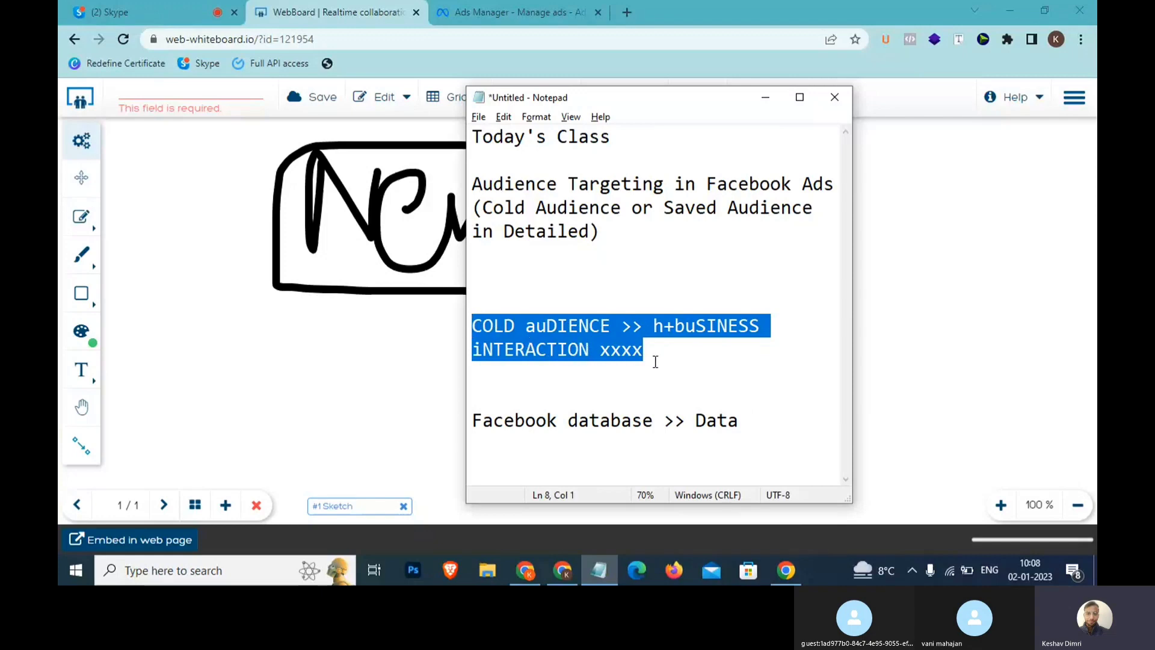
left_click(737, 419)
key("Return")
key("Return")
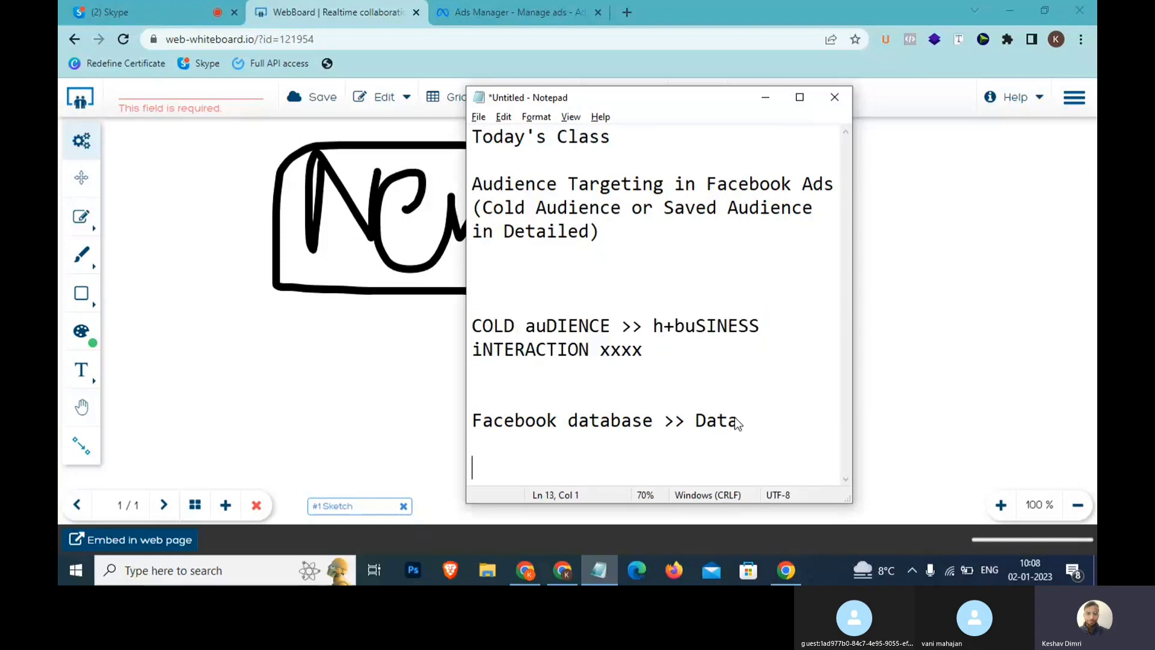
type("a")
key("BackSpace")
type("Facen")
key("BackSpace")
type("o")
key("BackSpace")
key("BackSpace")
type("book Activity")
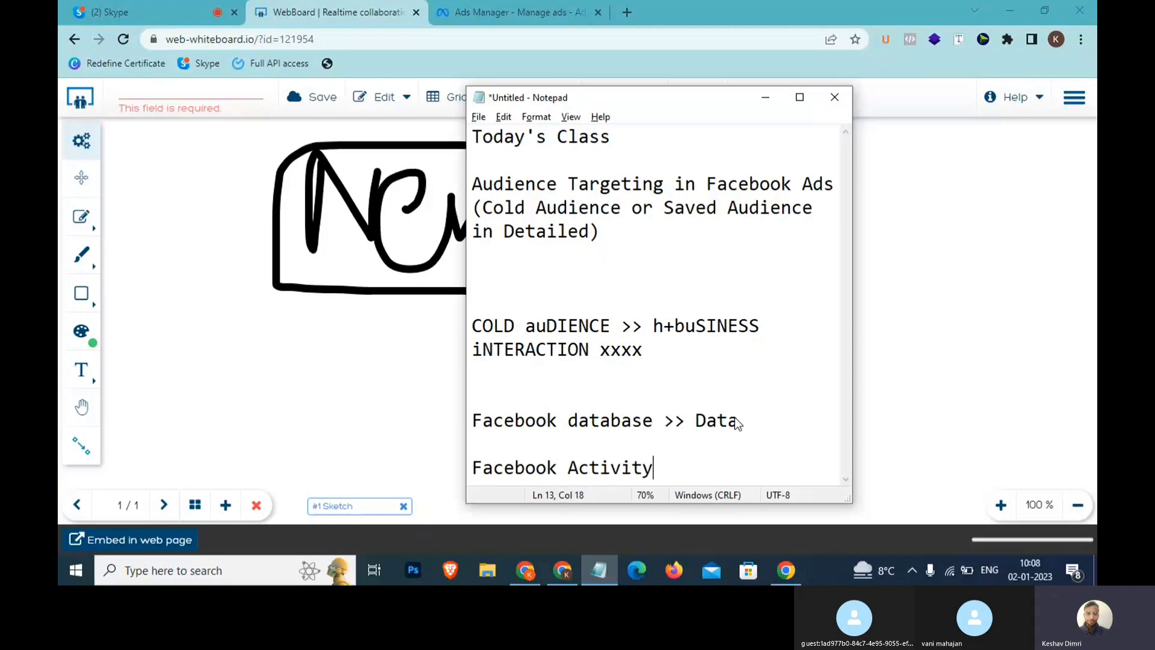
key("BackSpace")
type("y >> AUdienc")
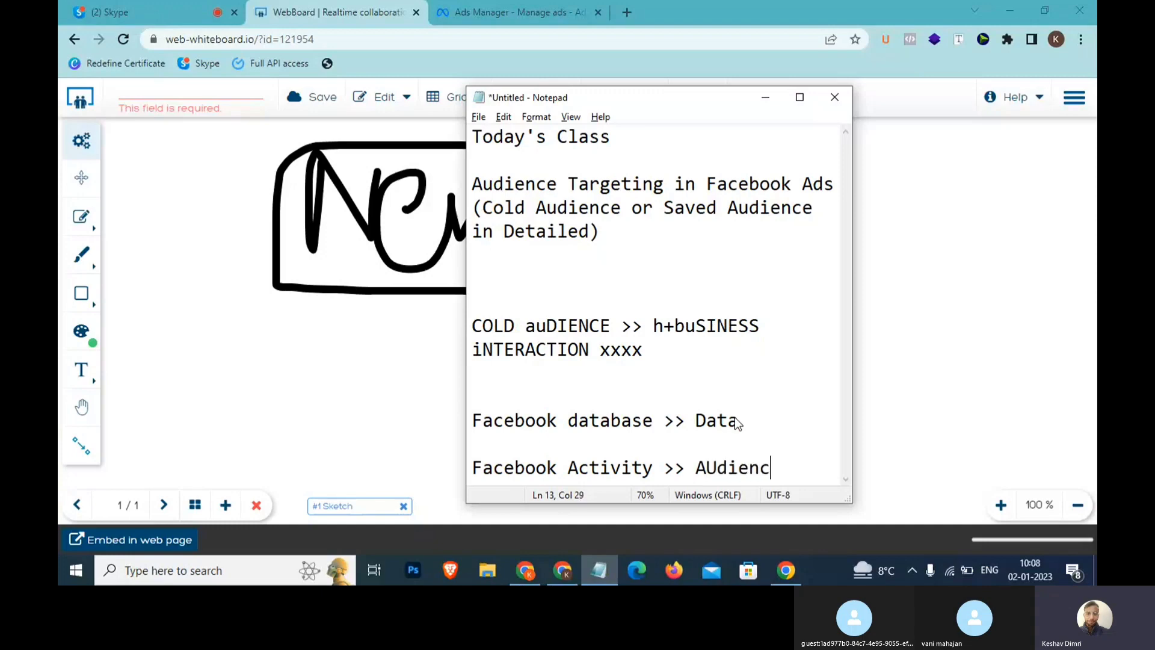
type("e Category")
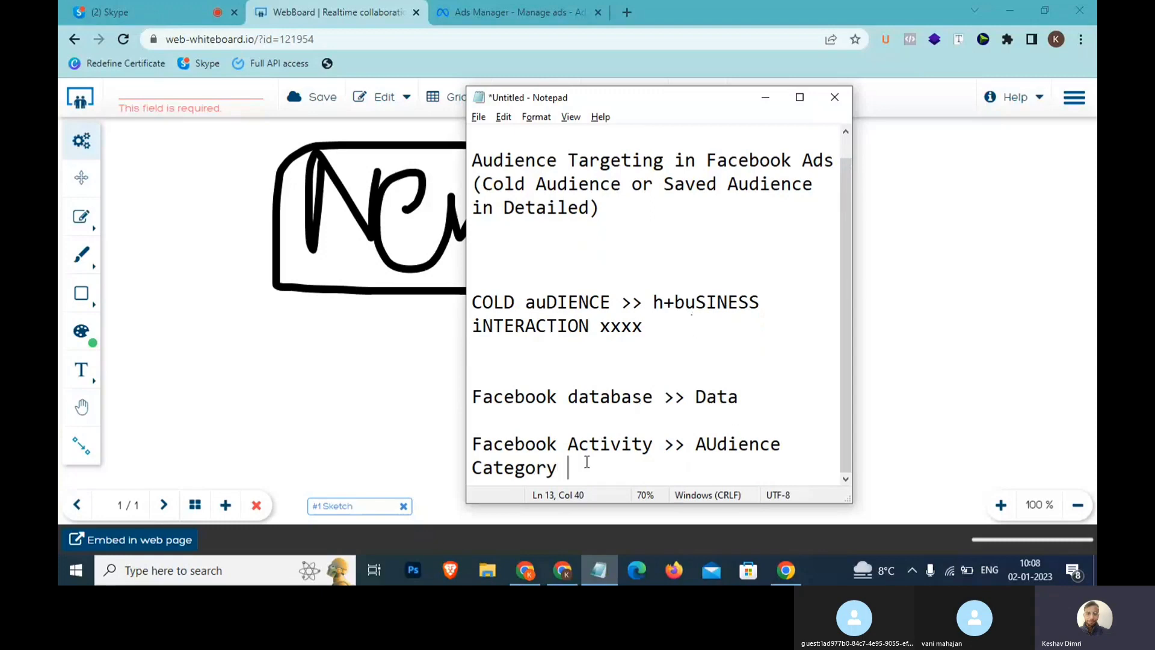
left_click_drag(567, 467, 480, 416)
- Switch to Ads Manager in the browser and create a new campaign with the Leads objective
left_click(493, 12)
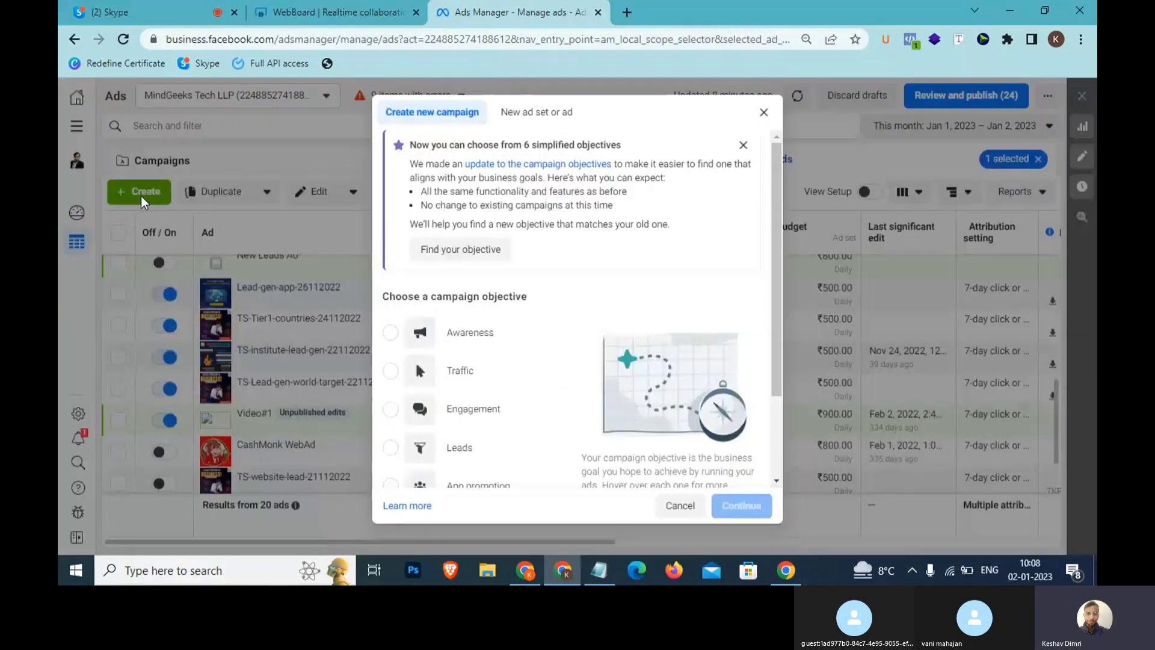
scroll(490, 369, "down", 2)
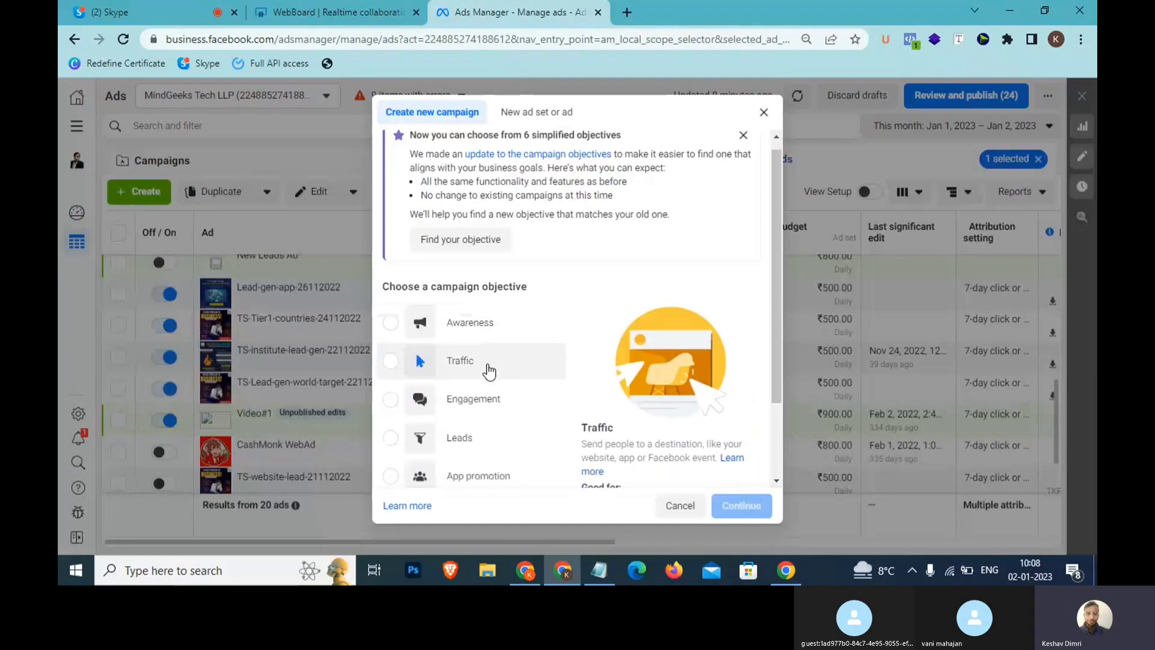
scroll(489, 371, "down", 1)
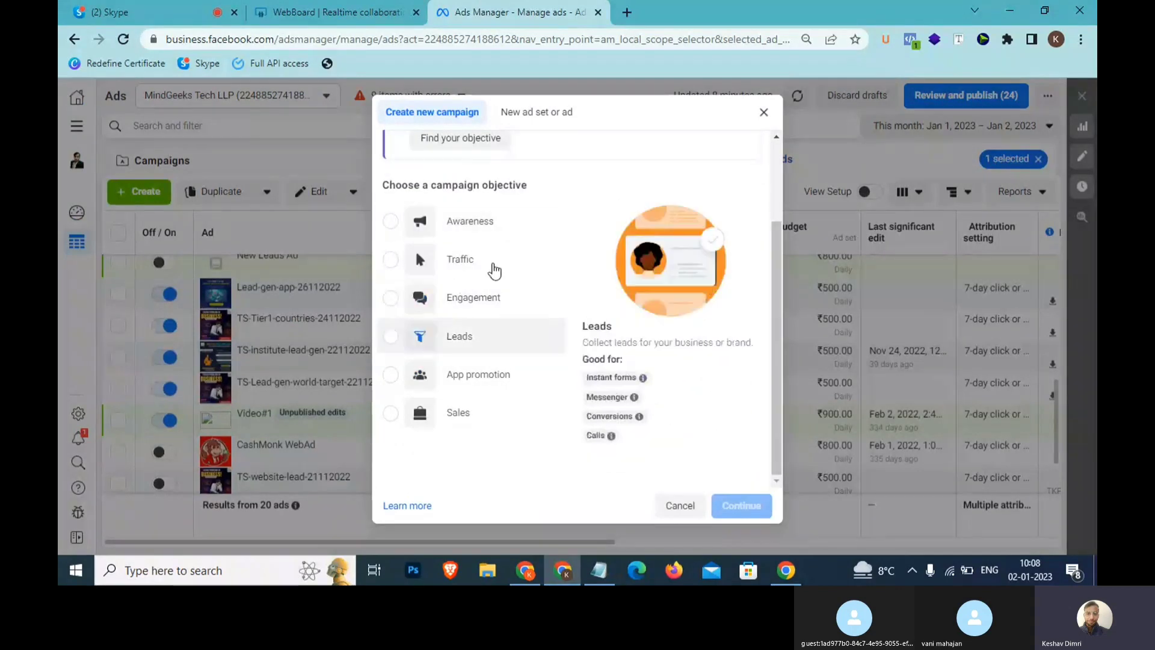
left_click_drag(550, 186, 389, 184)
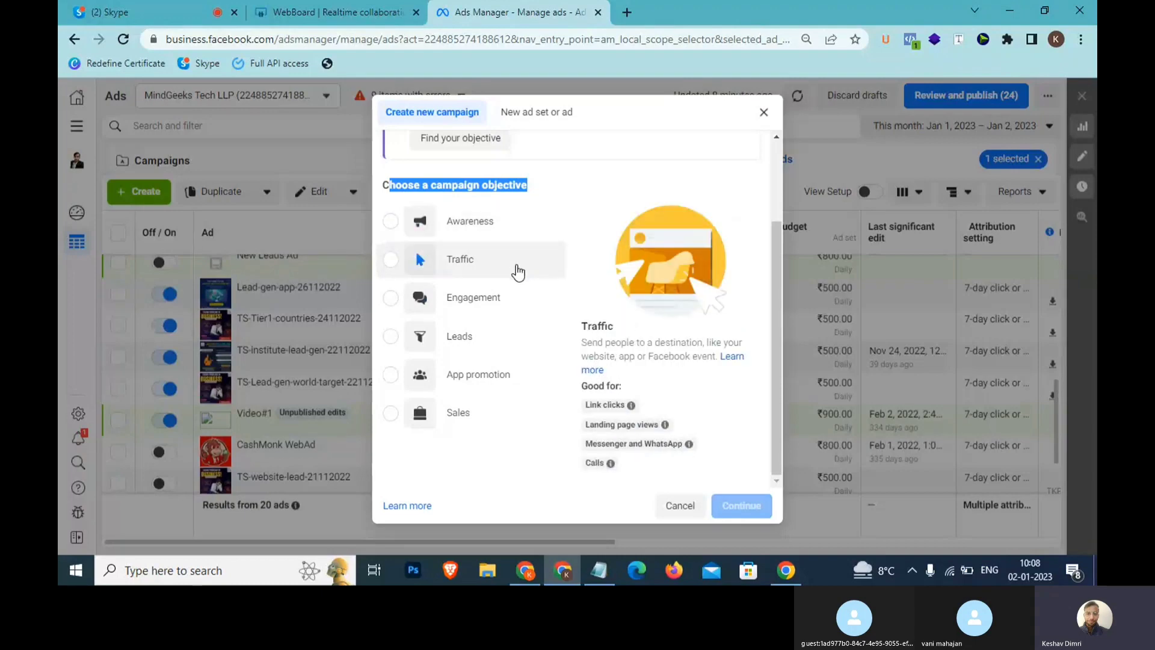
left_click(391, 337)
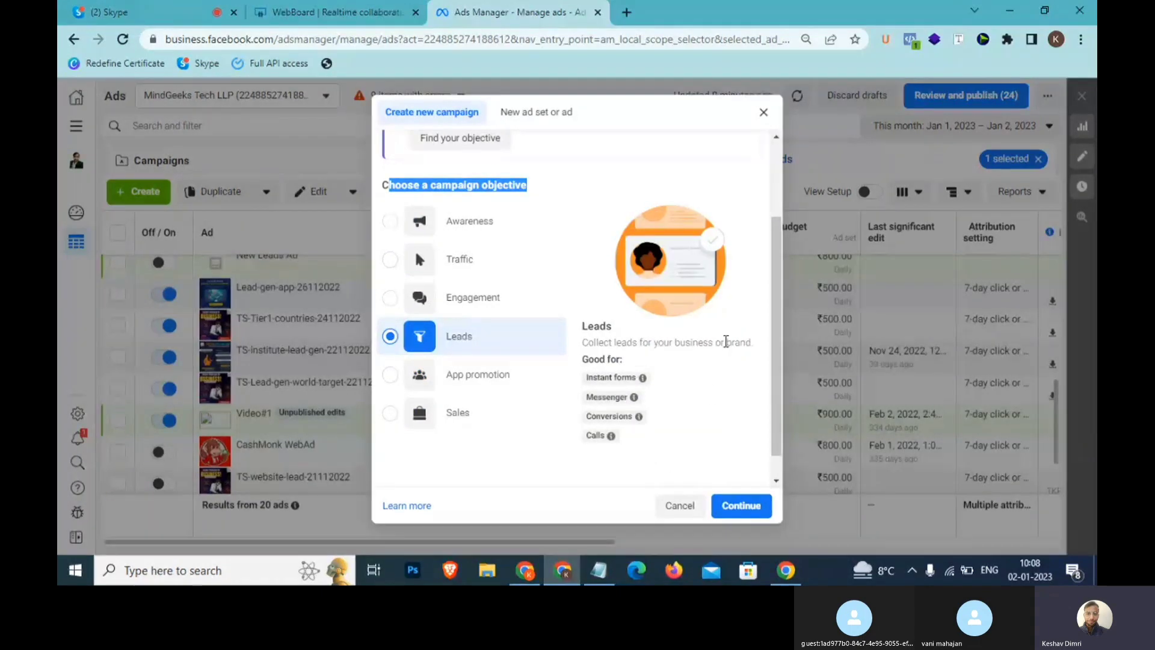
left_click_drag(584, 341, 676, 438)
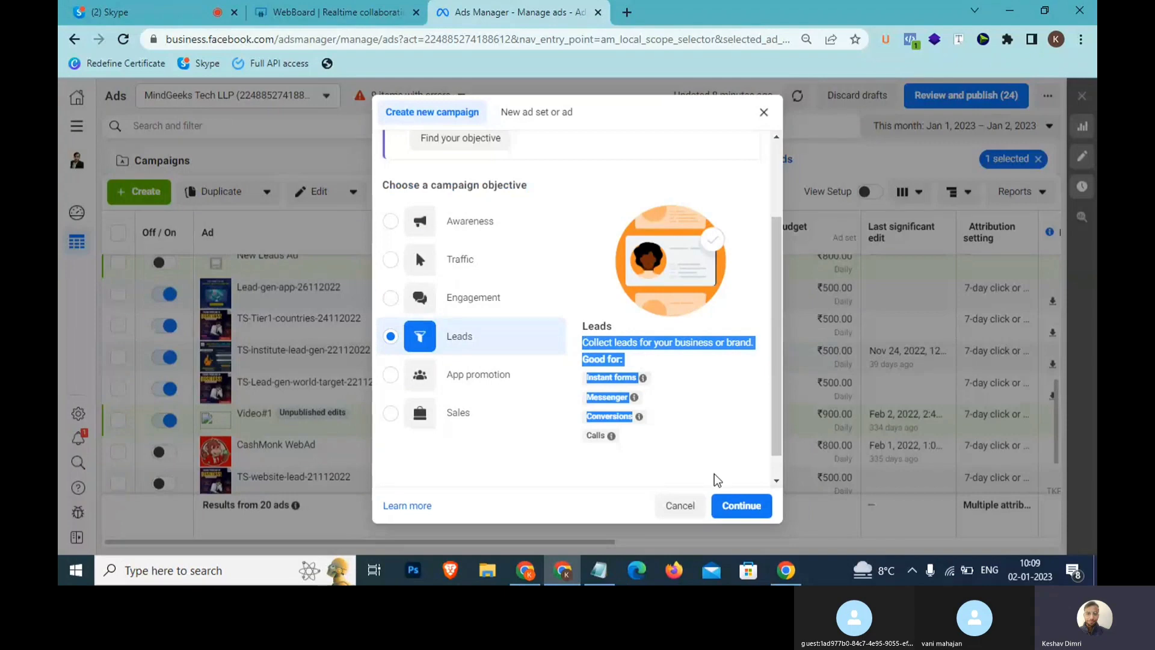
left_click(739, 504)
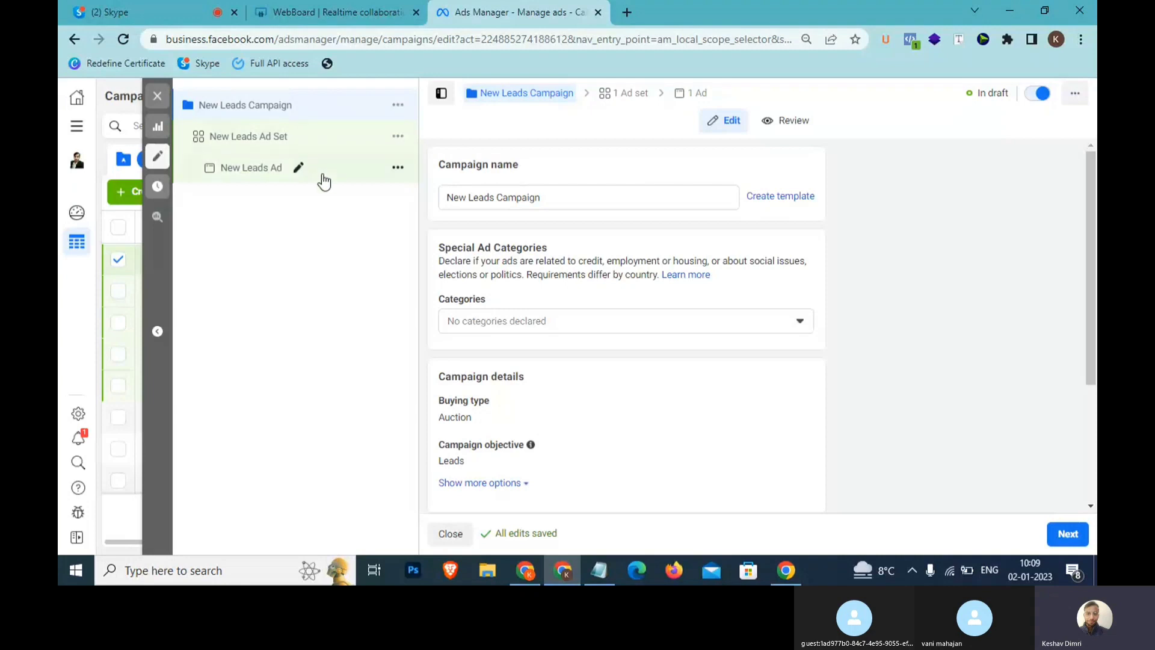
- Open the New Leads Ad Set and remove India from its audience locations
left_click(333, 146)
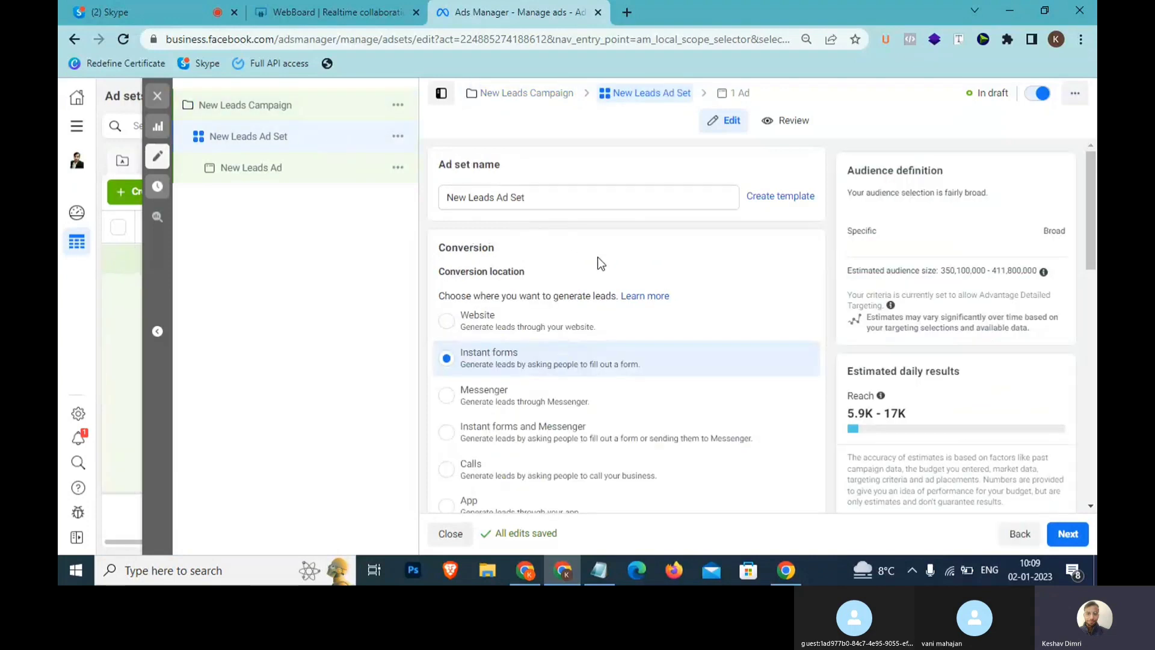
left_click_drag(523, 197, 447, 199)
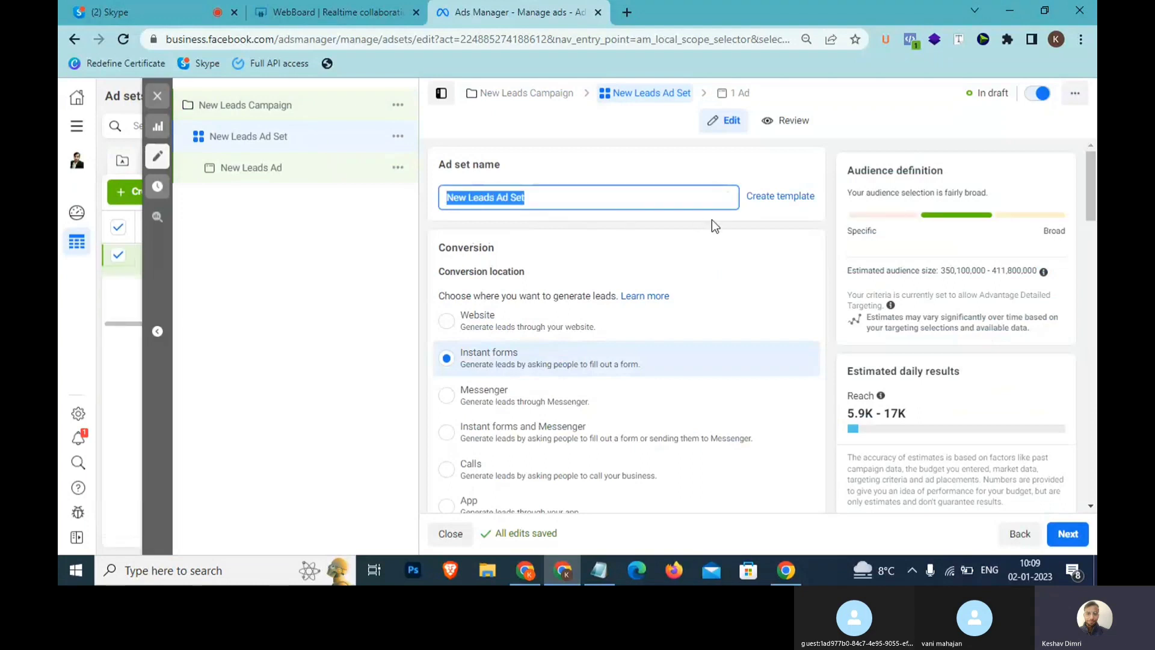
scroll(832, 269, "down", 10)
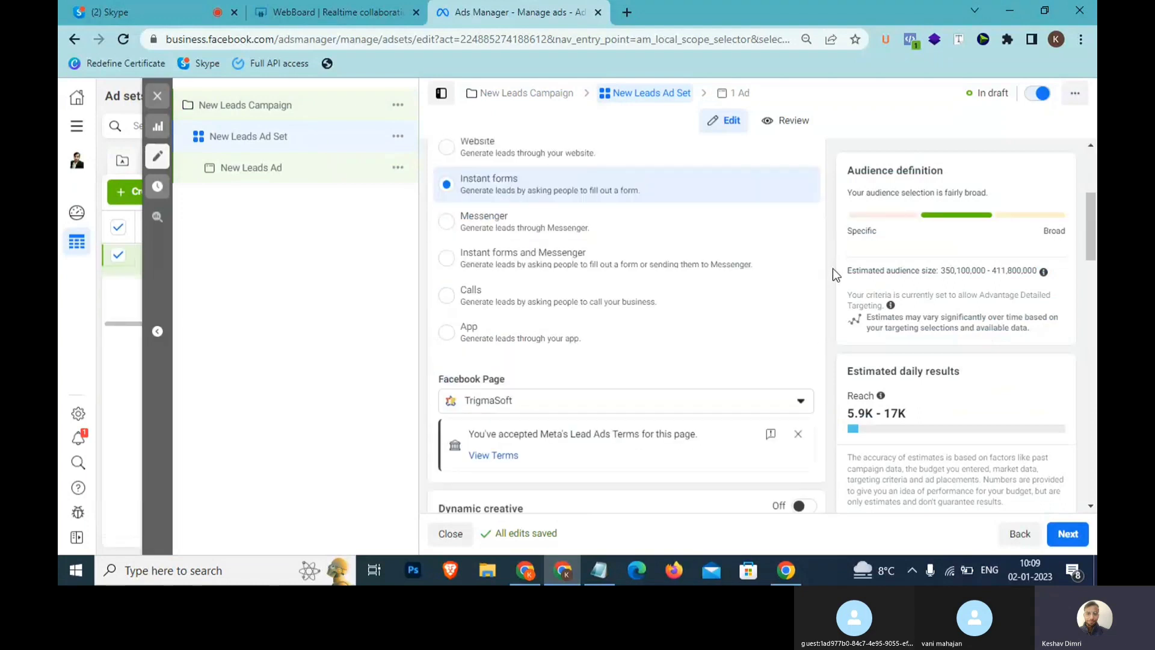
scroll(832, 268, "down", 10)
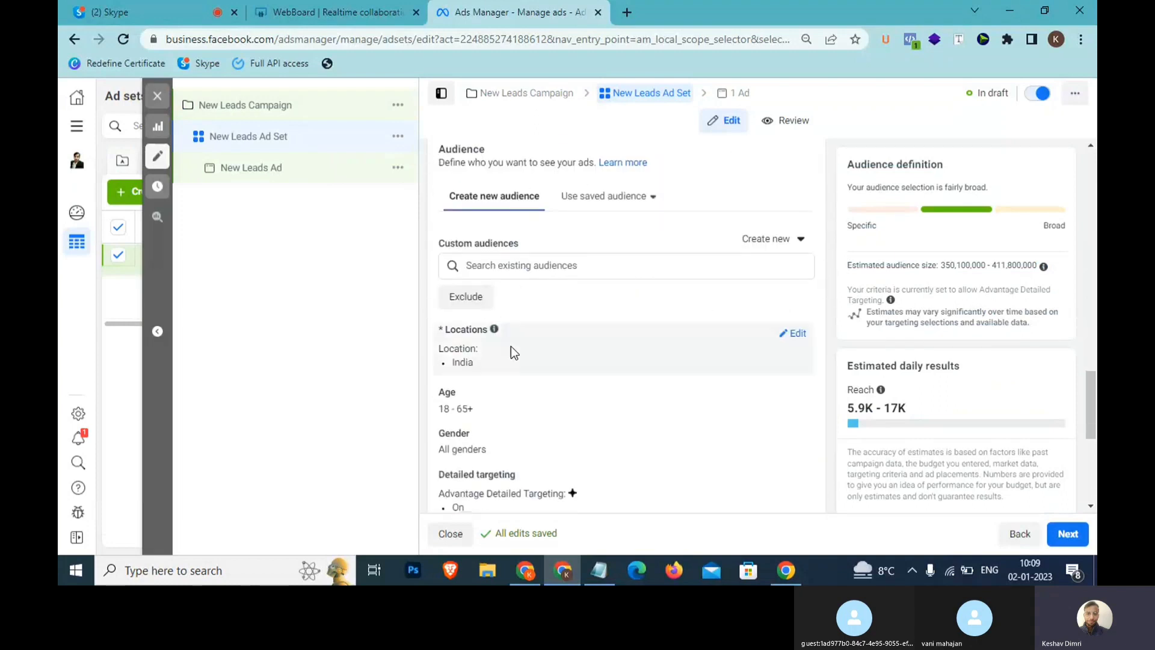
scroll(665, 367, "down", 3)
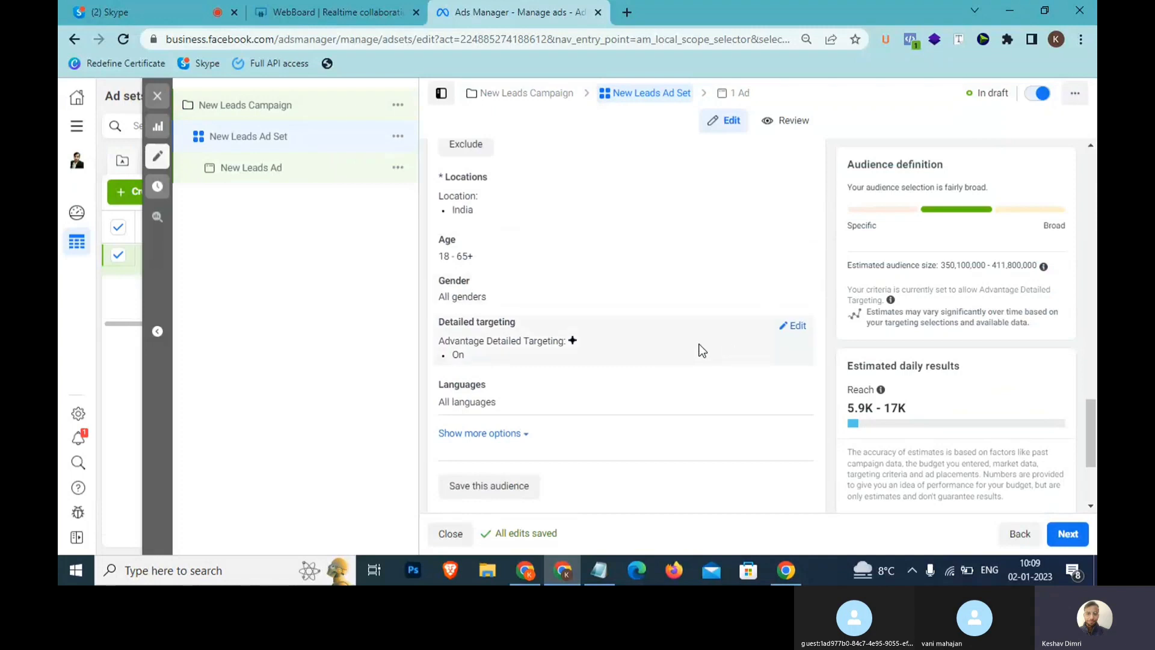
scroll(607, 325, "up", 1)
scroll(605, 322, "up", 1)
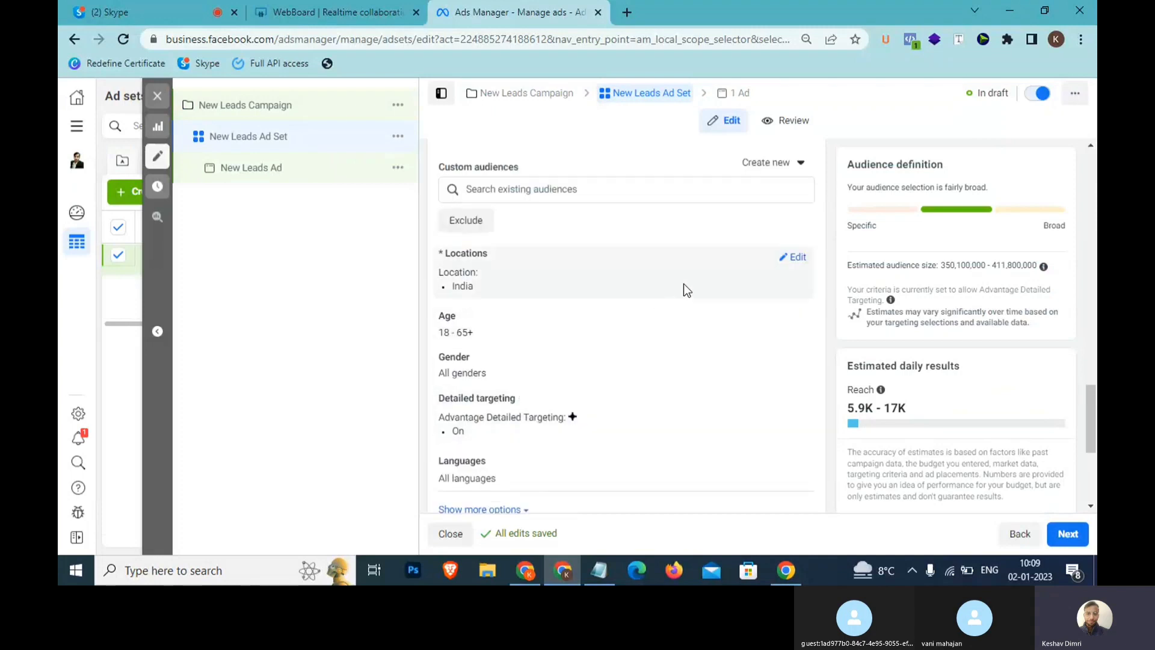
left_click(799, 263)
mouse_move(689, 345)
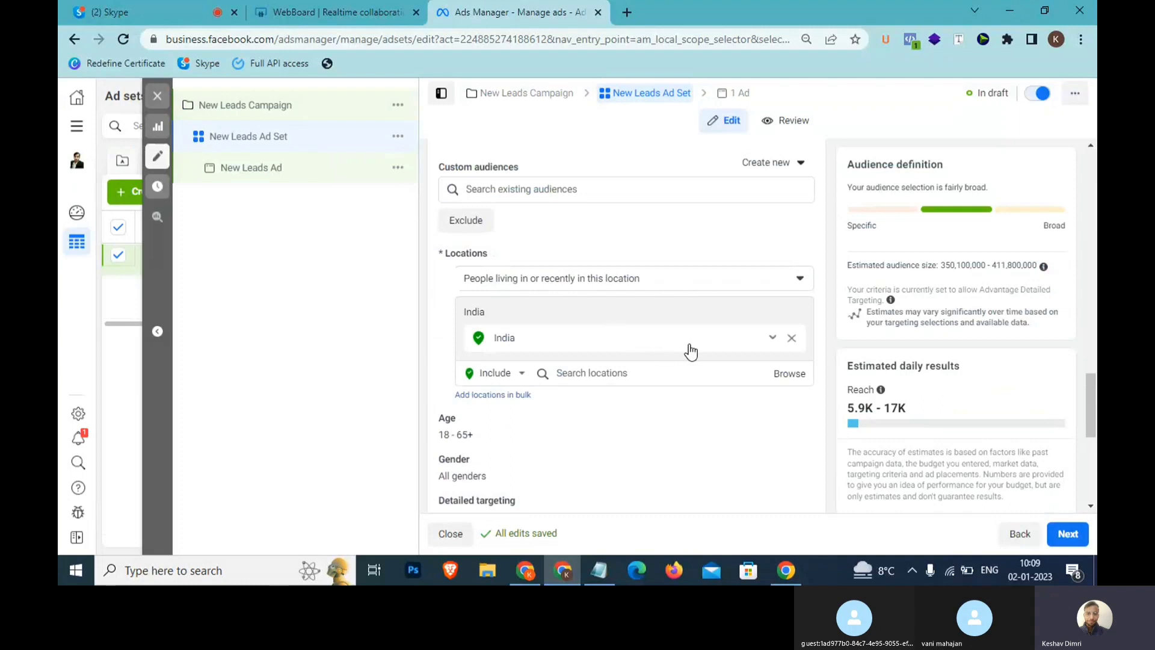
left_click(791, 338)
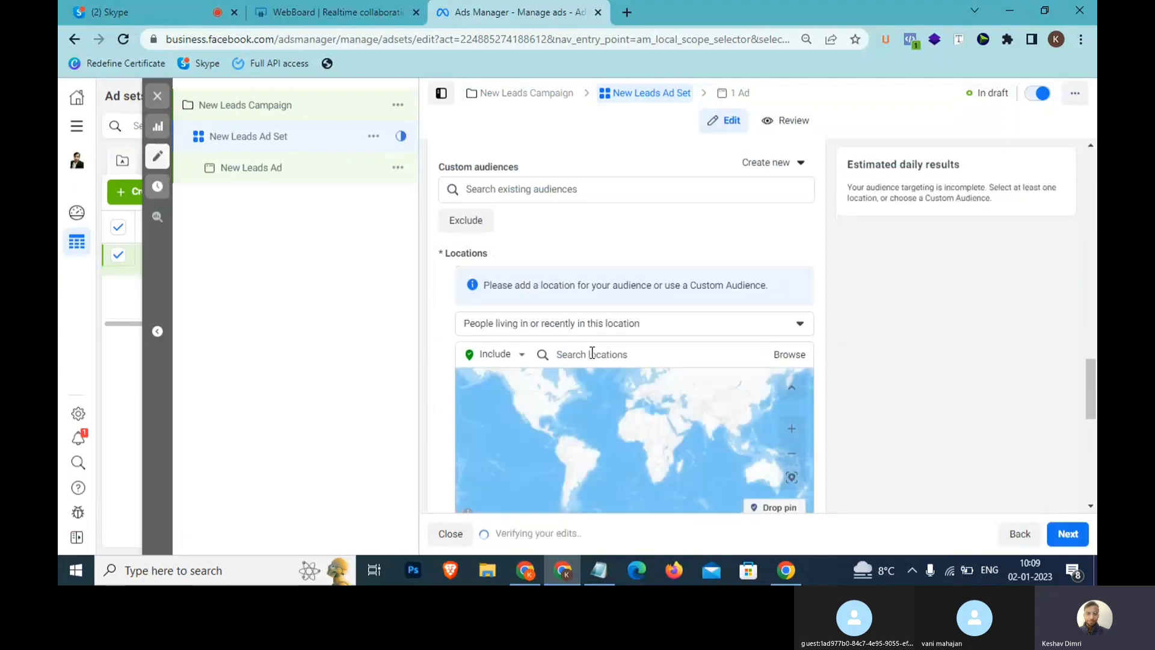
- Include the city Delhi, Delhi, India as a location and limit it to the current city only
left_click(591, 353)
type("delh")
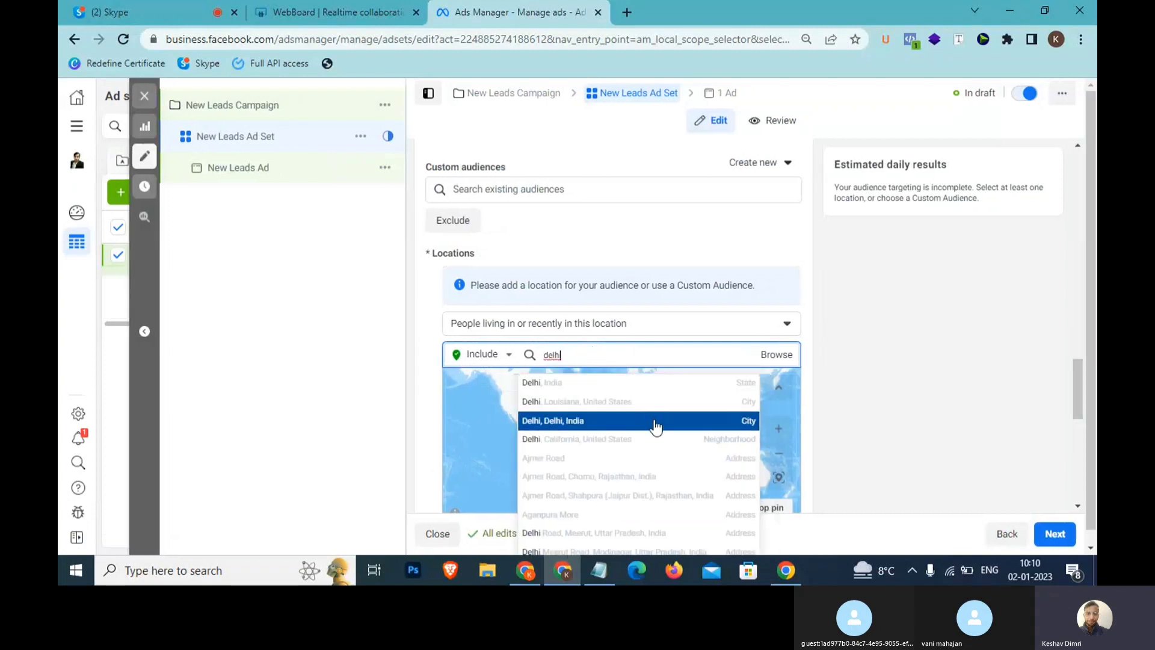
left_click(653, 421)
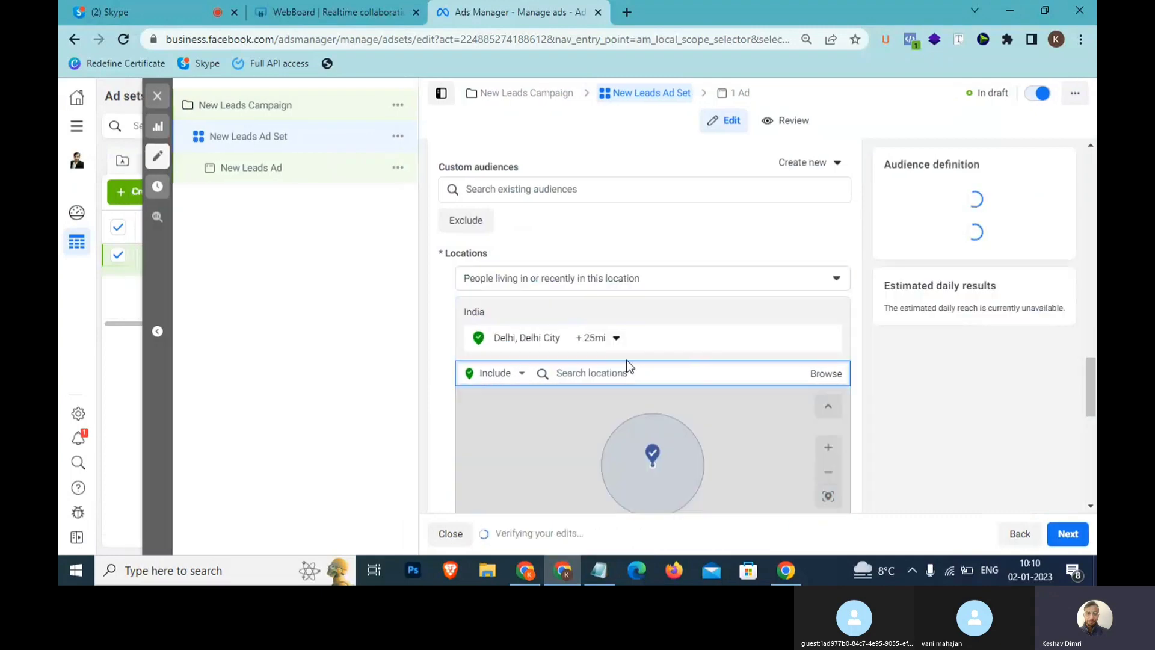
left_click(610, 340)
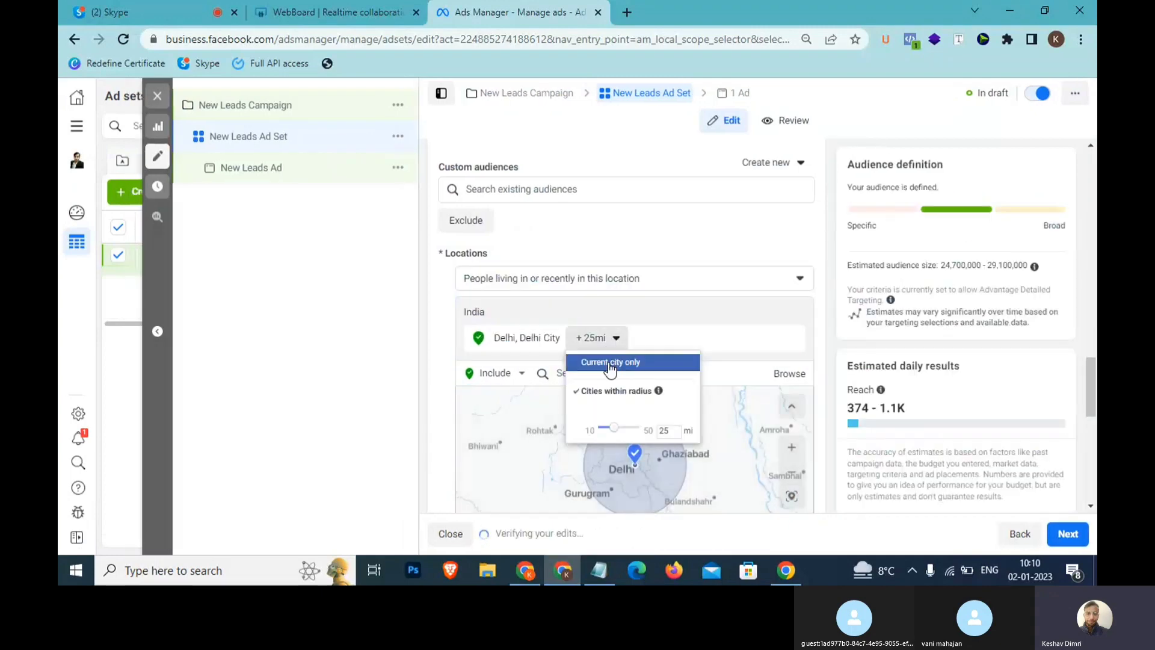
left_click(644, 362)
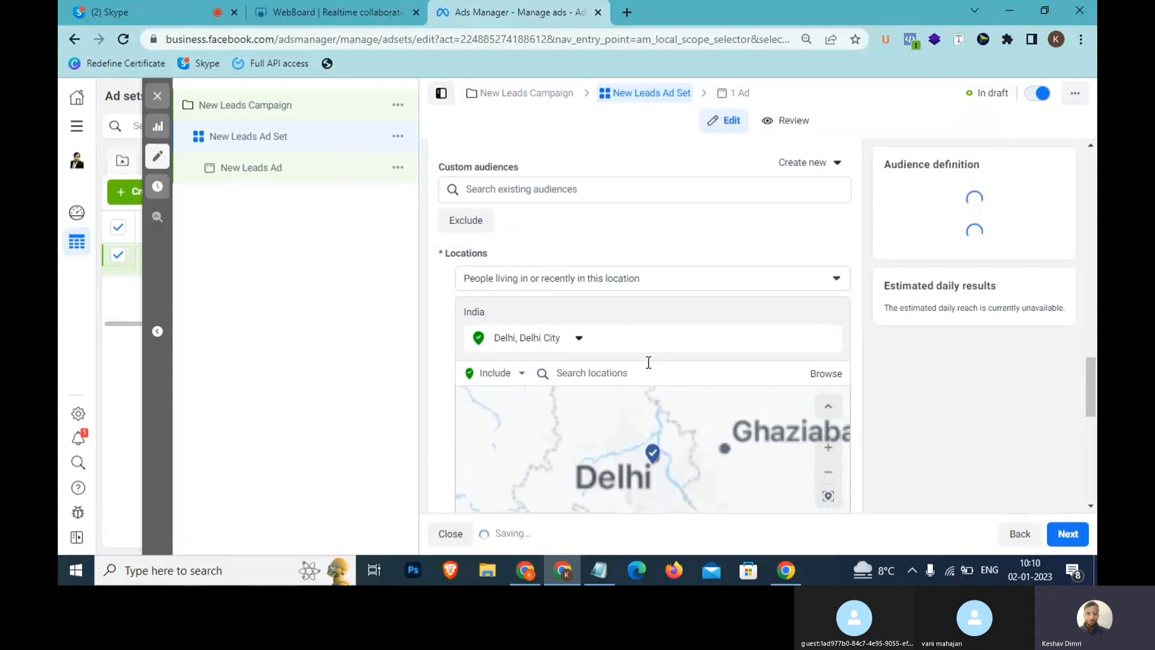
- Include the state of Haryana, India as another audience location
left_click(626, 373)
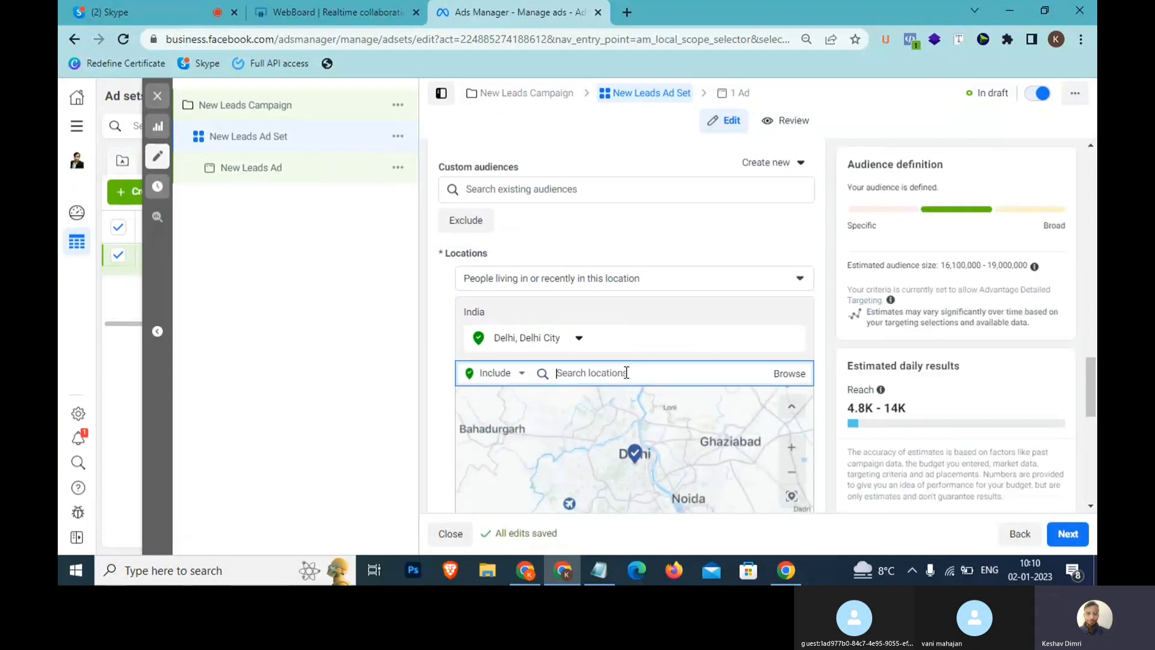
type("haryana")
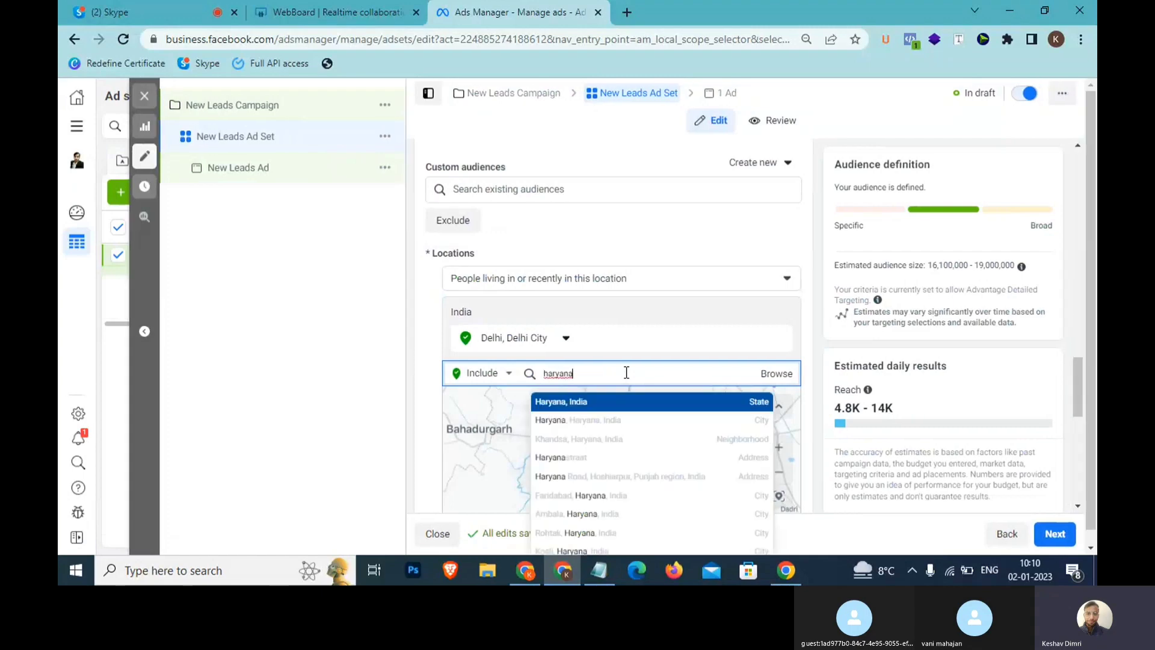
left_click(626, 403)
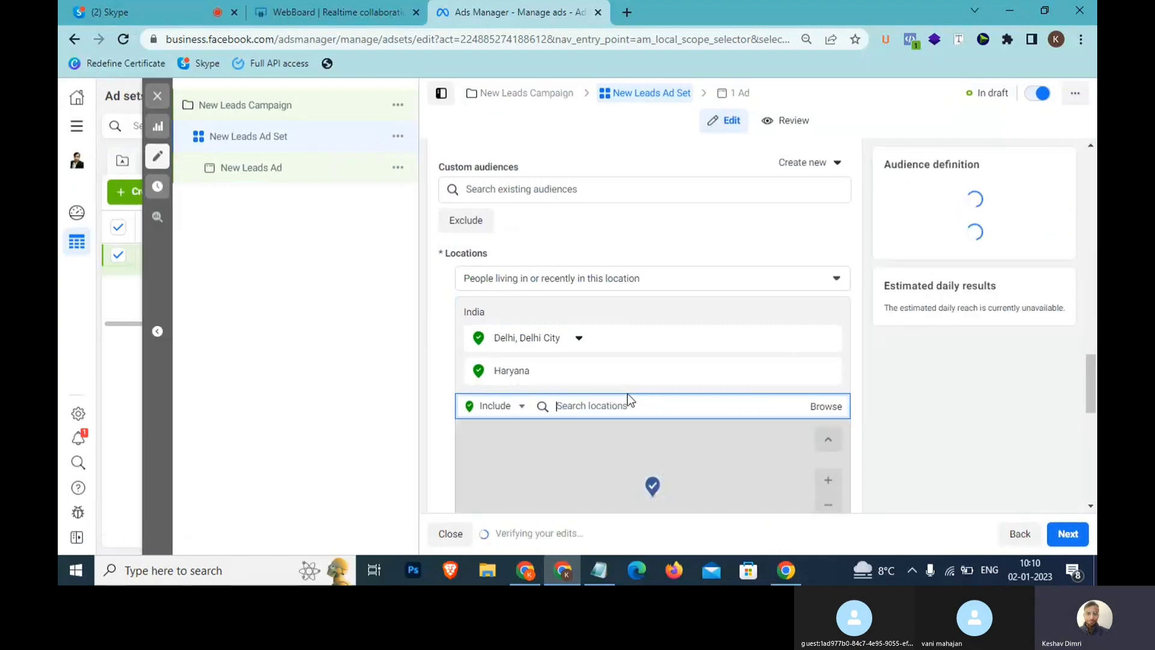
- Set the minimum age of the ad set's audience to 22
scroll(422, 332, "down", 3)
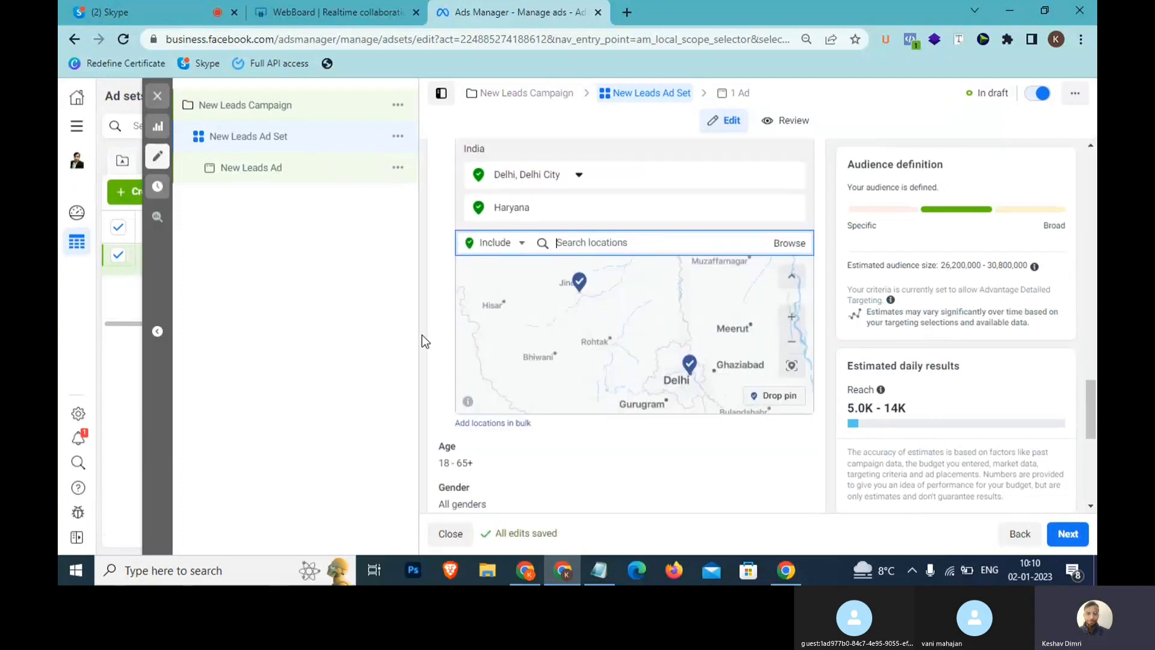
scroll(439, 322, "up", 1)
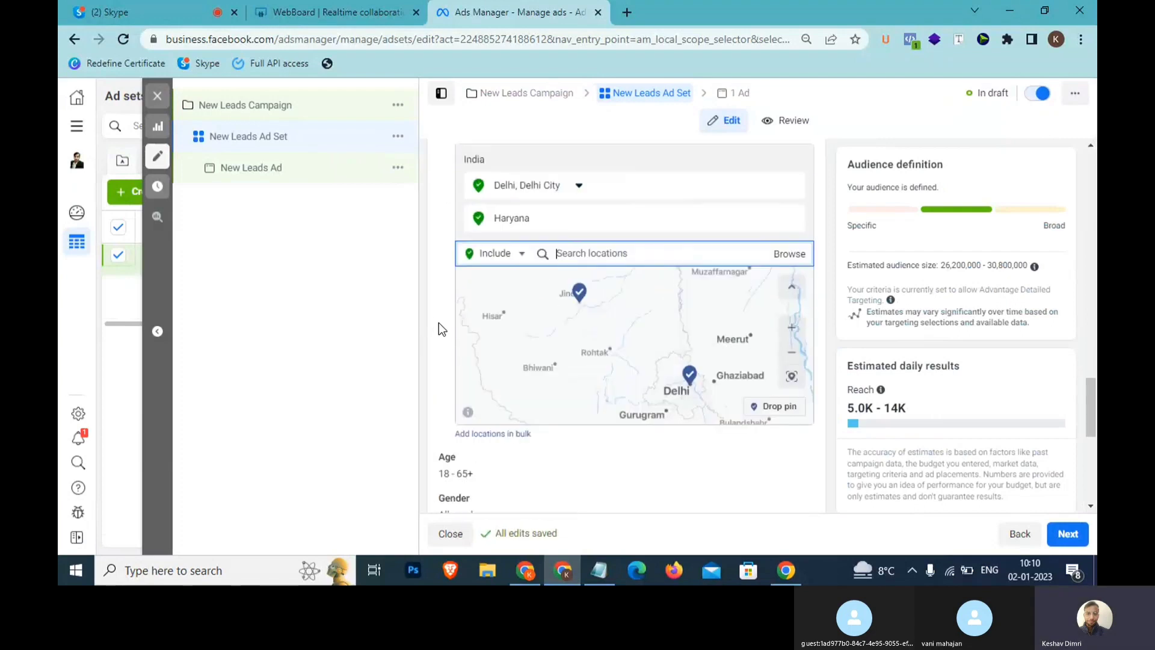
scroll(439, 323, "up", 1)
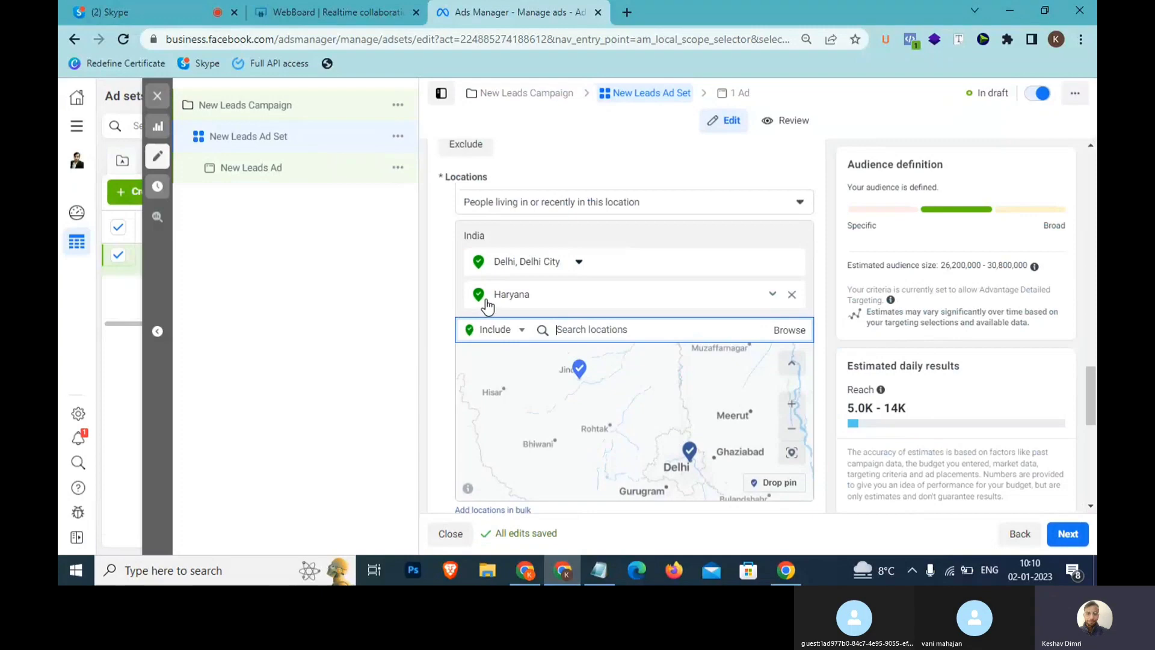
scroll(487, 307, "down", 1)
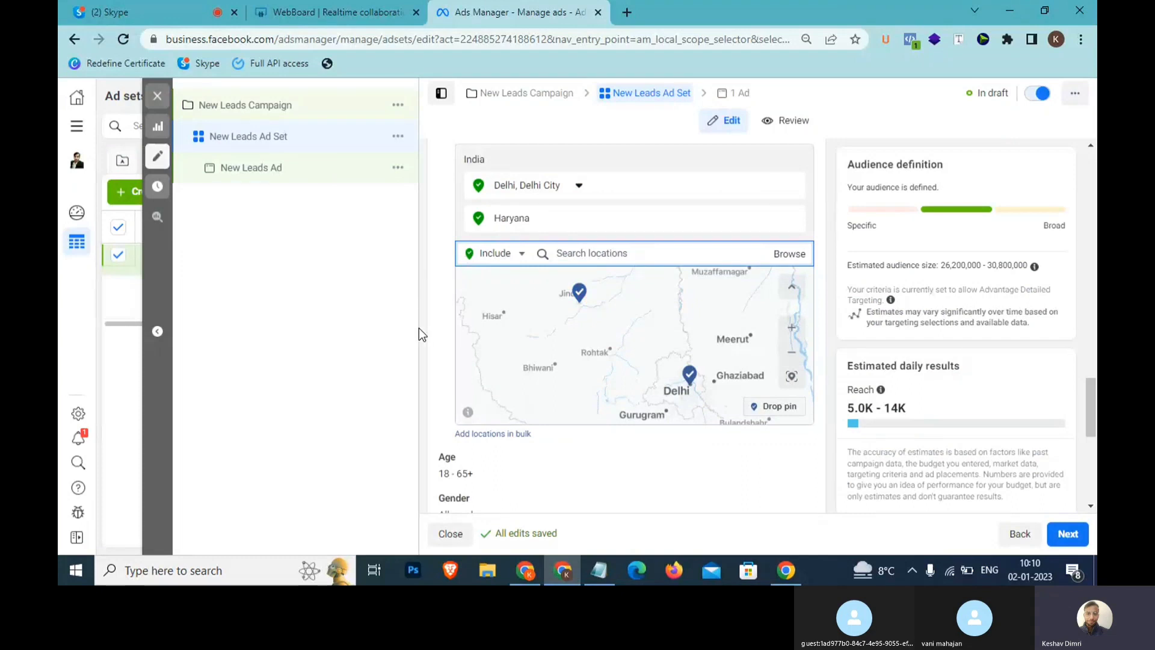
scroll(440, 396, "down", 2)
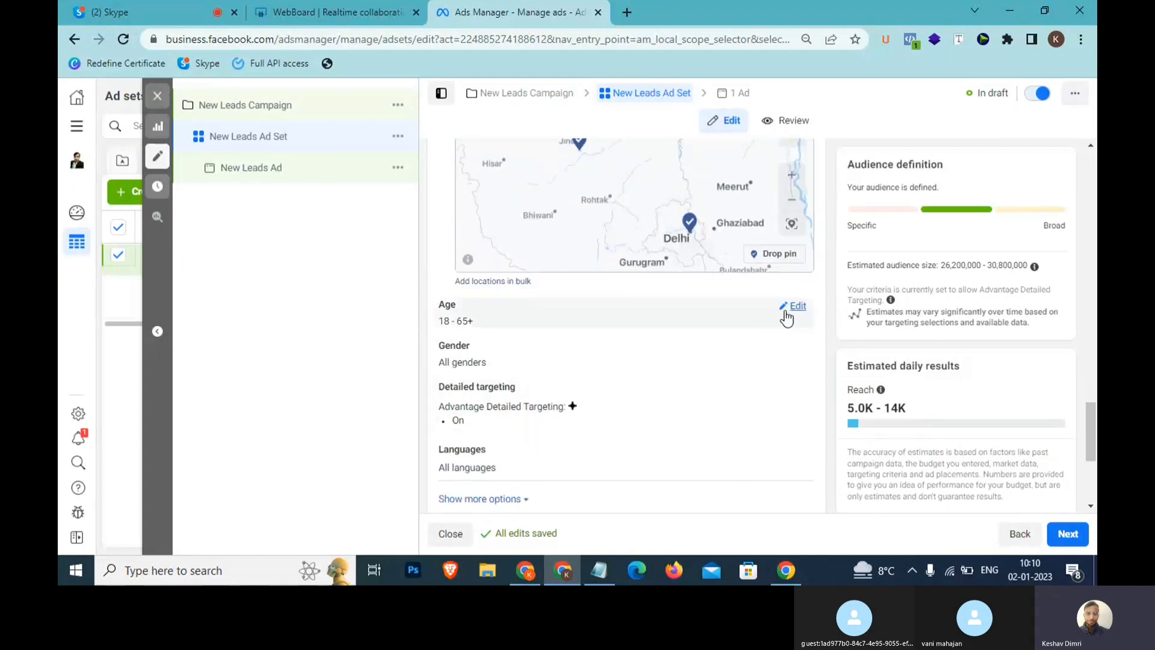
left_click(793, 307)
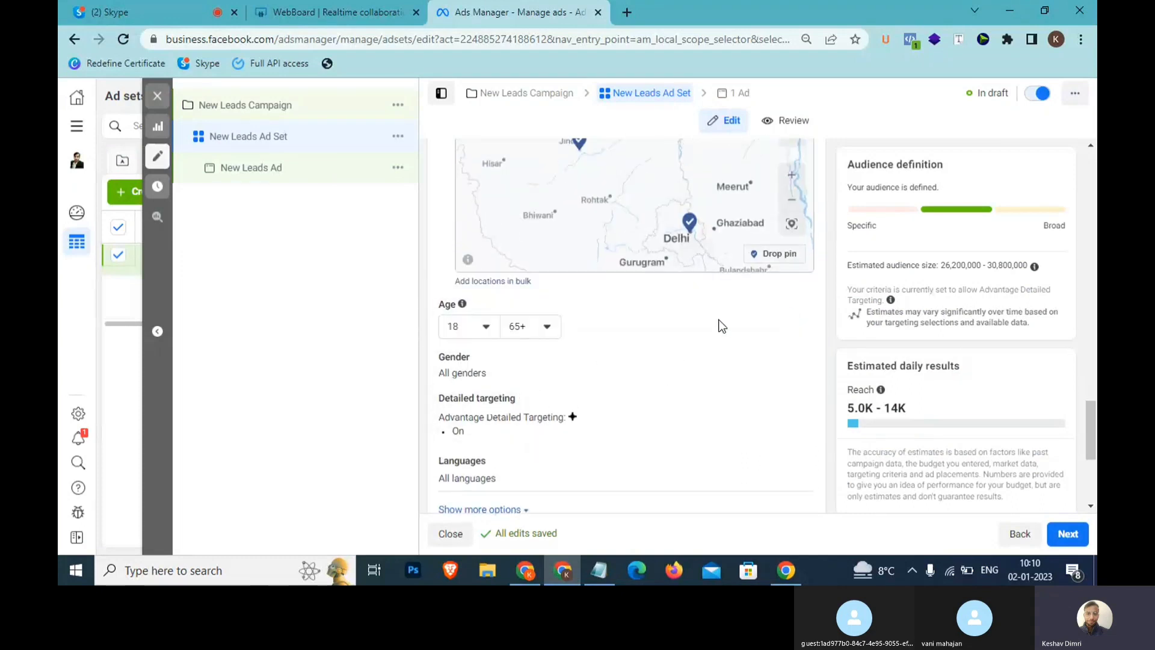
left_click(485, 329)
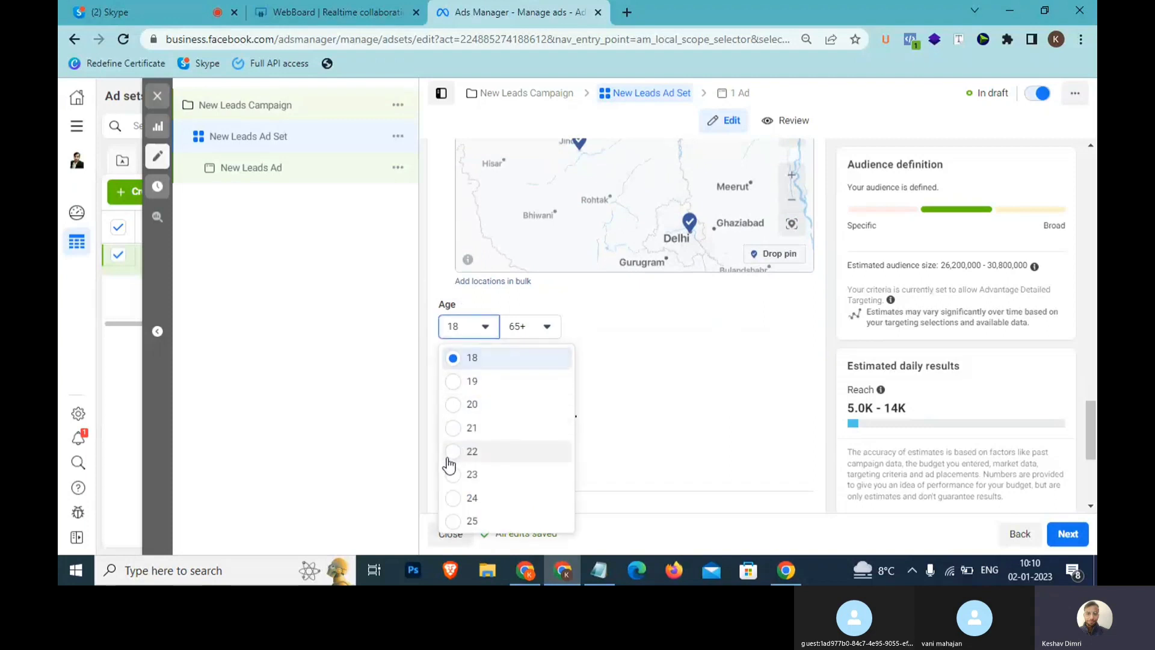
- Look through the maximum age options up to 65+ without changing the selection
left_click(533, 329)
scroll(517, 442, "up", 8)
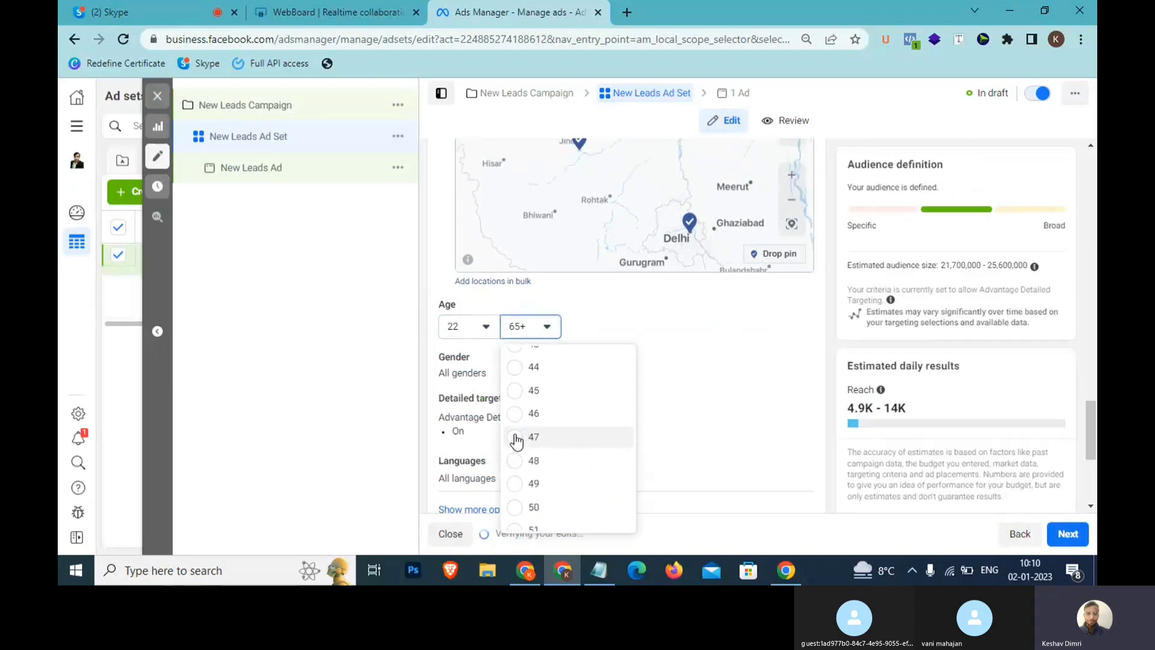
scroll(517, 441, "down", 3)
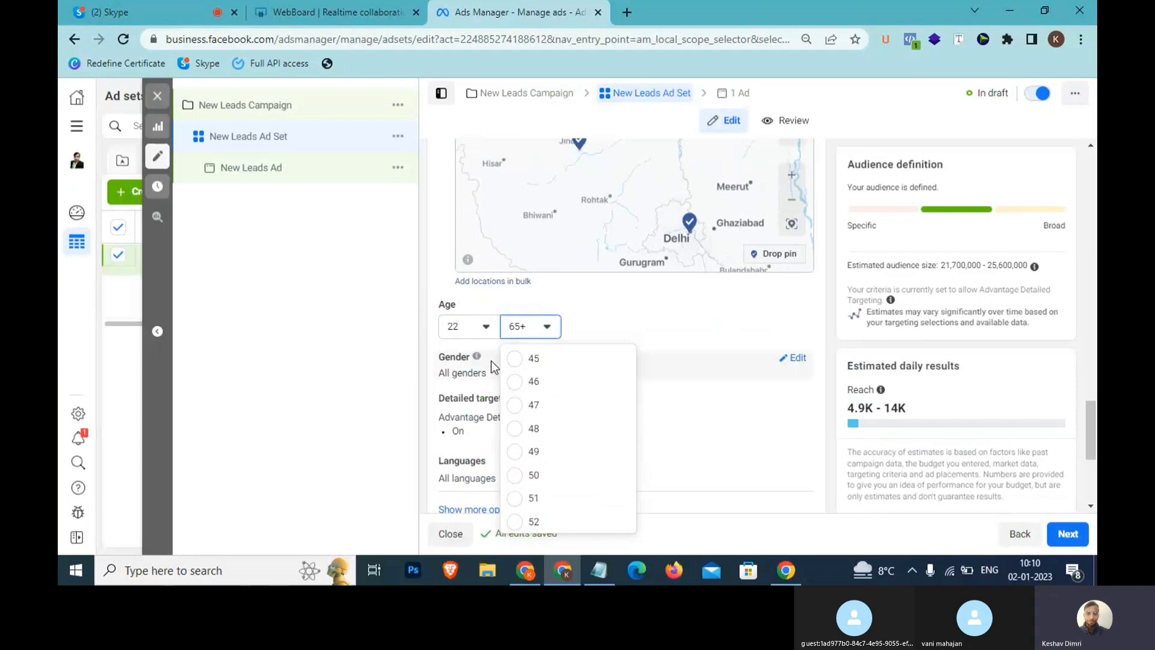
scroll(540, 447, "down", 1)
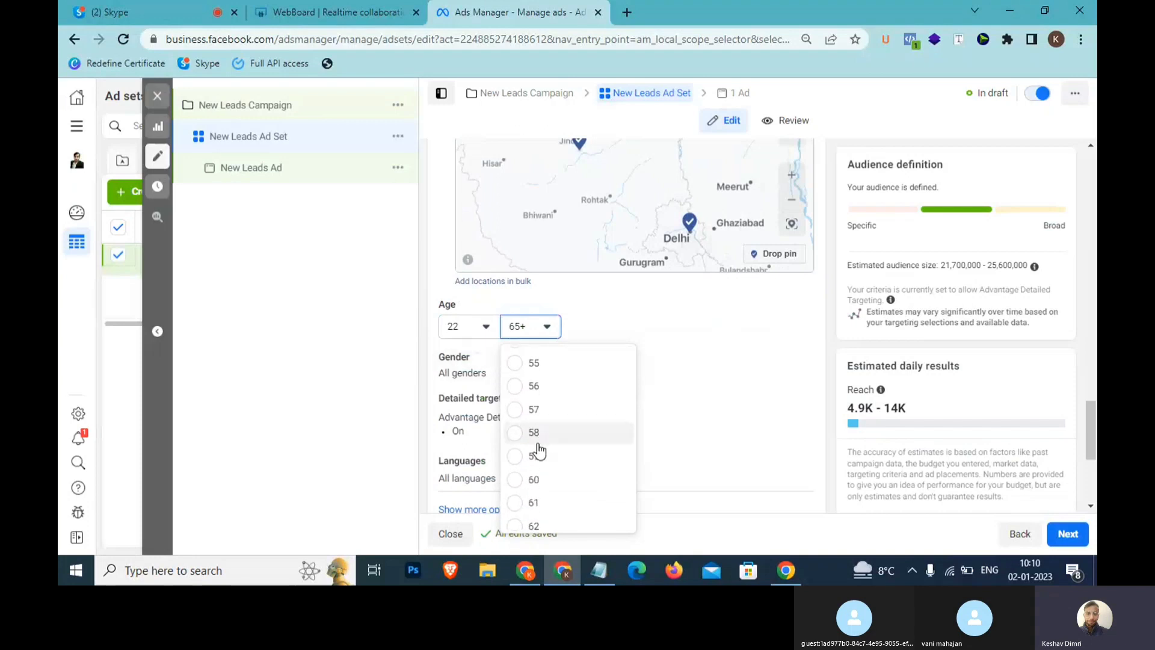
scroll(535, 478, "down", 2)
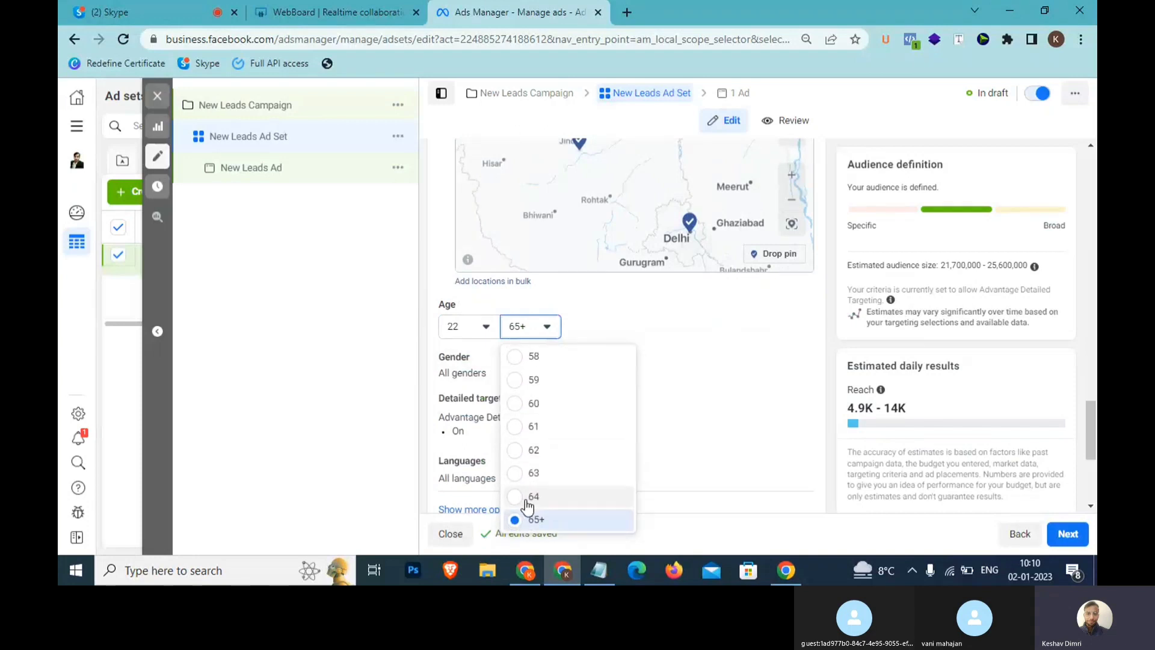
left_click(672, 359)
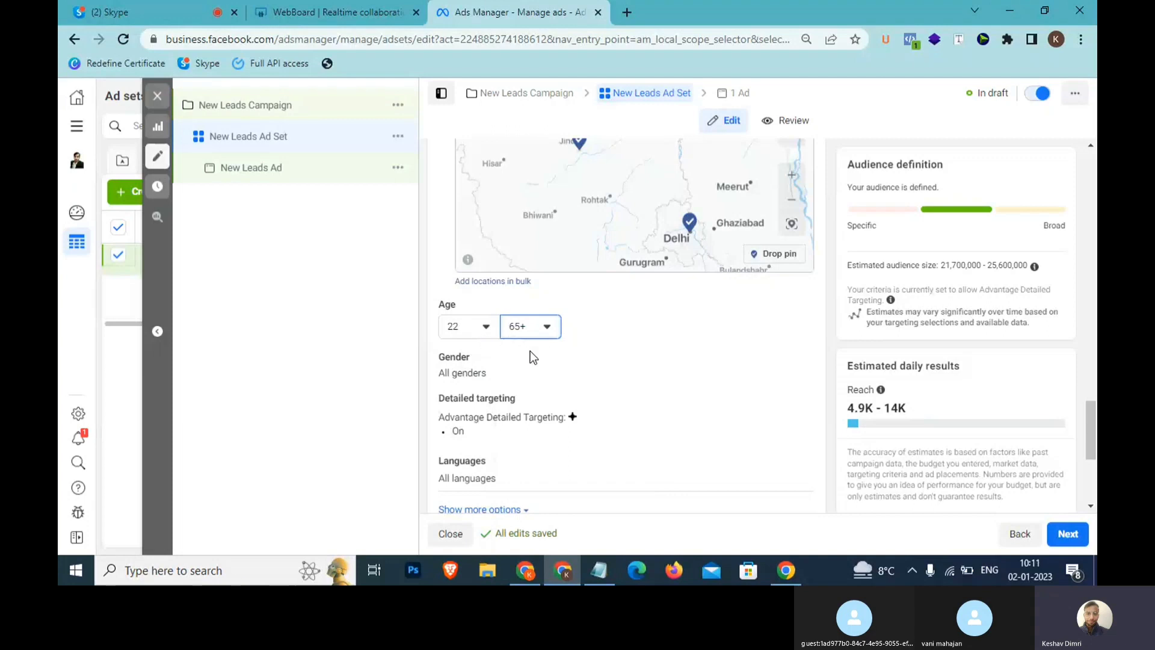
- Switch the audience's gender to Women and return it to All
scroll(530, 355, "down", 1)
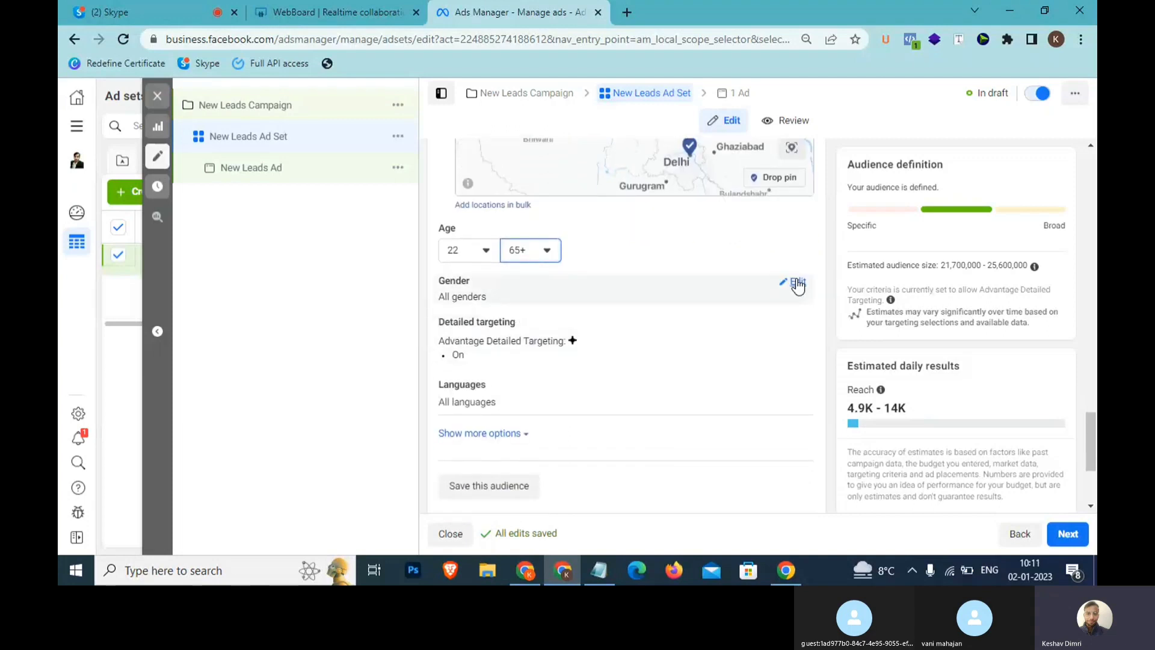
left_click(798, 284)
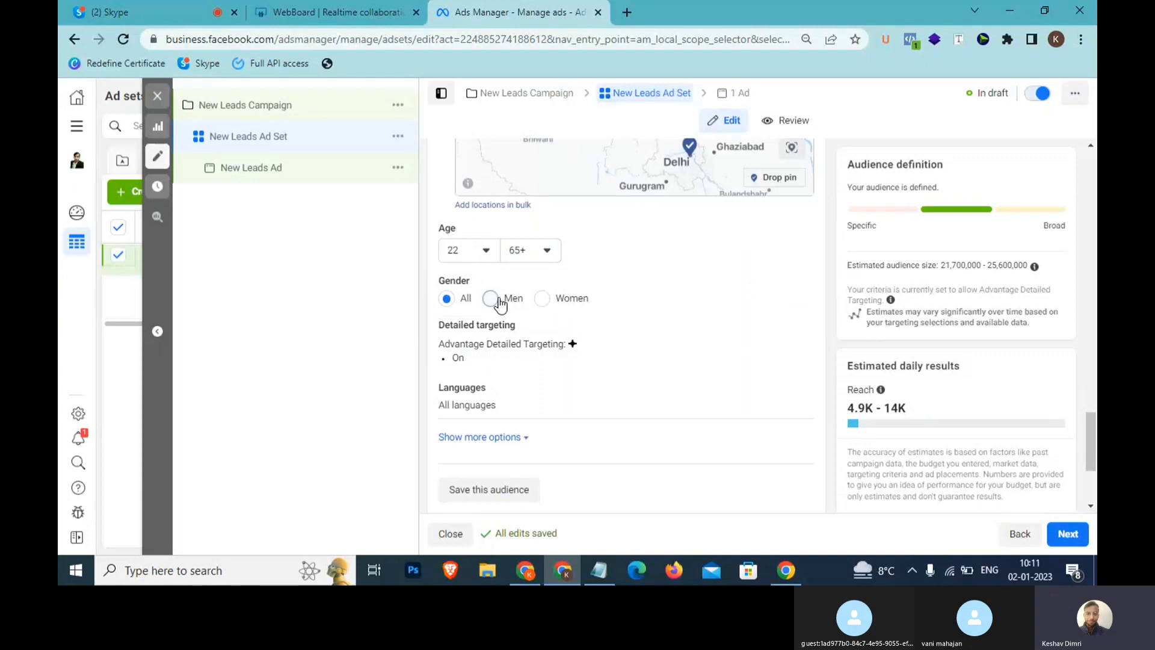
left_click(540, 301)
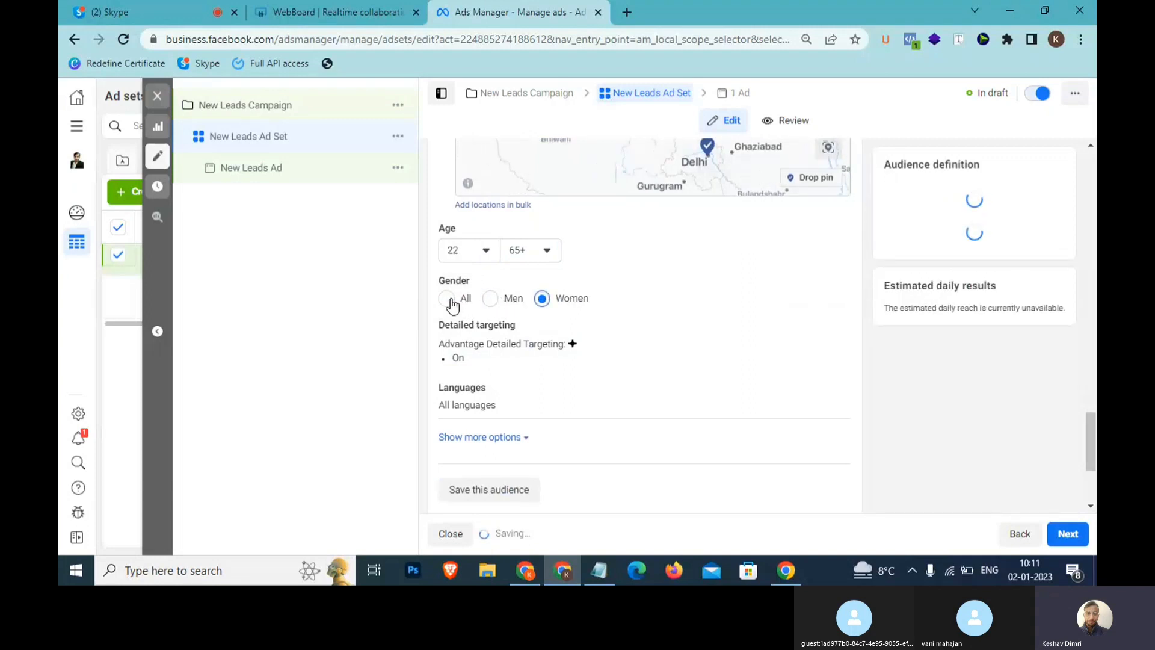
left_click(448, 299)
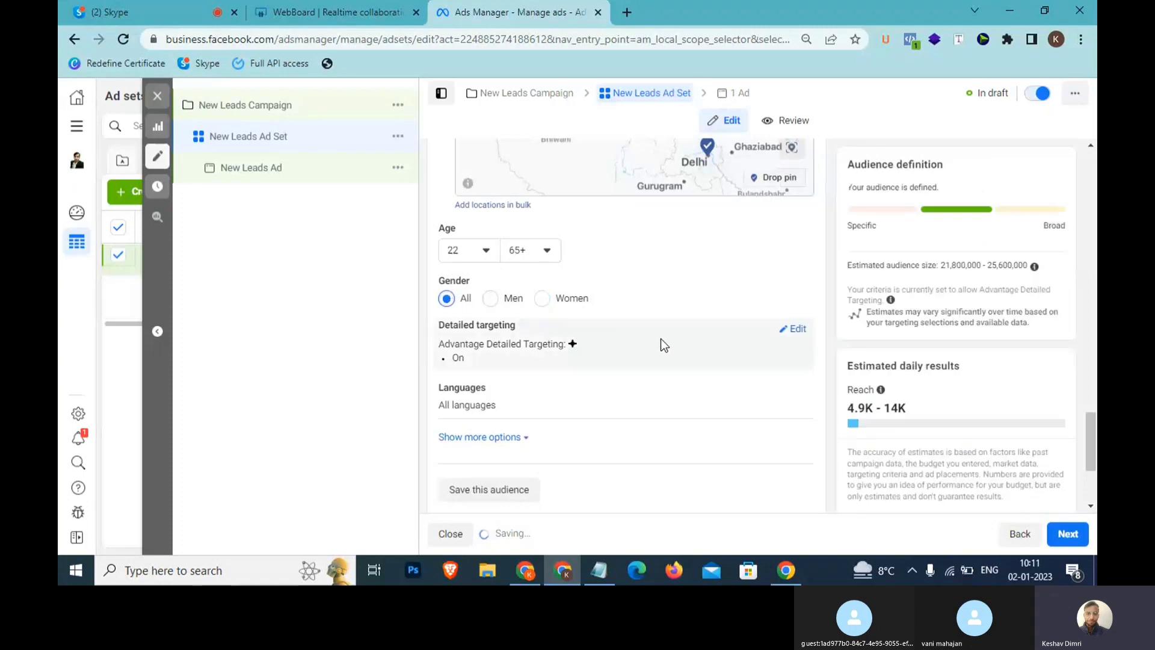
- Open the ad set's detailed targeting for editing and browse its top-level targeting categories
left_click_drag(516, 324, 424, 323)
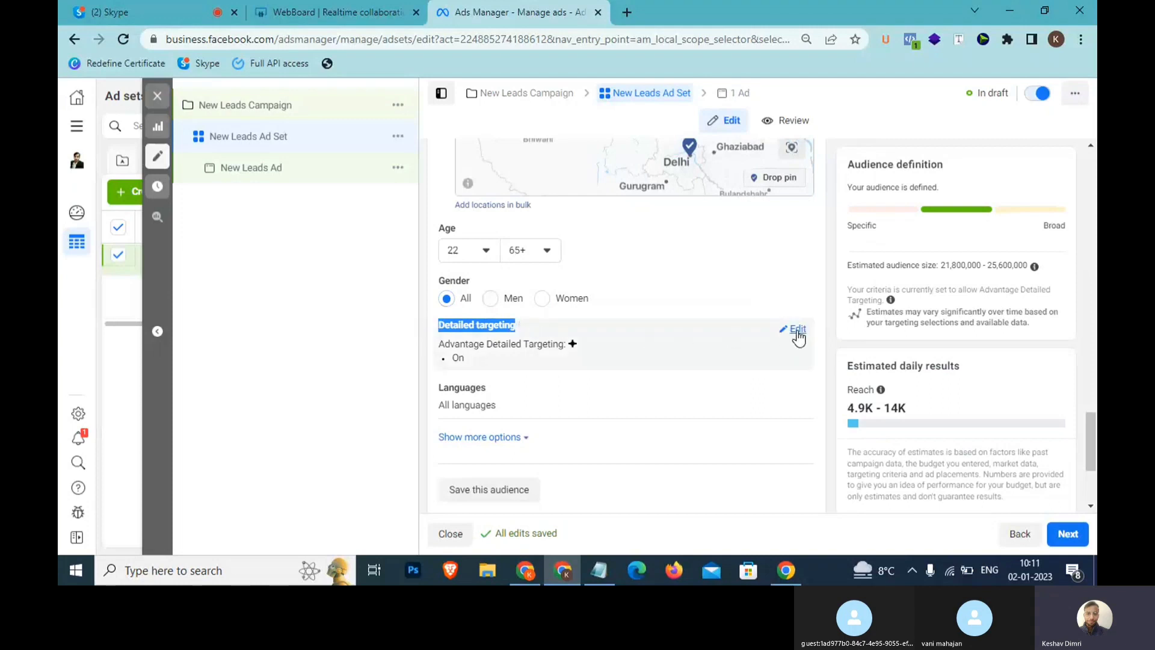
left_click(797, 331)
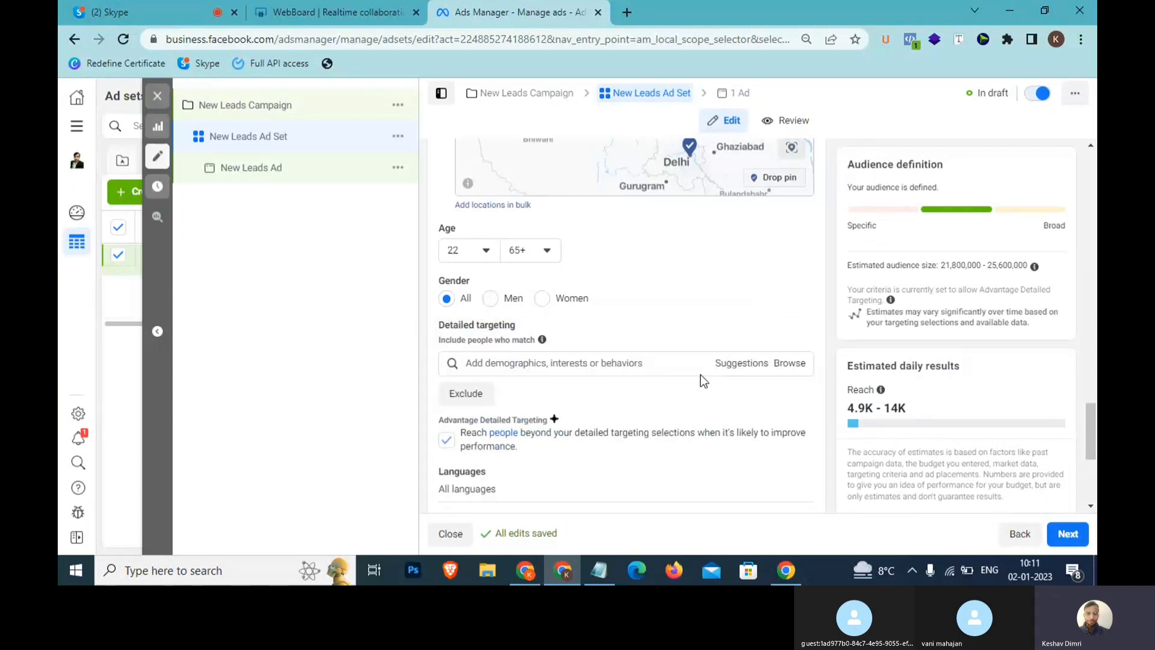
left_click(597, 360)
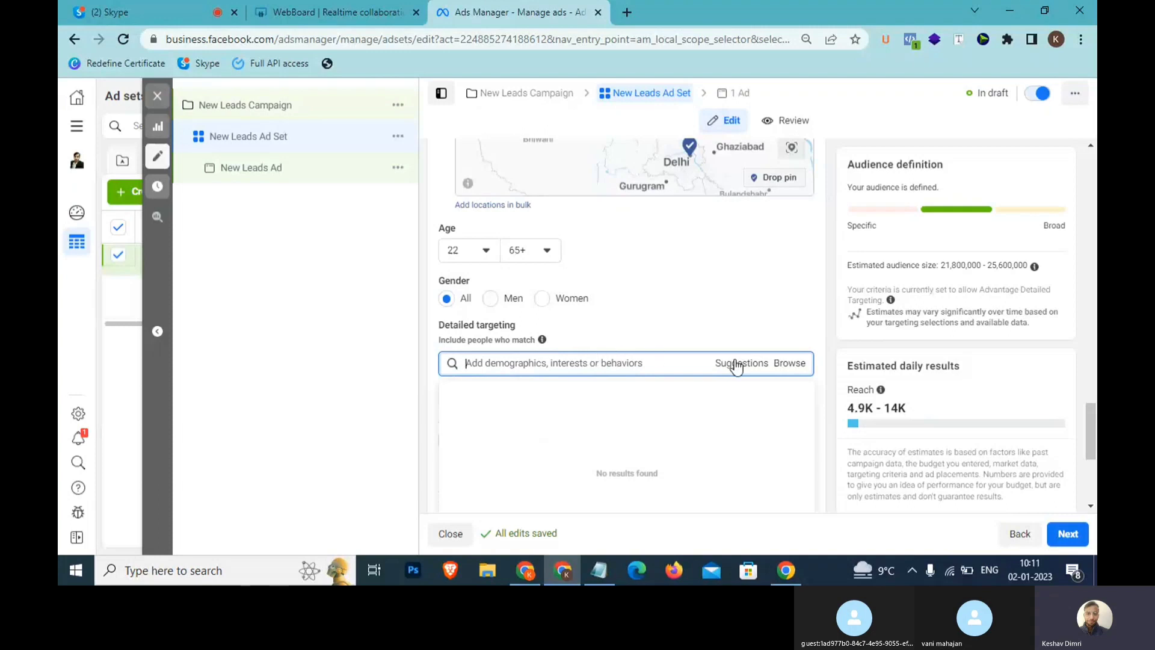
left_click(792, 364)
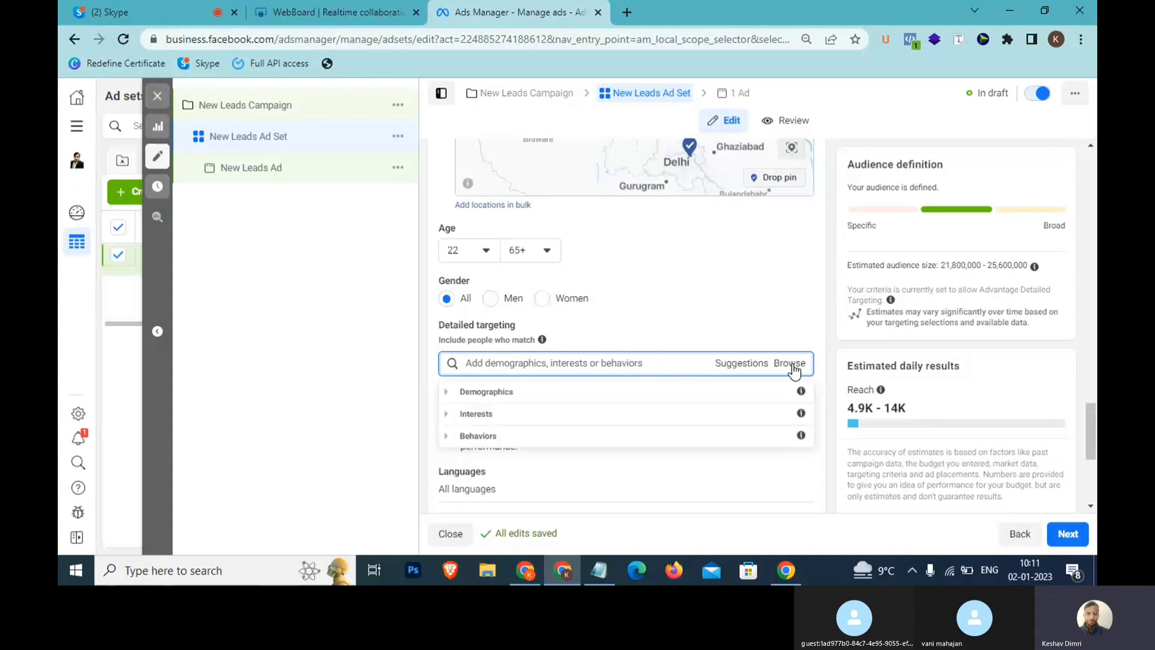
scroll(752, 301, "down", 3)
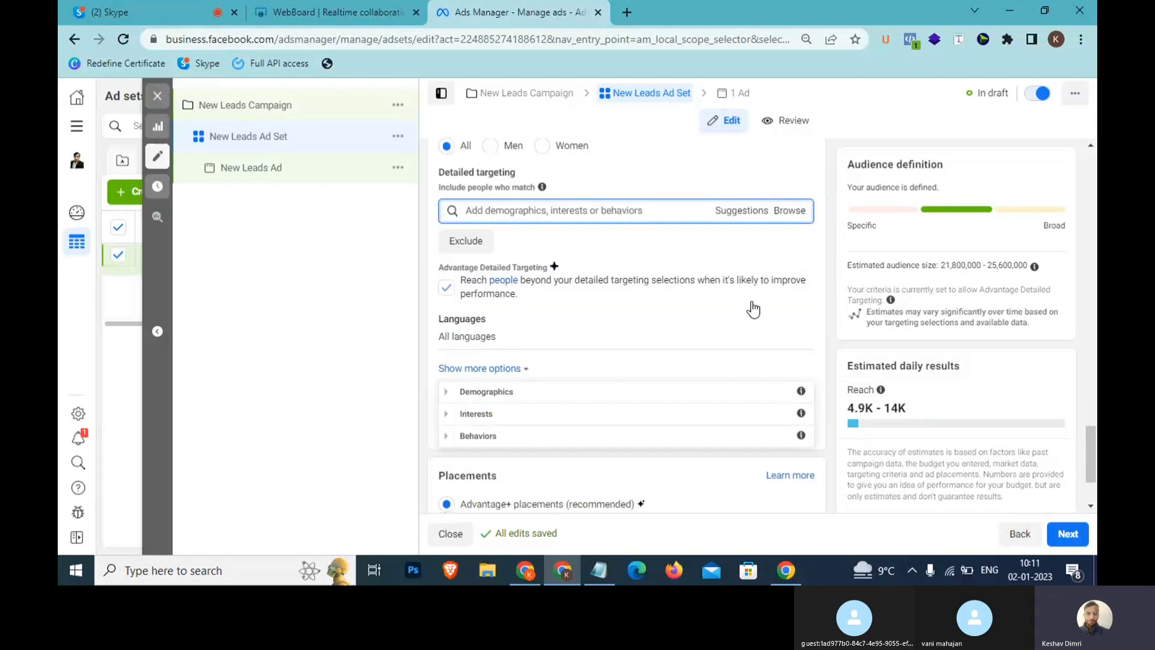
left_click(790, 212)
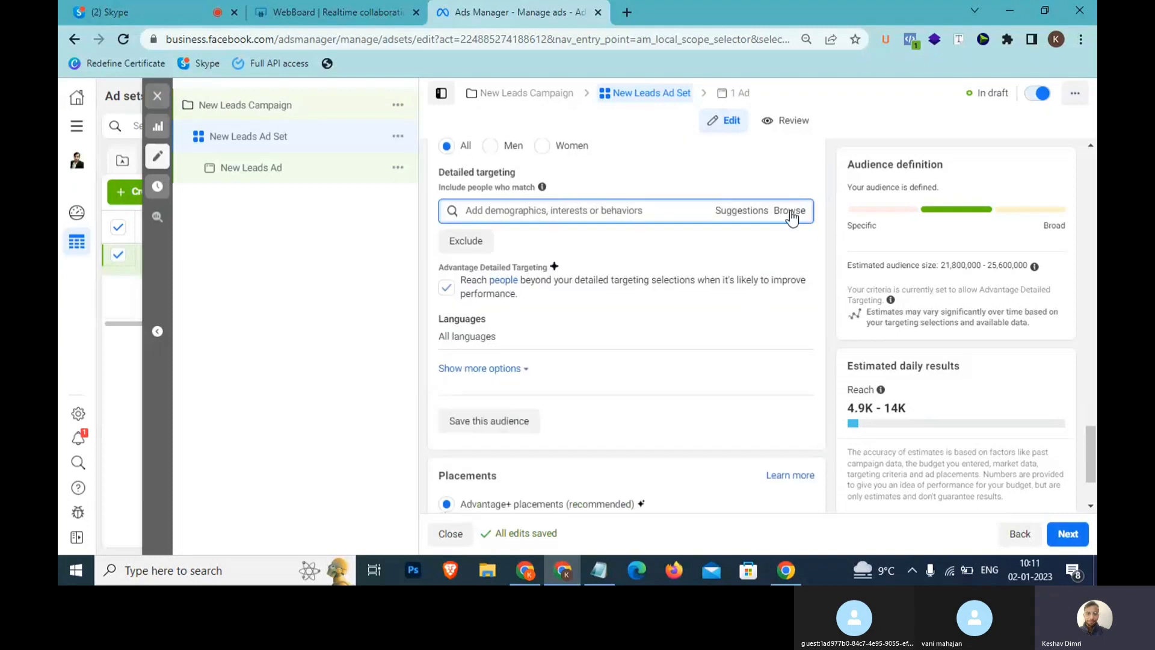
left_click(791, 212)
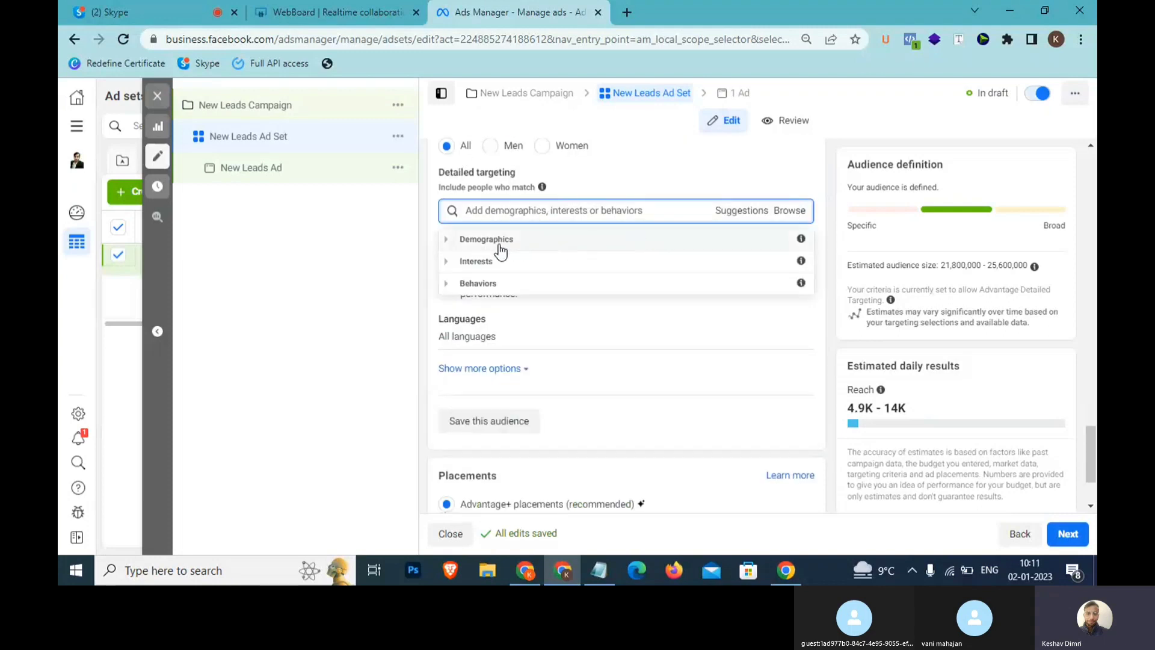
- Examine the subcategories of Demographics and Behaviors in the detailed targeting options
left_click(446, 241)
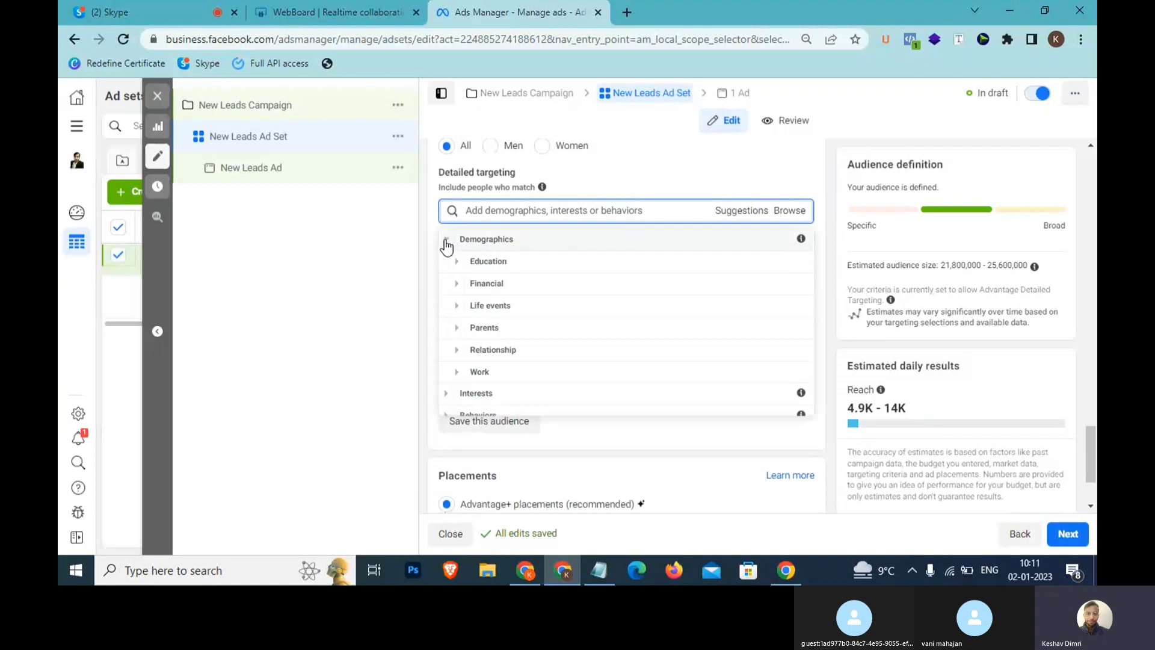
left_click(446, 241)
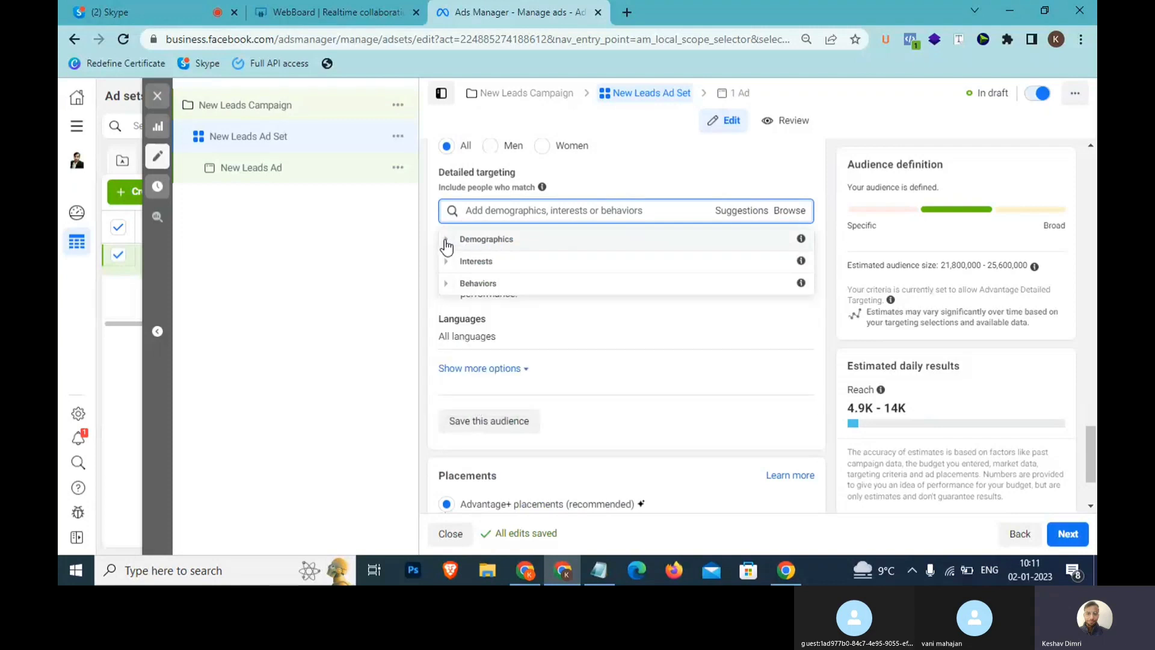
left_click(446, 240)
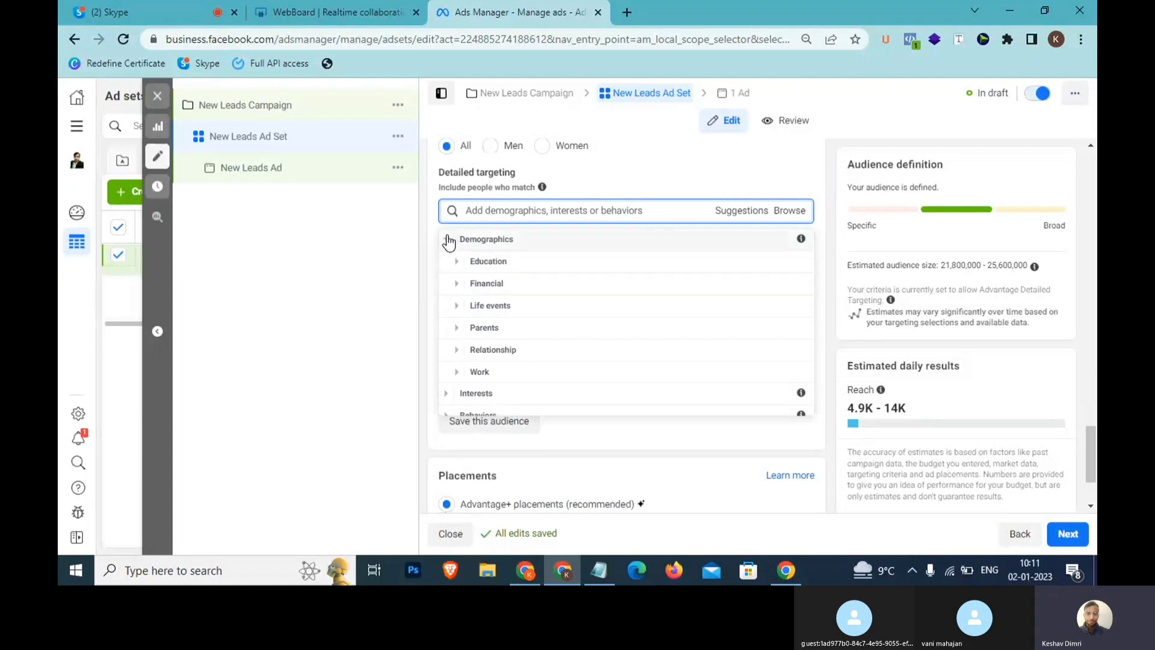
left_click(448, 241)
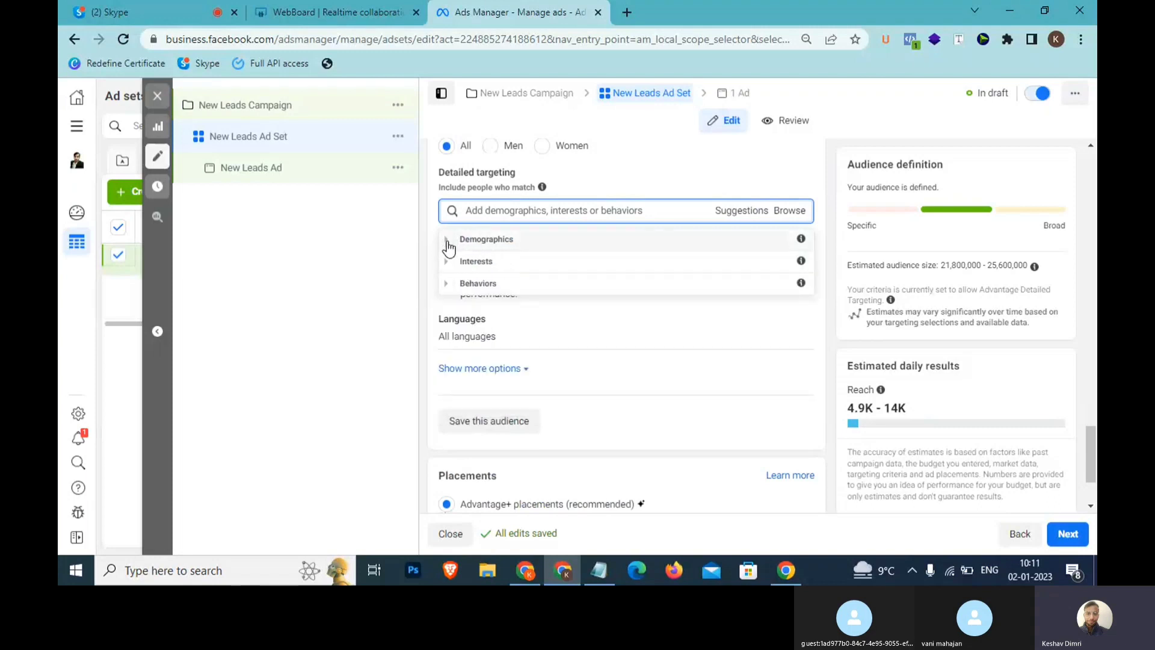
left_click(446, 286)
scroll(446, 270, "down", 2)
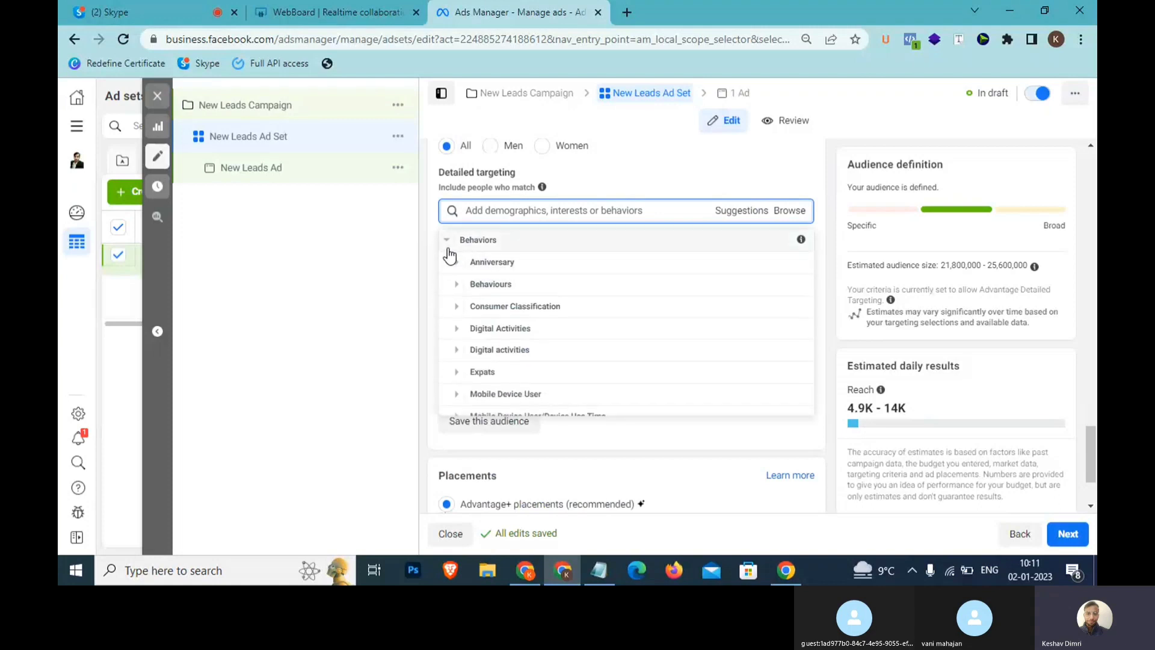
left_click(447, 243)
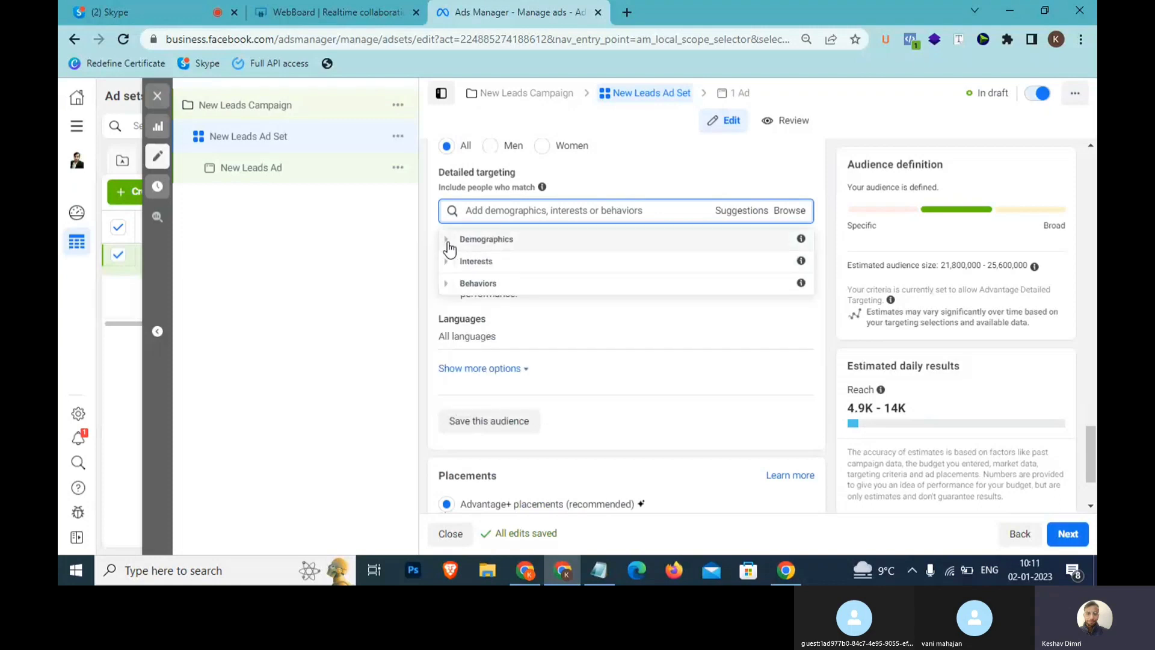
- Search detailed targeting for "digital marketing" and add the interest Digital marketing (marketing)
left_click(500, 212)
type("d")
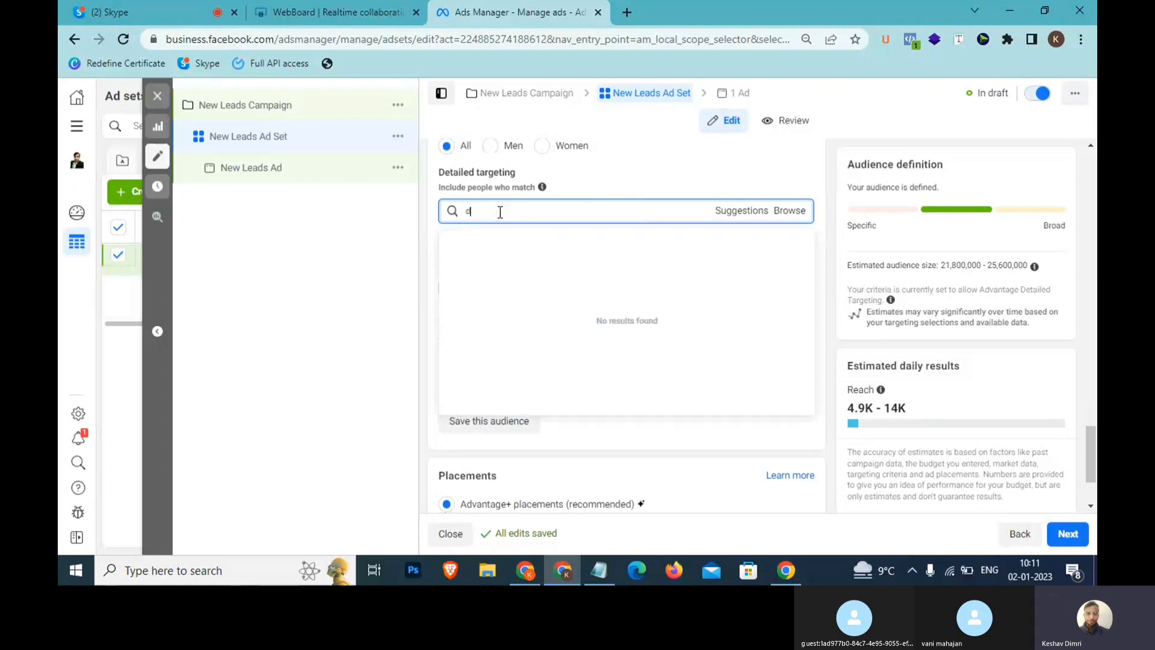
type("igital marketing")
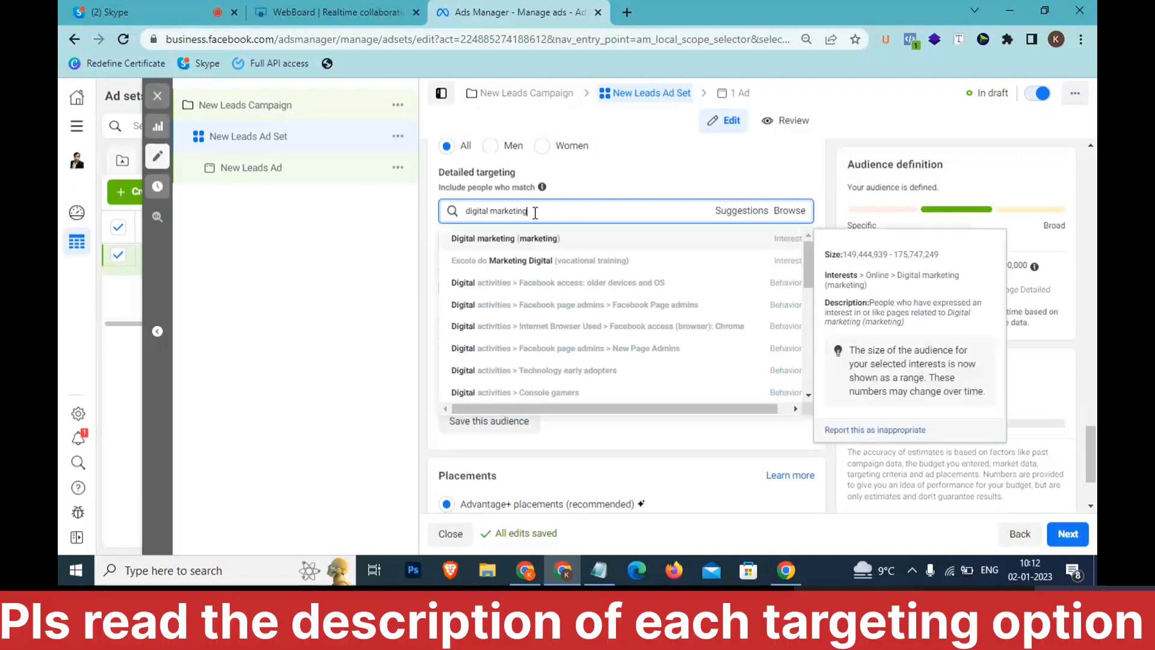
left_click_drag(535, 213, 516, 213)
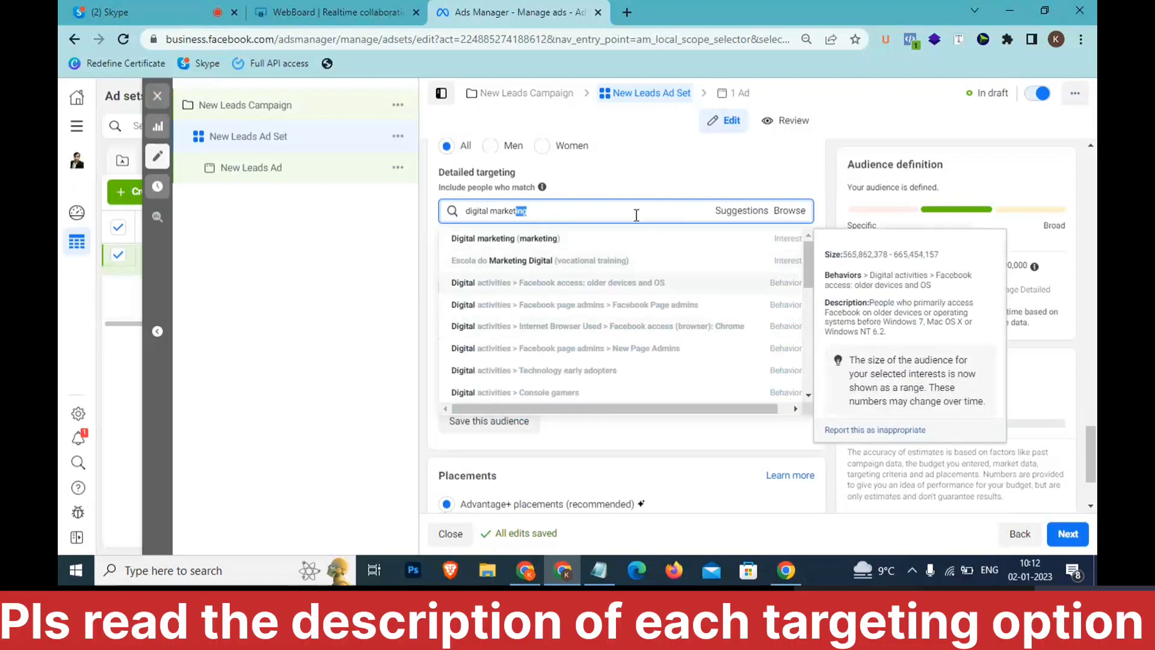
mouse_move(626, 248)
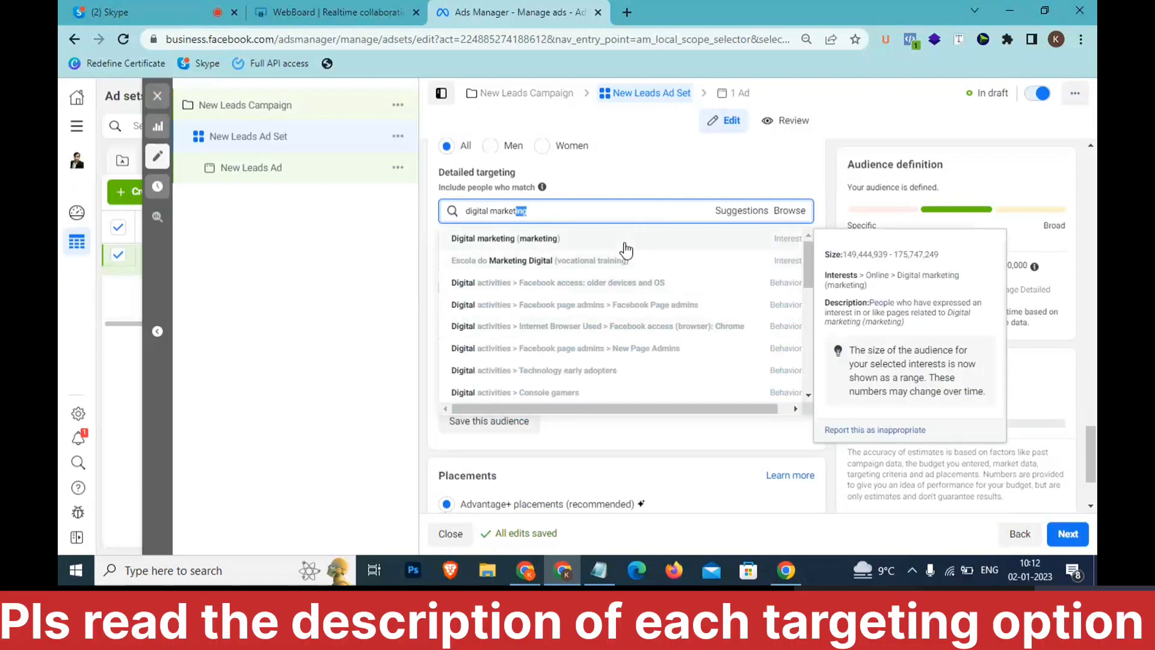
left_click(624, 243)
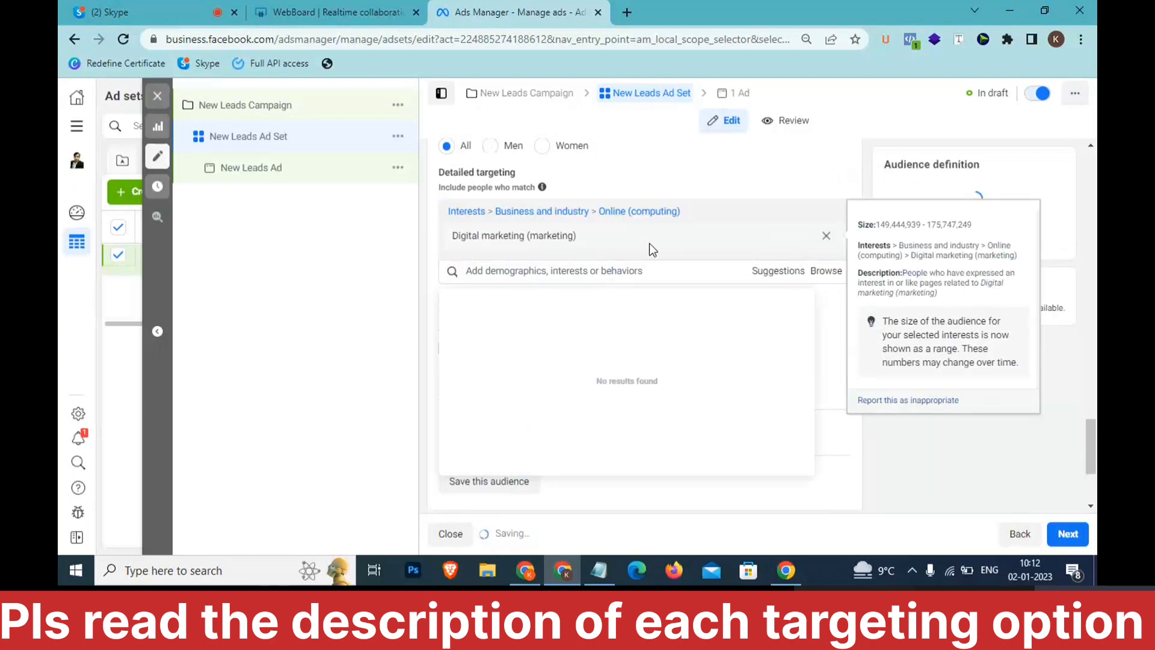
- Add the suggested interests Online advertising (marketing), Advertising (marketing) and Content marketing (marketing) to detailed targeting
left_click(745, 272)
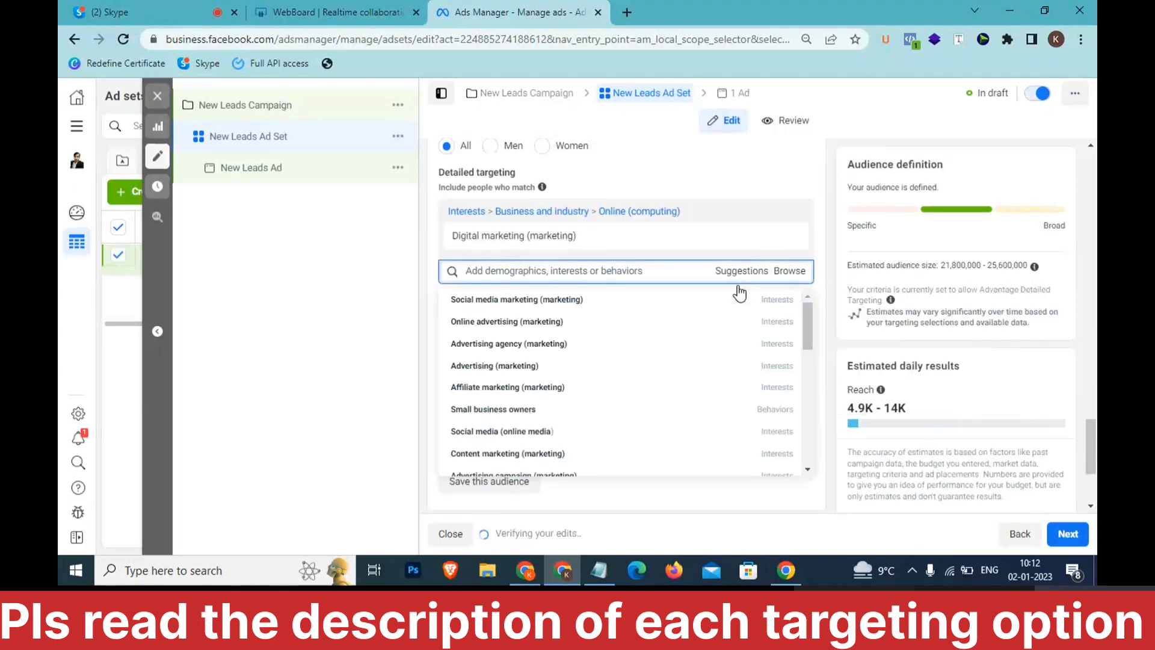
mouse_move(684, 323)
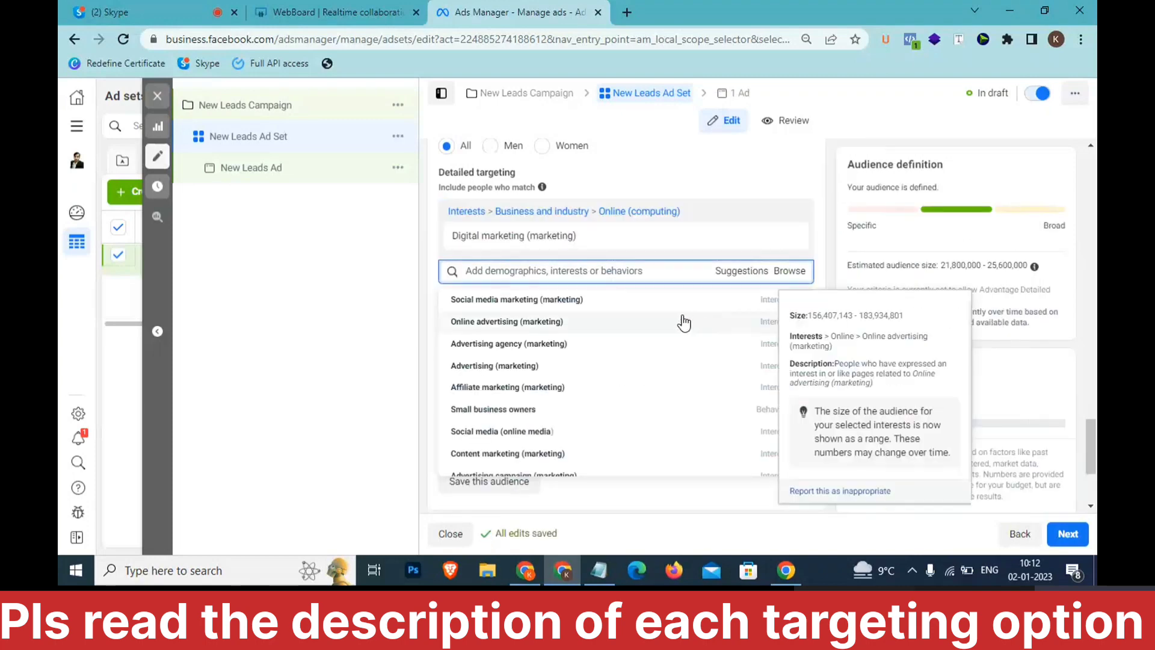
left_click(664, 366)
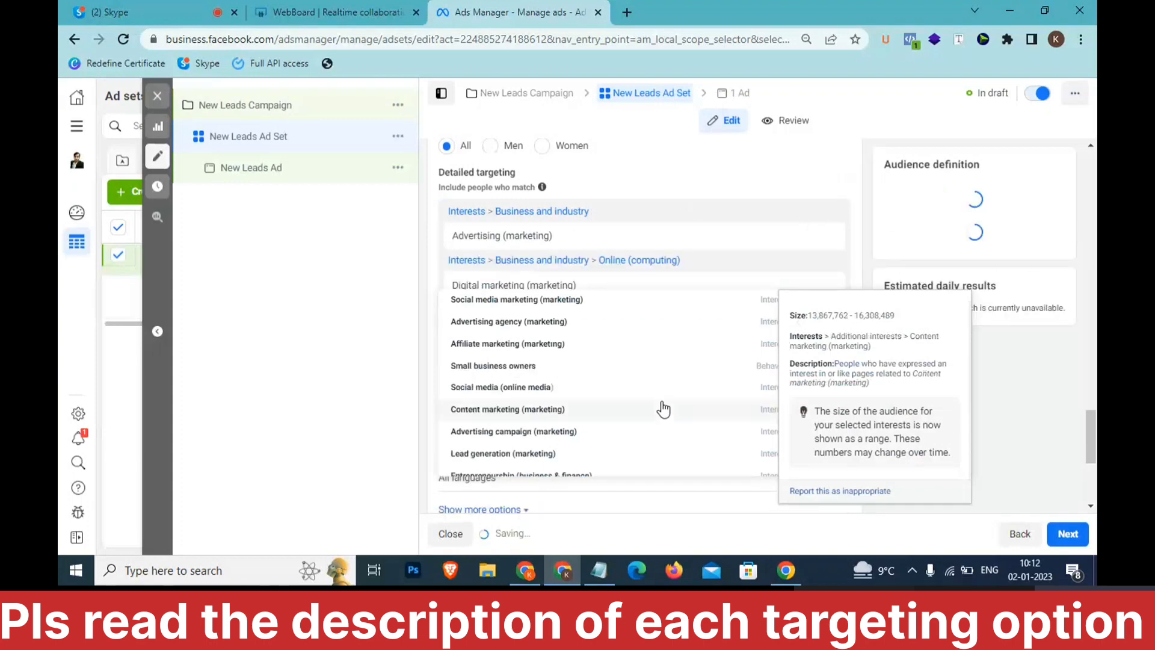
left_click(663, 409)
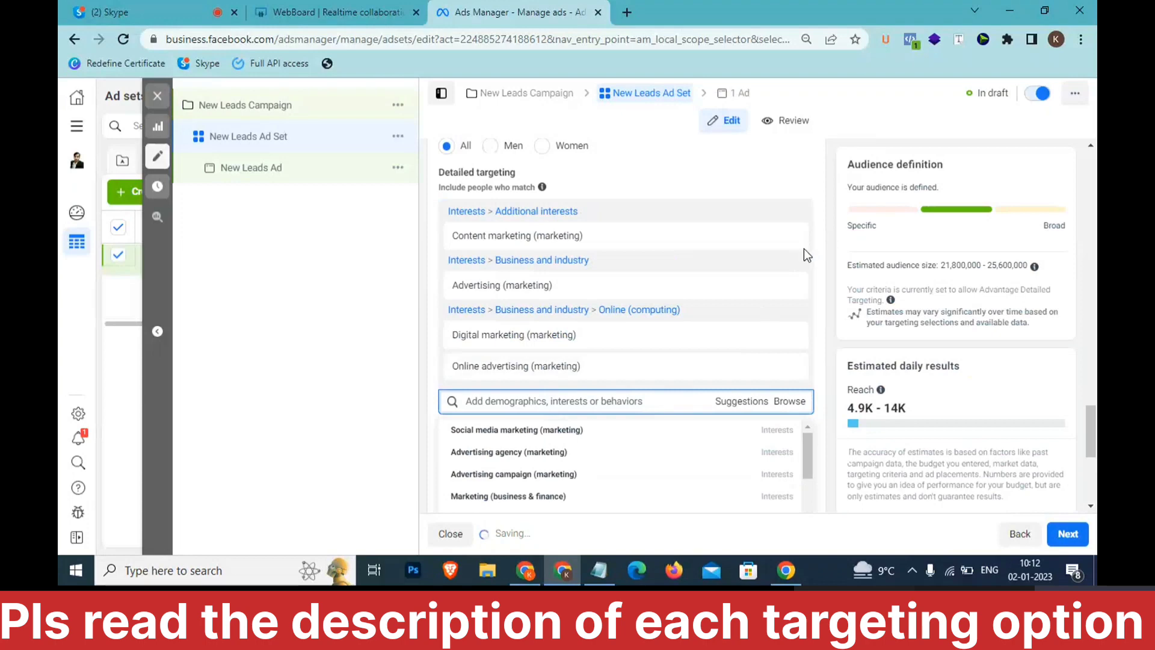
- Remove all selected interests from detailed targeting: Content marketing, Advertising, Digital marketing and Online advertising
mouse_move(797, 240)
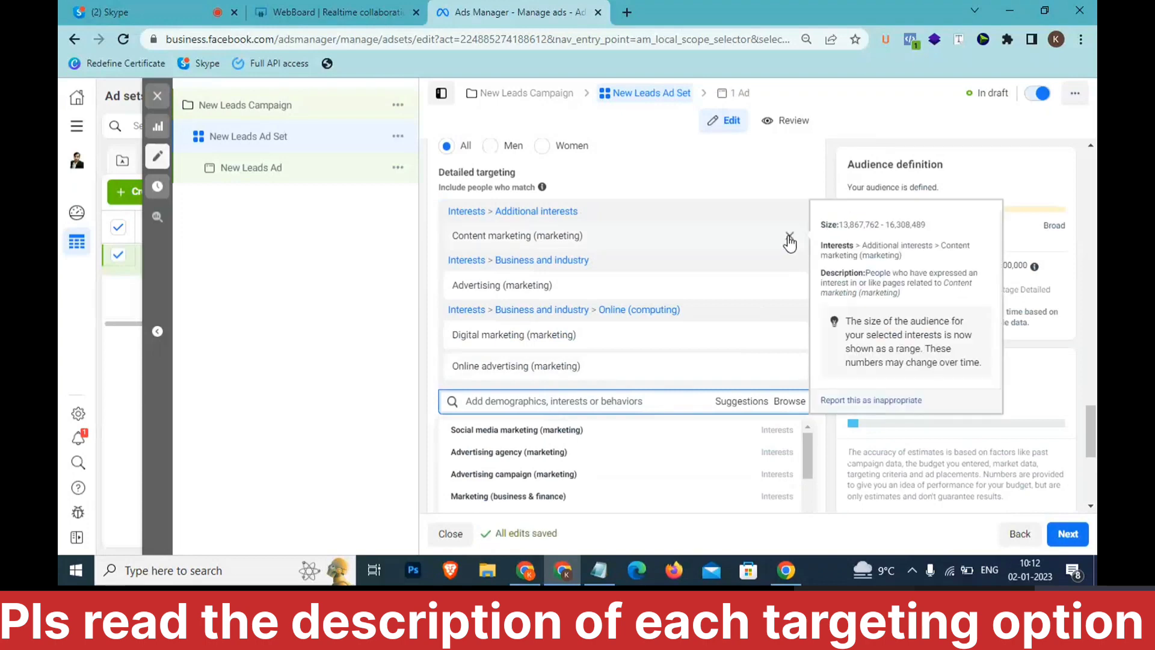
left_click(789, 238)
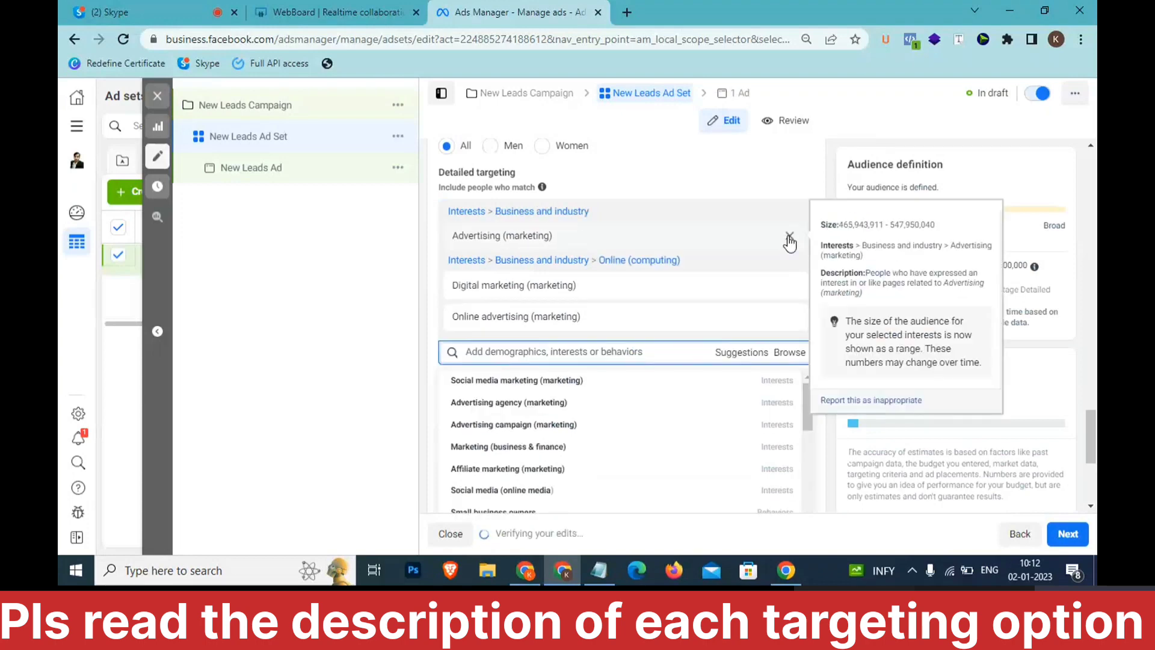
left_click(790, 236)
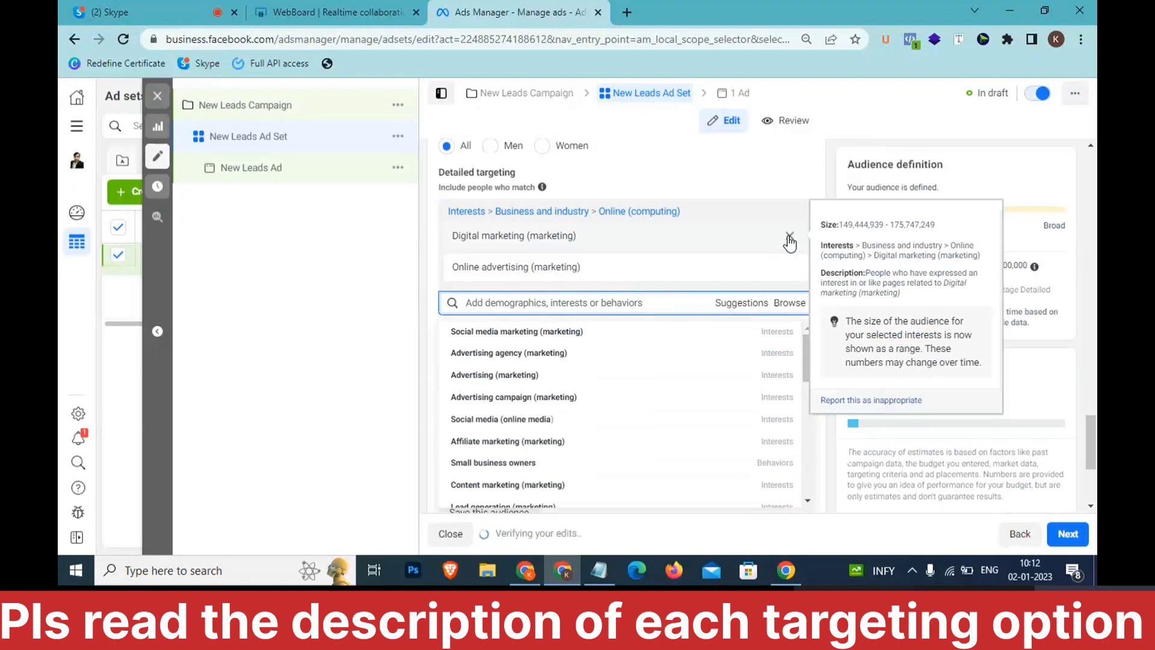
left_click(789, 237)
right_click(789, 239)
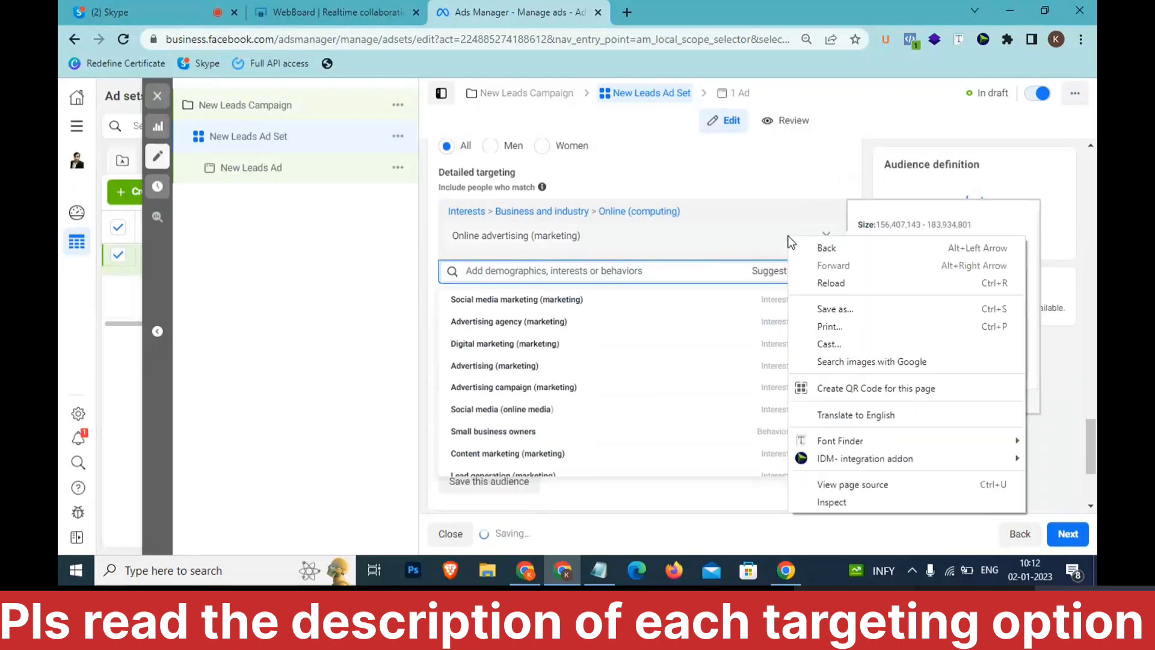
left_click(794, 184)
mouse_move(778, 248)
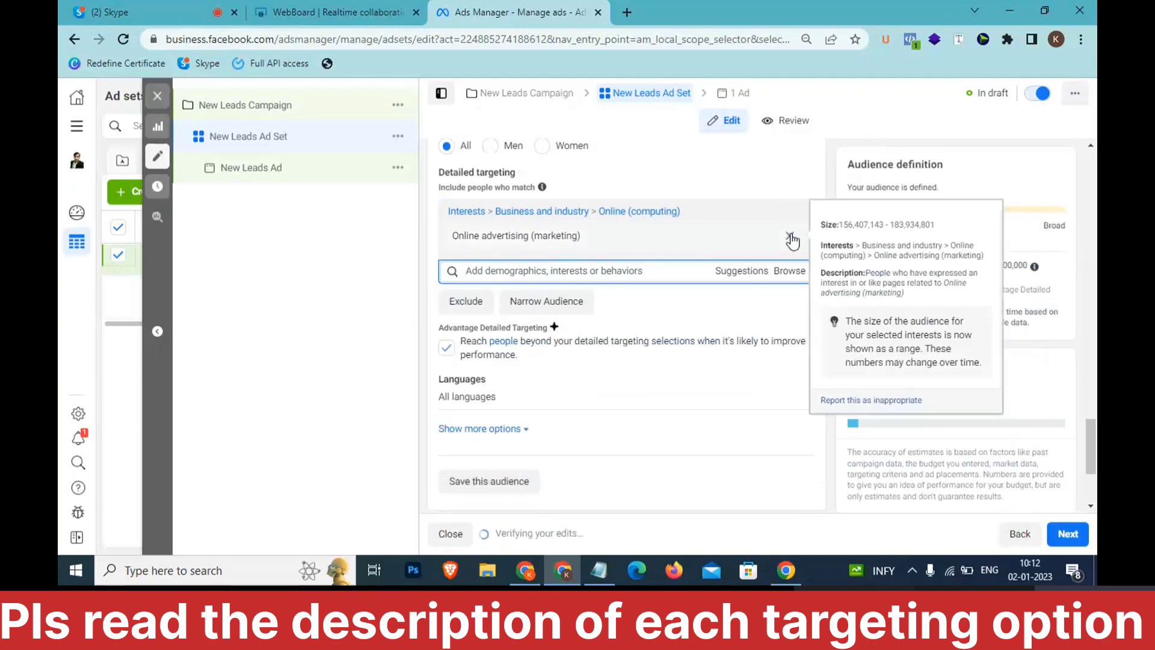
left_click(790, 237)
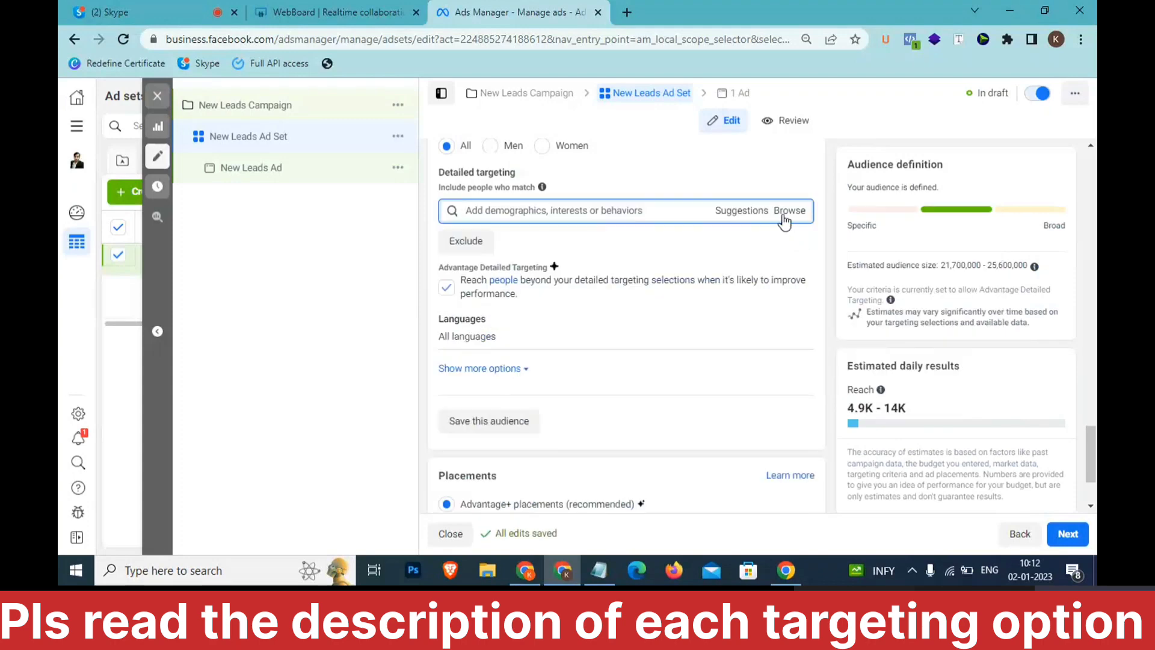
- Browse the detailed targeting categories and read the description of Demographics
left_click(784, 211)
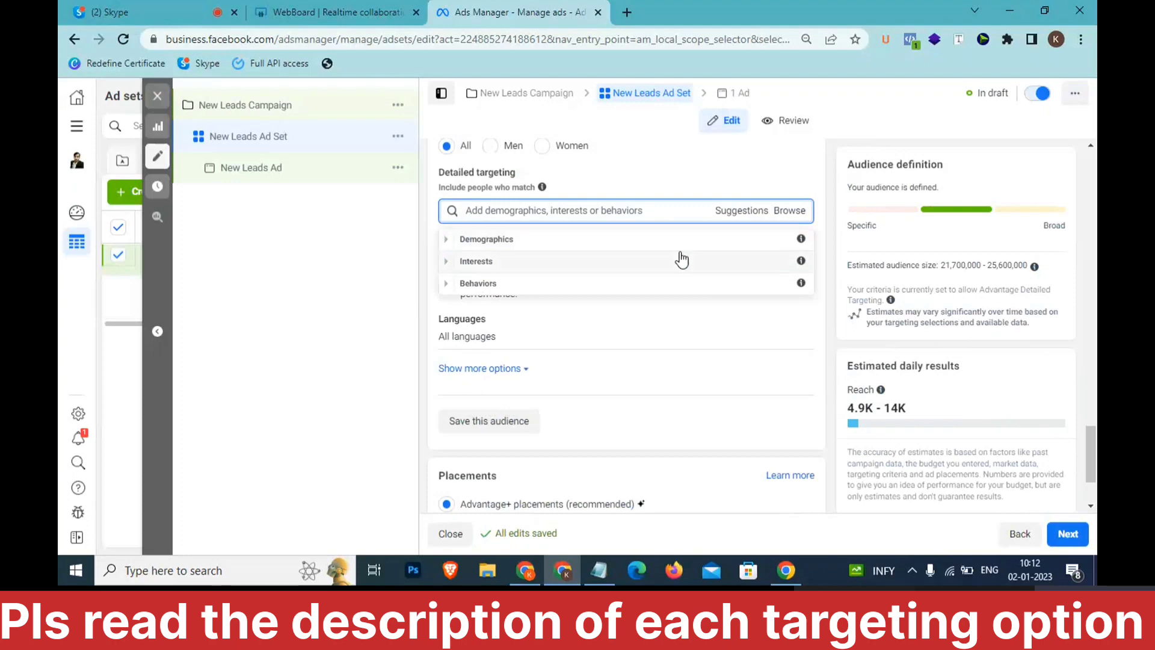
mouse_move(801, 240)
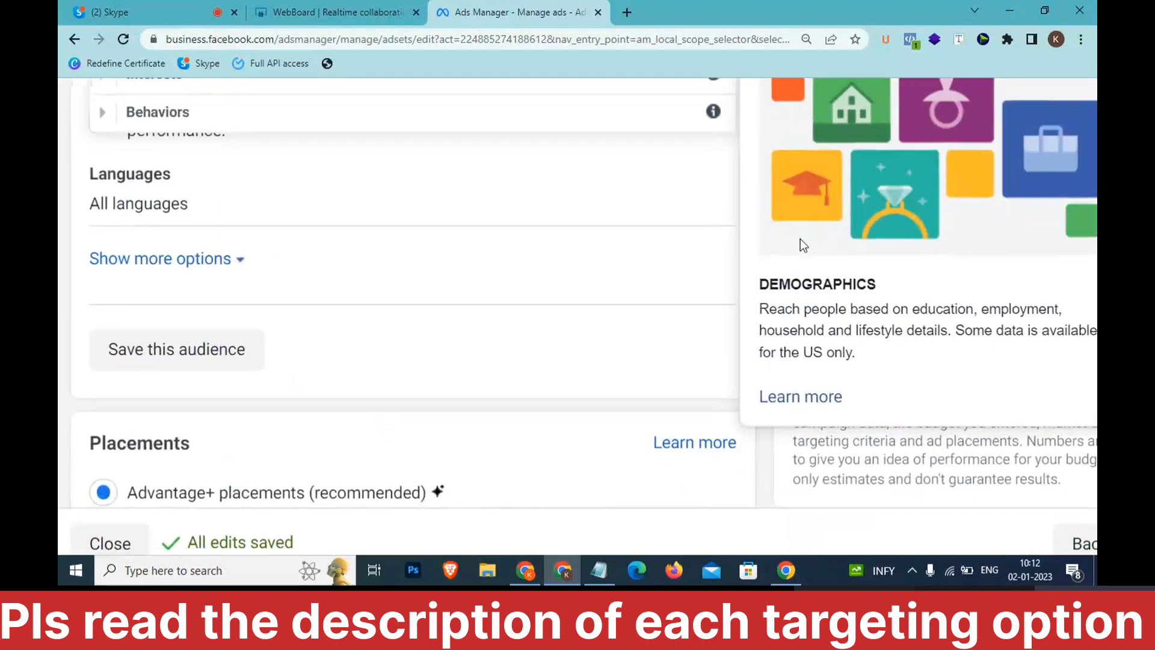
scroll(800, 239, "right", 4)
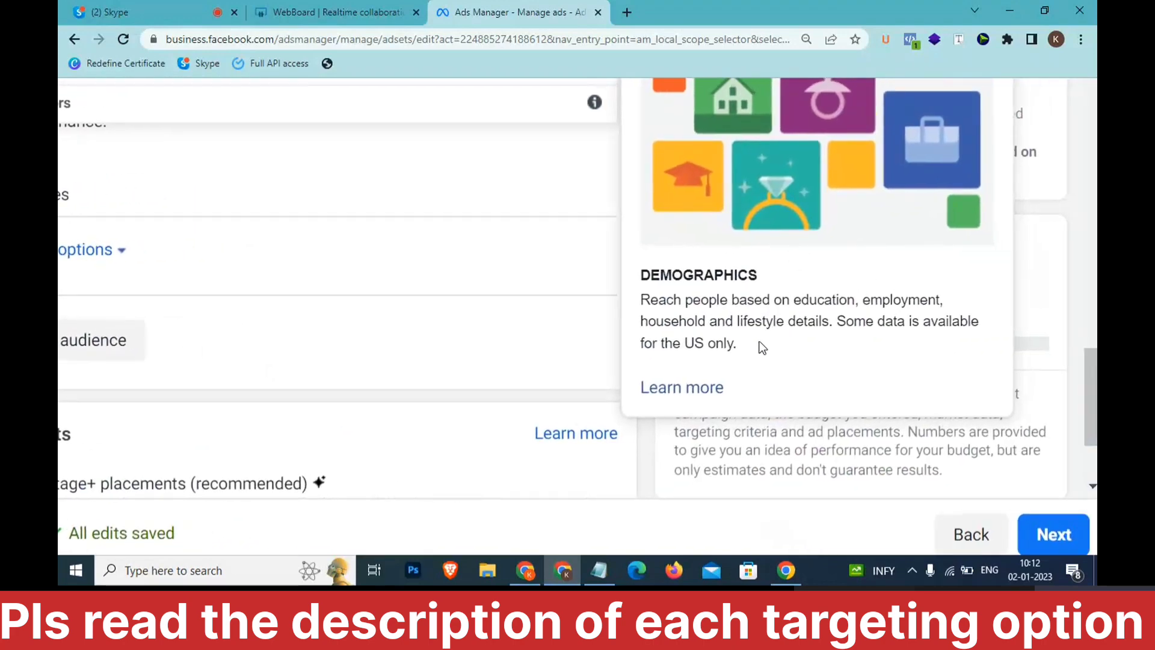
left_click_drag(738, 344, 645, 298)
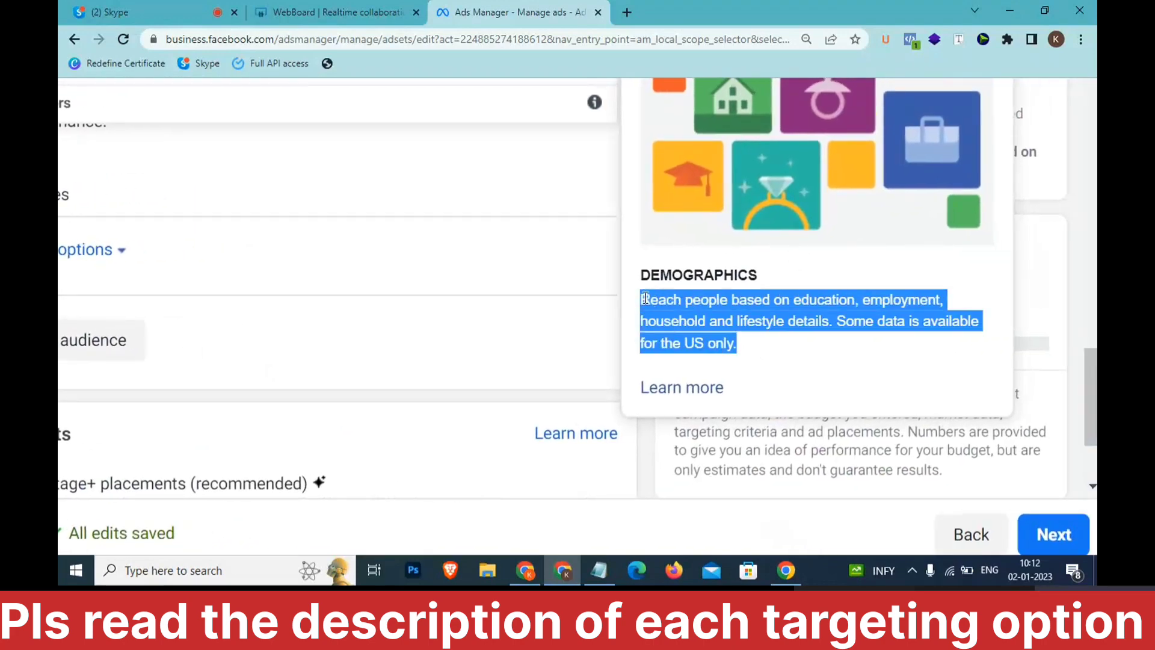
left_click(802, 304)
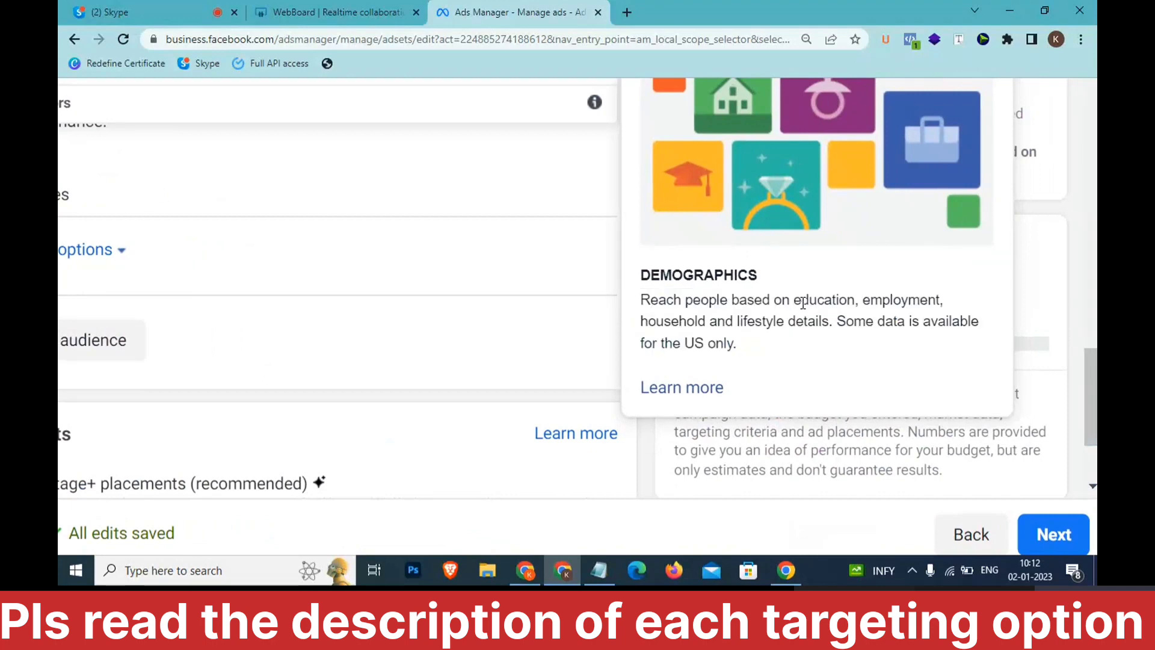
left_click_drag(798, 300, 854, 297)
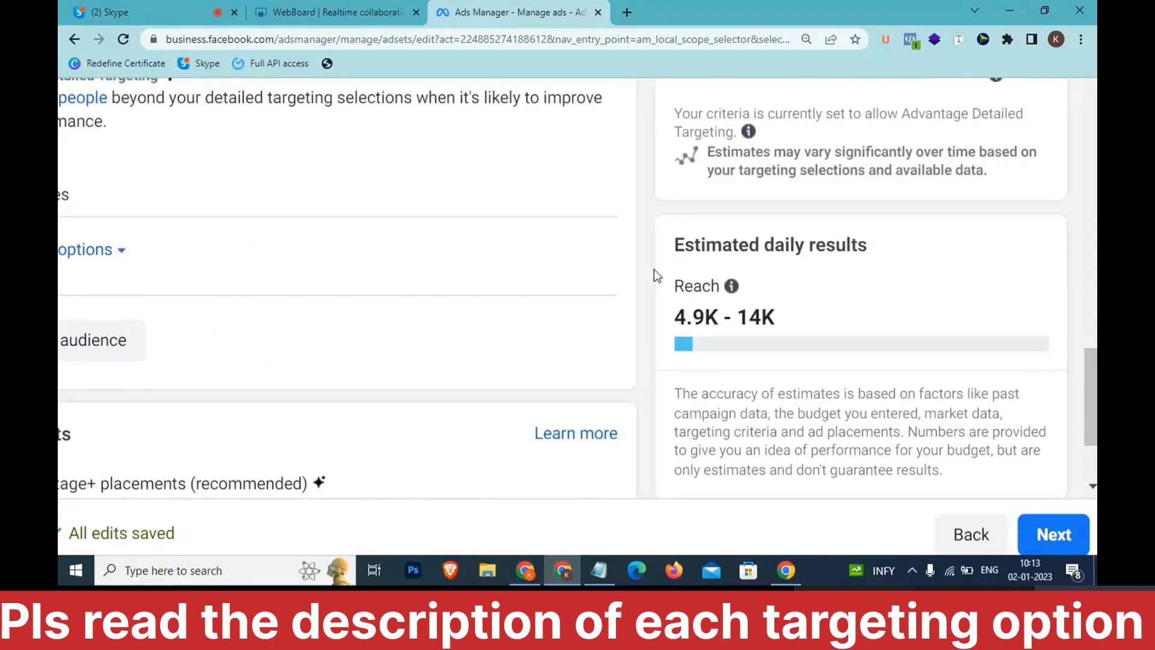
- Reopen the detailed targeting categories and copy the description text of Demographics
scroll(654, 274, "up", 5)
scroll(647, 284, "down", 5)
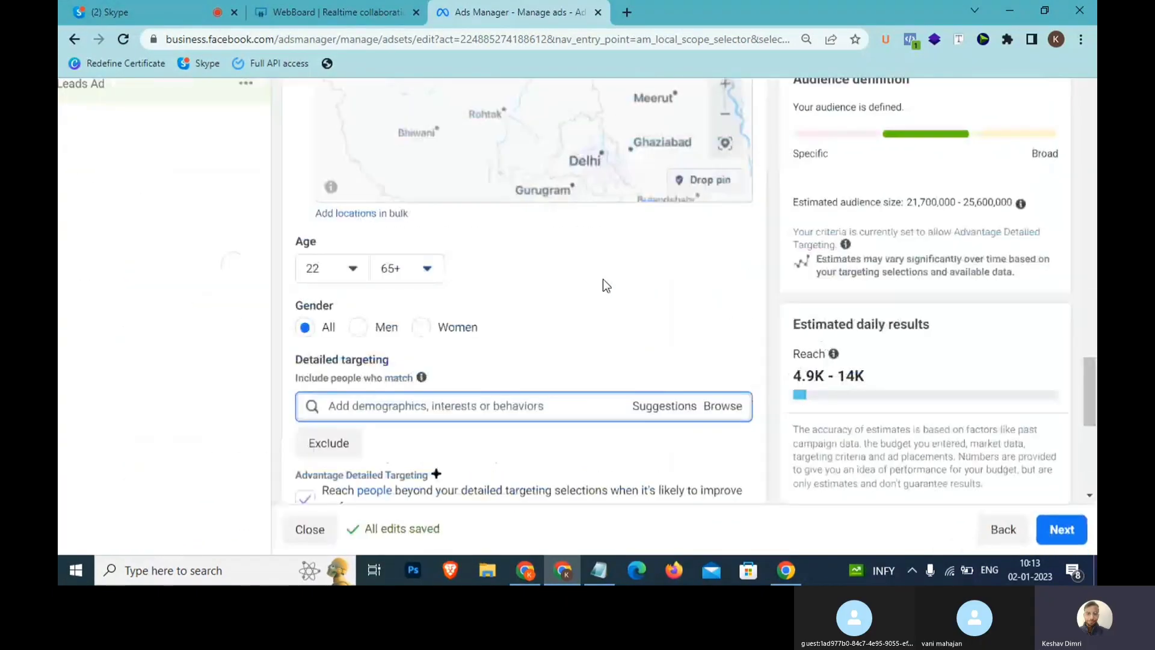
scroll(661, 337, "down", 2)
scroll(658, 337, "up", 1)
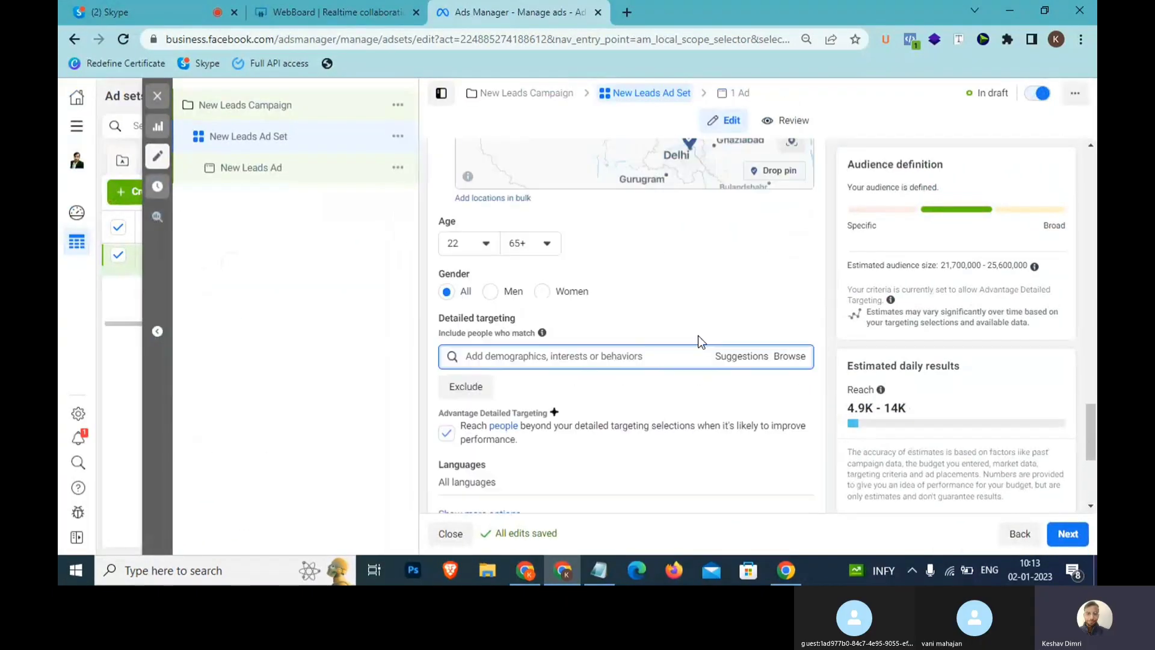
left_click(788, 356)
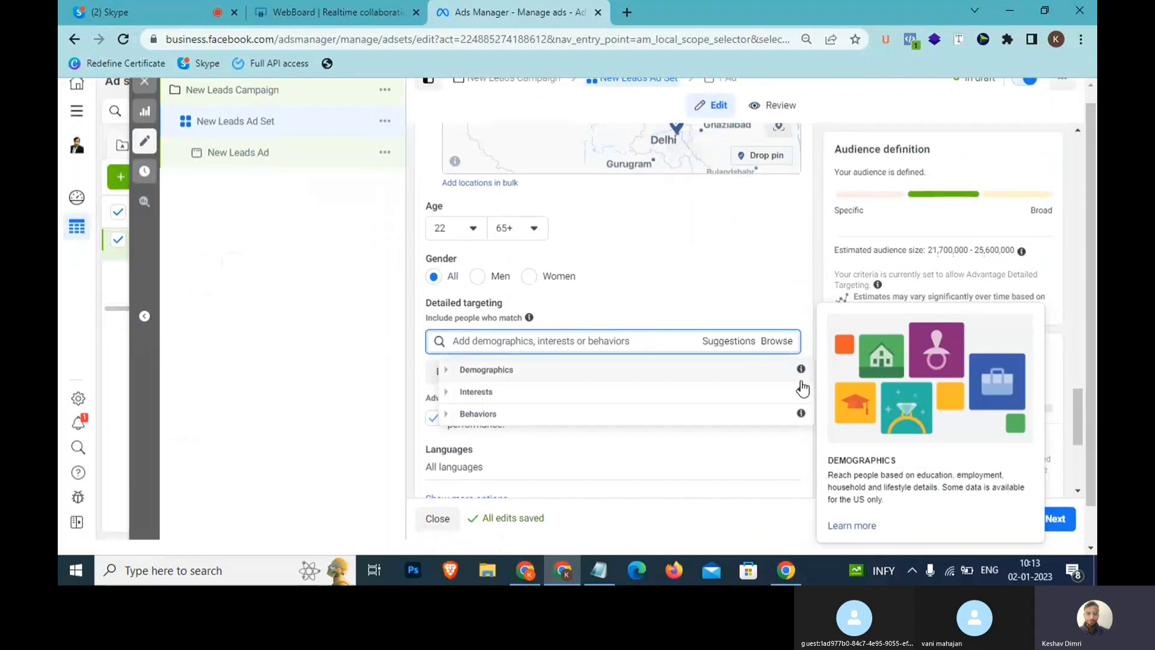
mouse_move(801, 383)
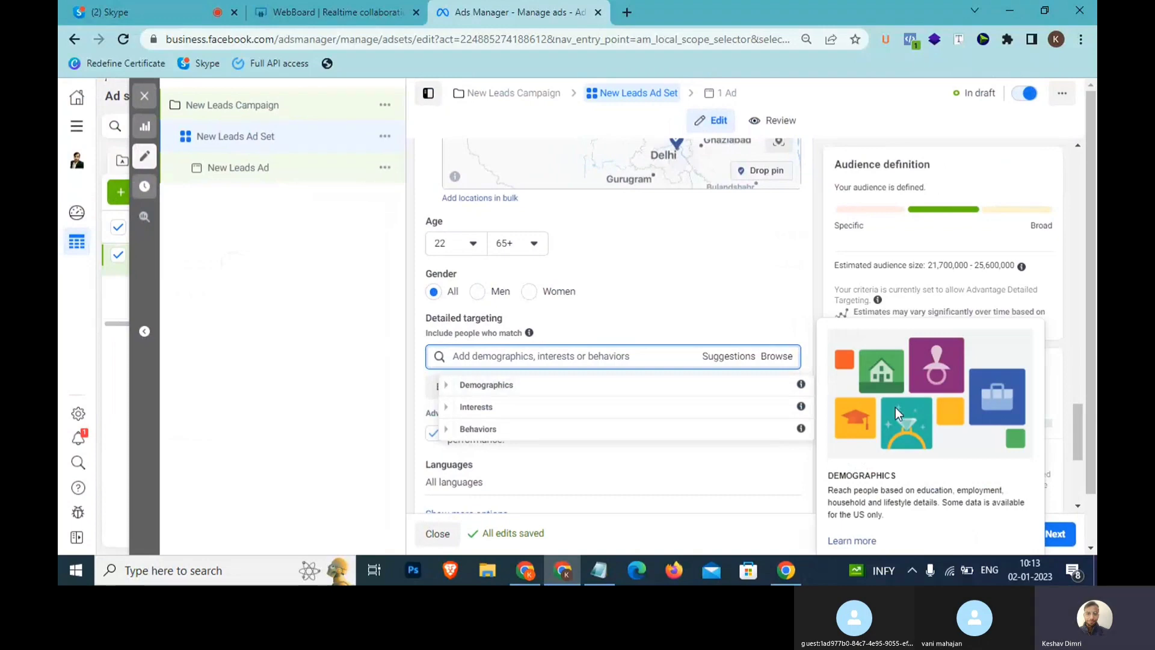
left_click_drag(884, 516, 831, 490)
key("ctrl+c")
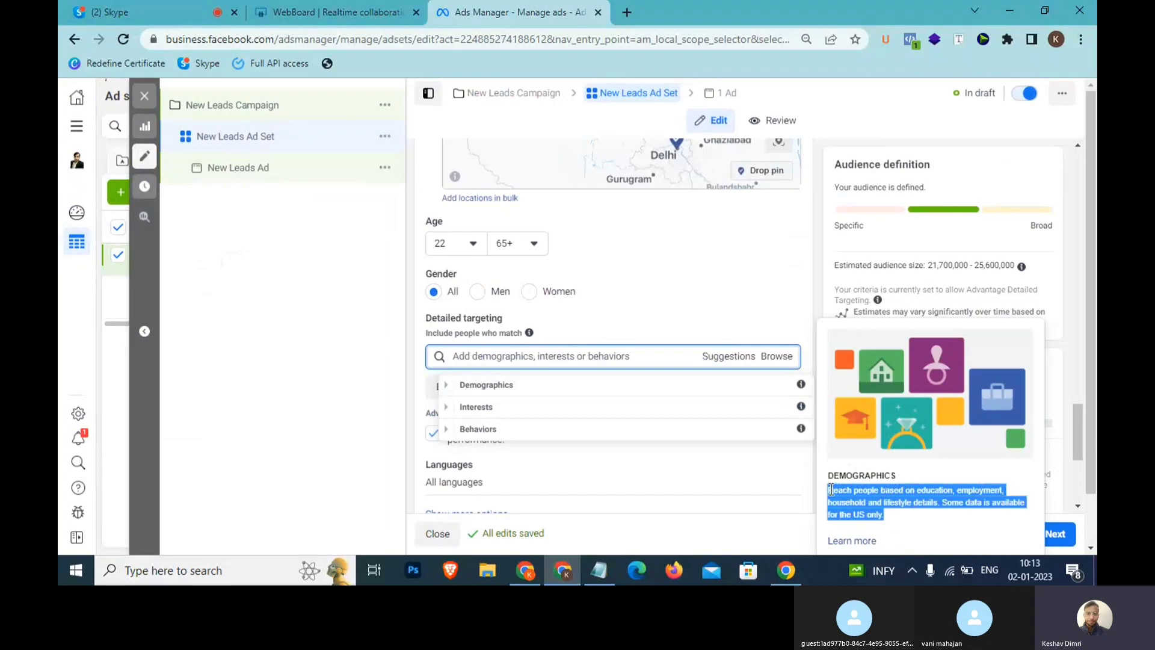
- Switch to Notepad and paste the copied Demographics description several lines below the Facebook Activity note
left_click(608, 573)
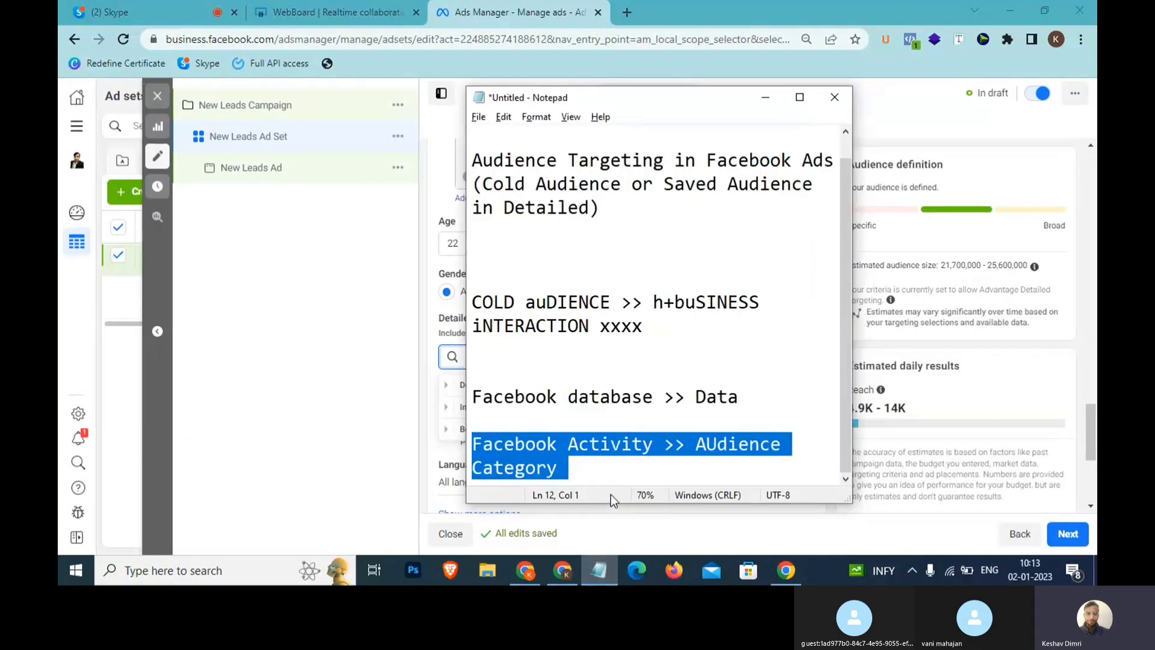
left_click(604, 479)
key("Return")
key("Return")
key("Return")
key("Return")
key("Return")
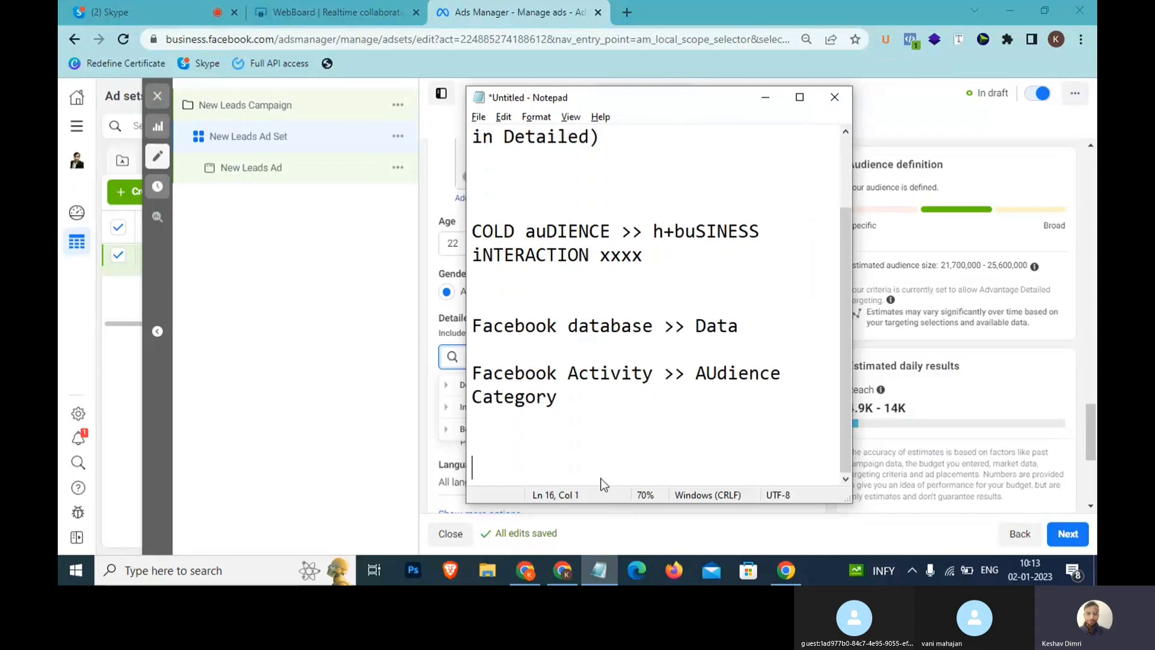
key("ctrl+v")
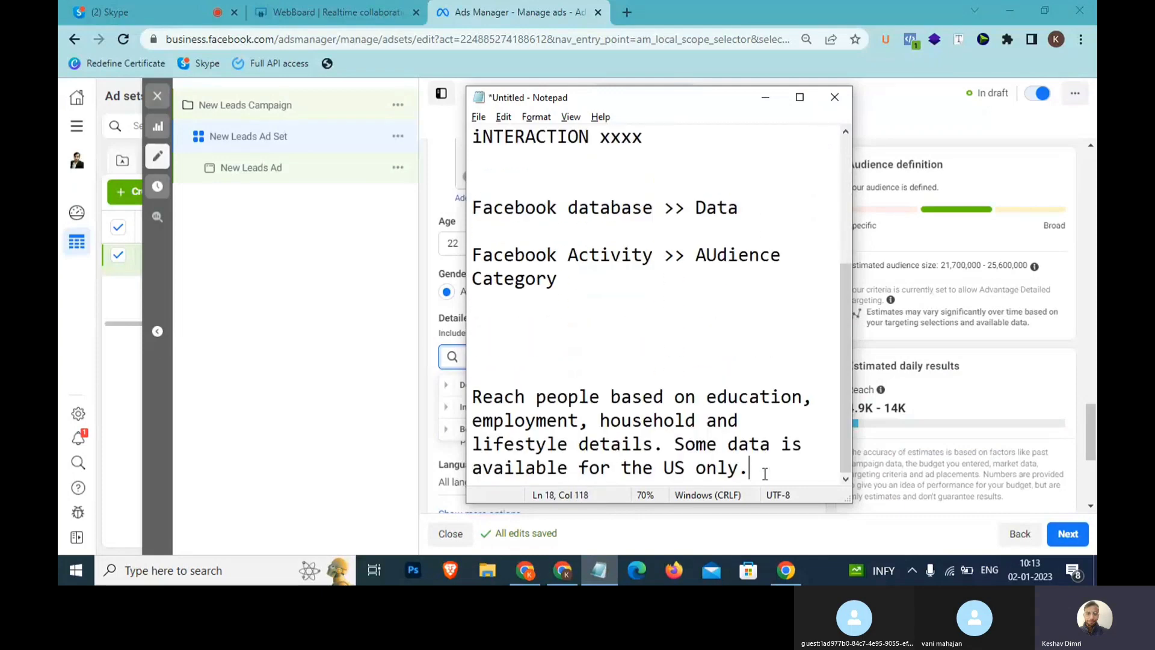
- Leave a few blank lines below the pasted description and write "Education: Graduate"
key("Return")
key("Return")
key("Return")
key("Return")
type("Educa")
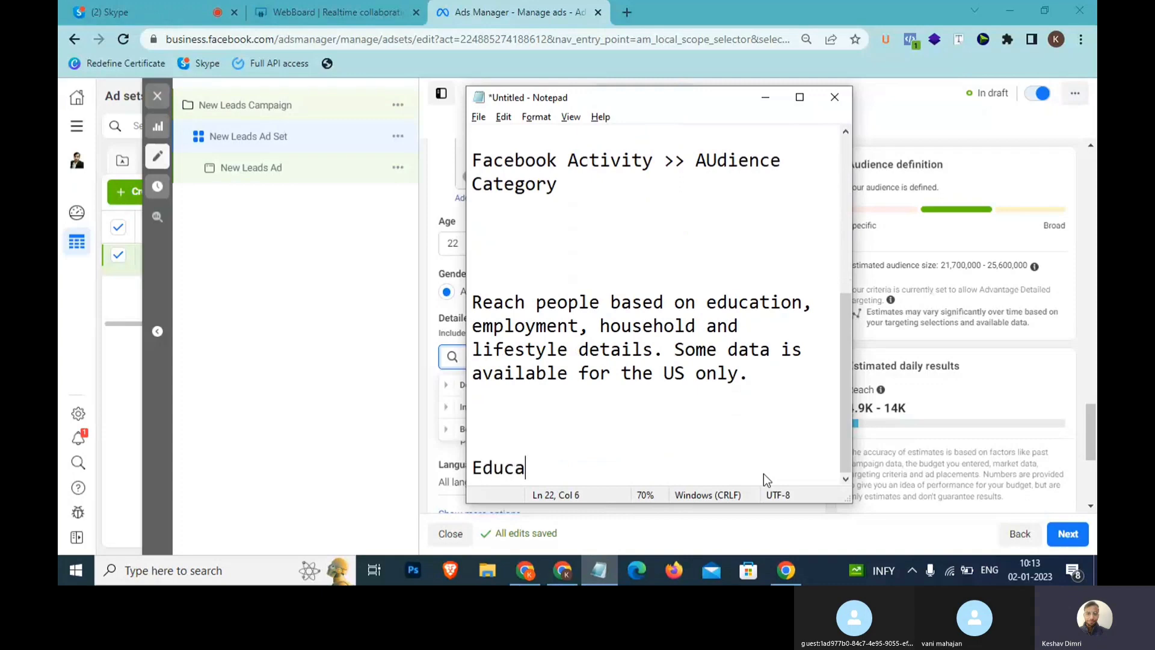
type("tion: Gragi")
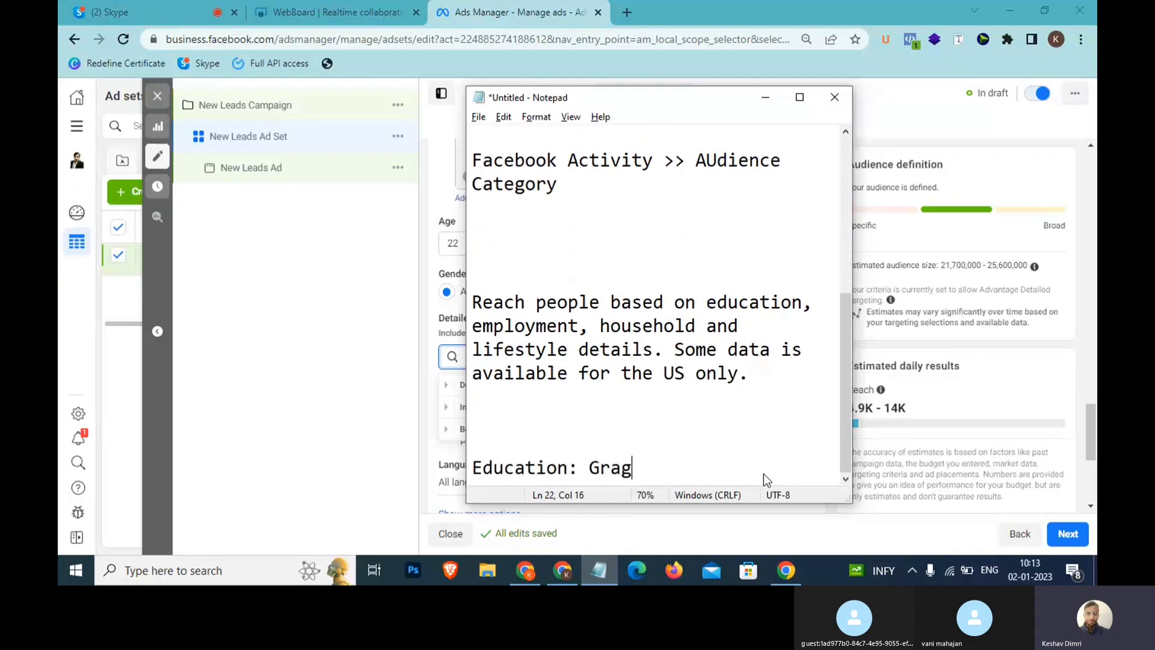
key("BackSpace")
key("BackSpace")
type("duate ")
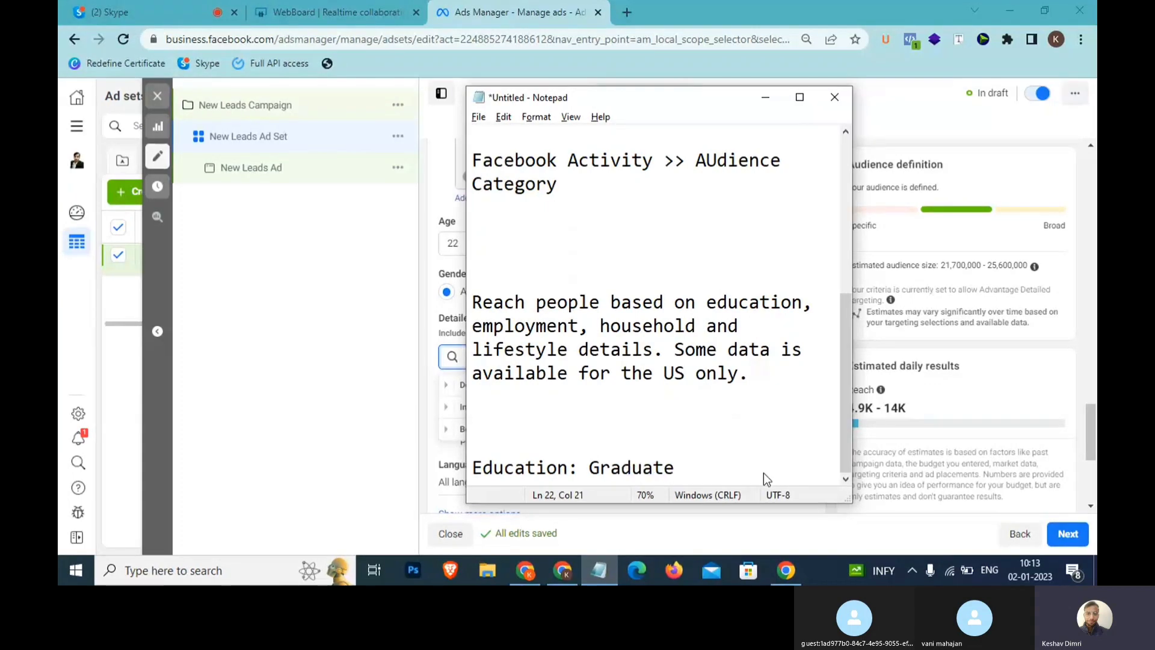
- Extend the Education line with "(UPSC), Post Graduate"
type("(UPSC")
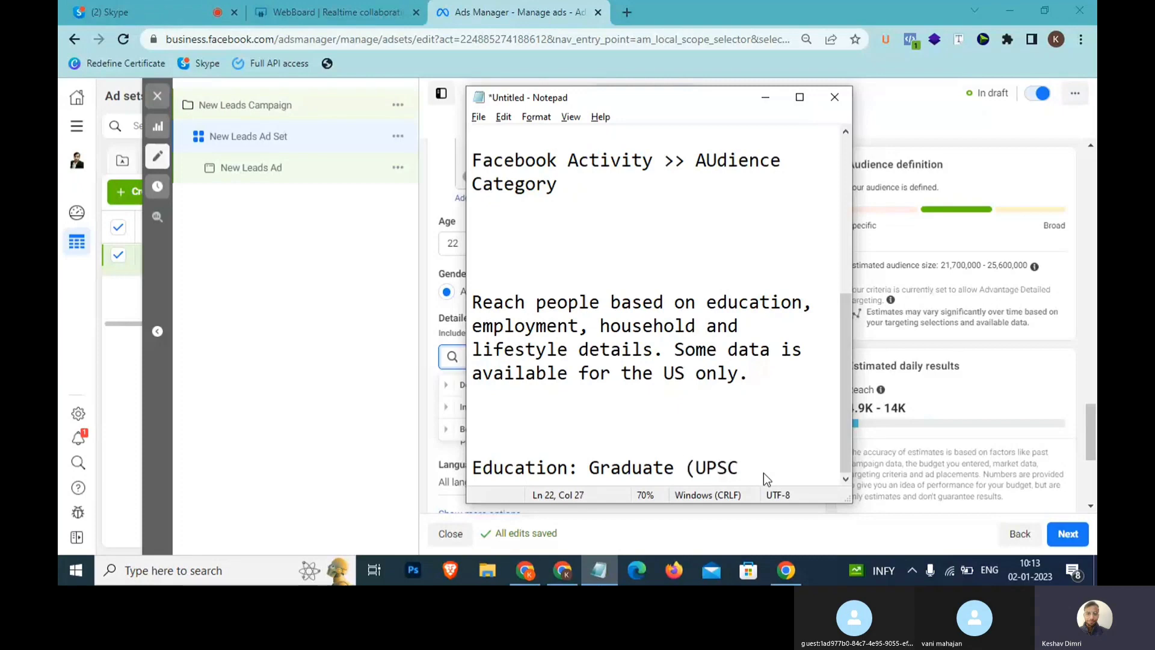
key("BackSpace")
type("0")
key("BackSpace")
type(")")
type(", Post ")
type("Gradua")
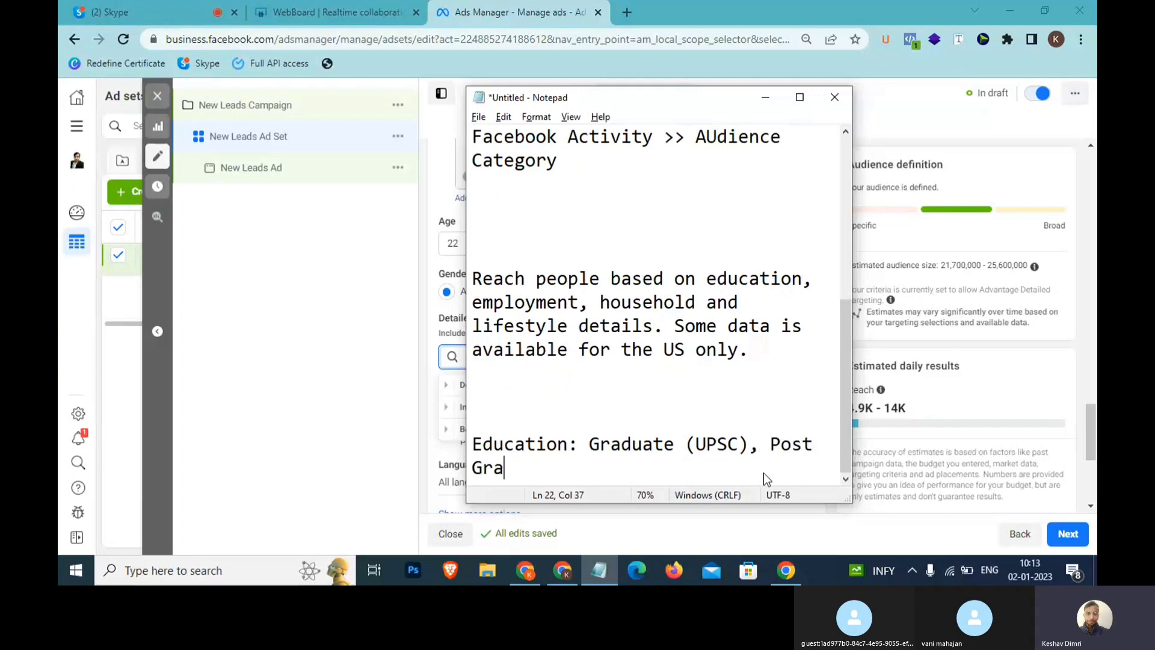
type("te")
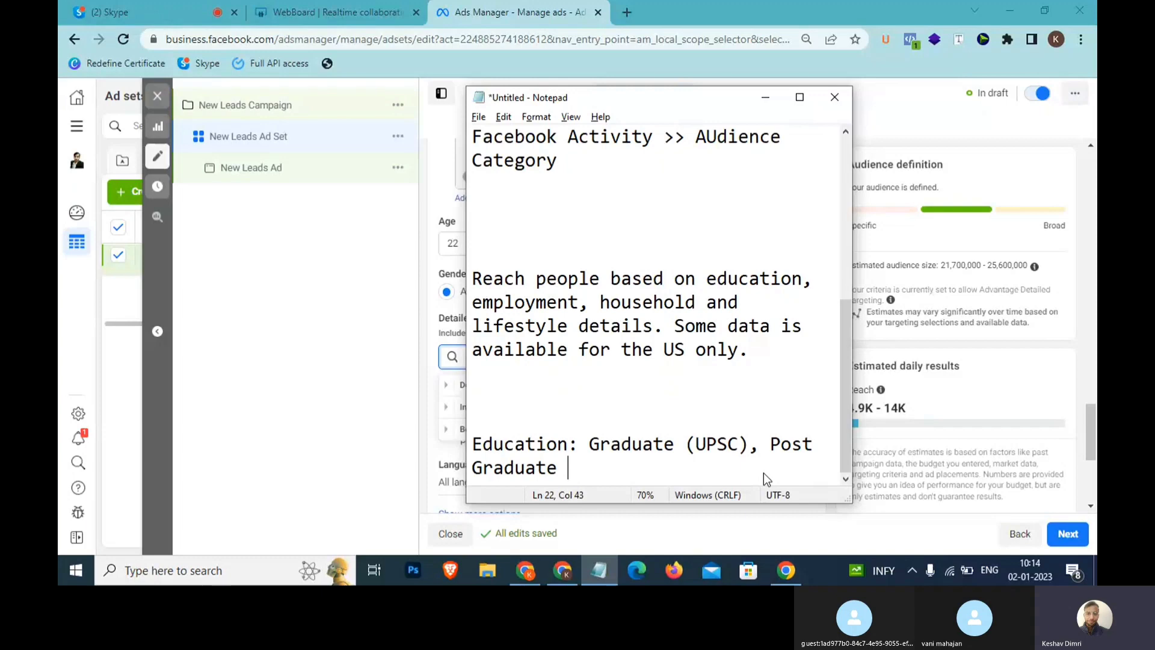
key("BackSpace")
- Highlight the "Graduate (UPSC)" example in the Education line to point it out
left_click_drag(590, 444, 752, 446)
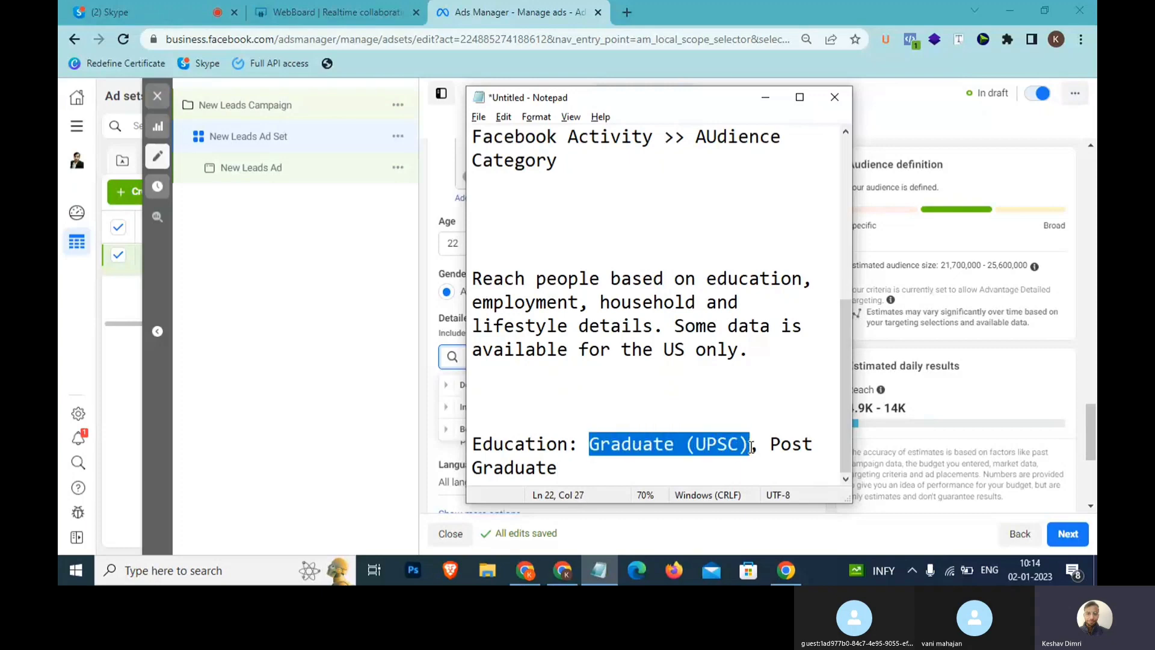
left_click(751, 446)
double_click(751, 446)
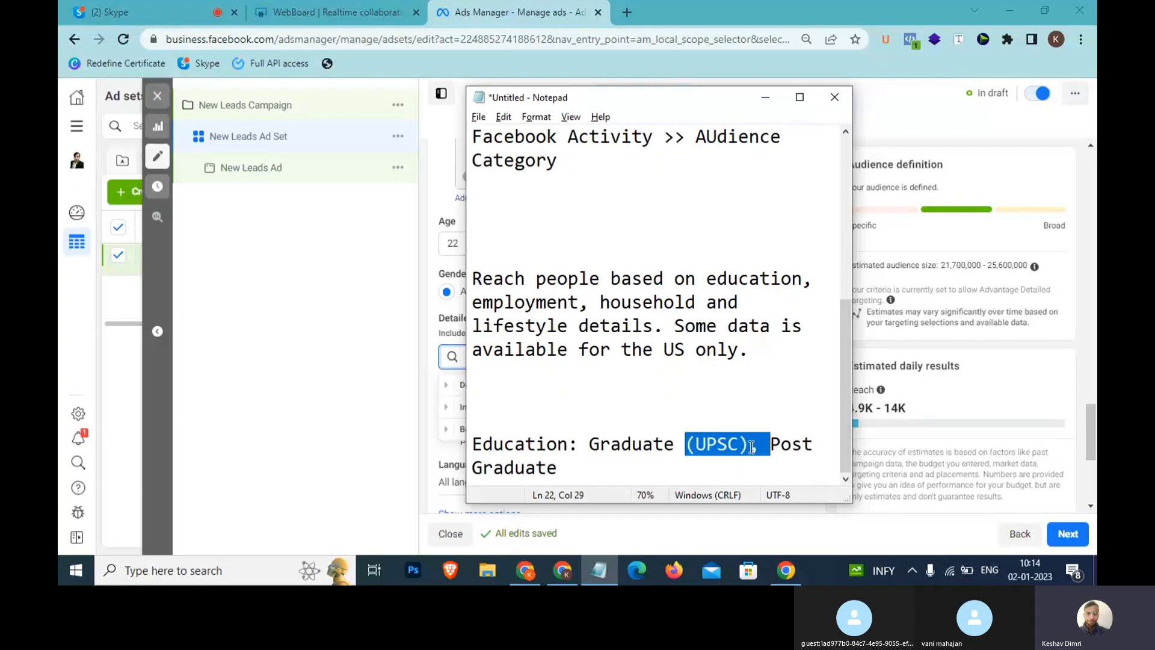
left_click(646, 446)
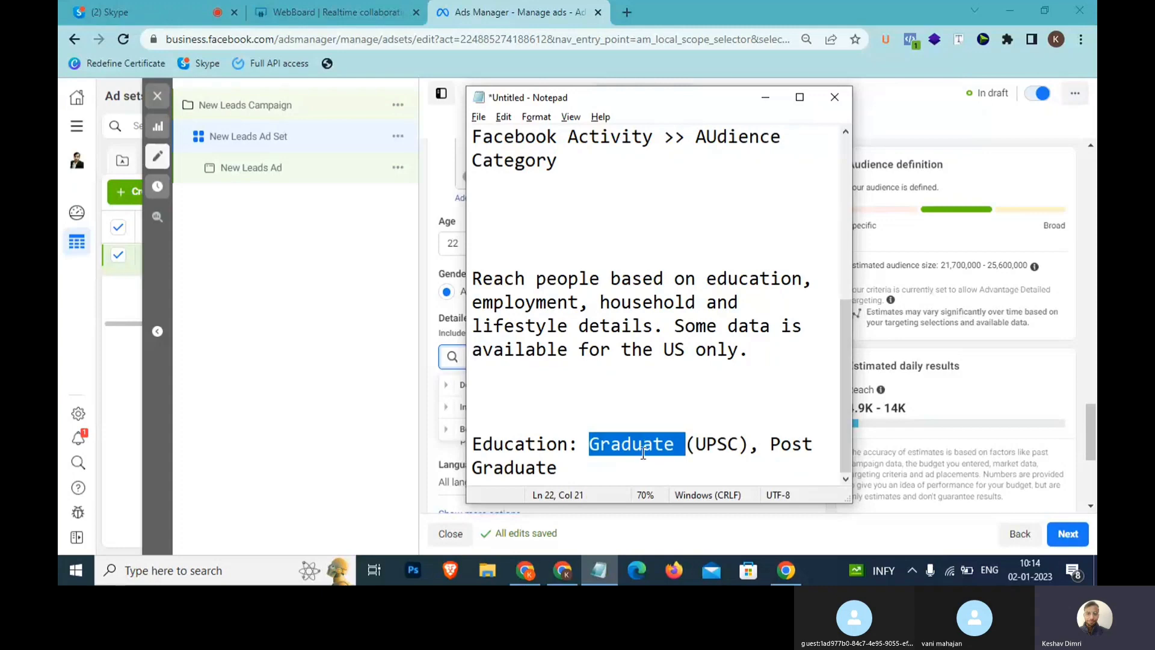
- Append ", 12th" to the Education line and start a new line two rows below it
left_click(589, 473)
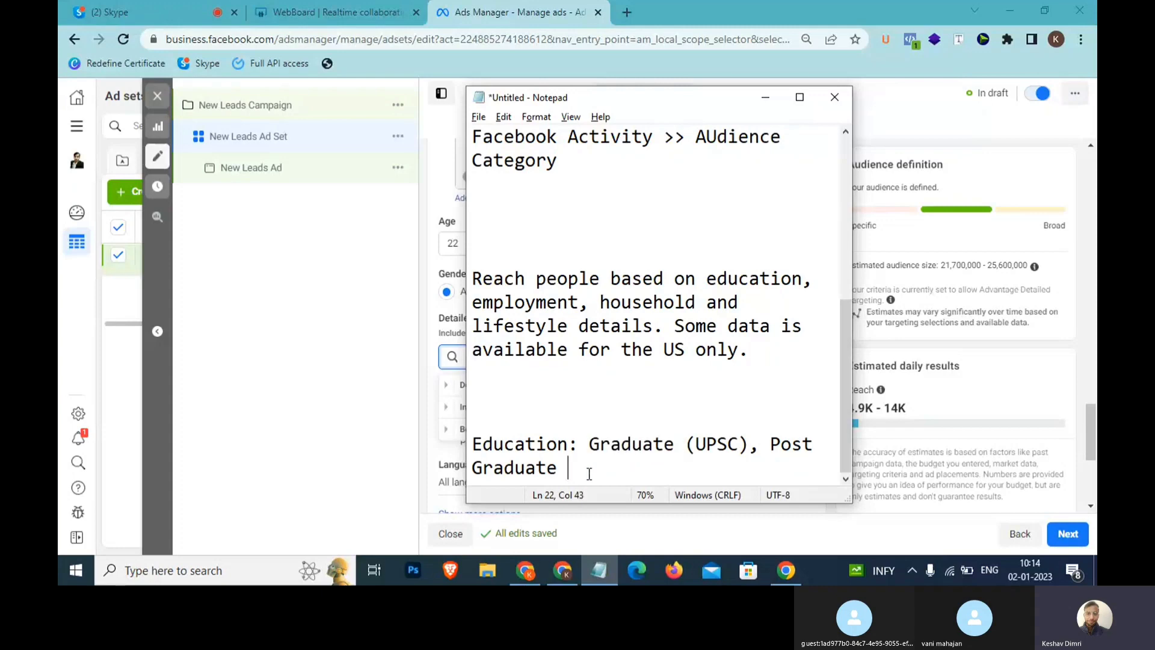
key("BackSpace")
key("End")
key("Return")
key("Return")
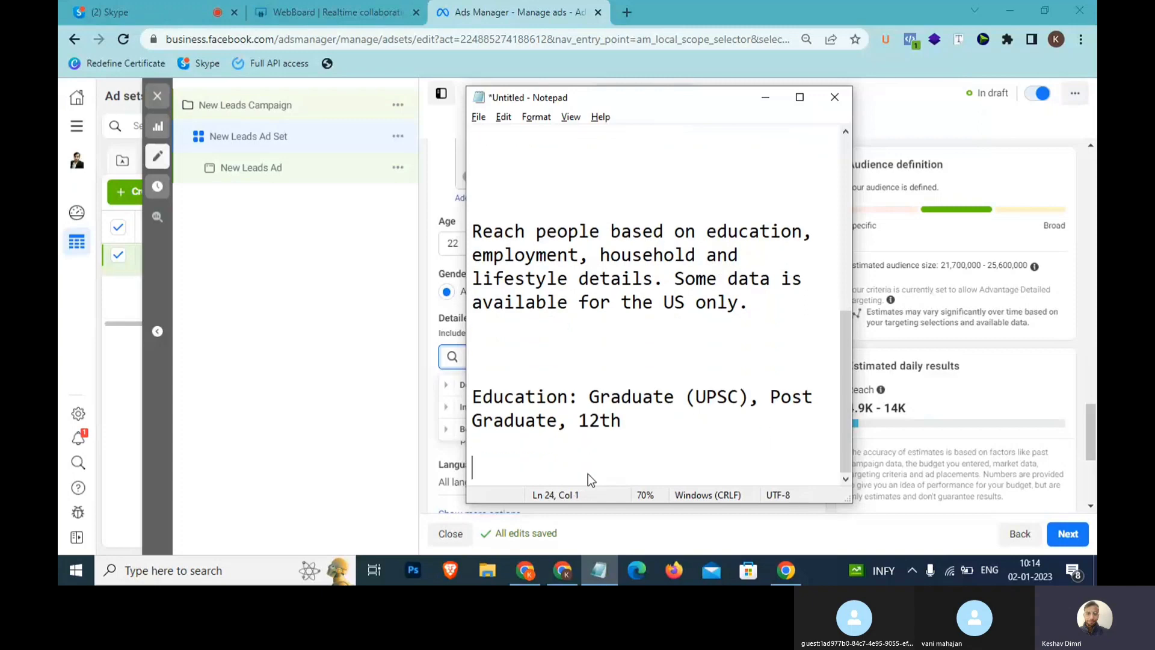
- Write the line "FB Profile: Job Linkedin Job EMployer, Justdial Job EMployer" below the Education note
type("FB P")
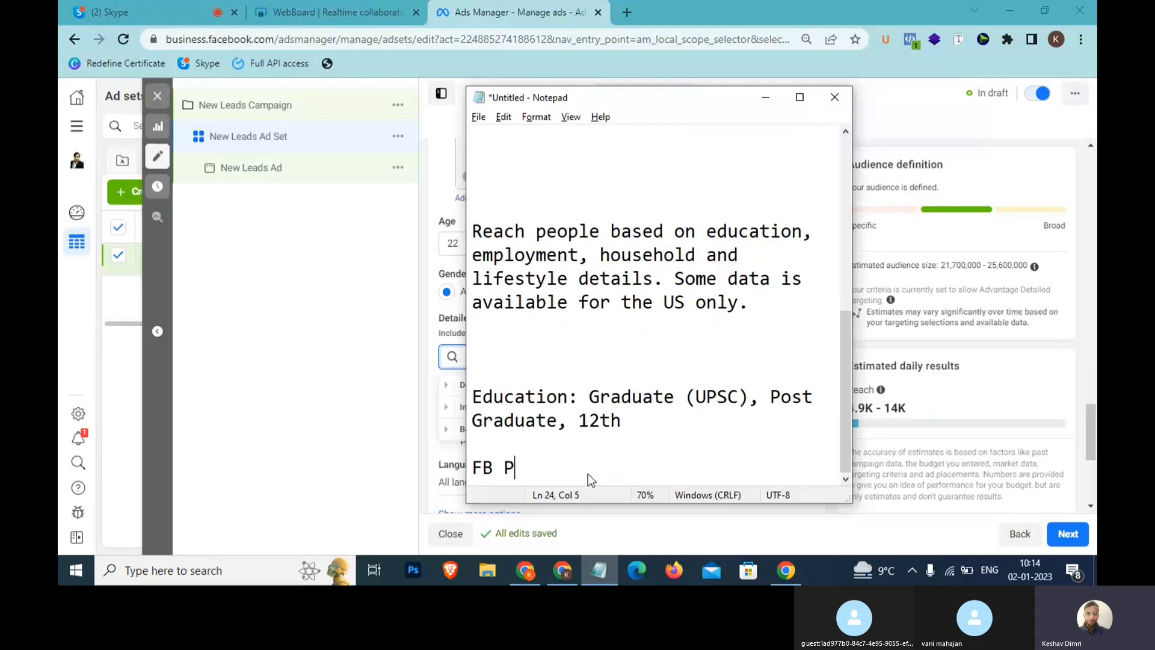
type("rofile")
left_click_drag(579, 256, 466, 256)
left_click(601, 467)
key("BackSpace")
type(": Job ")
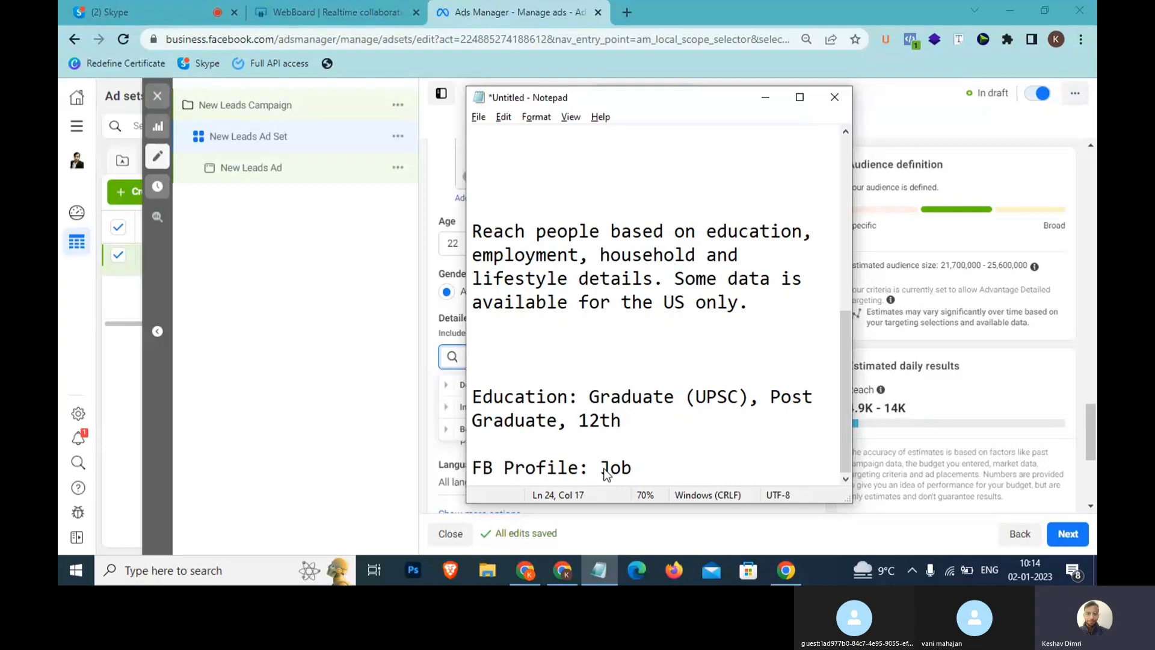
type("Linkedin ")
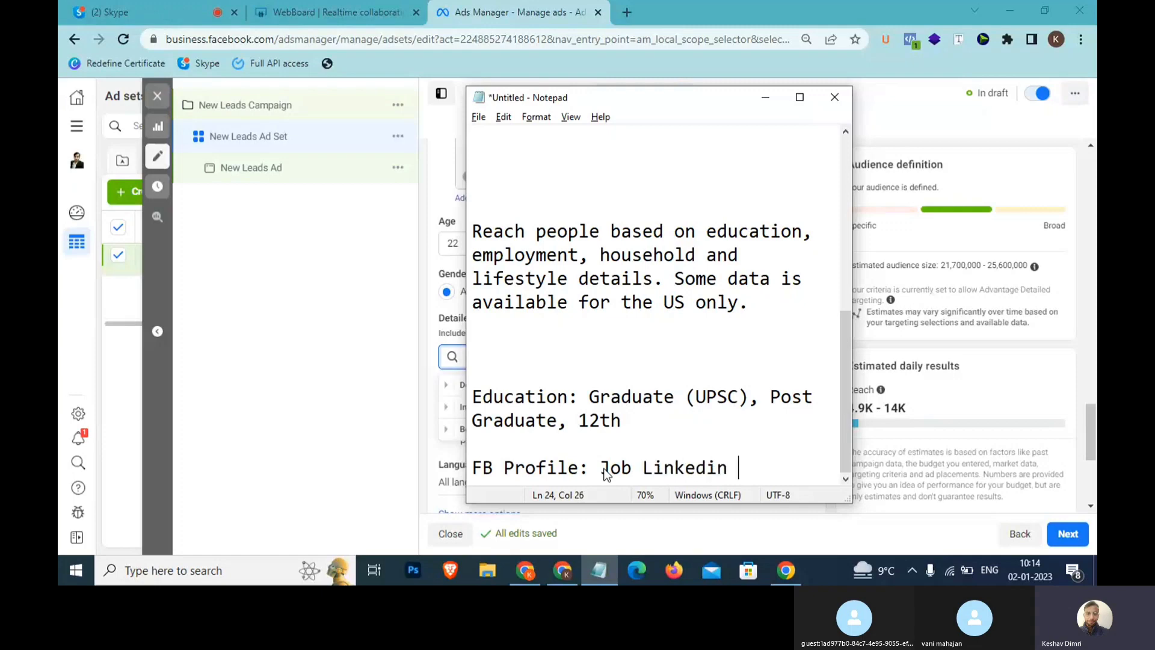
type("Job EMploy")
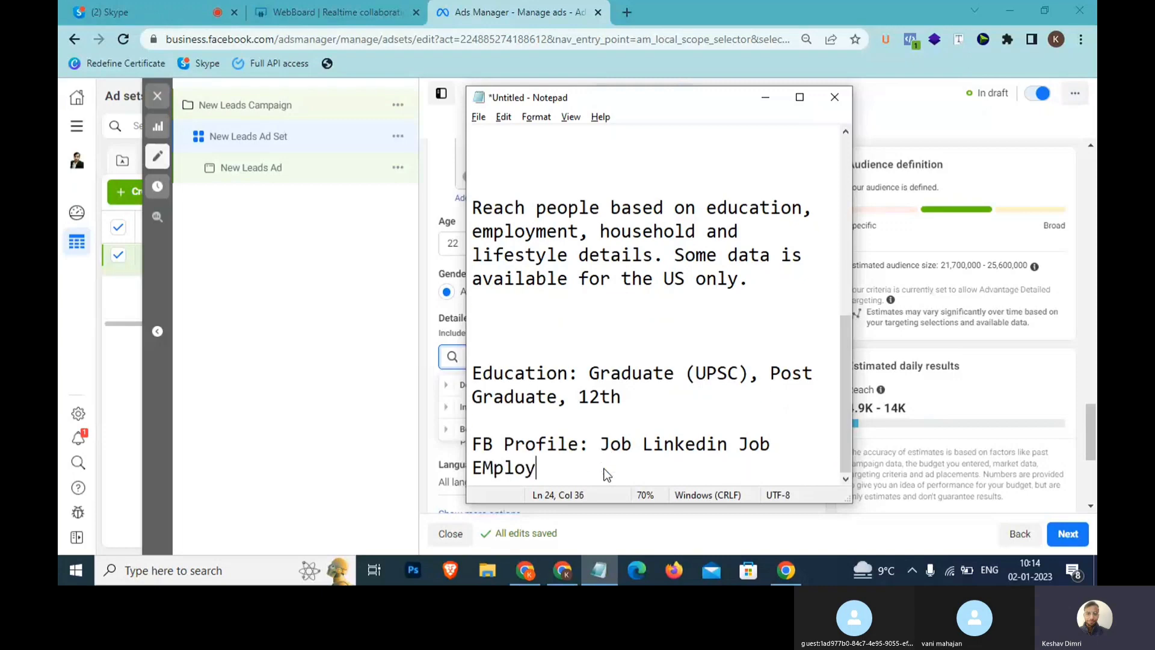
type("er, Justdial")
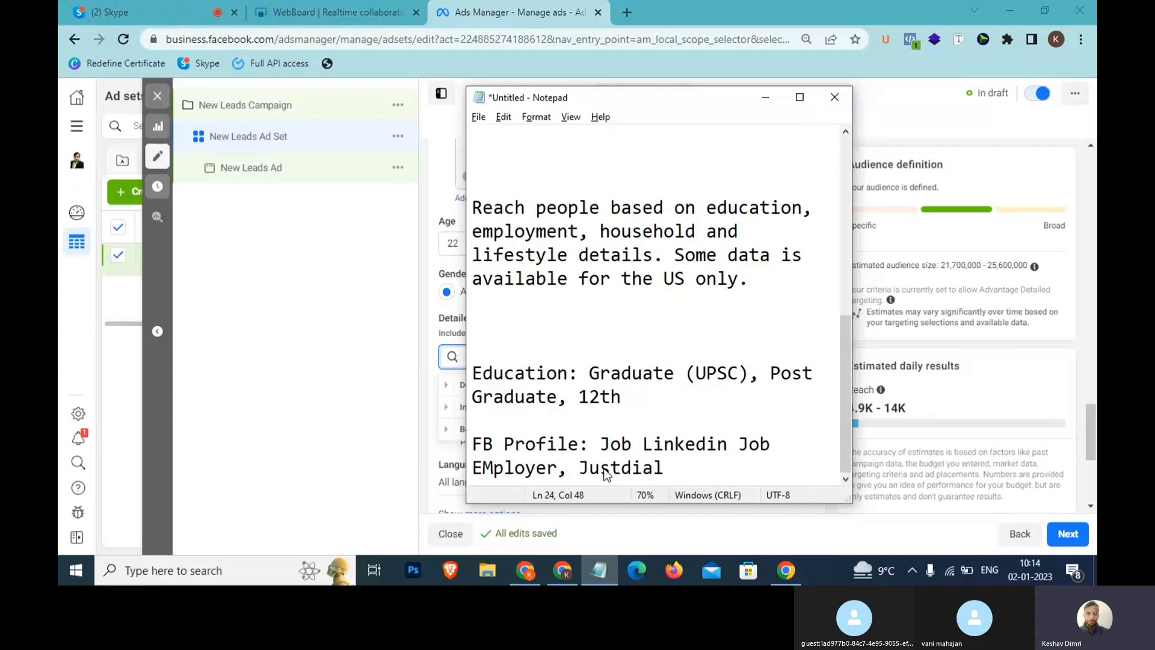
type(" Job EMployer")
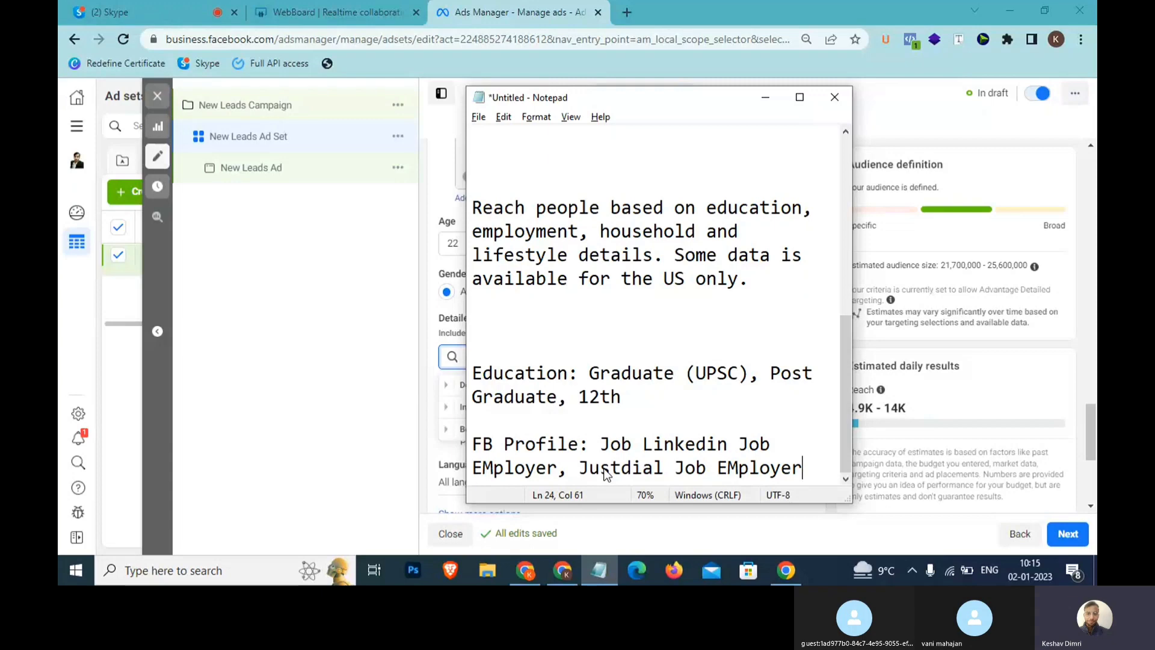
- Leave a blank line below the FB Profile note and add the lines "Housold:" and "lifestyle"
key("Return")
key("Return")
type("H")
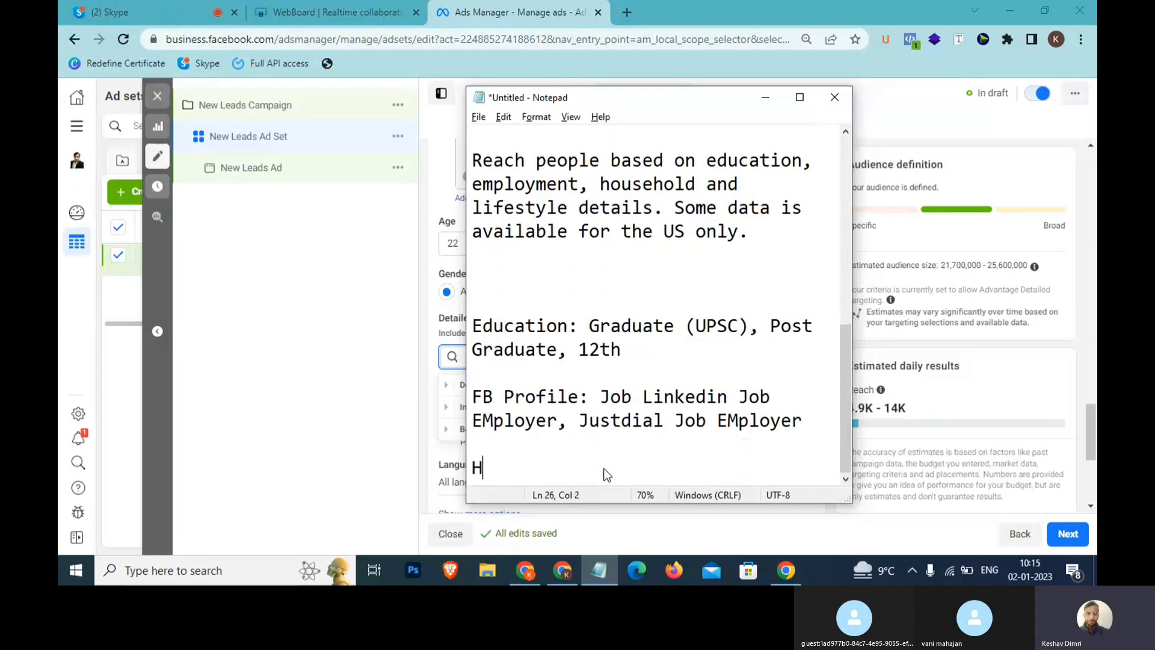
type("ousold:")
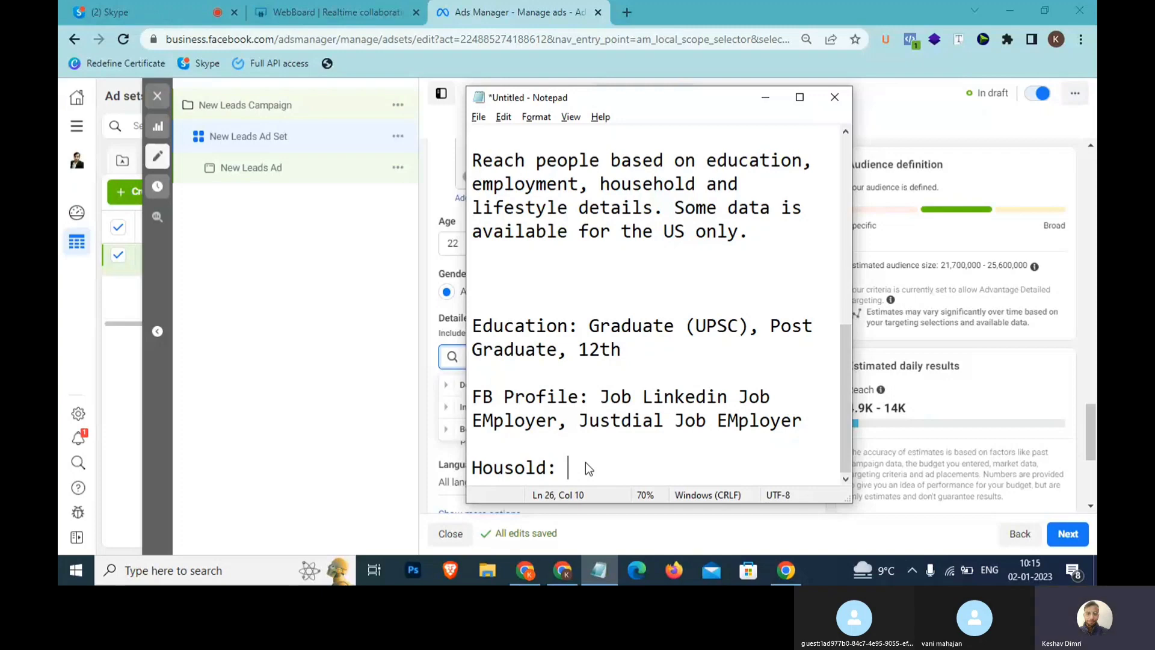
key("Return")
type("lifestyle")
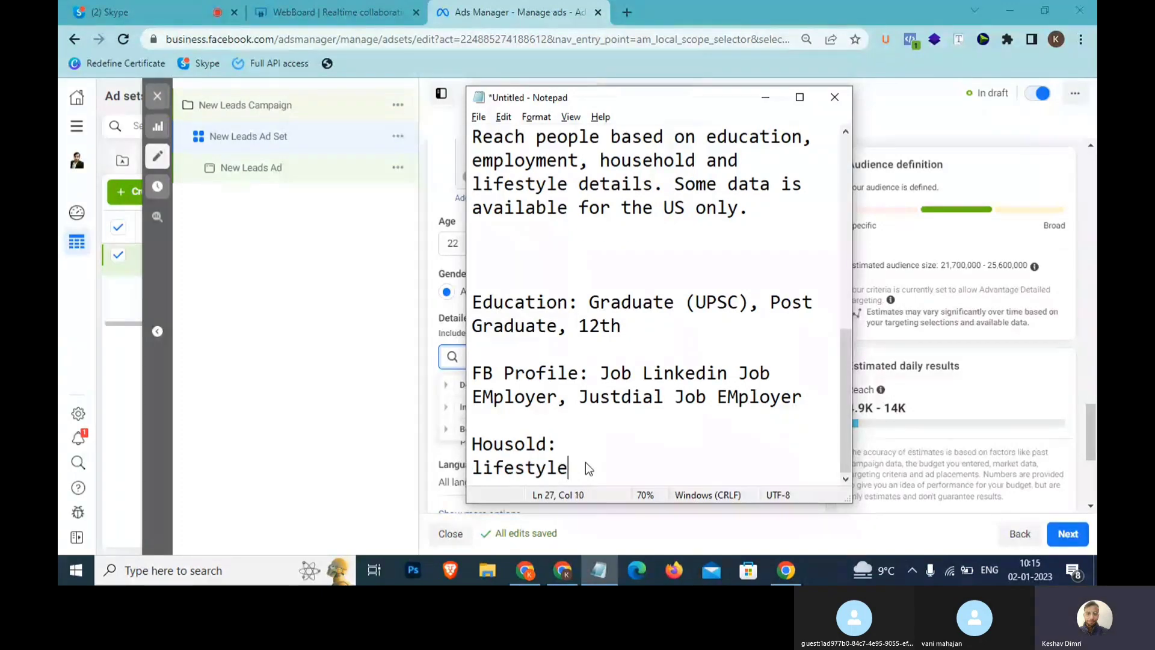
- Switch to Ads Manager, browse detailed targeting to Demographics > Education > Education level, and examine the College grad details
left_click(415, 367)
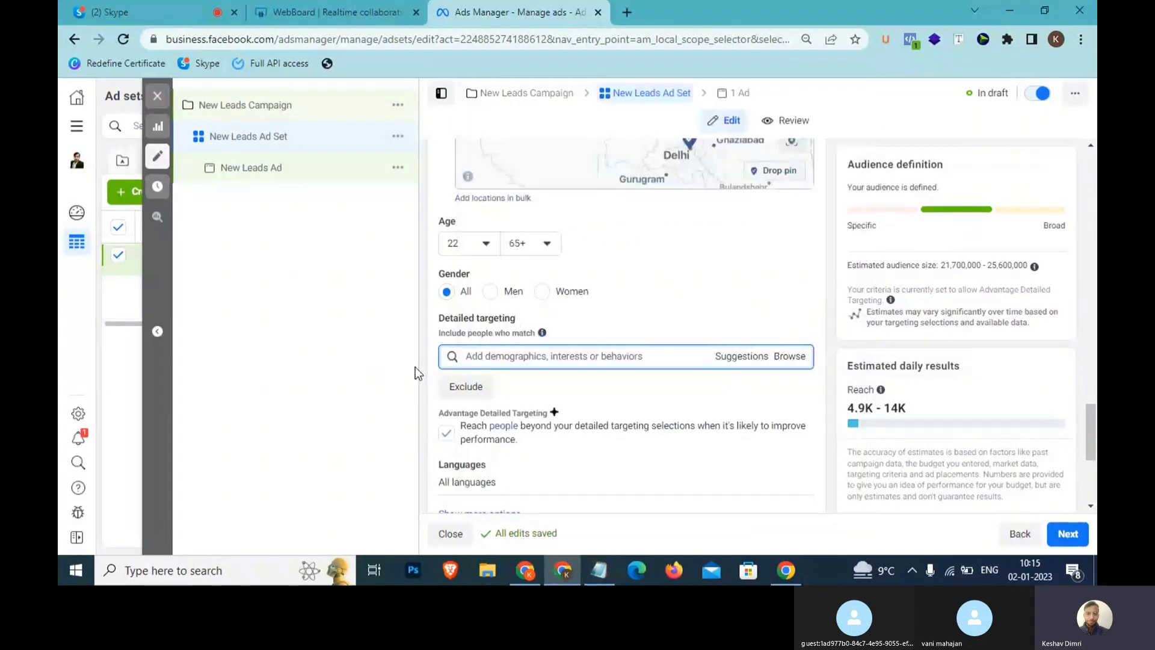
left_click(784, 358)
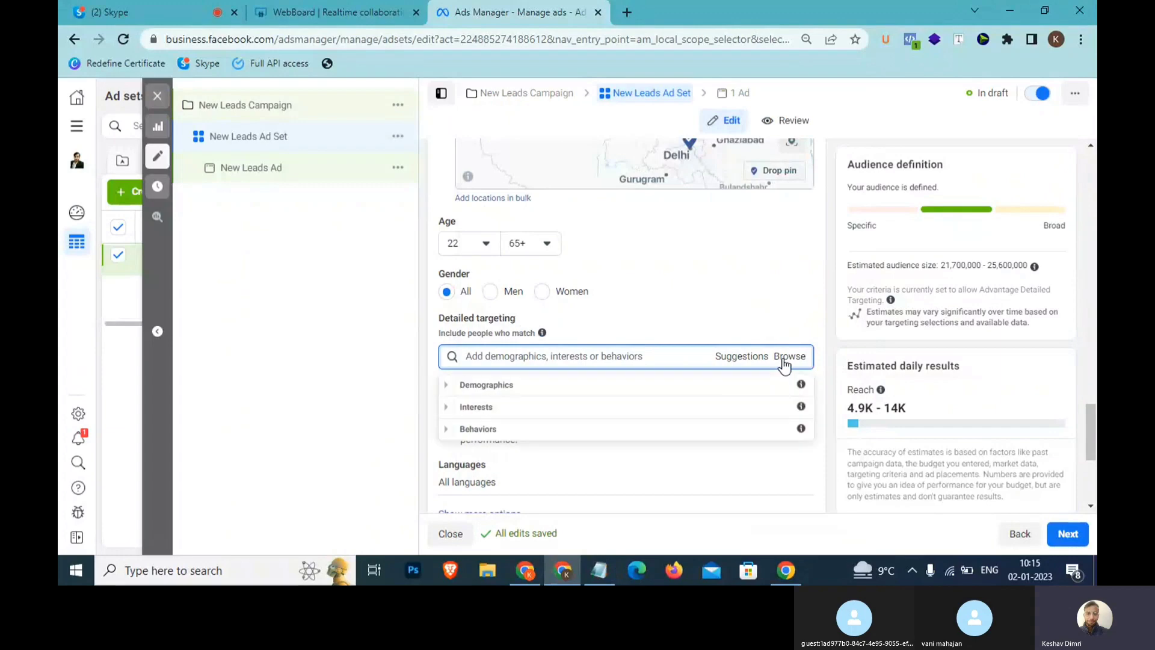
left_click(450, 385)
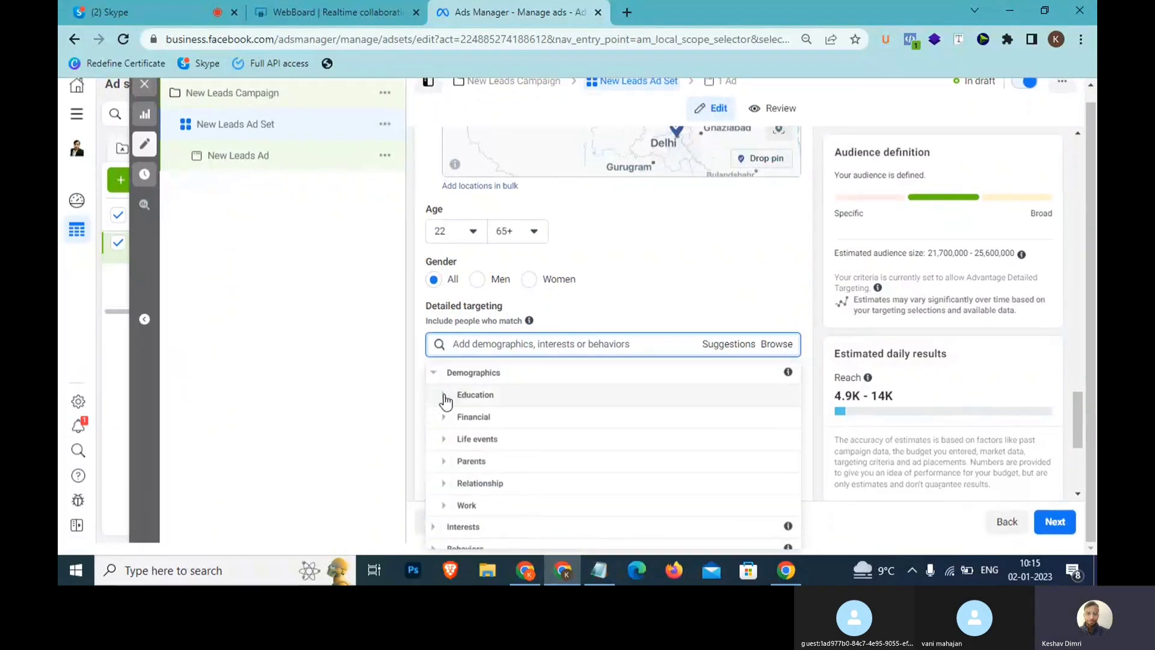
left_click(445, 403)
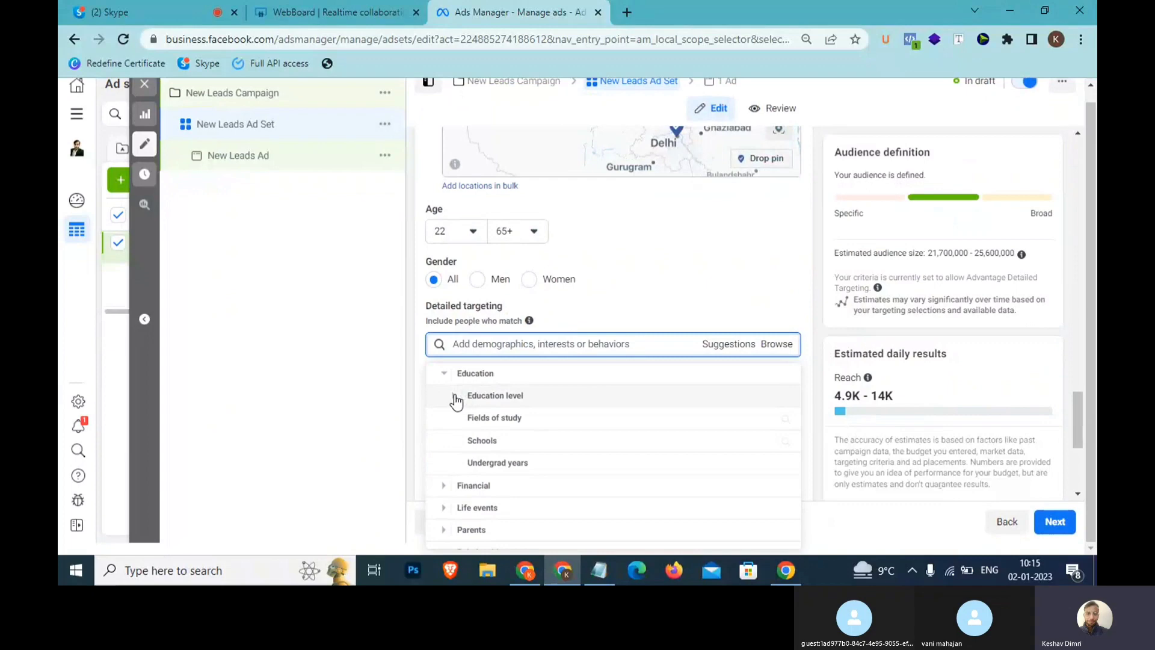
left_click(455, 398)
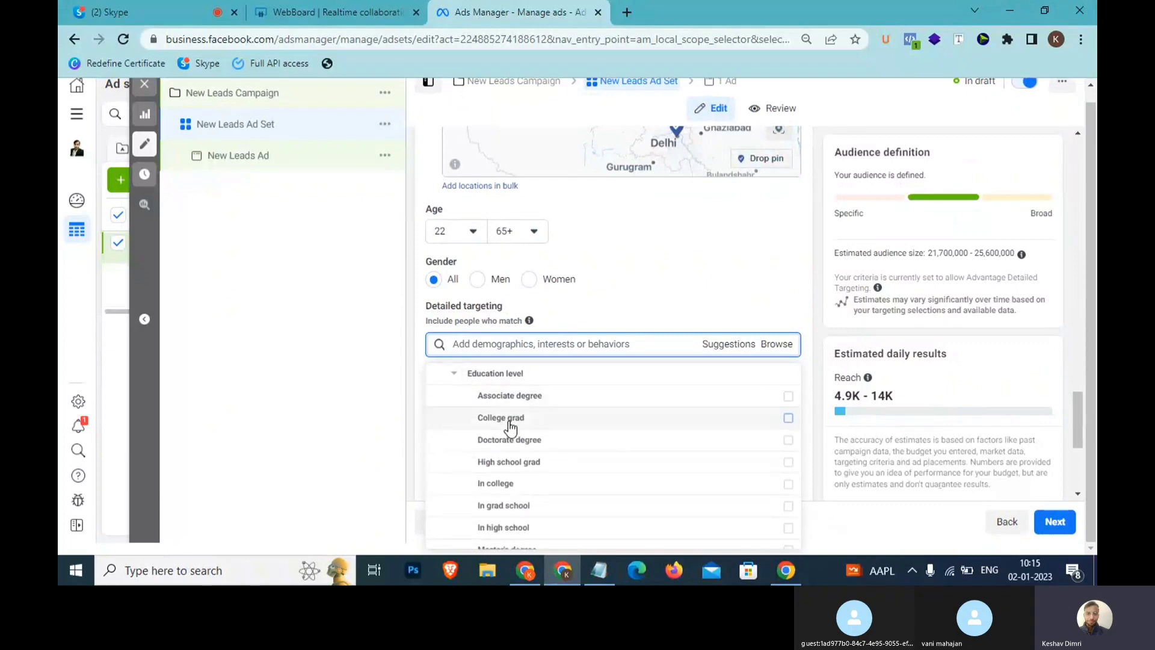
mouse_move(530, 429)
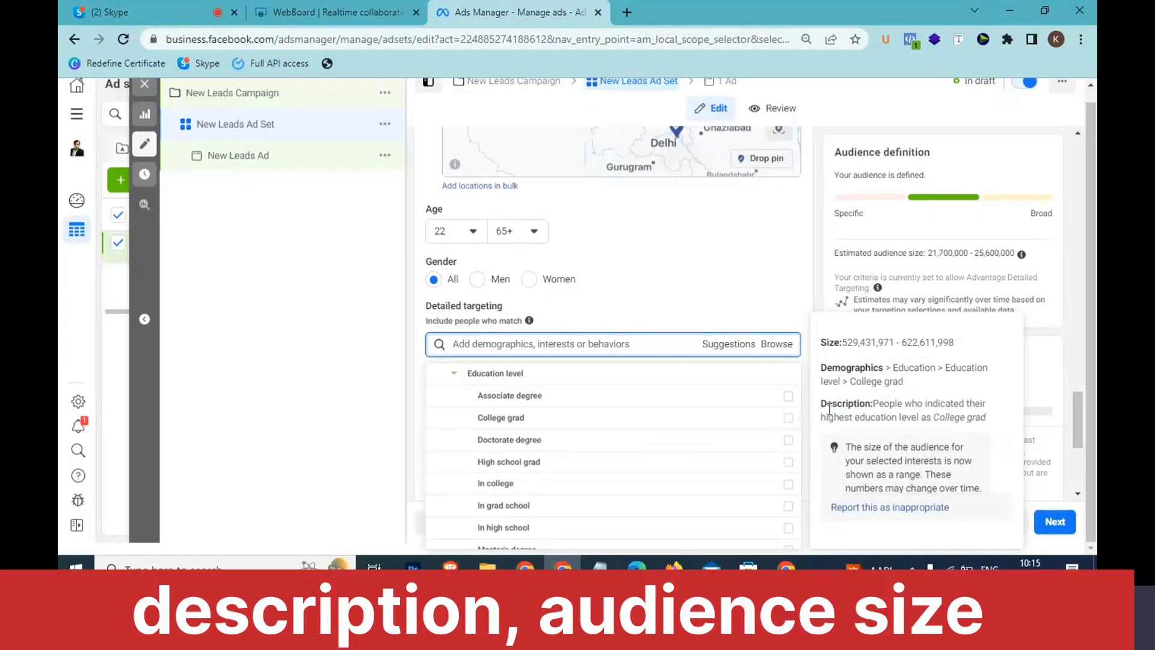
left_click_drag(902, 371, 855, 383)
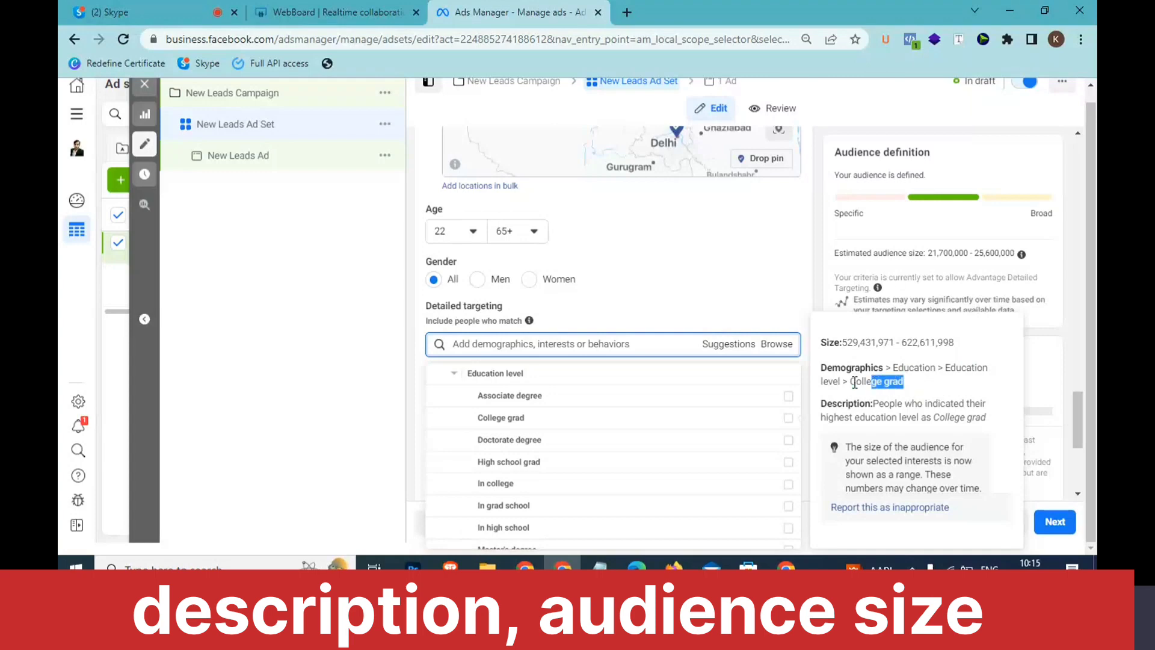
- Collapse and reopen the Education level list, and examine its options through Professional degree
left_click(449, 377)
scroll(448, 385, "up", 1)
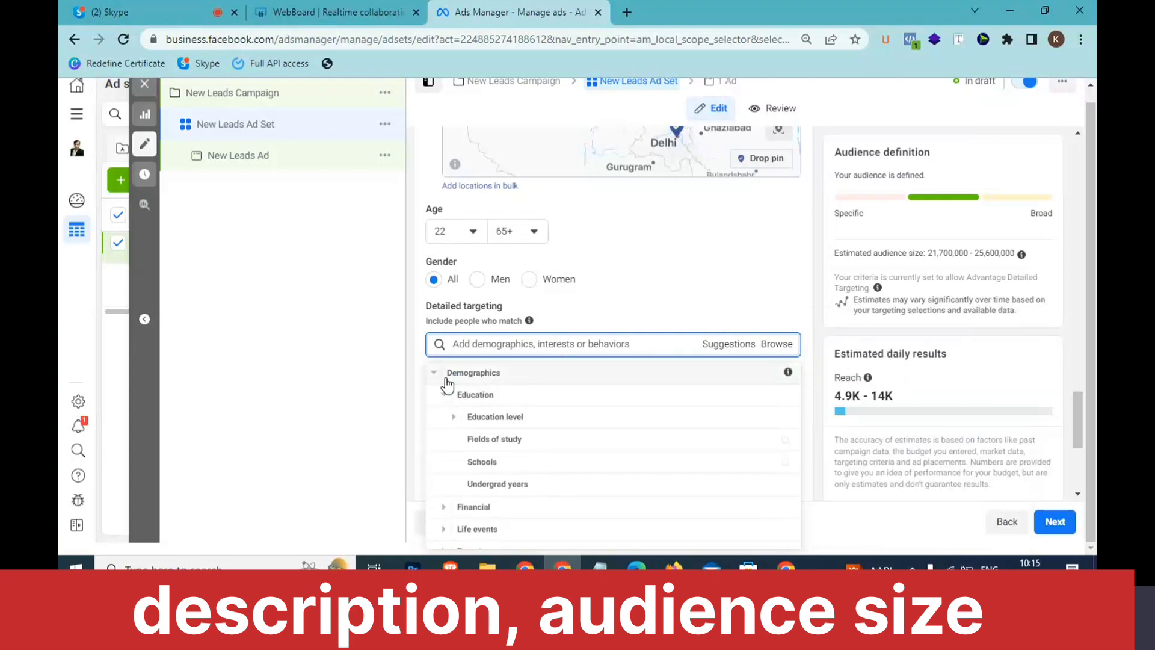
left_click(460, 418)
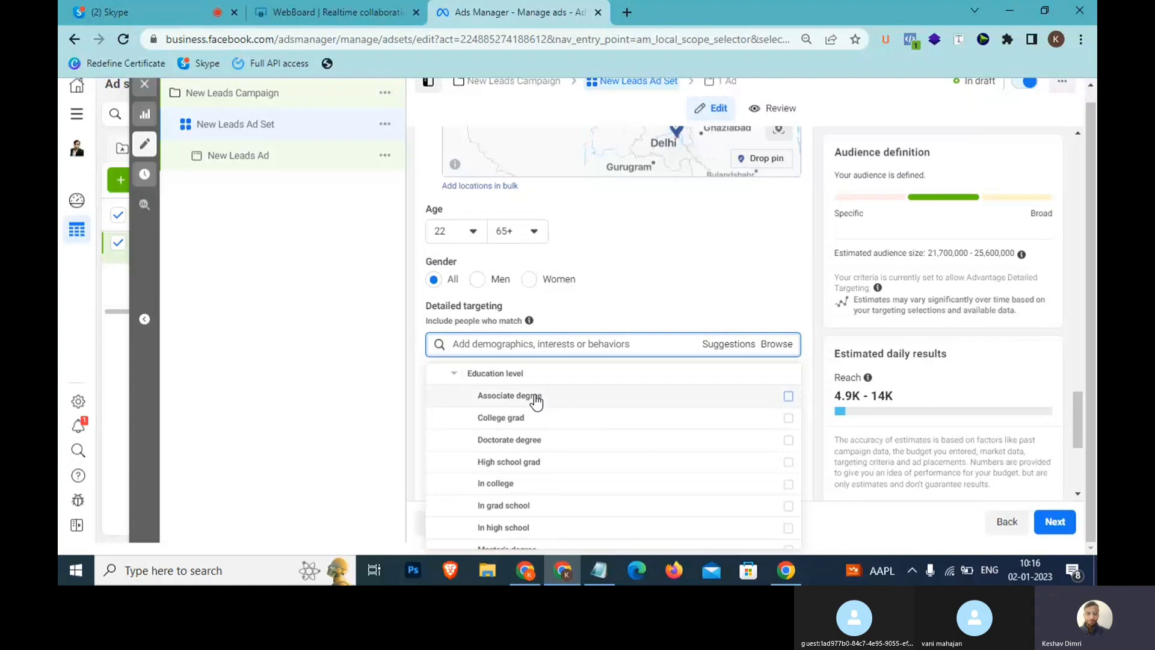
scroll(535, 402, "down", 1)
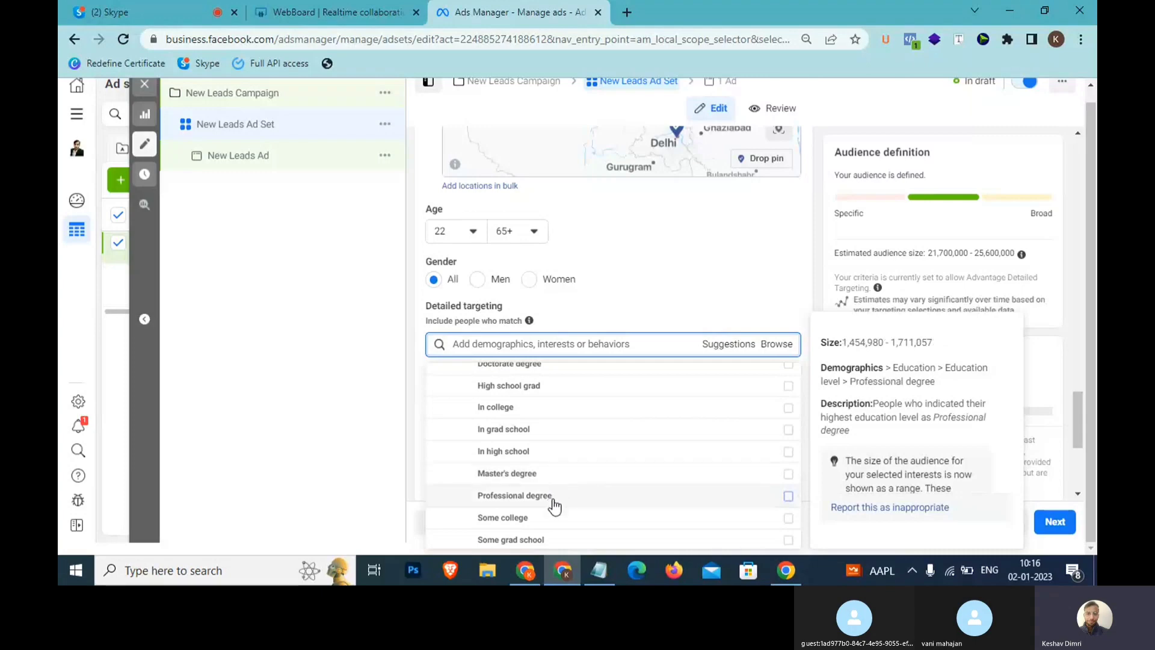
- Switch to Notepad and add the line "Professional Degree: BTECH" a few lines below "lifestyle"
left_click(599, 570)
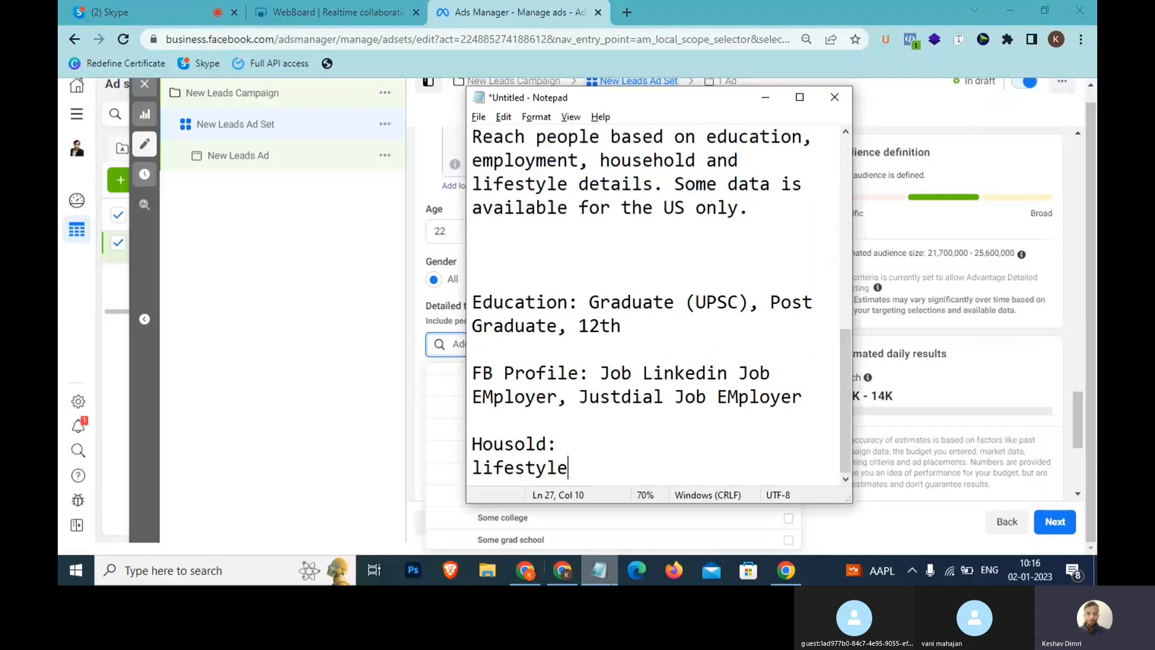
key("Return")
key("Return")
key("Return")
type("Pro")
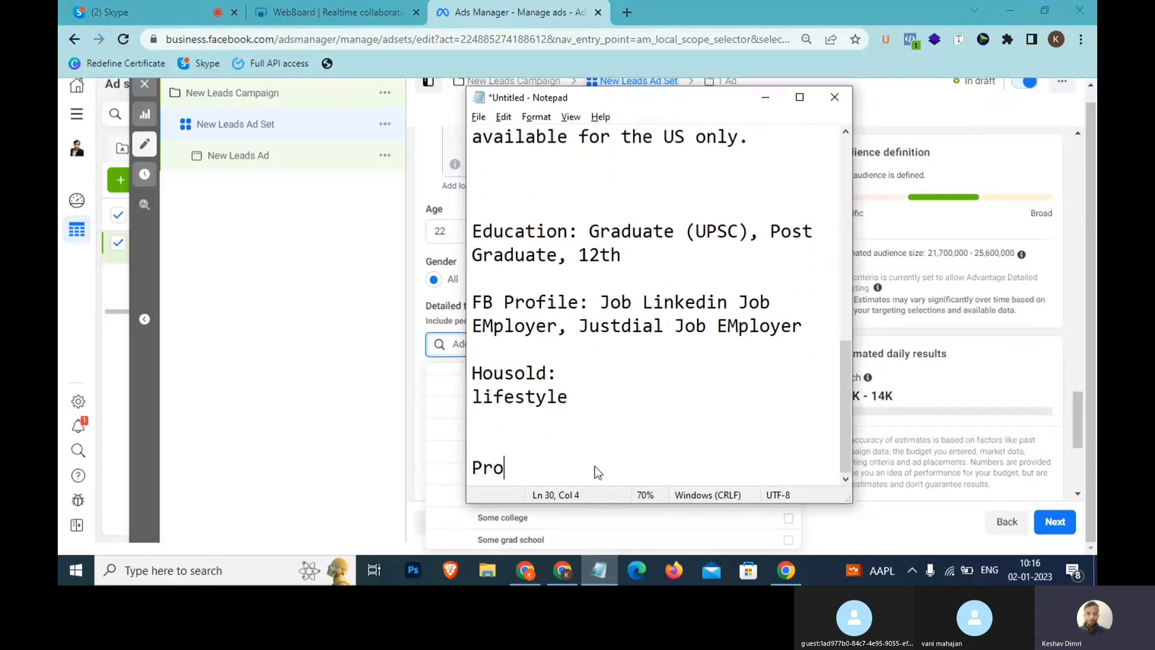
type("fessional")
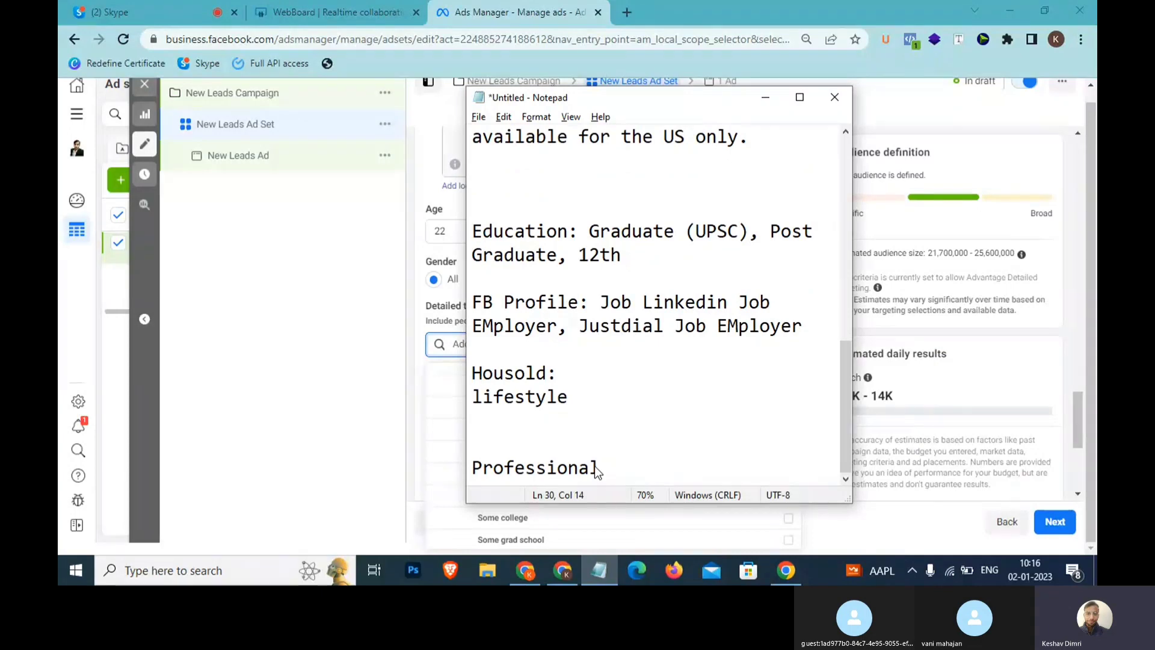
type("Degree")
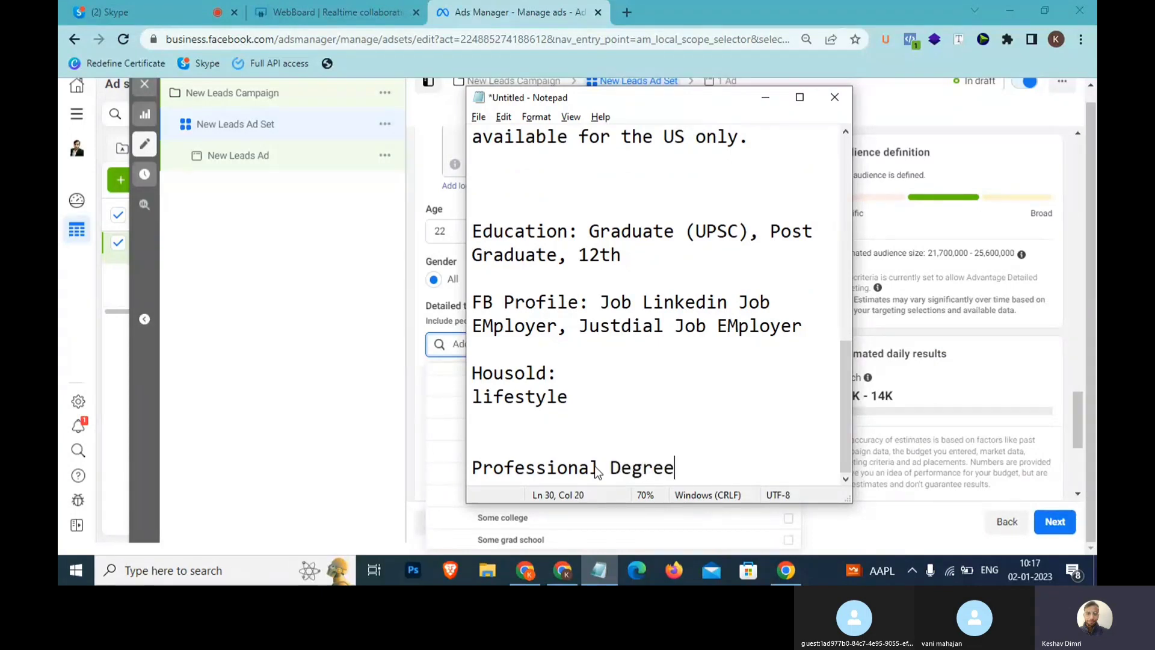
type(": BTECH")
- Hyphenate the degree as "B-TECH" and append ", MBBS" to the Professional Degree line
key("Left")
key("Left")
key("Left")
key("Left")
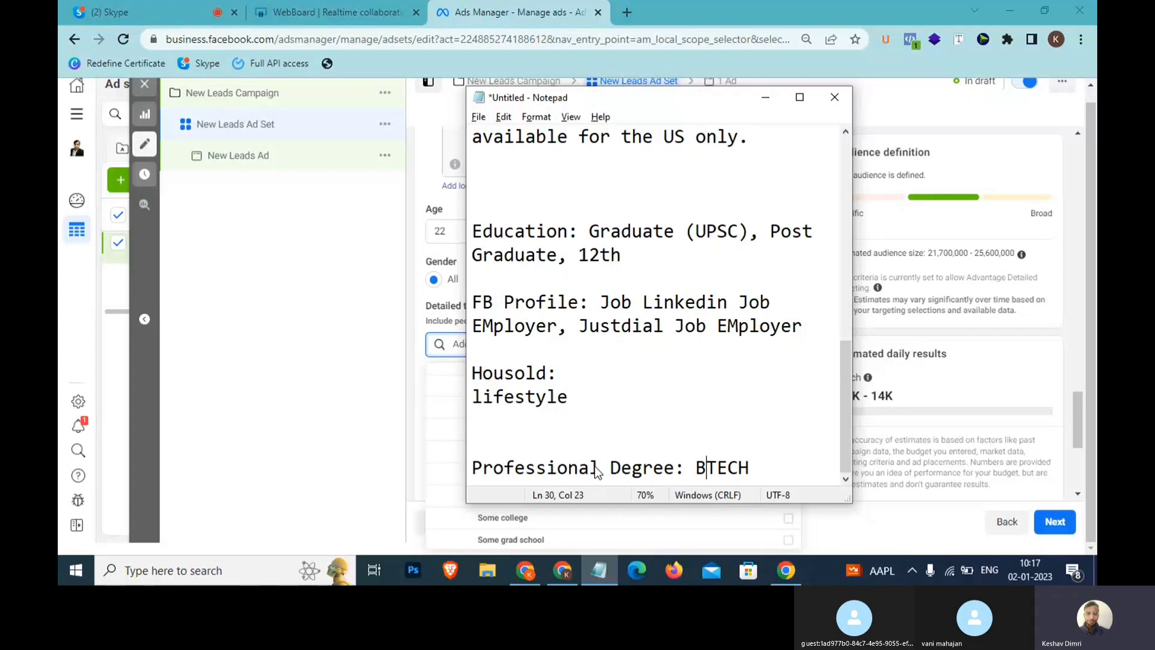
type("-")
key("Right")
key("Right")
key("Right")
key("Right")
type(", MBBS")
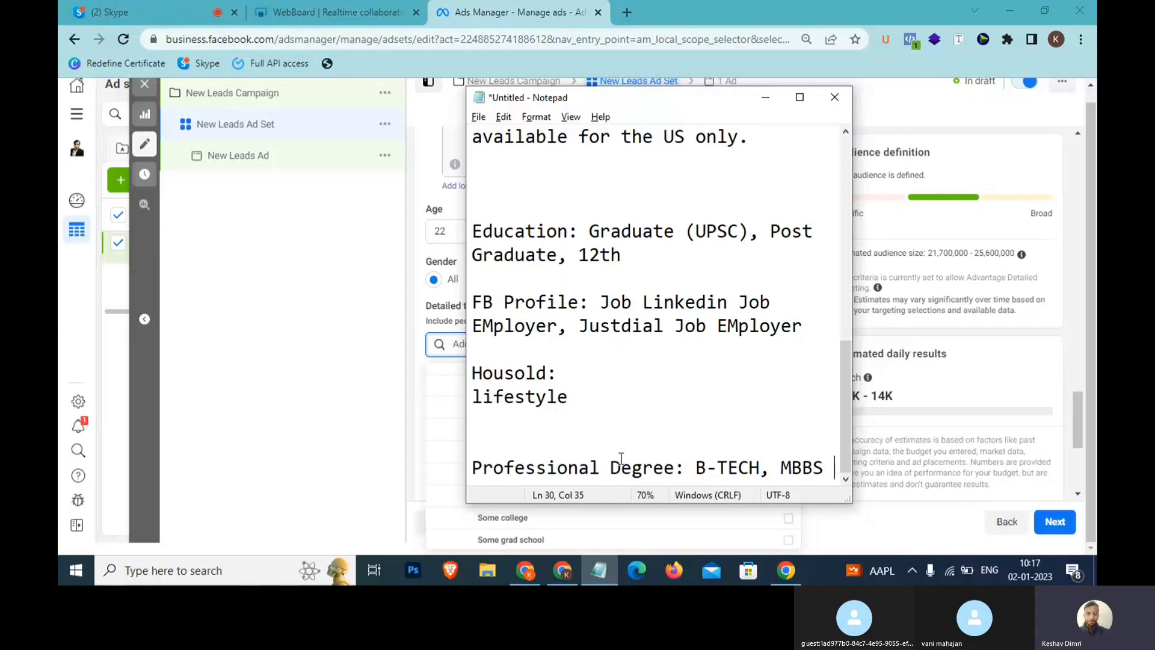
- Highlight the whole Professional Degree line to point it out
left_click_drag(824, 468, 472, 469)
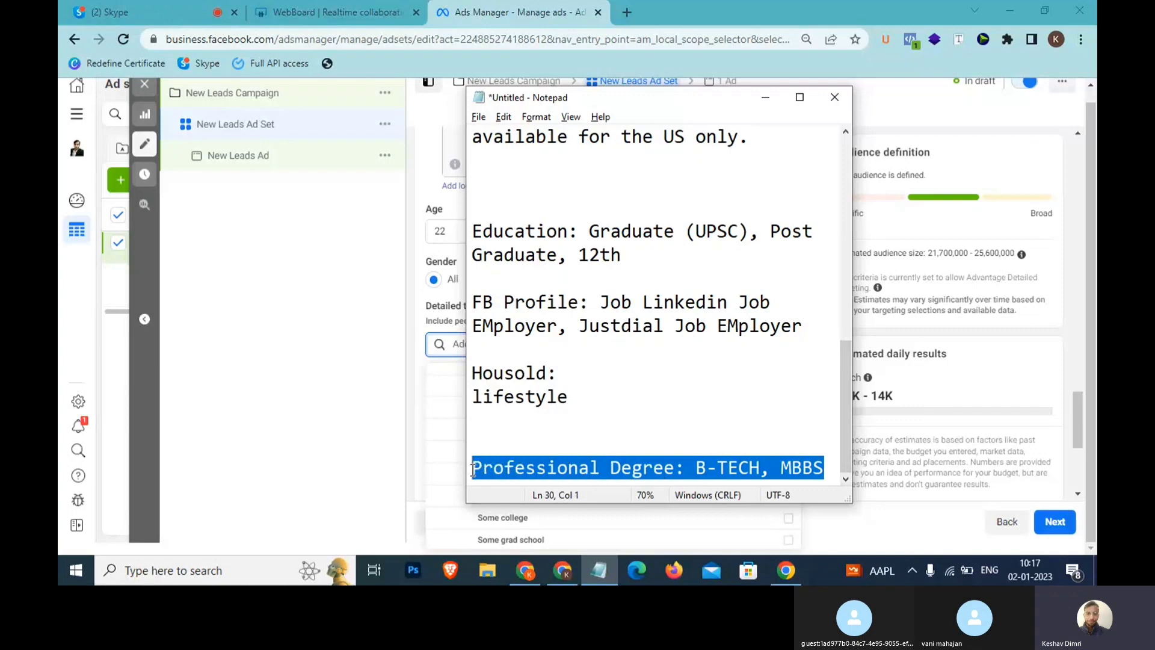
left_click(827, 468)
left_click_drag(827, 468, 505, 455)
- Switch to Ads Manager and review the Education level options, including Some high school and In college
key("alt+Tab")
scroll(523, 484, "down", 2)
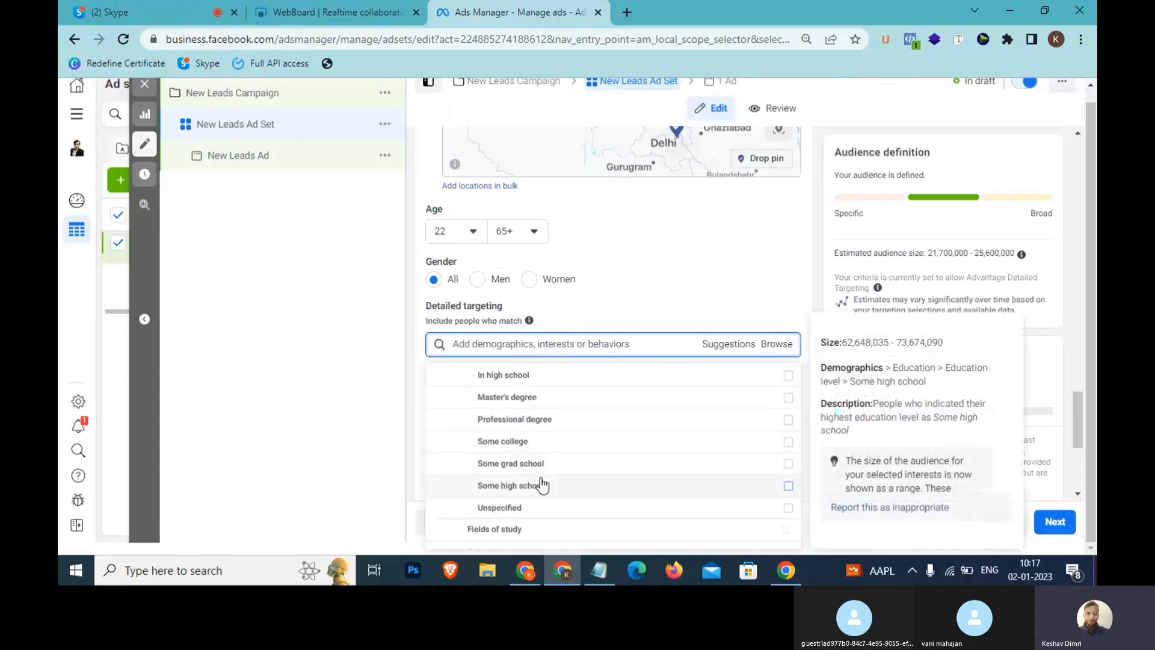
scroll(542, 484, "up", 3)
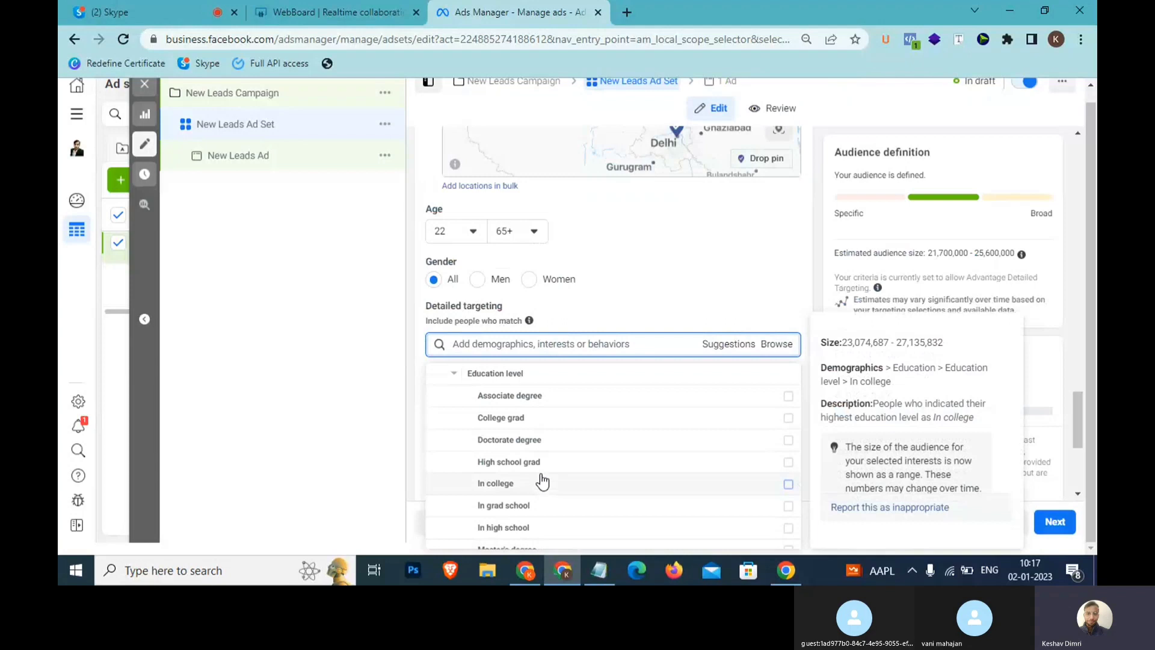
scroll(543, 482, "down", 1)
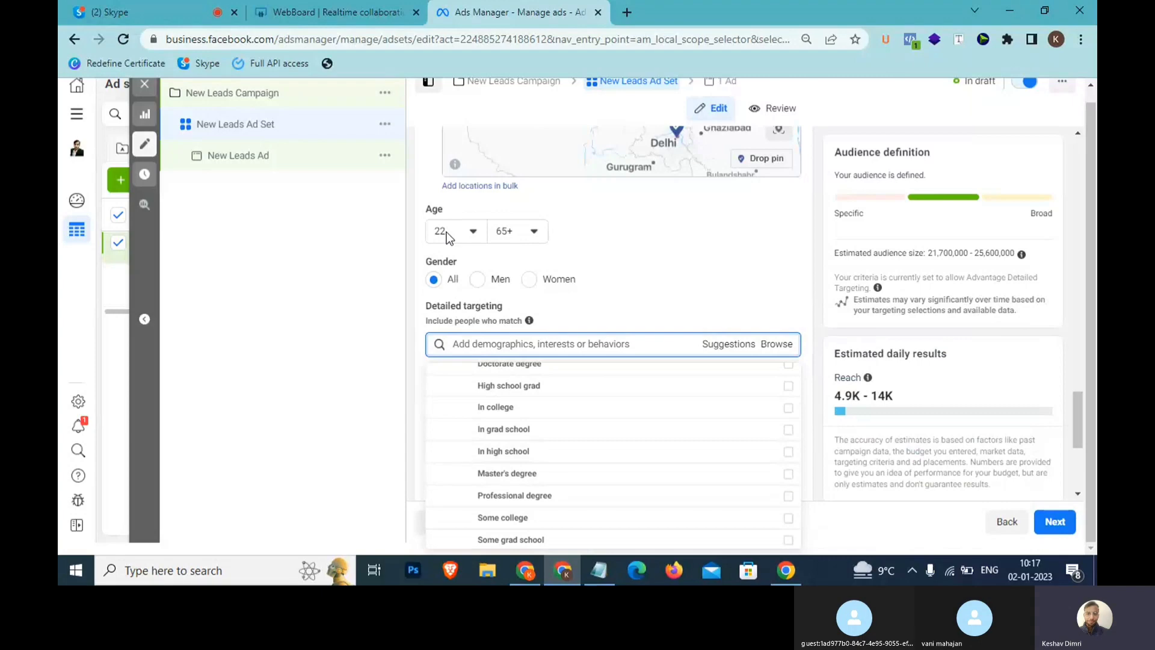
- Switch to Notepad and note the age range "18-30" a few lines below the Professional Degree line
left_click(598, 570)
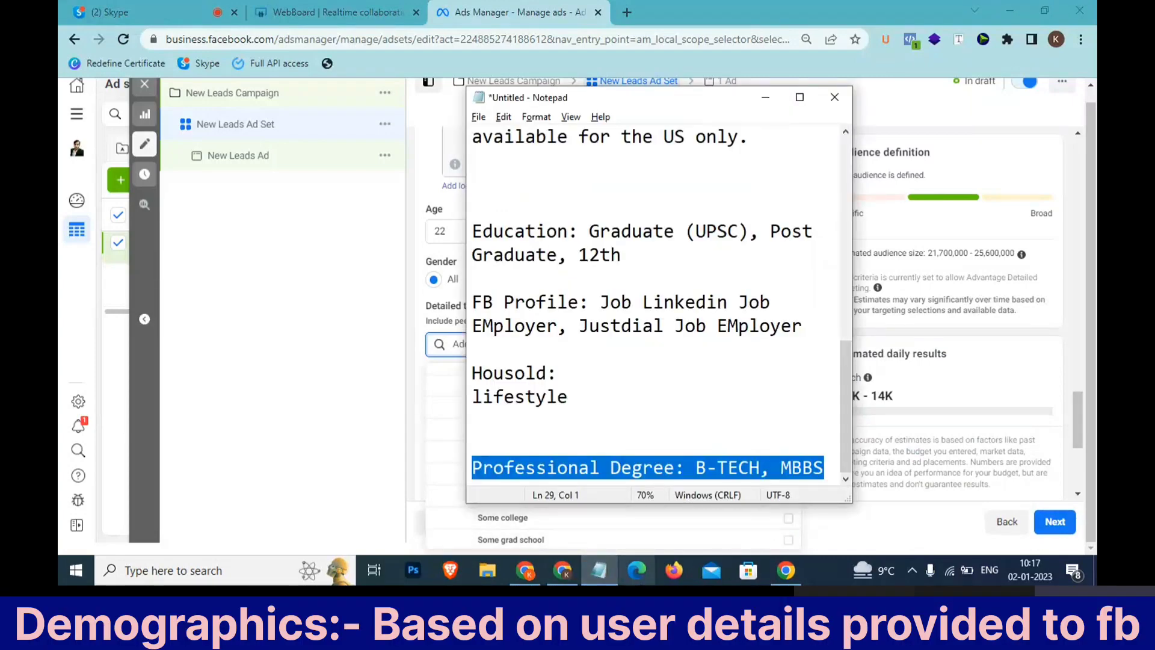
key("End")
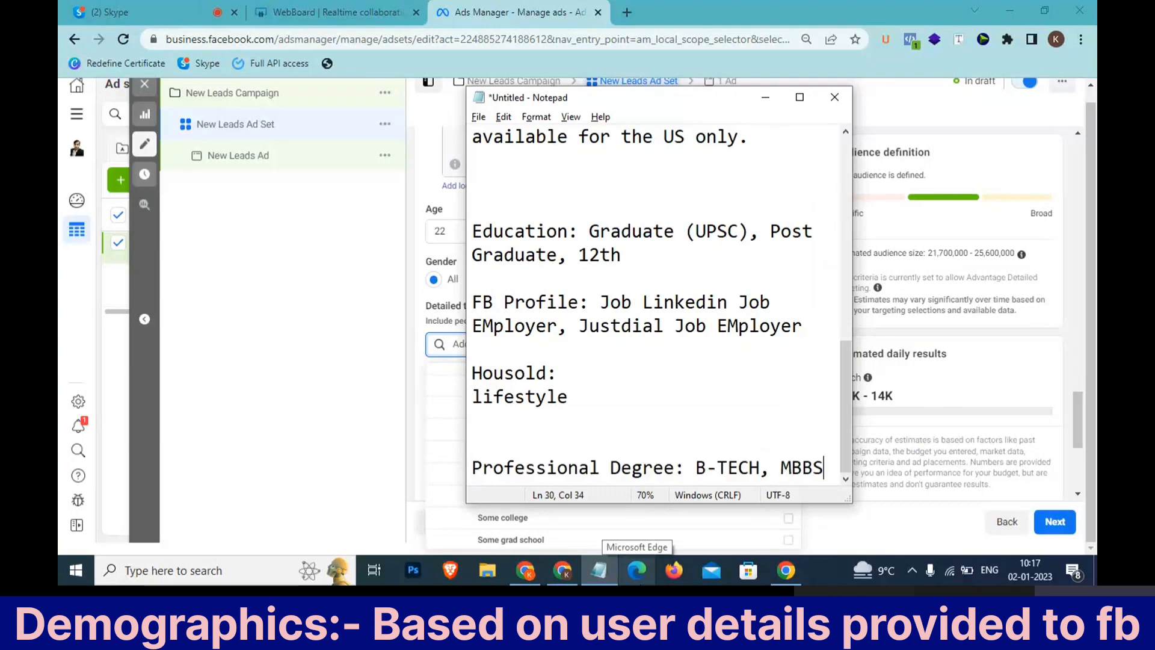
key("Return")
key("Return")
key("Return")
key("Return")
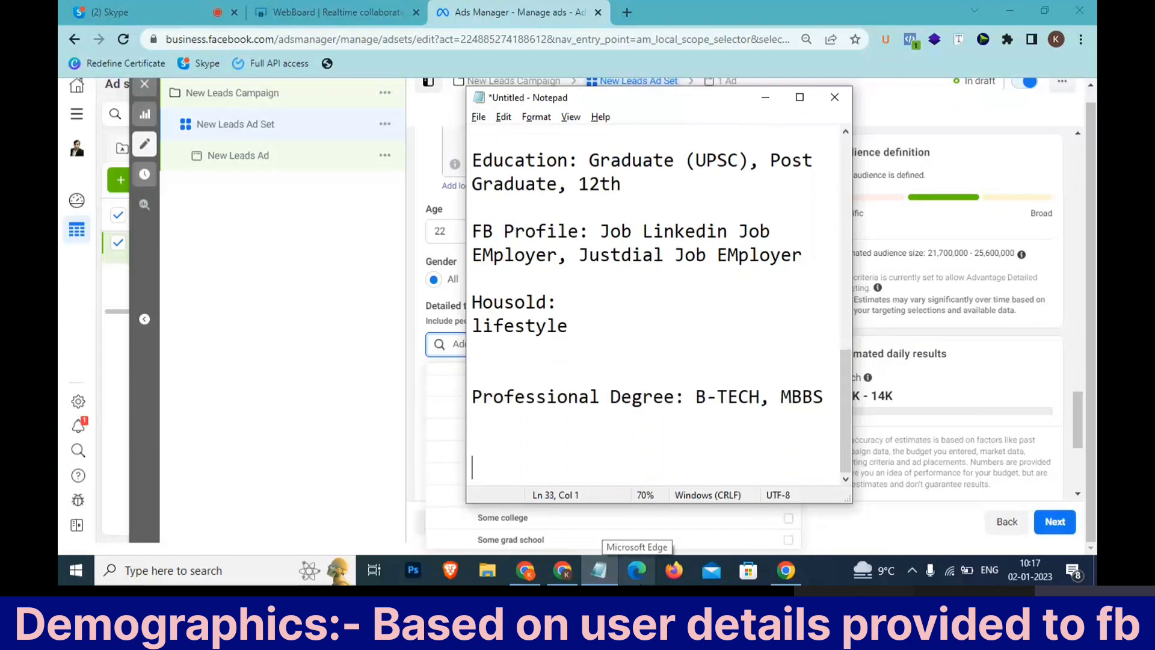
type("18-30")
key("Return")
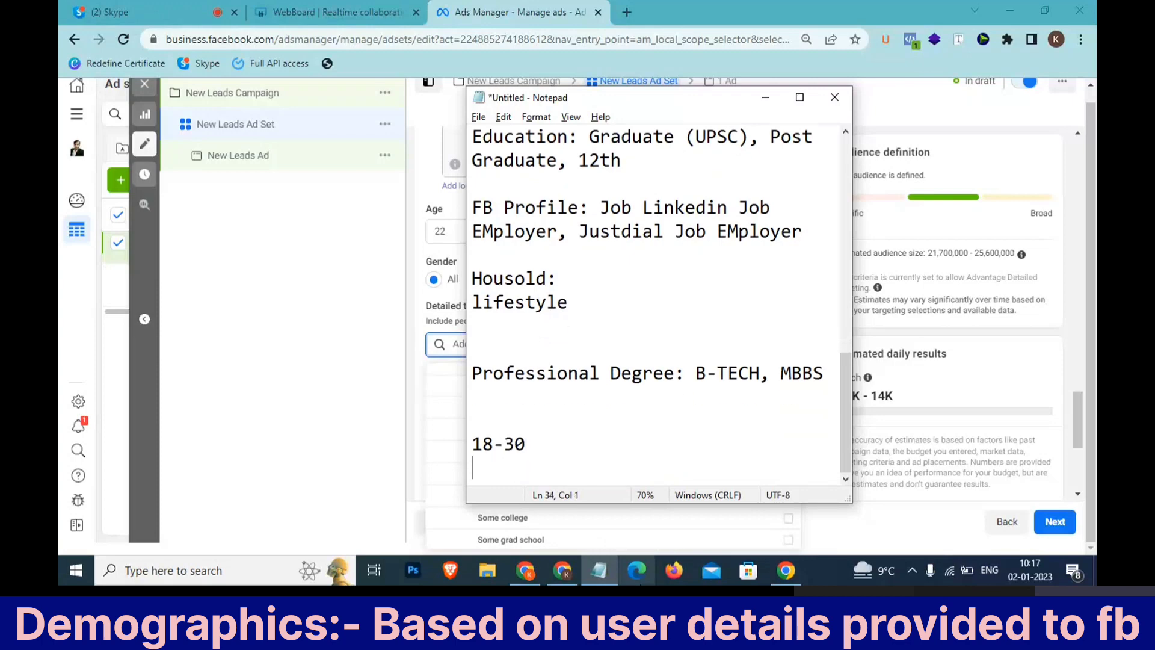
- Switch to Ads Manager and select the In college and Master's degree education levels for detailed targeting
key("alt+Tab")
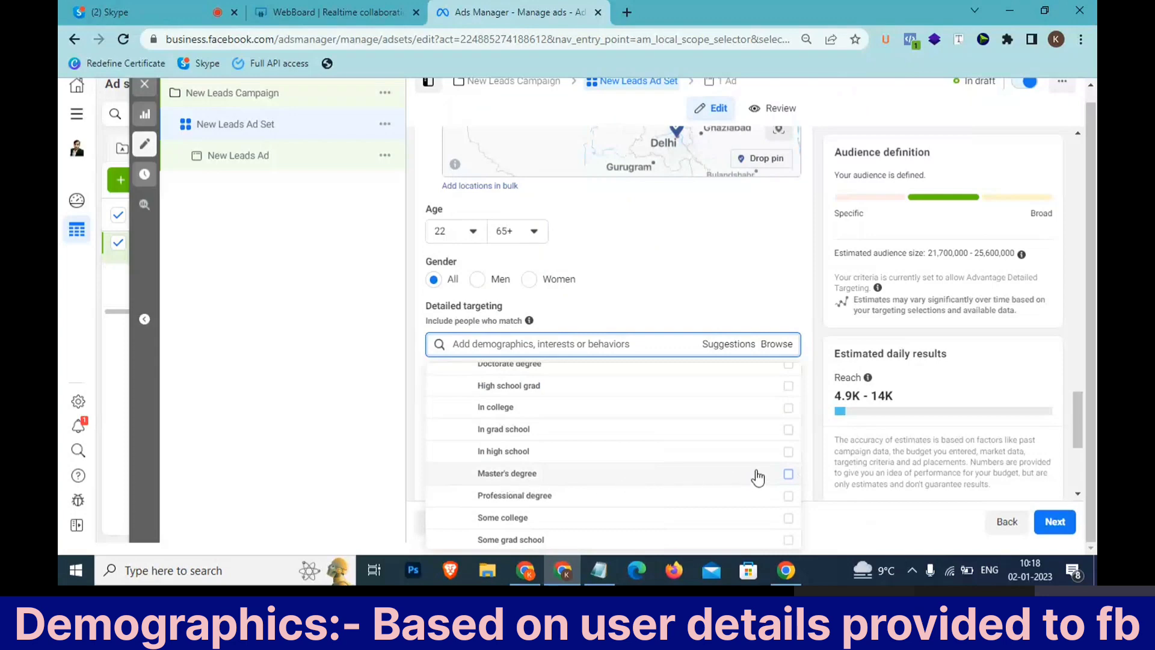
mouse_move(786, 482)
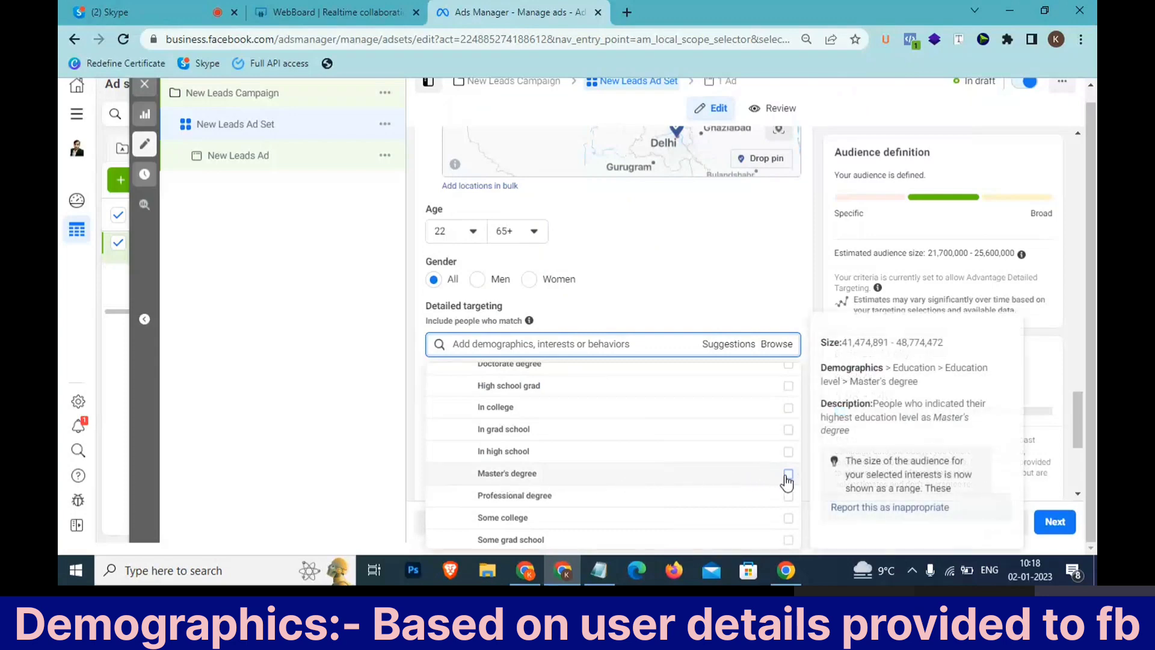
scroll(785, 478, "up", 2)
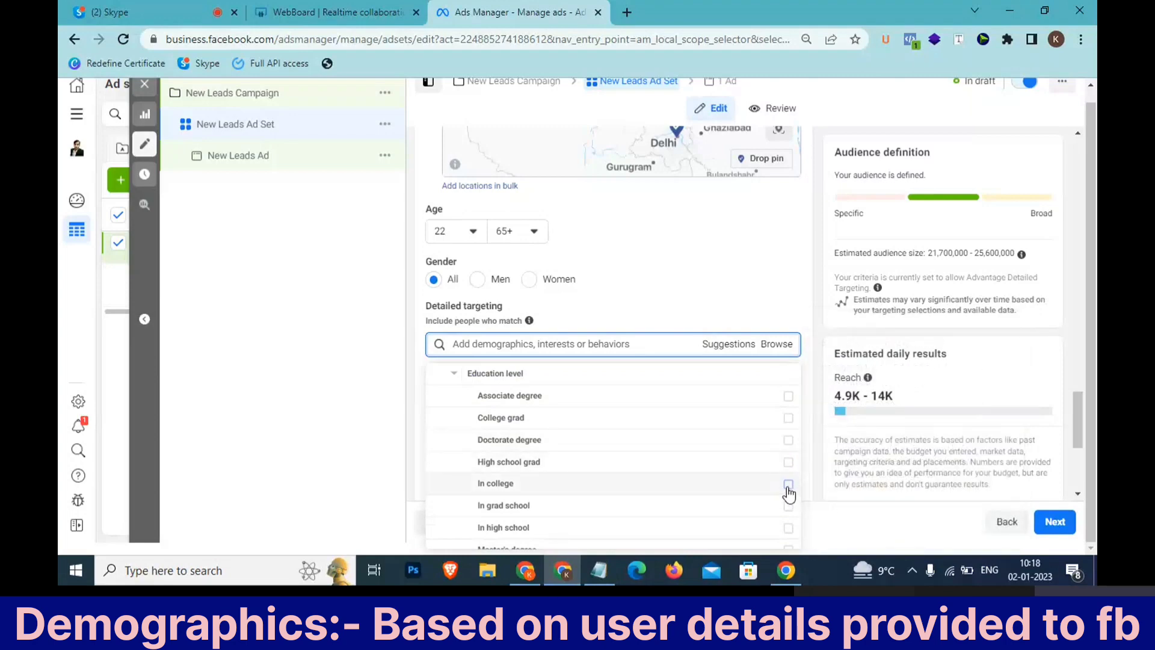
left_click(787, 485)
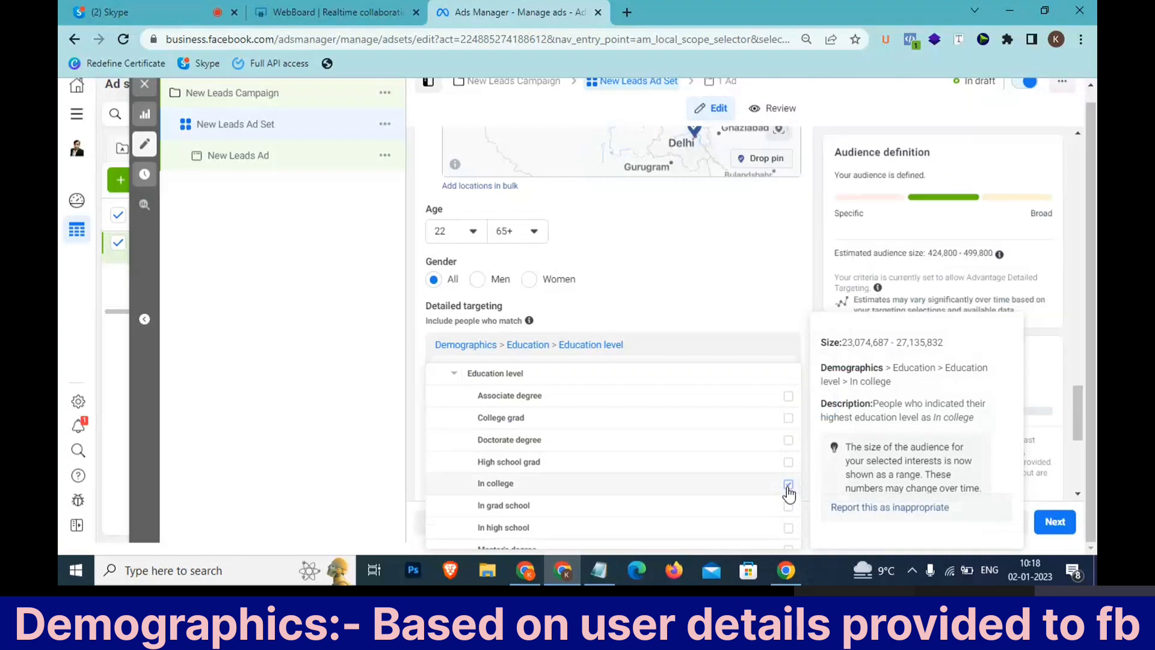
scroll(788, 492, "down", 1)
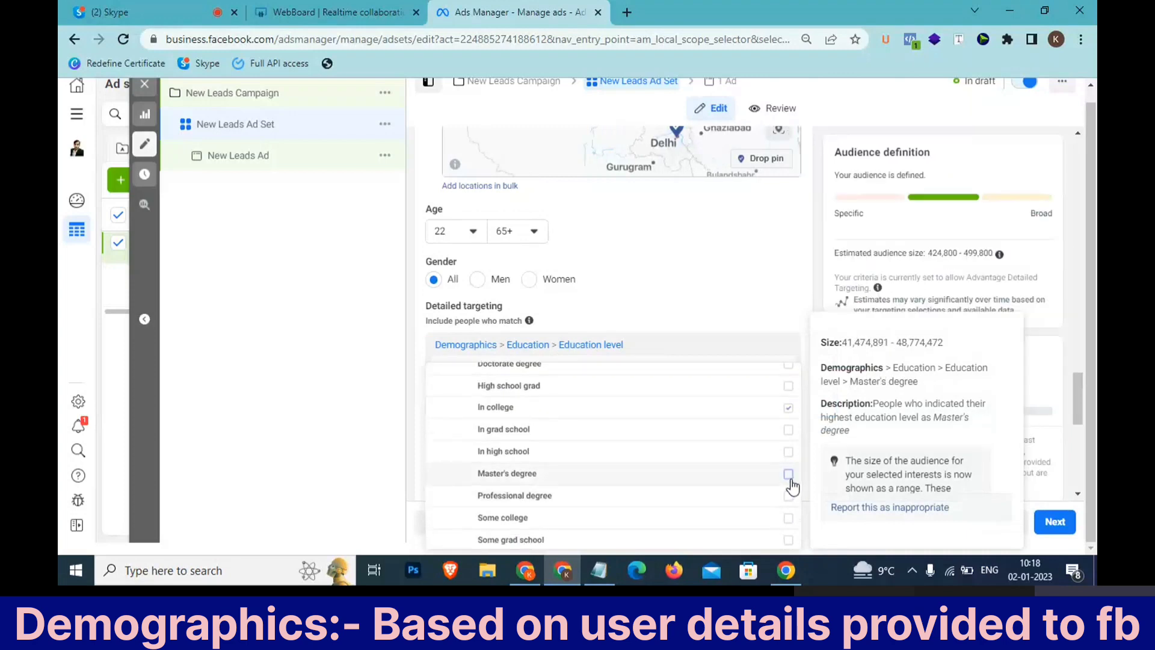
left_click(788, 475)
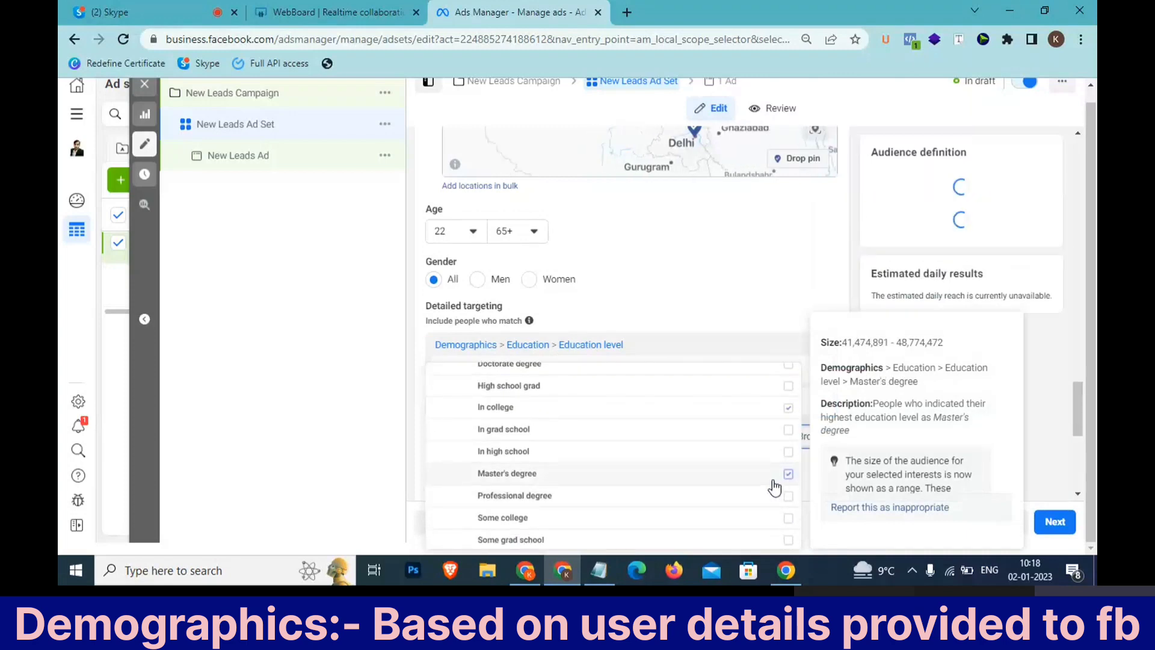
scroll(779, 490, "down", 1)
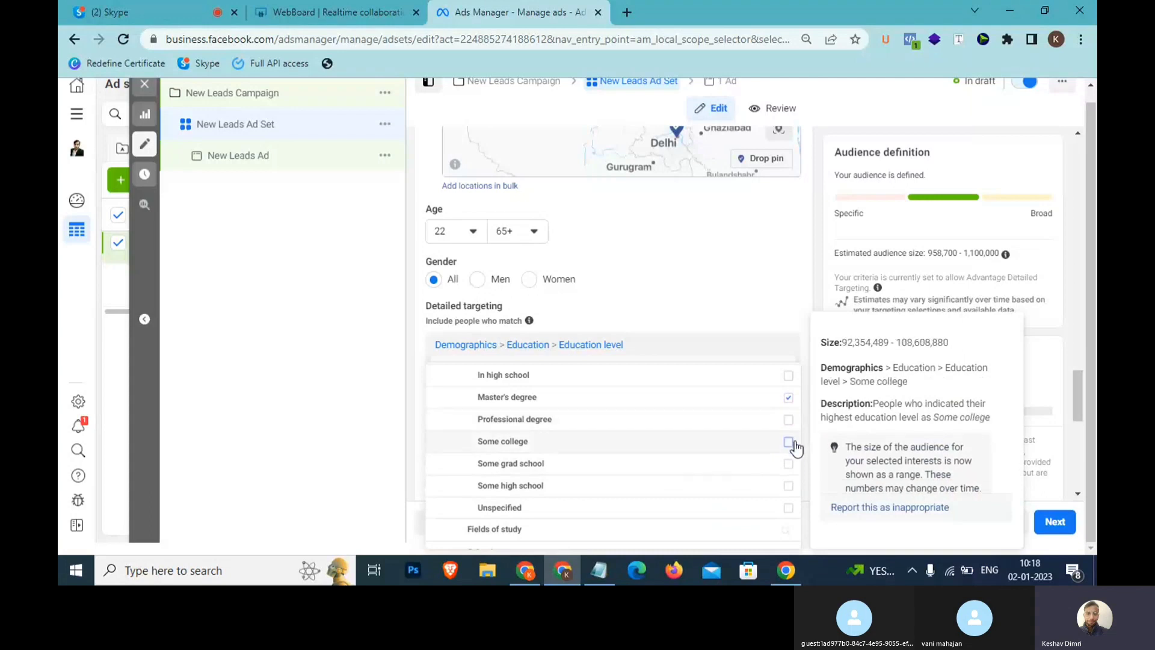
- Switch to Notepad and add "Field" on the line below the age range
left_click(609, 562)
type("Field")
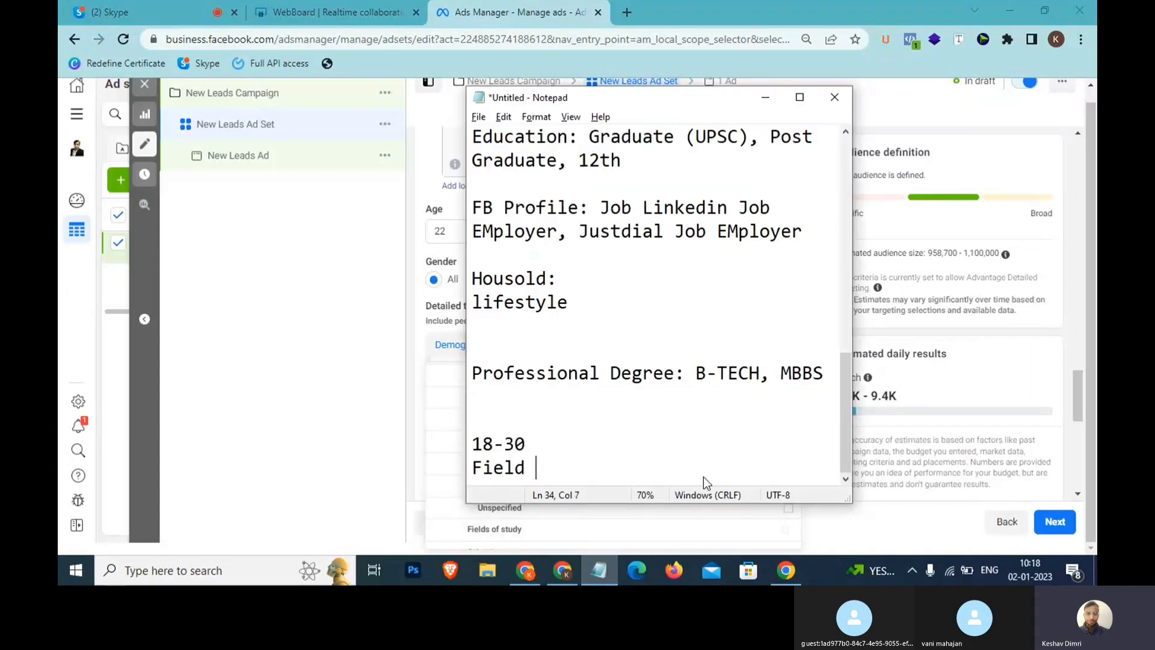
- Return to Ads Manager, collapse the Education level list after reviewing it, and open the Fields of study search
key("alt+Tab")
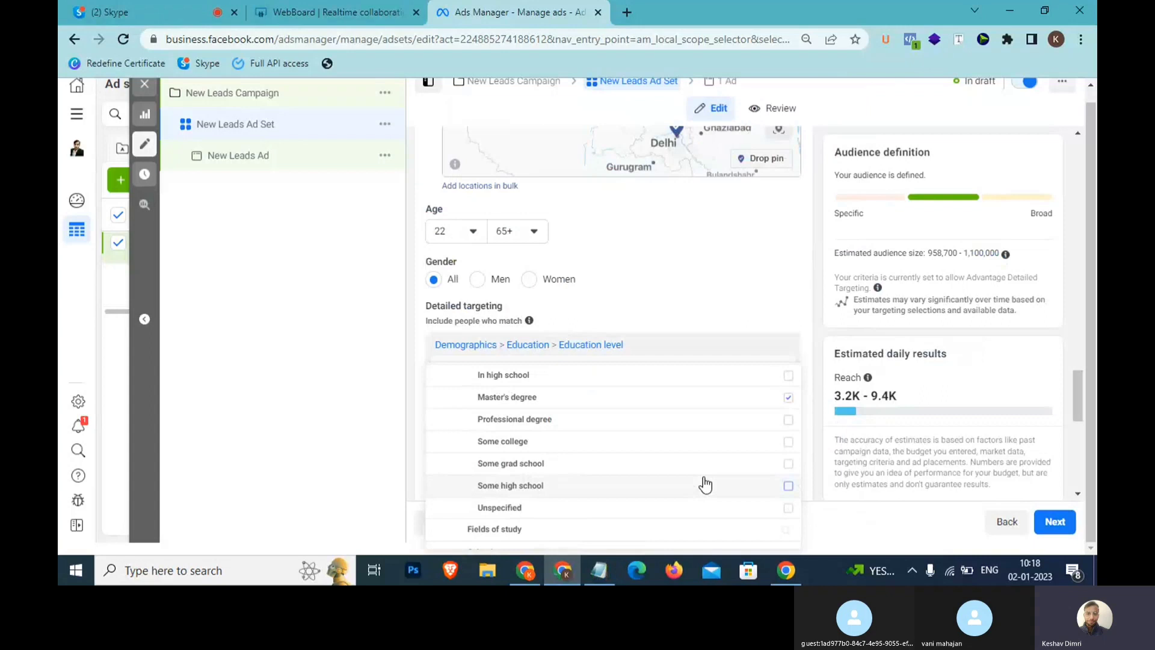
scroll(708, 481, "down", 1)
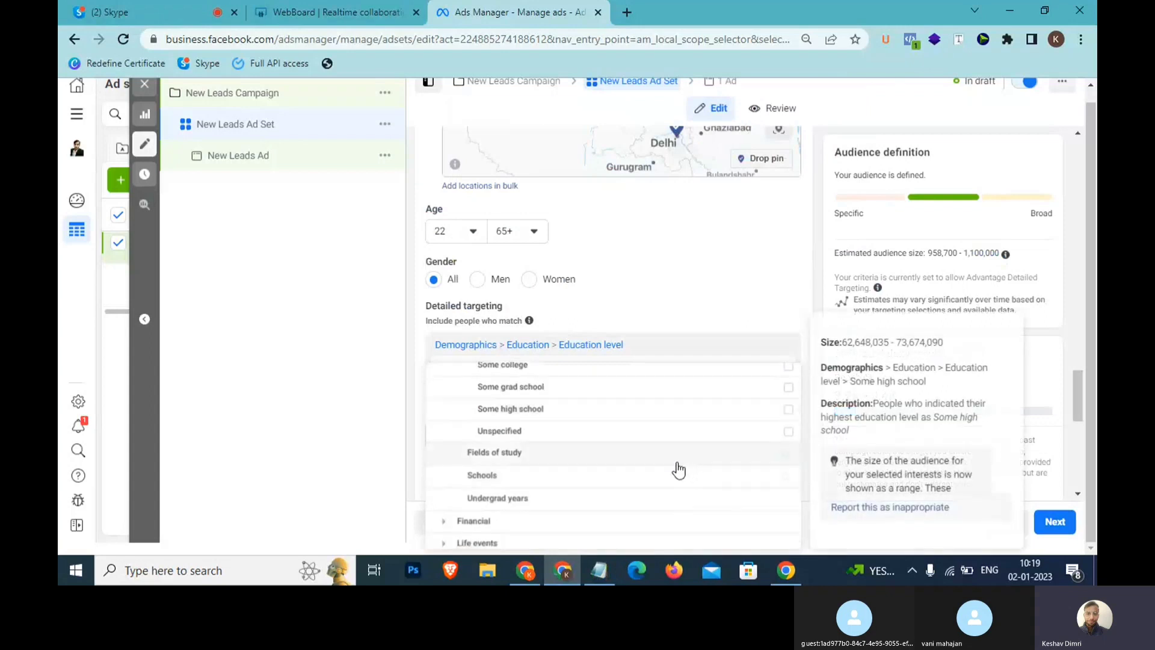
scroll(577, 448, "up", 1)
scroll(578, 449, "down", 1)
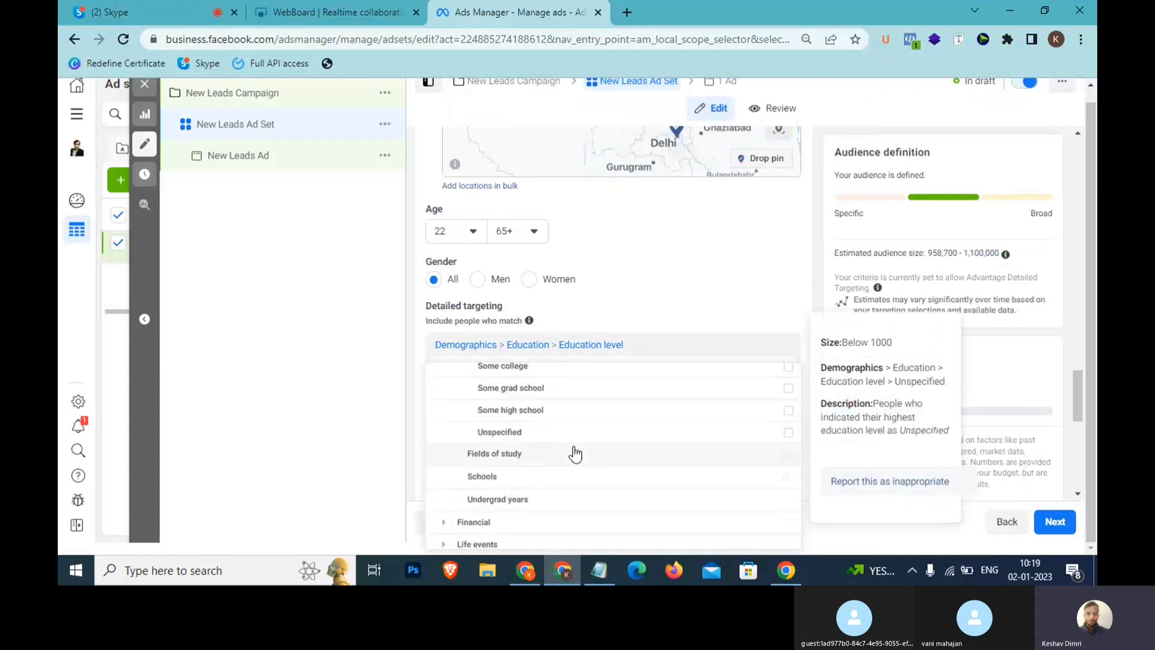
scroll(518, 460, "up", 5)
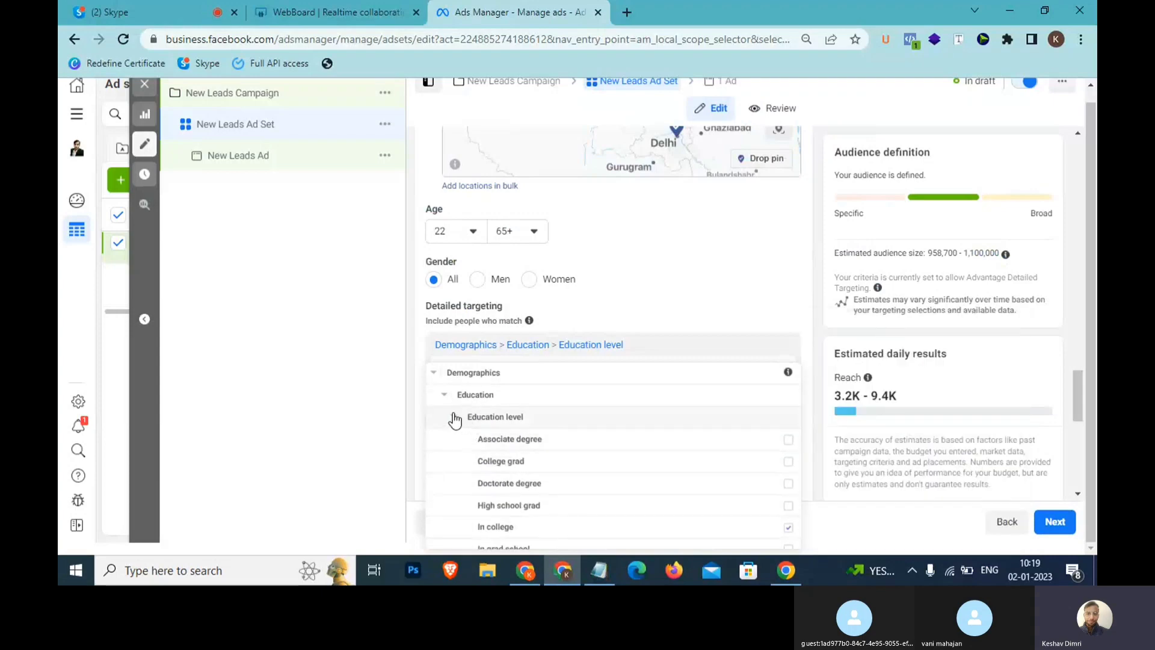
scroll(536, 472, "down", 2)
mouse_move(545, 481)
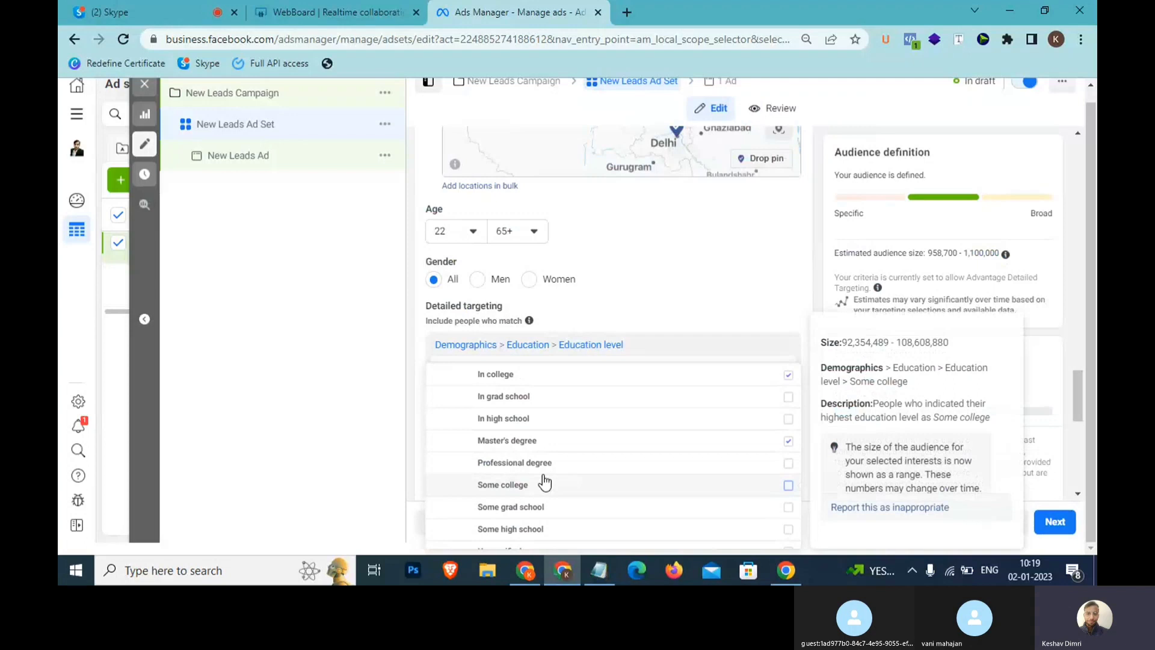
scroll(544, 481, "down", 1)
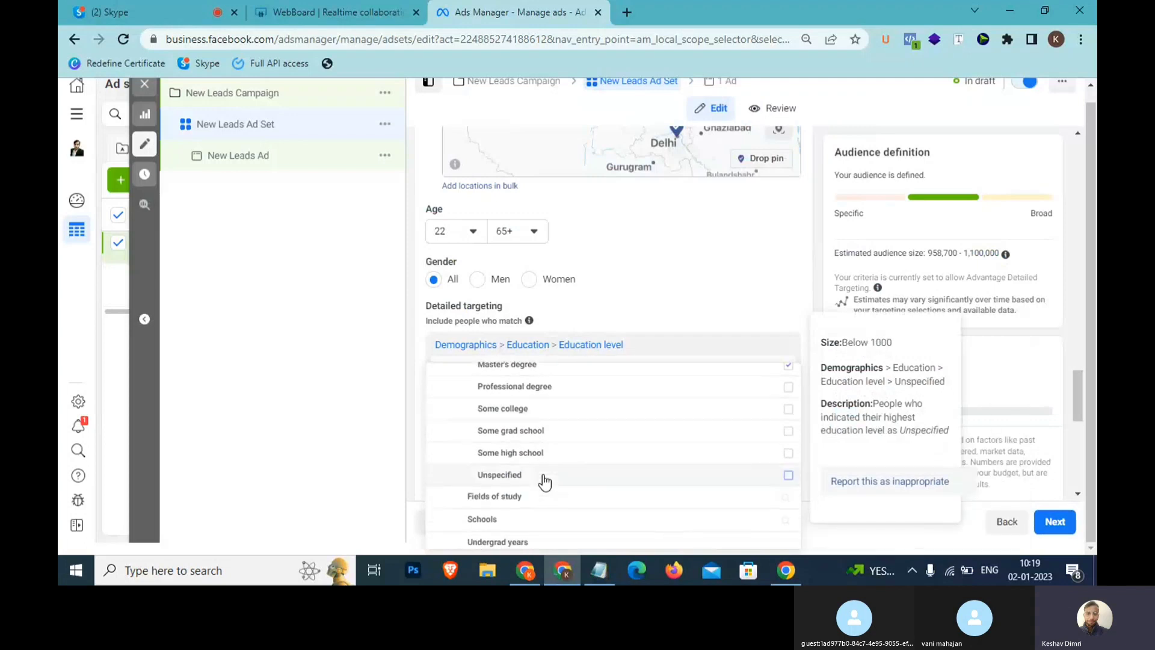
scroll(529, 469, "up", 3)
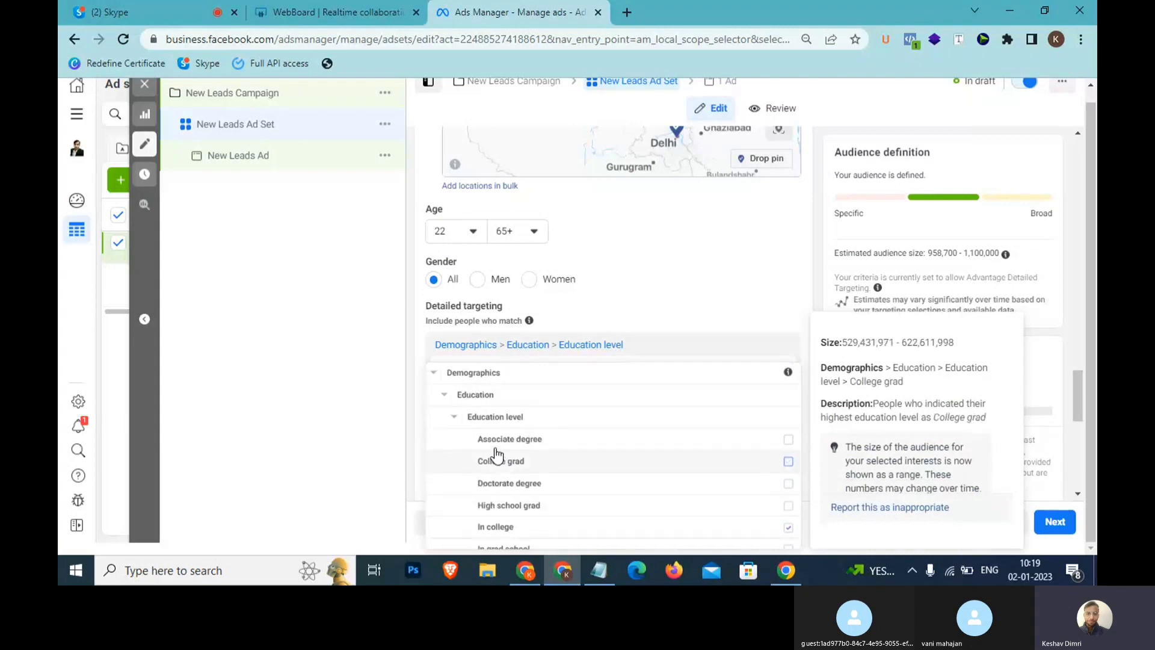
left_click(454, 417)
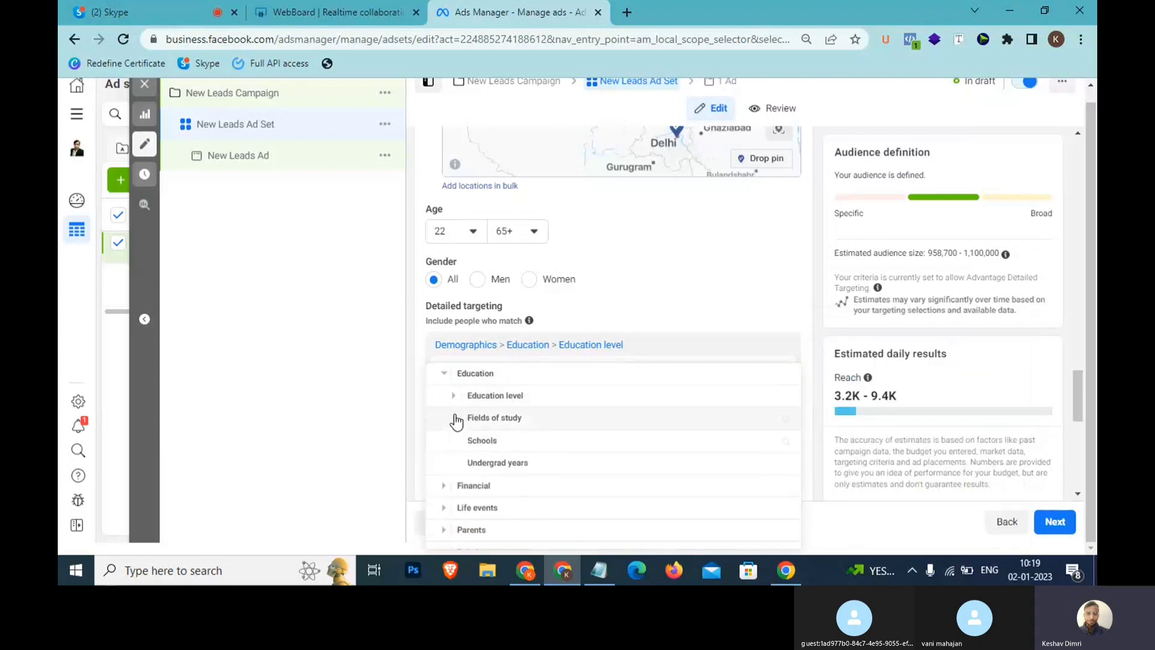
left_click(500, 420)
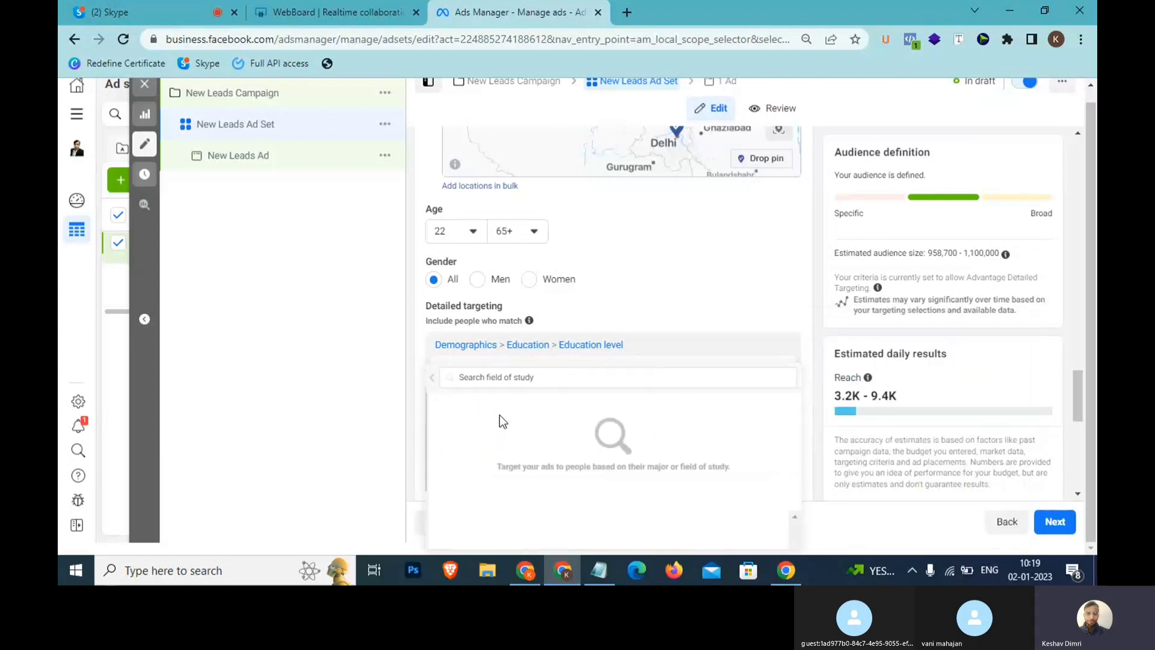
- Search the fields of study for "mbbs", and replace that search with "btech"
left_click(510, 377)
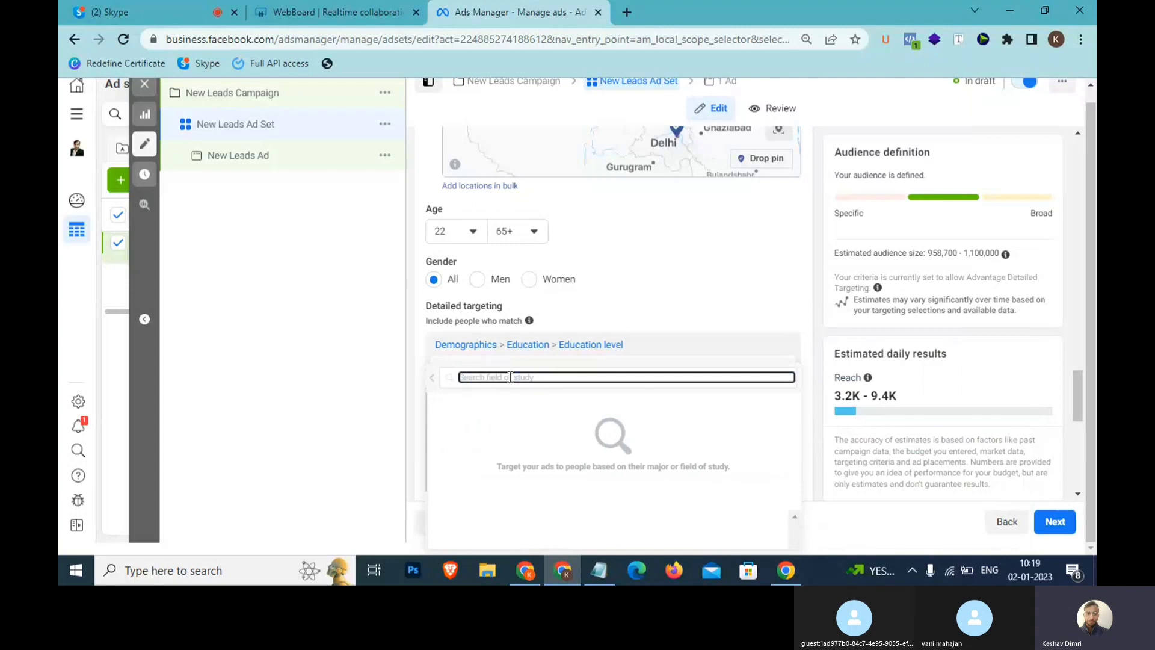
type("mbbs")
key("ctrl+a")
key("BackSpace")
type("btech")
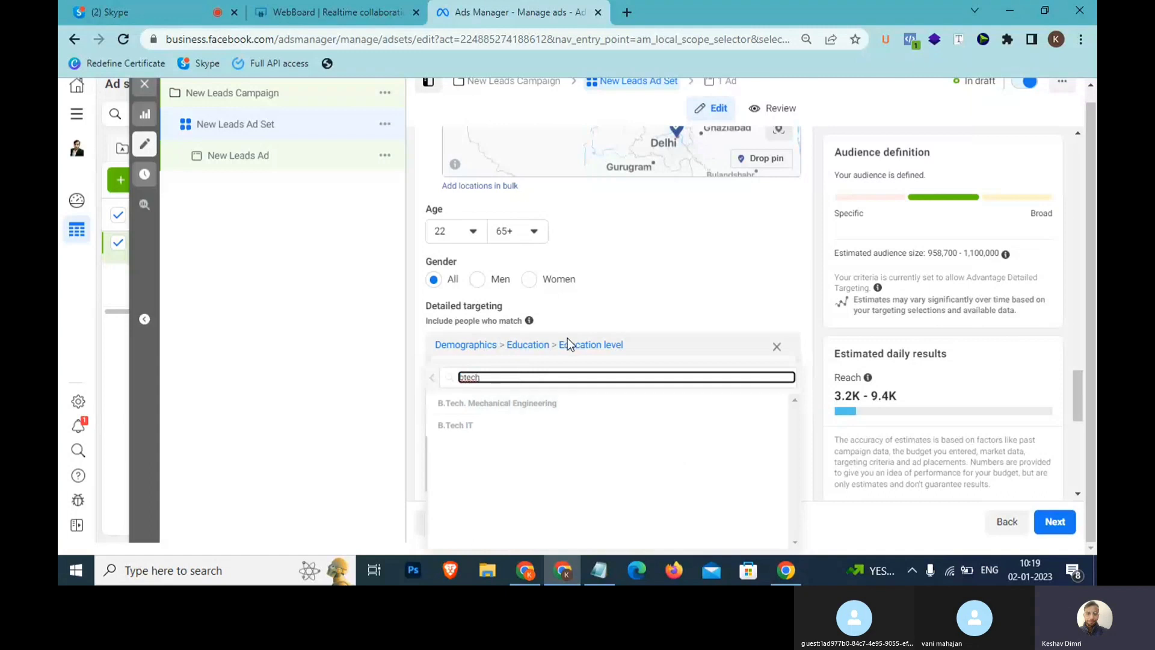
- Examine the B.Tech IT audience details, briefly enlarging the page, and highlight the description text
mouse_move(538, 427)
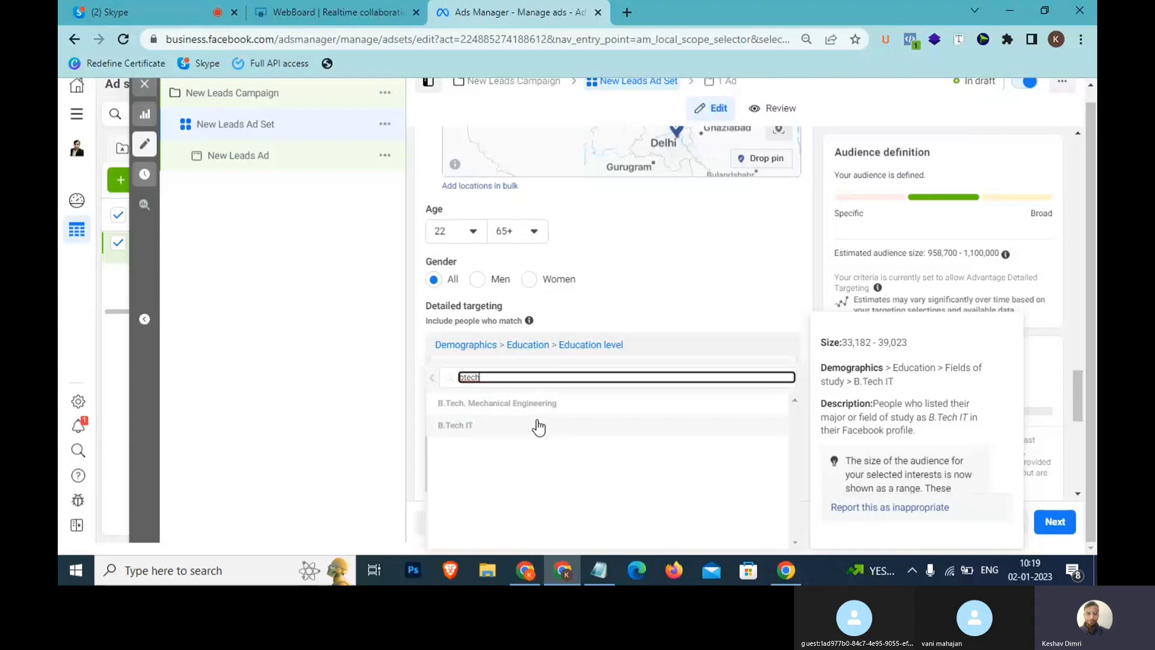
key("ctrl+plus")
key("ctrl+plus")
key("ctrl+plus")
key("ctrl+plus")
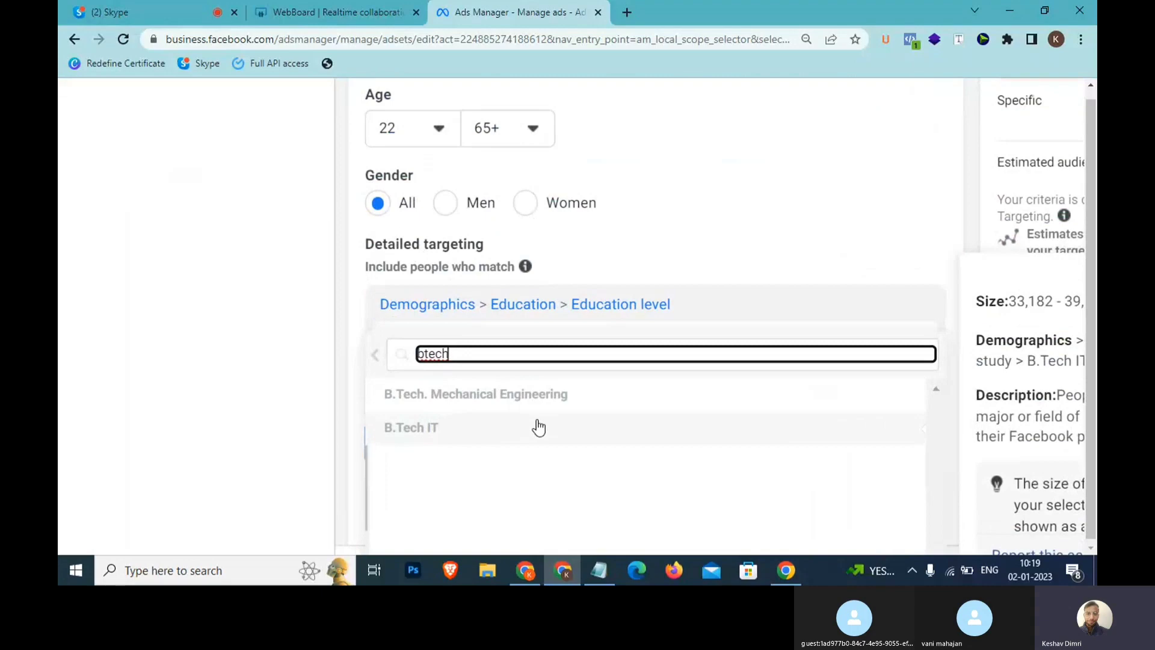
key("ctrl+minus")
key("ctrl+minus")
key("ctrl+minus")
key("ctrl+minus")
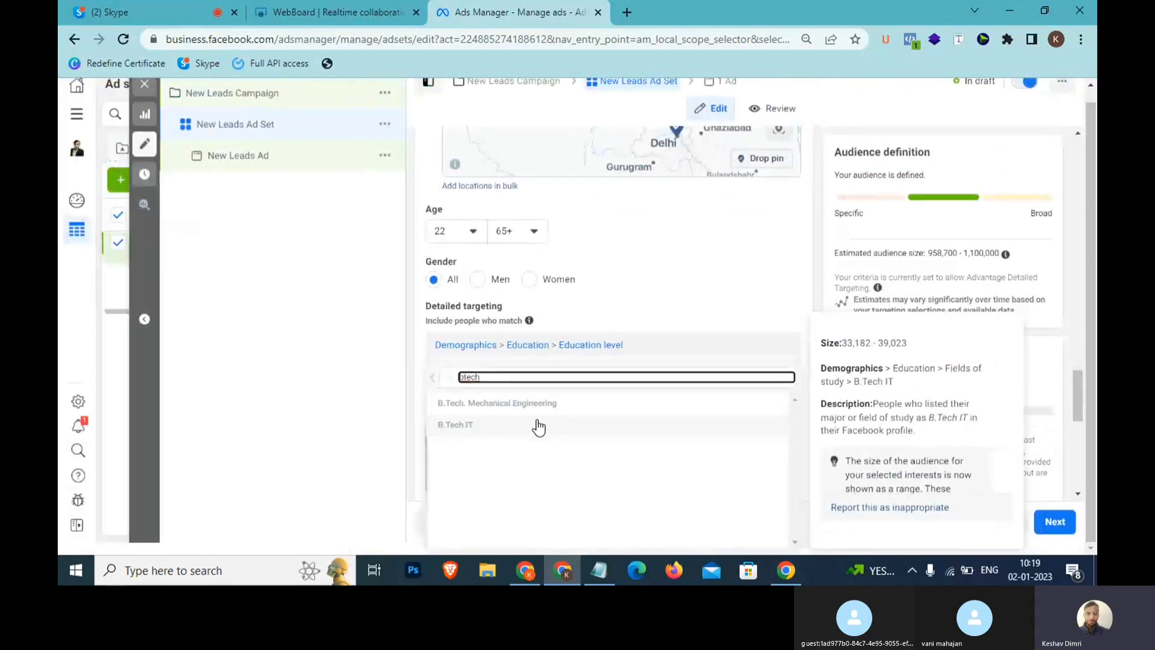
left_click_drag(917, 430, 883, 410)
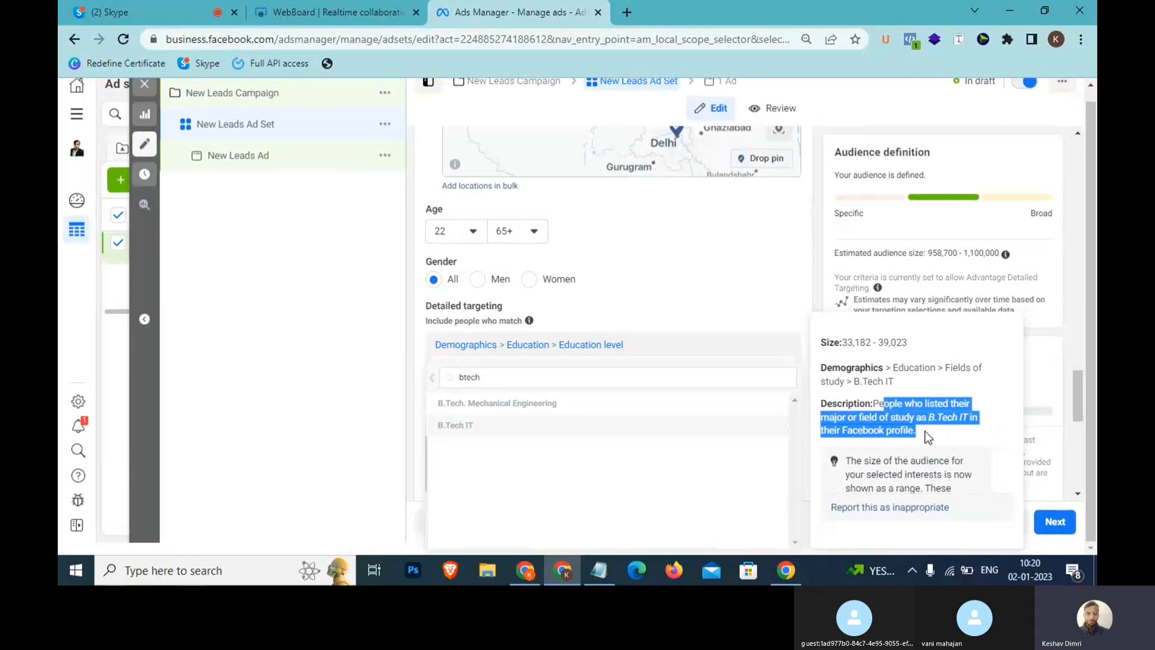
- Replace the field of study search with "ba", and then with "Bachelor"
left_click(497, 375)
double_click(496, 374)
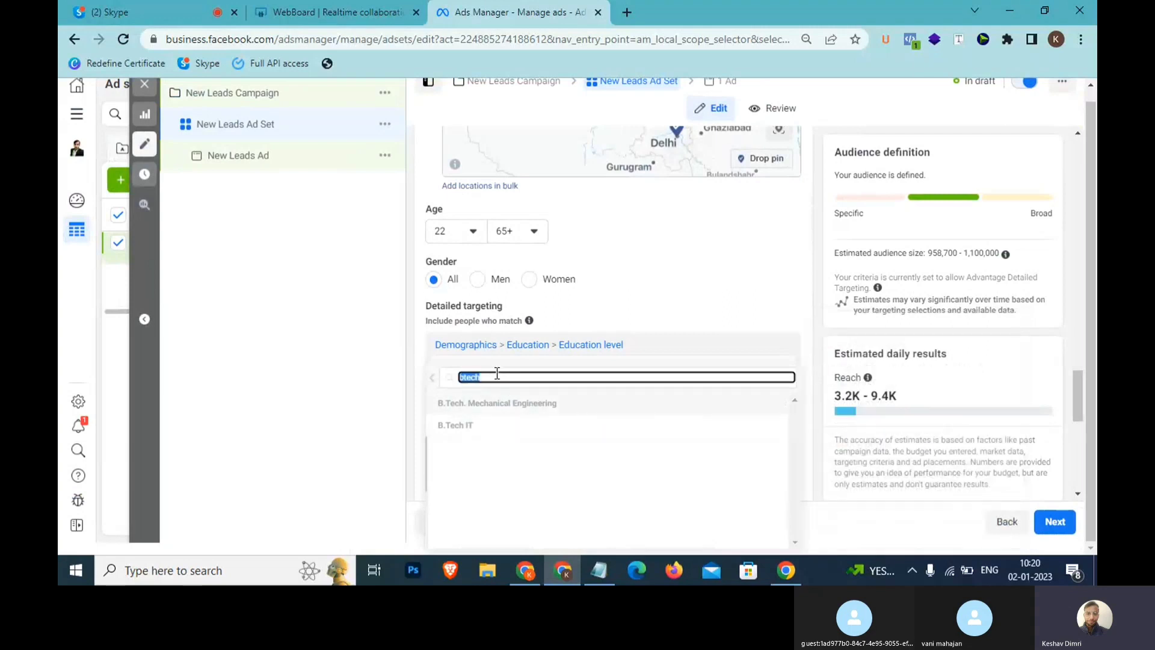
type("ba")
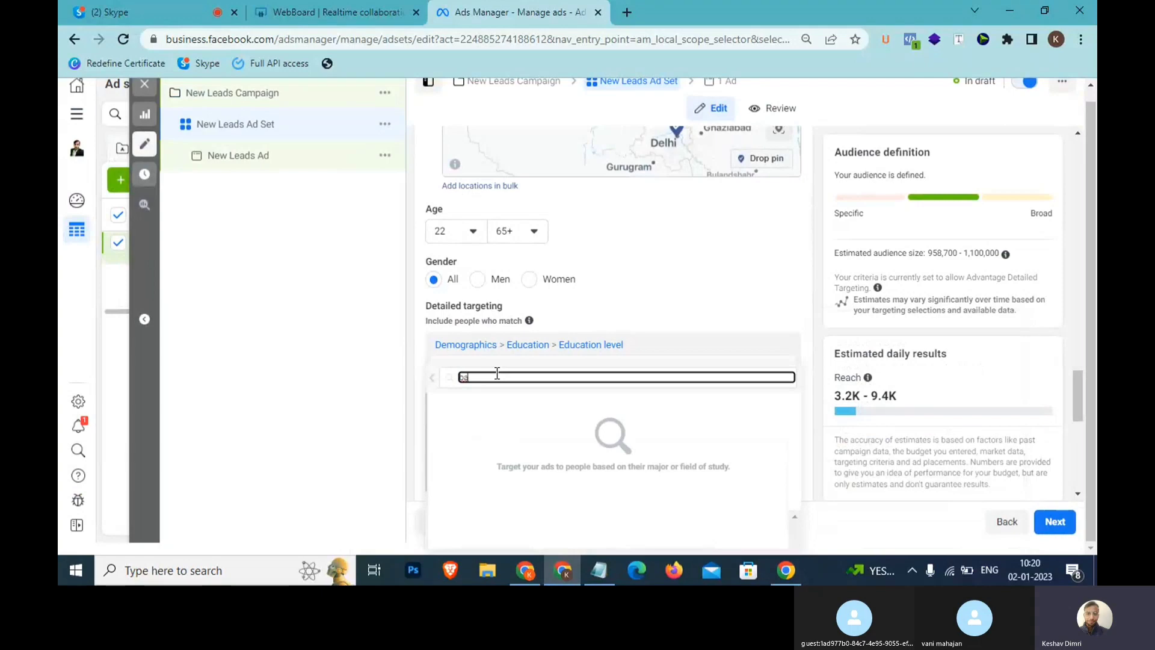
double_click(496, 374)
type("Bache")
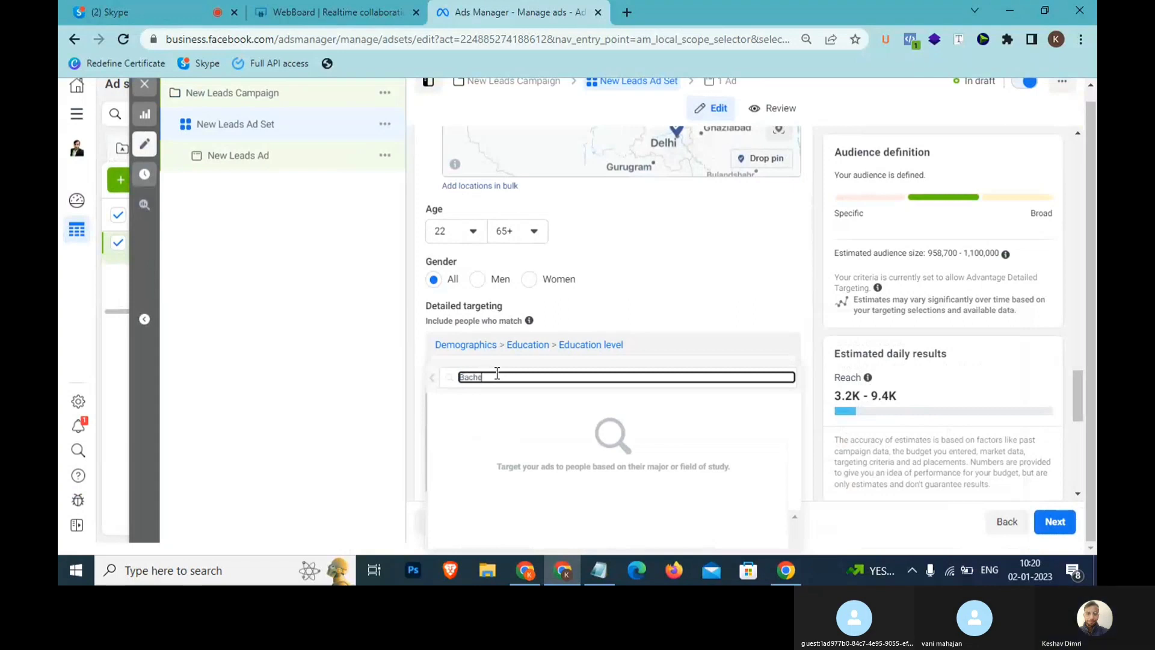
type("lor")
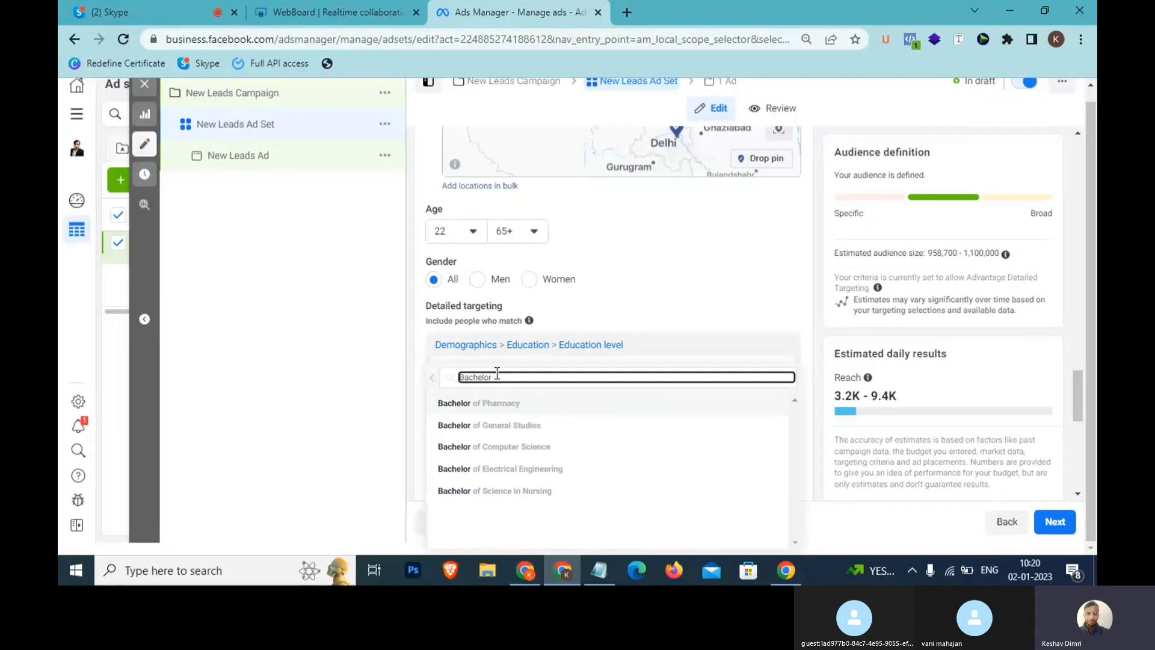
- View the Bachelor of Electrical Engineering audience details and highlight the description of who is included
mouse_move(506, 409)
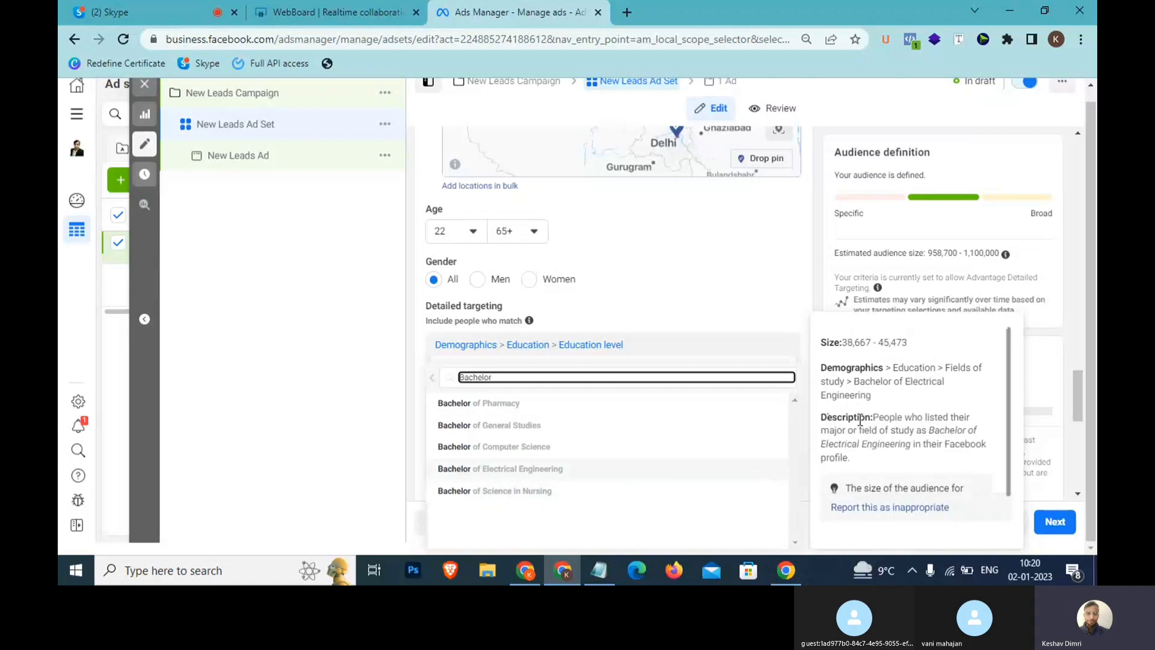
left_click_drag(874, 417, 904, 463)
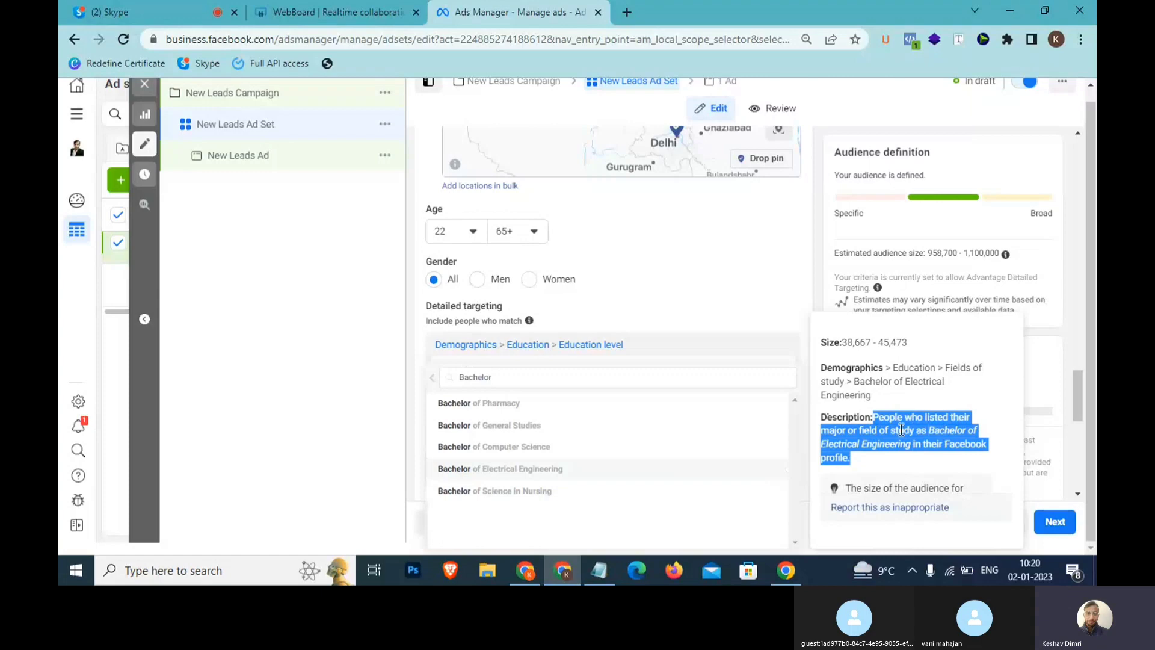
left_click_drag(934, 429, 946, 445)
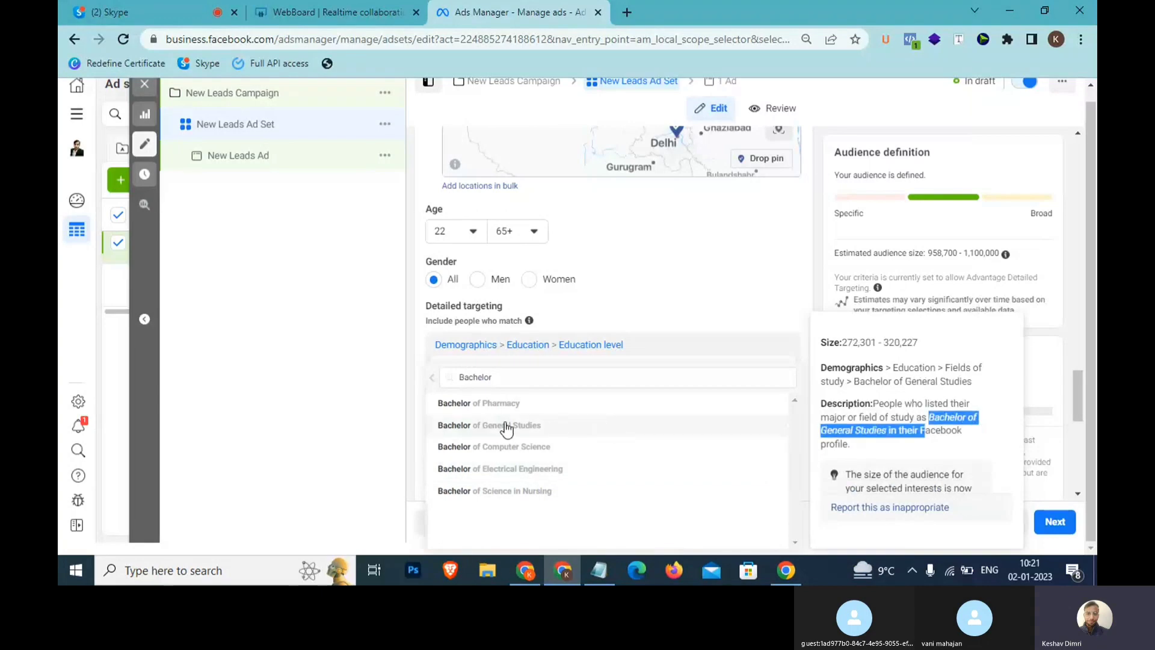
- Extend the field of study search to "Bachelor of Arts"
left_click(513, 374)
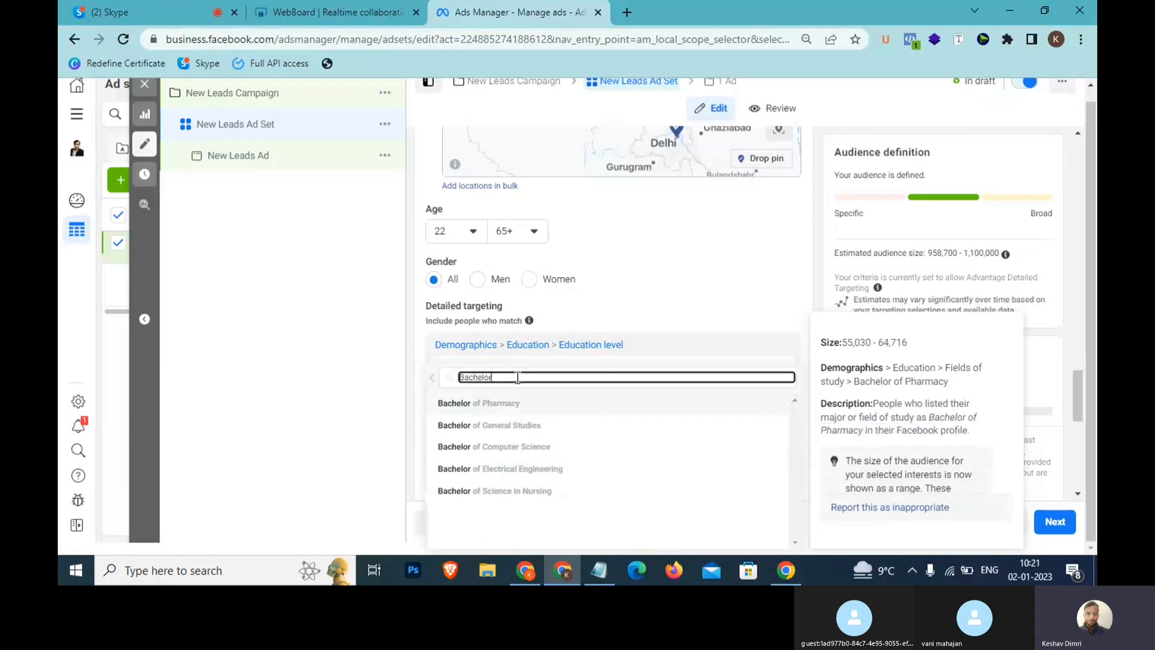
type("of A")
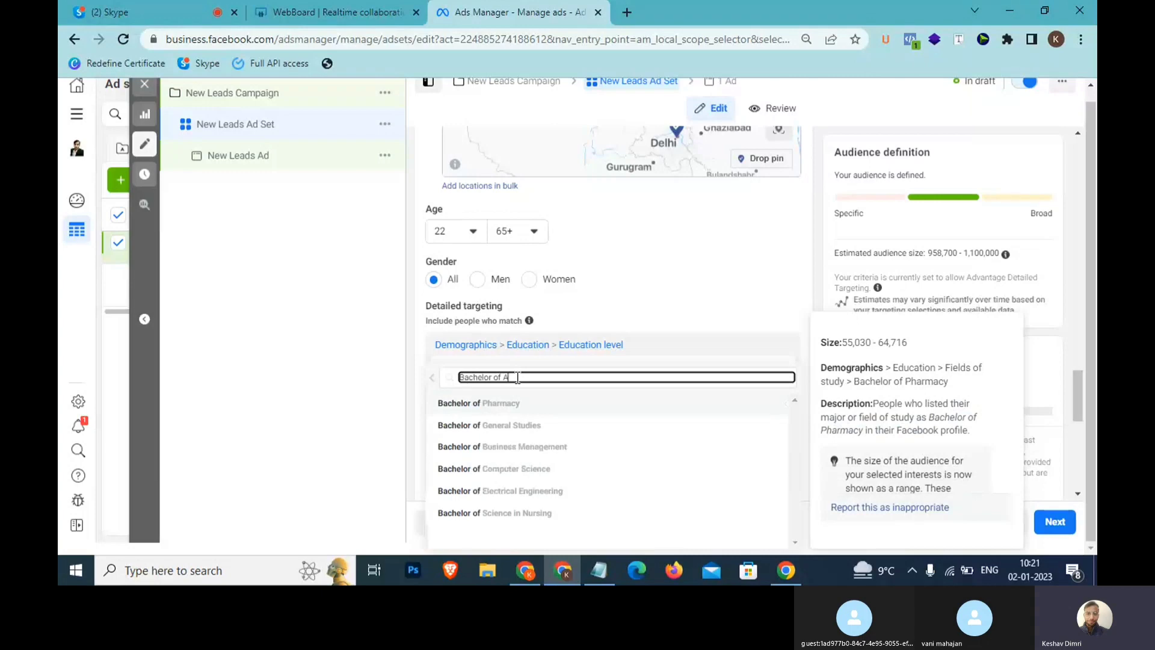
type("rts")
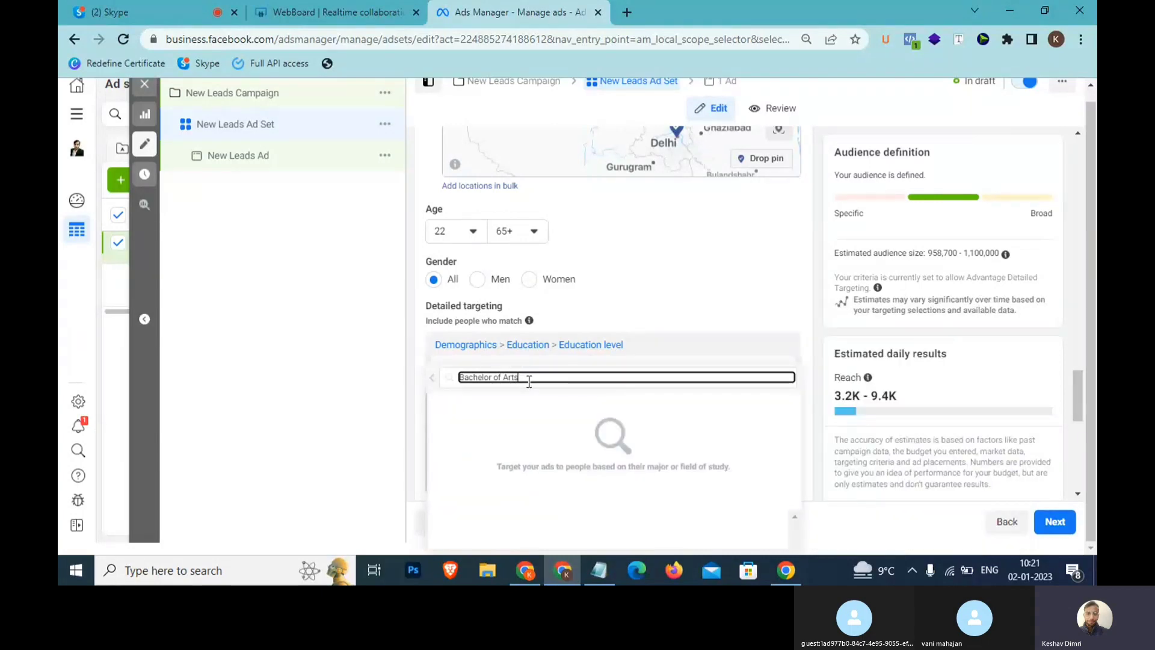
- Shorten the field of study search back to "Bachelor" and view the Bachelor of General Studies audience details
key("BackSpace")
key("ctrl+shift+Left")
key("ctrl+shift+Left")
type("of")
key("BackSpace")
key("BackSpace")
key("BackSpace")
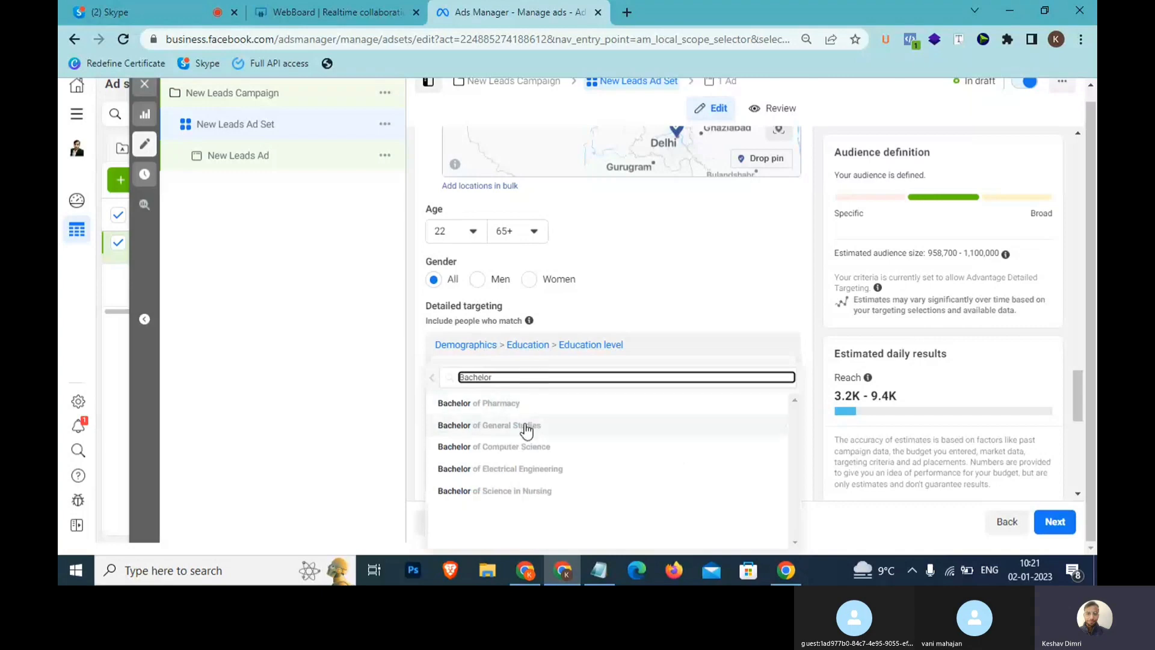
mouse_move(526, 431)
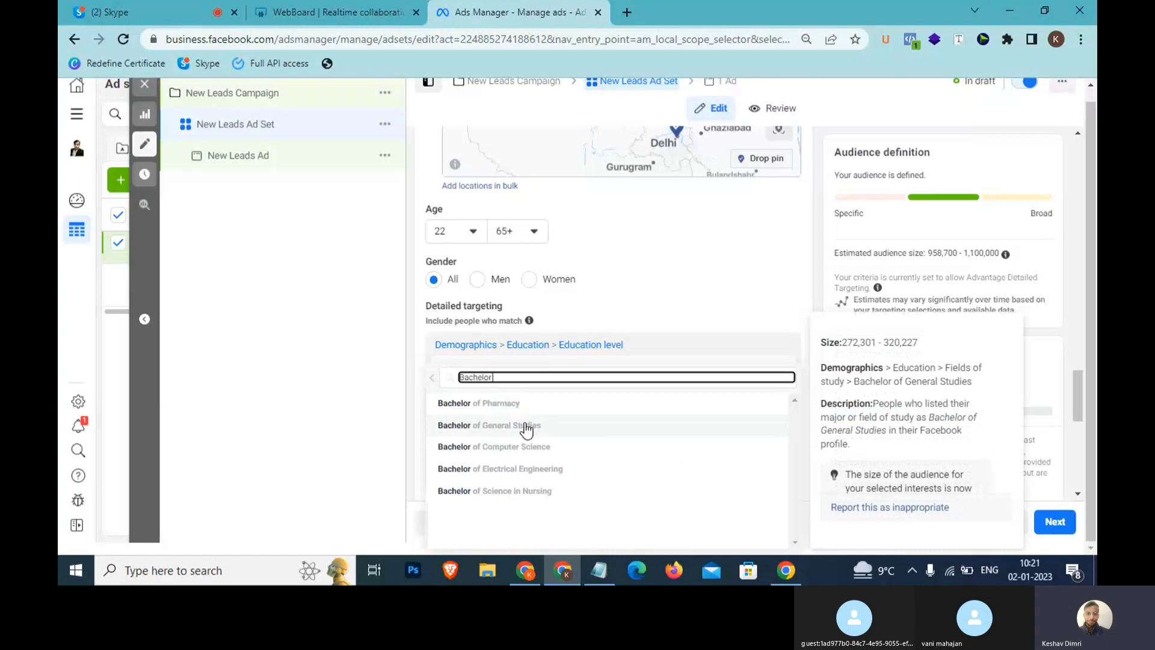
- Search the fields of study for "BHMS", and then for "Bahelor"
key("ctrl+a")
type("BHMS")
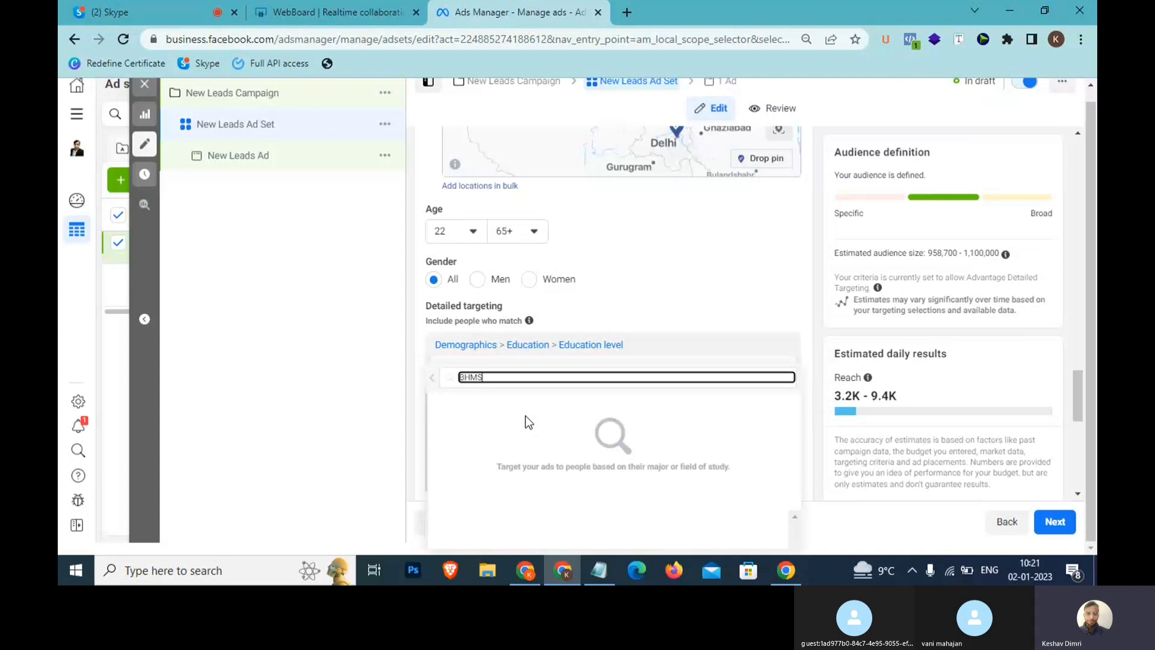
key("BackSpace")
key("BackSpace")
key("BackSpace")
key("BackSpace")
type("Bahelor")
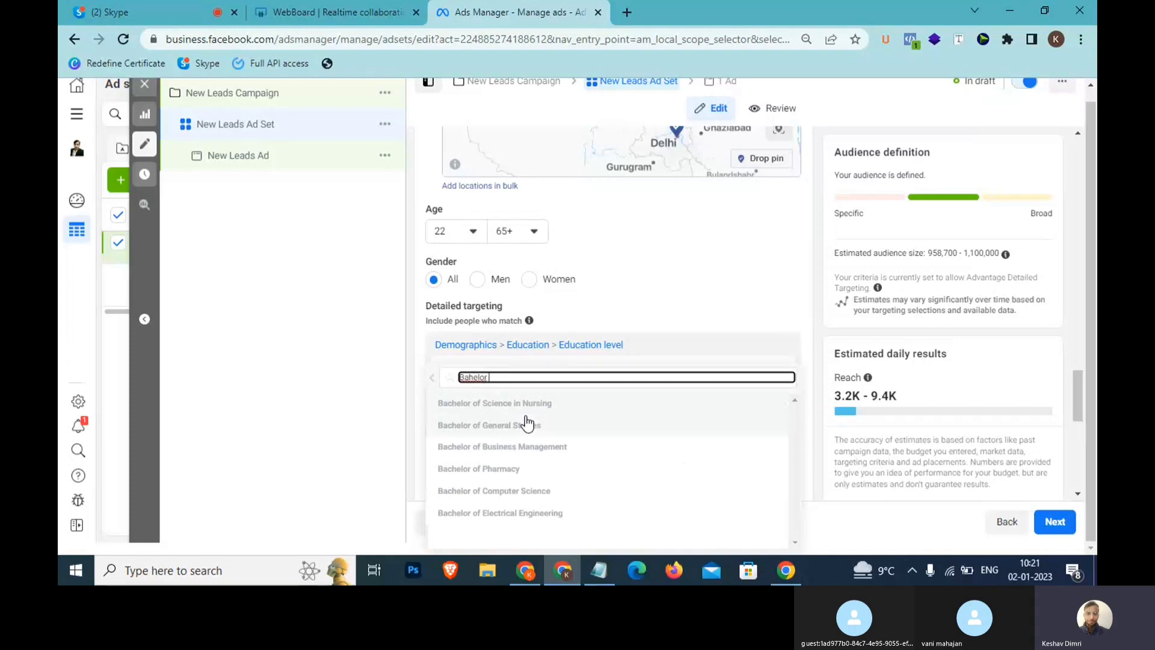
- View the audience details of the suggested Bachelor of Science in Nursing and Bachelor of Business Management fields of study
mouse_move(535, 451)
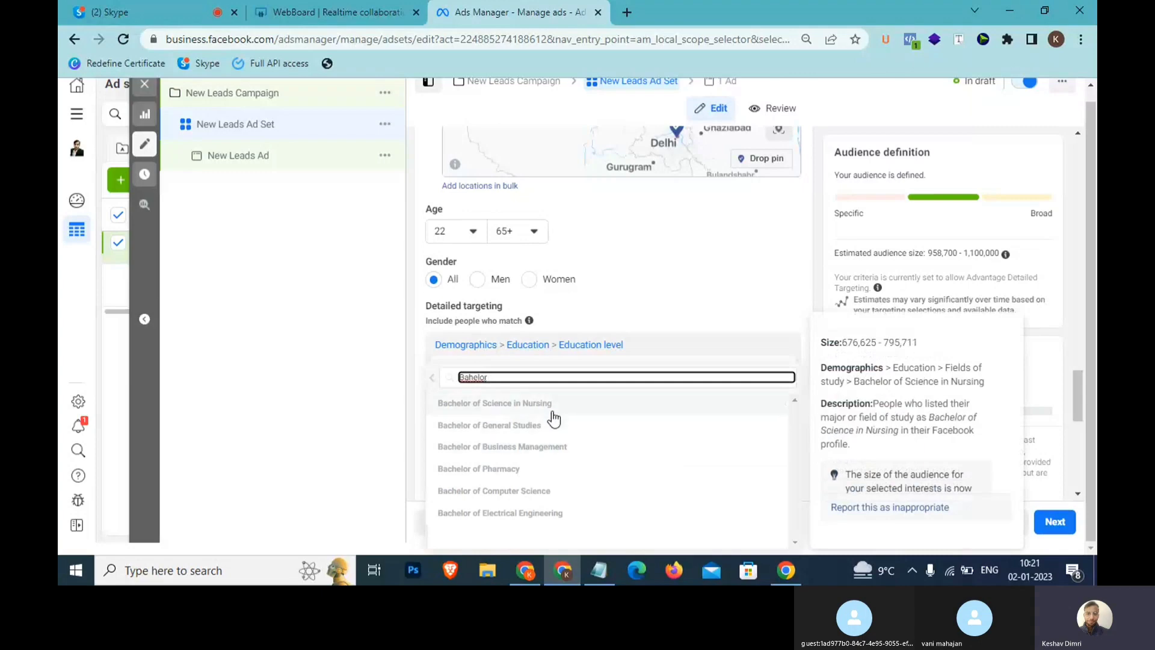
mouse_move(558, 476)
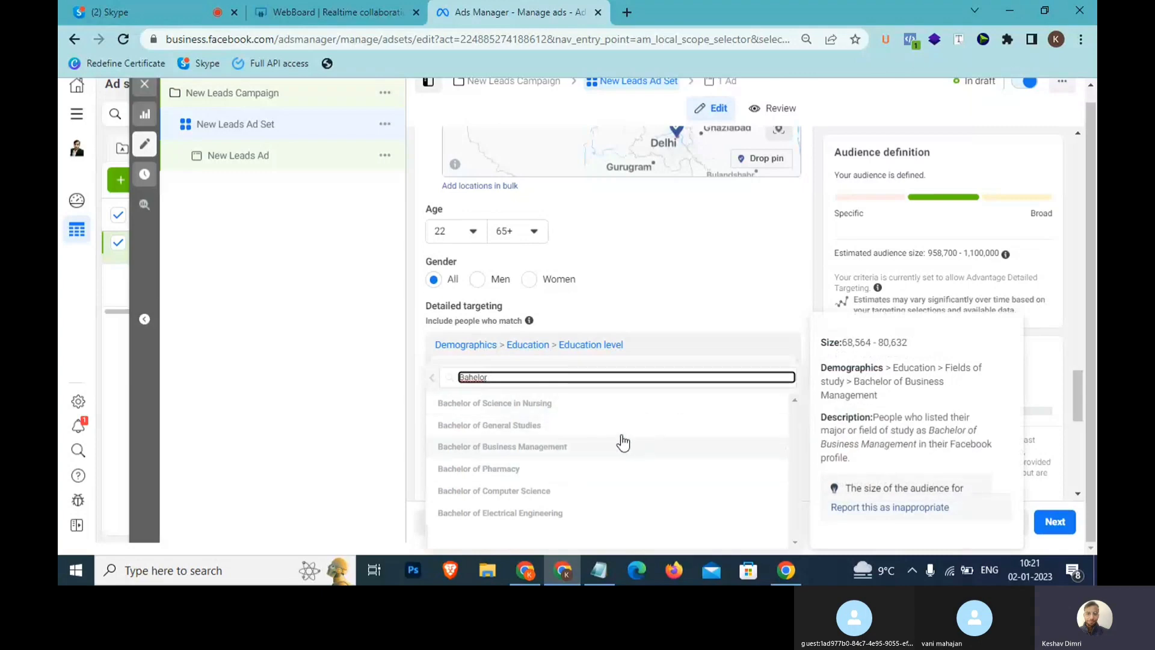
mouse_move(511, 401)
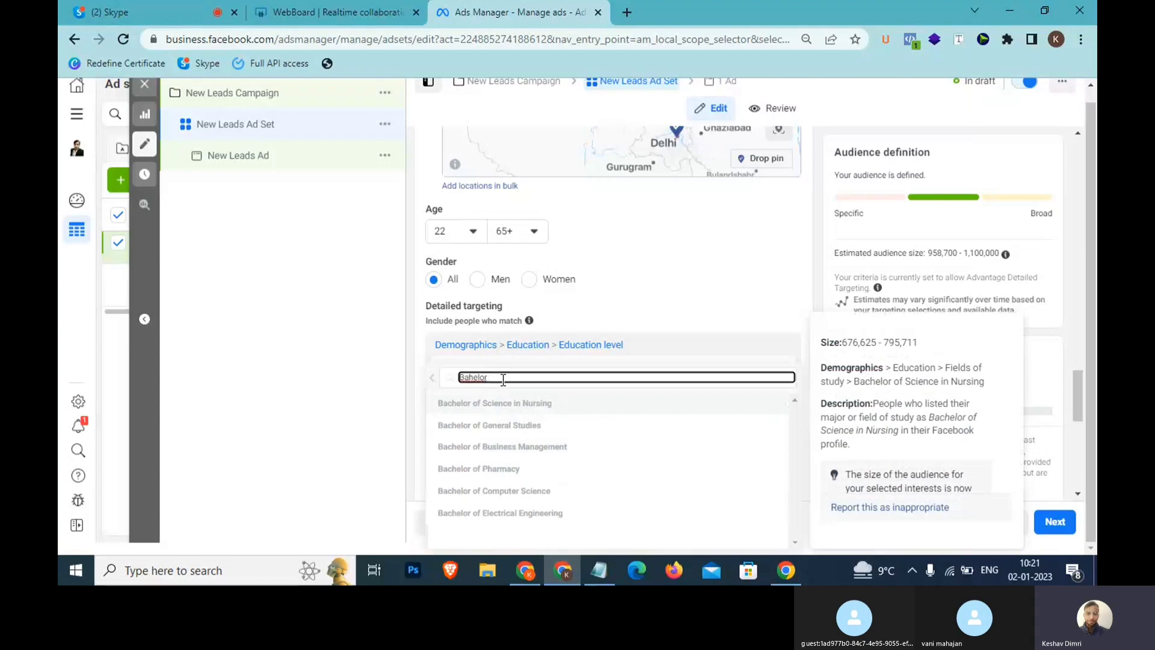
- Clear the field of study search, switch to the Schools category and search it for "Kendriya vidyalaya"
double_click(503, 379)
key("BackSpace")
left_click(430, 383)
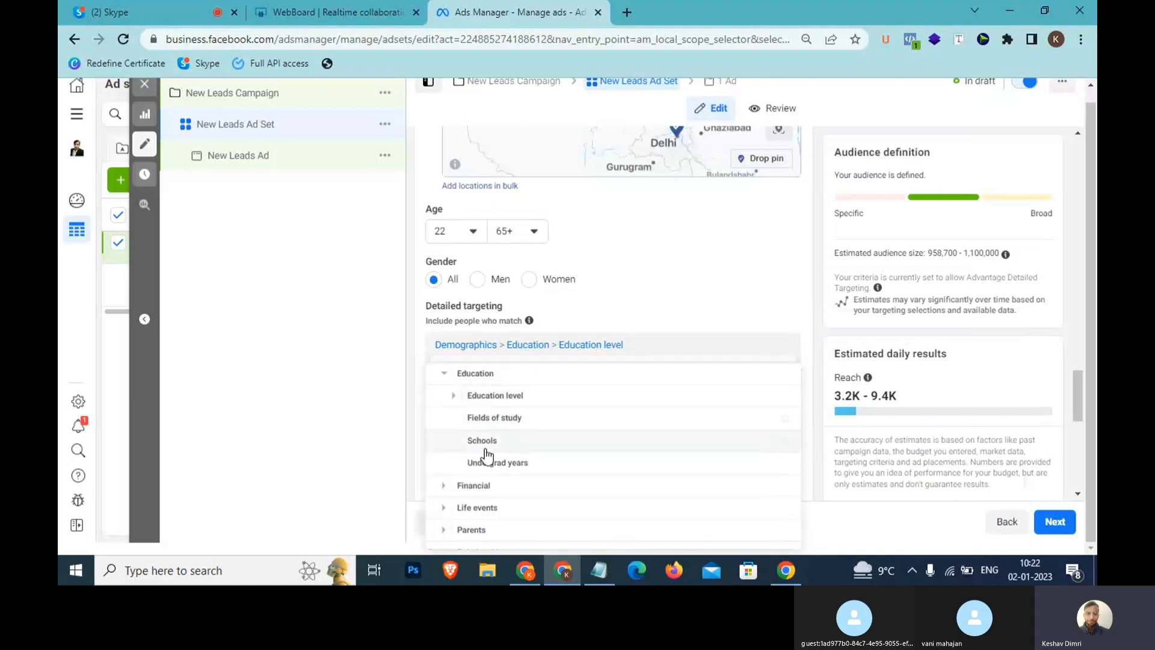
left_click(484, 440)
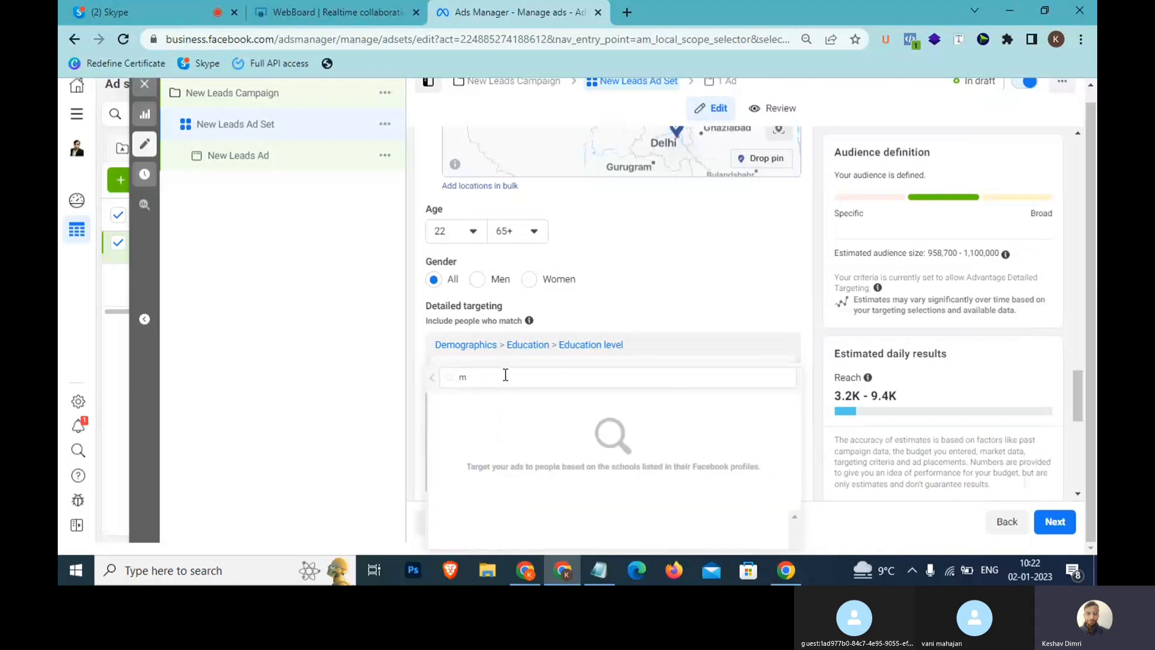
left_click(506, 375)
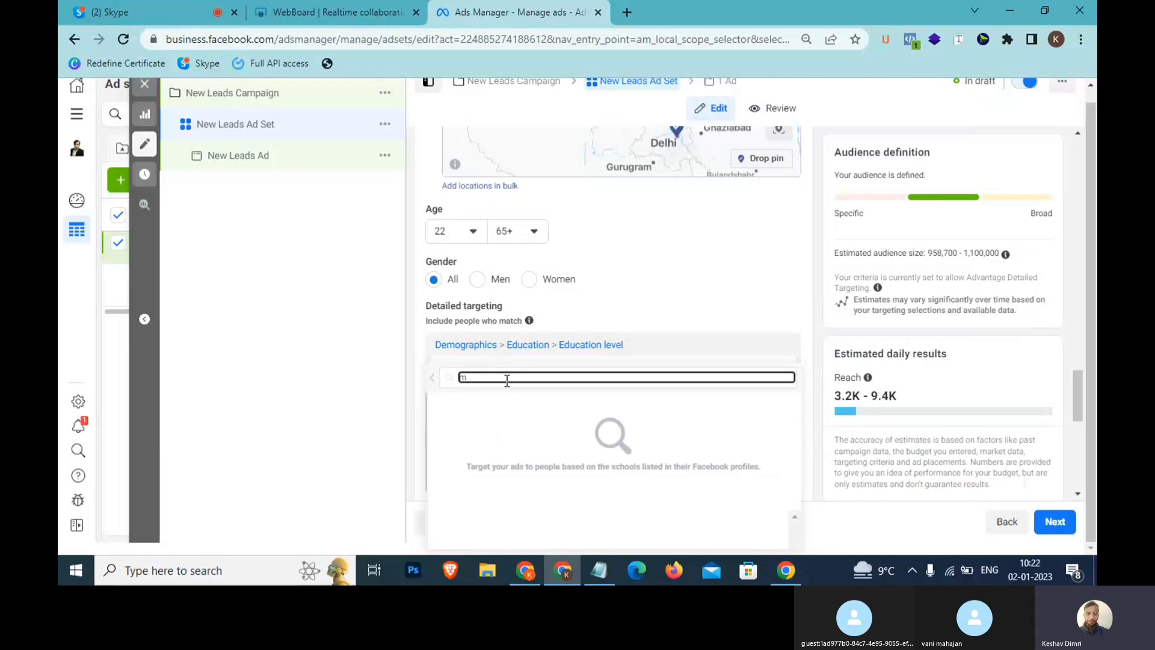
key("BackSpace")
type("Kendriya vidyalaya")
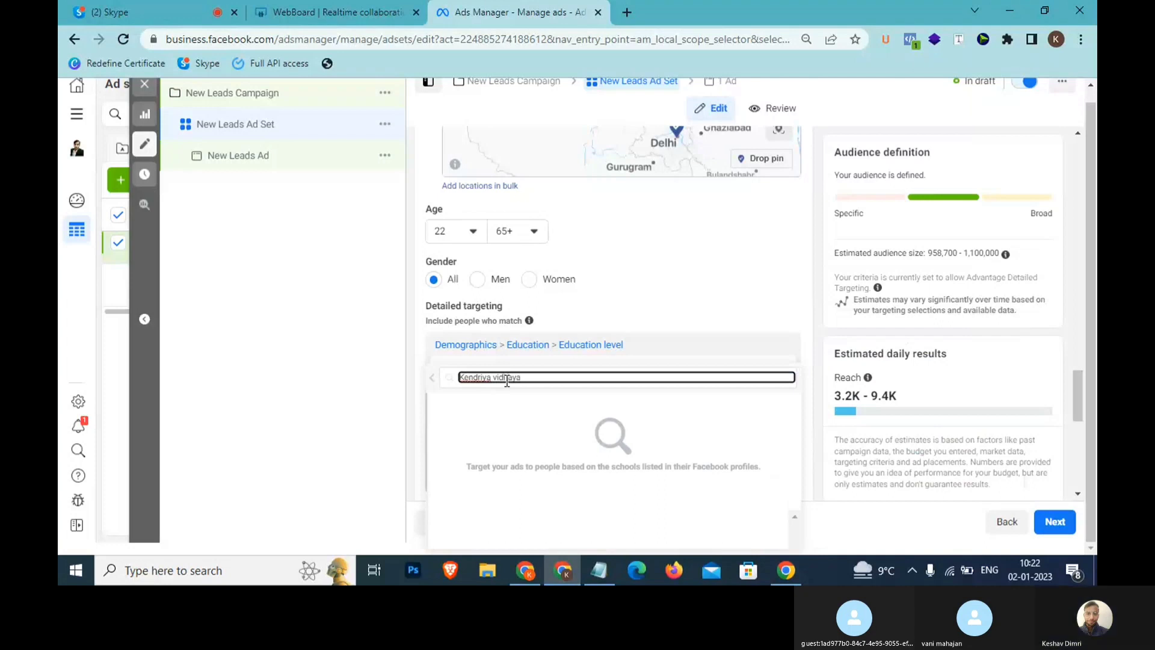
- Shorten the school search to "Kendriya"
key("BackSpace")
key("BackSpace")
key("BackSpace")
key("BackSpace")
key("BackSpace")
key("BackSpace")
key("BackSpace")
key("BackSpace")
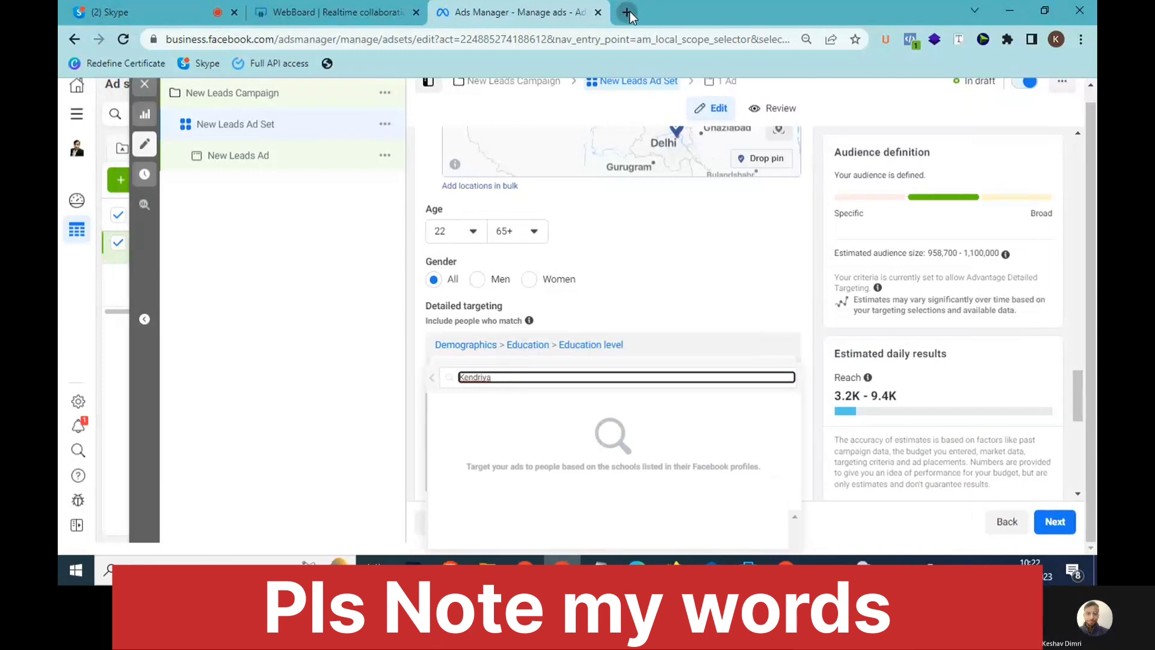
- Enter "kendriya vidyalaya" in a new browser tab's address bar, copy it and paste it over the school search in Ads Manager
left_click(630, 12)
type("kendriya vidyalaya")
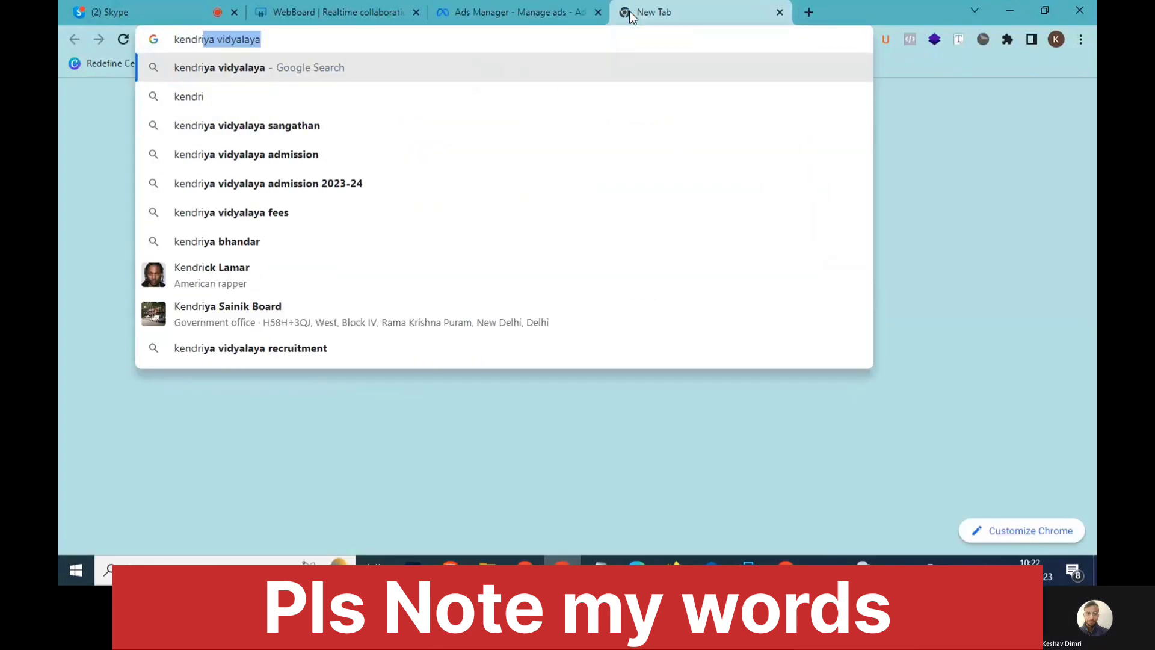
key("ctrl+a")
key("ctrl+c")
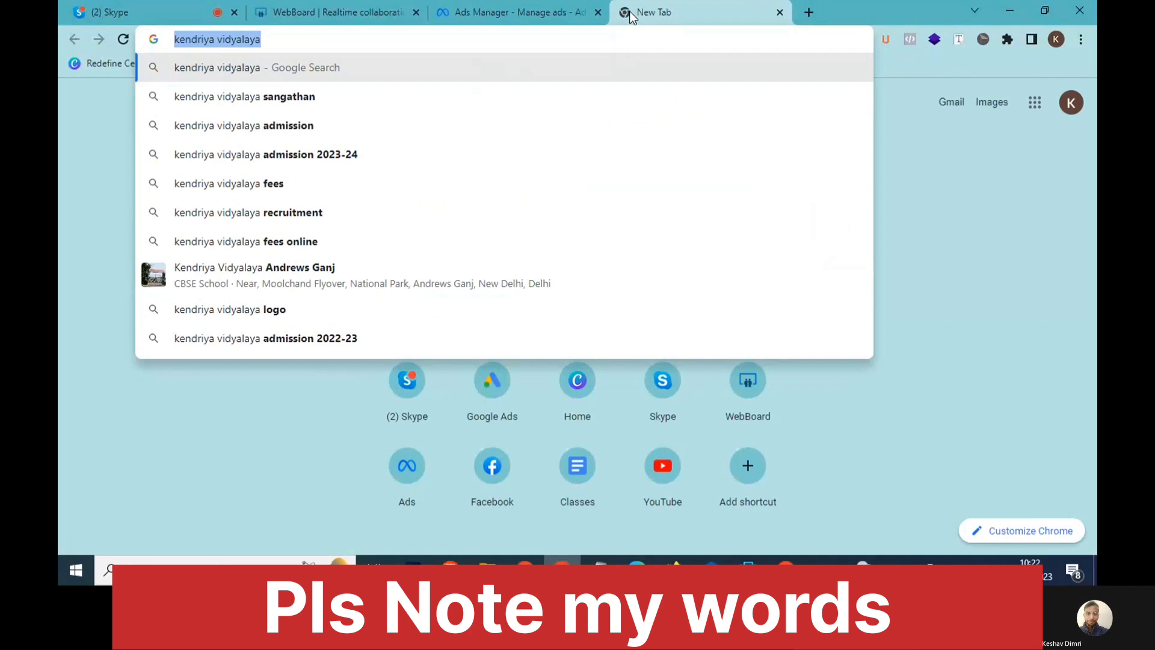
left_click(480, 12)
key("ctrl+a")
key("ctrl+v")
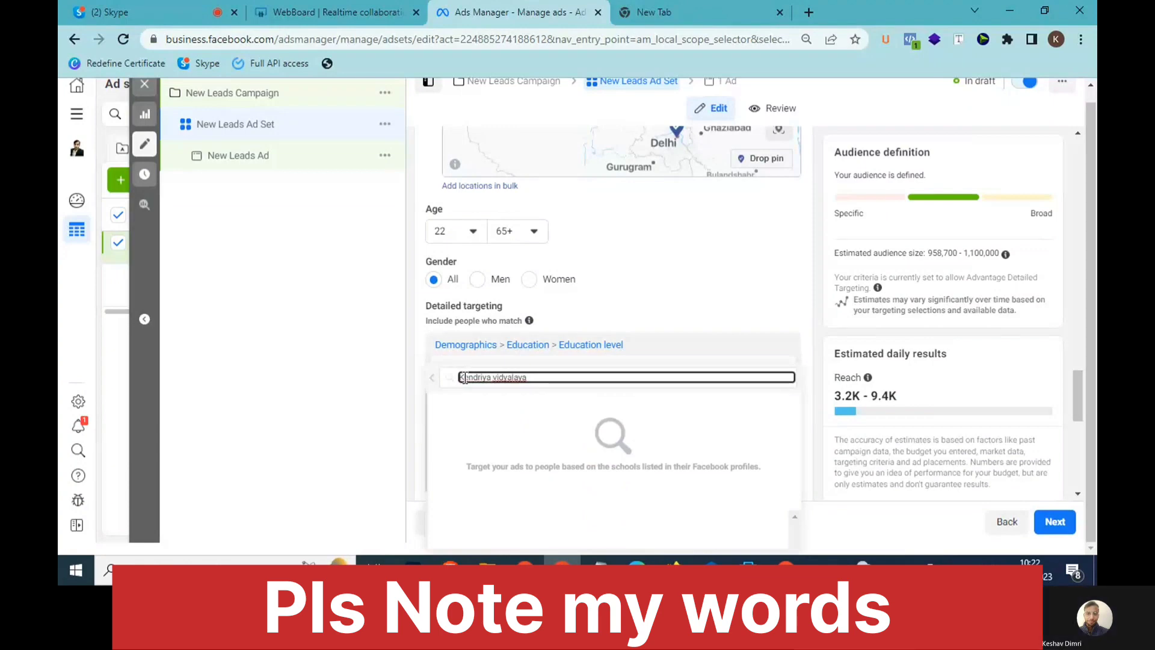
- Capitalize the first letter of the pasted school name and remove its second word, leaving "Kendriya"
key("Delete")
type("V")
key("ctrl+a")
key("End")
key("ctrl+shift+Left")
key("BackSpace")
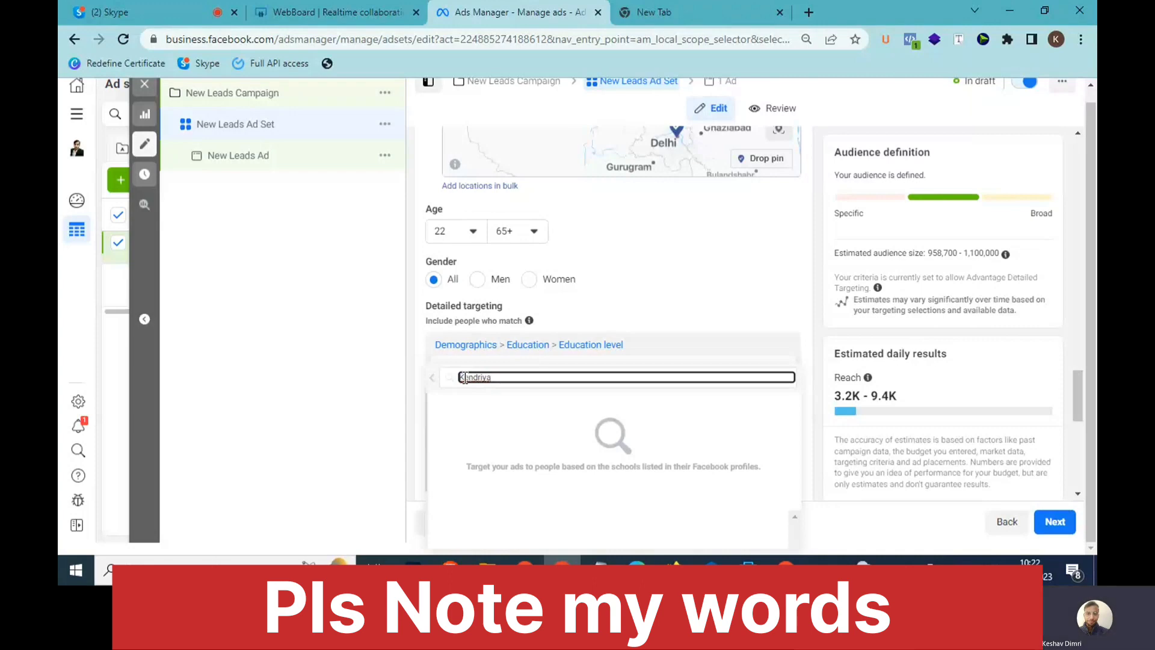
- Clear the school search, return to the Education categories and reopen the Schools search
key("ctrl+a")
key("BackSpace")
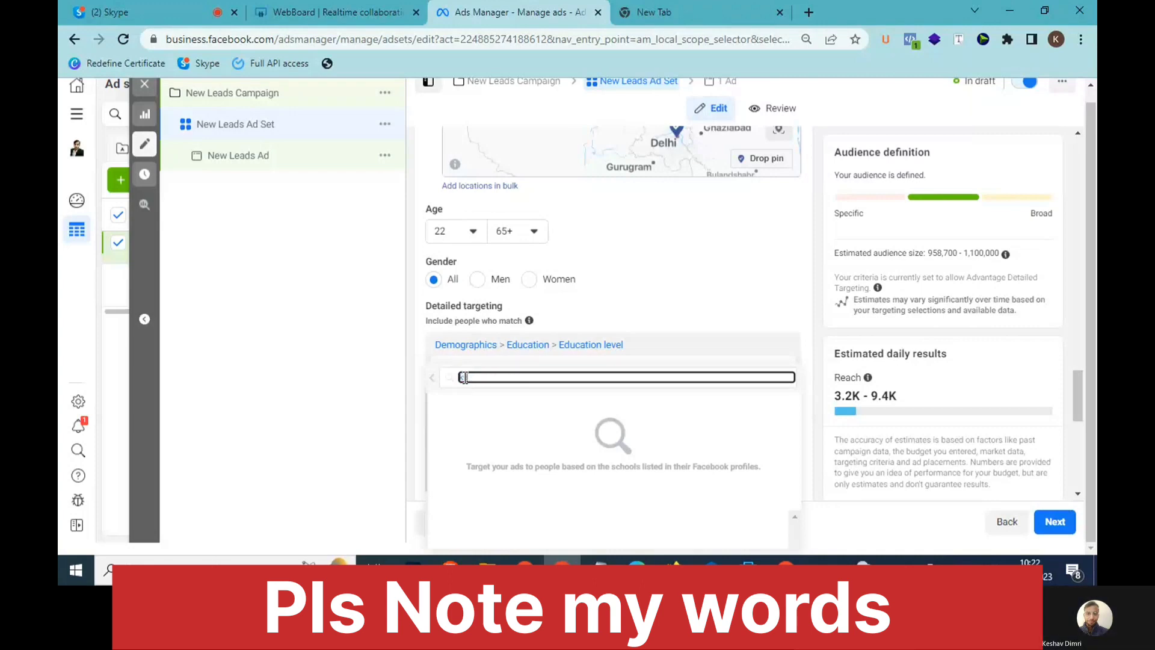
type("s")
left_click_drag(465, 378, 476, 375)
key("BackSpace")
left_click(432, 379)
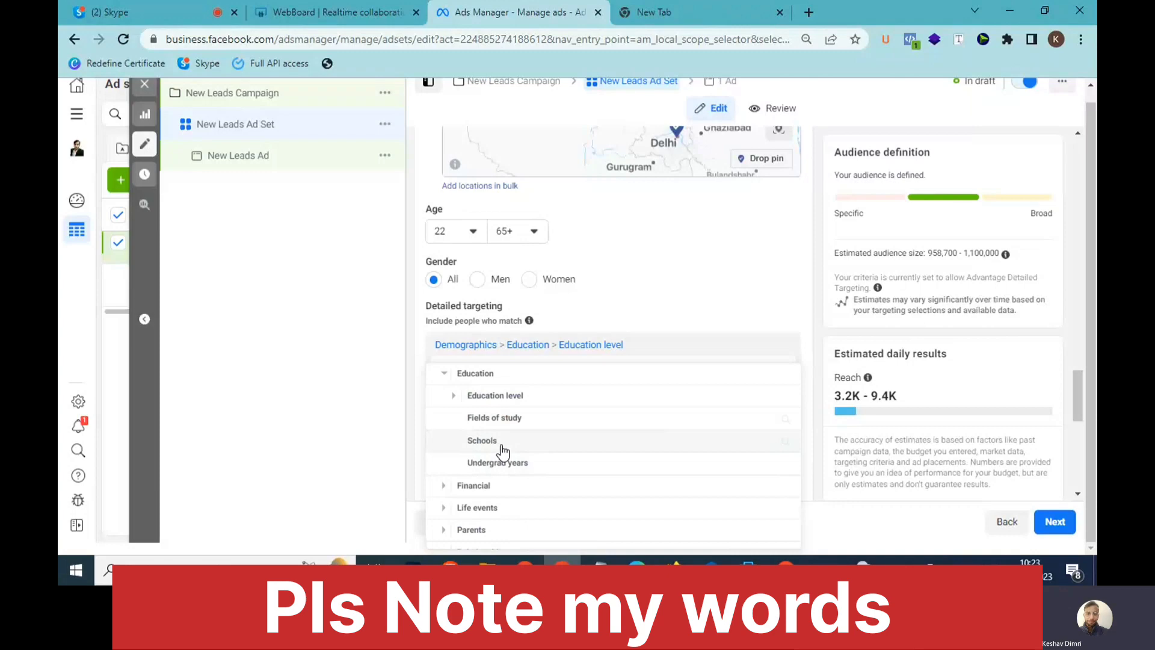
left_click(502, 444)
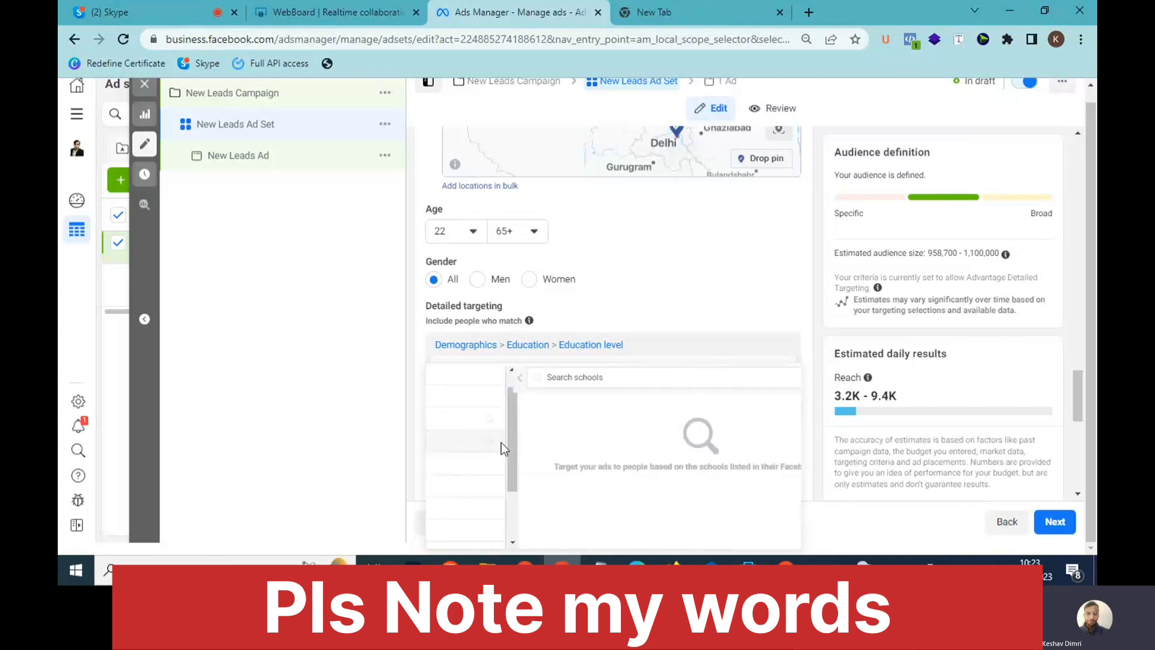
left_click(518, 376)
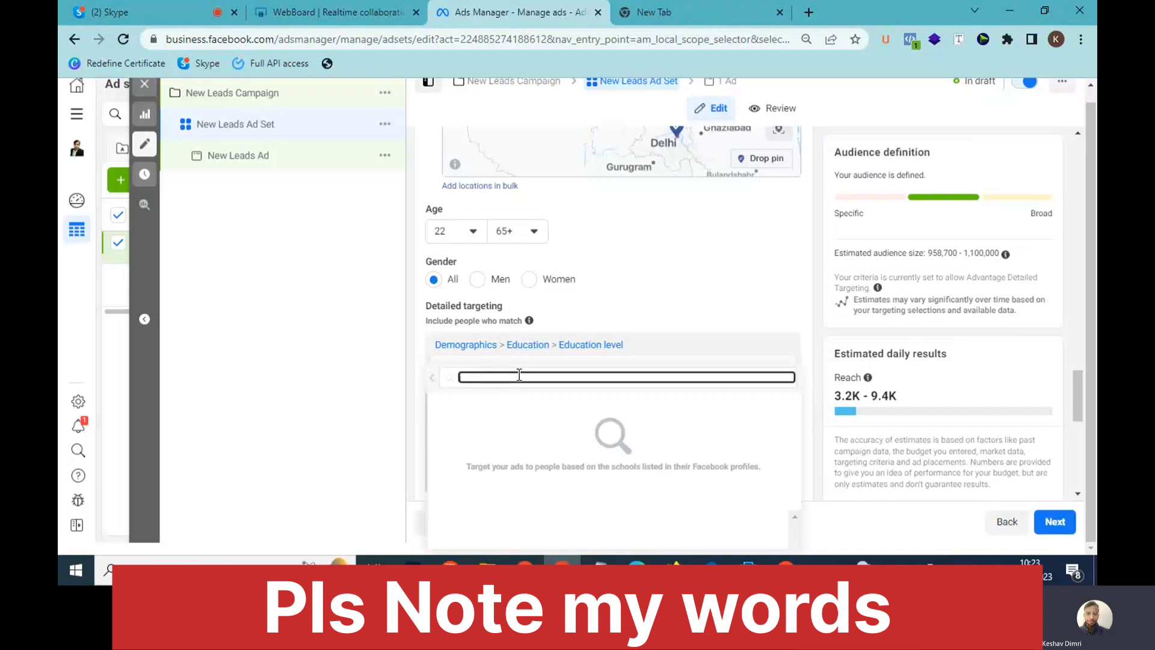
- Search the schools for "iit" and view the IIT Kharagpur audience details
type("awa")
key("BackSpace")
key("BackSpace")
key("BackSpace")
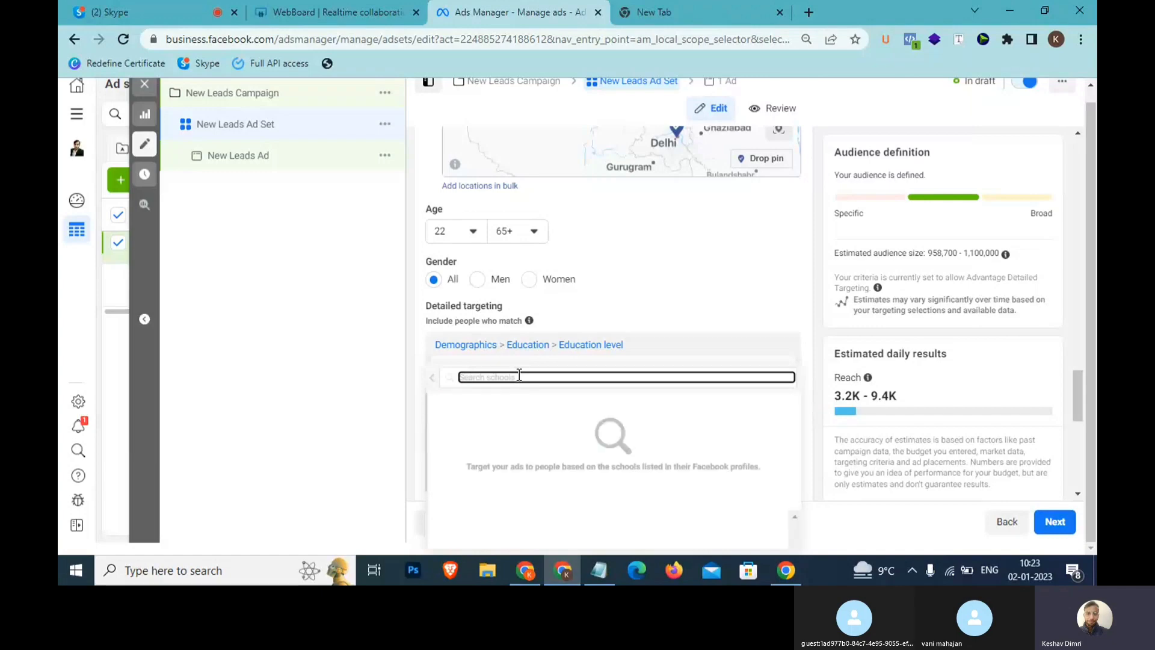
type("t")
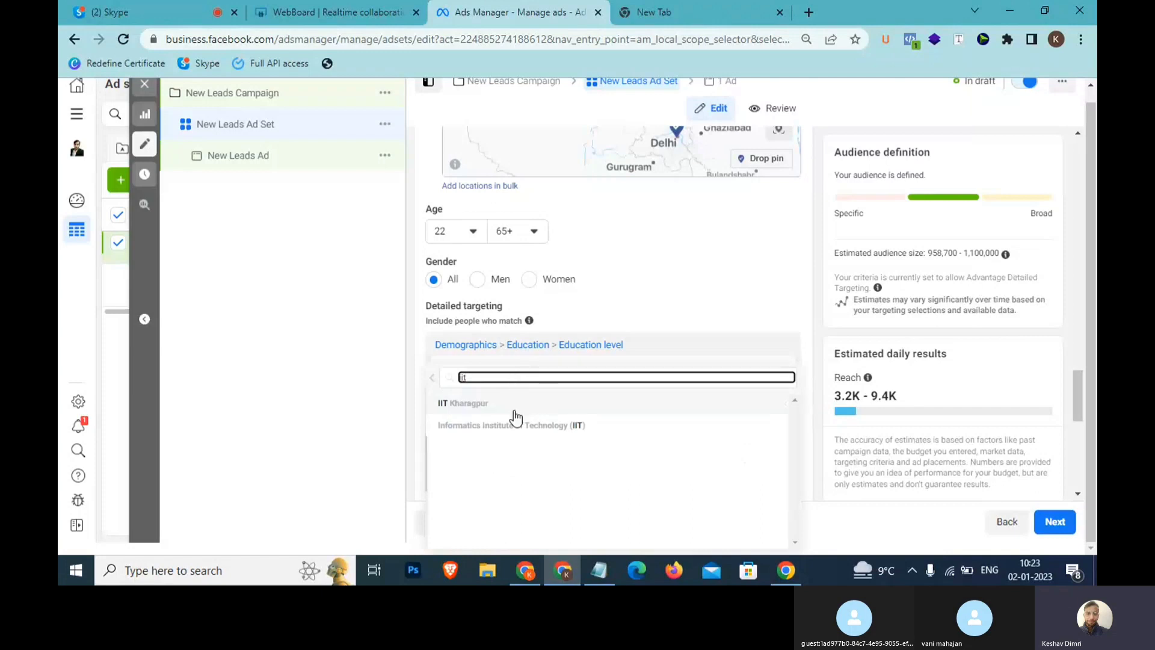
mouse_move(516, 415)
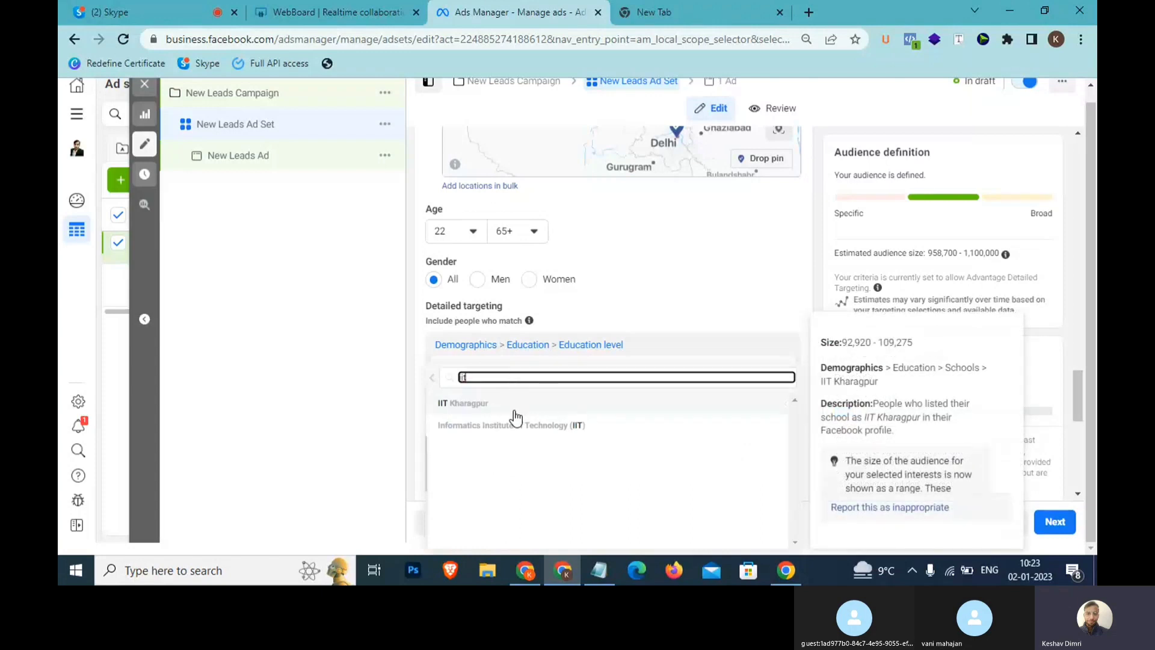
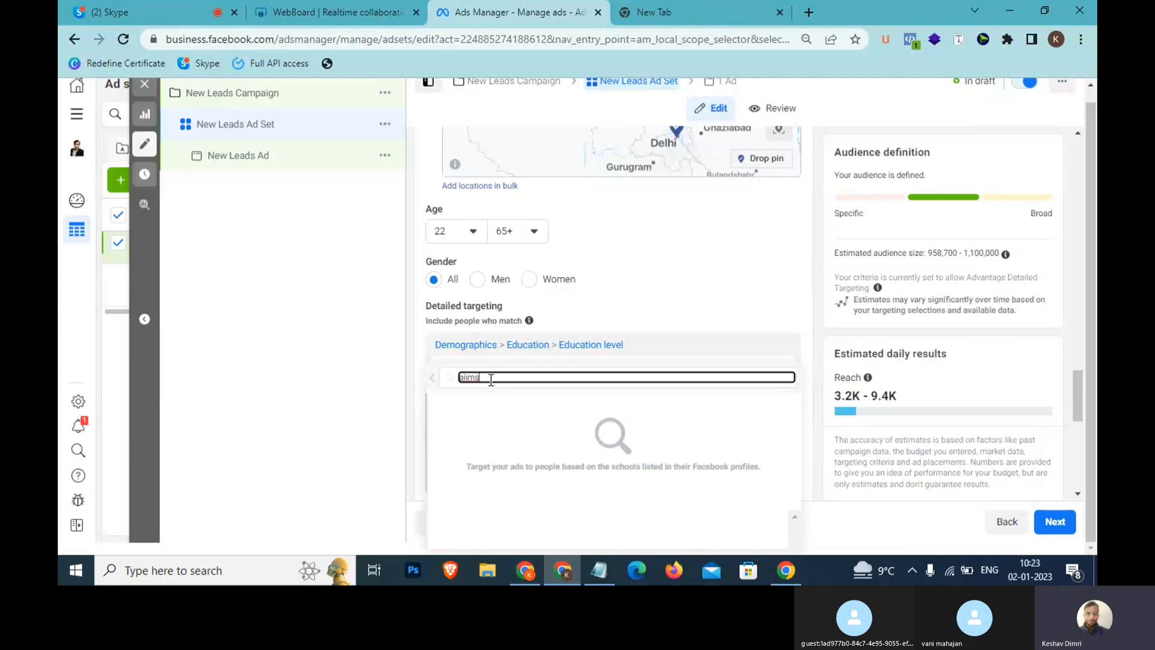
- Replace the "aiims" school search with "iit" and close the targeting list
key("ctrl+a")
type("iit")
left_click(415, 377)
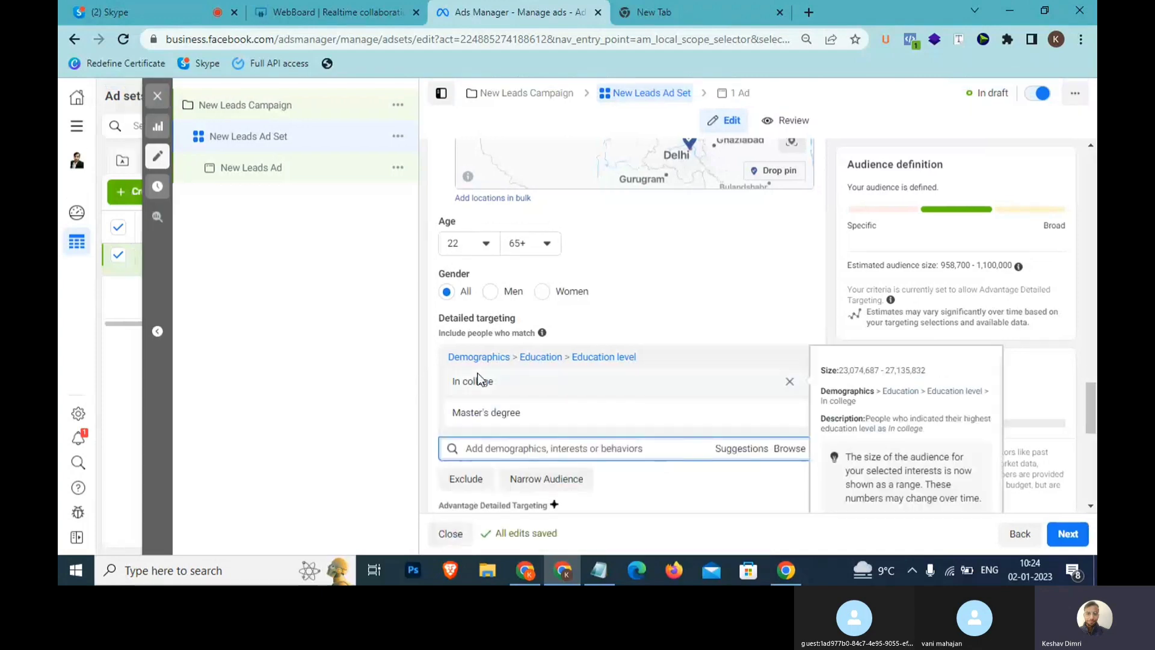
- Browse the detailed targeting options to Demographics > Education > Schools and open the school search
left_click(746, 448)
left_click(785, 448)
scroll(672, 441, "down", 1)
scroll(669, 436, "down", 2)
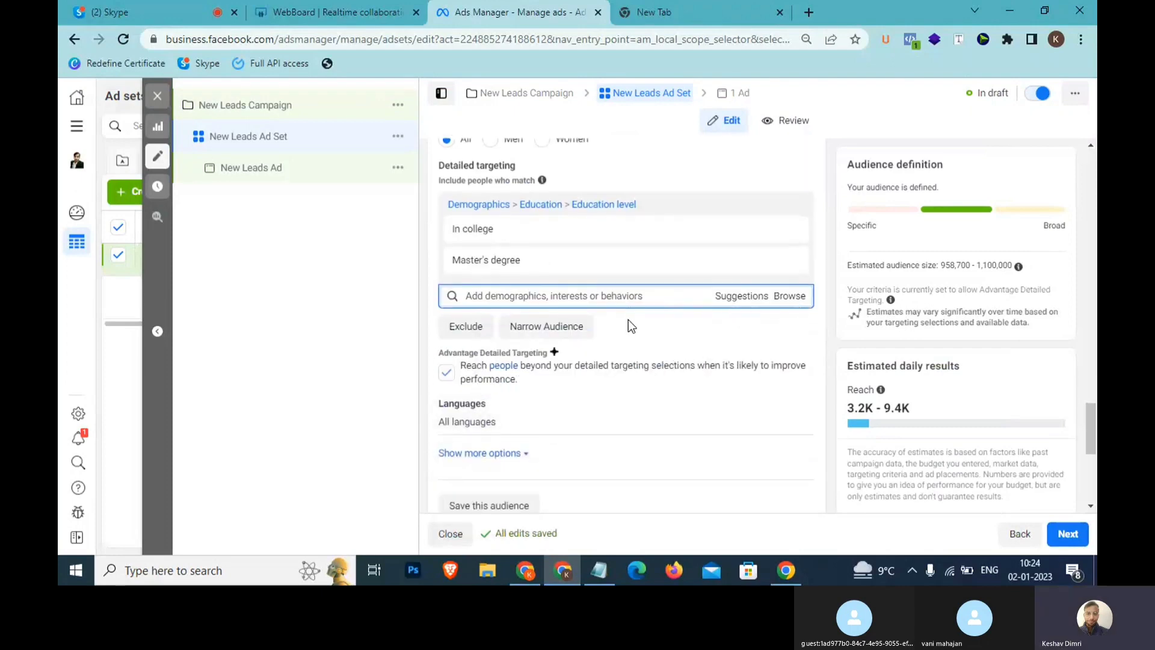
left_click(793, 299)
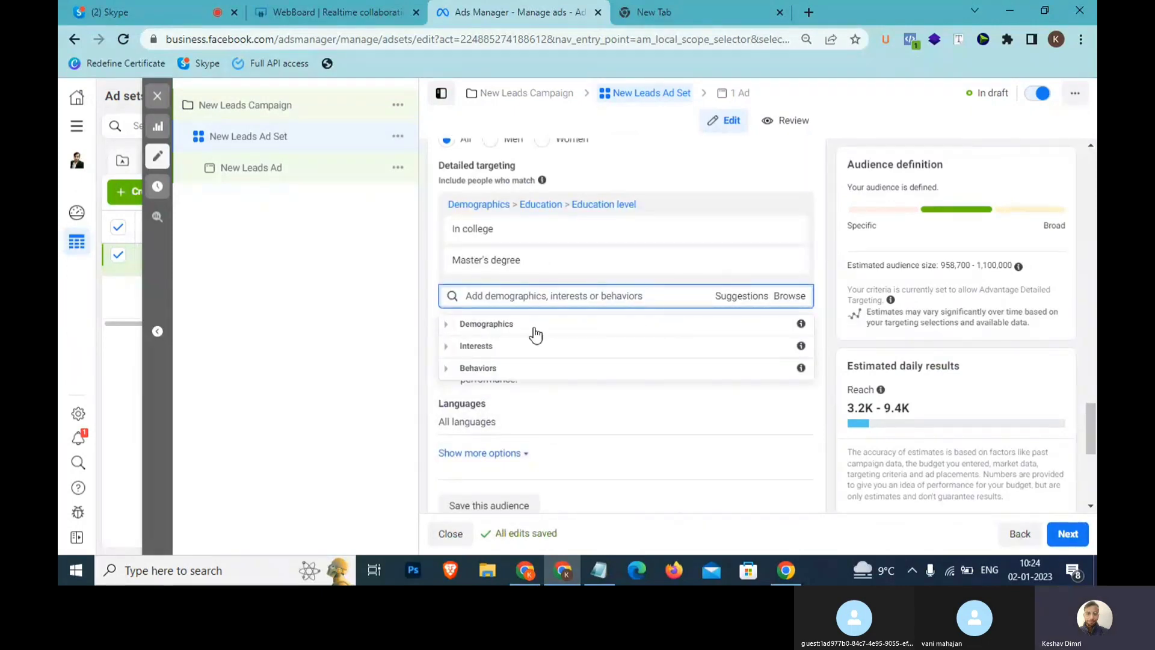
left_click(452, 328)
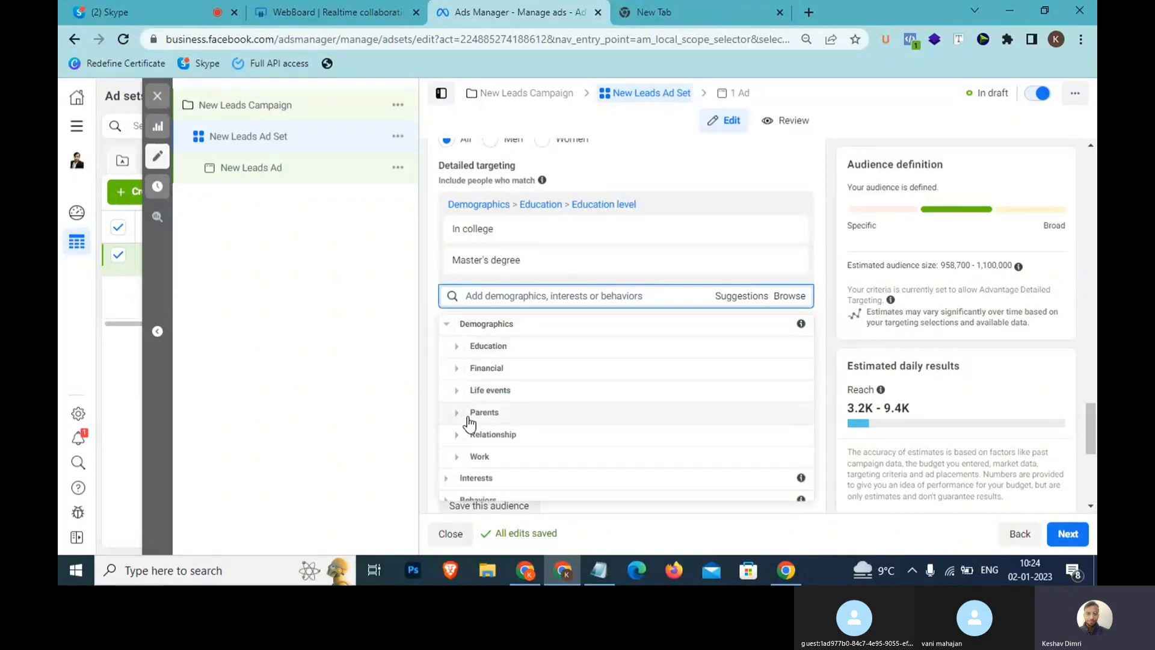
left_click(460, 348)
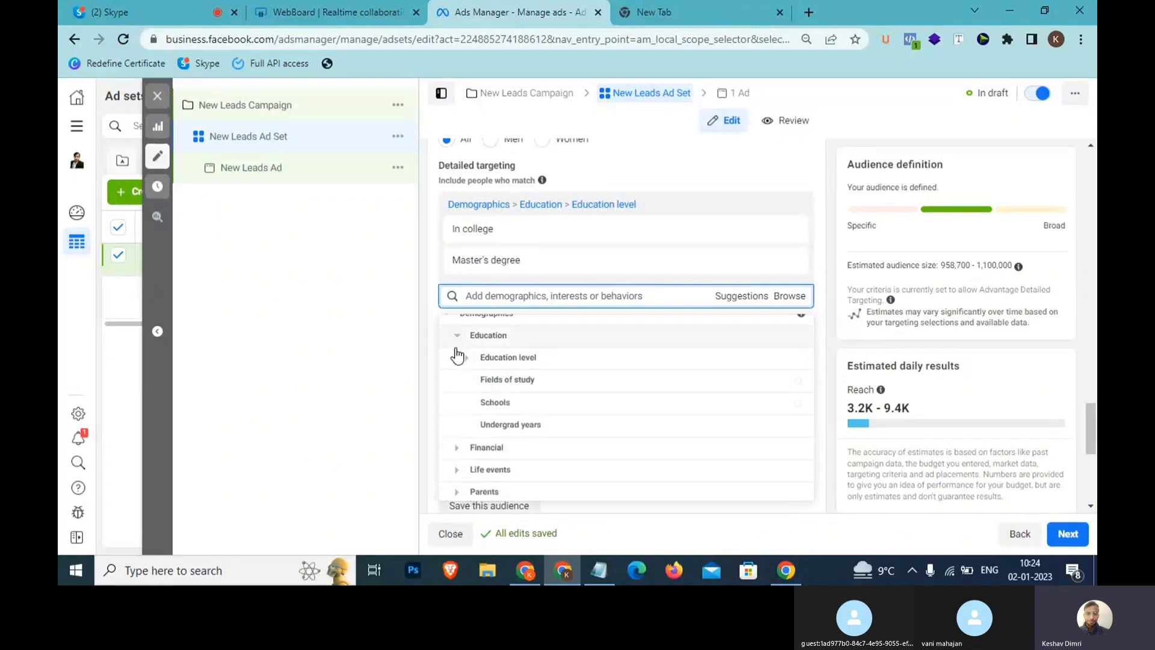
left_click(502, 392)
left_click(527, 330)
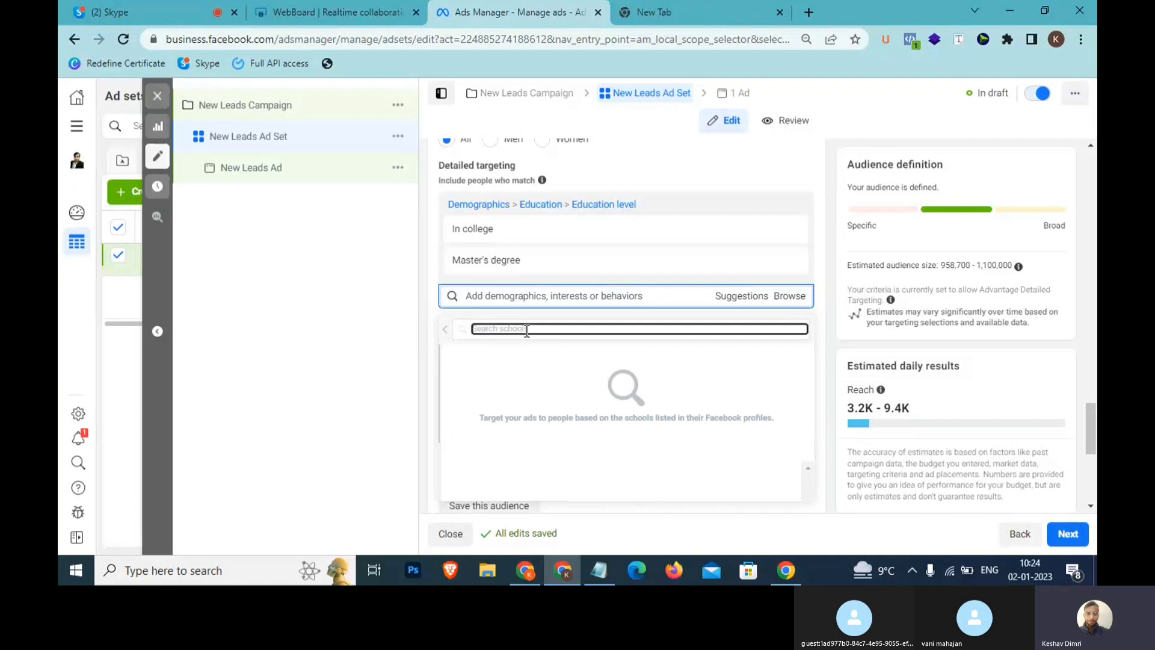
- Search the schools for "iit delhi", and then reduce the search to "iit"
type("iit delhi")
double_click(527, 331)
left_click(527, 334)
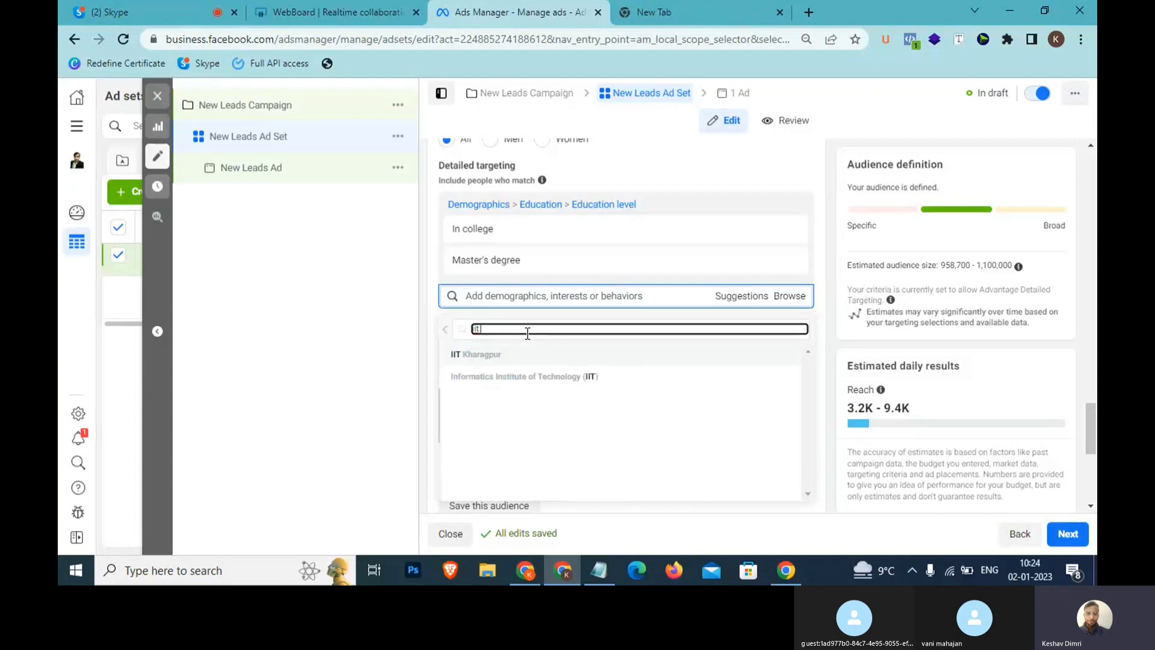
- Search all demographics, interests and behaviors for "iit delhi" instead of only the schools
left_click(537, 299)
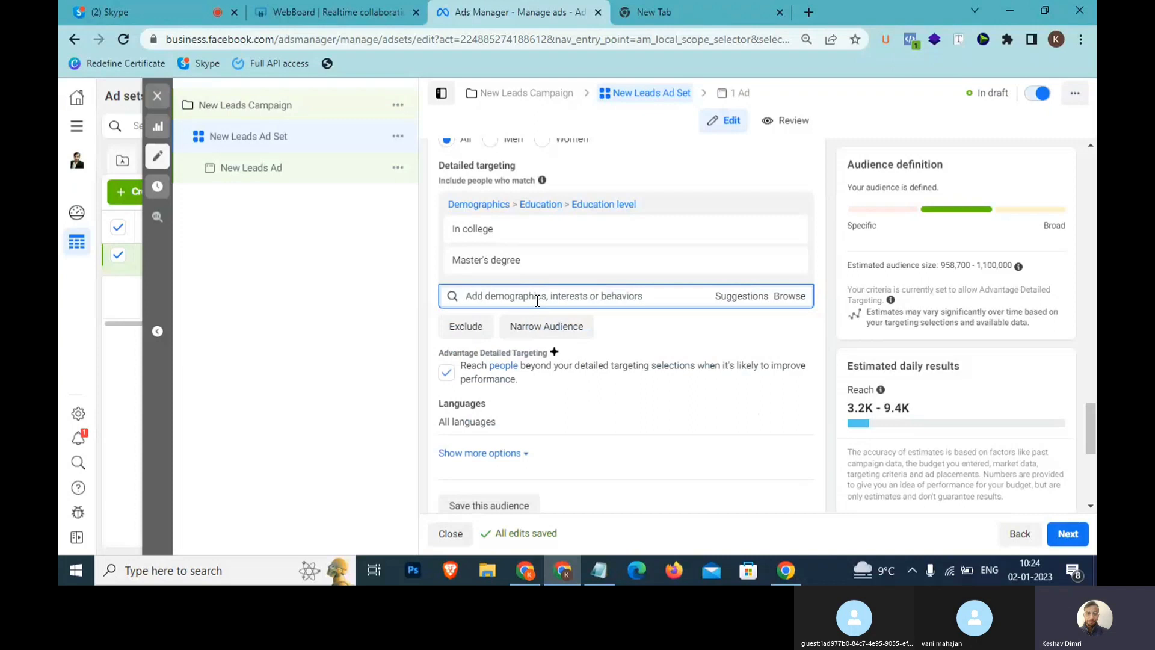
type("in")
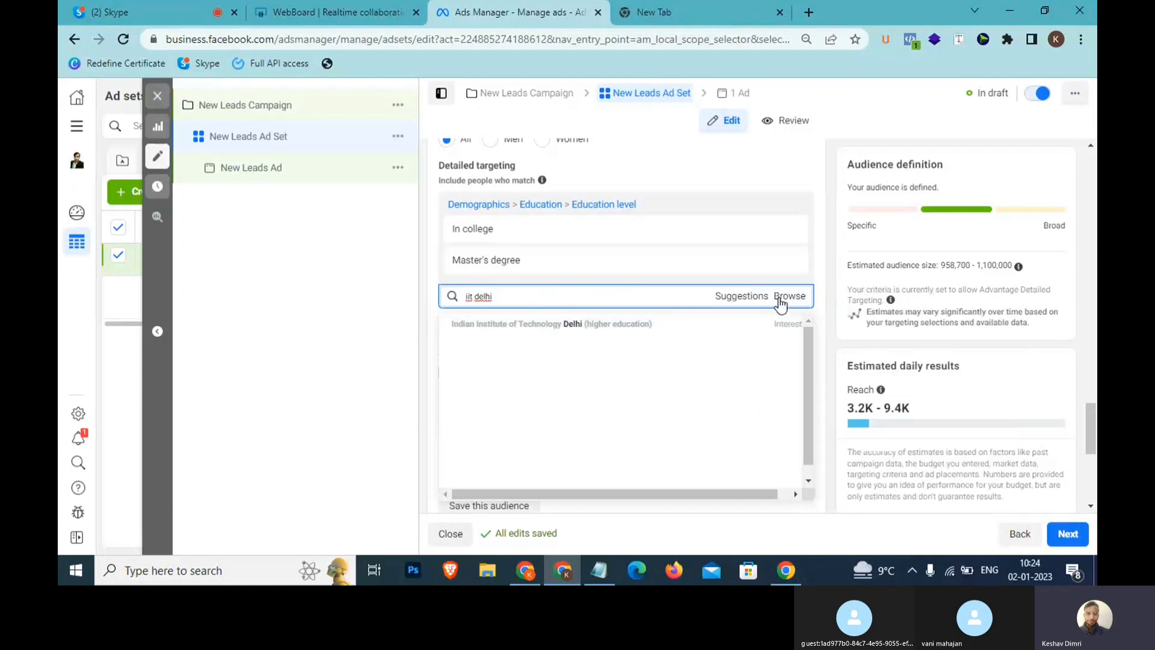
- Switch to Notepad and add the line "IIT Delhi (Demographic)" a few lines below "Field"
left_click(598, 570)
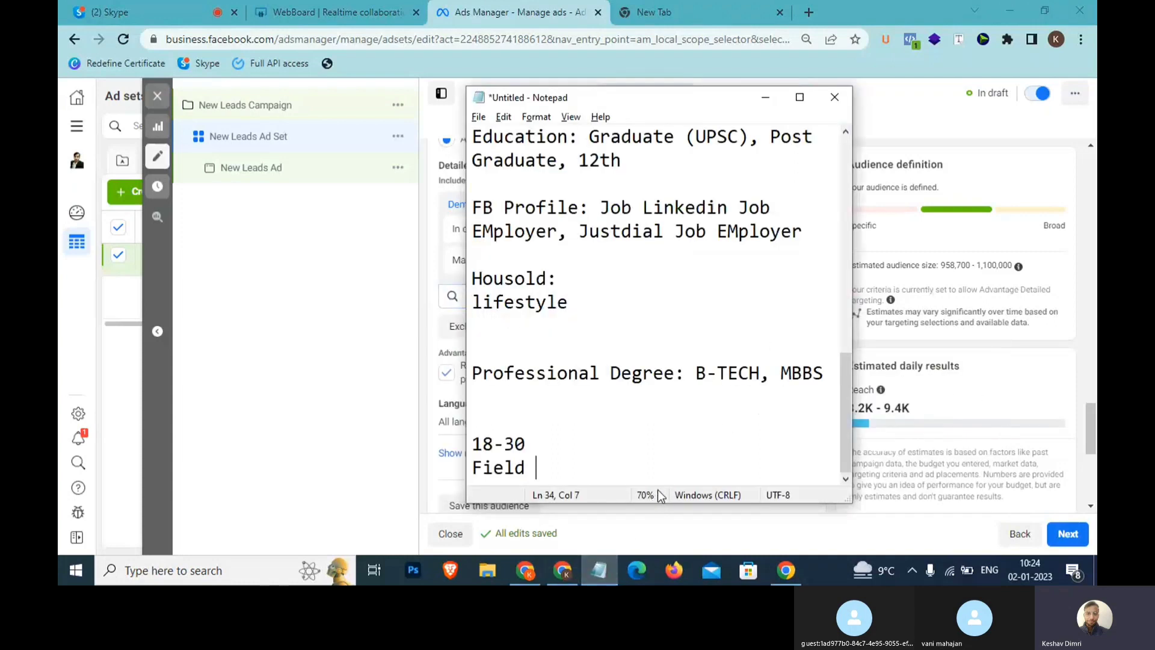
key("Return")
key("Return")
key("Return")
type("IIT")
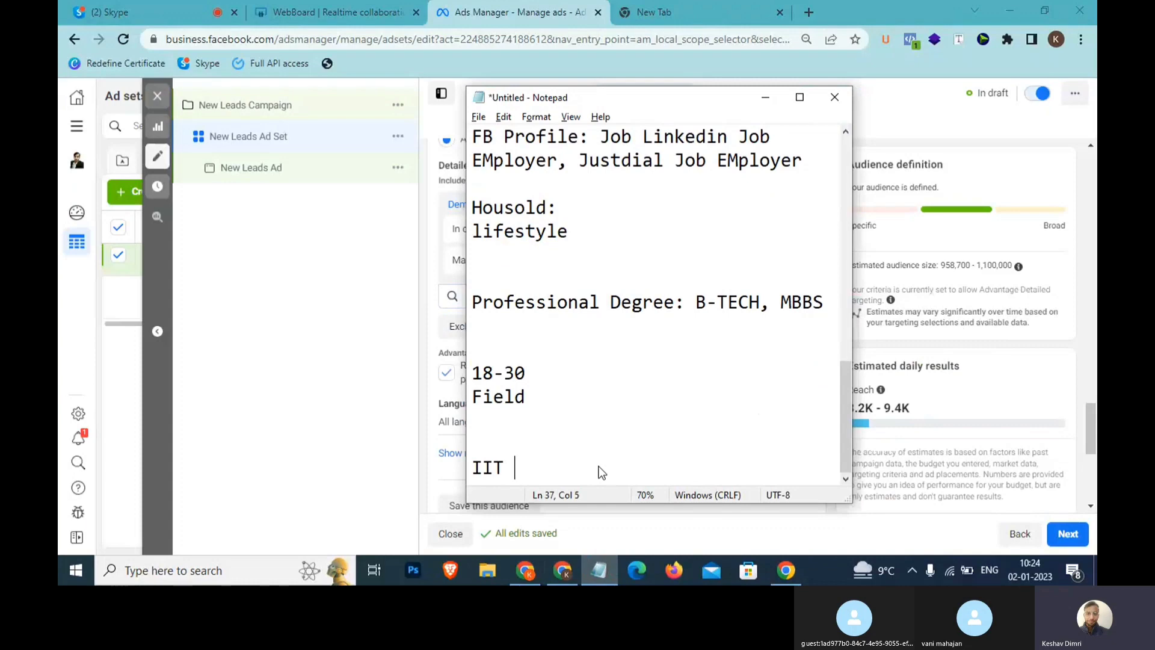
type(" Delhi (Demographi")
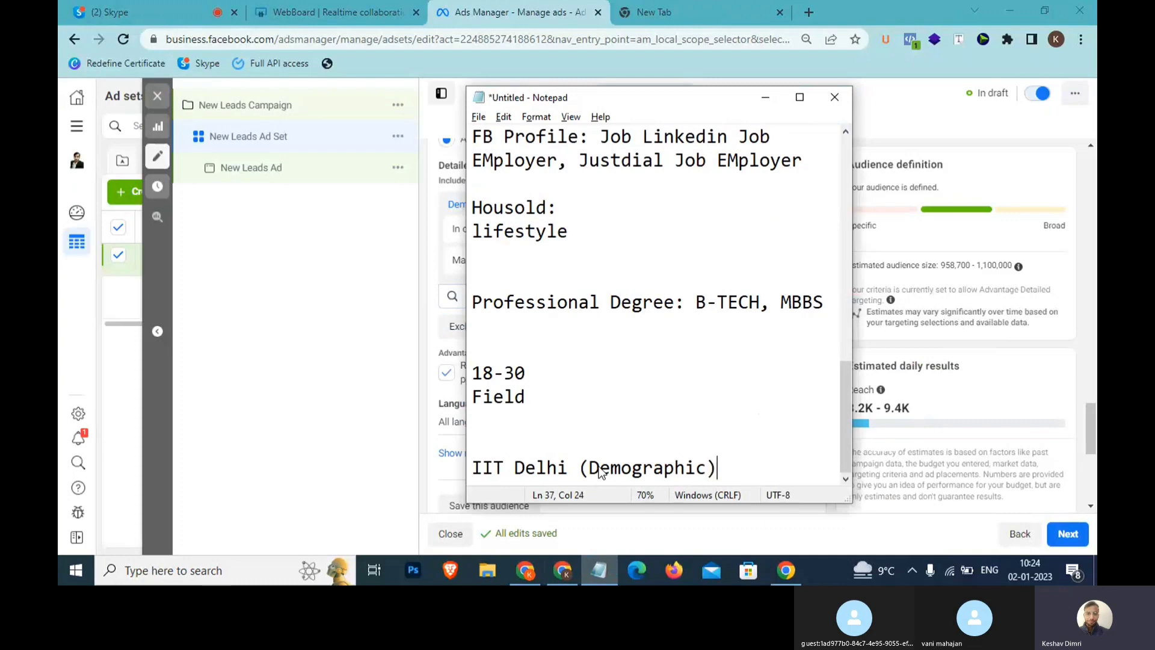
type("c)")
key("Return")
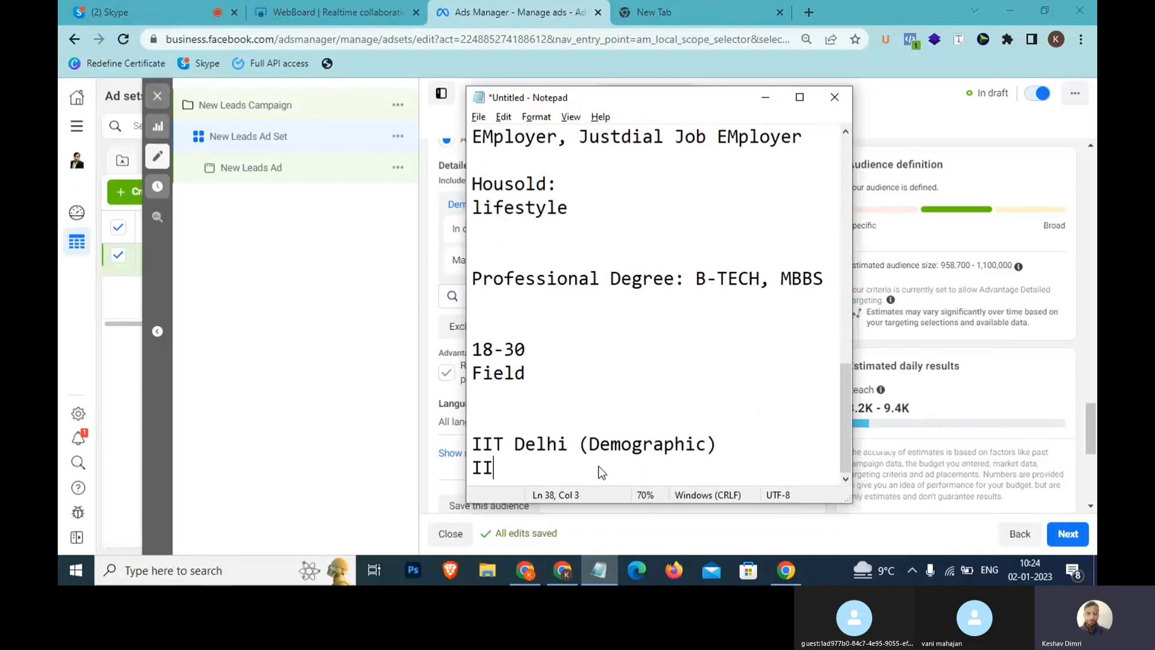
- Add the line "IIT Delhi (Interest)" directly below "IIT Delhi (Demographic)" with blank lines after it, and highlight the two entries
type("IIT Delhi ")
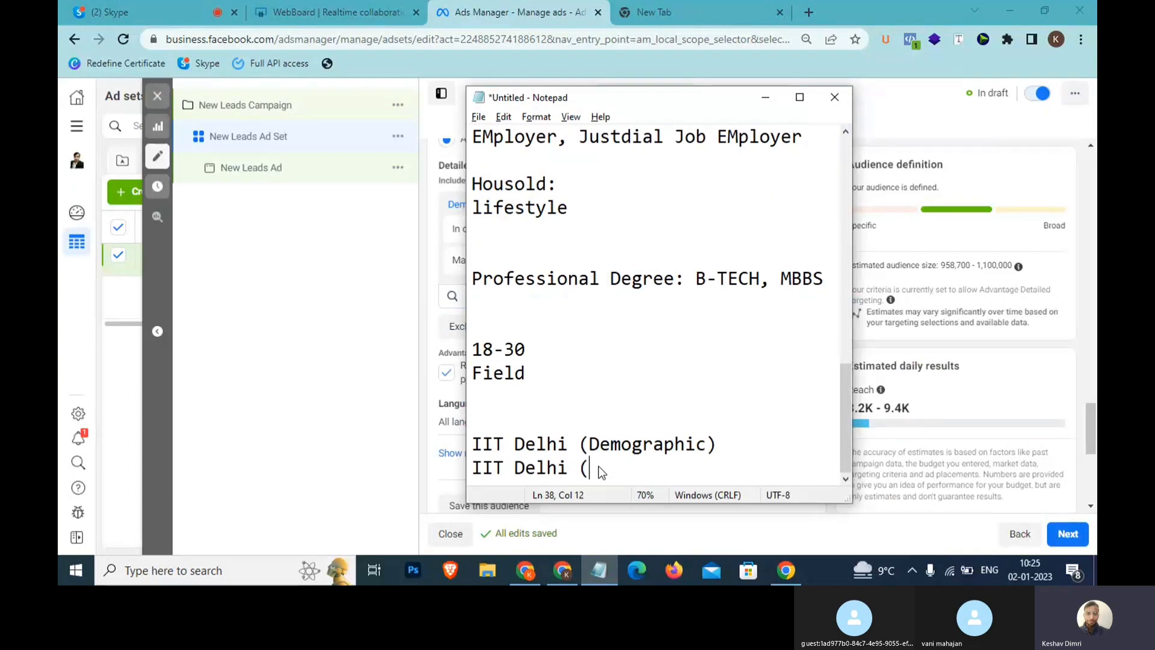
type("(Interets]]\\\\\\")
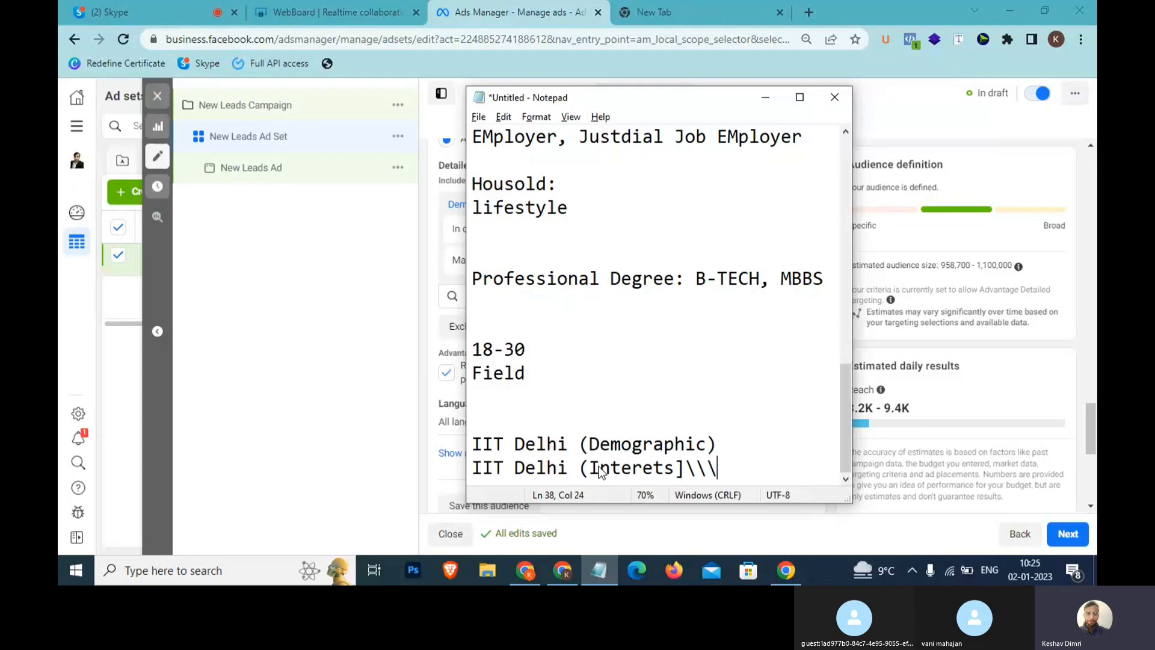
key("BackSpace")
key("BackSpace")
key("BackSpace")
key("BackSpace")
type("st)")
key("Return")
key("Return")
key("Return")
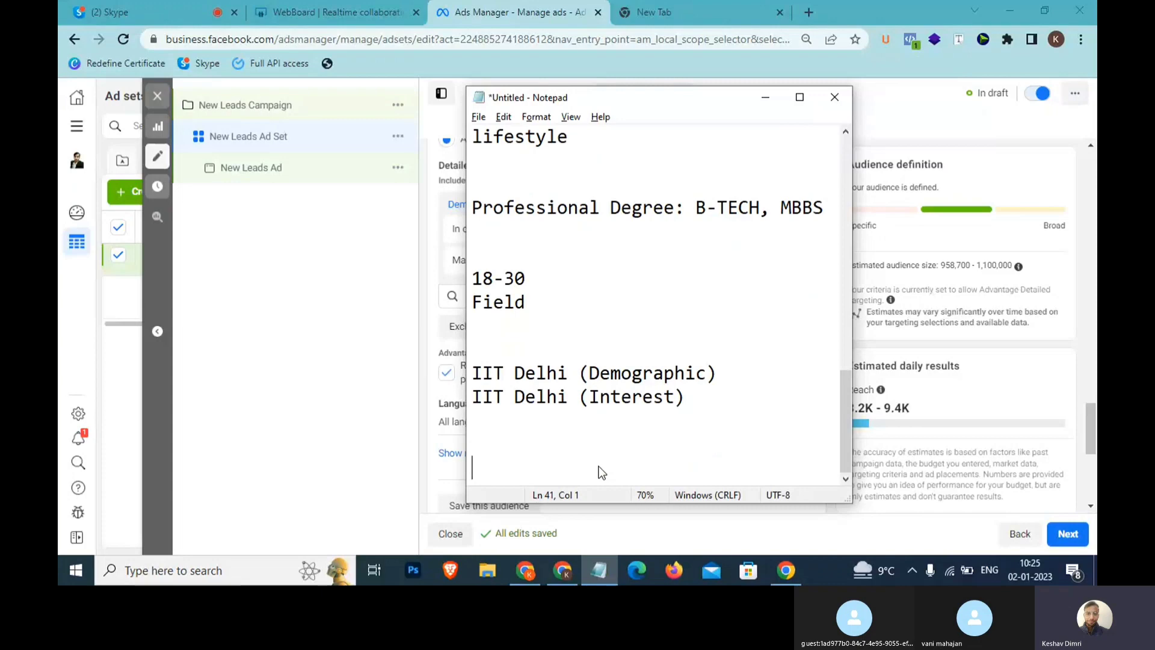
left_click_drag(708, 403, 474, 374)
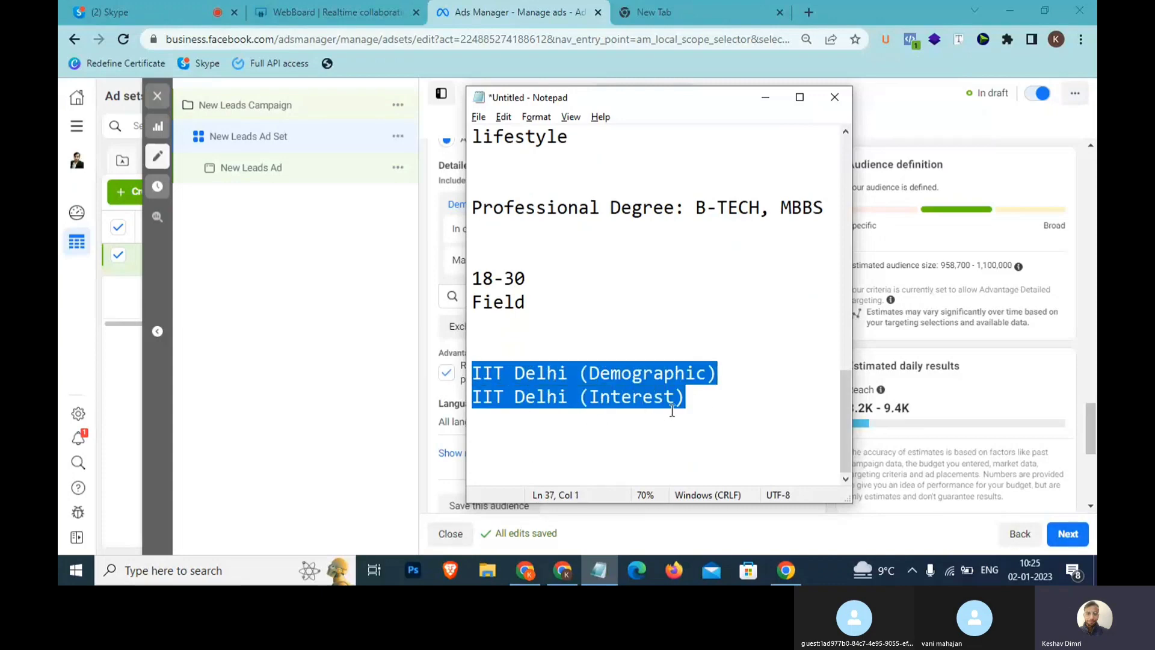
left_click_drag(691, 402, 504, 402)
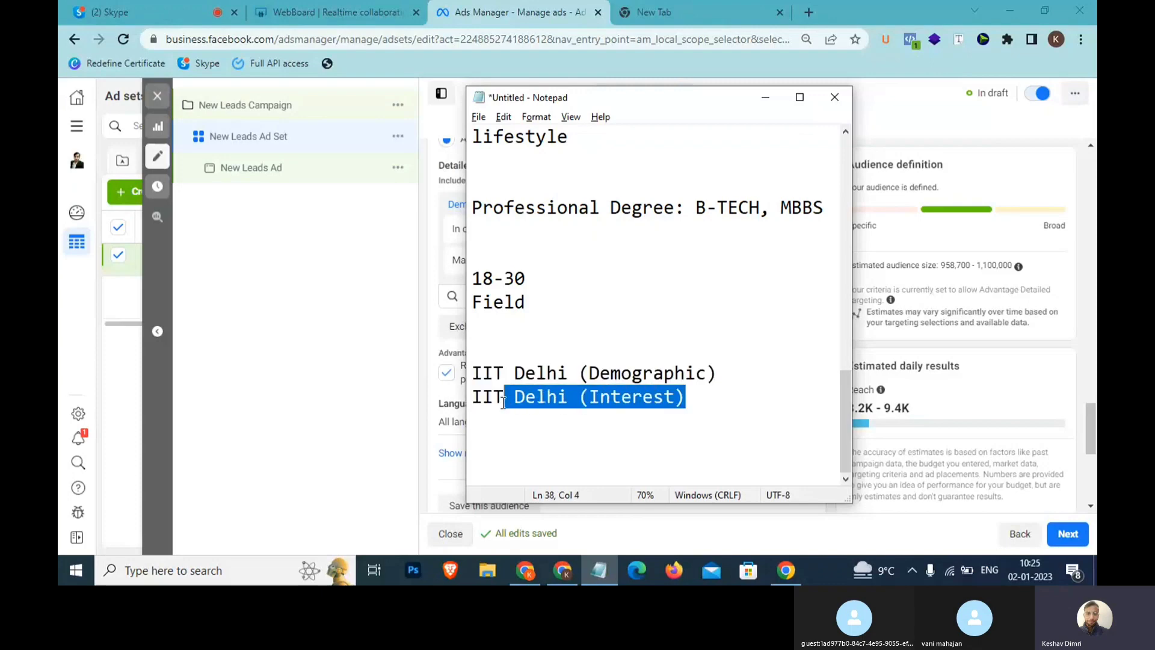
- Switch to the whiteboard, clear the old sketch and handwrite "IIT Delhi" inside a large box
left_click(301, 12)
left_click(80, 218)
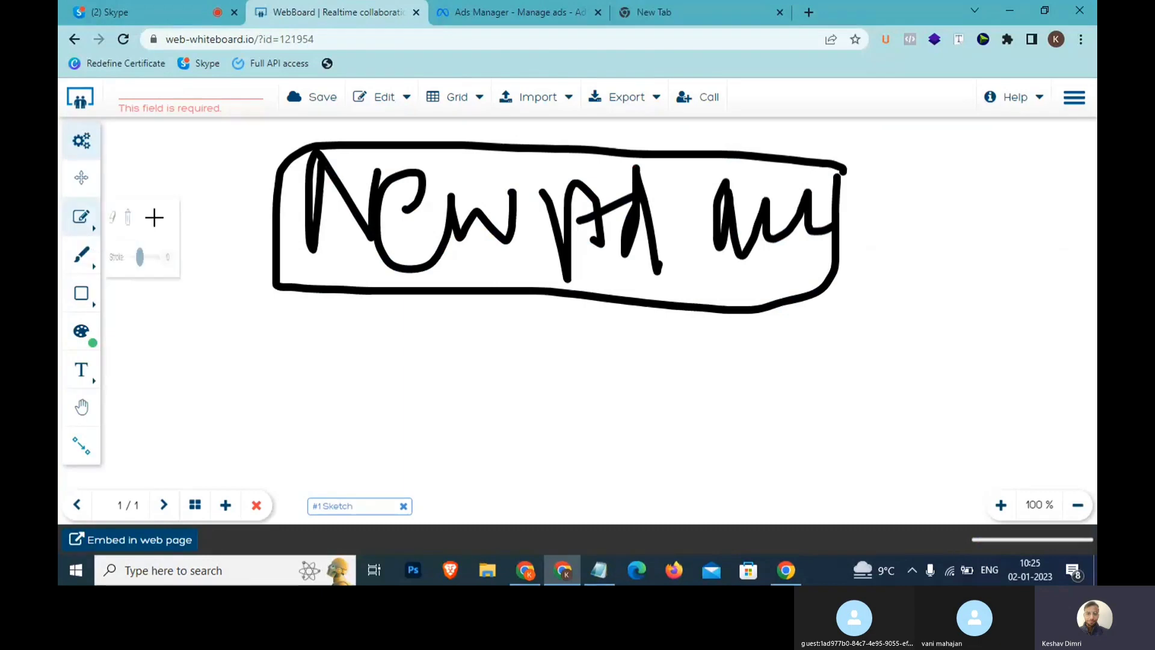
left_click(162, 217)
left_click(528, 357)
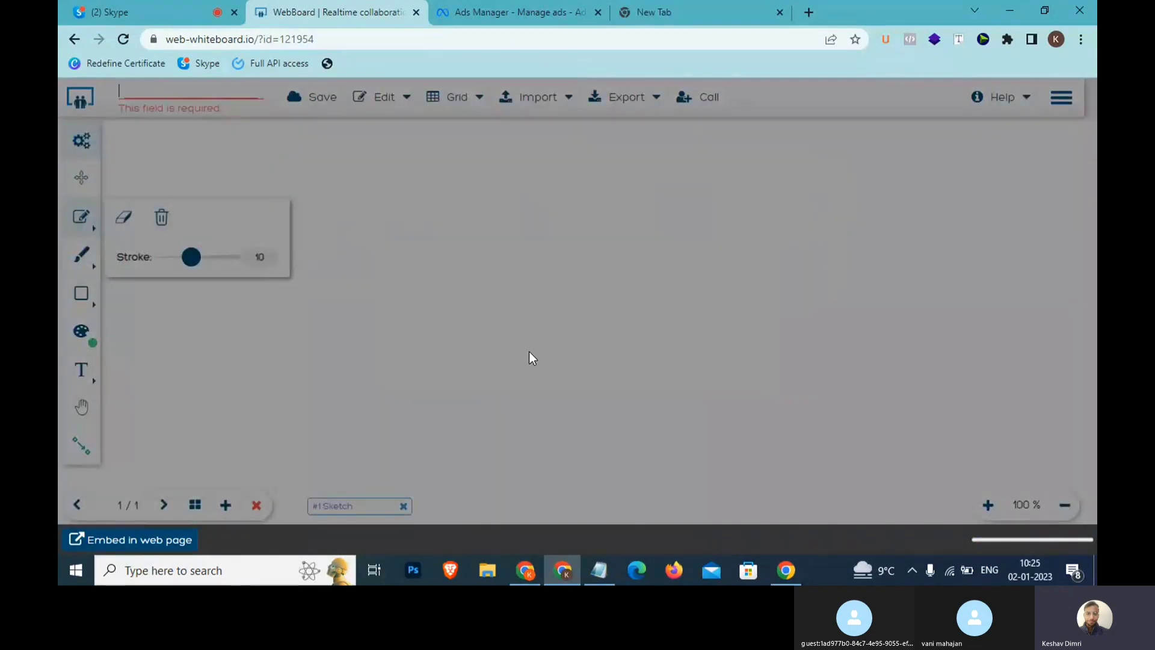
mouse_move(232, 157)
left_mouse_down()
mouse_move(245, 238)
mouse_move(278, 251)
left_mouse_up()
left_click_drag(294, 167, 349, 155)
mouse_move(326, 160)
left_mouse_down()
mouse_move(326, 170)
mouse_move(477, 168)
mouse_move(413, 255)
left_mouse_up()
left_click_drag(428, 194, 461, 264)
mouse_move(519, 229)
left_mouse_down()
mouse_move(587, 164)
mouse_move(650, 250)
mouse_move(740, 181)
left_mouse_up()
left_click(735, 152)
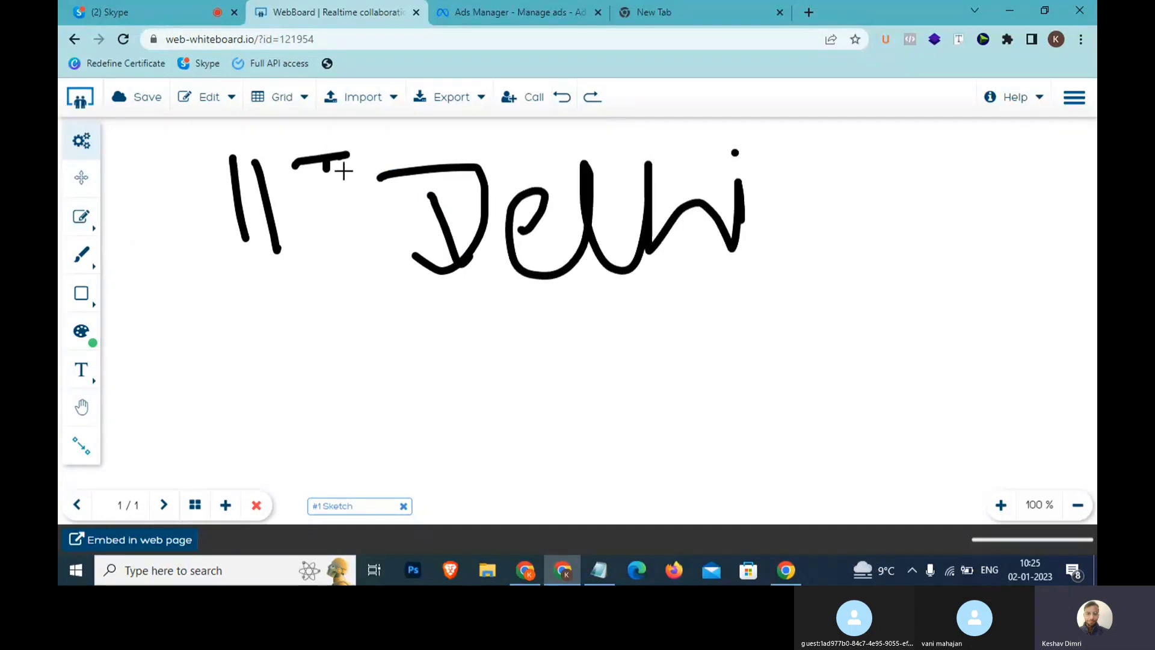
left_click_drag(335, 160, 360, 228)
mouse_move(780, 133)
left_mouse_down()
mouse_move(245, 148)
mouse_move(361, 340)
mouse_move(794, 163)
mouse_move(785, 128)
left_mouse_up()
- Draw a short line below the "IIT Delhi" box and handwrite 35 and 50 beneath it, separated by vertical bars
left_click_drag(527, 359, 527, 399)
left_click_drag(469, 421, 460, 490)
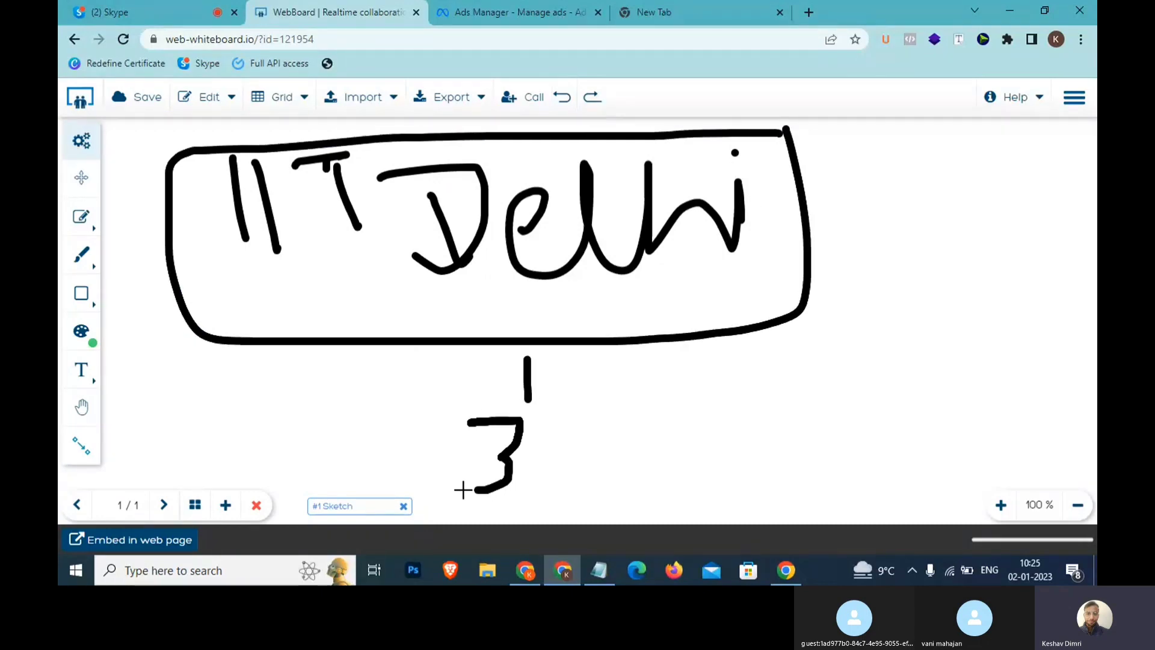
mouse_move(593, 402)
left_mouse_down()
mouse_move(562, 409)
mouse_move(592, 477)
left_mouse_up()
left_click_drag(659, 364, 659, 457)
mouse_move(739, 361)
left_mouse_down()
mouse_move(711, 366)
mouse_move(737, 454)
mouse_move(703, 471)
left_mouse_up()
mouse_move(789, 398)
left_mouse_down()
mouse_move(779, 407)
mouse_move(788, 399)
left_mouse_up()
left_click(841, 338)
left_click_drag(840, 337, 833, 493)
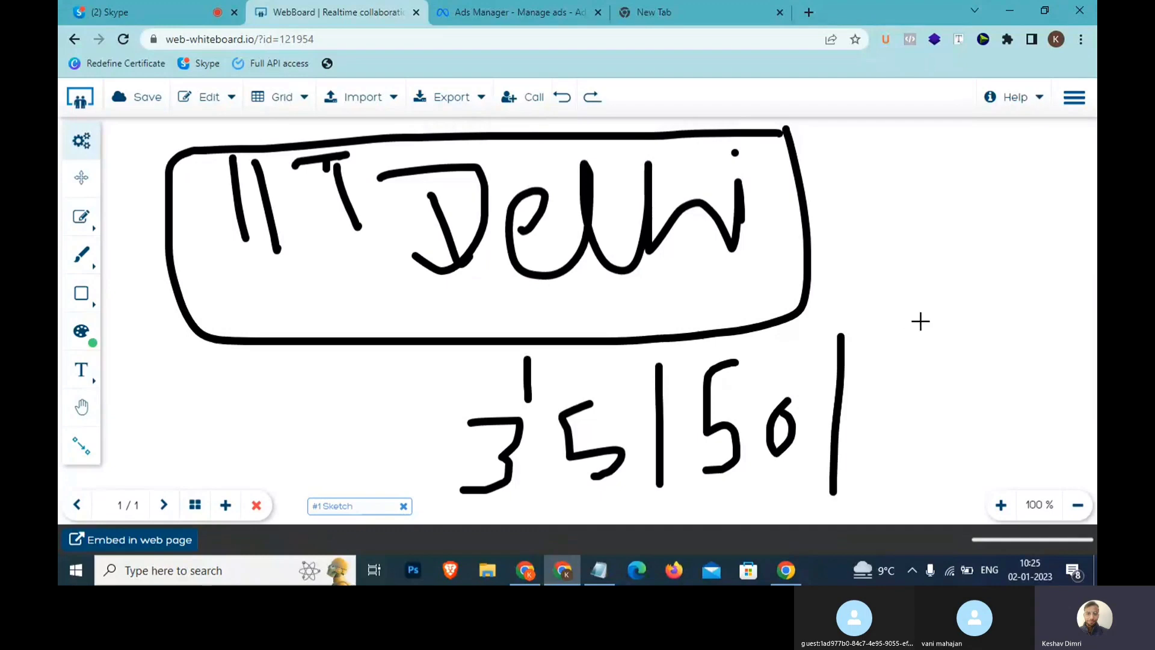
- Handwrite 18 after the other numbers and draw an arrow from it up to the boxed word "Interest"
left_click_drag(917, 320, 945, 424)
left_click_drag(969, 332, 966, 344)
left_click_drag(899, 327, 895, 254)
mouse_move(919, 171)
left_mouse_down()
mouse_move(903, 171)
mouse_move(933, 201)
mouse_move(1000, 175)
mouse_move(1013, 208)
mouse_move(1076, 204)
mouse_move(1091, 193)
mouse_move(1084, 163)
mouse_move(875, 169)
mouse_move(998, 240)
mouse_move(1091, 235)
left_mouse_up()
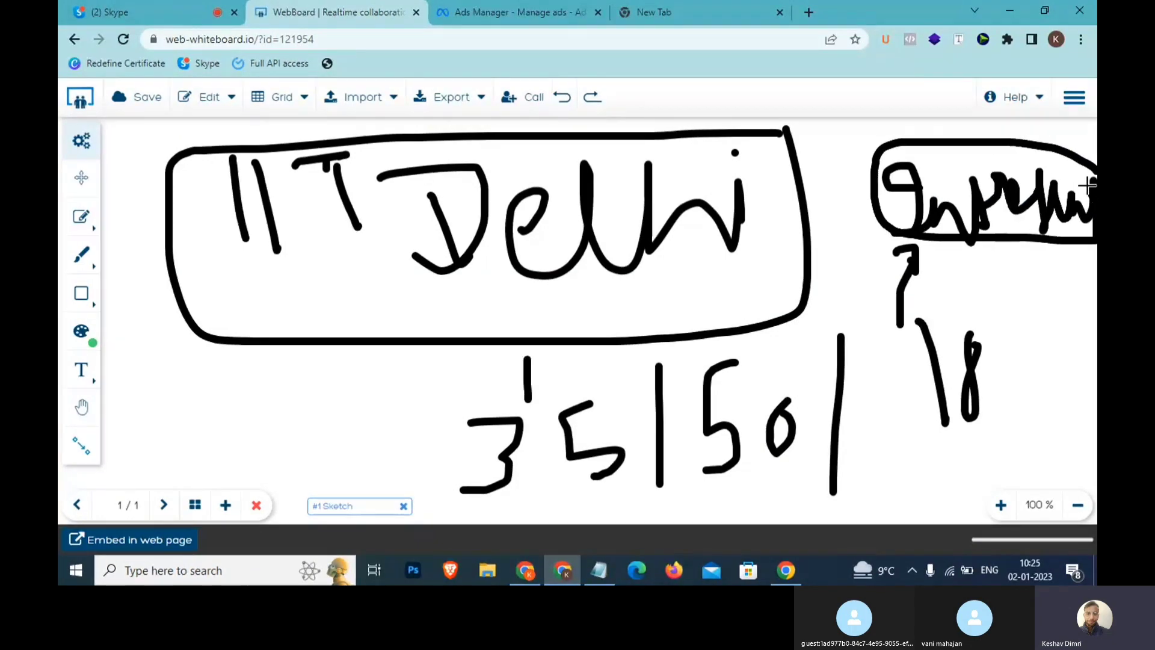
- Clear the whiteboard and handwrite "IIT Delhi" in a box again
left_click(81, 218)
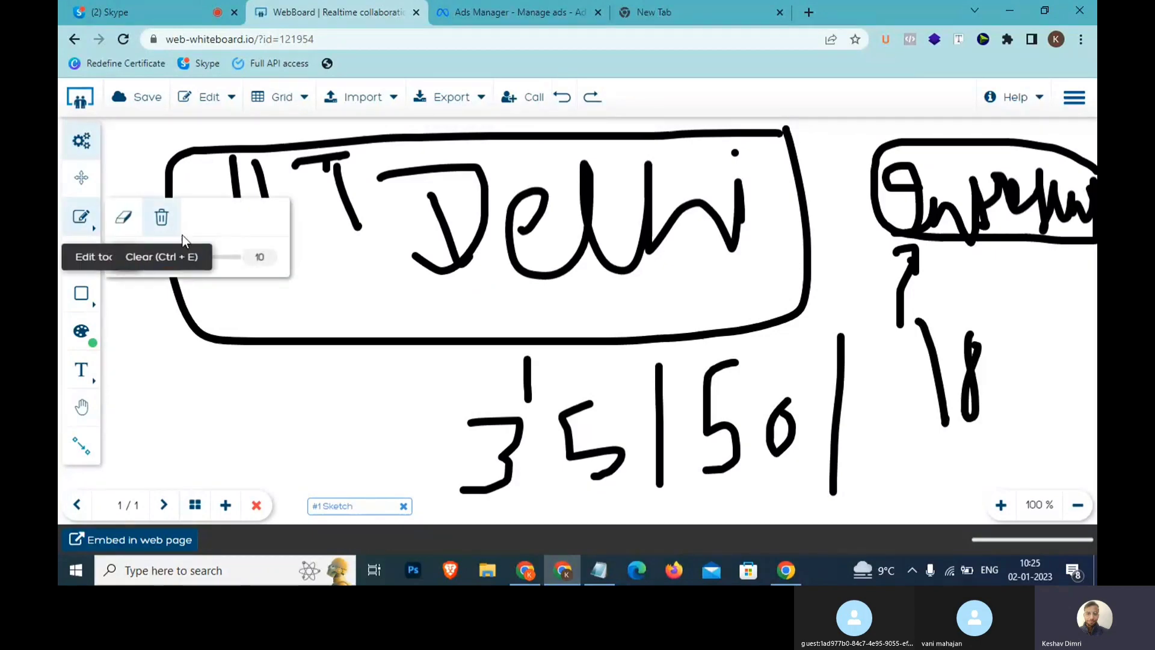
left_click(164, 223)
left_click(532, 355)
mouse_move(242, 159)
left_mouse_down()
mouse_move(248, 219)
mouse_move(285, 213)
left_mouse_up()
mouse_move(298, 168)
left_mouse_down()
mouse_move(339, 158)
mouse_move(343, 228)
left_mouse_up()
mouse_move(383, 171)
left_mouse_down()
mouse_move(404, 193)
mouse_move(514, 236)
left_mouse_up()
mouse_move(521, 178)
left_mouse_down()
mouse_move(570, 233)
mouse_move(589, 206)
left_mouse_up()
left_click(576, 190)
mouse_move(617, 158)
left_mouse_down()
mouse_move(395, 141)
mouse_move(252, 273)
mouse_move(583, 186)
mouse_move(611, 212)
mouse_move(688, 211)
left_mouse_up()
- Complete an arrow from the "IIT Delhi" box to the handwritten word "Demographic" and draw a downward arrow below the box
left_click_drag(649, 191, 702, 244)
mouse_move(723, 172)
left_mouse_down()
mouse_move(750, 234)
mouse_move(804, 247)
mouse_move(837, 216)
mouse_move(897, 237)
mouse_move(913, 267)
left_mouse_up()
mouse_move(918, 212)
left_mouse_down()
mouse_move(927, 240)
mouse_move(945, 223)
mouse_move(977, 264)
mouse_move(1002, 258)
mouse_move(1077, 285)
left_mouse_up()
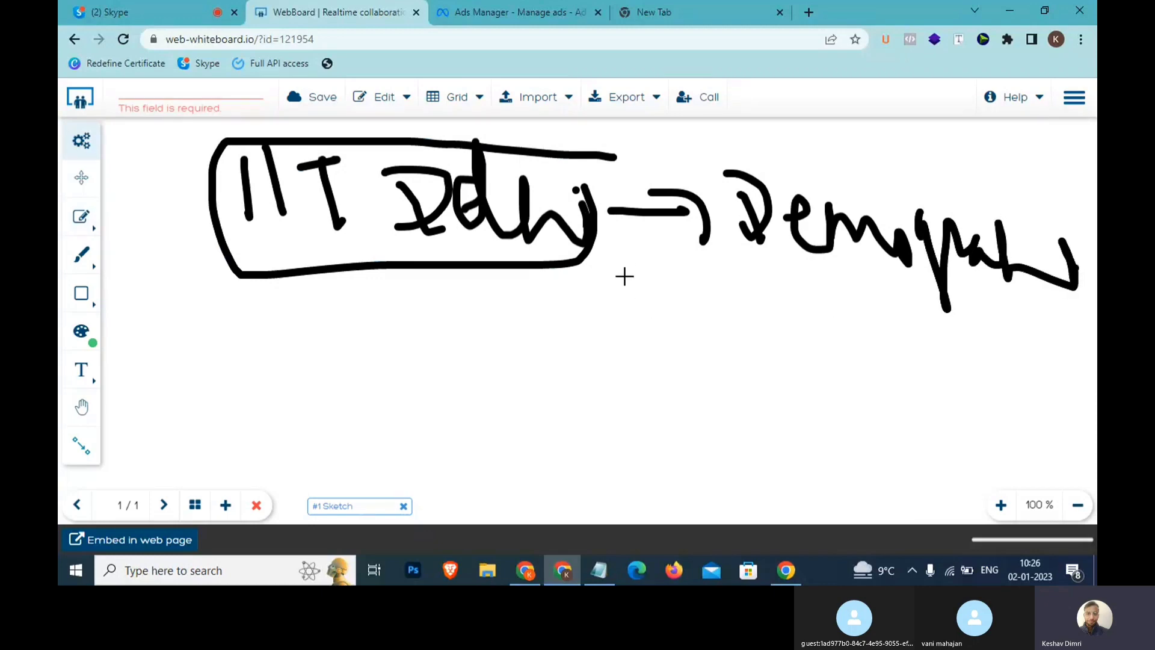
left_click_drag(625, 264, 626, 351)
mouse_move(614, 318)
left_mouse_down()
mouse_move(626, 338)
mouse_move(641, 320)
left_mouse_up()
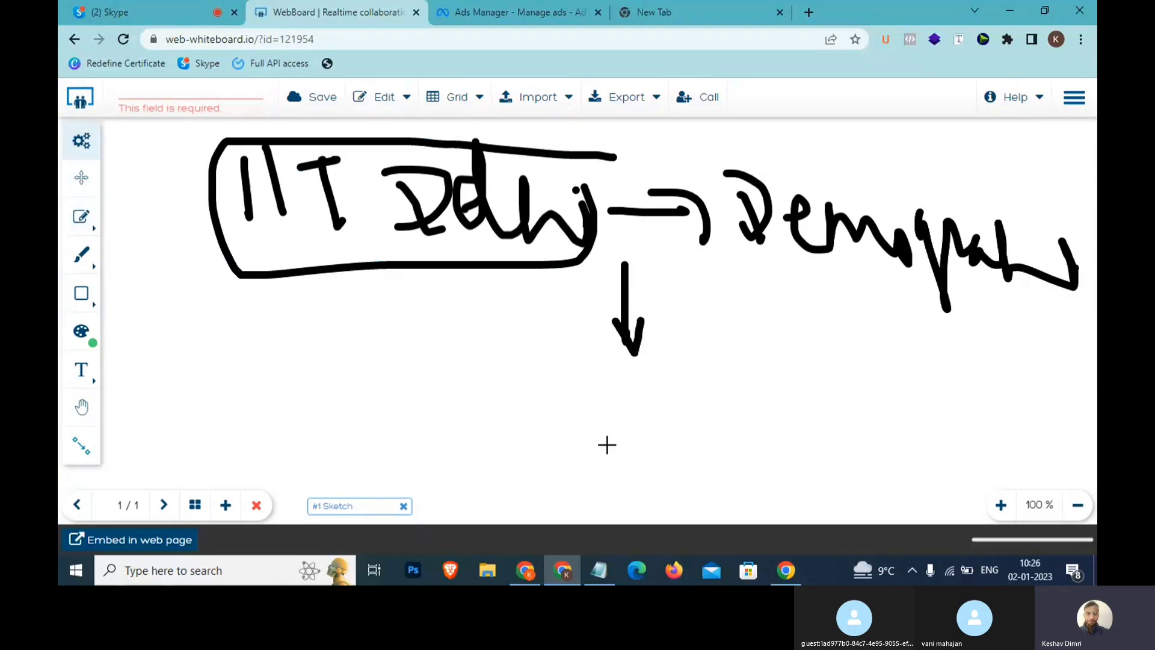
- Switch to Notepad to highlight the line "IIT Delhi (Demographic)", and return to Ads Manager
key("alt+Tab")
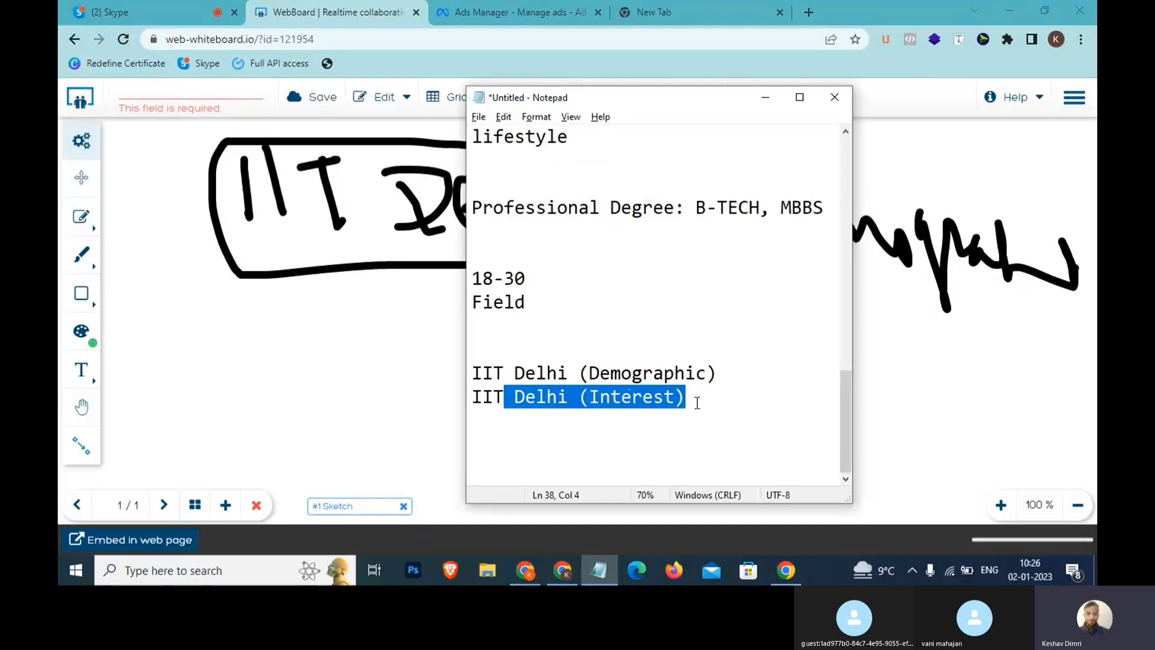
left_click_drag(722, 373, 469, 370)
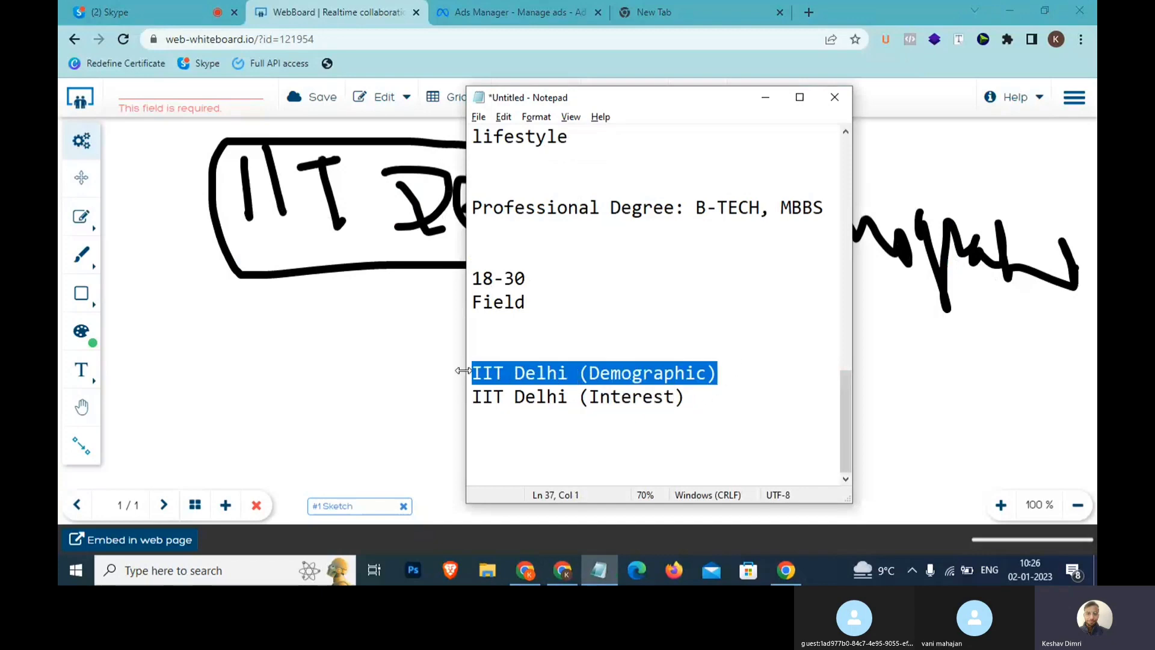
left_click(509, 12)
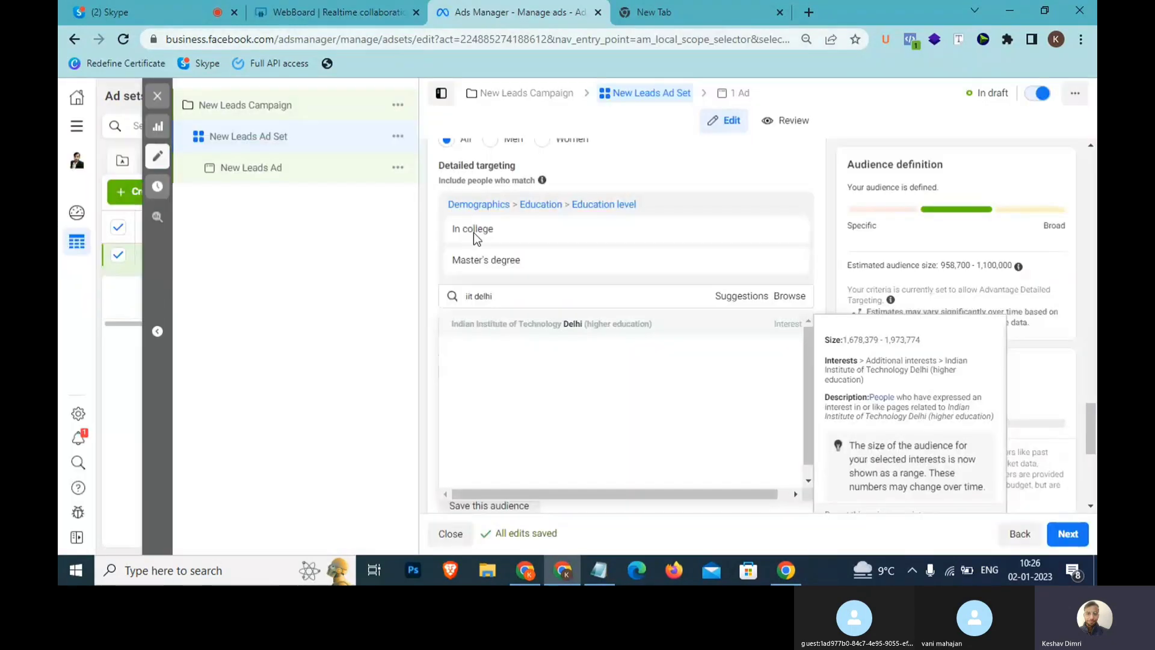
- Search for "iit" under Demographics > Education > Schools and add IIT Kharagpur to the detailed targeting
left_click(799, 302)
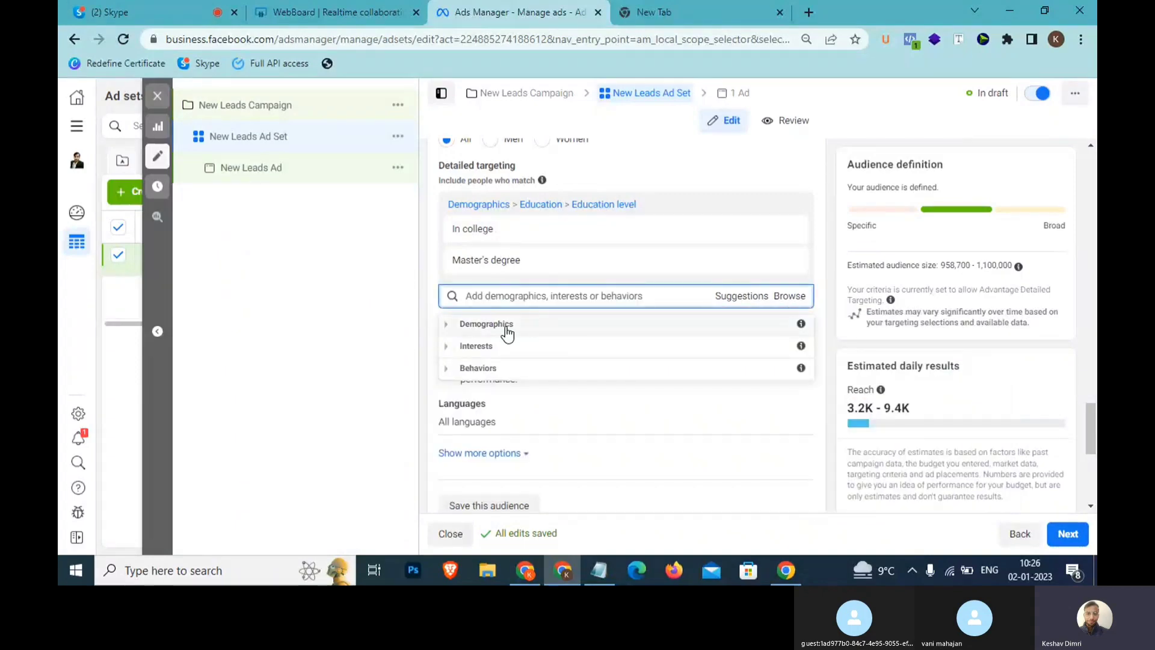
left_click(453, 325)
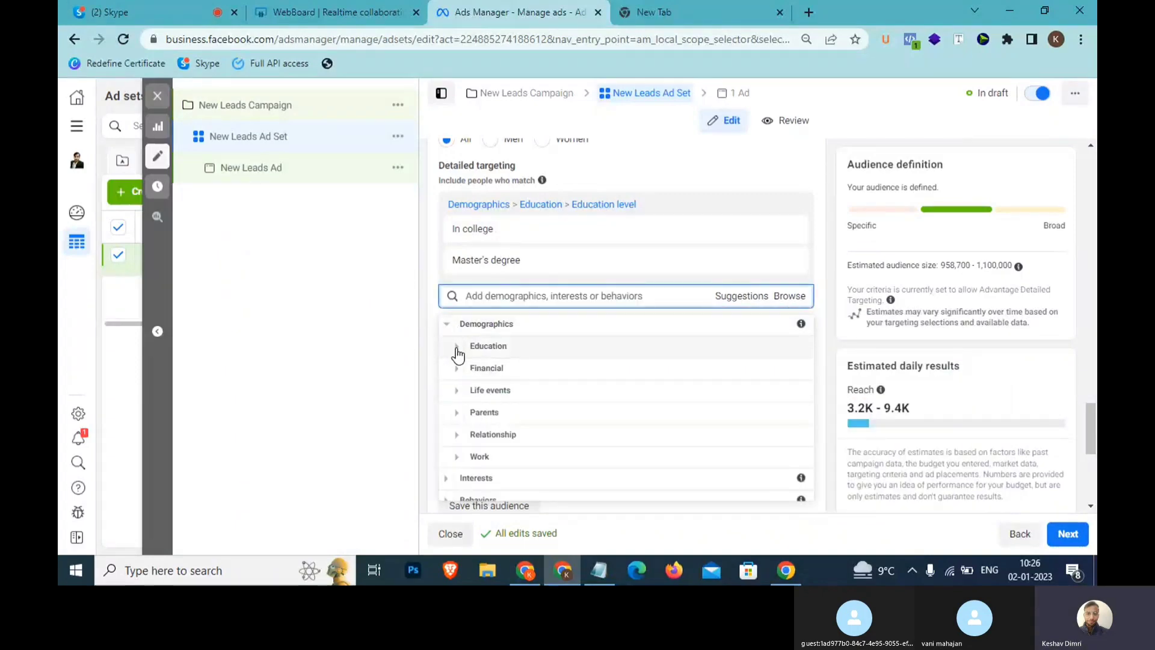
left_click(492, 345)
left_click(506, 393)
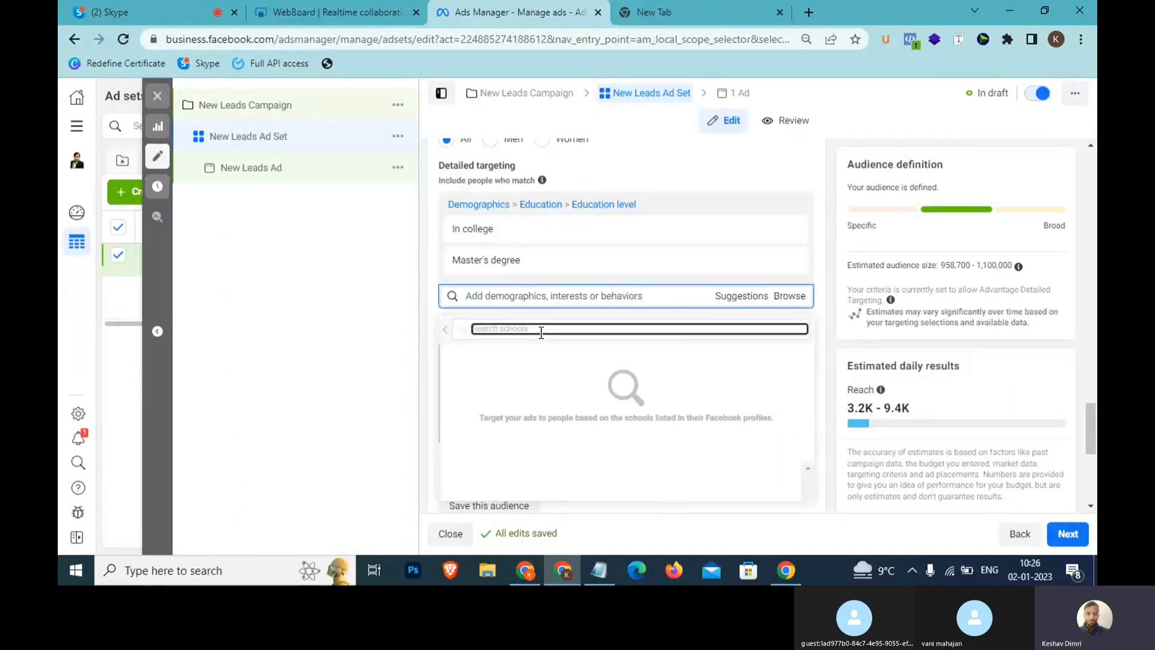
type("IT")
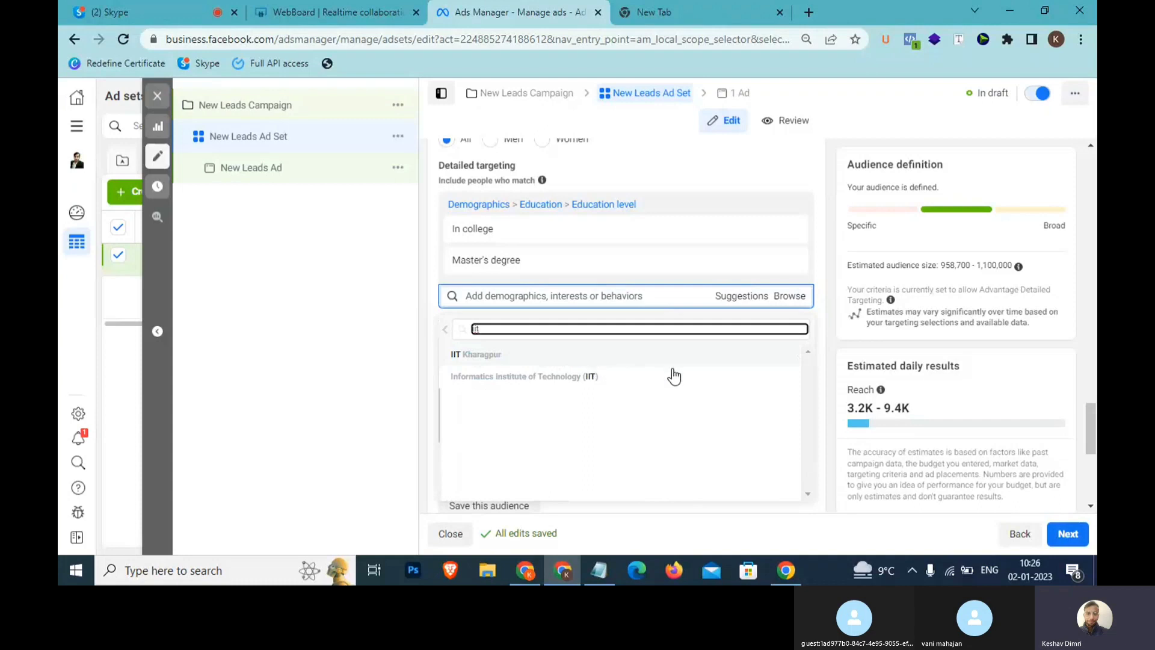
mouse_move(621, 362)
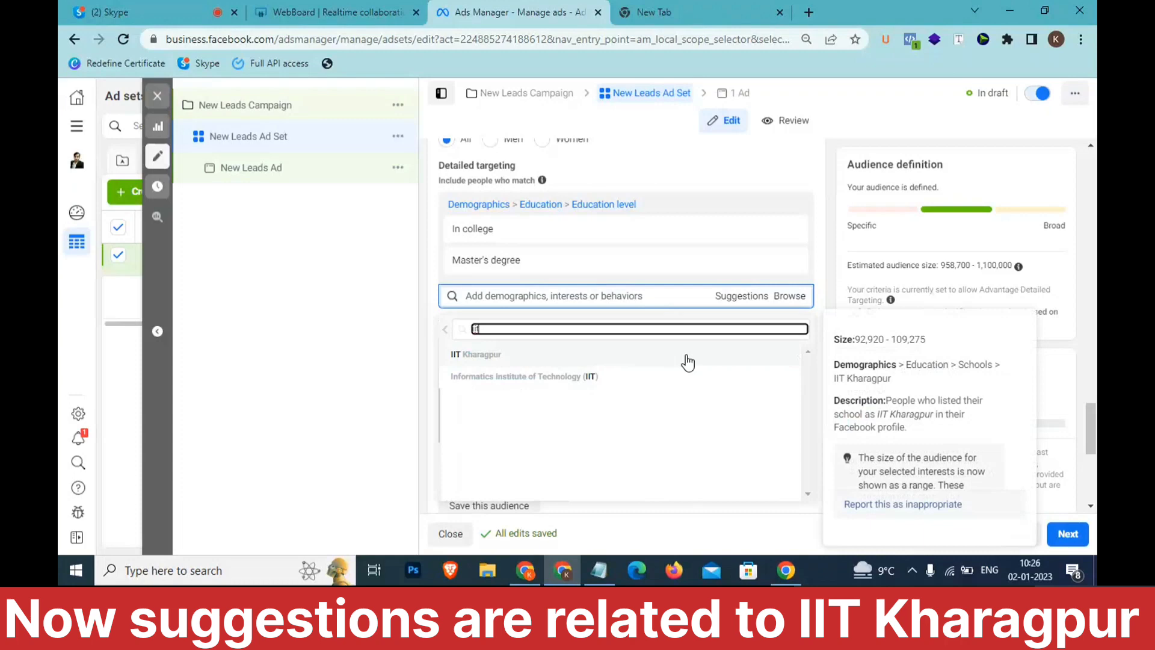
left_click(688, 362)
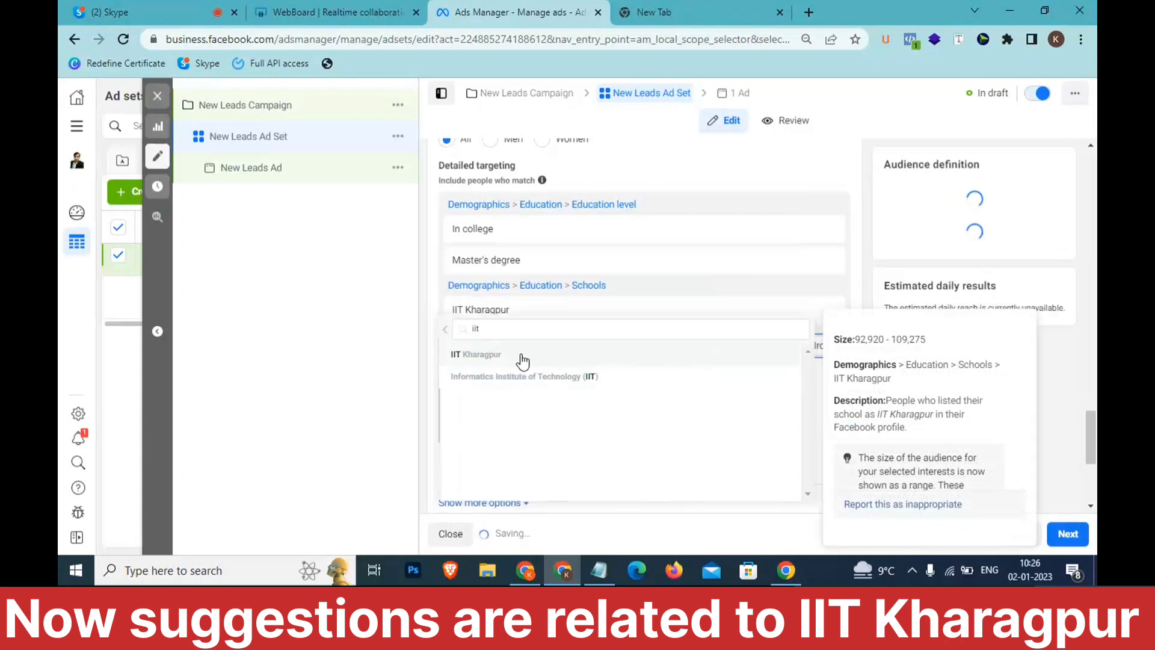
left_click(386, 356)
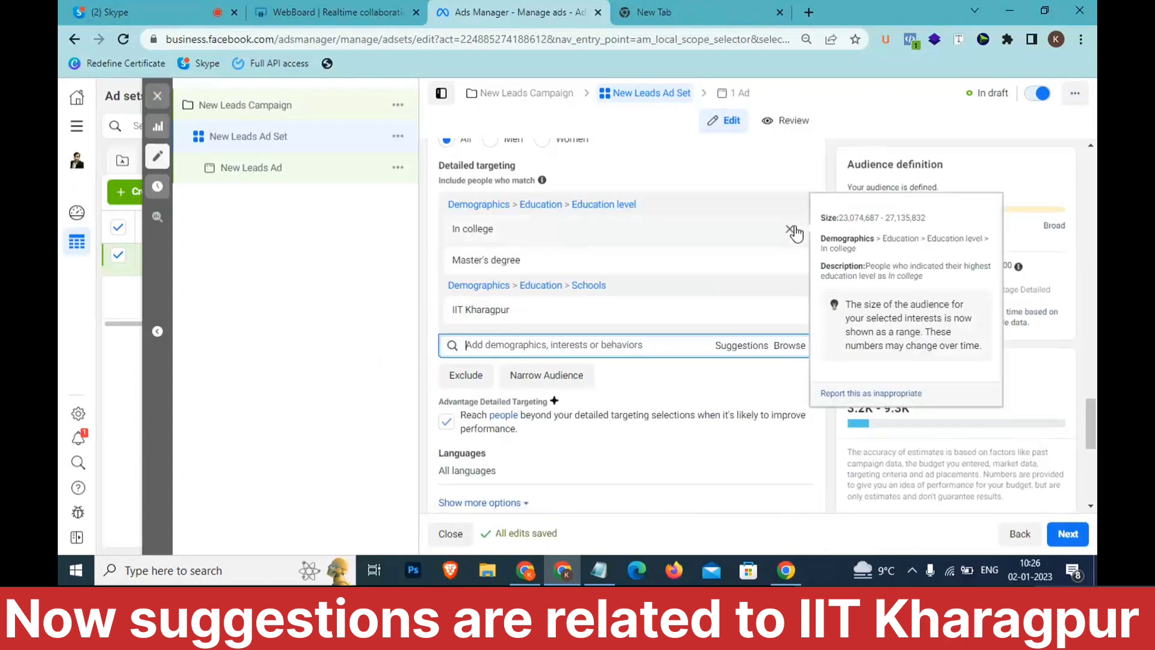
- Remove the education levels In college and Master's degree from the detailed targeting
left_click(790, 230)
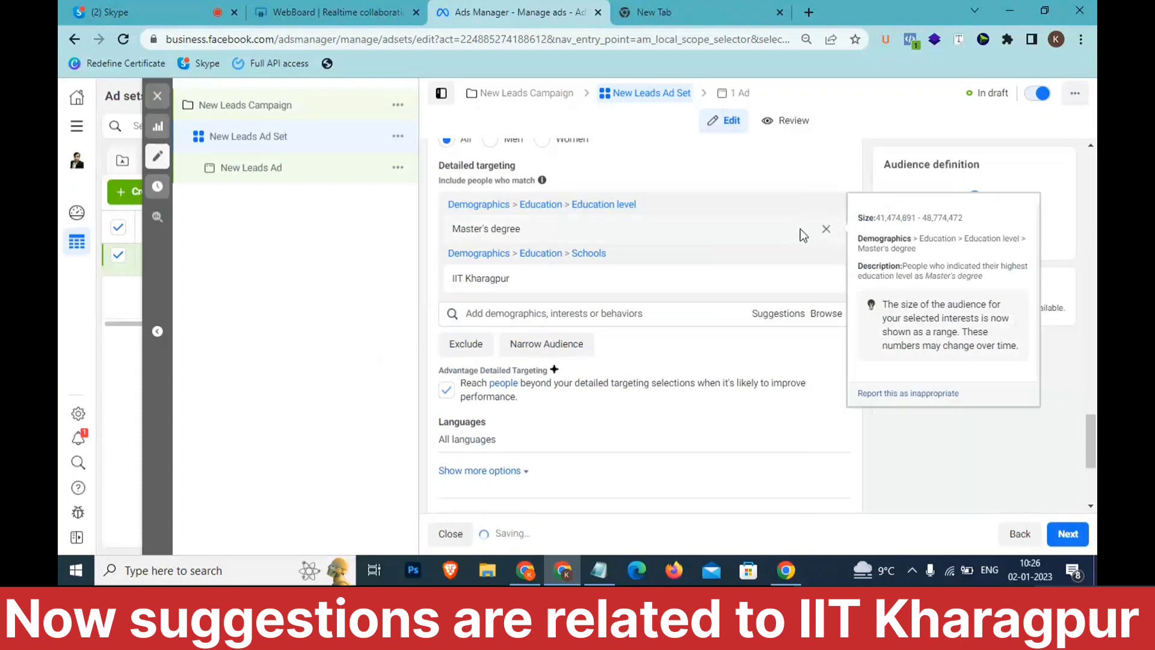
mouse_move(788, 235)
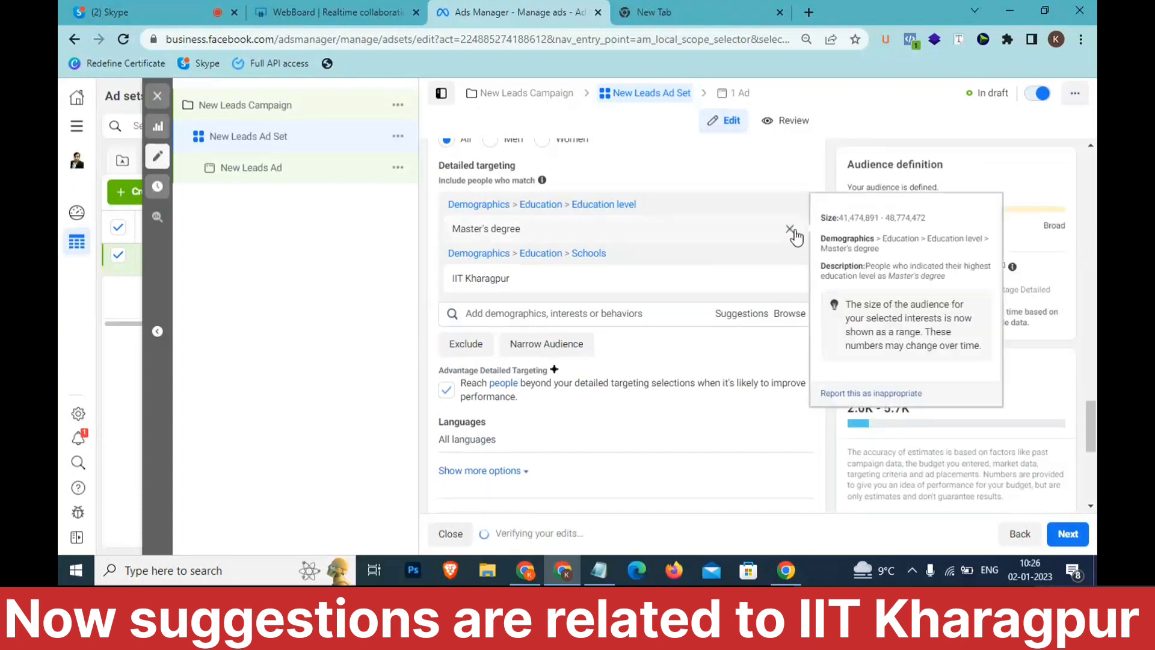
left_click(789, 230)
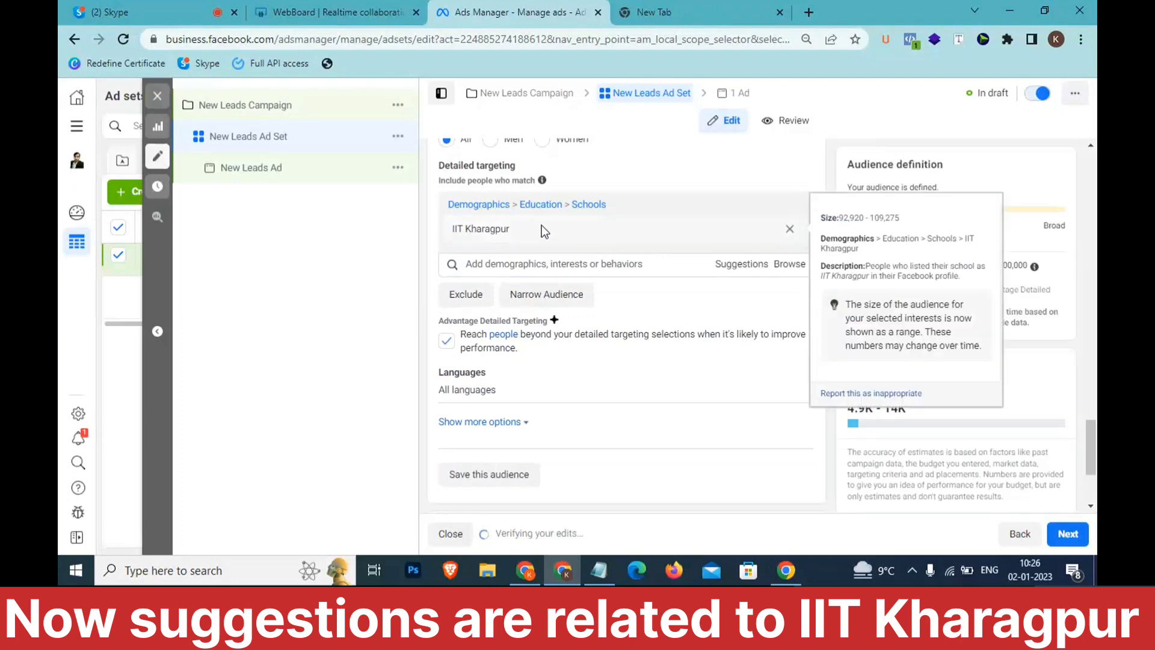
- Add the suggested schools IIT Madras, IIT Bombay, IIT Gandhinagar, Indian Institute of Technology Indore and Indian Institute of Technology Bhubaneswar to the targeting
left_click_drag(529, 229, 458, 227)
left_click(729, 266)
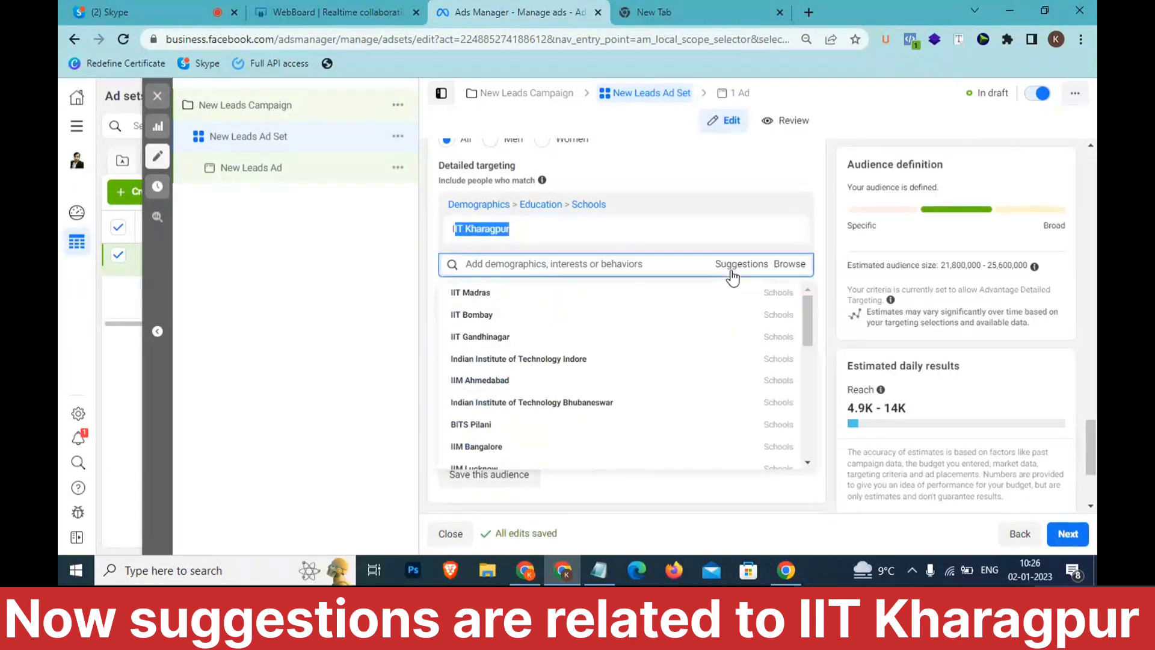
left_click(647, 296)
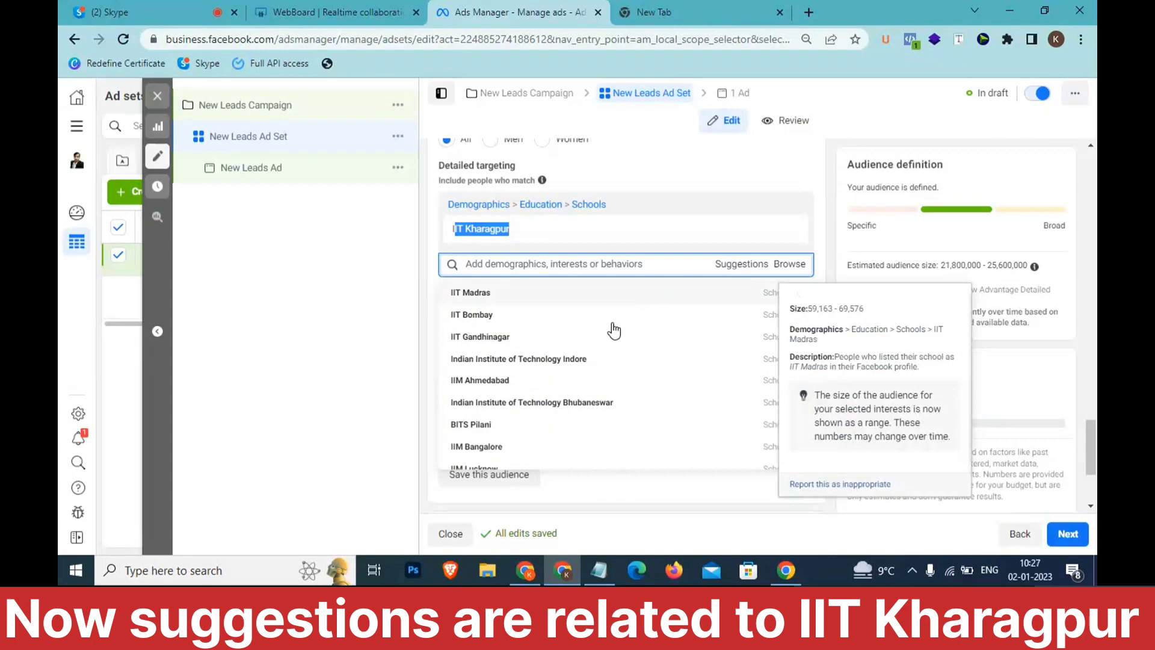
left_click(613, 330)
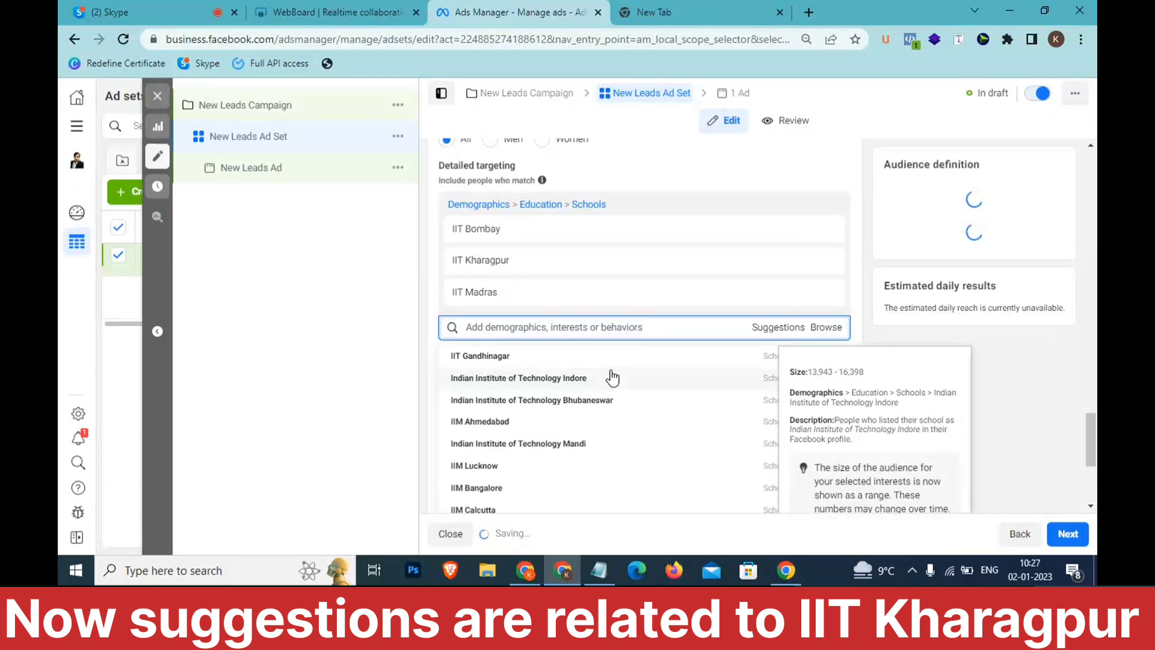
left_click(516, 360)
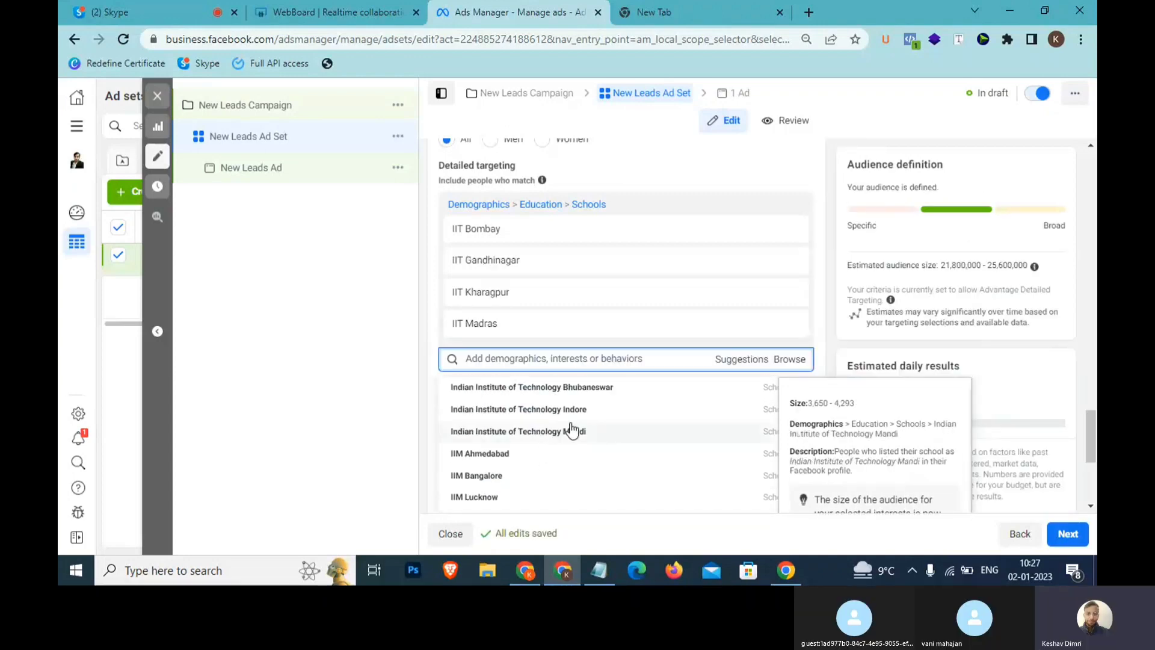
left_click(593, 408)
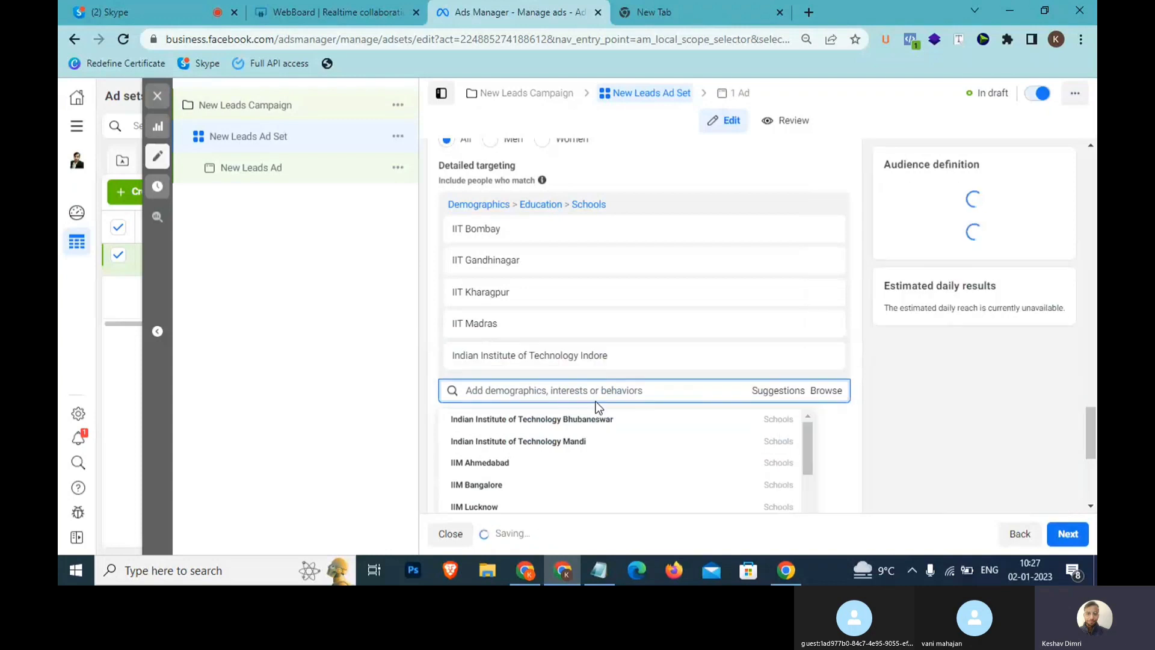
left_click(580, 443)
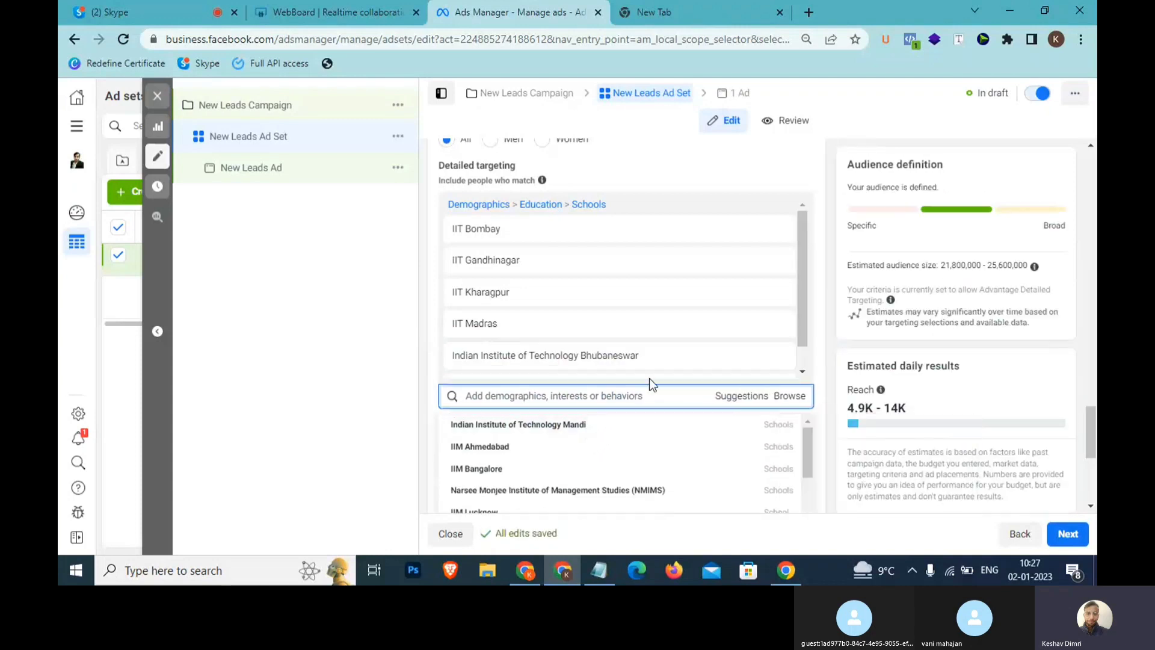
- Look through the remaining school suggestions for the detailed targeting
scroll(809, 331, "down", 1)
scroll(785, 418, "down", 4)
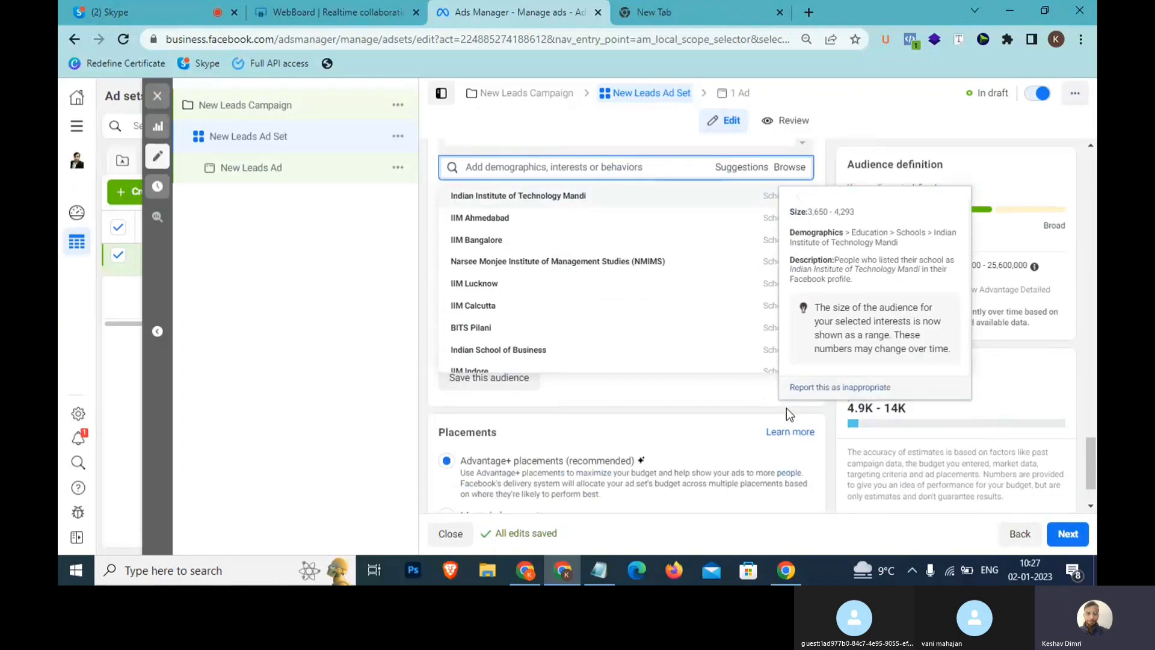
scroll(753, 346, "down", 3)
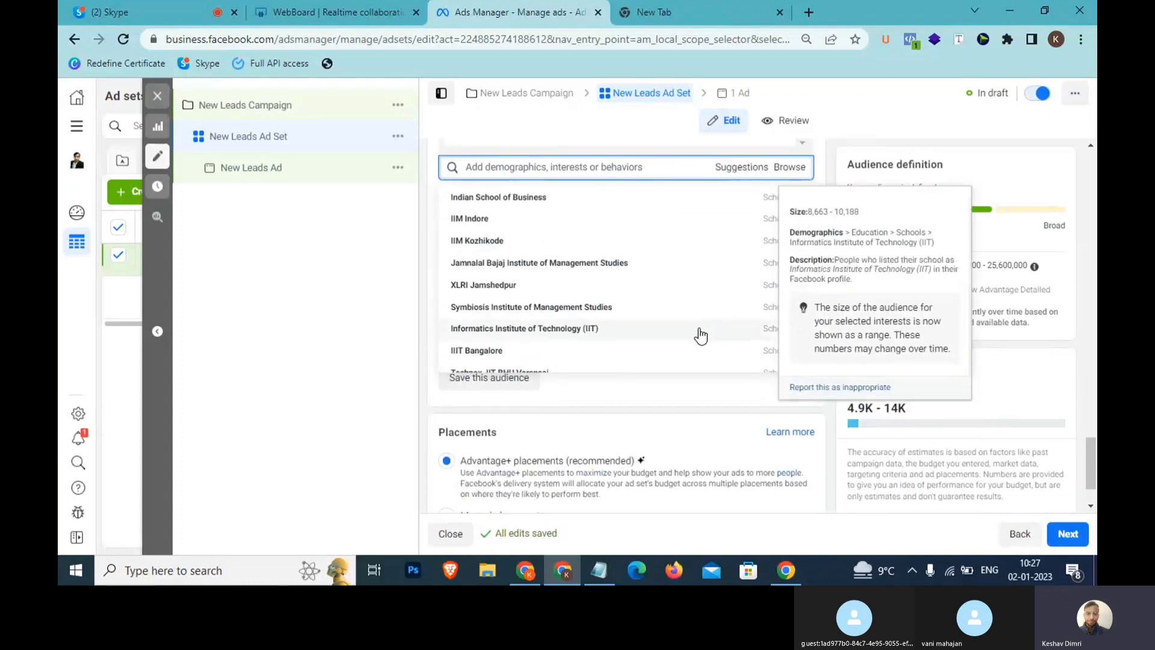
- Add the suggested school Indian Institute of Technology Mandi to the detailed targeting and look through the refreshed suggestions
scroll(624, 317, "up", 2)
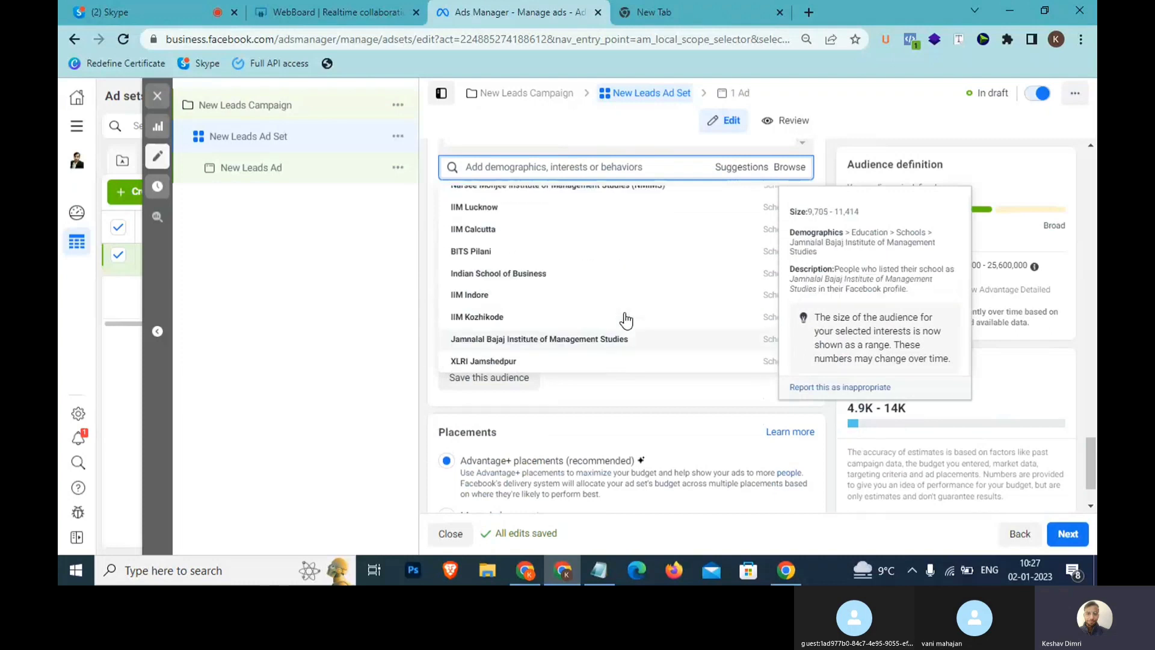
scroll(517, 279, "up", 4)
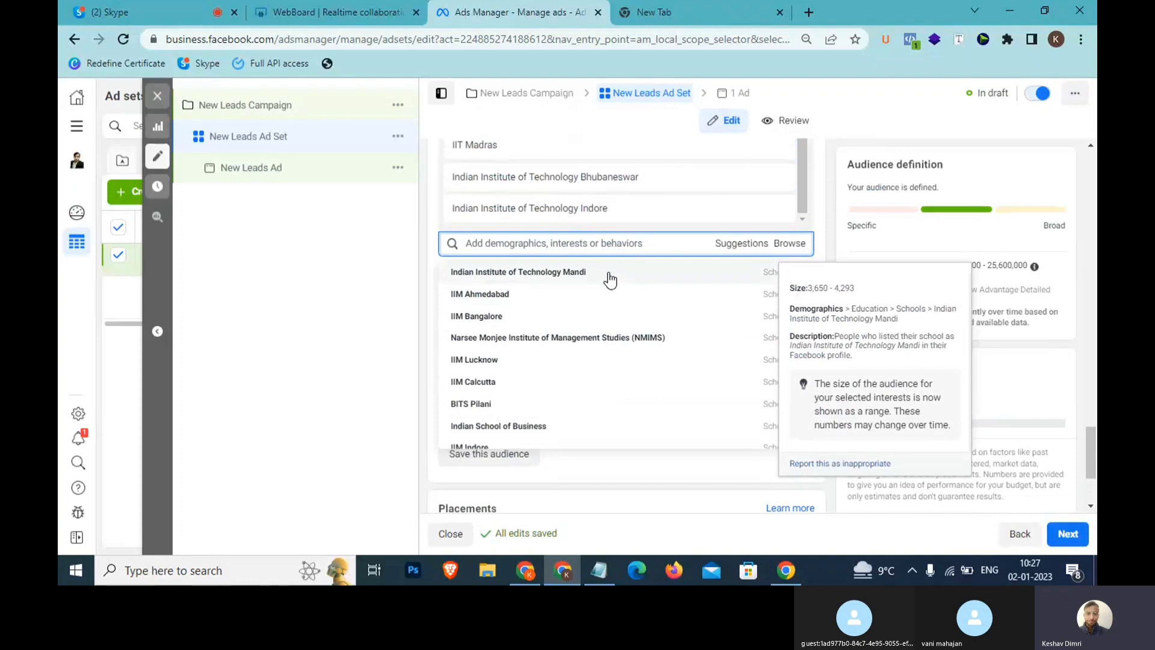
left_click(610, 276)
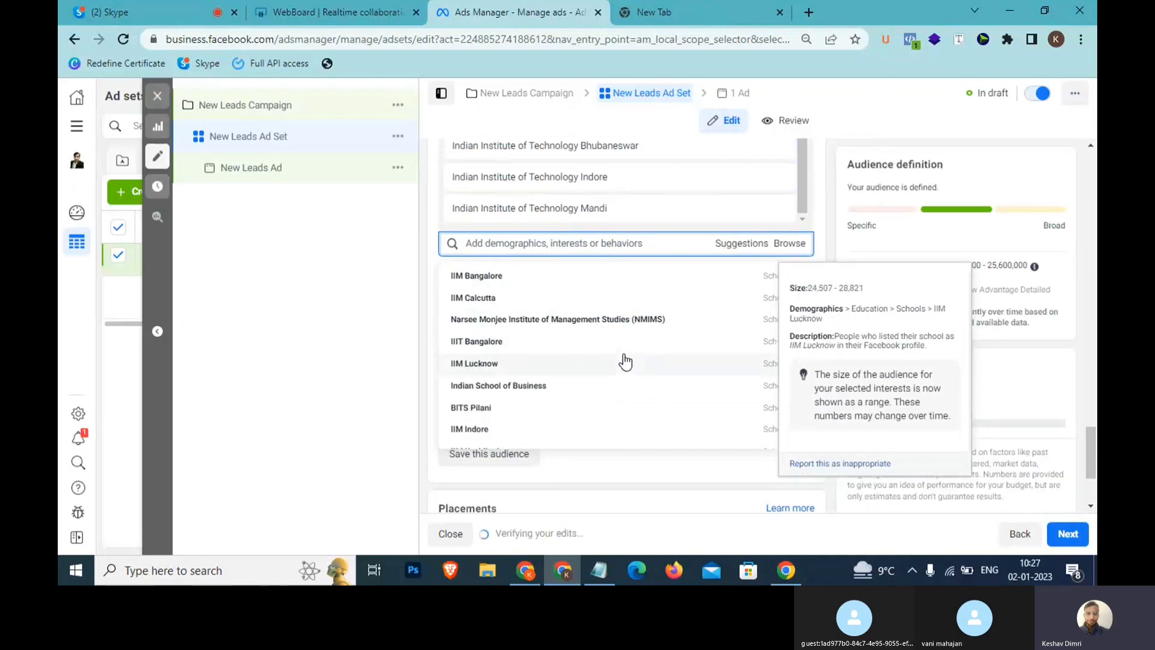
scroll(626, 361, "down", 5)
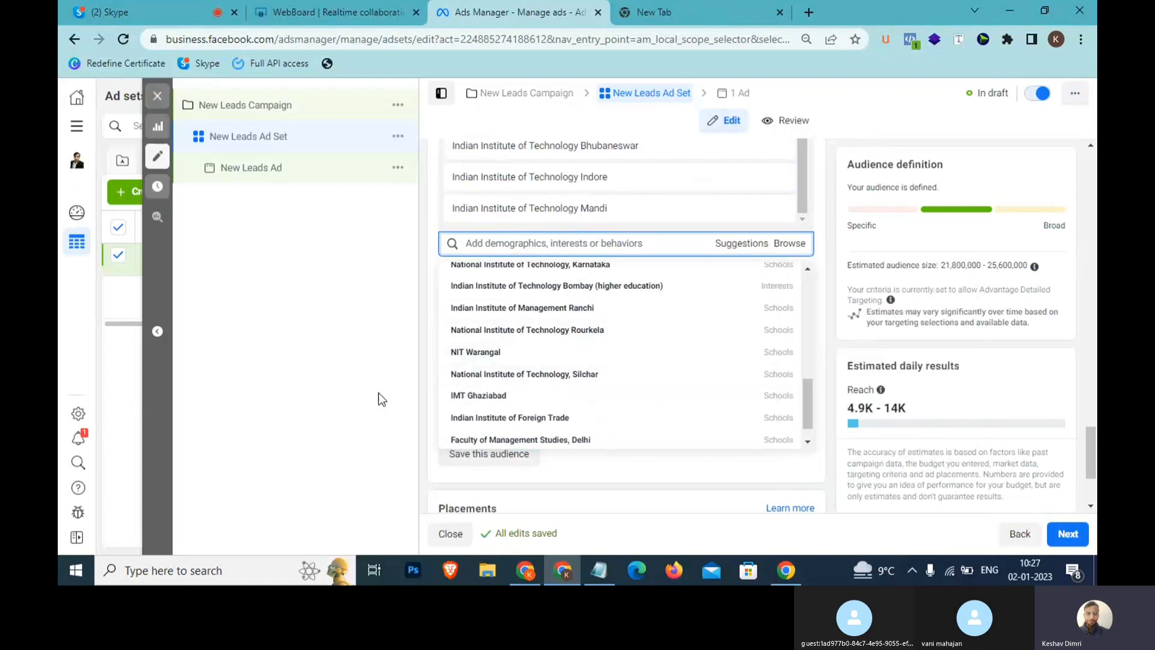
scroll(747, 353, "down", 3)
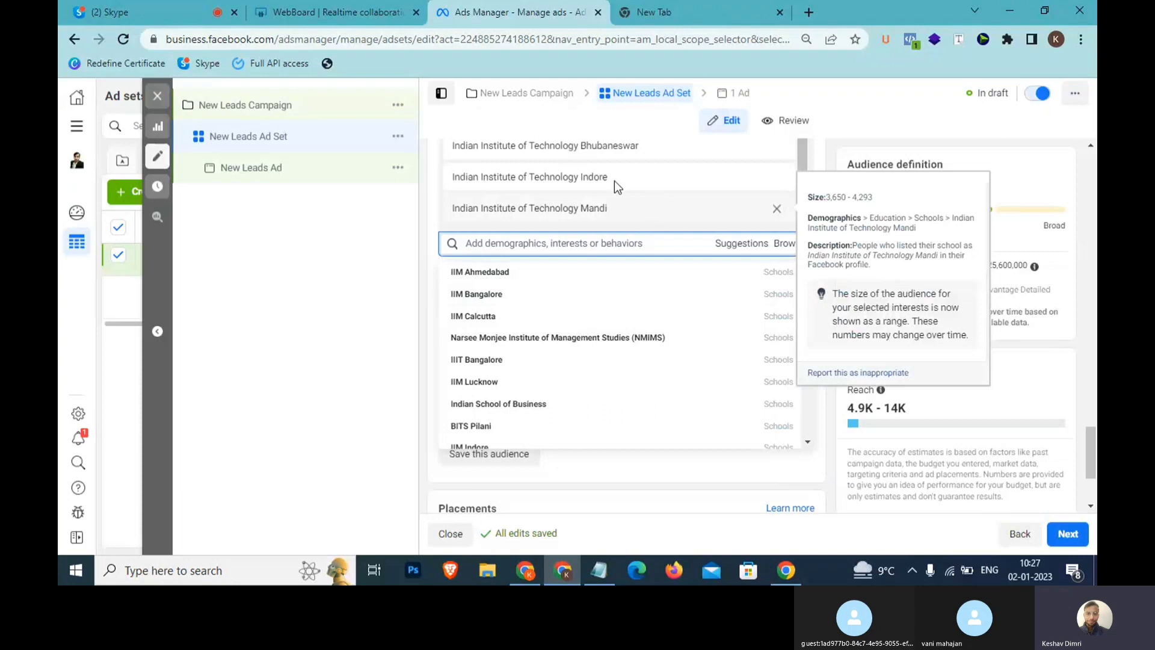
- Switch to the WebBoard whiteboard and handwrite "Wahi" with an arrow after it, beneath the boxed "IIT Delhi"
left_click(356, 7)
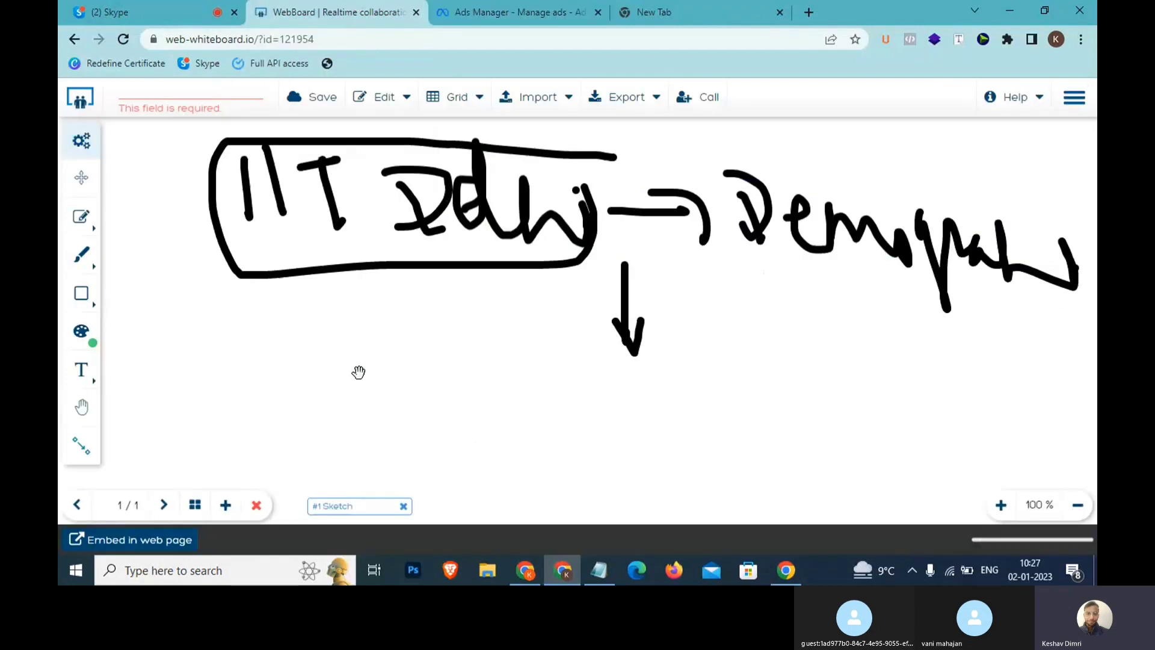
left_click(83, 259)
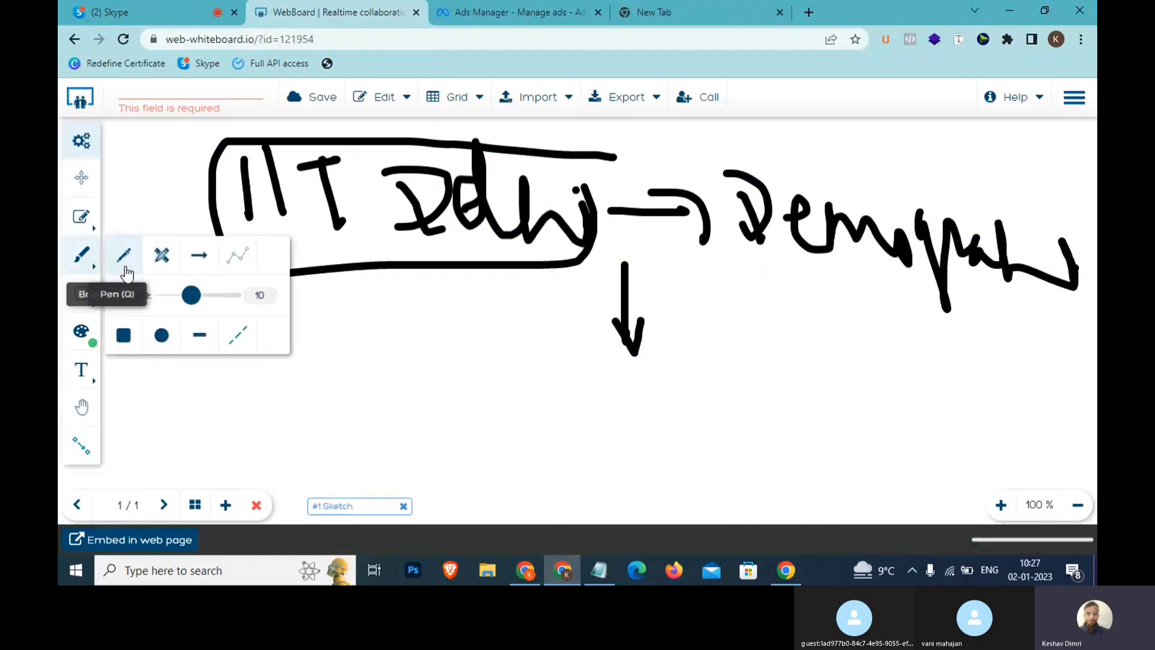
mouse_move(333, 331)
left_mouse_down()
mouse_move(412, 359)
mouse_move(417, 343)
left_mouse_up()
mouse_move(476, 358)
left_mouse_down()
mouse_move(465, 421)
mouse_move(490, 364)
left_mouse_up()
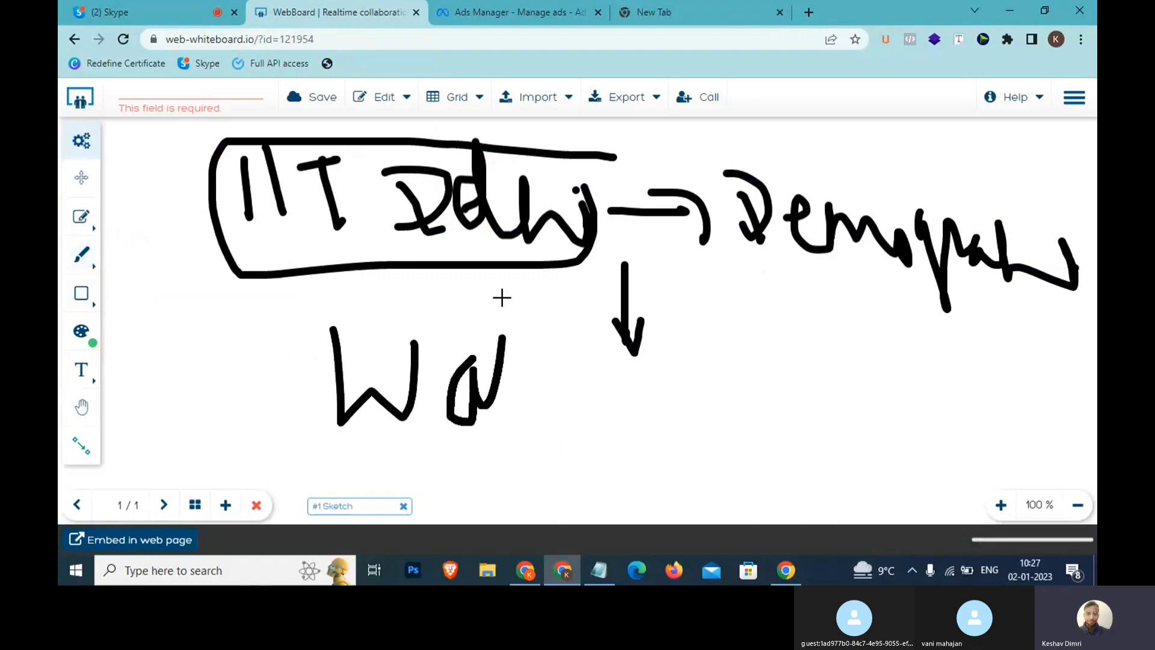
mouse_move(503, 297)
left_mouse_down()
mouse_move(562, 413)
mouse_move(744, 369)
left_mouse_up()
left_click(570, 324)
left_click(623, 391)
mouse_move(710, 342)
left_mouse_down()
mouse_move(742, 369)
mouse_move(729, 394)
left_mouse_up()
- Handwrite "Exist" after the arrow from "Wahi" and draw a box around it
mouse_move(821, 311)
left_mouse_down()
mouse_move(800, 342)
mouse_move(853, 387)
mouse_move(848, 406)
left_mouse_up()
left_click(877, 331)
mouse_move(877, 346)
left_mouse_down()
mouse_move(879, 397)
mouse_move(909, 430)
left_mouse_up()
mouse_move(934, 325)
left_mouse_down()
mouse_move(934, 400)
mouse_move(959, 363)
left_mouse_up()
mouse_move(975, 319)
left_mouse_down()
mouse_move(956, 304)
mouse_move(774, 322)
mouse_move(833, 449)
mouse_move(963, 283)
left_mouse_up()
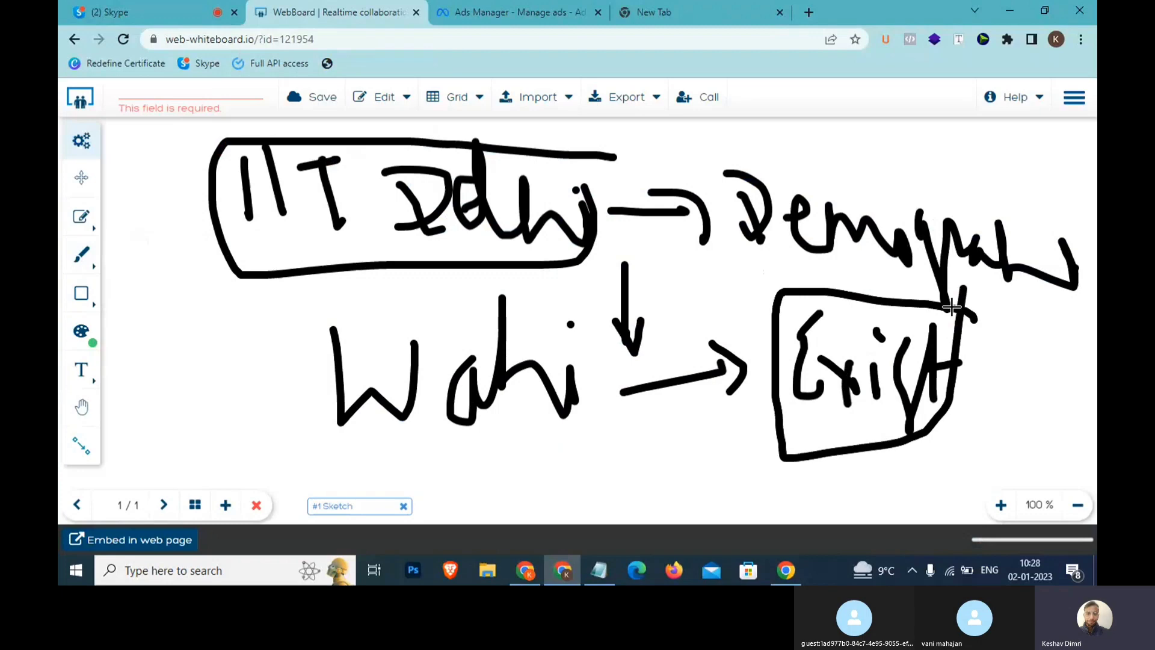
- Clear all objects from the whiteboard page
left_click(91, 217)
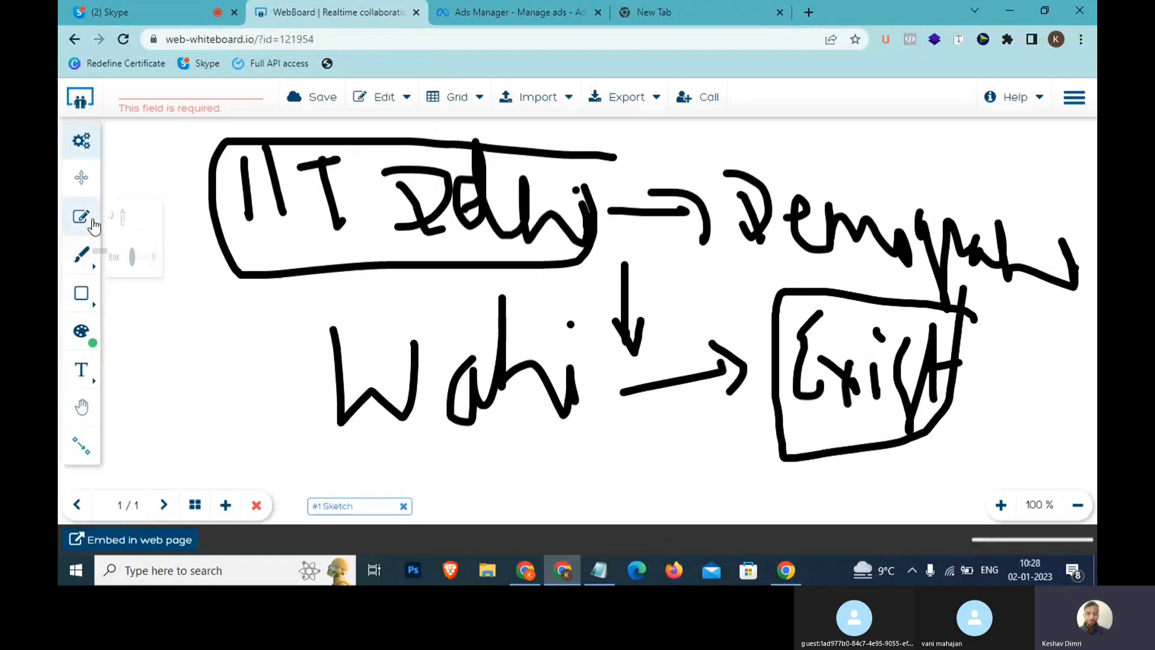
left_click(161, 217)
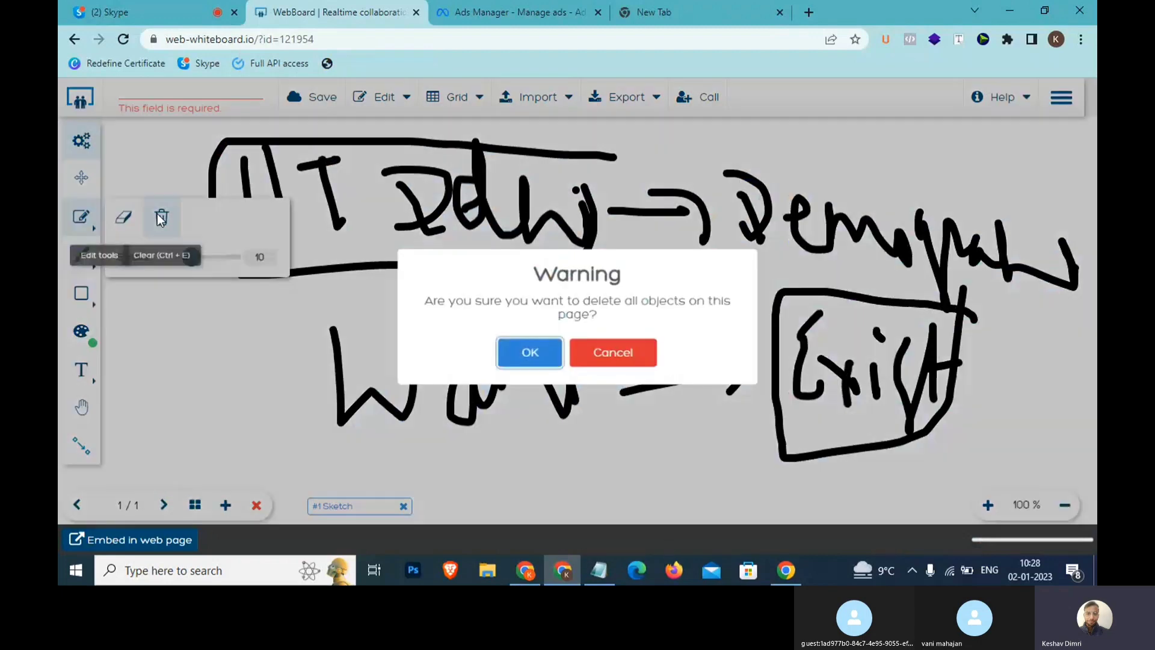
left_click(529, 350)
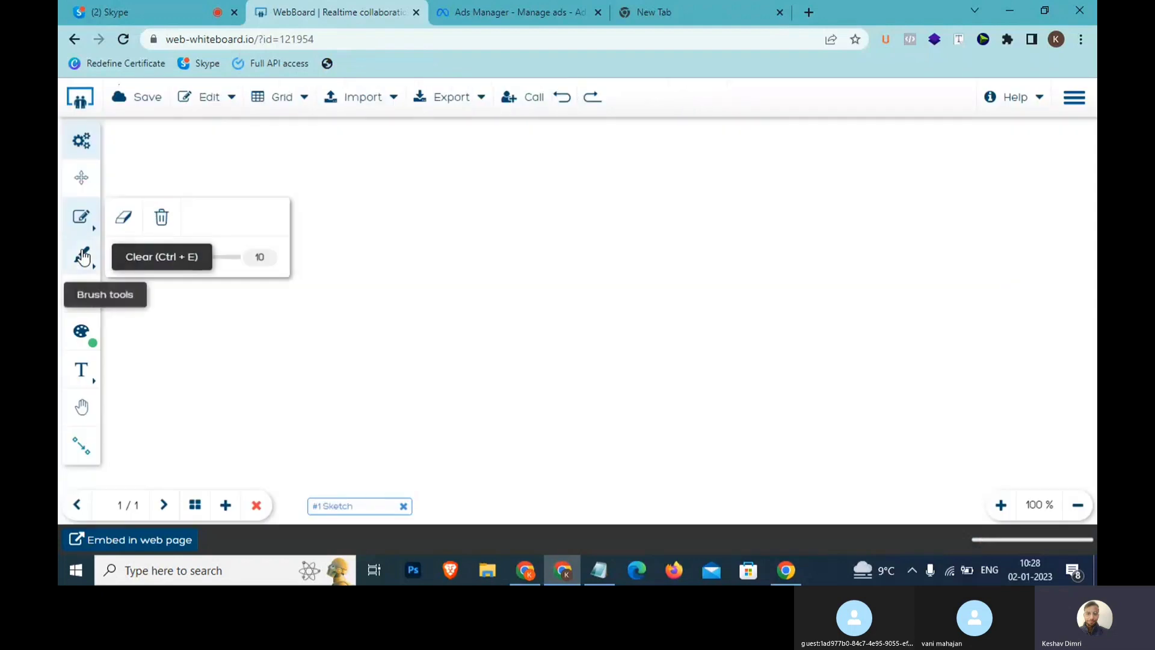
- Handwrite "Apple" with the Pen tool and branch a line up to an interest label followed by "(bK)"
left_click(81, 255)
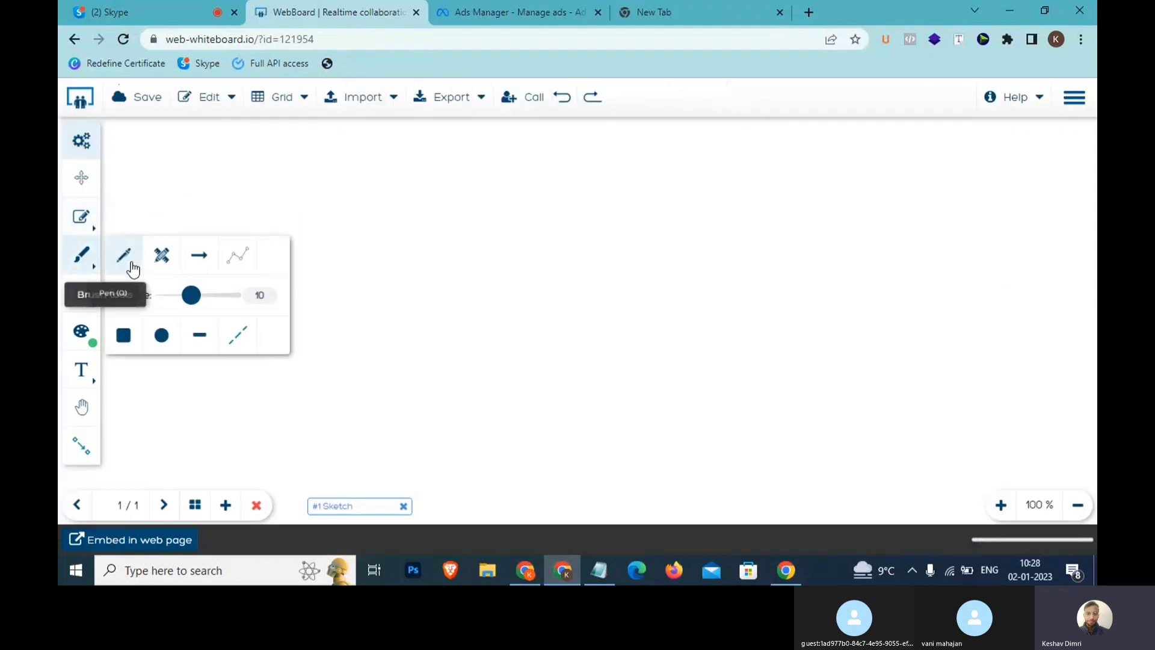
mouse_move(171, 187)
left_mouse_down()
mouse_move(174, 249)
mouse_move(226, 250)
left_mouse_up()
mouse_move(190, 214)
left_mouse_down()
mouse_move(265, 185)
mouse_move(265, 258)
mouse_move(314, 178)
mouse_move(378, 276)
mouse_move(458, 257)
mouse_move(575, 185)
left_mouse_up()
mouse_move(638, 159)
left_mouse_down()
mouse_move(619, 142)
mouse_move(646, 190)
mouse_move(704, 165)
mouse_move(719, 199)
mouse_move(750, 160)
mouse_move(784, 204)
mouse_move(848, 185)
mouse_move(884, 227)
mouse_move(901, 182)
mouse_move(905, 201)
left_mouse_up()
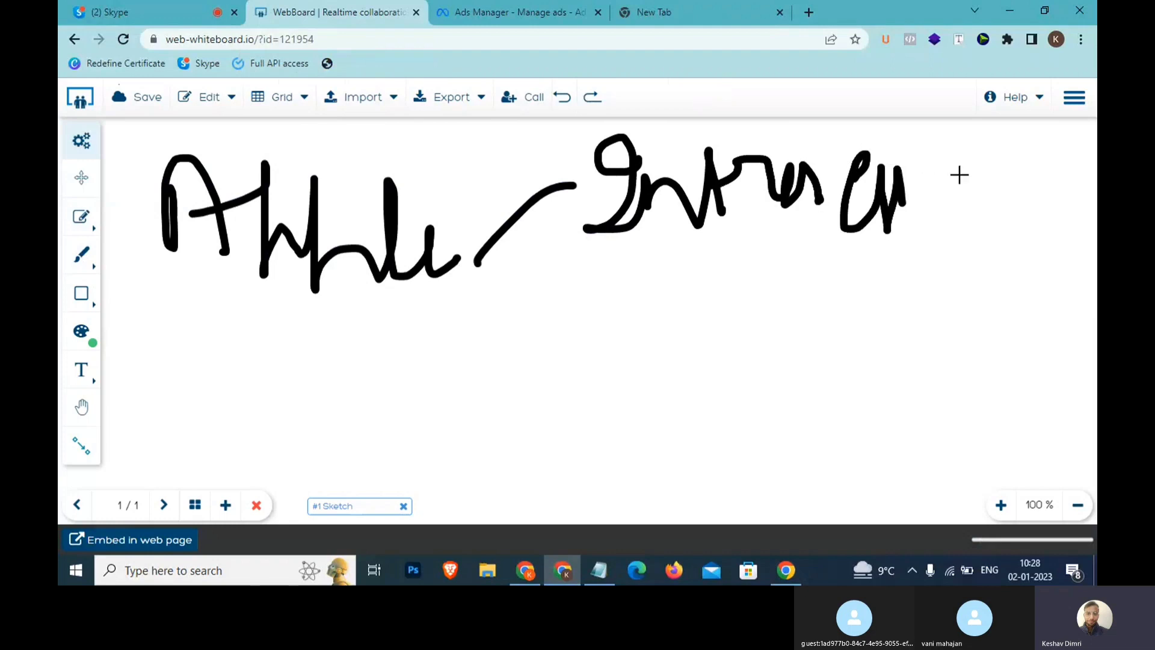
mouse_move(950, 146)
left_mouse_down()
mouse_move(920, 219)
mouse_move(931, 237)
left_mouse_up()
mouse_move(965, 144)
left_mouse_down()
mouse_move(967, 225)
mouse_move(987, 191)
mouse_move(1012, 236)
left_mouse_up()
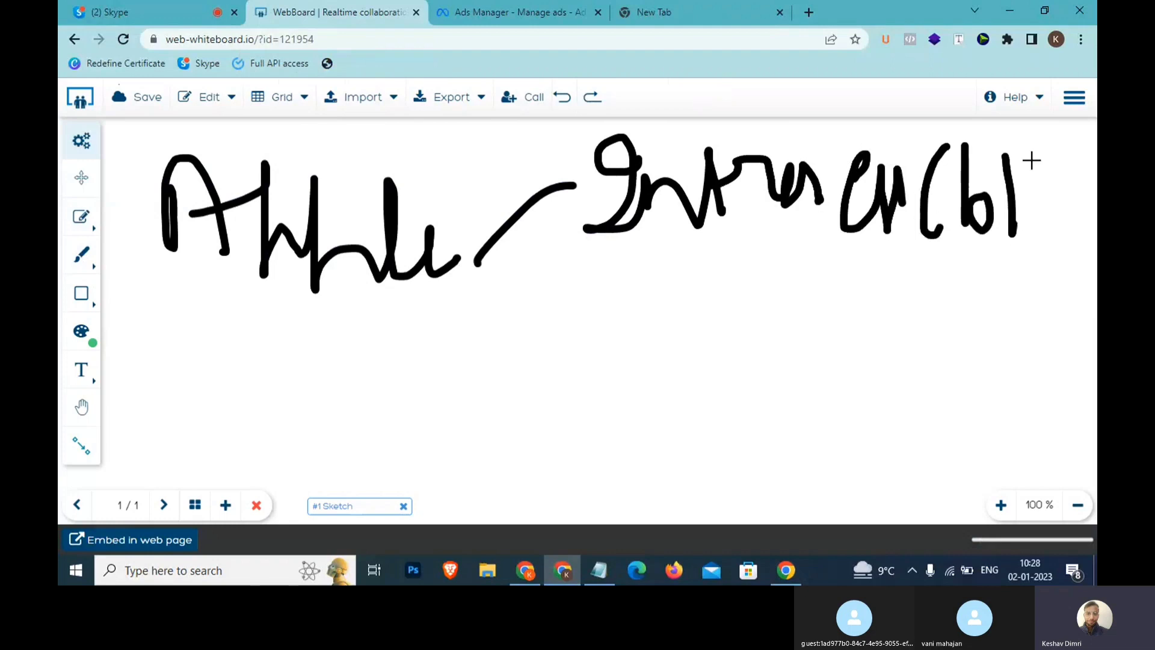
left_click_drag(1029, 156, 1054, 254)
- Draw a second branch down from "Apple" to another "Apple" label, circle that label and add two check marks beside it
mouse_move(474, 265)
left_mouse_down()
mouse_move(590, 421)
mouse_move(615, 429)
left_mouse_up()
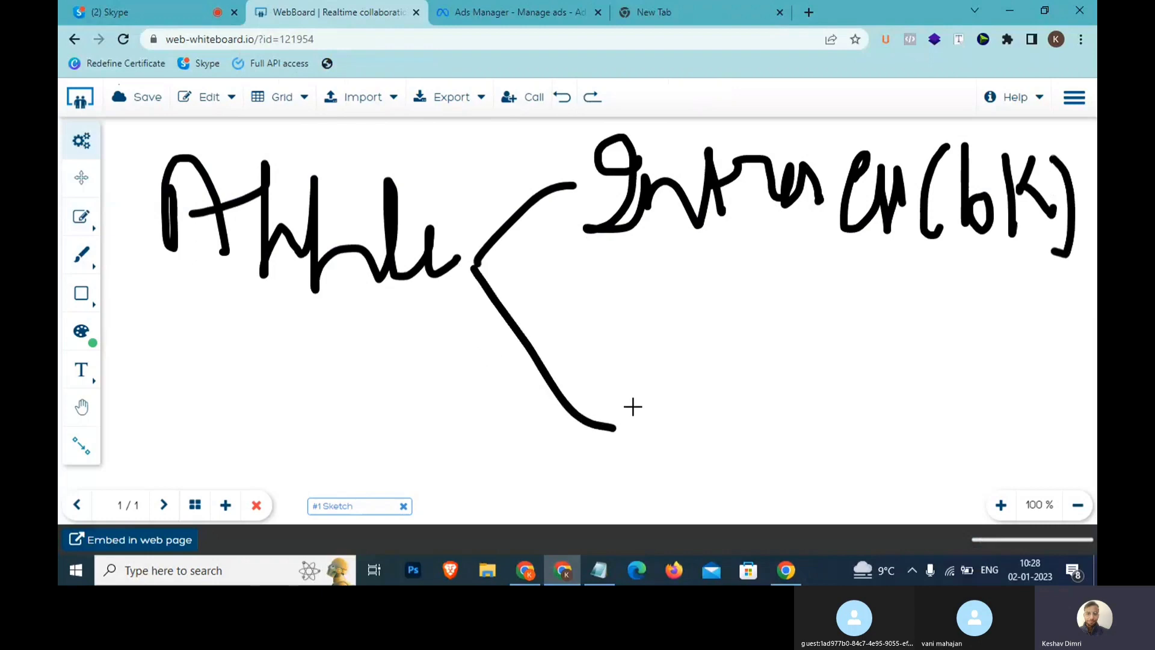
mouse_move(632, 402)
left_mouse_down()
mouse_move(631, 361)
mouse_move(681, 445)
mouse_move(704, 379)
mouse_move(771, 434)
left_mouse_up()
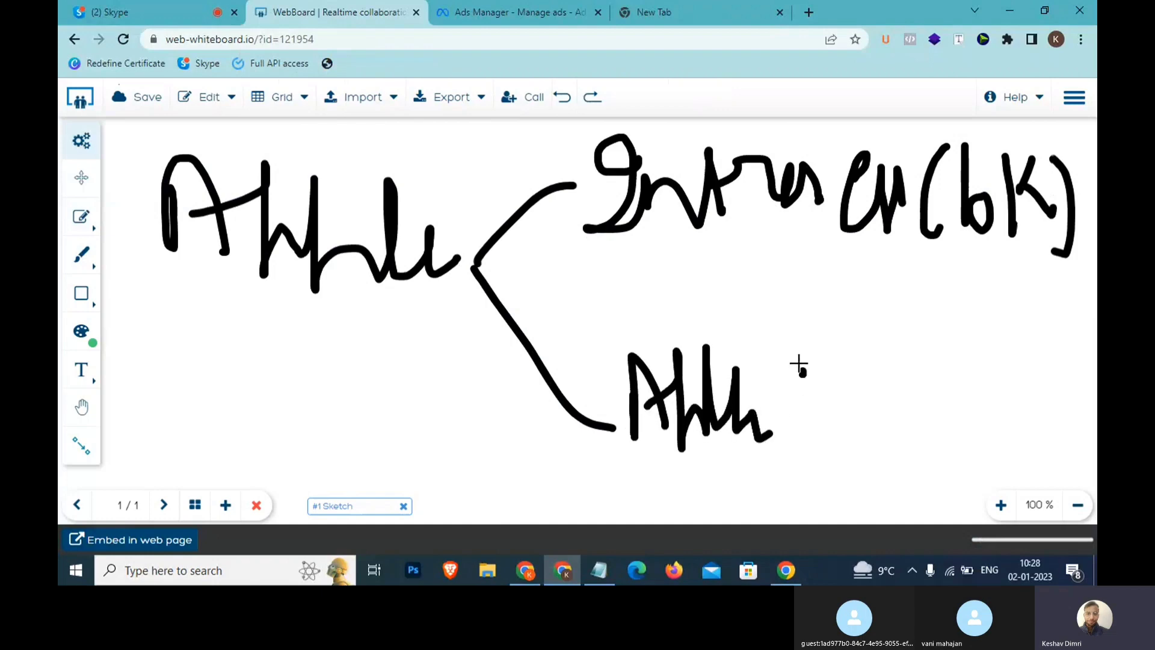
mouse_move(804, 374)
left_mouse_down()
mouse_move(572, 325)
mouse_move(760, 425)
mouse_move(759, 373)
mouse_move(847, 391)
left_mouse_up()
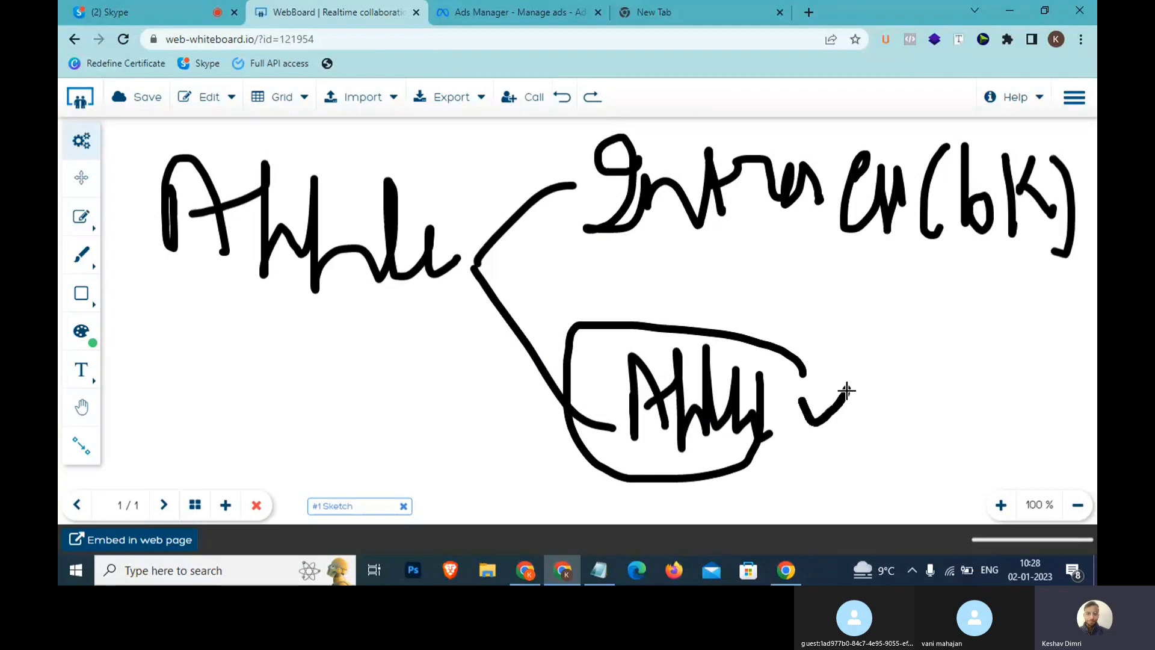
left_click_drag(783, 416, 859, 415)
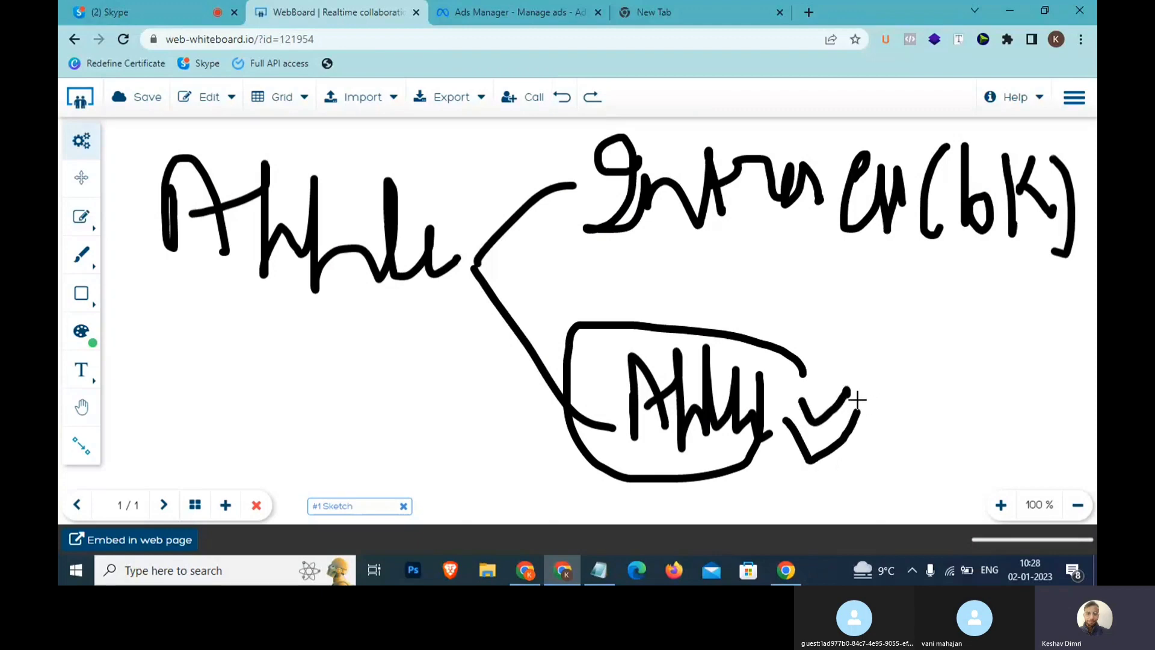
- Underline the interest label on the upper branch with two strokes
left_click_drag(716, 260, 968, 223)
left_click(850, 267)
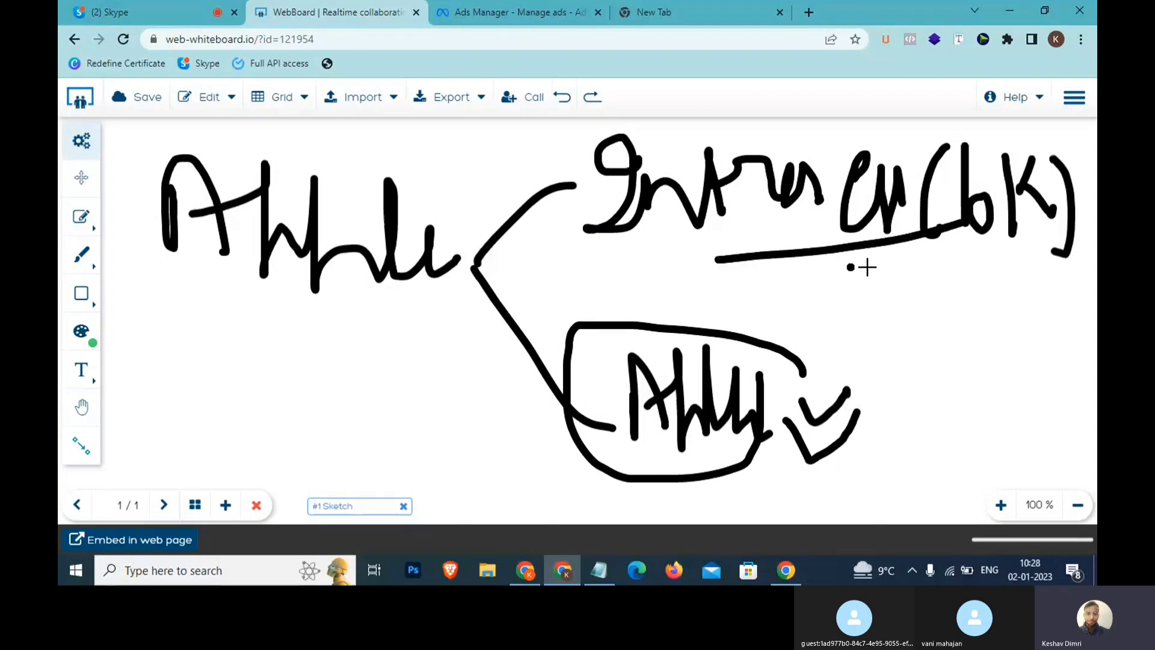
left_click_drag(867, 267, 935, 255)
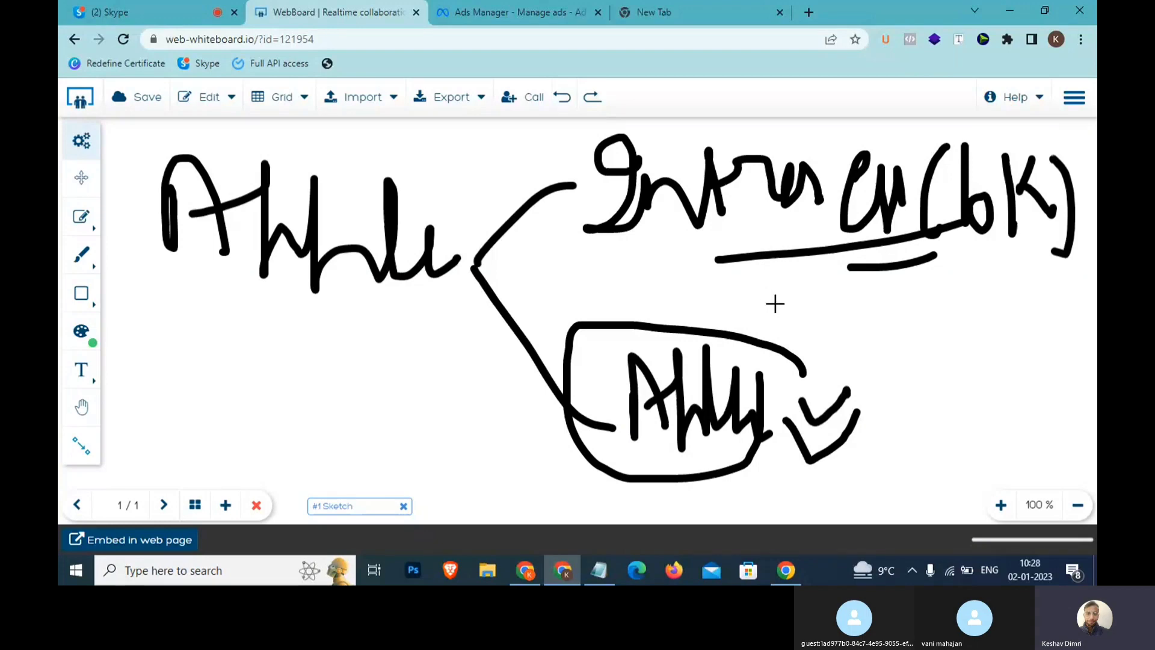
- Switch to Ads Manager, search the detailed targeting for "iphone" and compare the interest results with the "Owns: iPhone" behavior results
left_click(435, 7)
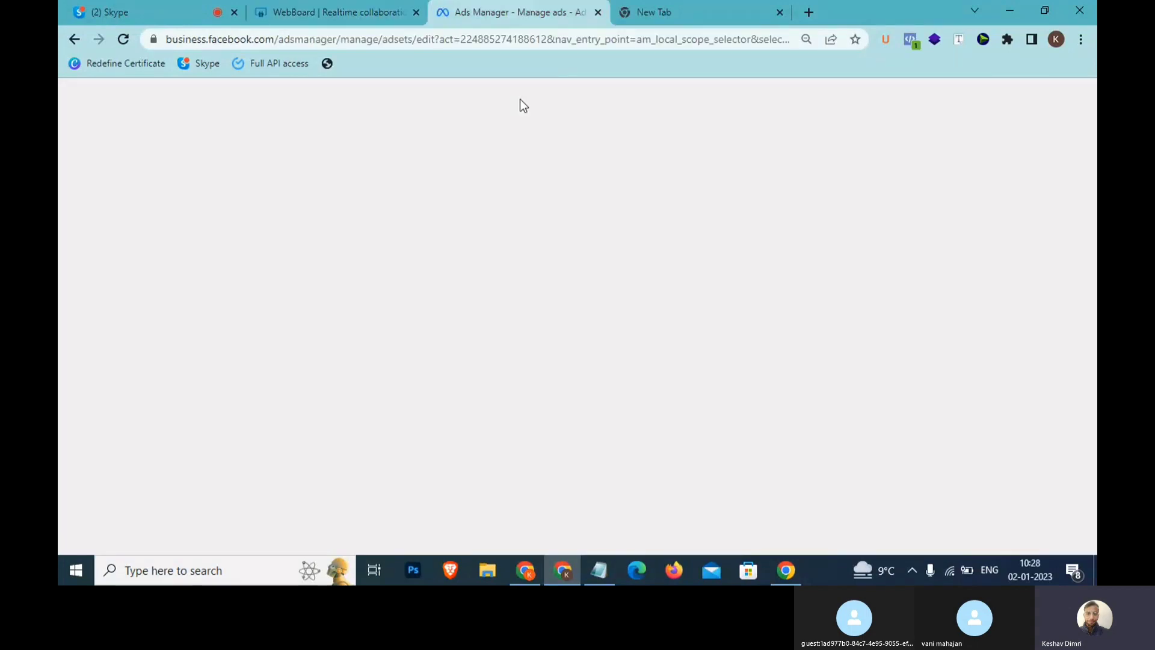
left_click(543, 242)
type("iphone")
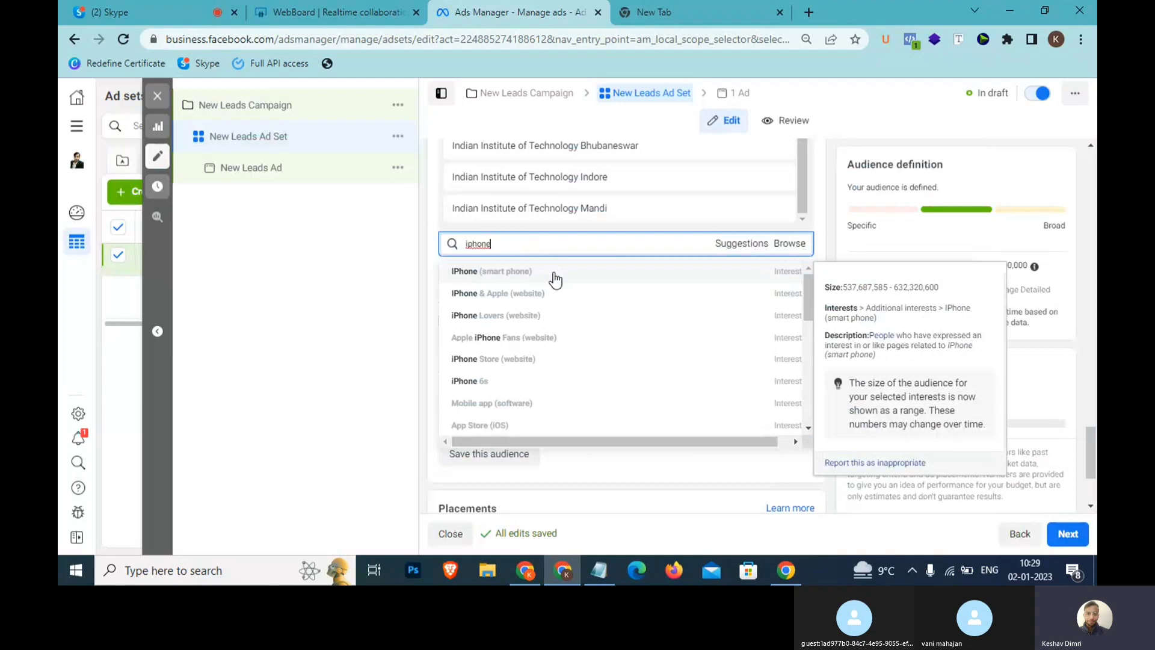
scroll(557, 289, "down", 3)
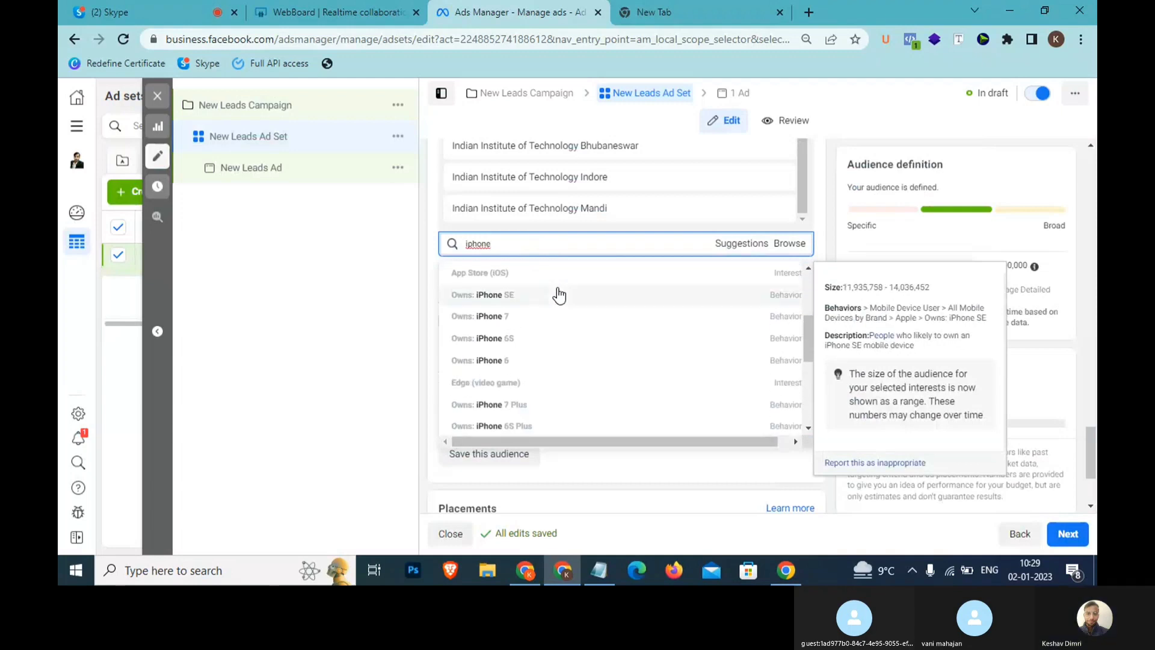
scroll(557, 293, "up", 3)
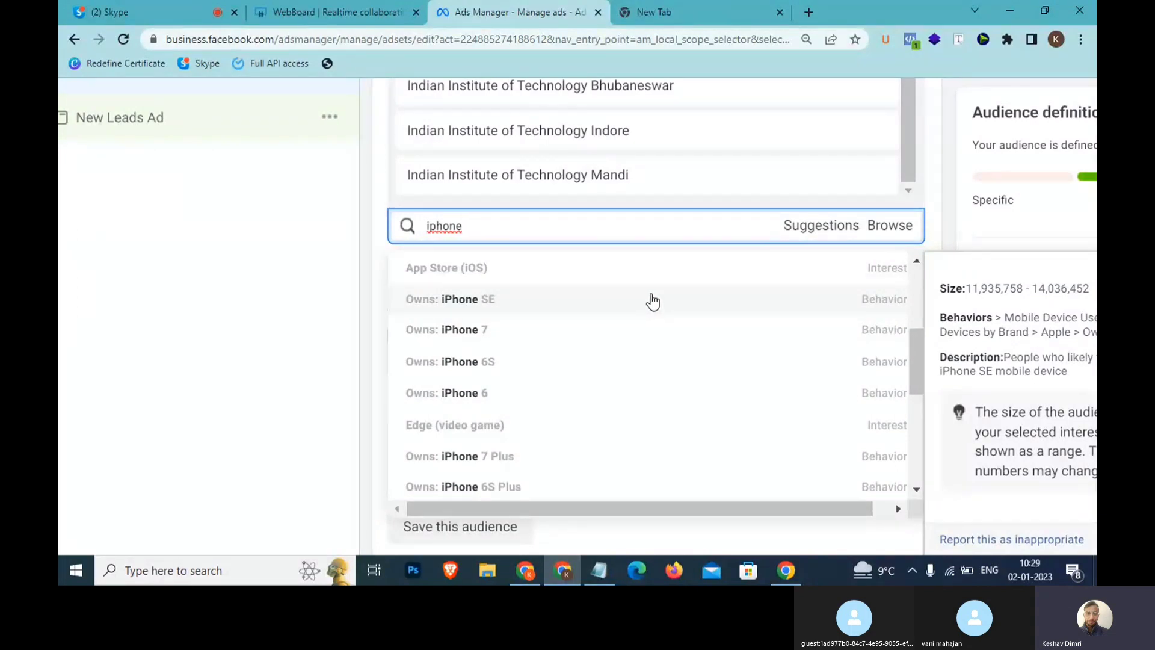
scroll(650, 302, "up", 1)
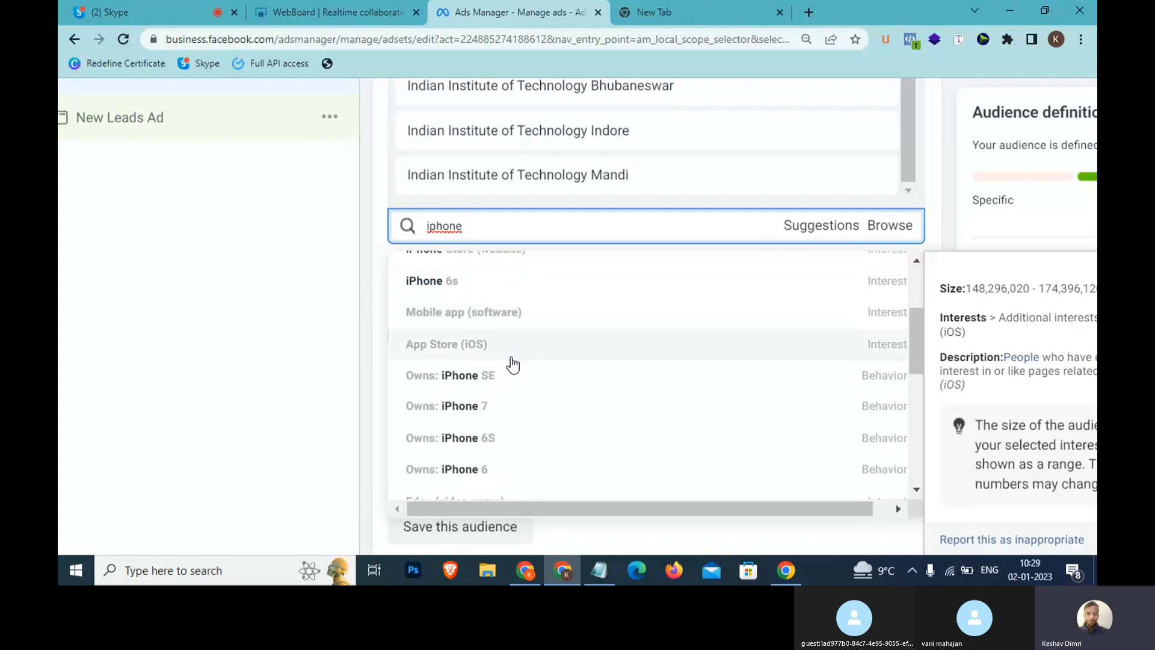
scroll(512, 364, "down", 1)
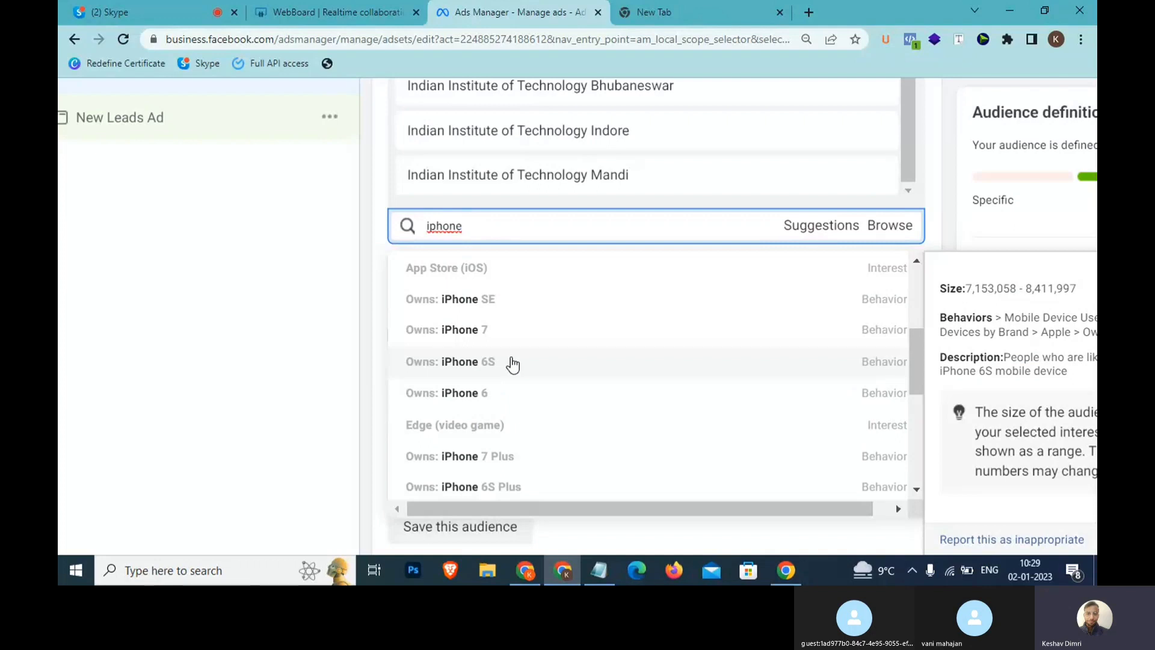
scroll(511, 367, "down", 1)
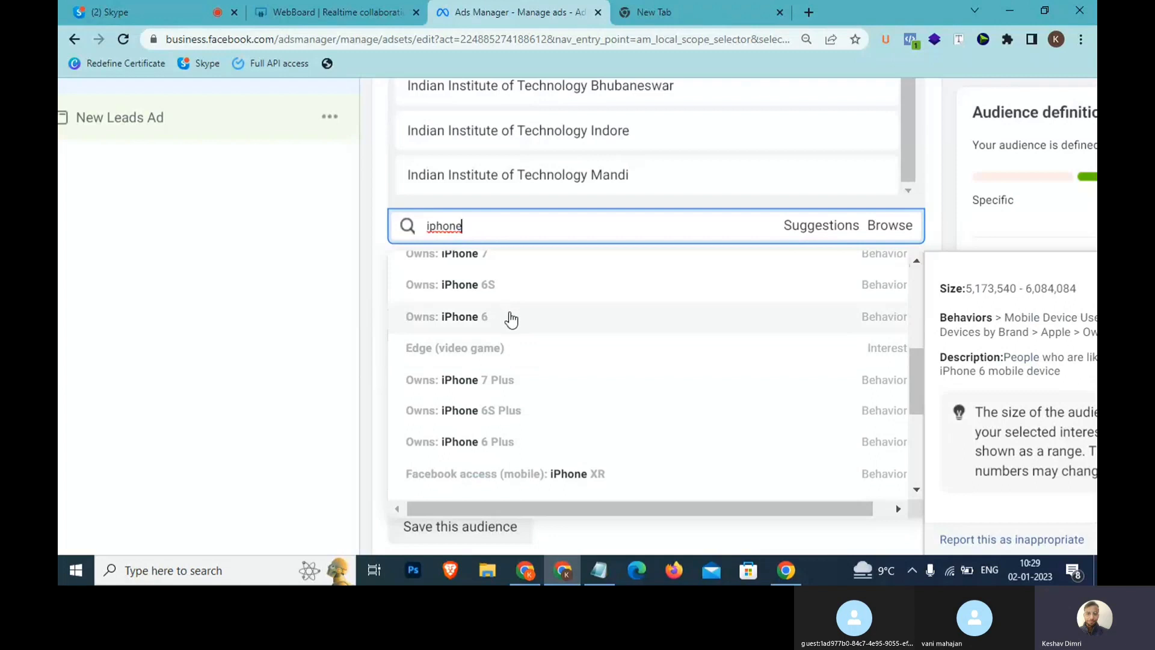
scroll(519, 337, "down", 1)
- Switch to the Notepad notes holding the IIT Delhi demographic and interest lines
left_click(599, 577)
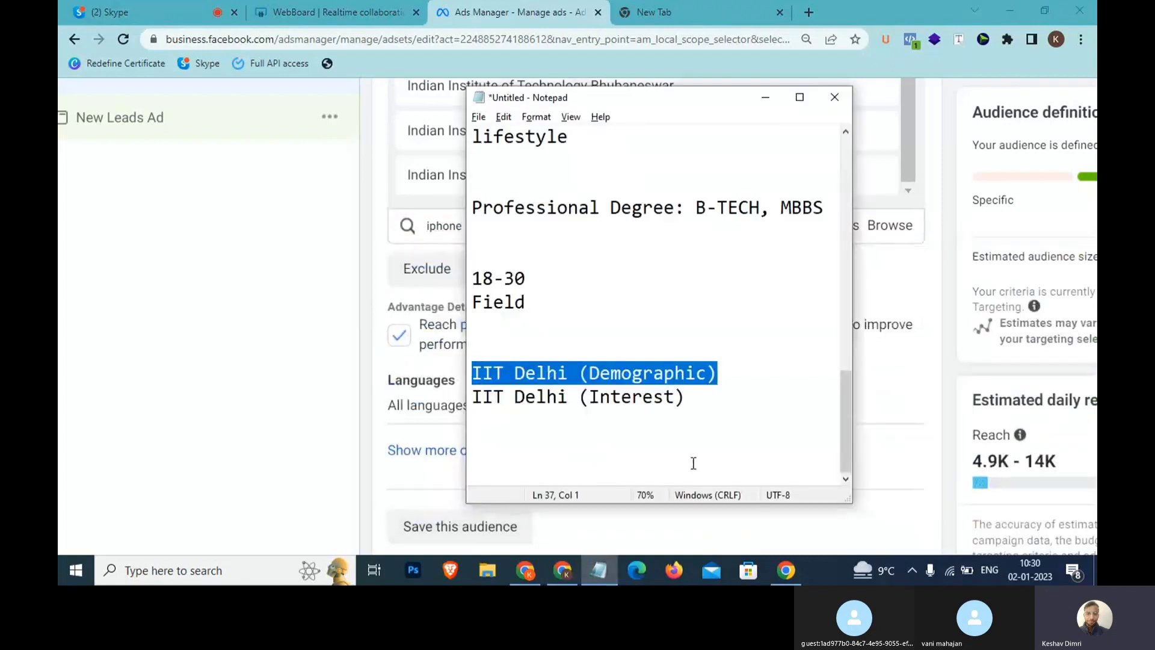
- Add the line "IOS Application" to the notes, leaving blank lines below "IIT Delhi (Interest)"
left_click(706, 410)
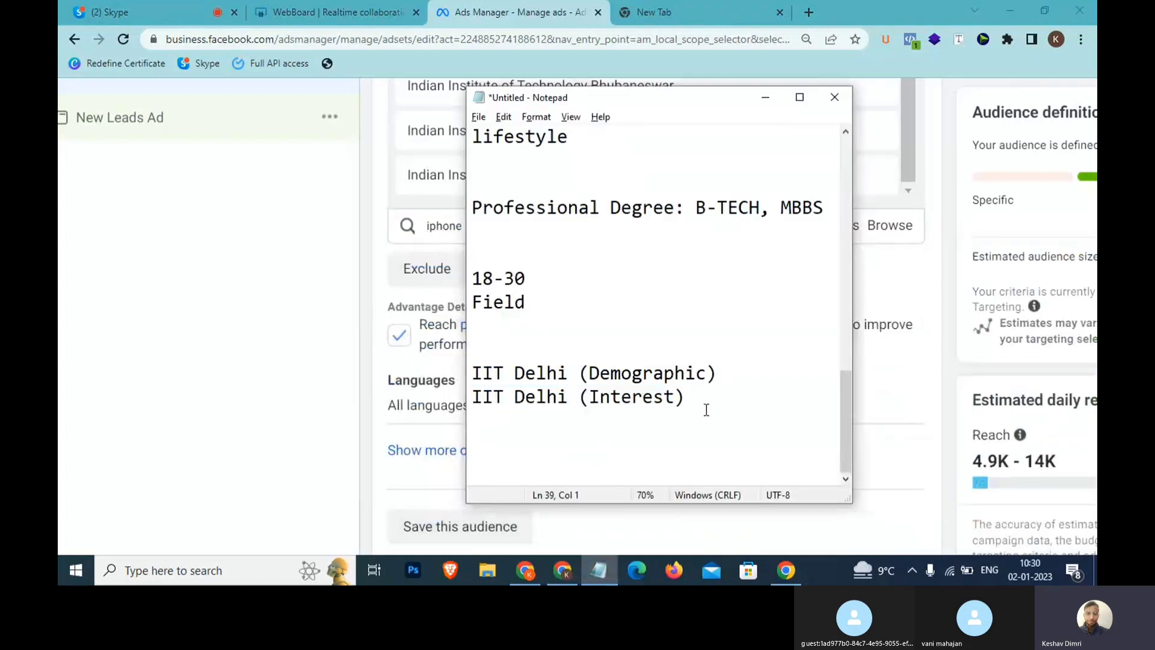
type("i")
key("BackSpace")
key("BackSpace")
key("Return")
key("Return")
type("IOS Appl")
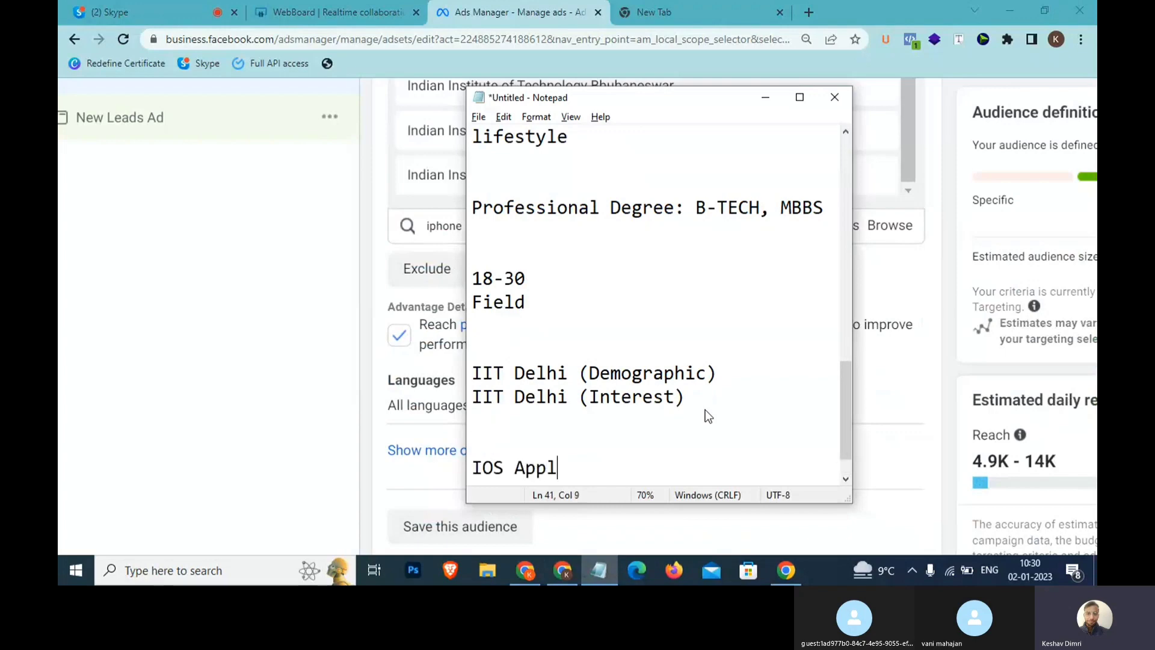
type("ication")
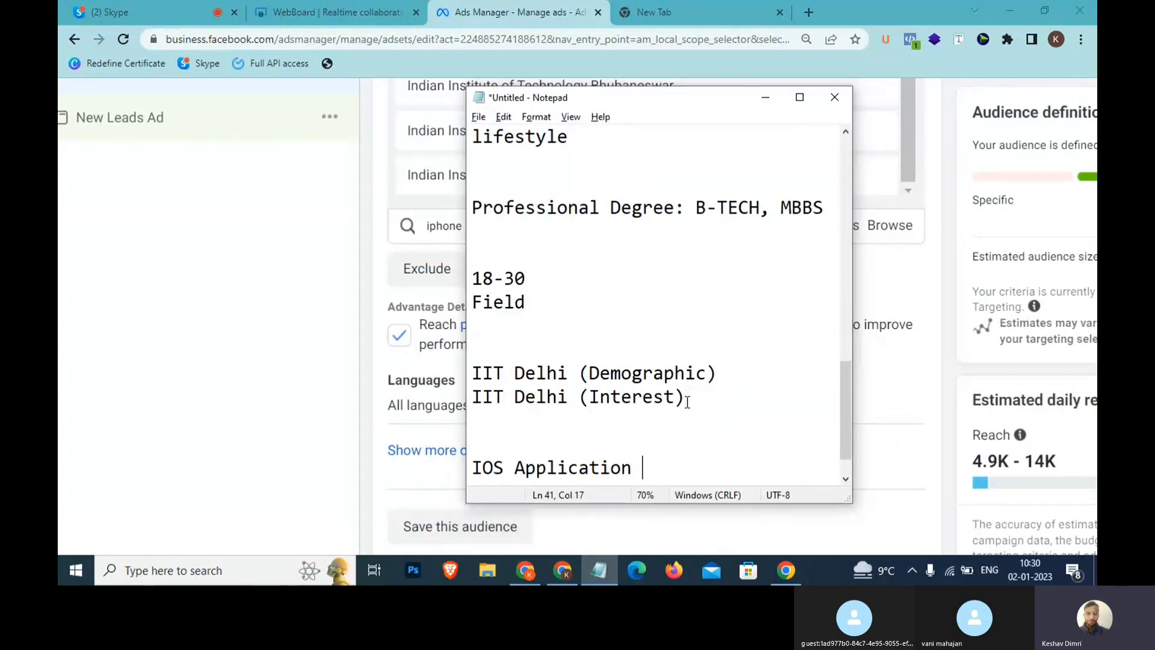
- Switch to Ads Manager, search the detailed targeting options for "iphone", and examine the device-ownership behaviors
key("alt+Tab")
left_click(788, 232)
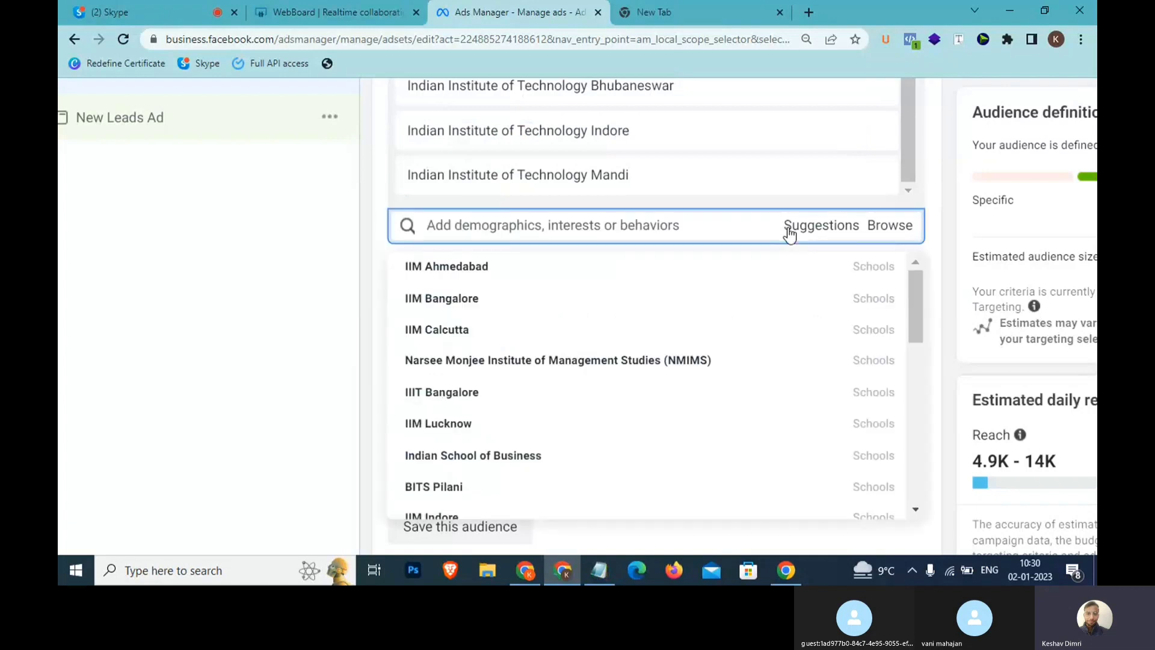
left_click(593, 229)
type("ip")
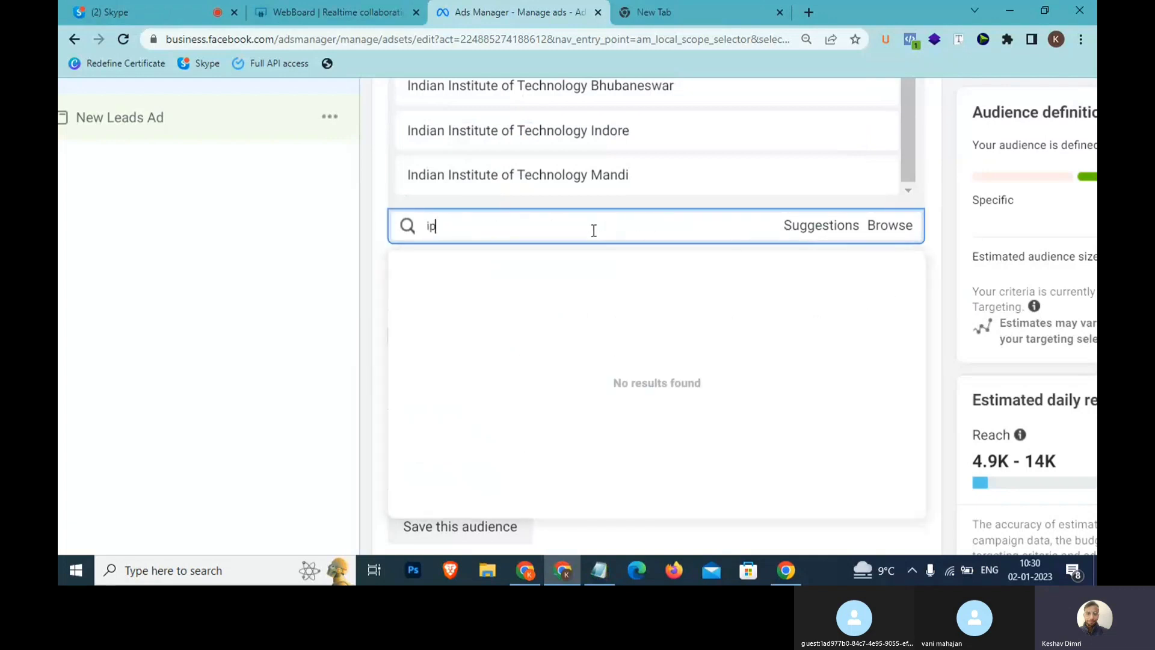
type("hone")
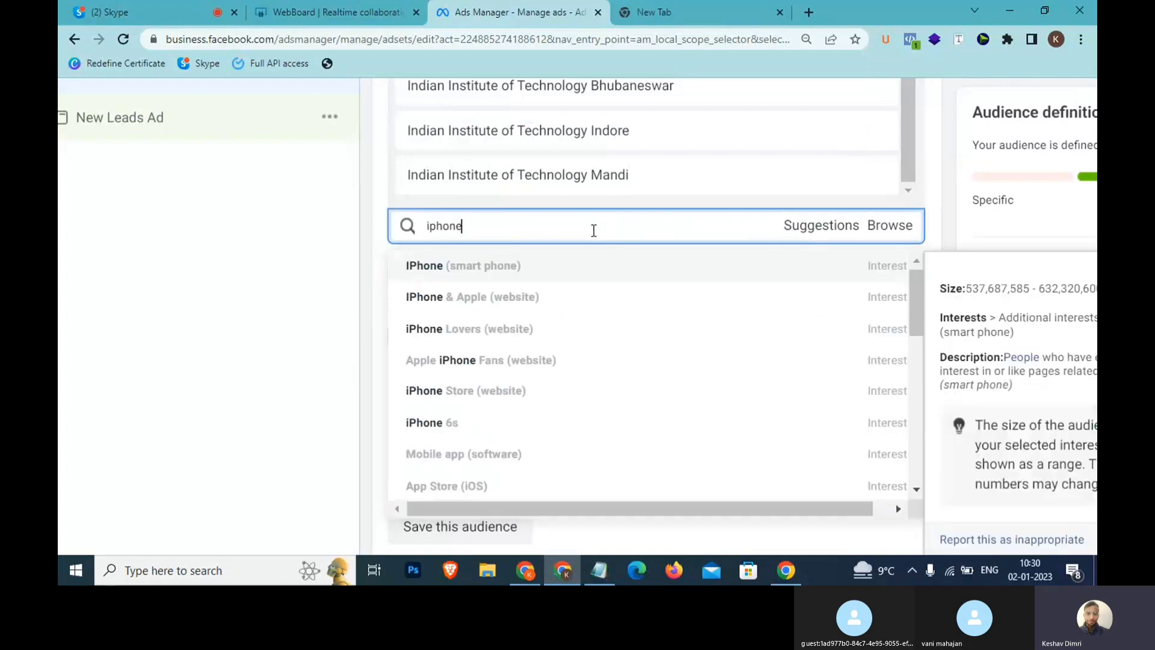
scroll(587, 361, "down", 5)
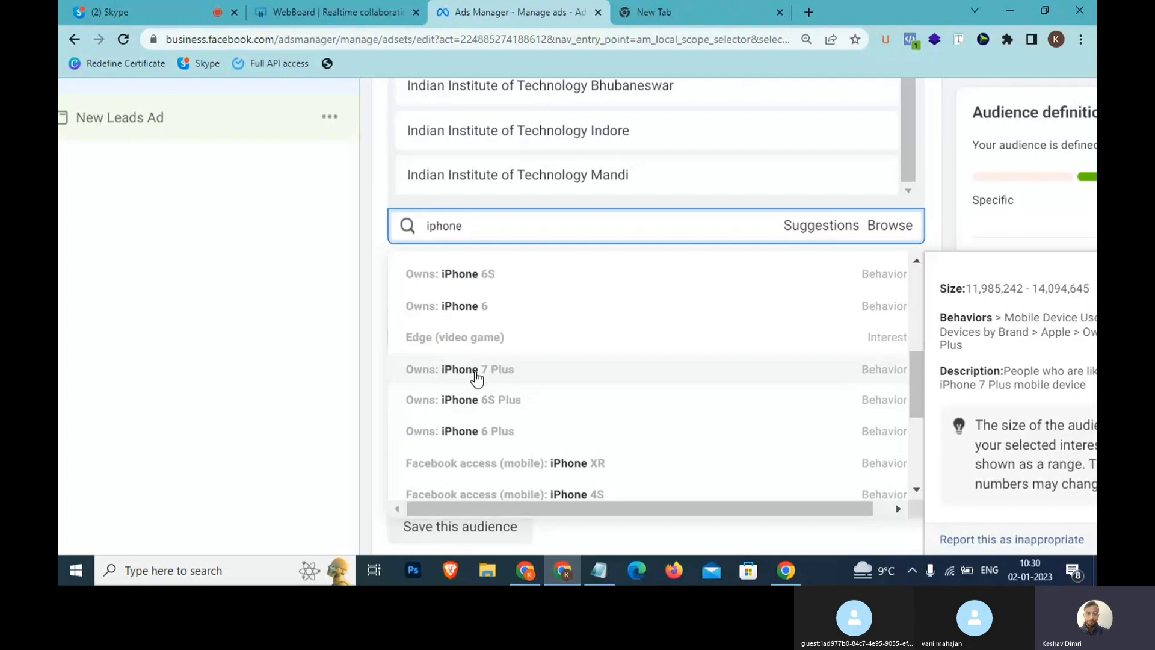
left_click(313, 368)
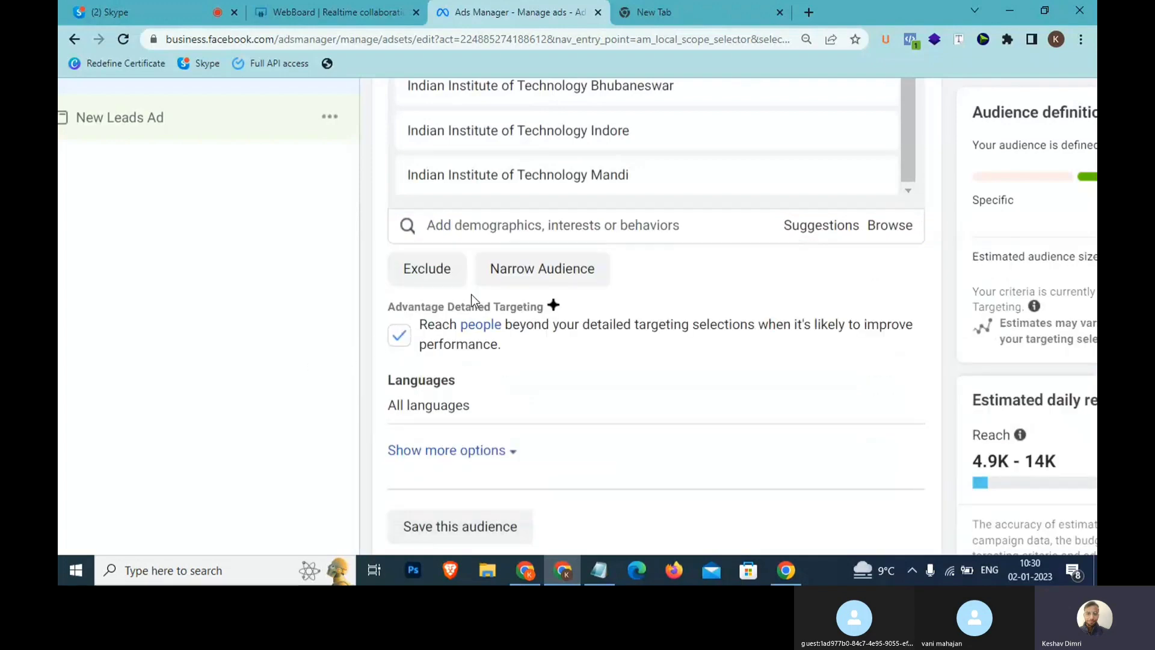
- Browse the Education demographics and add the Undergrad years criterion to the ad set's detailed targeting
scroll(475, 298, "up", 3)
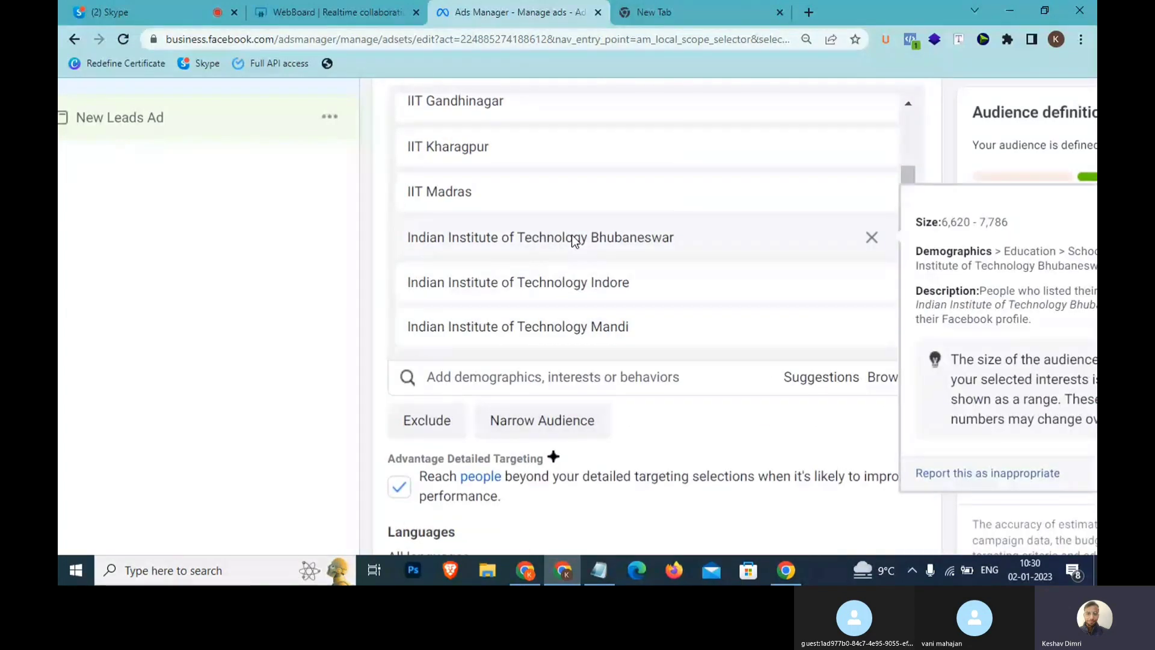
scroll(571, 235, "down", 3)
scroll(589, 268, "up", 2)
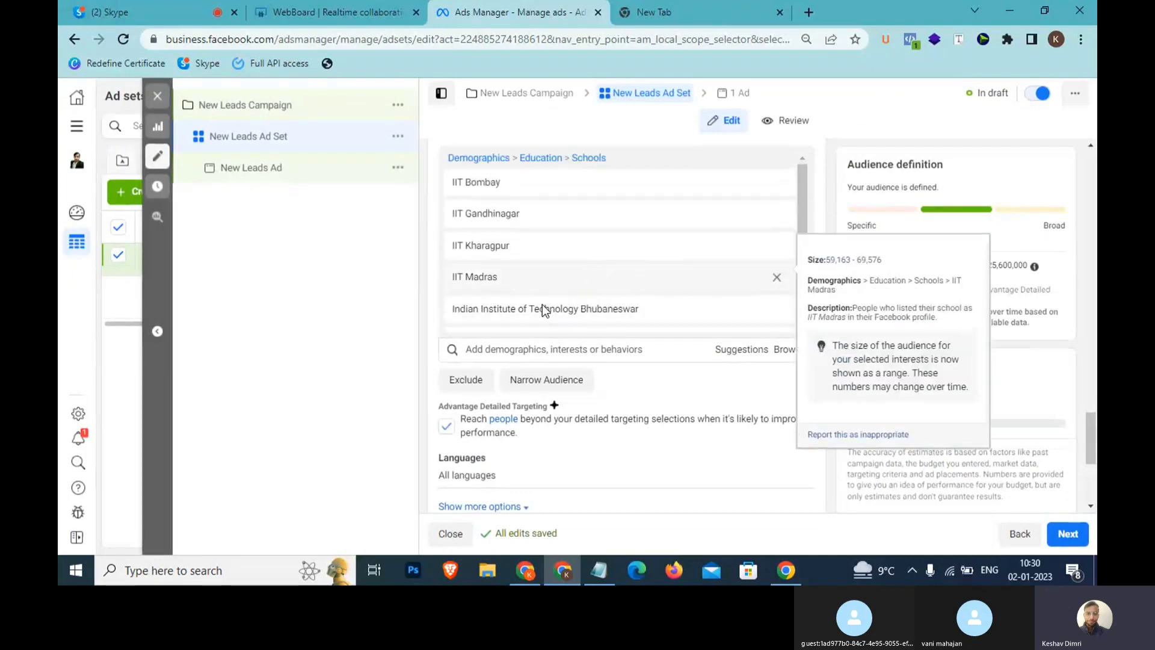
scroll(457, 325, "up", 3)
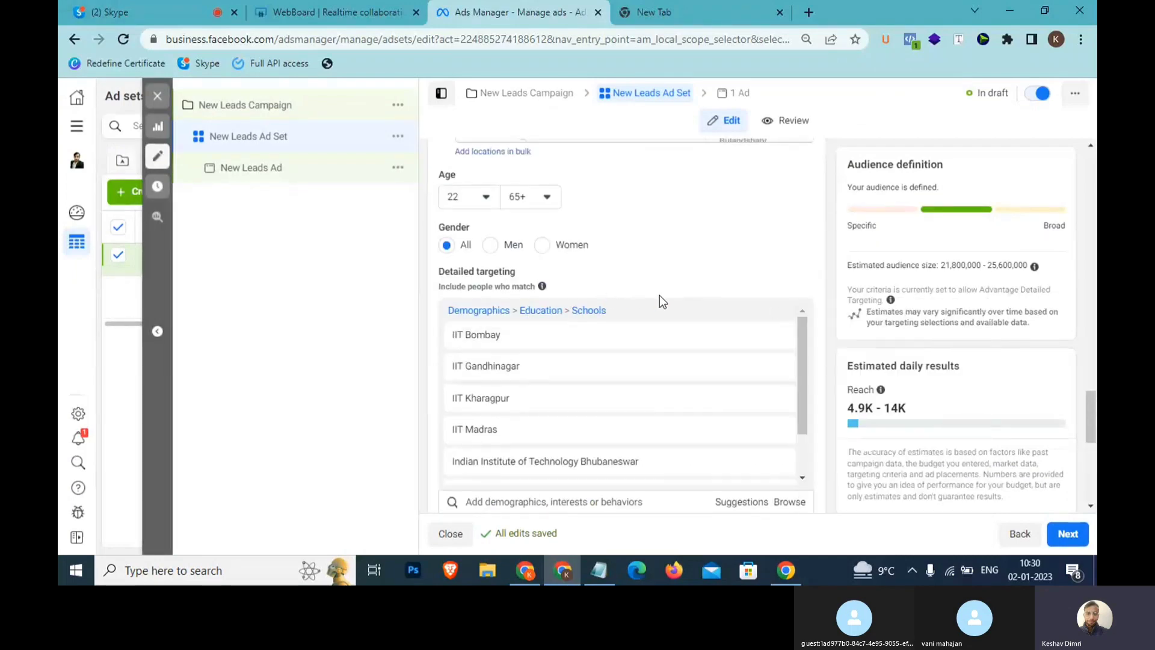
scroll(691, 269, "down", 3)
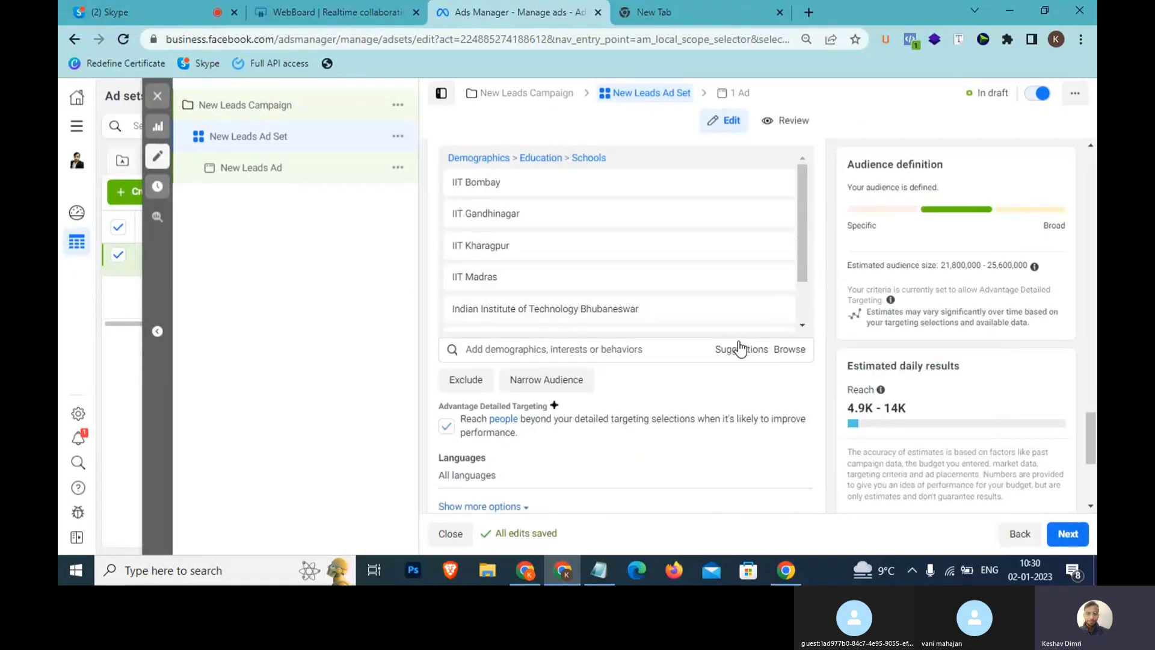
left_click(784, 350)
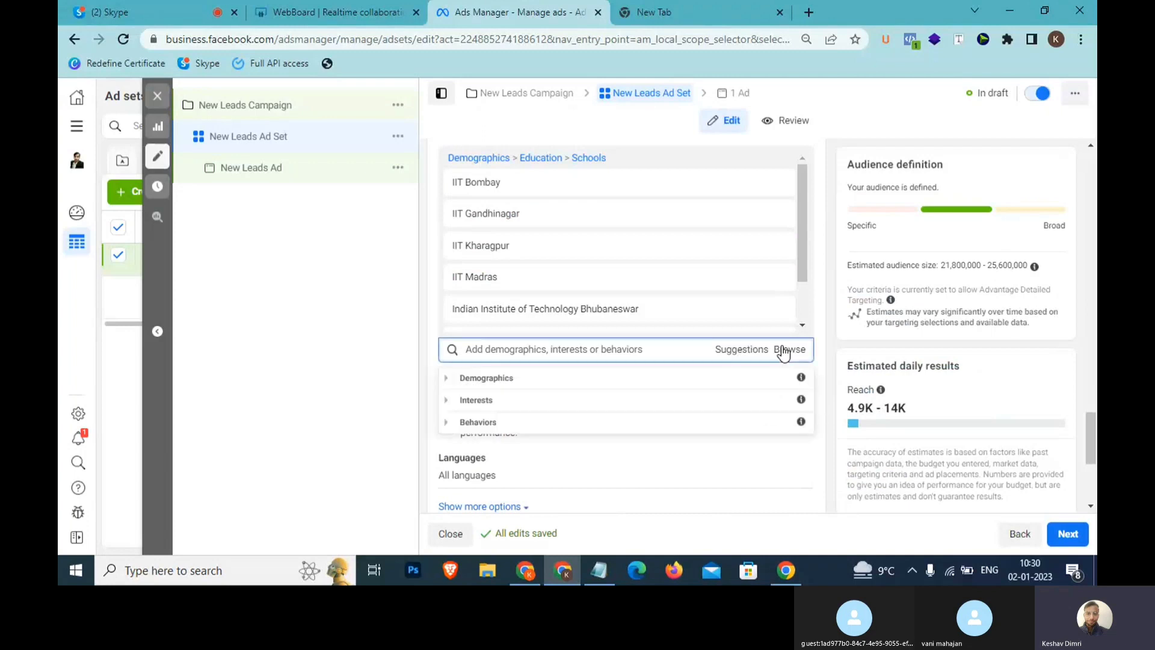
left_click(445, 382)
left_click(457, 401)
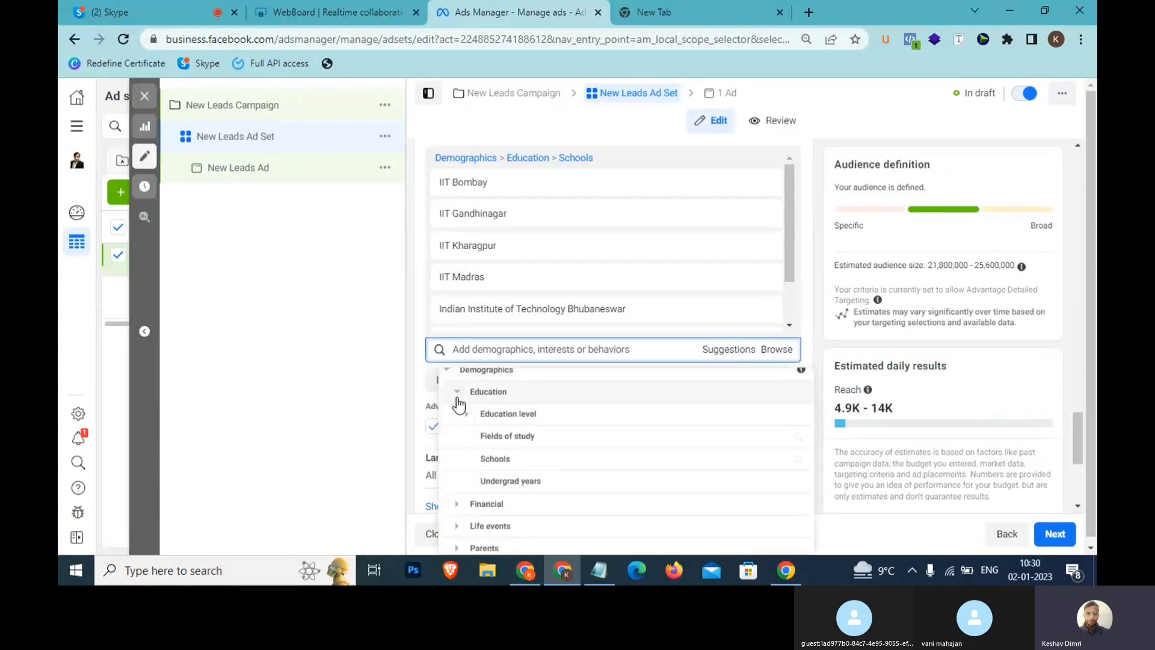
left_click(543, 470)
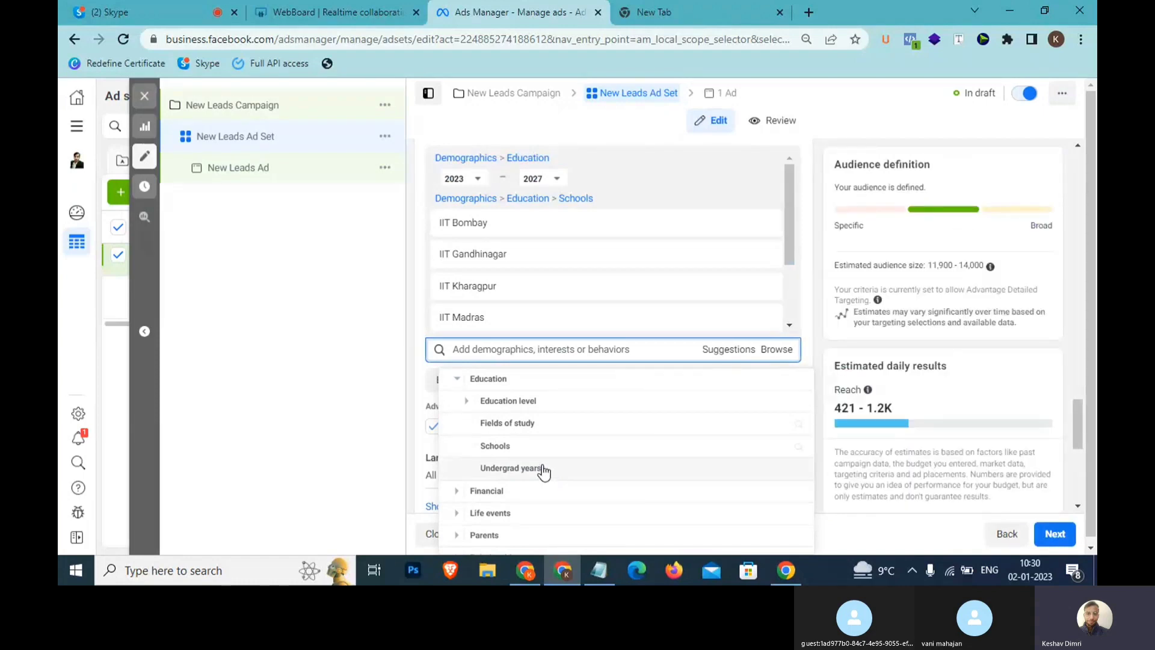
- Set the undergrad years range in the detailed targeting to 2017 through 2020
left_click(477, 178)
scroll(456, 244, "up", 3)
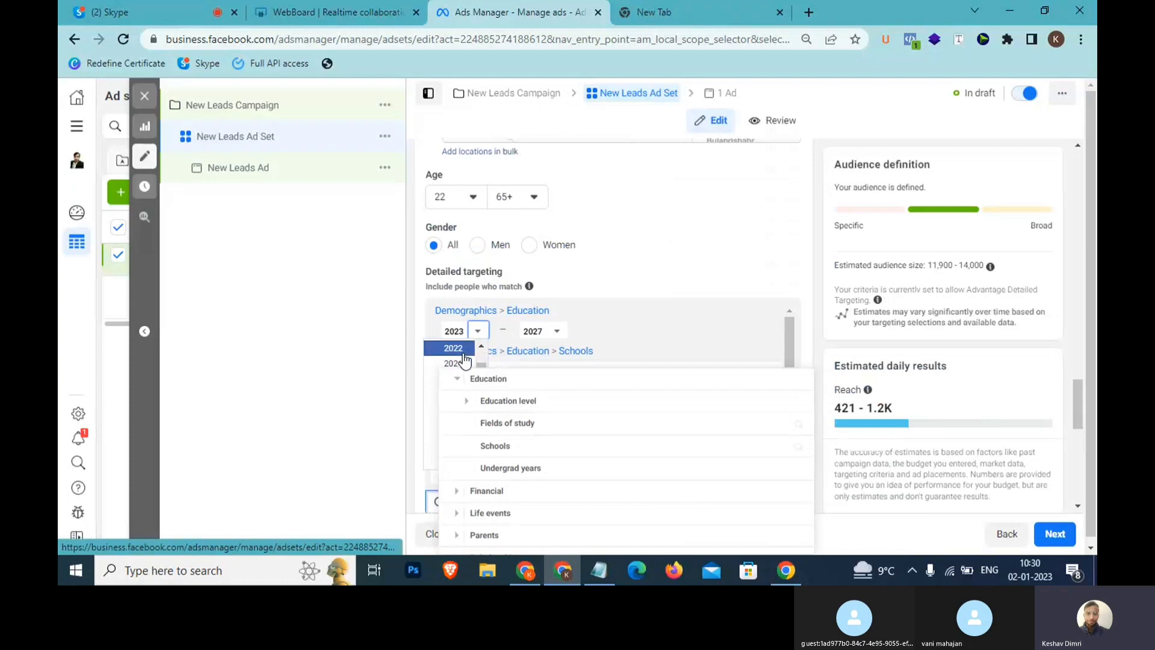
scroll(614, 279, "down", 3)
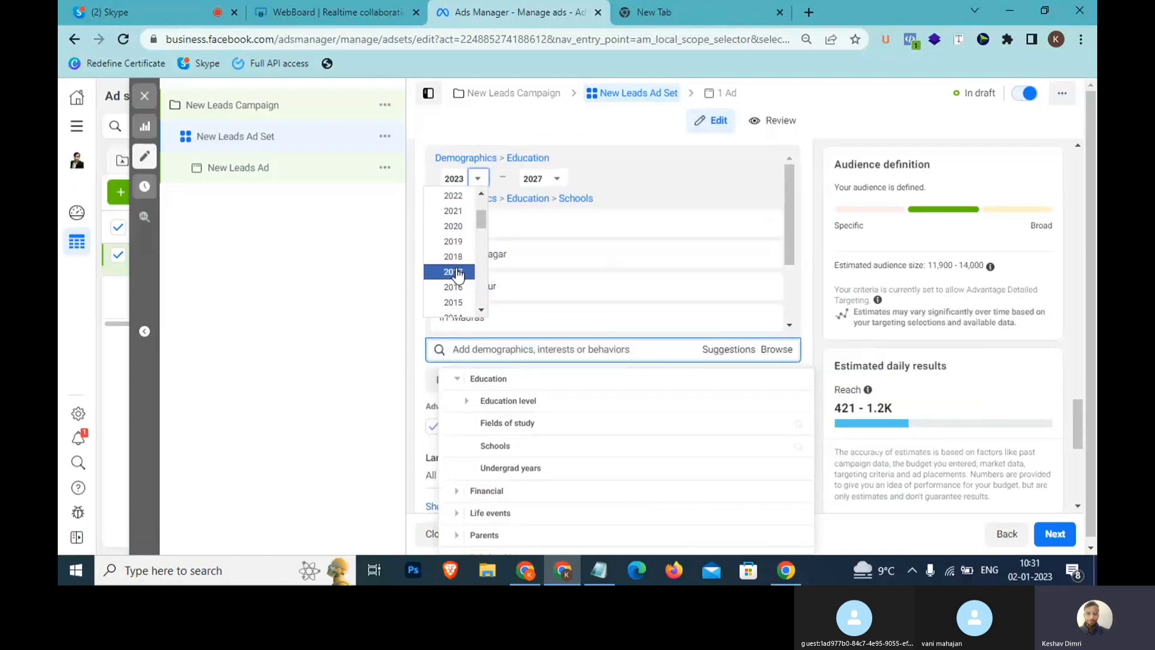
left_click(545, 186)
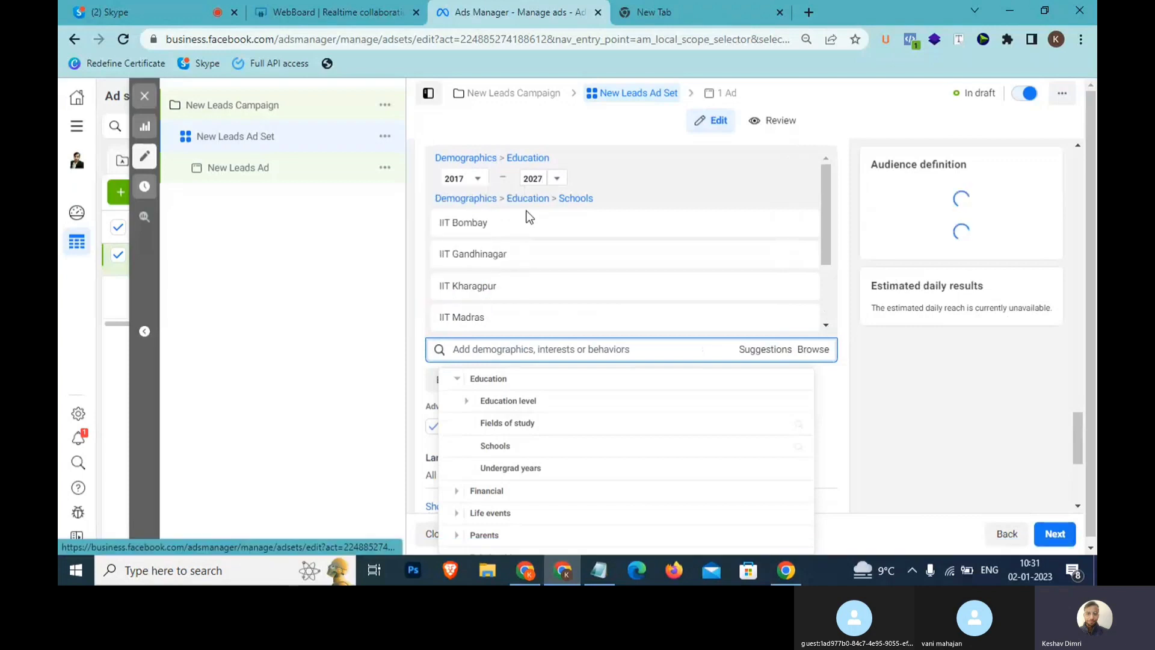
left_click(556, 179)
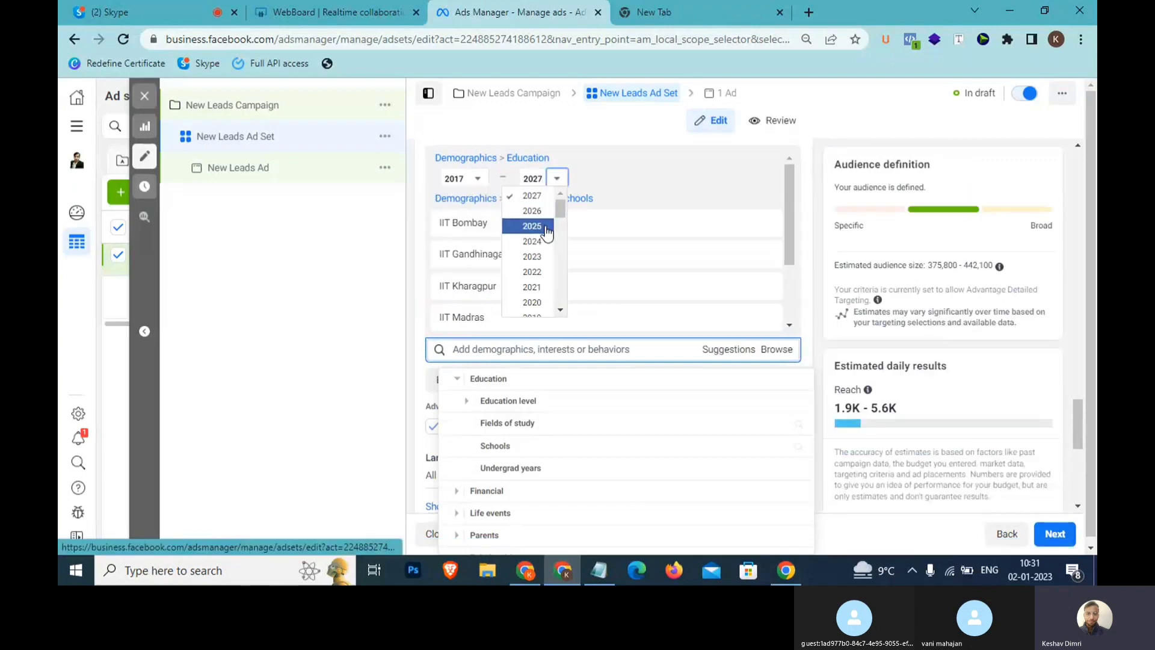
scroll(546, 231, "up", 1)
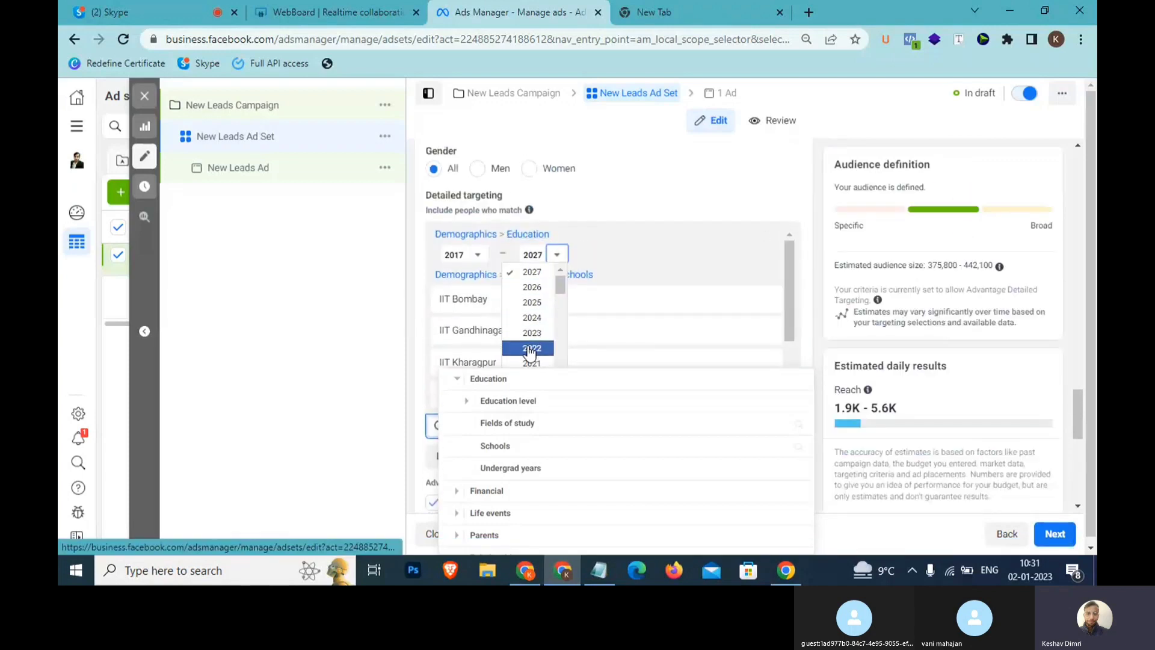
scroll(530, 352, "down", 2)
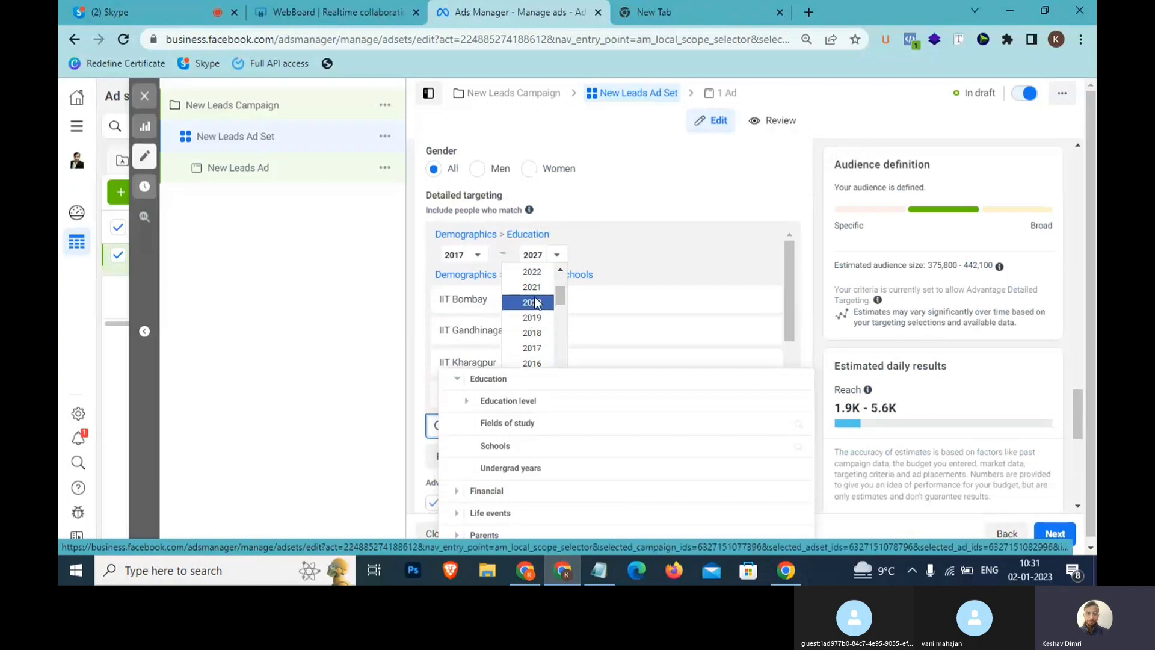
left_click(534, 302)
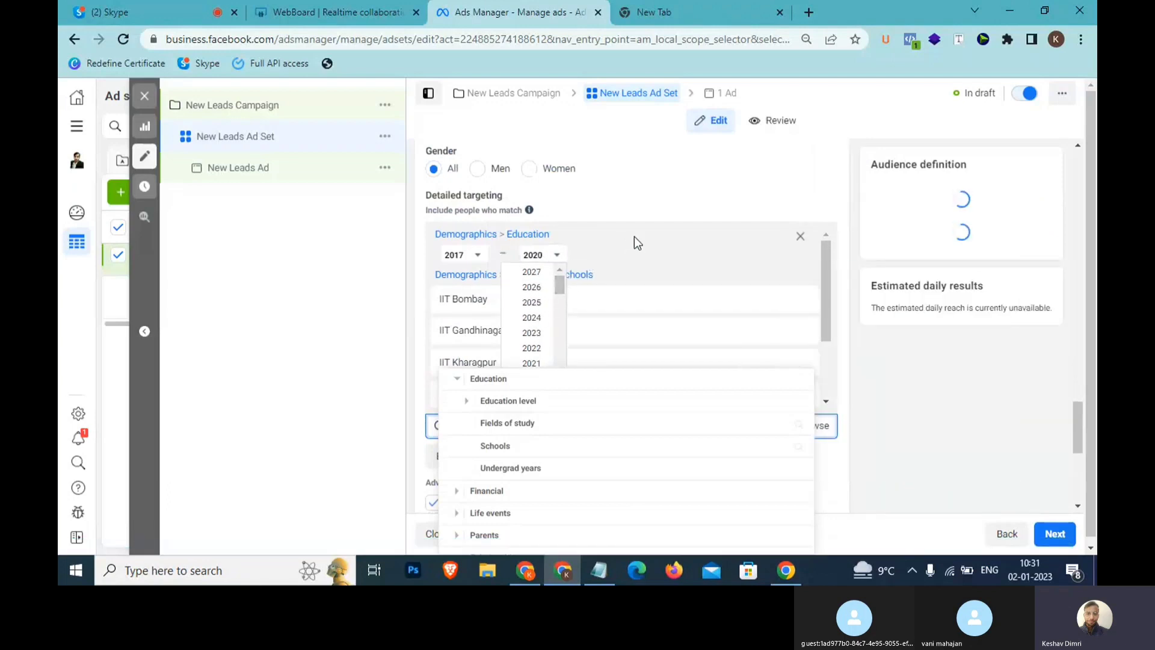
- Include "Household income: top 10% of ZIP codes (US)" from the Financial demographics in the targeting and remove it again
scroll(621, 349, "down", 1)
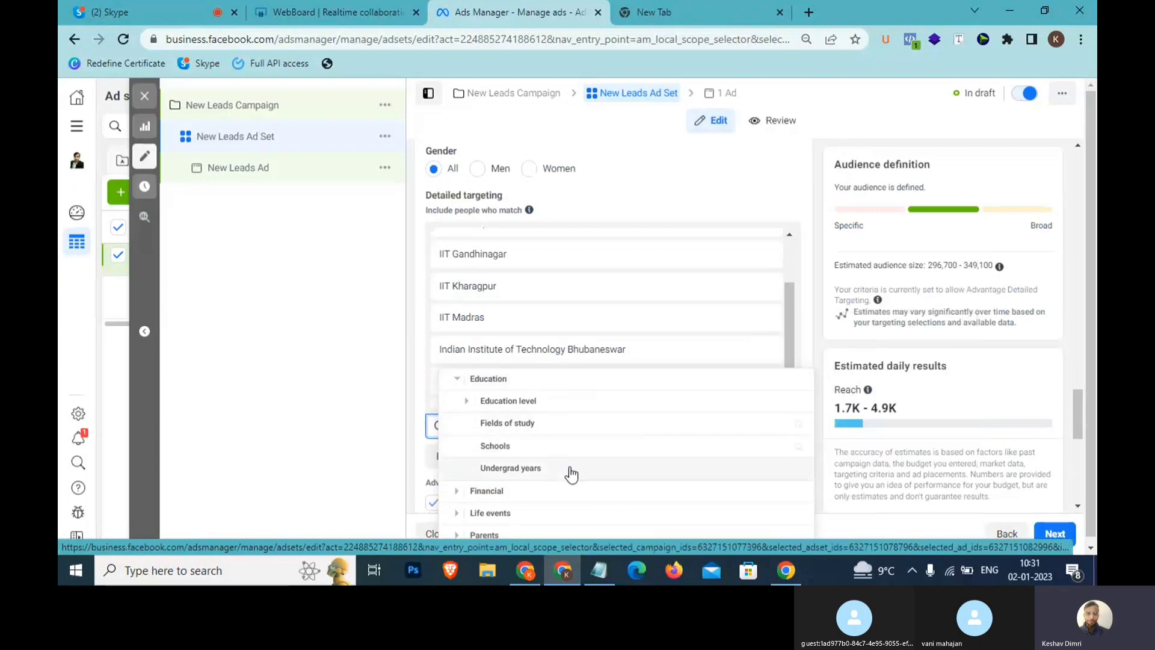
scroll(571, 474, "down", 2)
scroll(625, 322, "down", 1)
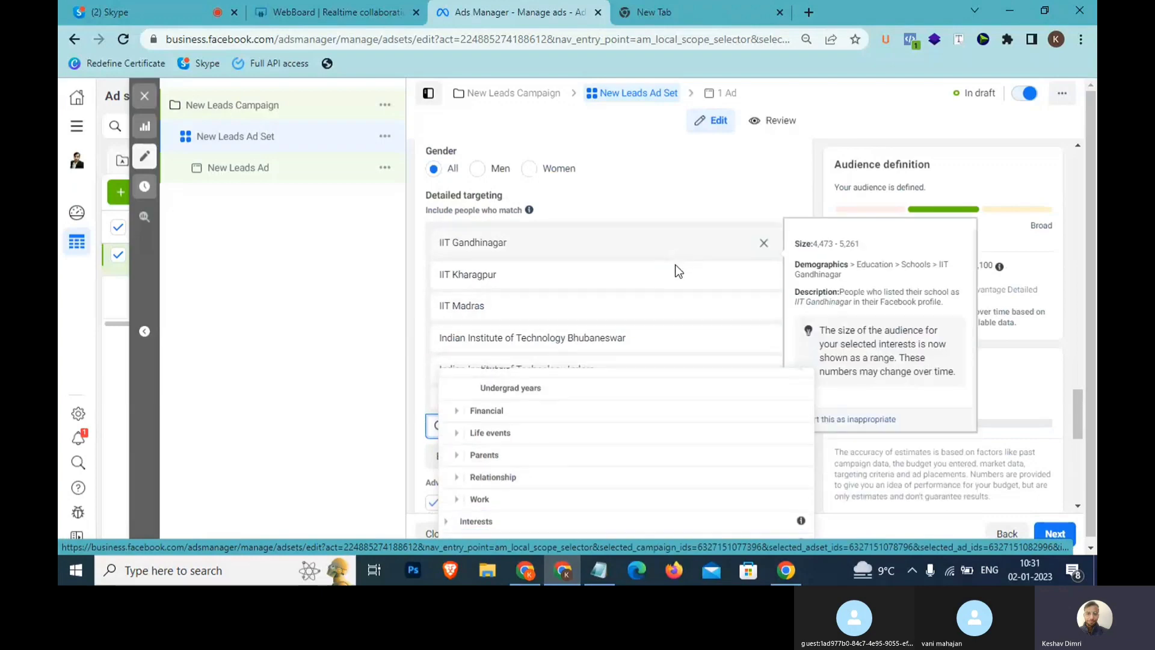
scroll(588, 397, "up", 2)
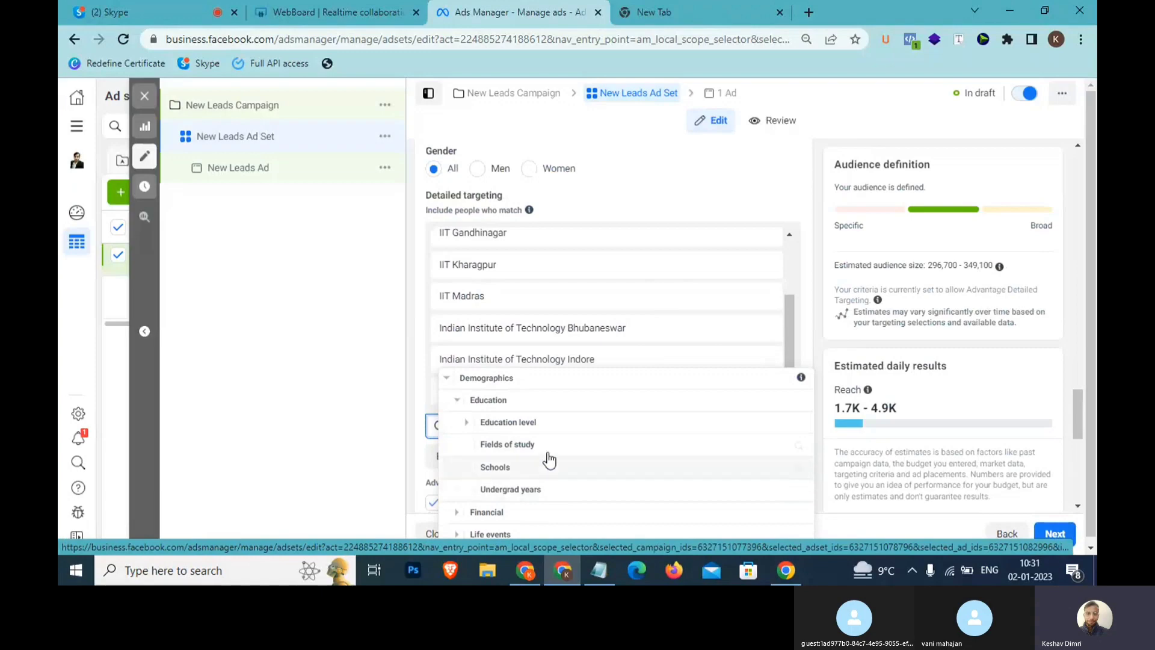
mouse_move(557, 345)
scroll(556, 480, "down", 1)
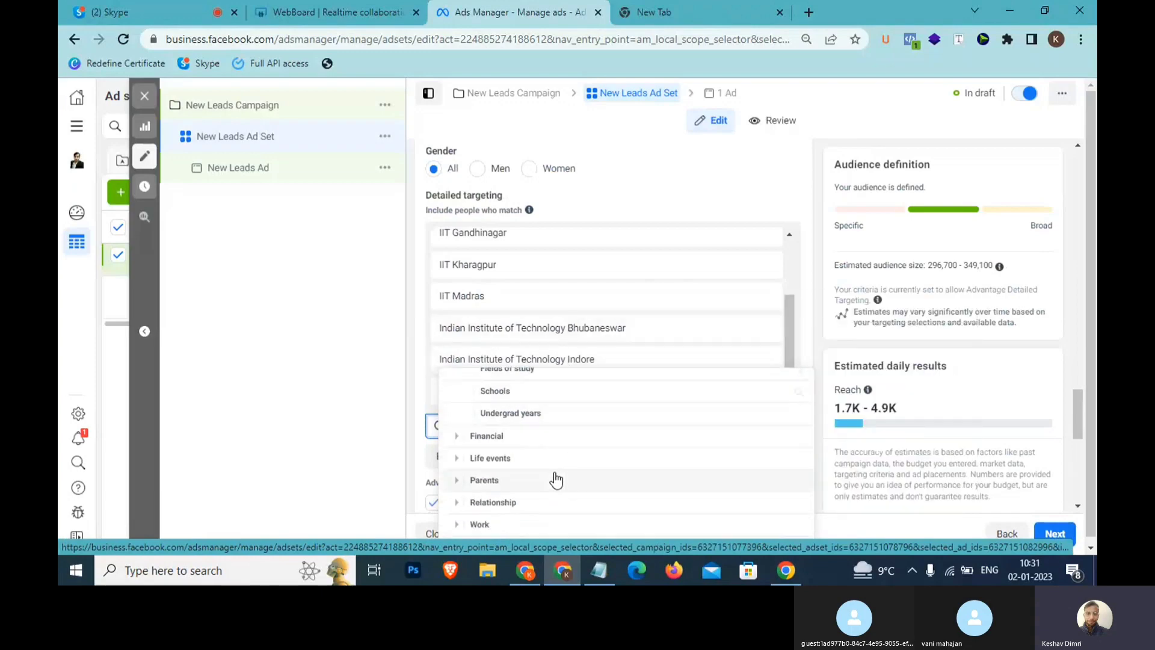
left_click(456, 438)
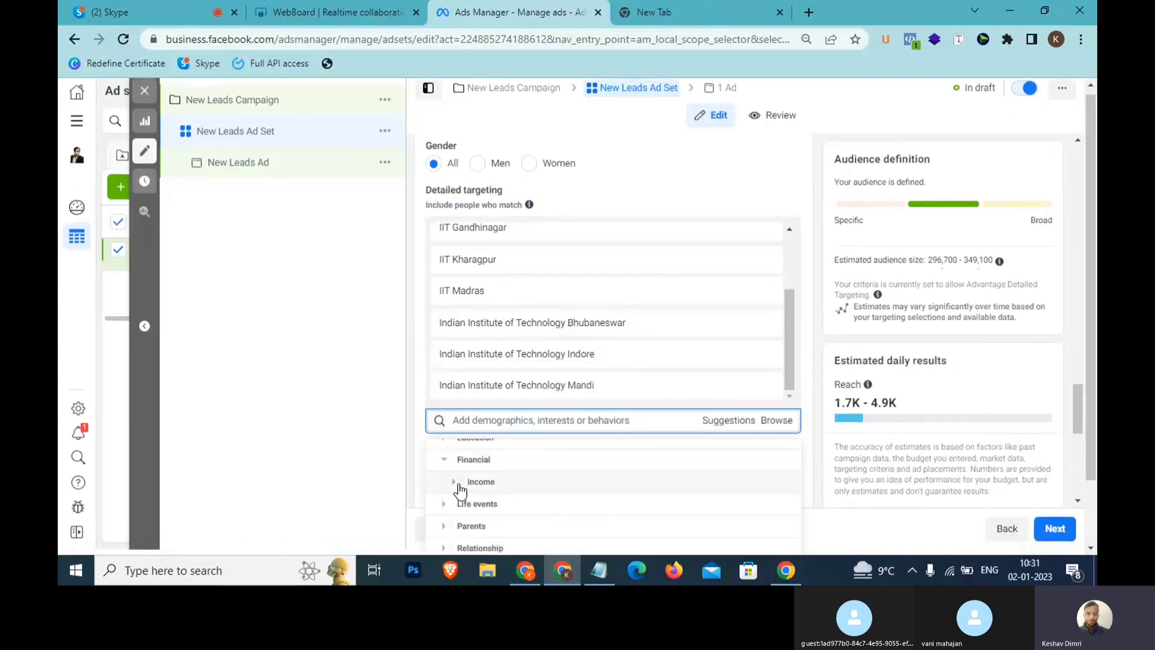
left_click(453, 484)
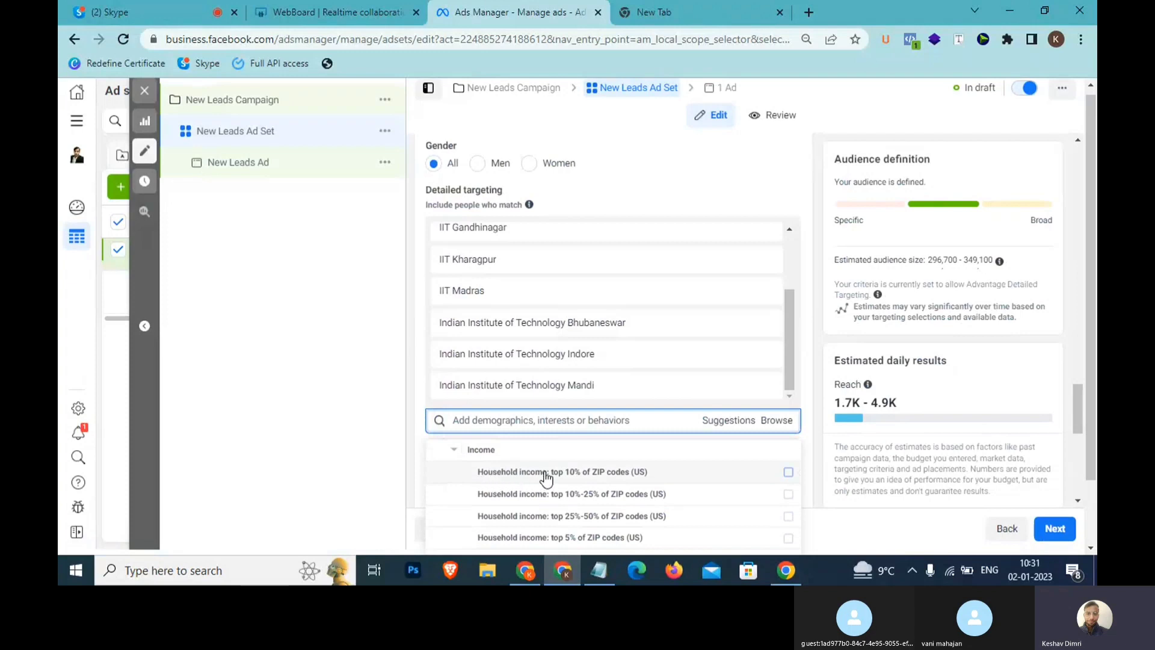
mouse_move(552, 479)
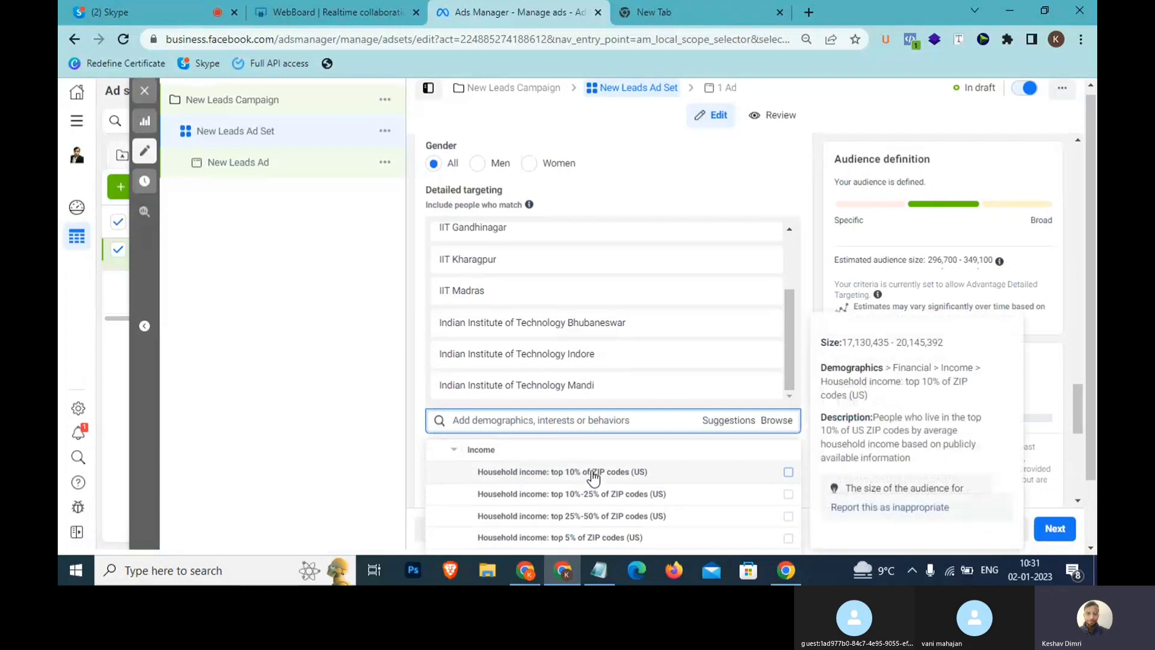
left_click_drag(592, 476, 664, 485)
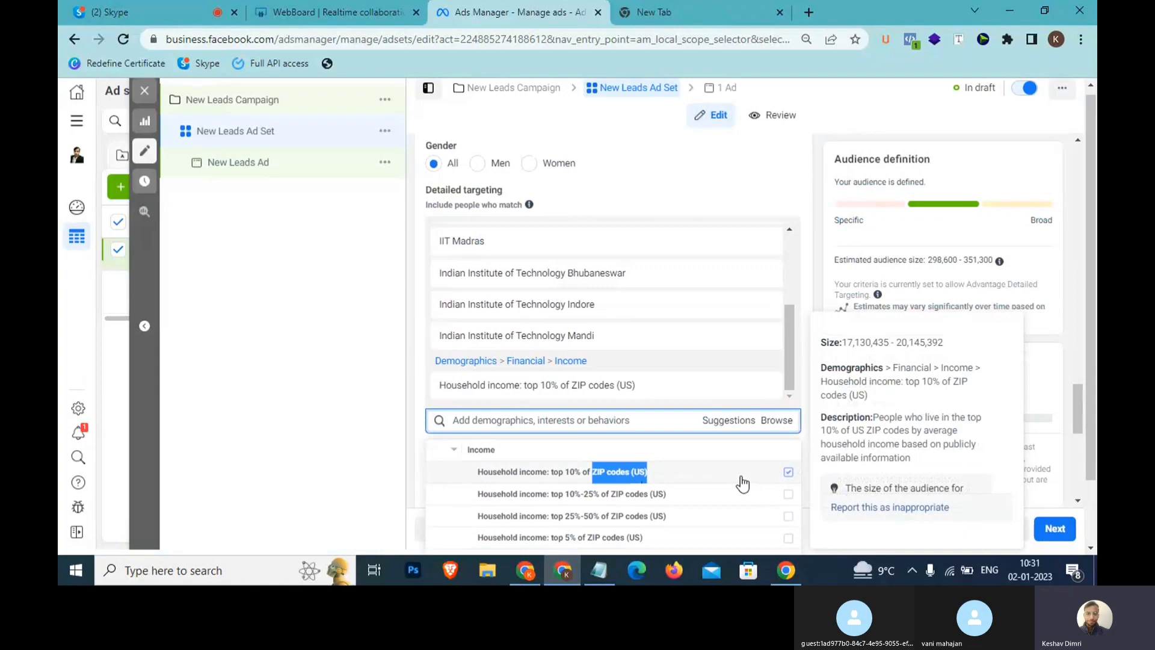
scroll(813, 325, "down", 4)
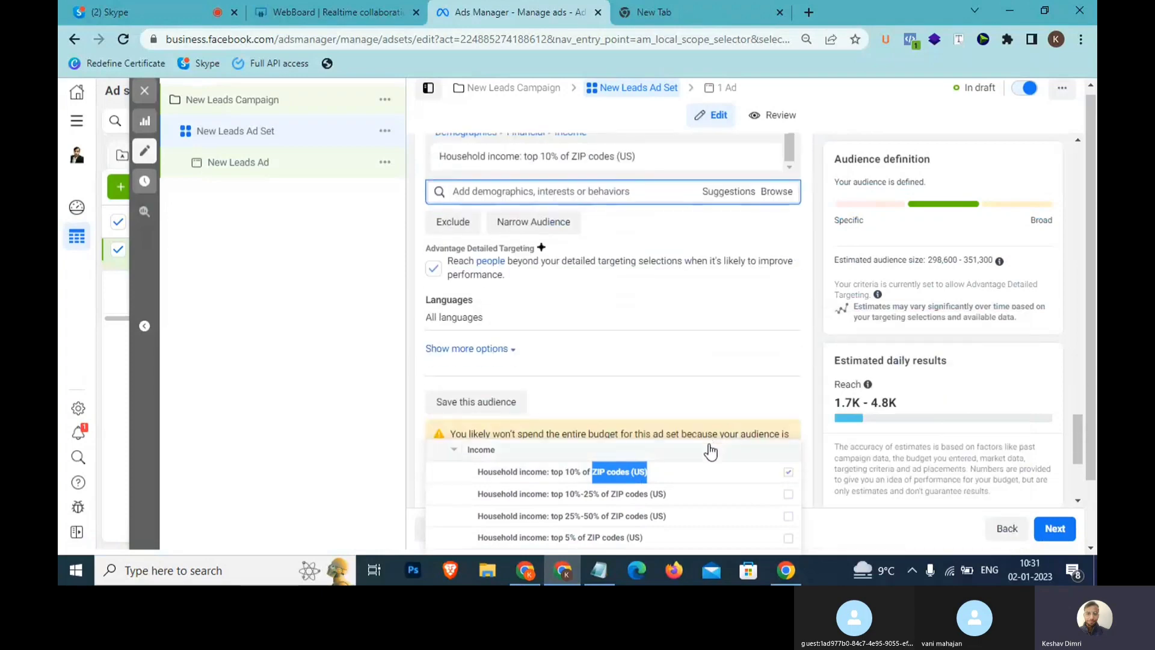
left_click(788, 472)
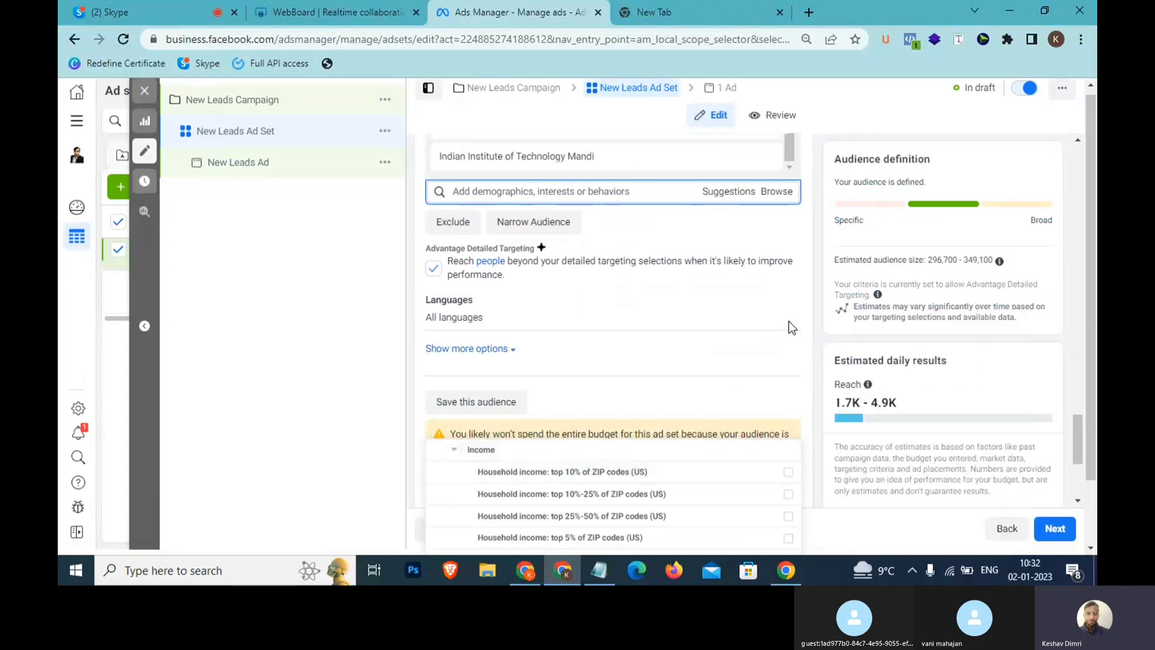
- Examine the audience size warning, the placement options and the detailed targeting selections of the ad set
scroll(794, 328, "down", 4)
scroll(627, 448, "up", 1)
scroll(627, 449, "up", 1)
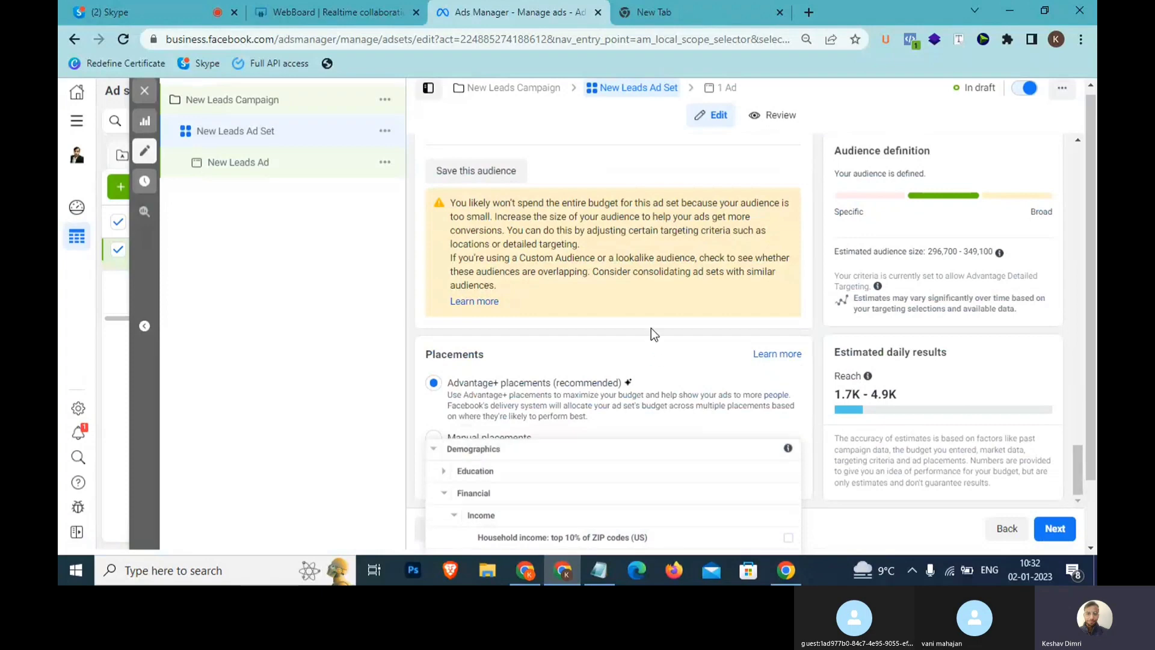
scroll(553, 350, "up", 5)
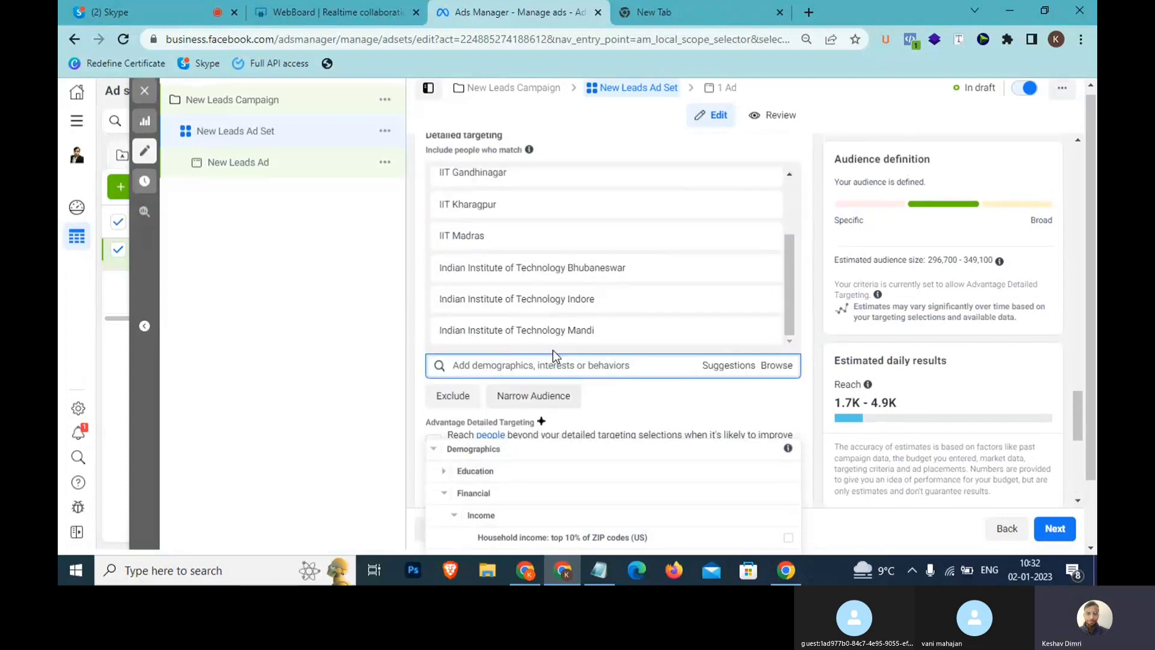
scroll(553, 350, "up", 4)
scroll(782, 457, "down", 5)
mouse_move(812, 361)
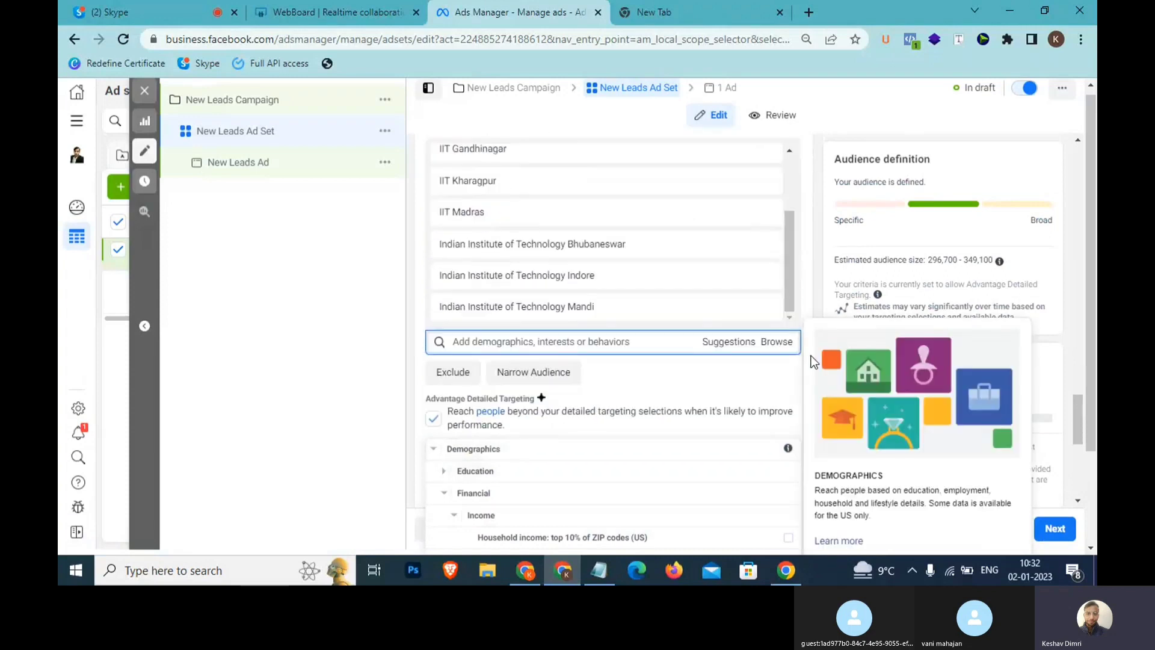
- Browse the detailed targeting's Financial demographics and examine the household income options by ZIP codes (US)
left_click(773, 343)
left_click(771, 349)
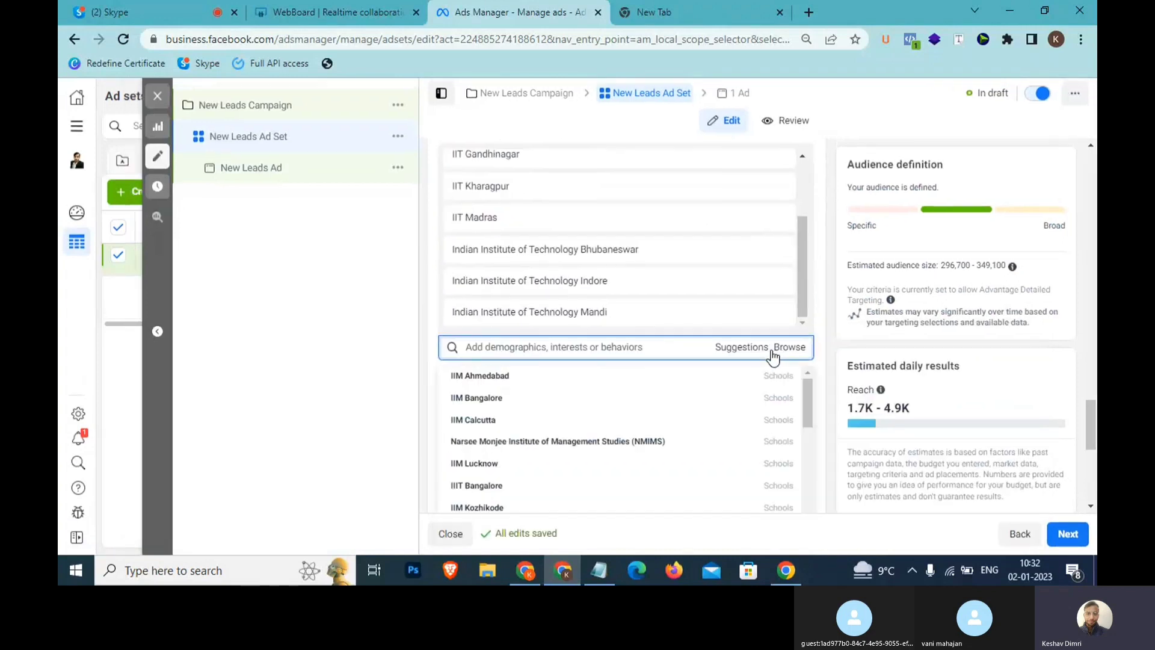
left_click(785, 350)
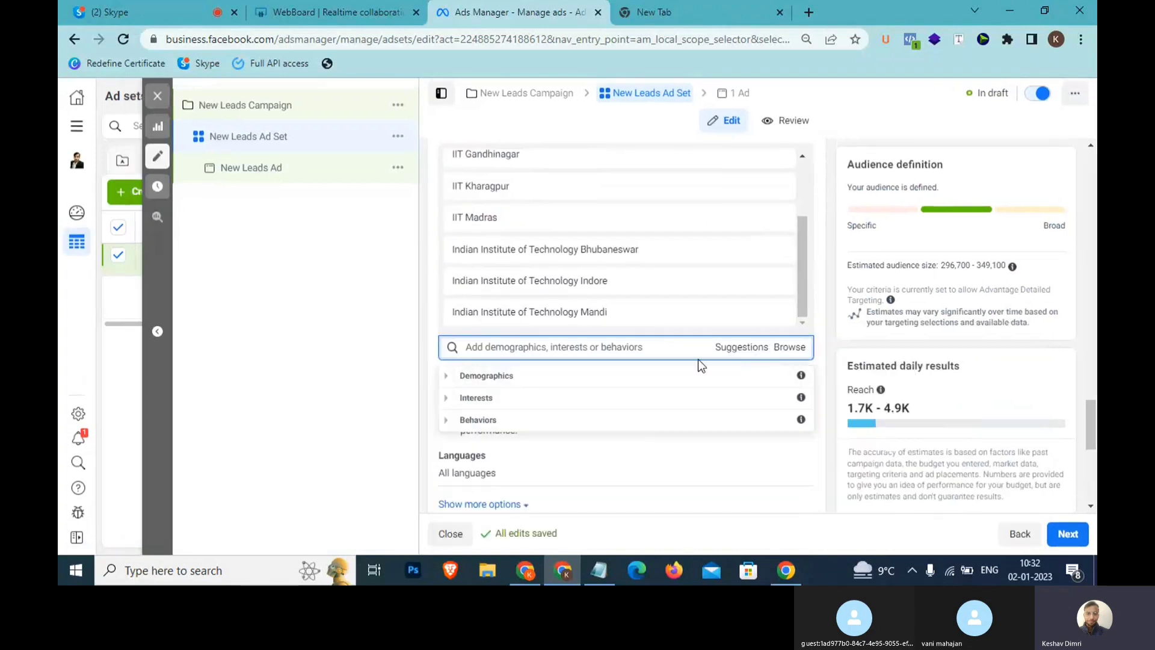
left_click(450, 379)
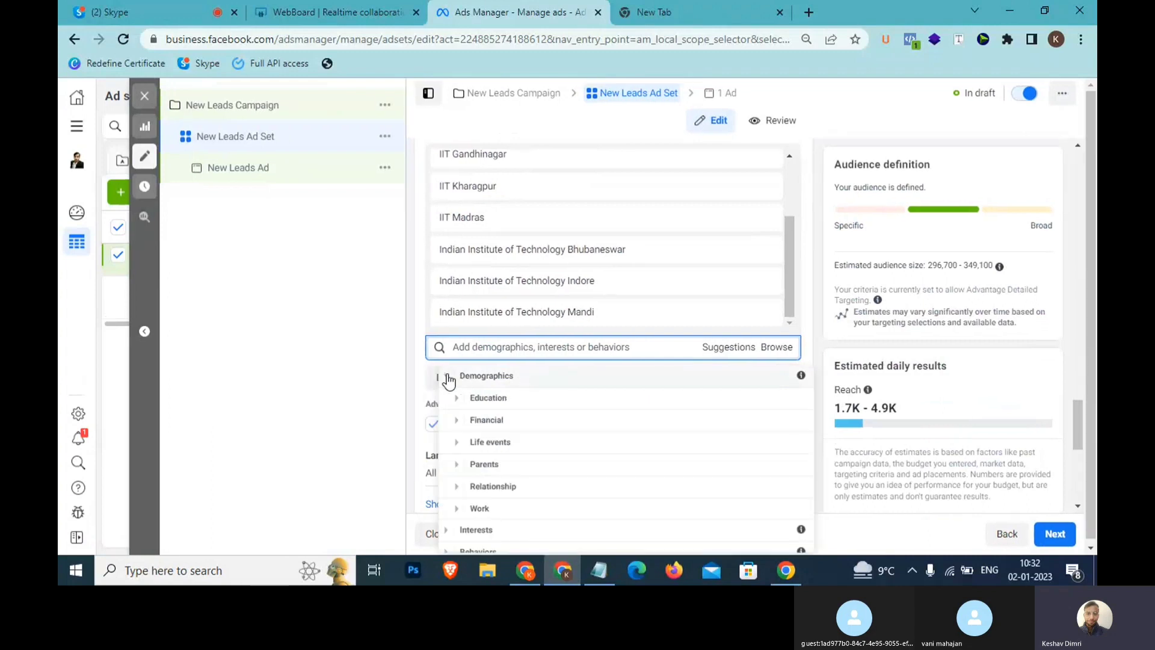
left_click(461, 424)
left_click(475, 405)
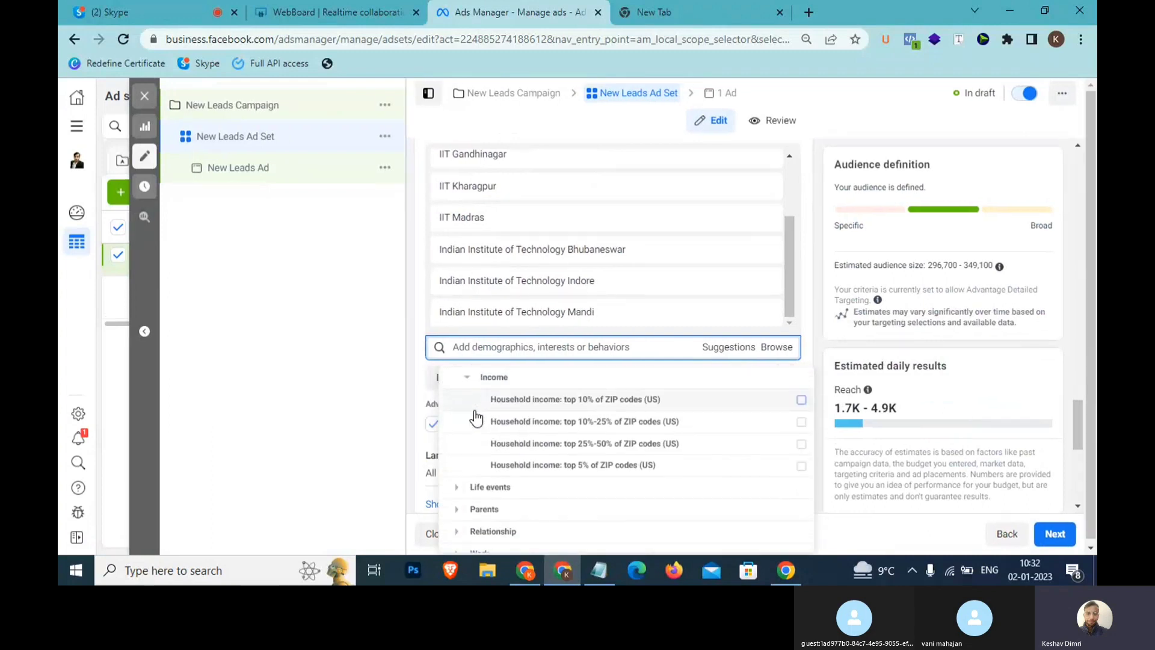
mouse_move(681, 406)
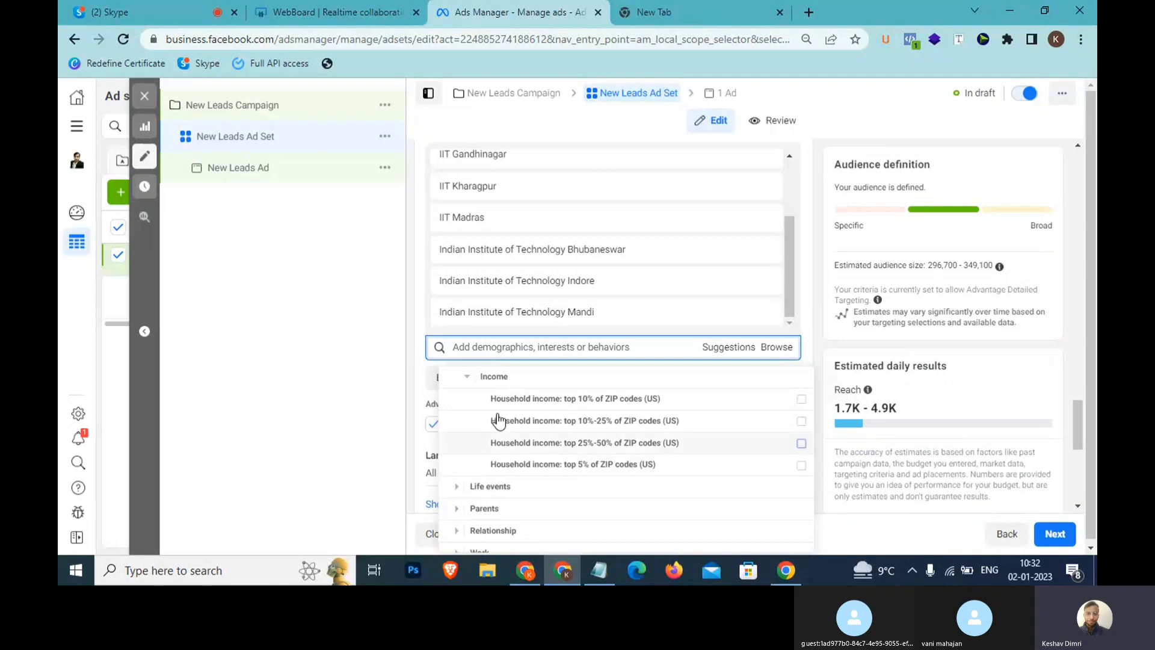
- Collapse the Income options and browse the Life events demographics down to the Anniversary criteria
left_click(466, 377)
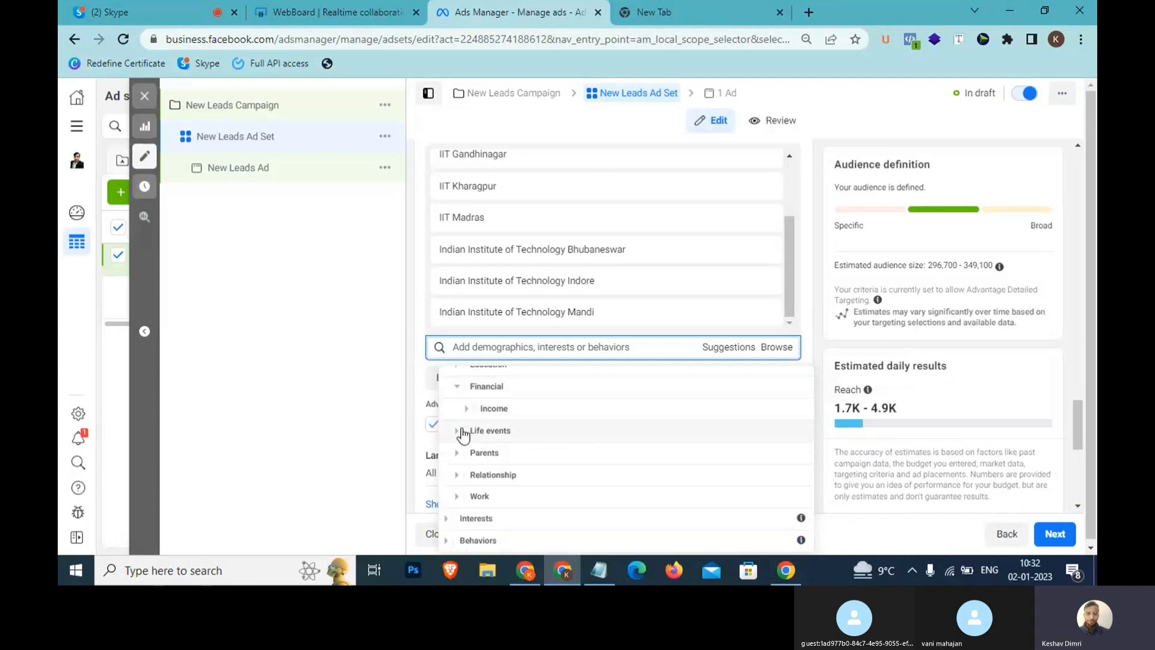
left_click(457, 430)
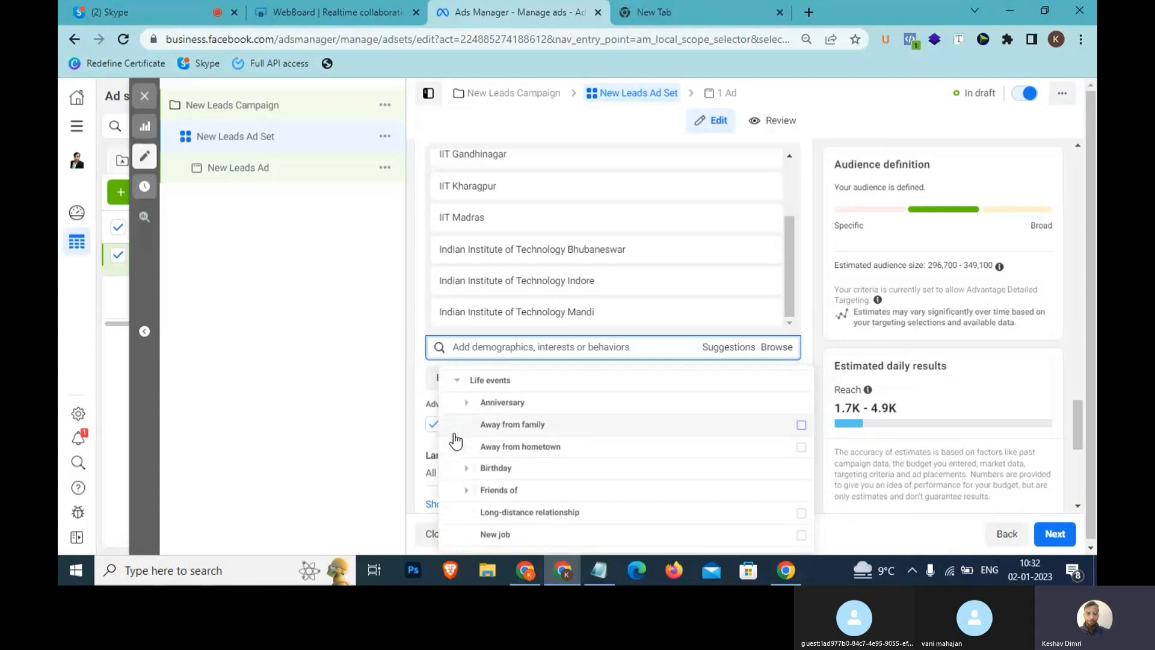
left_click(468, 399)
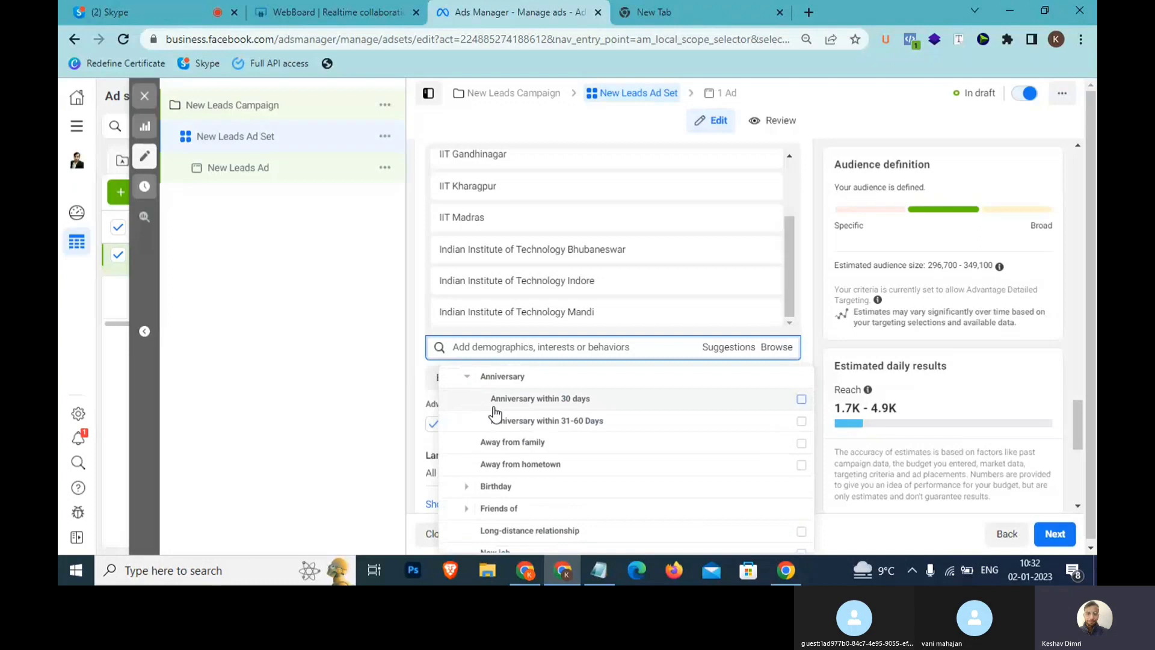
- Switch to Notepad, add the line "GIft Related >> product" below "IOS Application", and return to Ads Manager
left_click(599, 570)
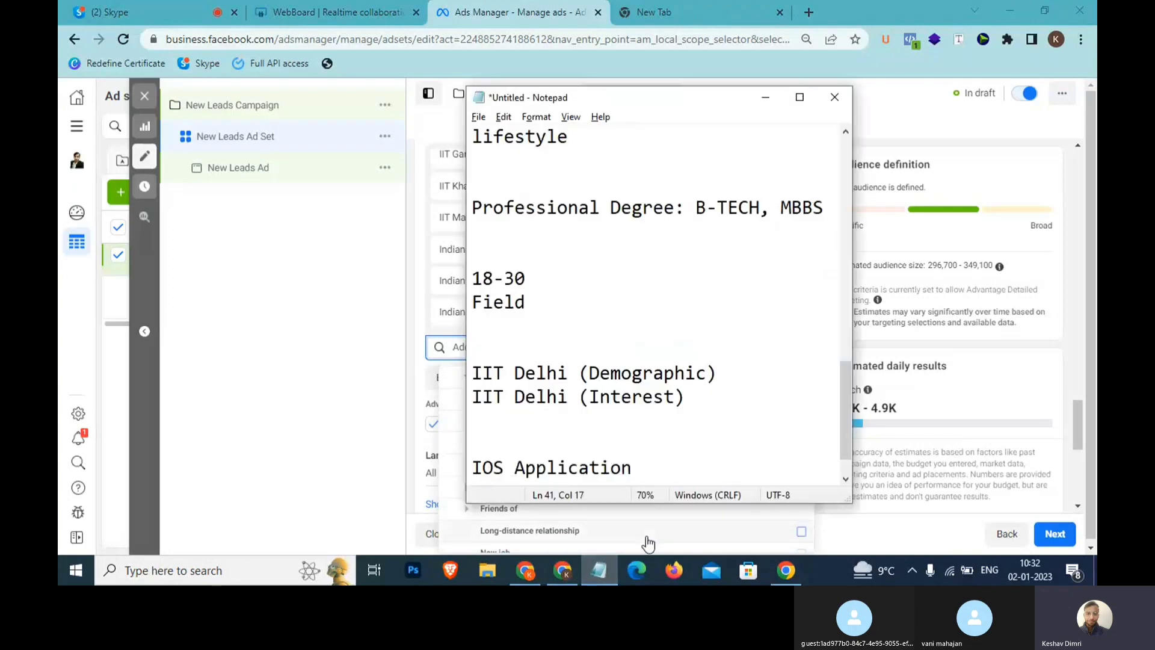
key("Return")
key("Return")
key("Return")
type("GIf")
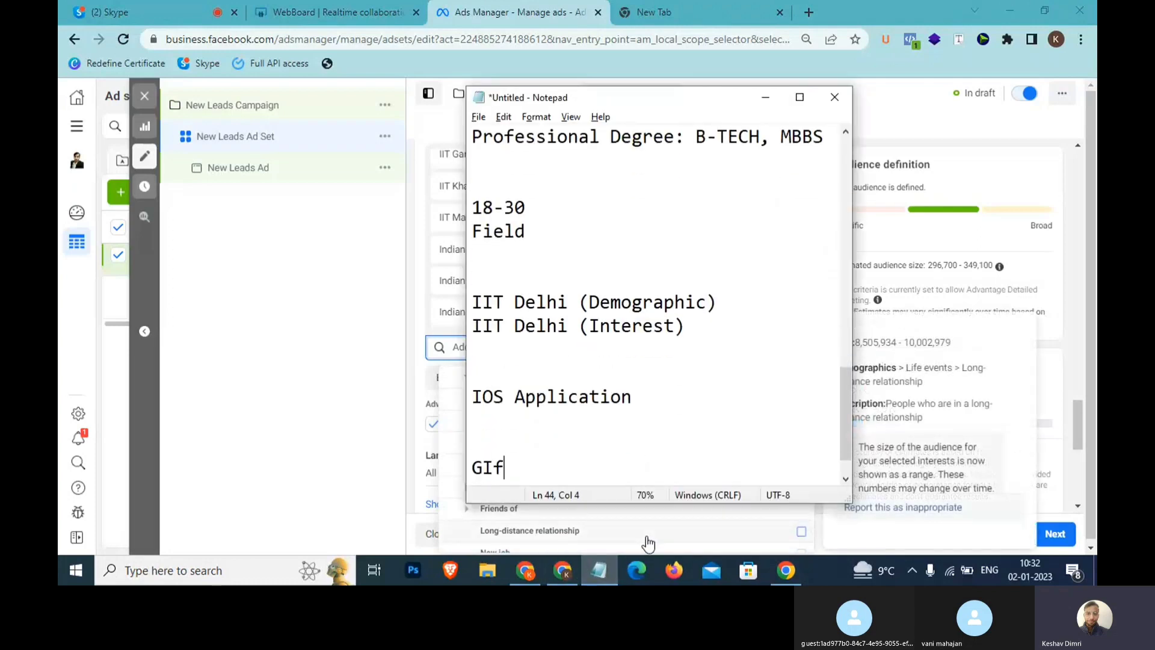
type("t Related ")
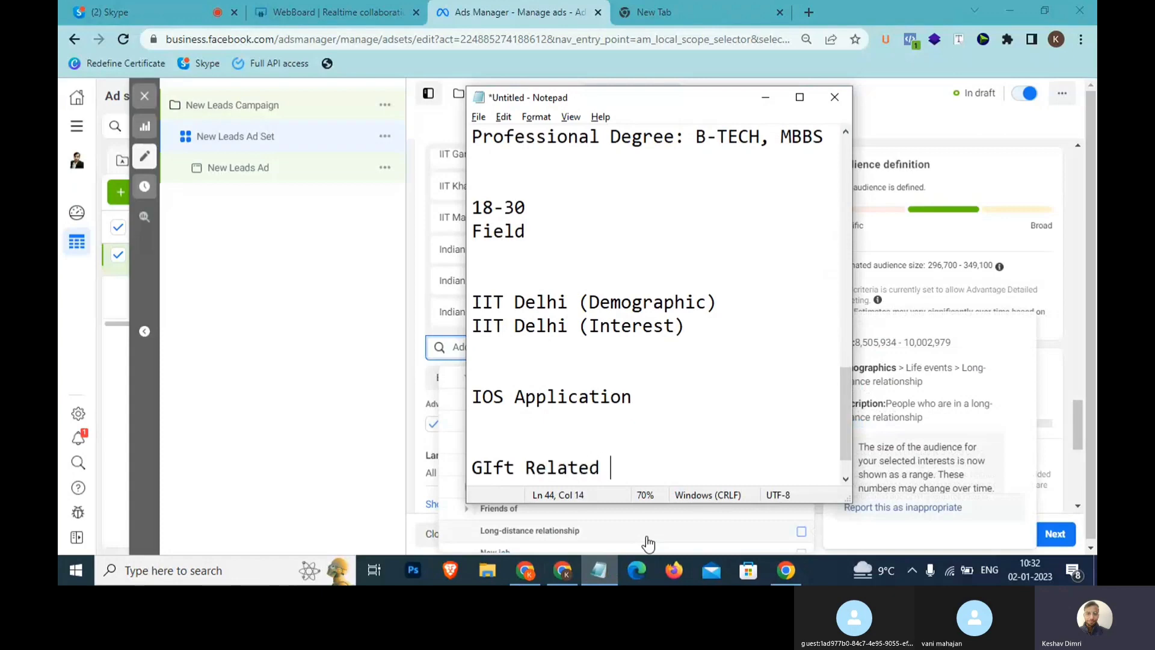
type(">> produ")
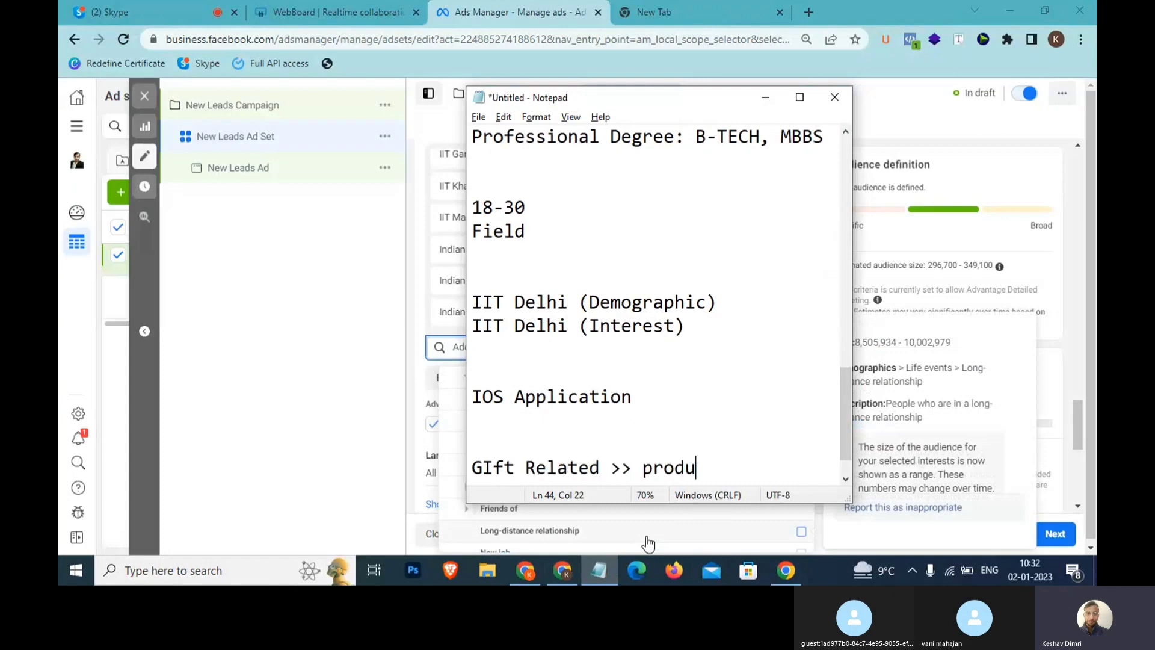
type("ct")
key("alt+Tab")
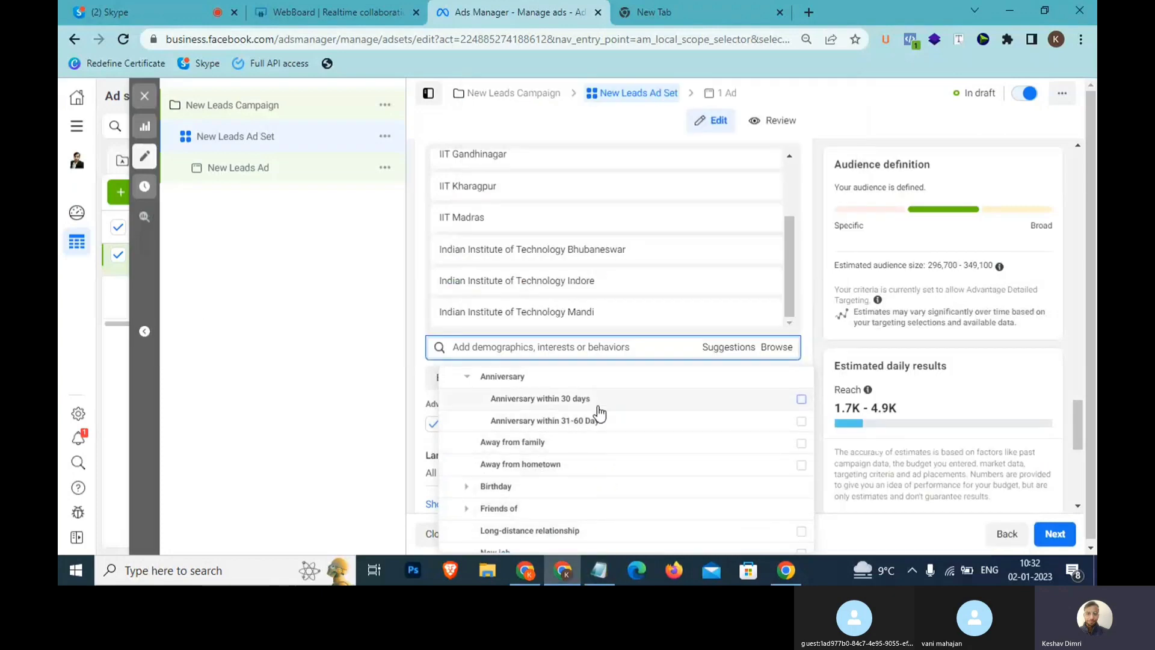
- Examine the "Anniversary within 30 days" details and the Birthday Month criteria under Life events
mouse_move(599, 413)
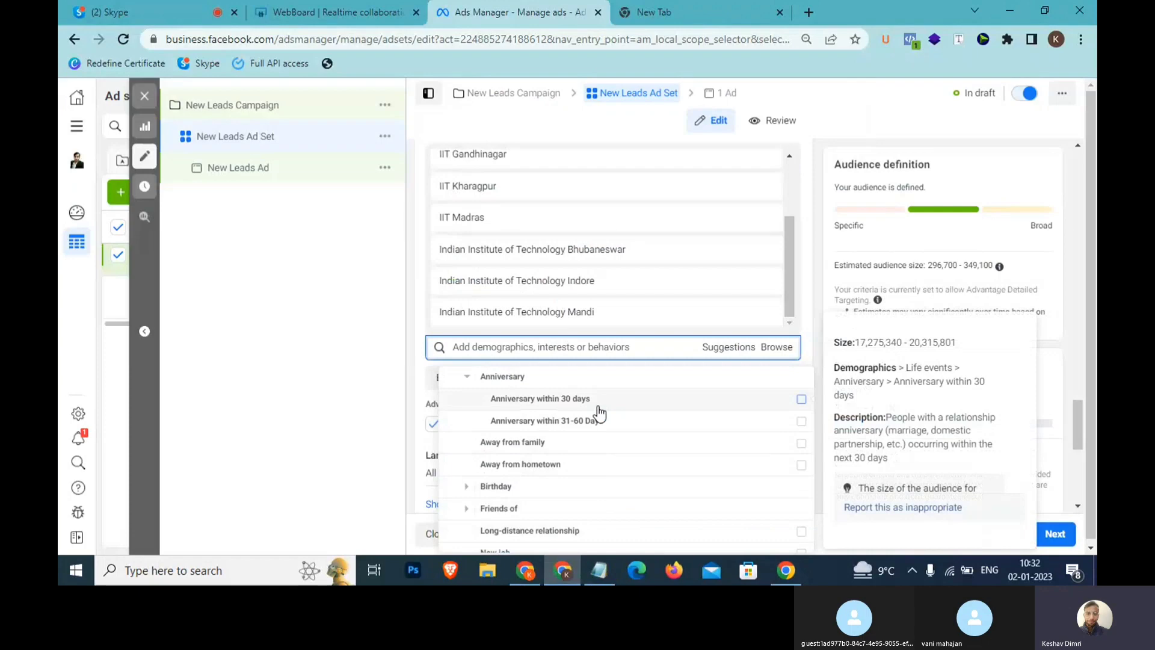
scroll(541, 464, "down", 2)
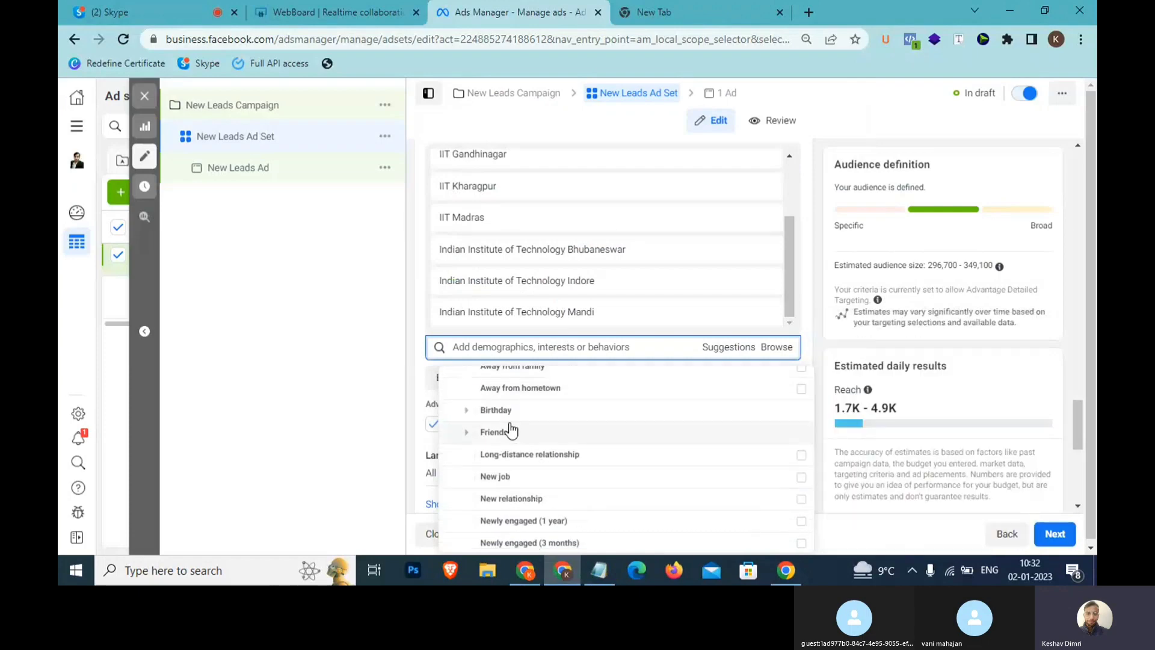
left_click(467, 411)
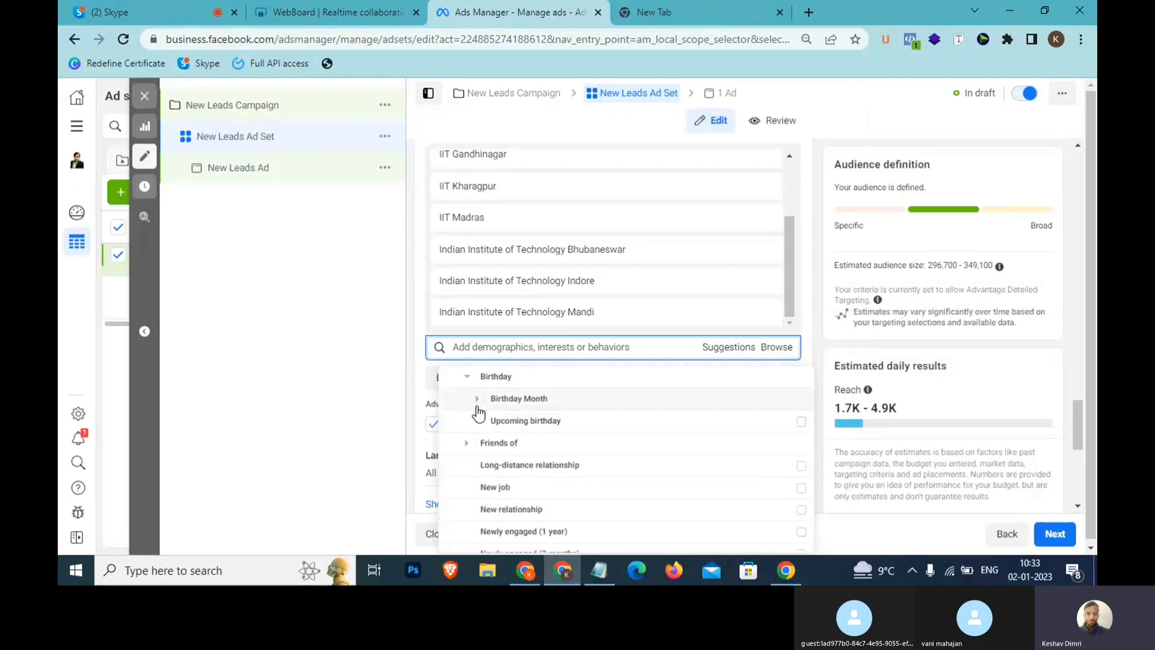
left_click(478, 407)
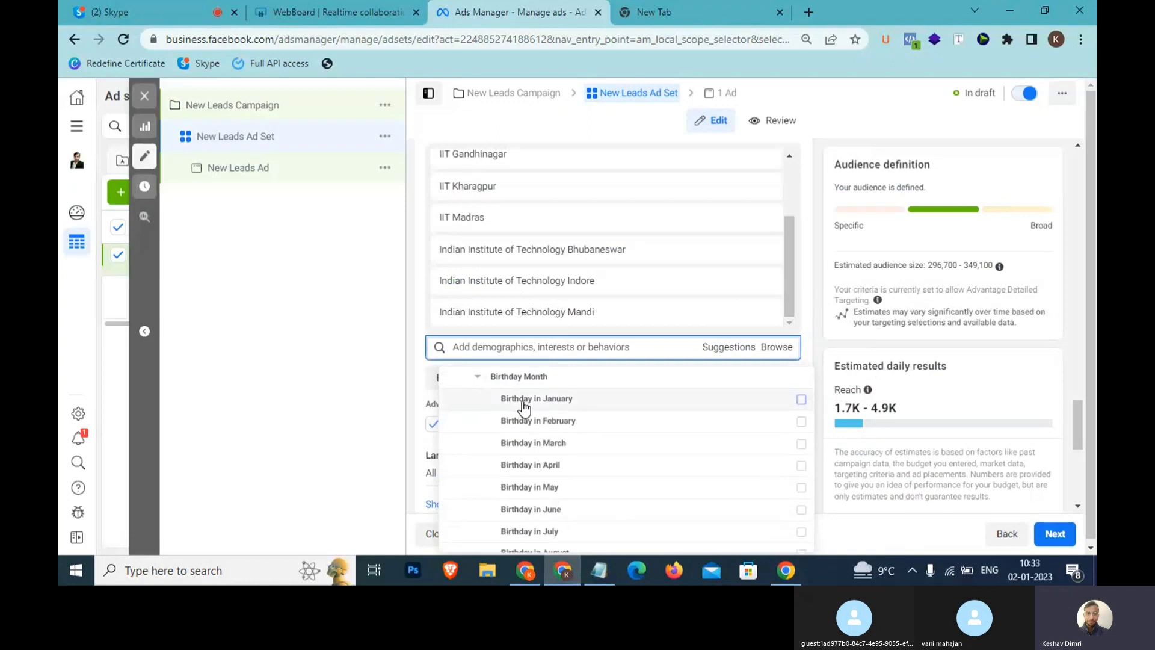
mouse_move(523, 408)
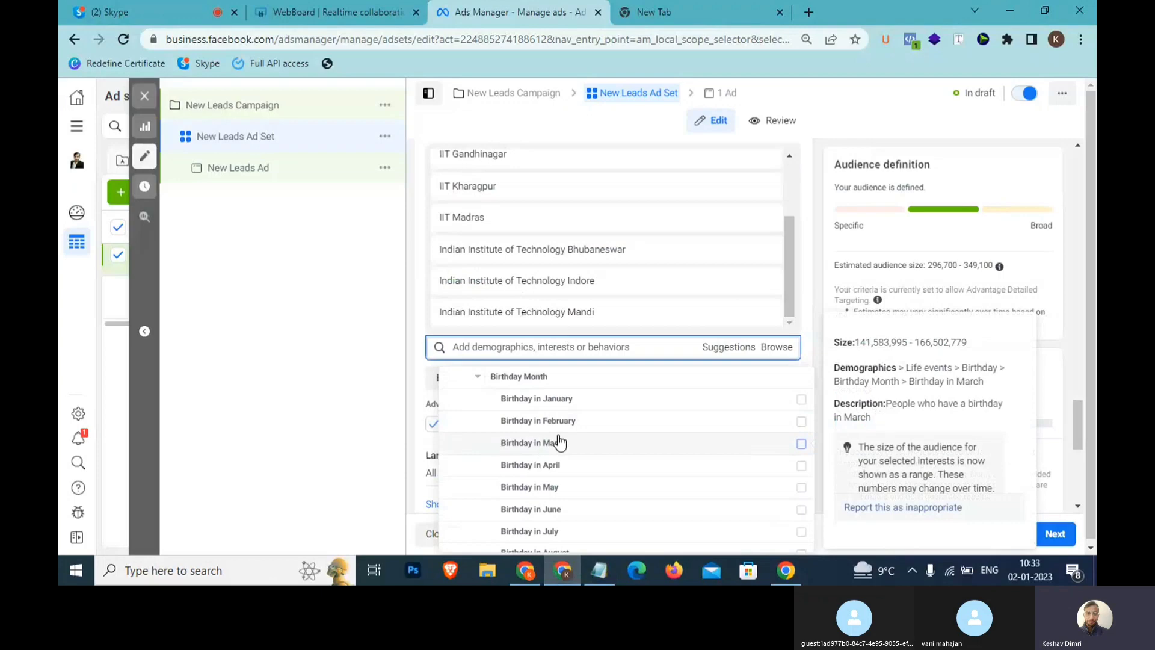
- Switch to Notepad, add the line "Party EVents" below the gift note, and return to Ads Manager
left_click(598, 570)
scroll(693, 418, "down", 1)
key("Return")
type("Pa")
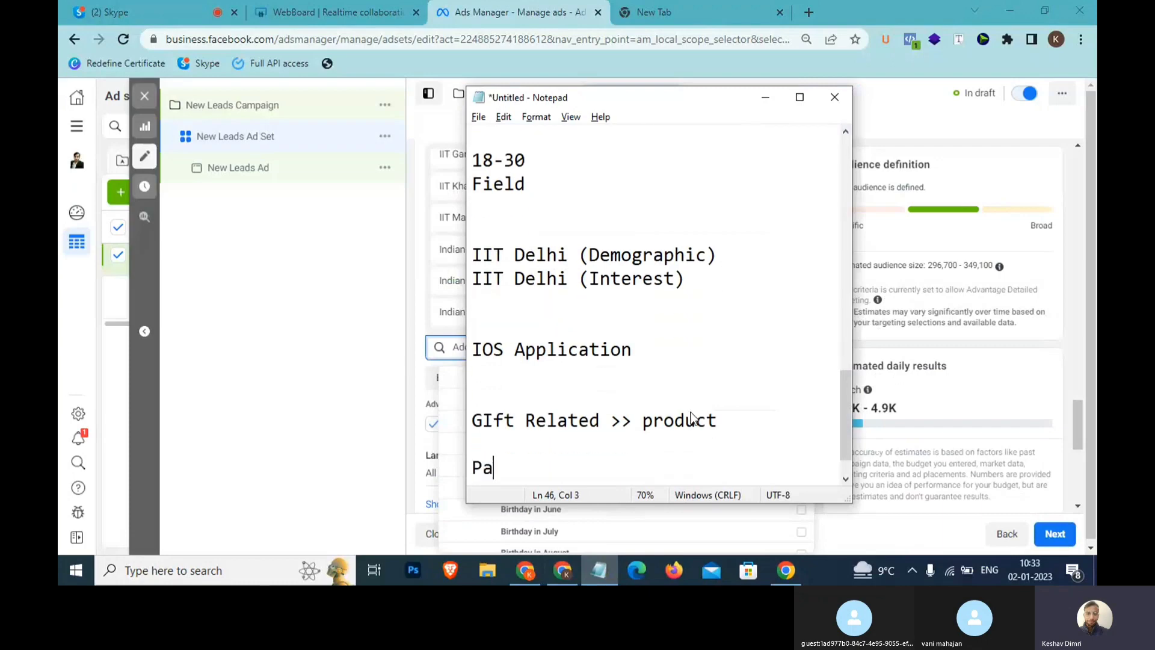
type("rty EVents")
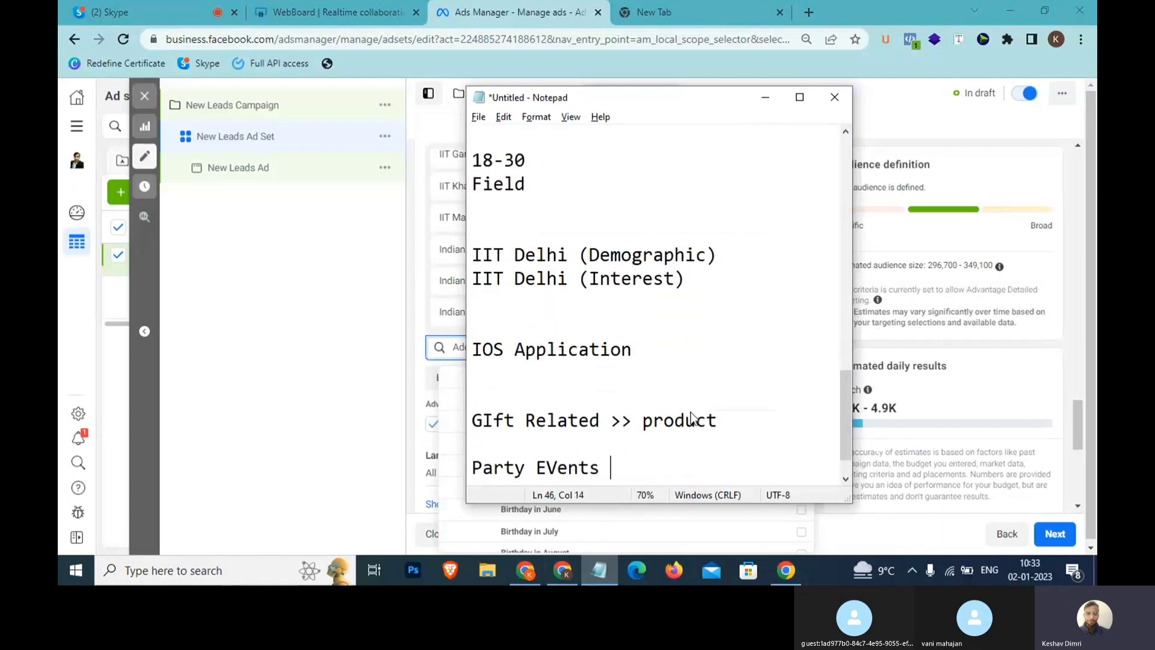
key("alt+Tab")
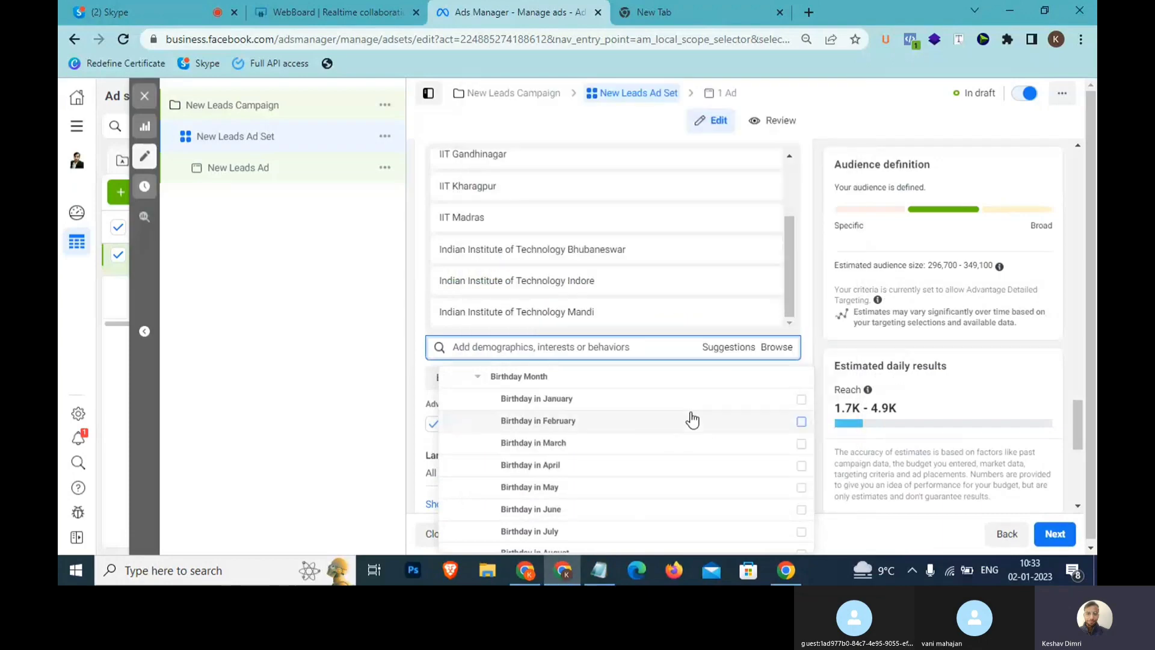
- Look through the individual birthday month criteria and collapse the Birthday Month group
mouse_move(639, 457)
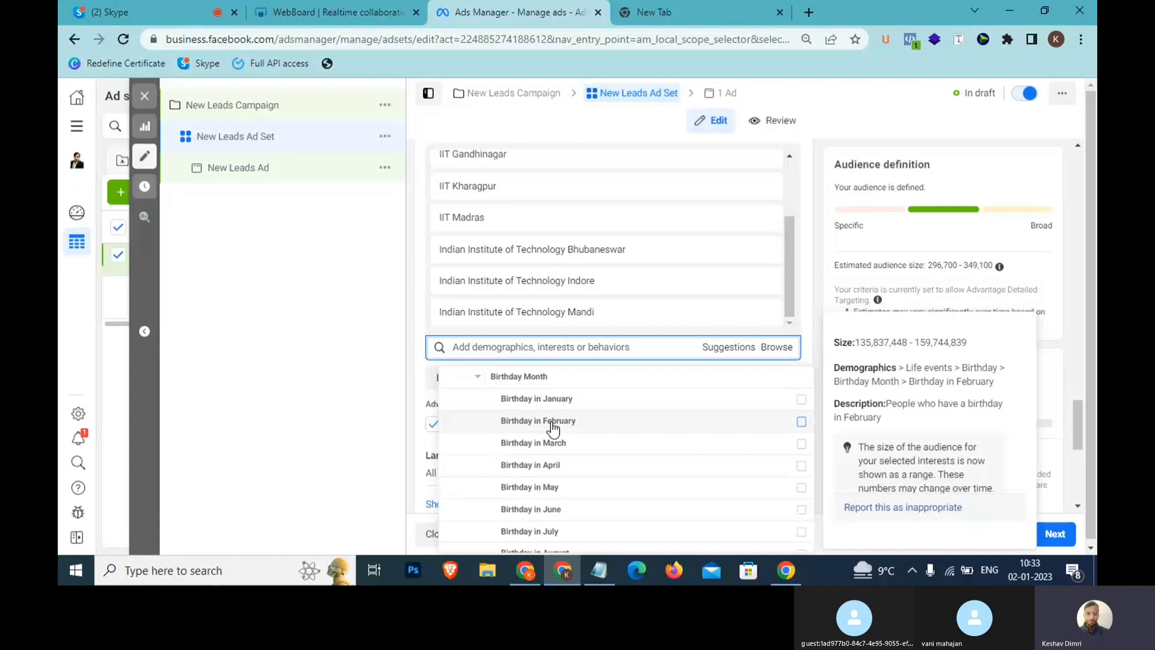
scroll(573, 462, "down", 1)
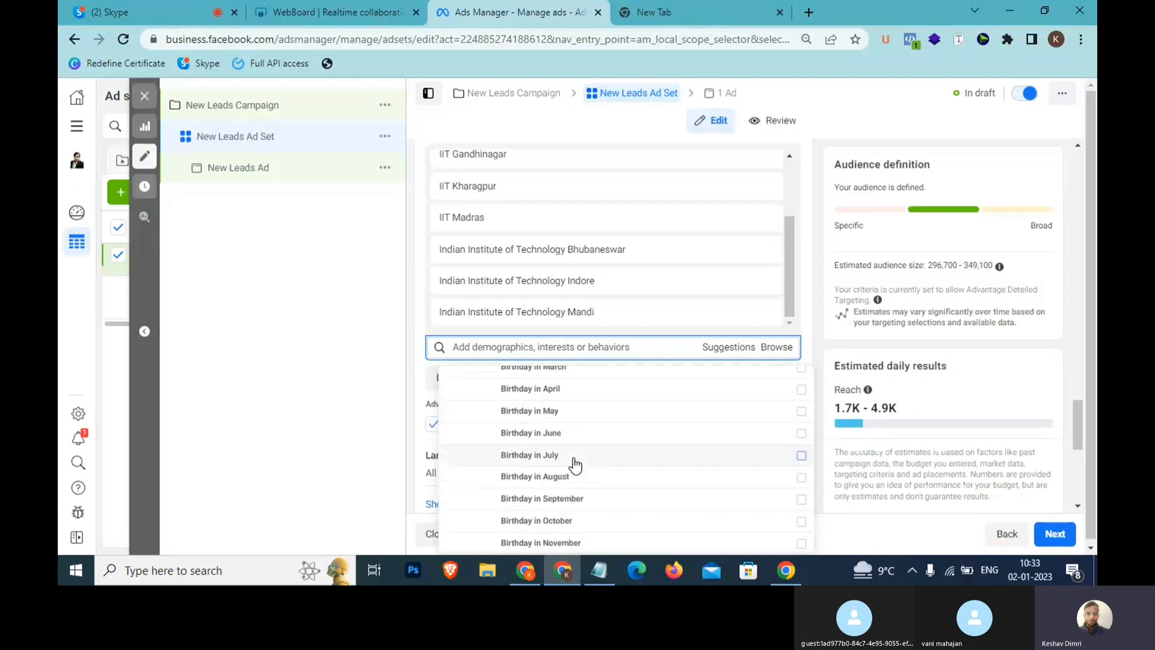
scroll(573, 462, "down", 1)
scroll(573, 465, "up", 3)
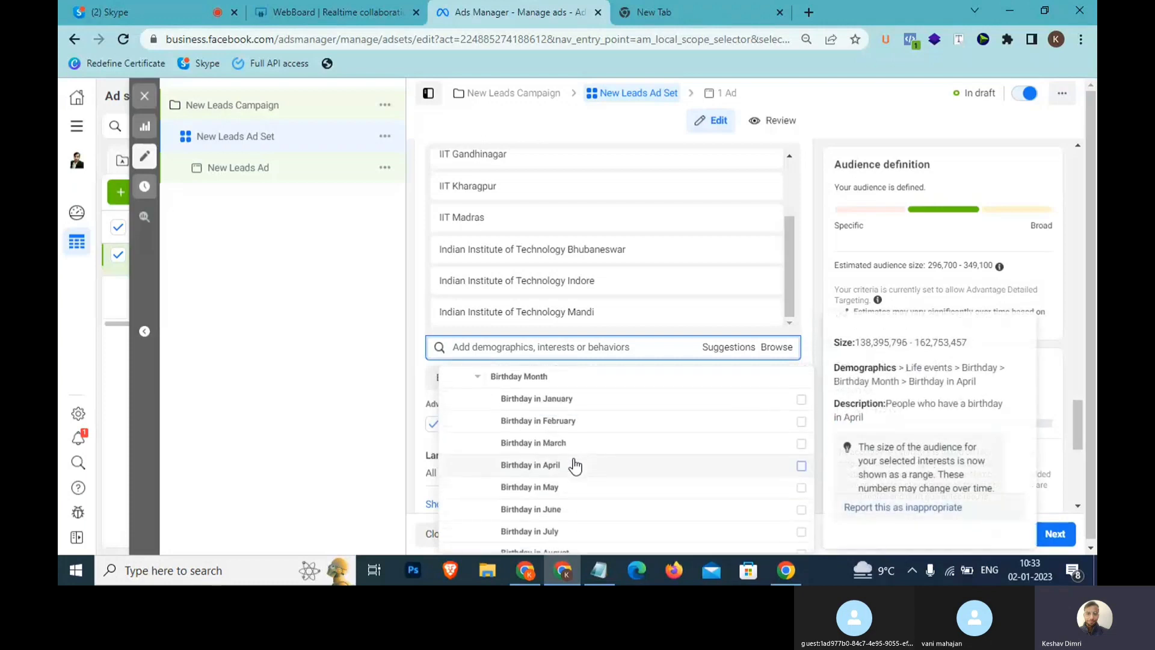
left_click(478, 454)
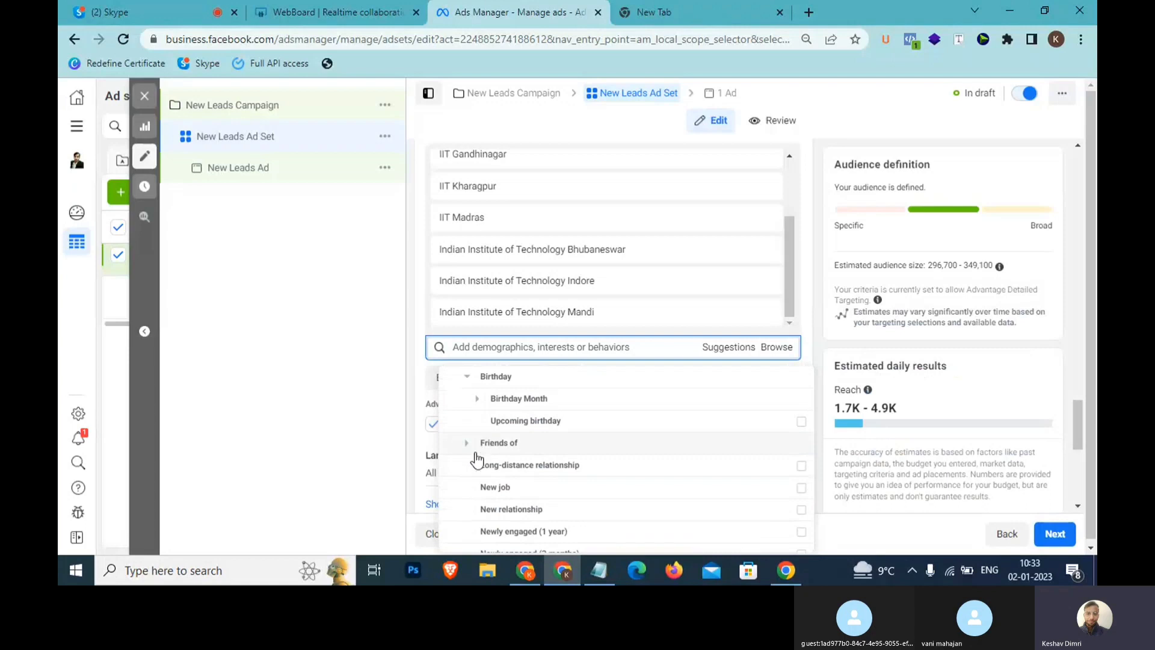
- Examine the remaining Life events criteria, from long-distance relationship and new job through newly engaged, newlywed and recently moved
scroll(478, 460, "down", 2)
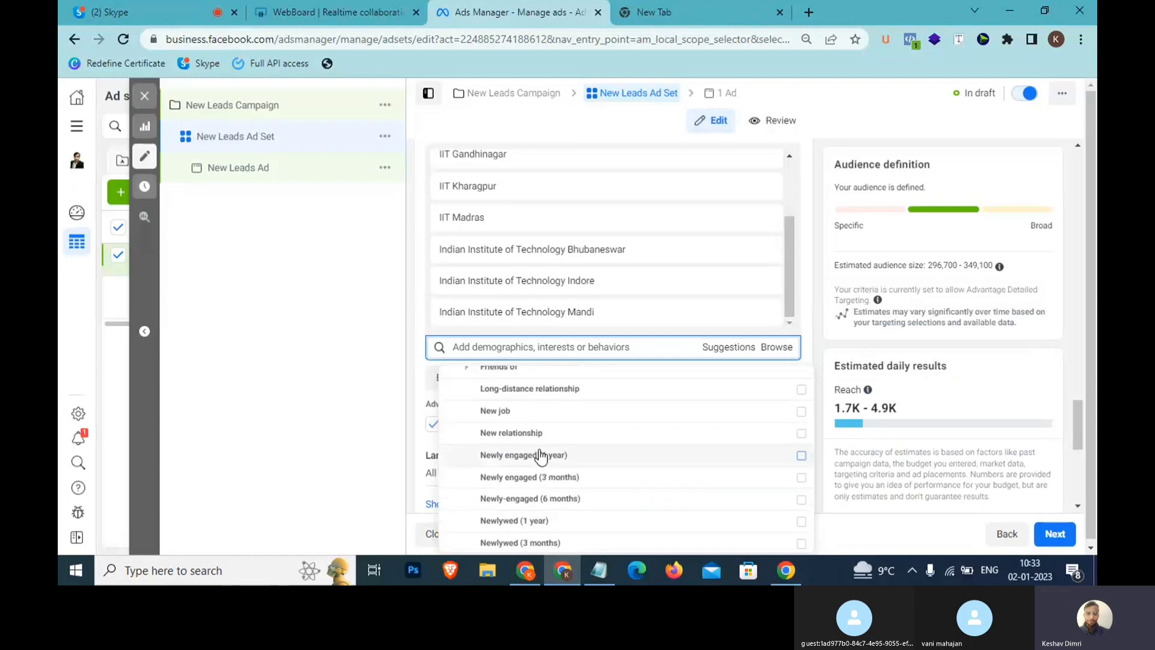
scroll(539, 456, "up", 2)
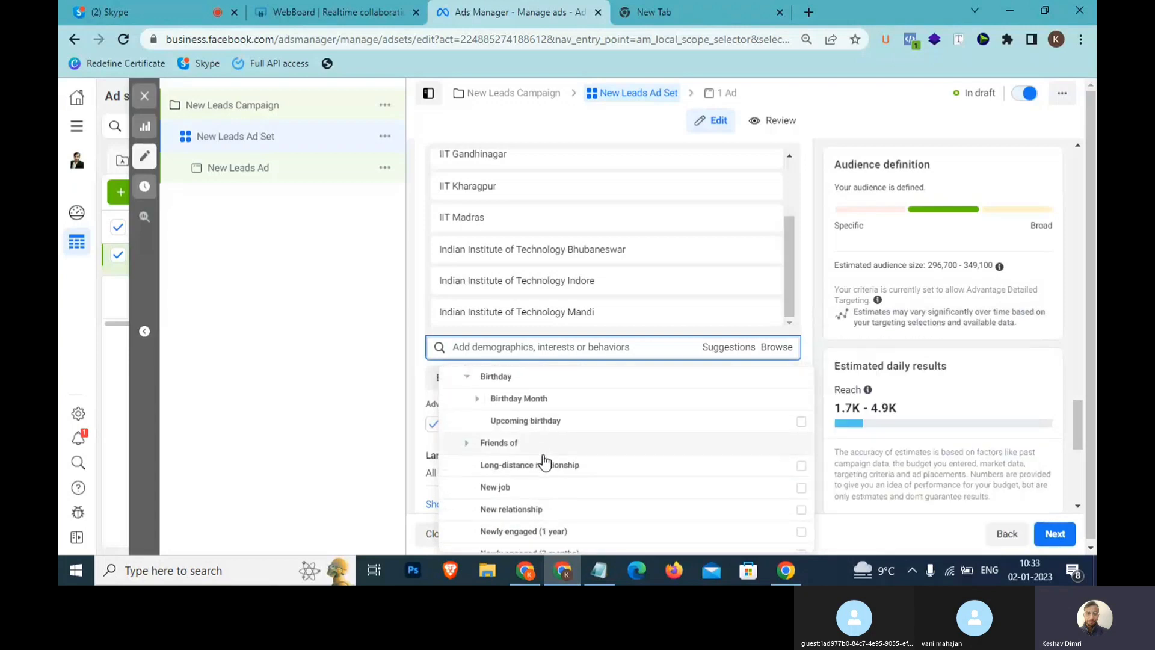
scroll(543, 460, "down", 2)
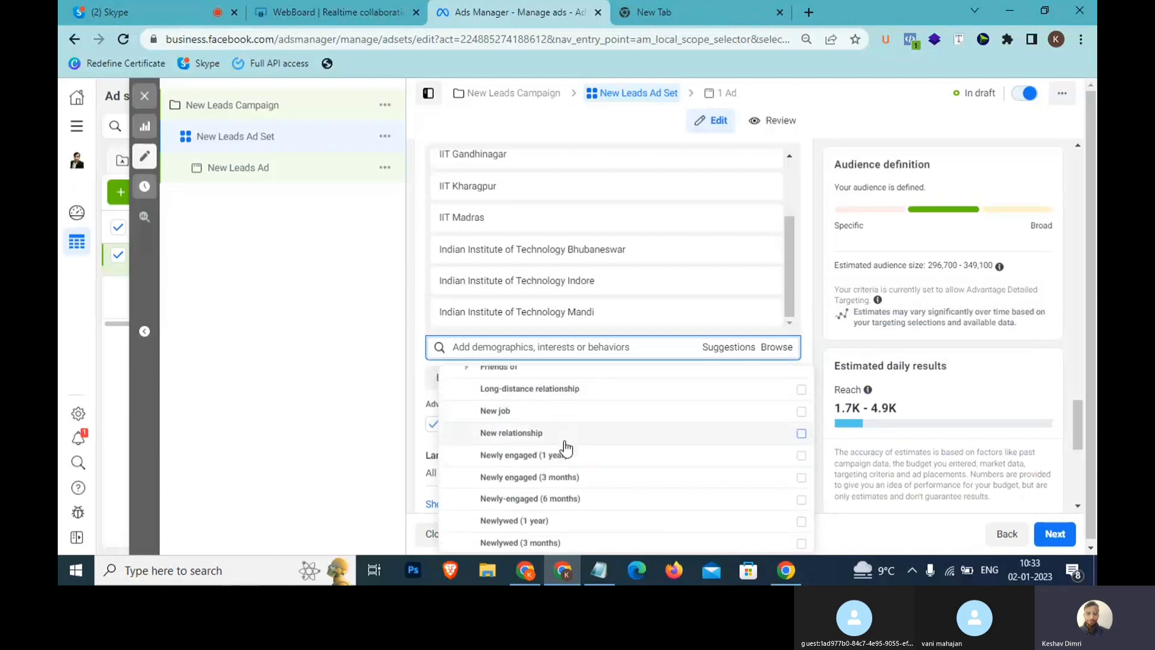
scroll(565, 448, "down", 2)
scroll(565, 448, "down", 2)
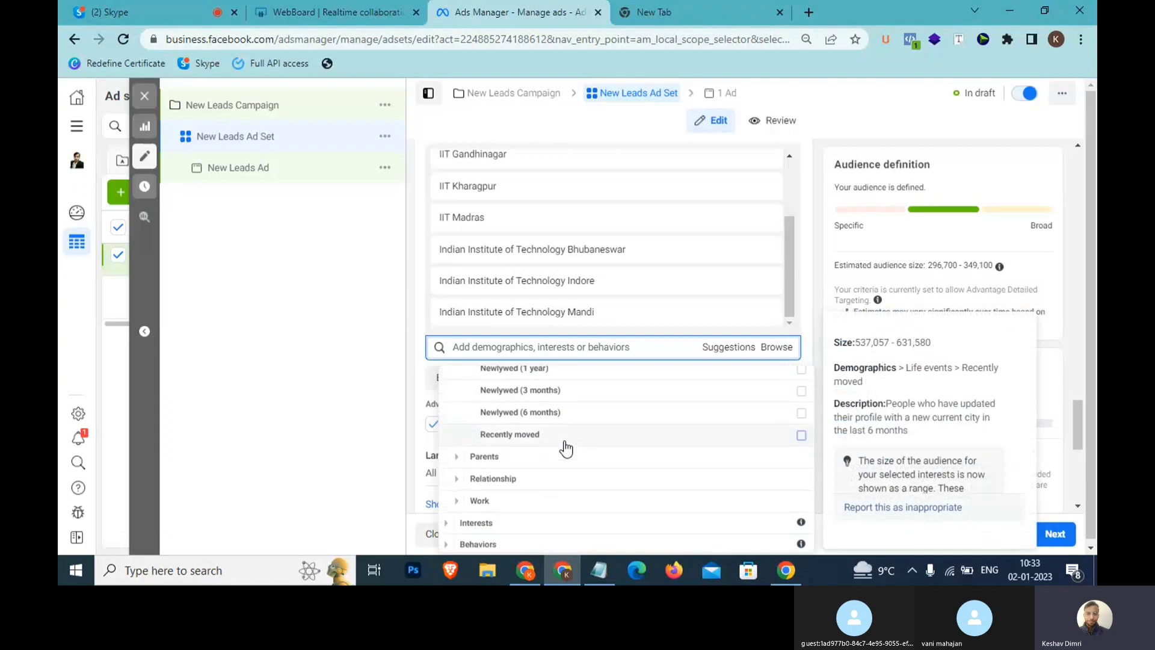
scroll(565, 448, "up", 2)
scroll(565, 448, "down", 2)
scroll(562, 445, "up", 2)
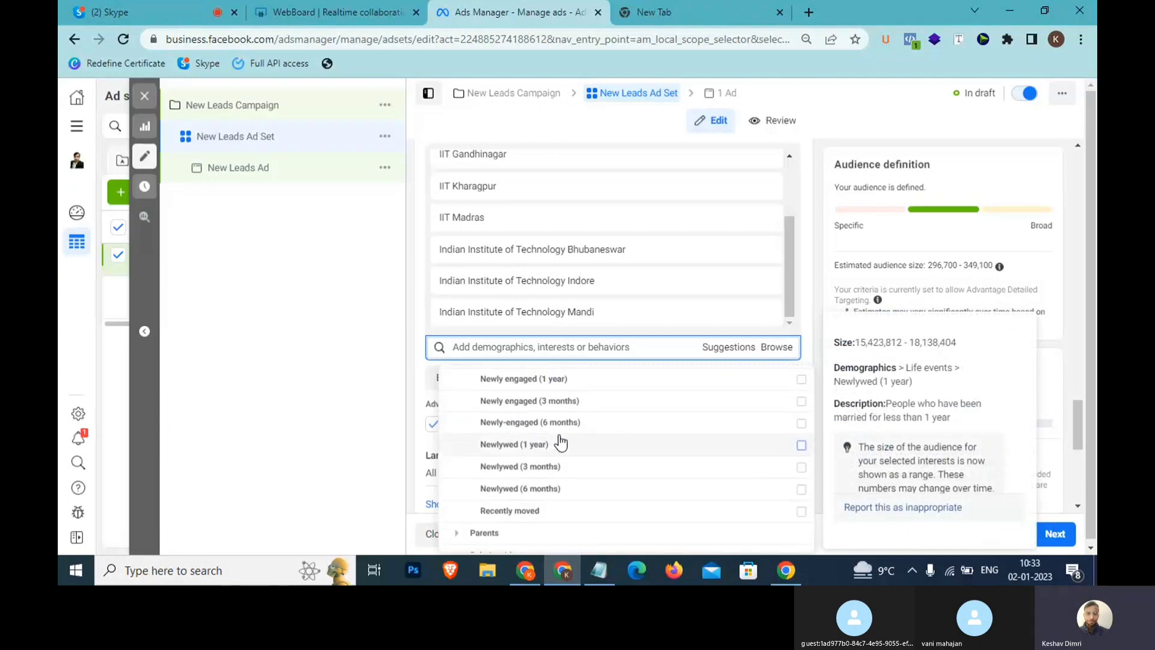
scroll(578, 435, "up", 2)
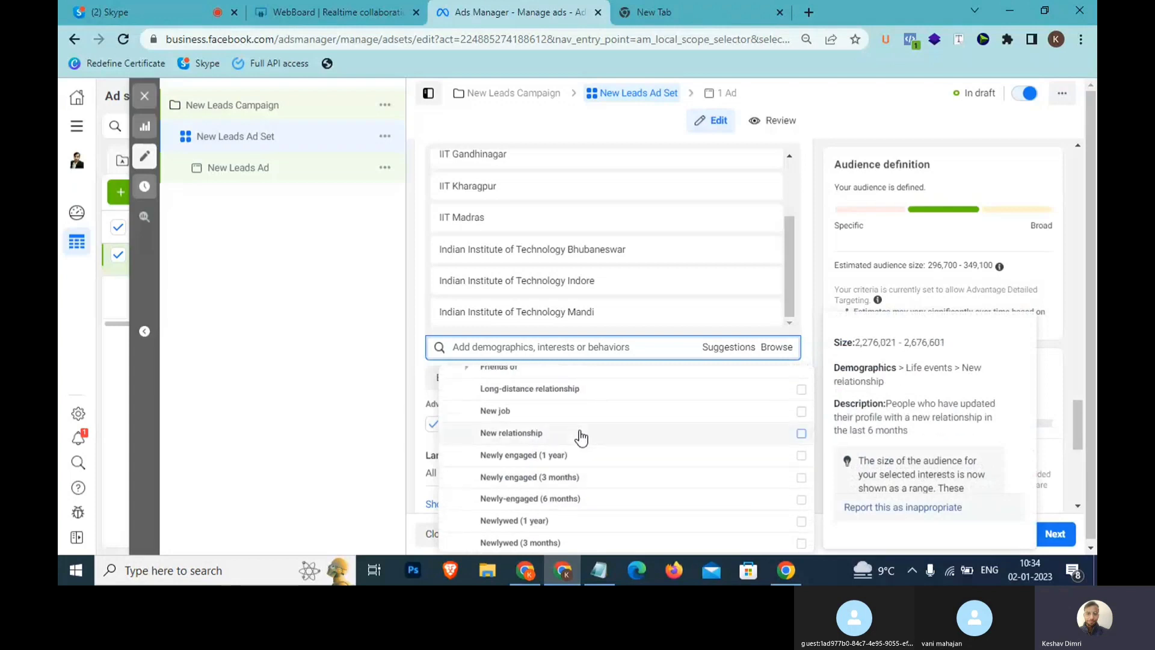
scroll(579, 446, "down", 2)
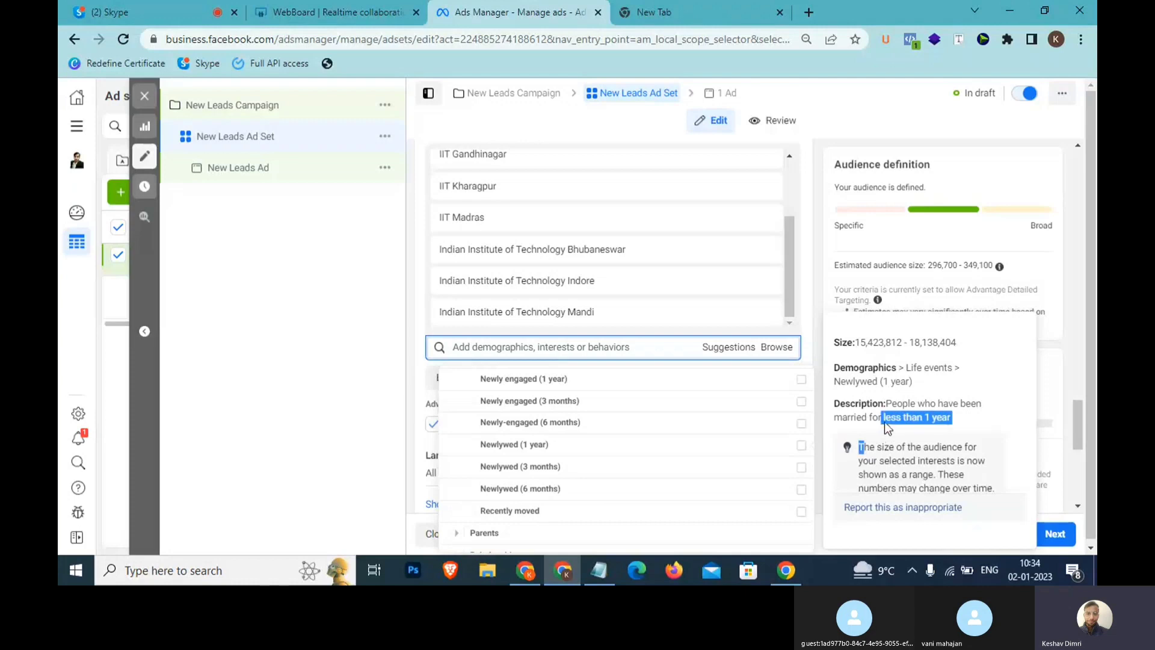
- Highlight the description of the "Newlywed (1 year)" criterion and compare the other newlywed and newly engaged descriptions
left_click_drag(910, 405, 976, 419)
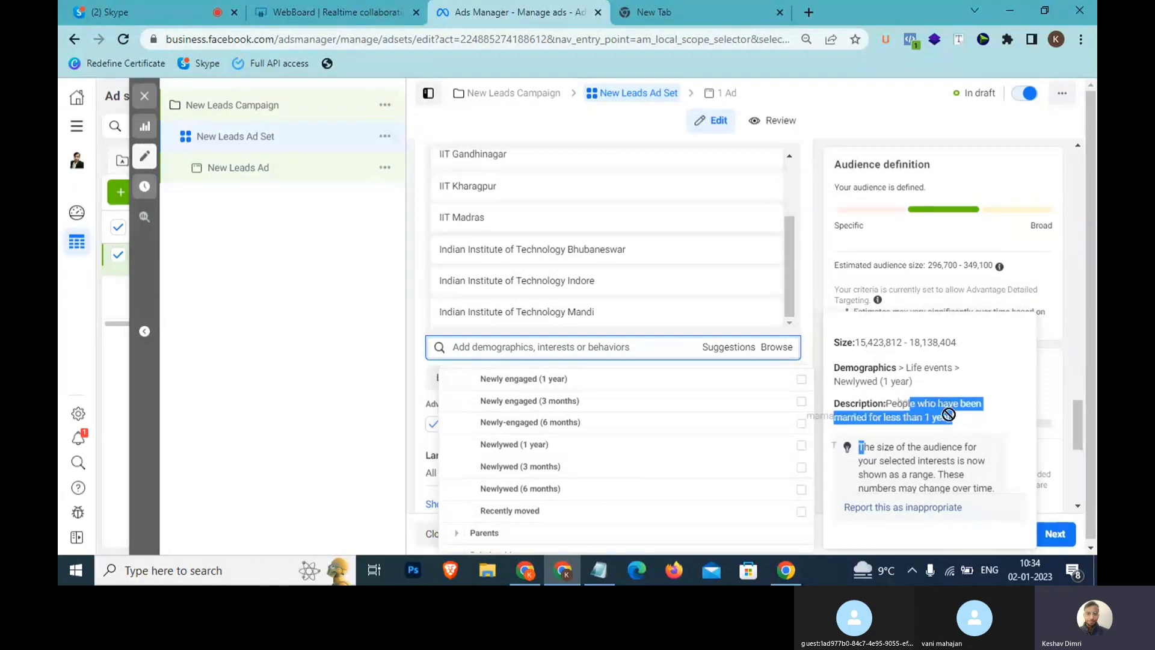
triple_click(915, 410)
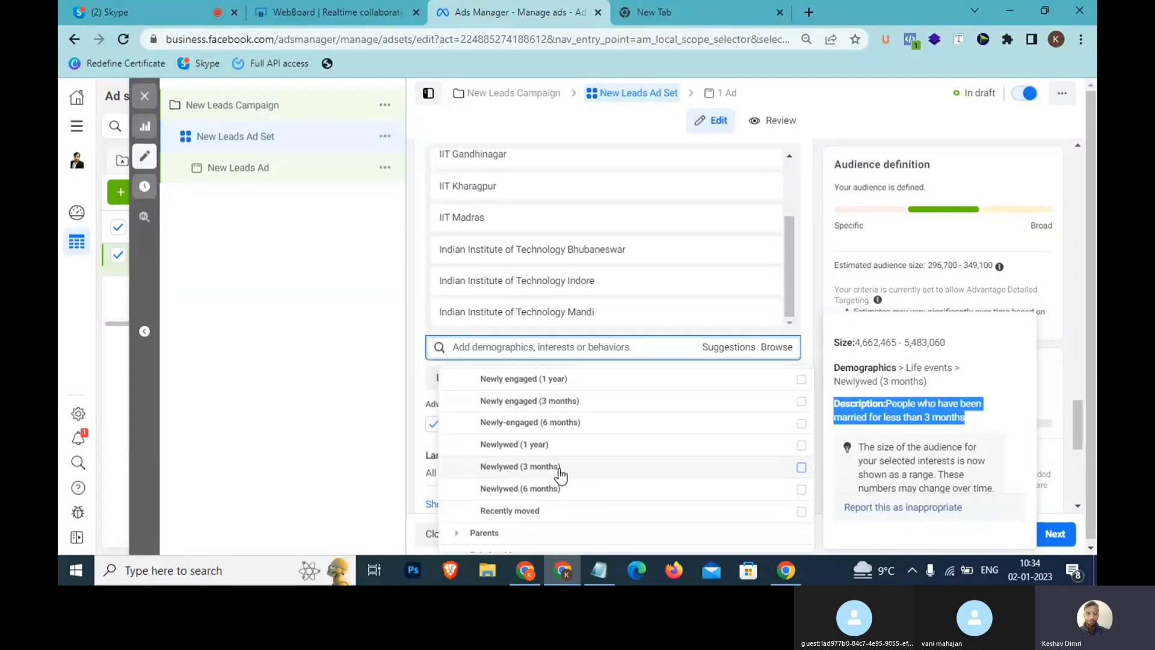
scroll(559, 475, "up", 1)
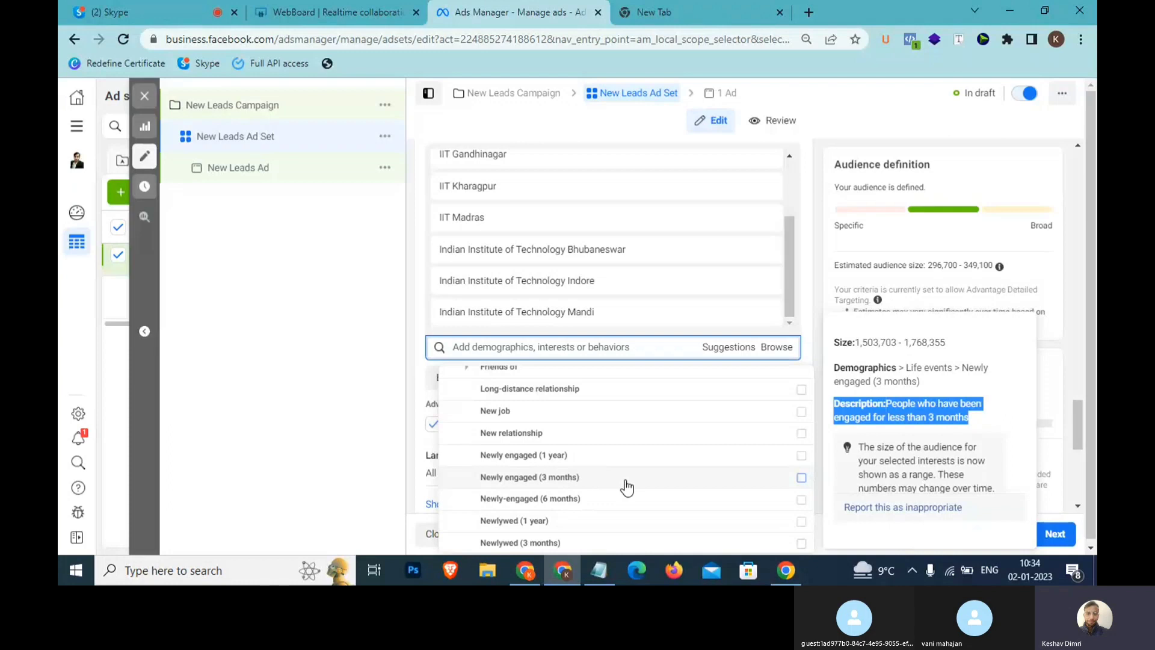
- Review the newly engaged and newlywed criteria, and expand the All parents group under Parents
scroll(625, 486, "down", 1)
scroll(626, 485, "up", 1)
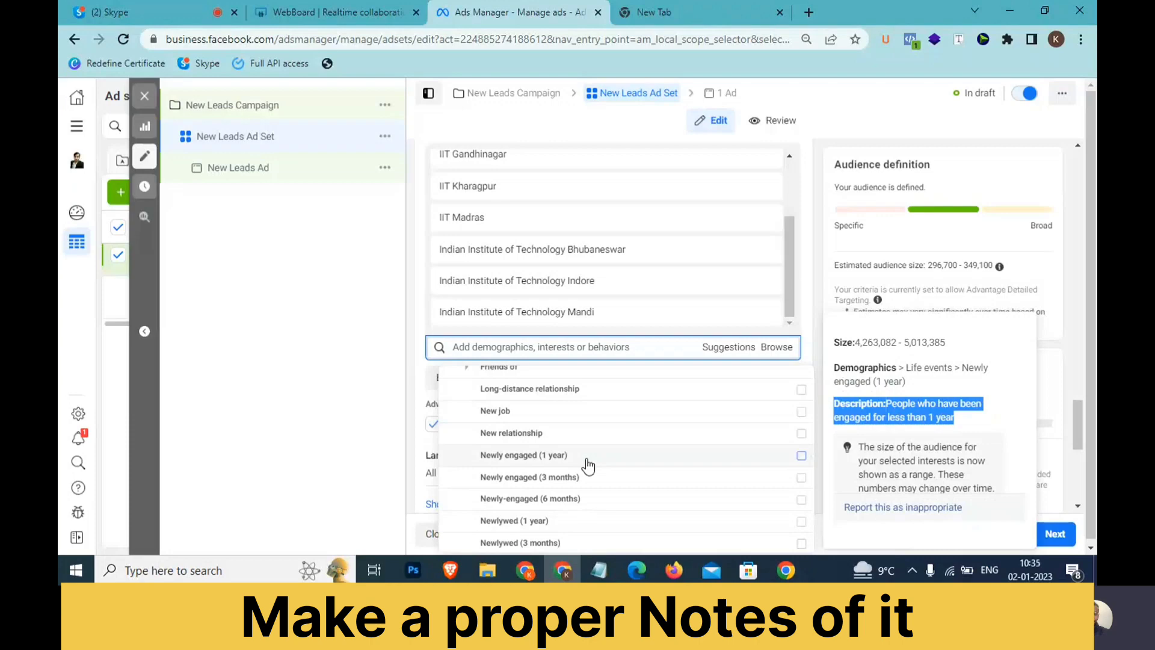
scroll(588, 466, "down", 1)
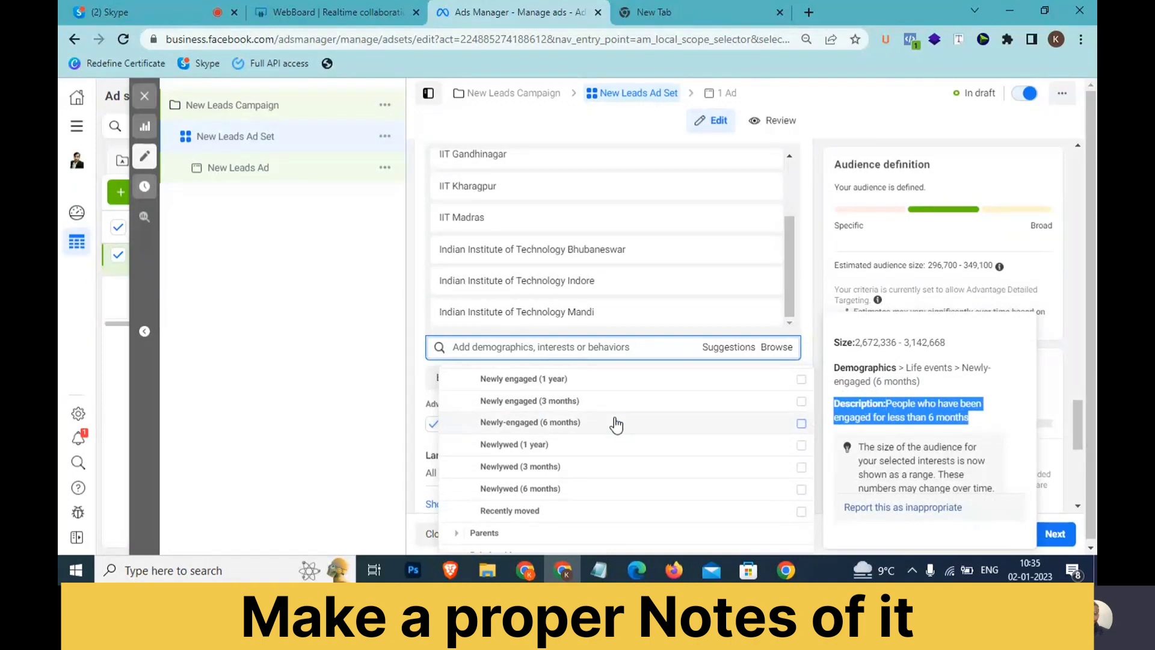
scroll(617, 425, "down", 1)
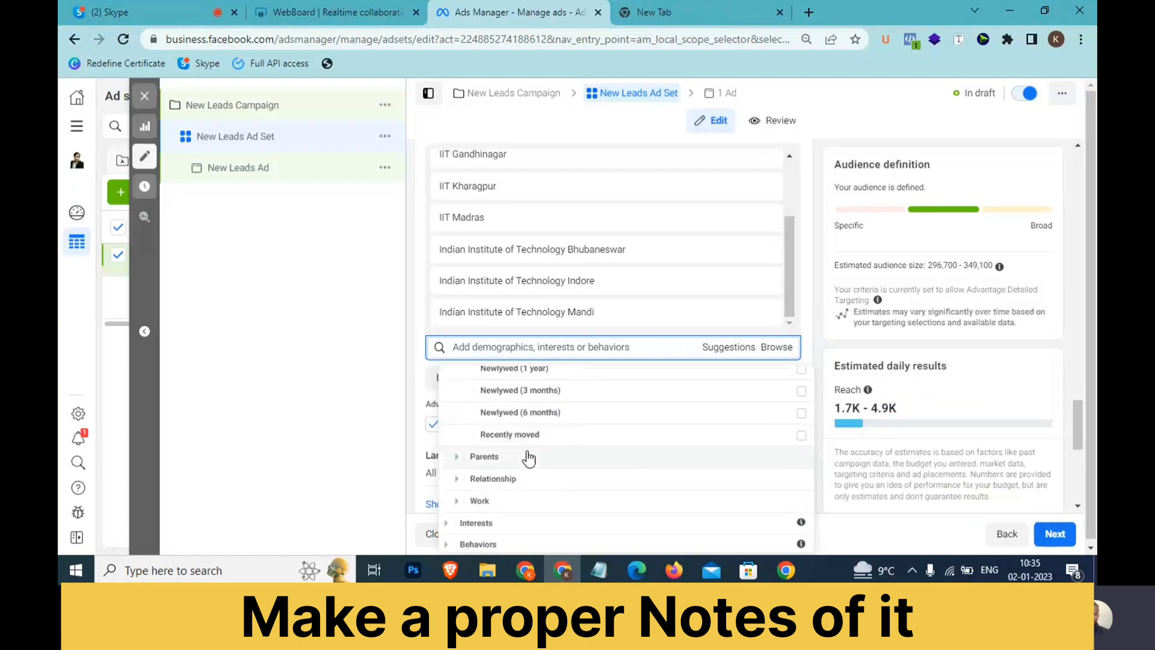
left_click(457, 458)
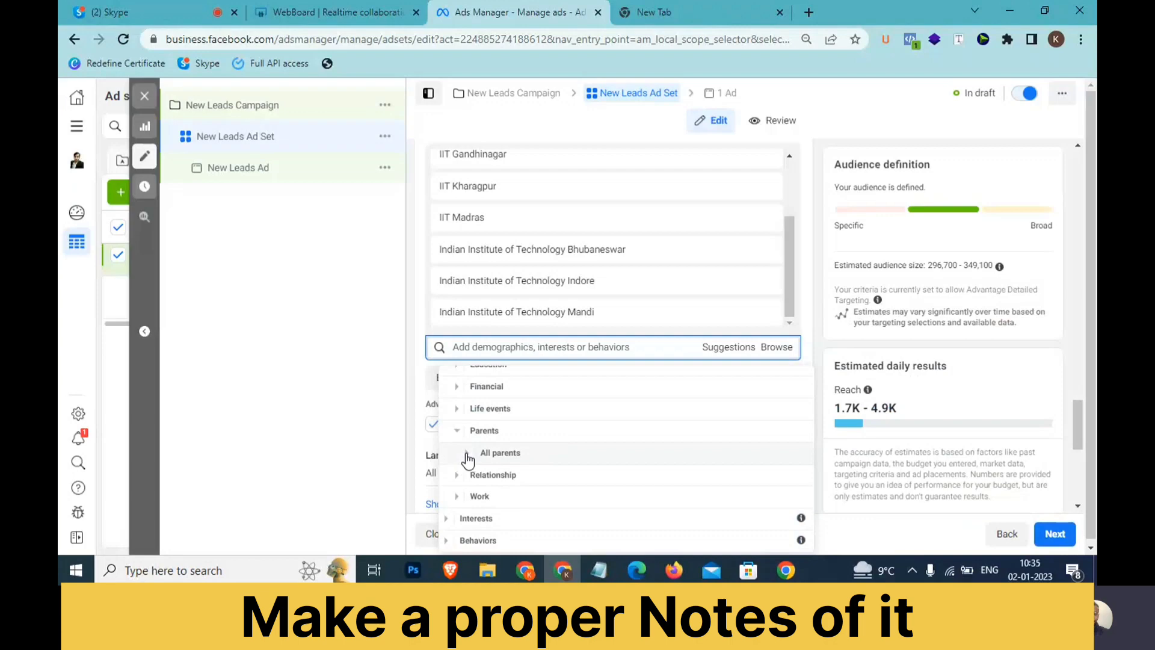
left_click(467, 458)
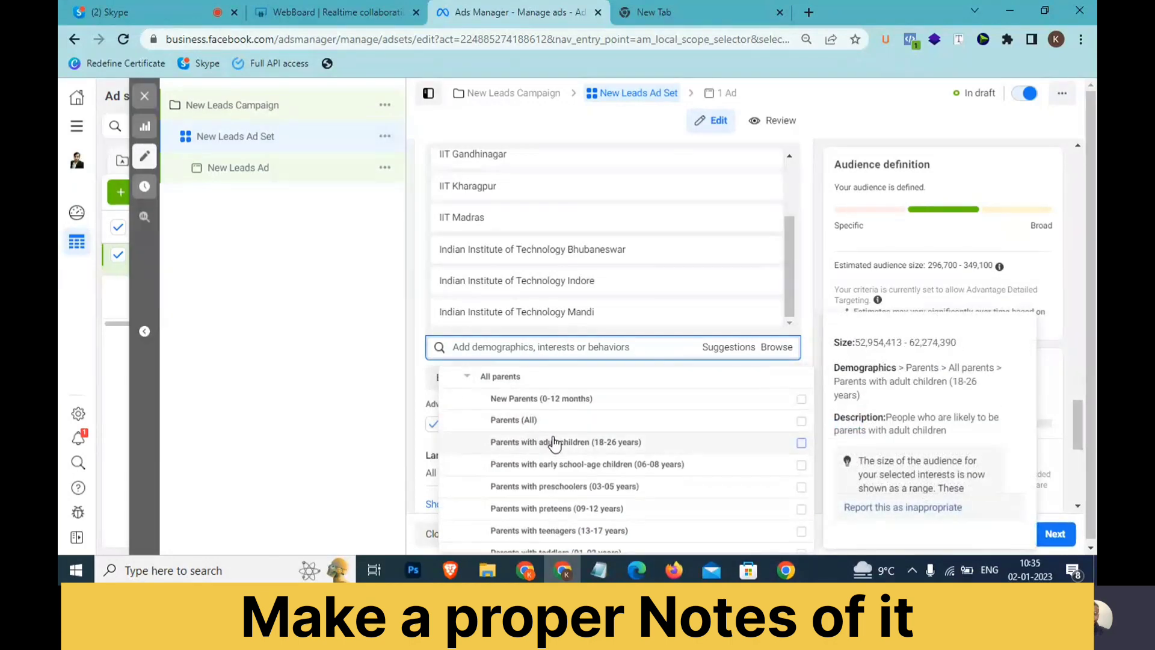
- Switch to Notepad, add the line "Beauty Care >> Product >> Search >>" below the party events note, and return to Ads Manager
left_click(330, 12)
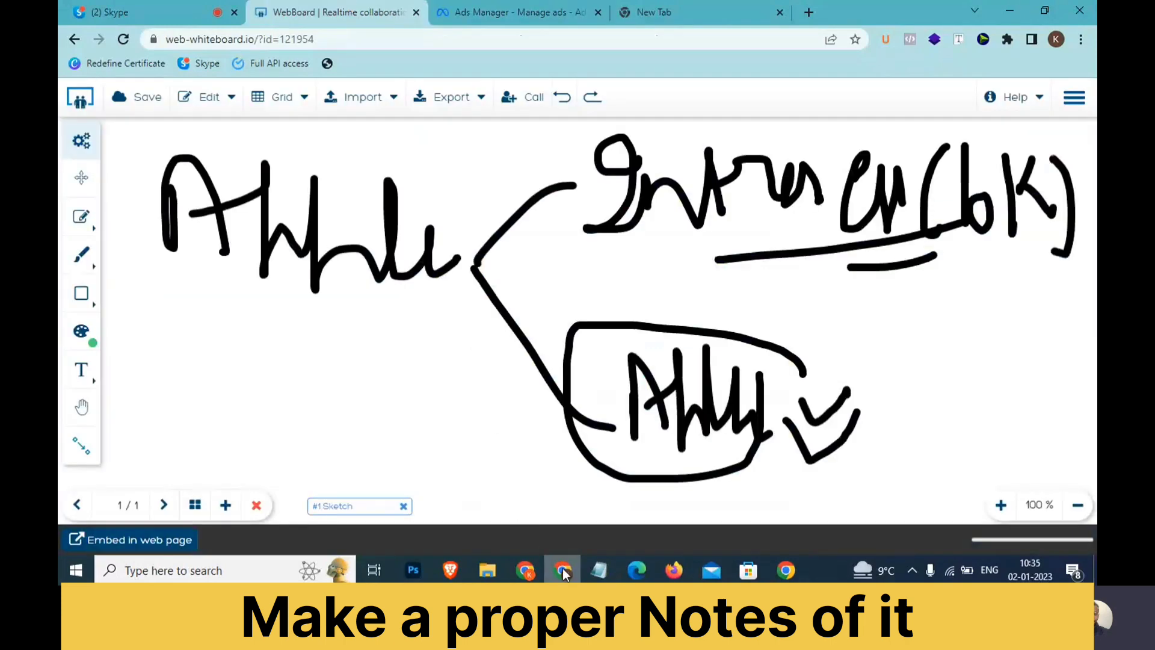
left_click(598, 570)
scroll(648, 473, "down", 1)
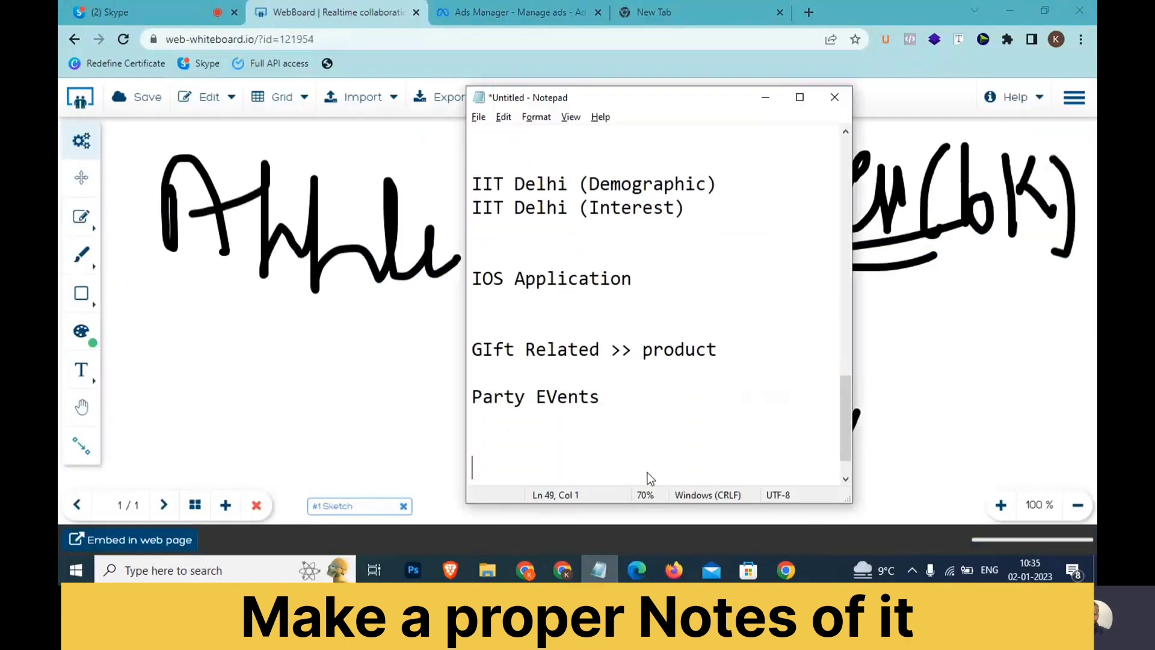
key("Return")
key("Return")
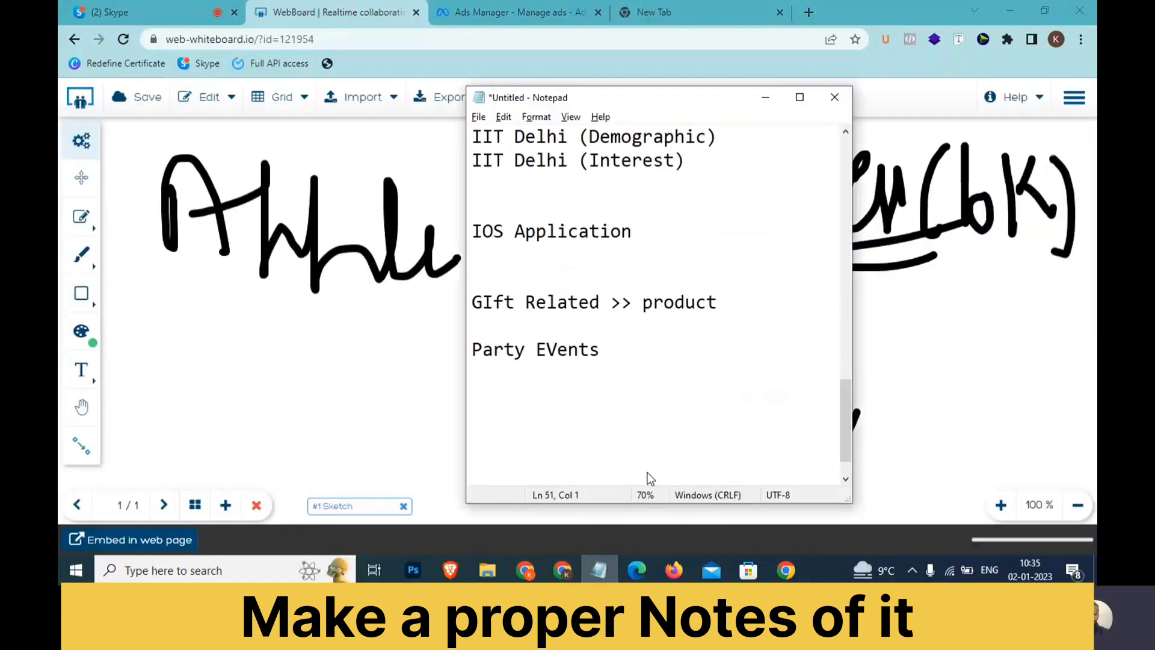
type("Beaty")
key("Left")
key("Left")
type("u")
key("End")
type("Ca")
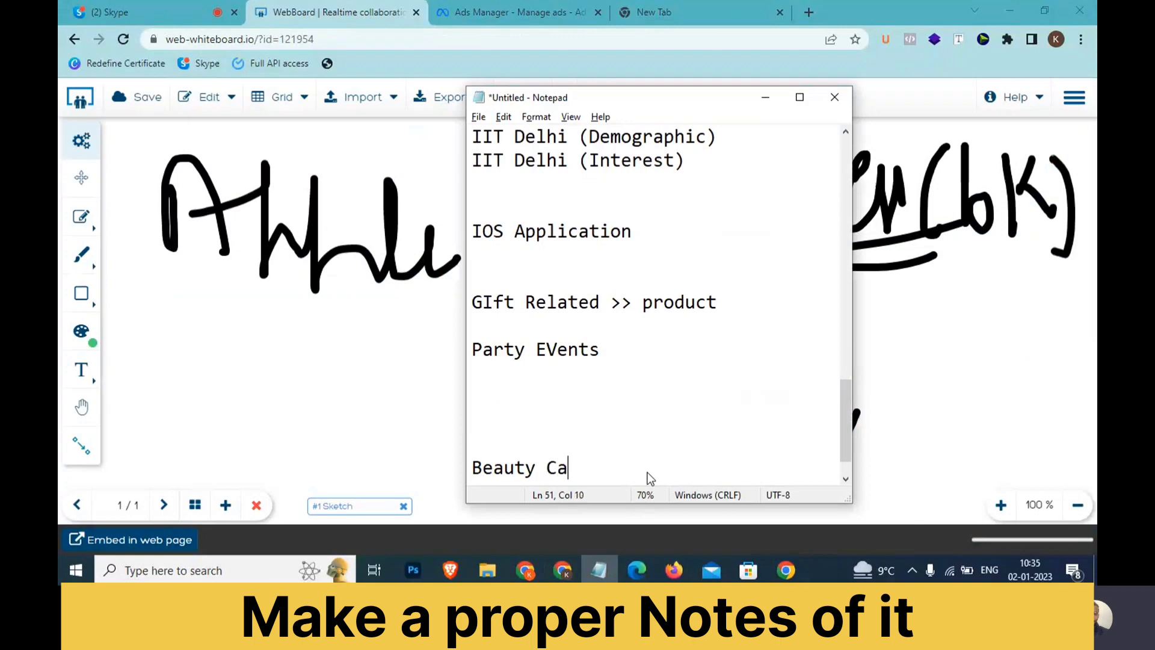
type("re >> Opri")
key("BackSpace")
key("BackSpace")
key("BackSpace")
key("BackSpace")
type("Prodiu")
key("BackSpace")
key("BackSpace")
type("uct")
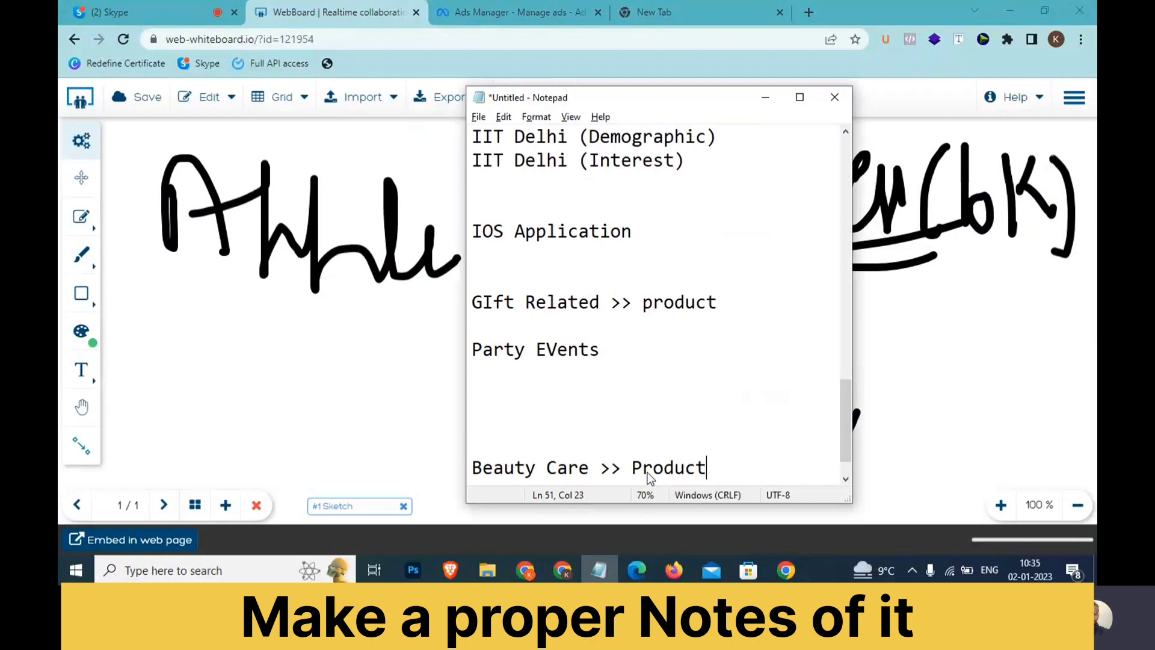
type(" >> Search ")
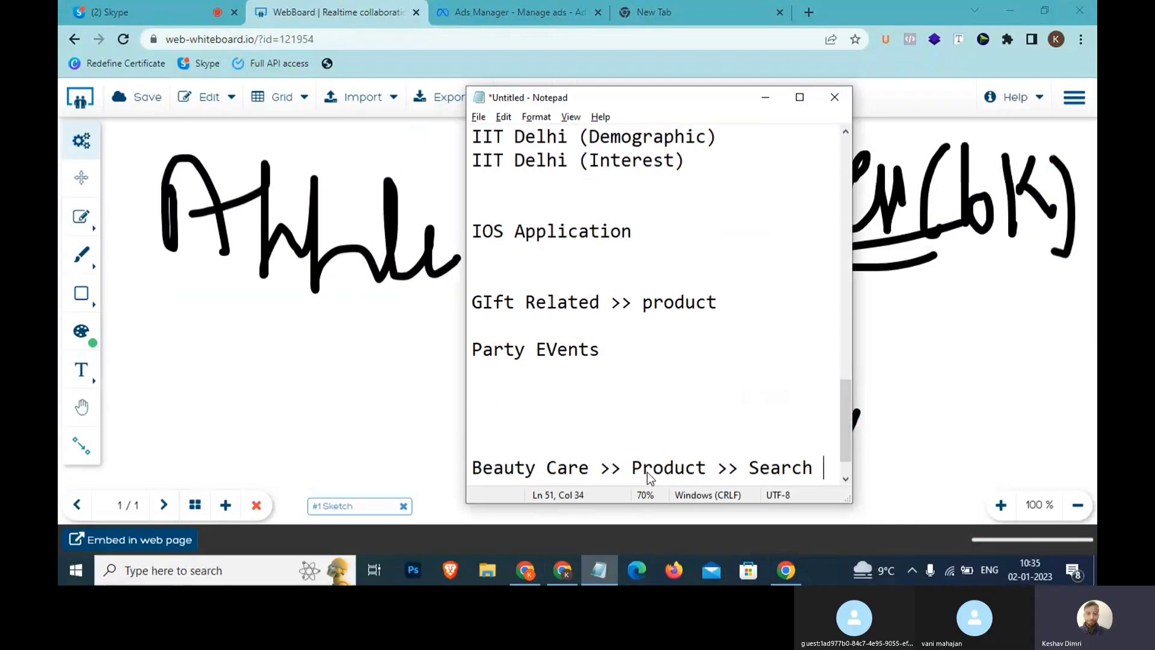
type(">>")
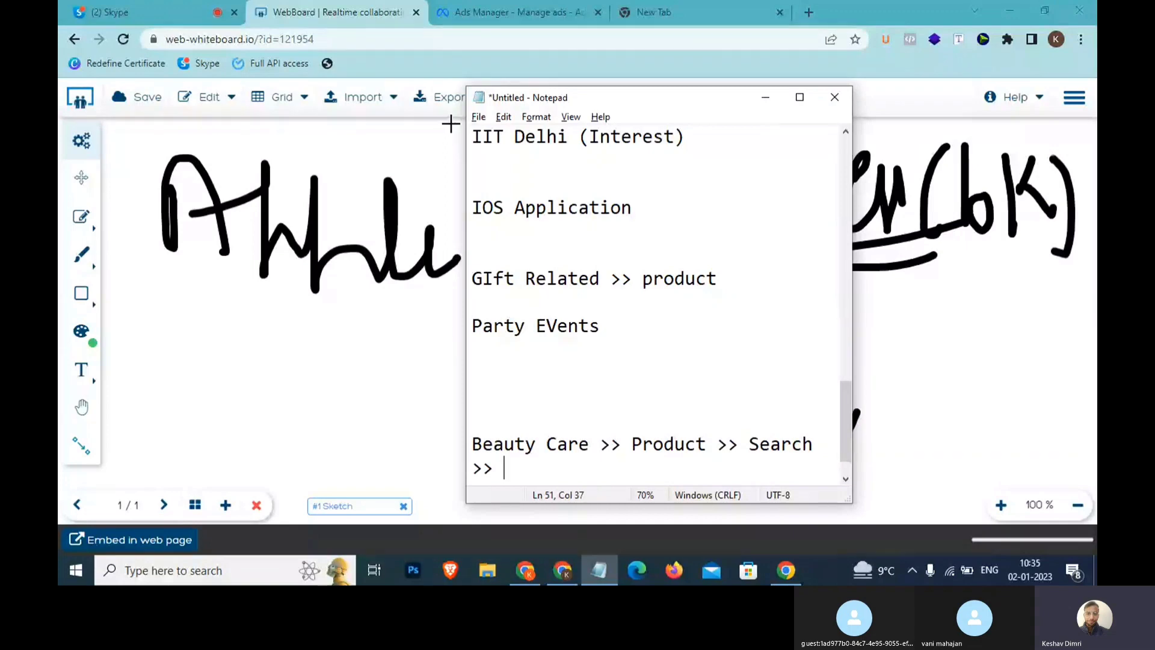
left_click(515, 7)
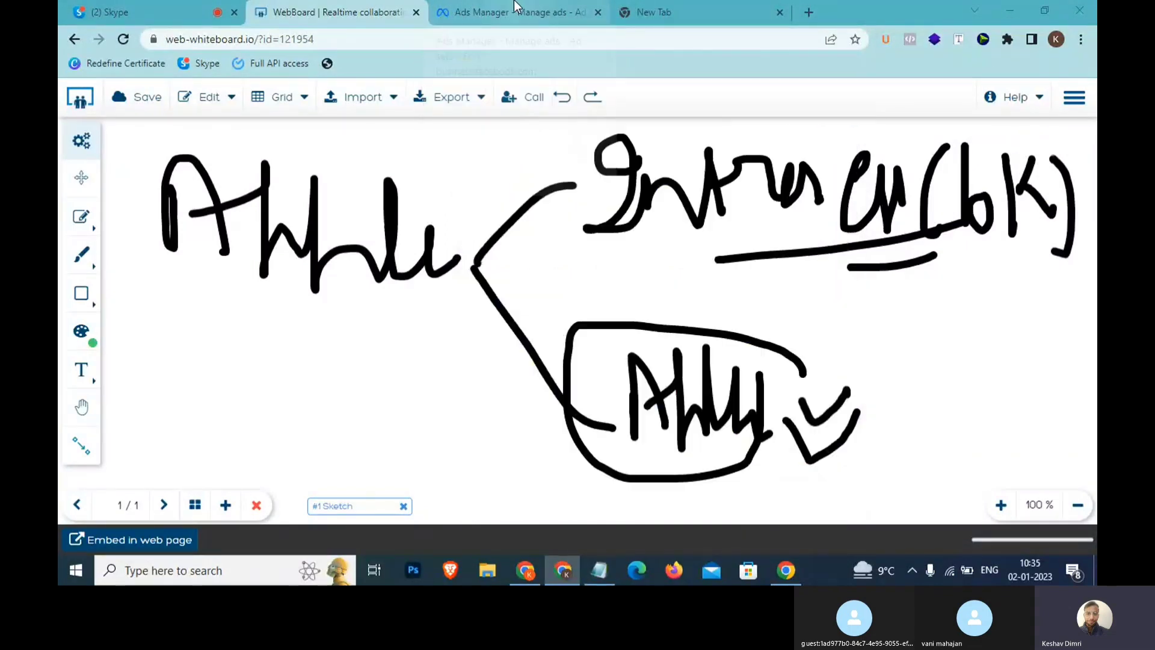
- Examine the All parents criteria, from new parents to parents with toddlers, including the descriptions of the toddler and adult-children options
scroll(639, 472, "down", 1)
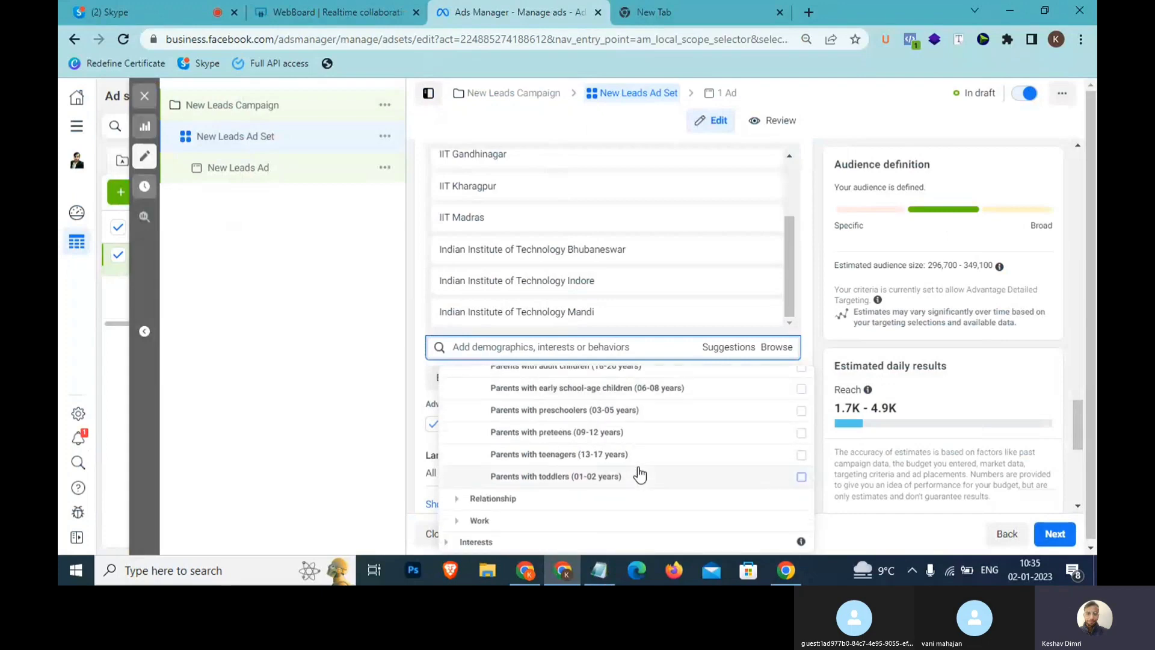
mouse_move(638, 475)
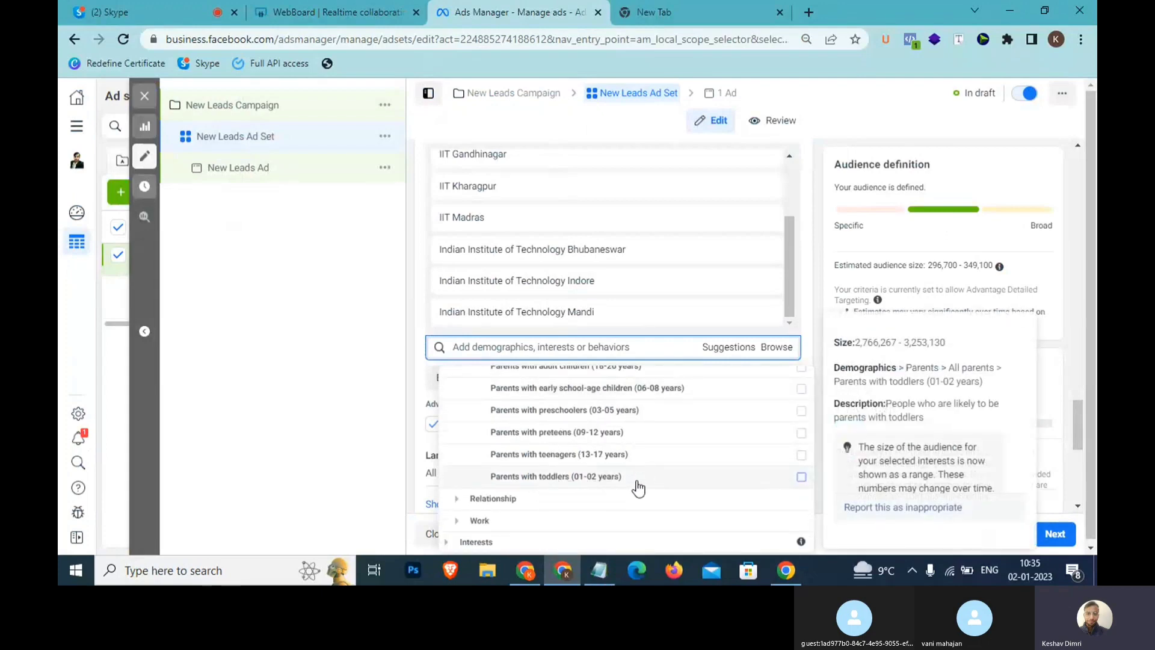
scroll(637, 482, "up", 1)
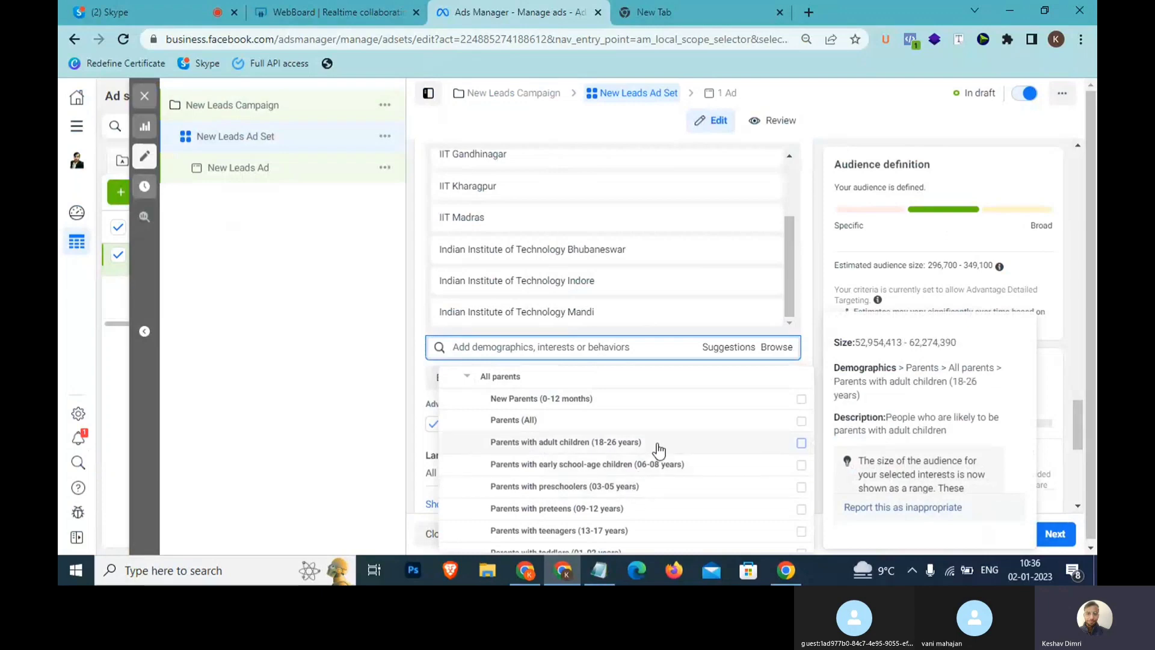
scroll(659, 446, "down", 2)
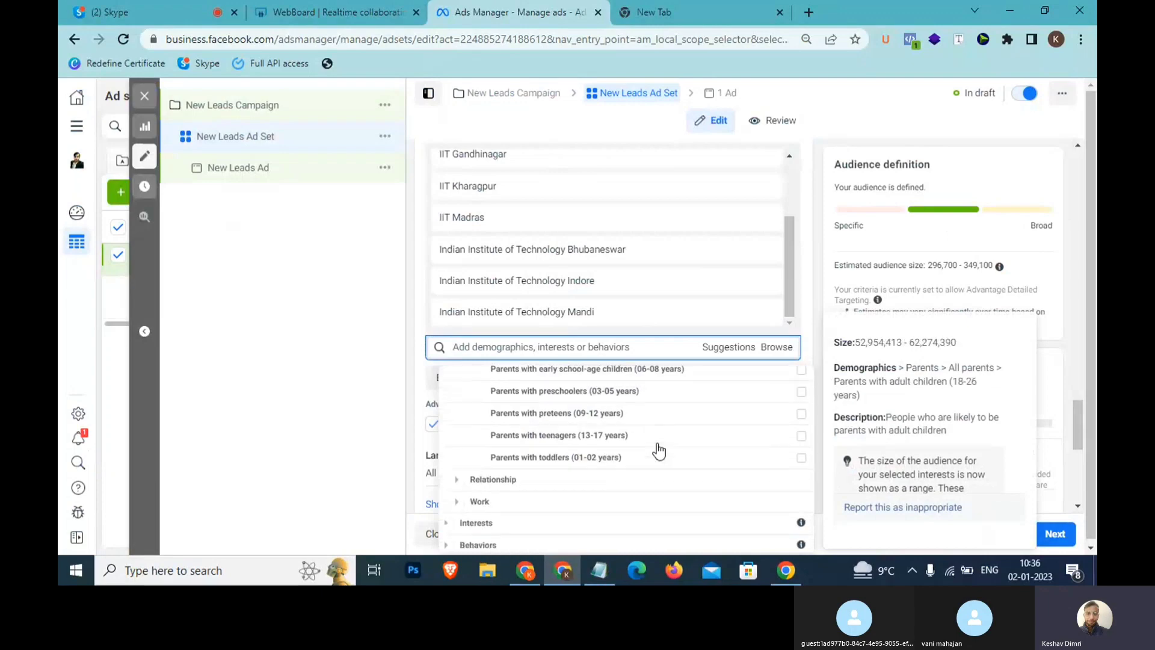
- Expand Relationship status under Relationship and look through its criteria down to Single
left_click(458, 474)
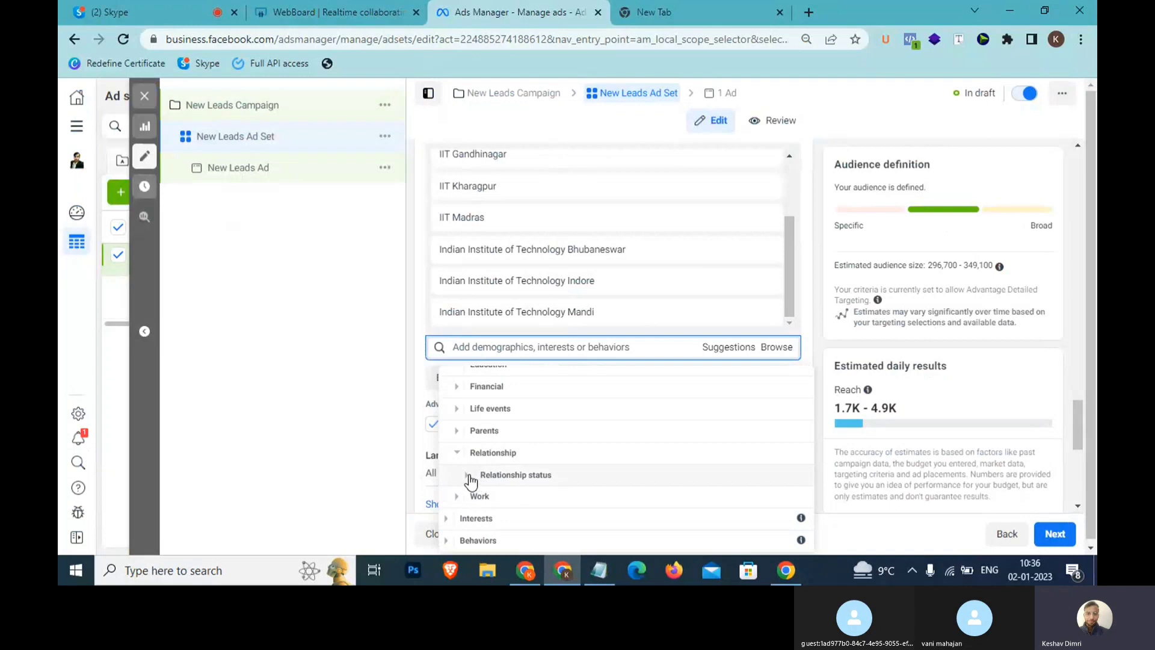
left_click(467, 475)
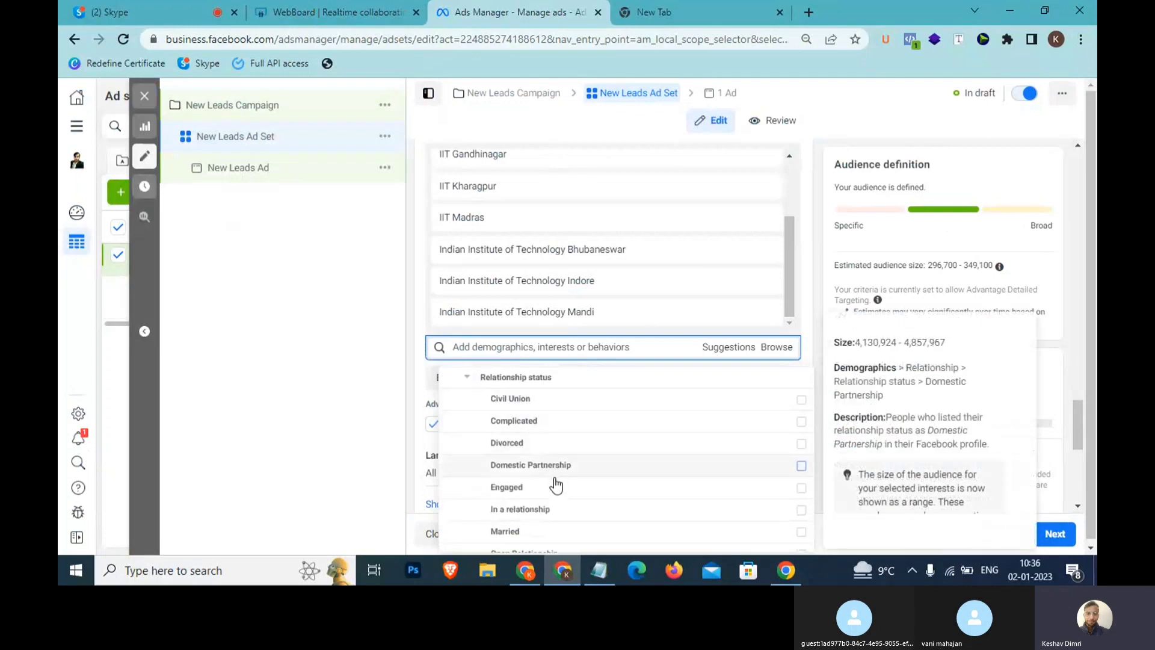
scroll(549, 513, "down", 1)
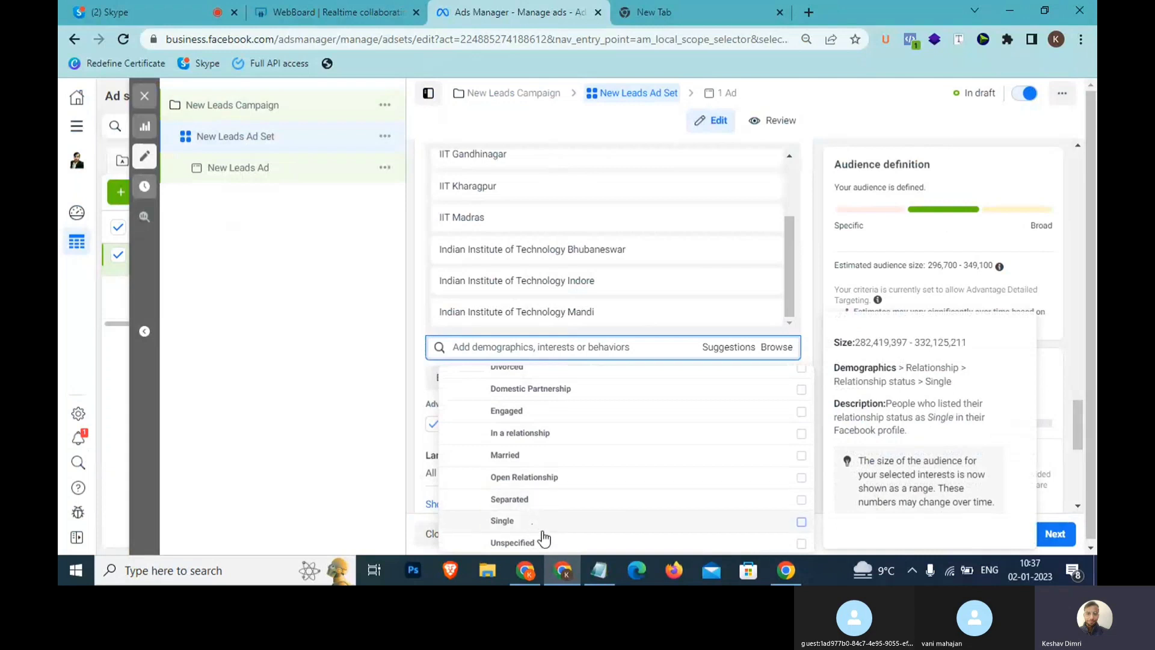
- Switch to Notepad, add the line "Valentines Day >> SIngles >>" below the beauty care note, and return to Ads Manager
left_click(605, 570)
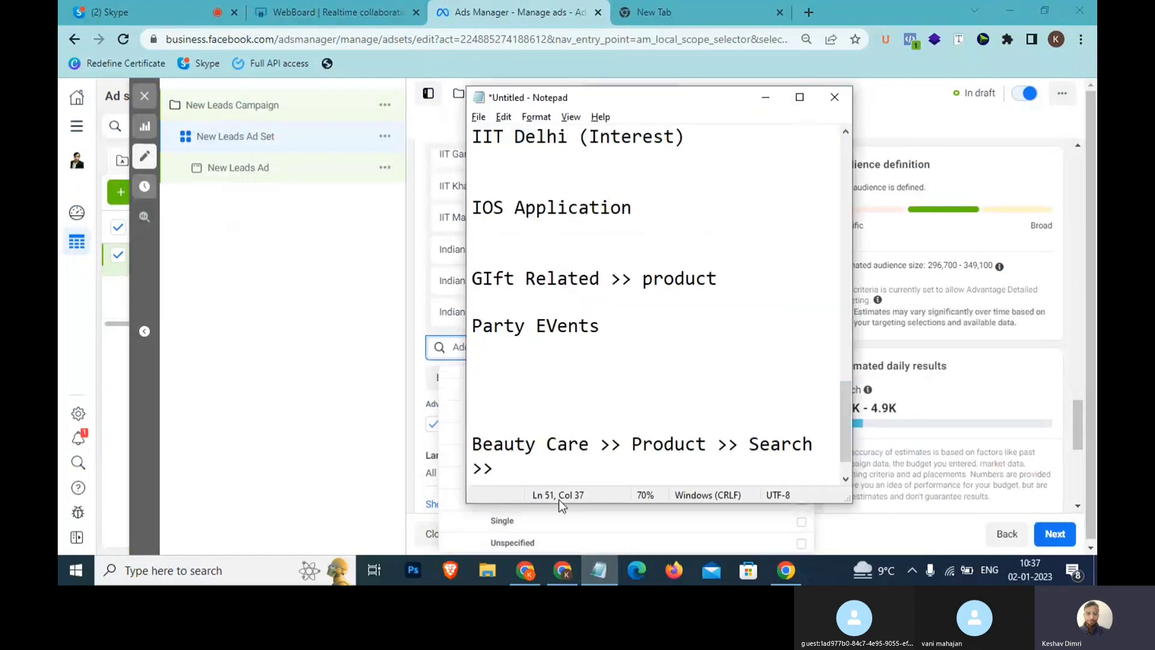
key("Return")
key("Return")
key("Return")
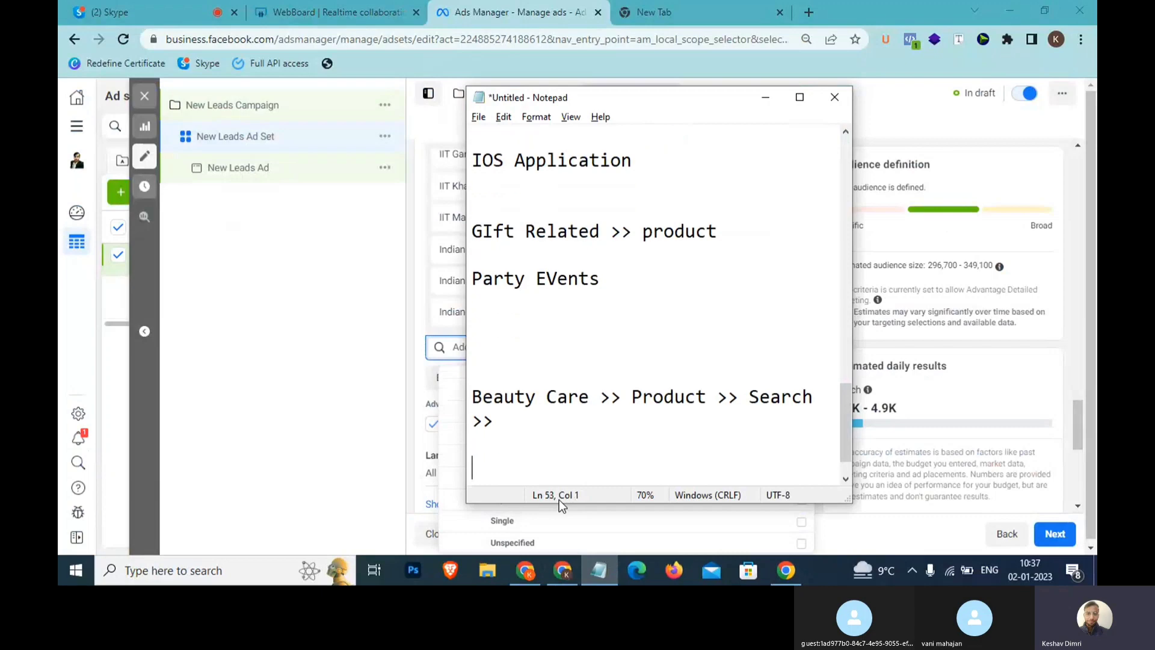
type("Valentines")
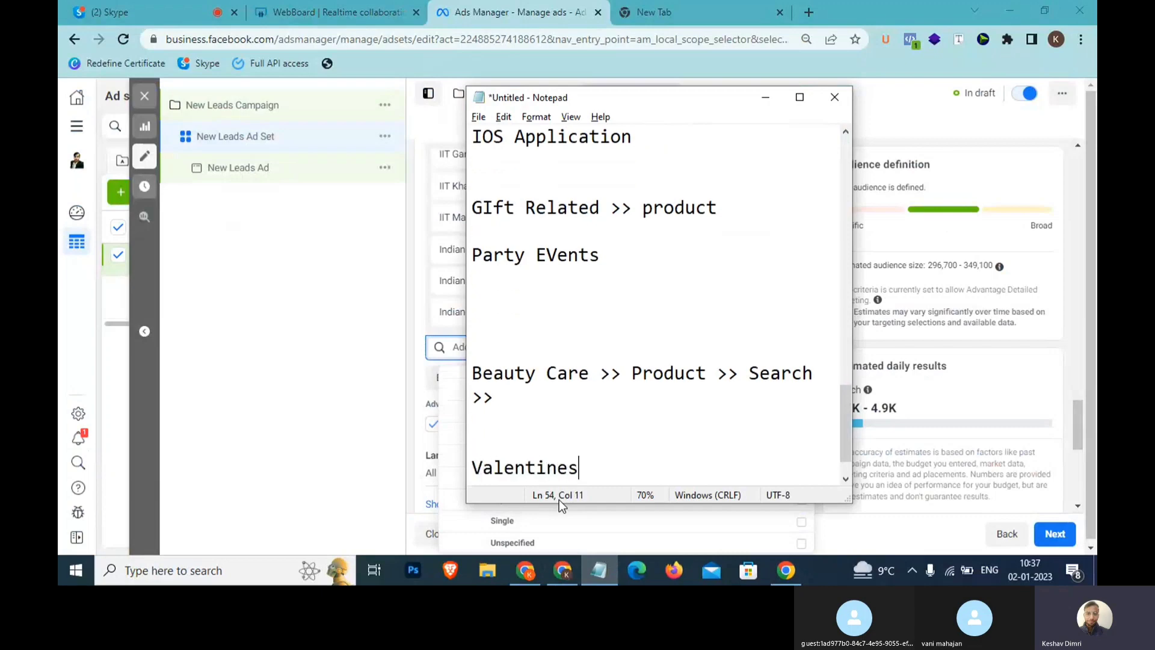
type(" Dya")
key("BackSpace")
key("BackSpace")
type("ay >> S")
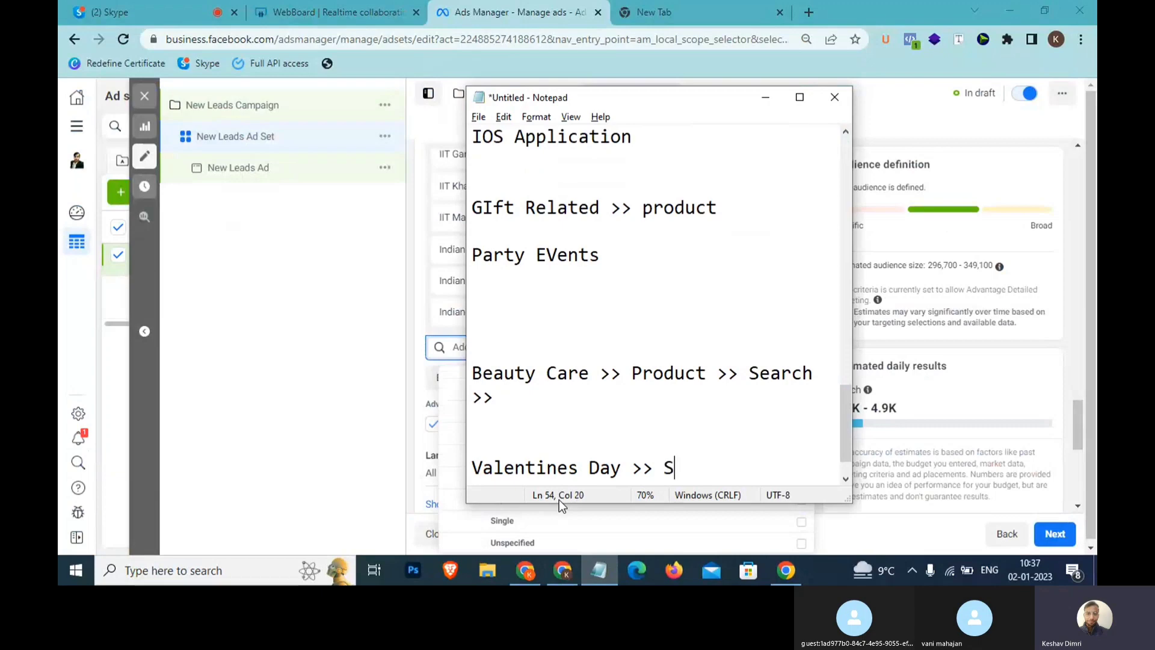
type("Ingles >>")
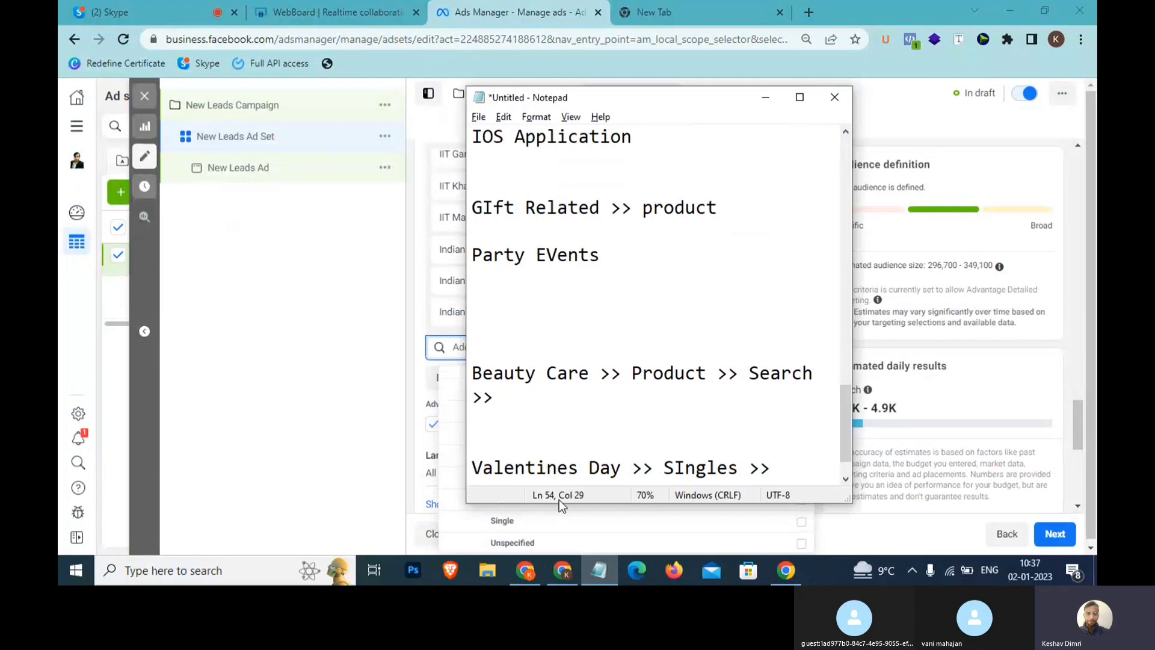
key("alt+Tab")
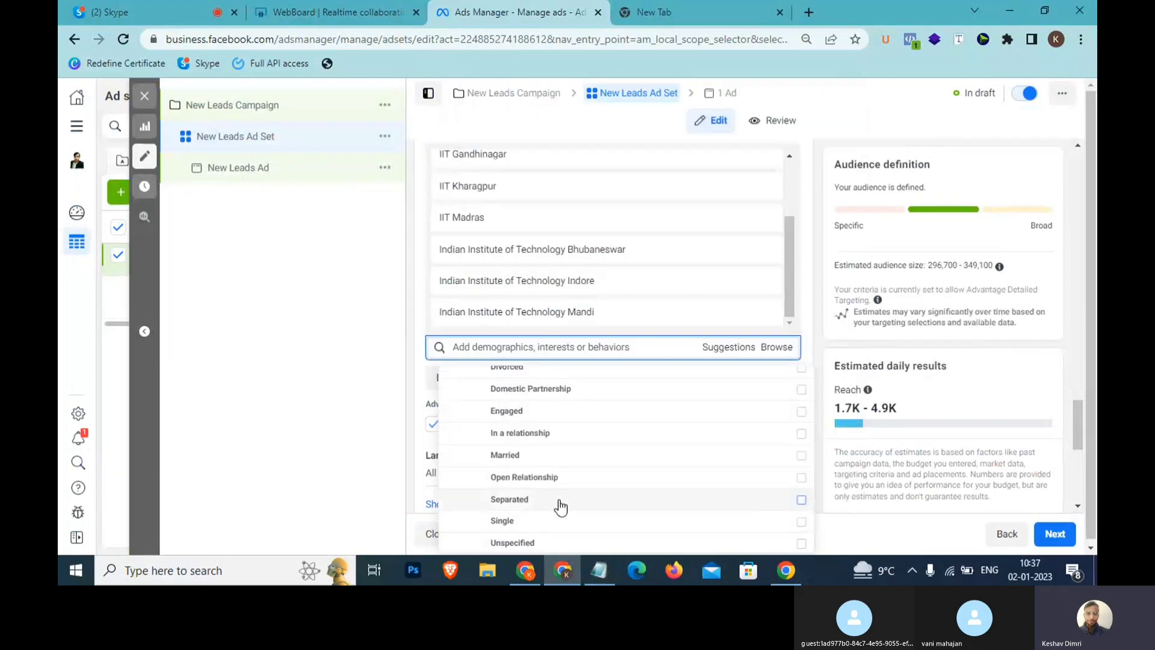
- Look through the complete list of Relationship status criteria, from Civil Union to Widowed
scroll(559, 505, "down", 2)
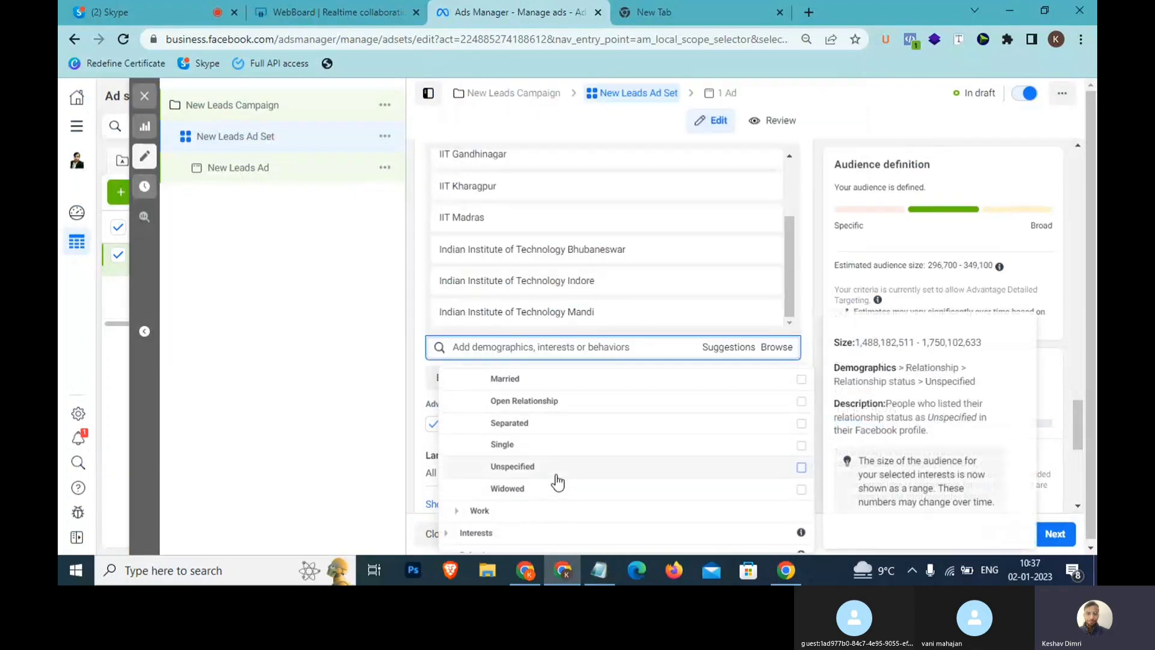
scroll(515, 467, "up", 2)
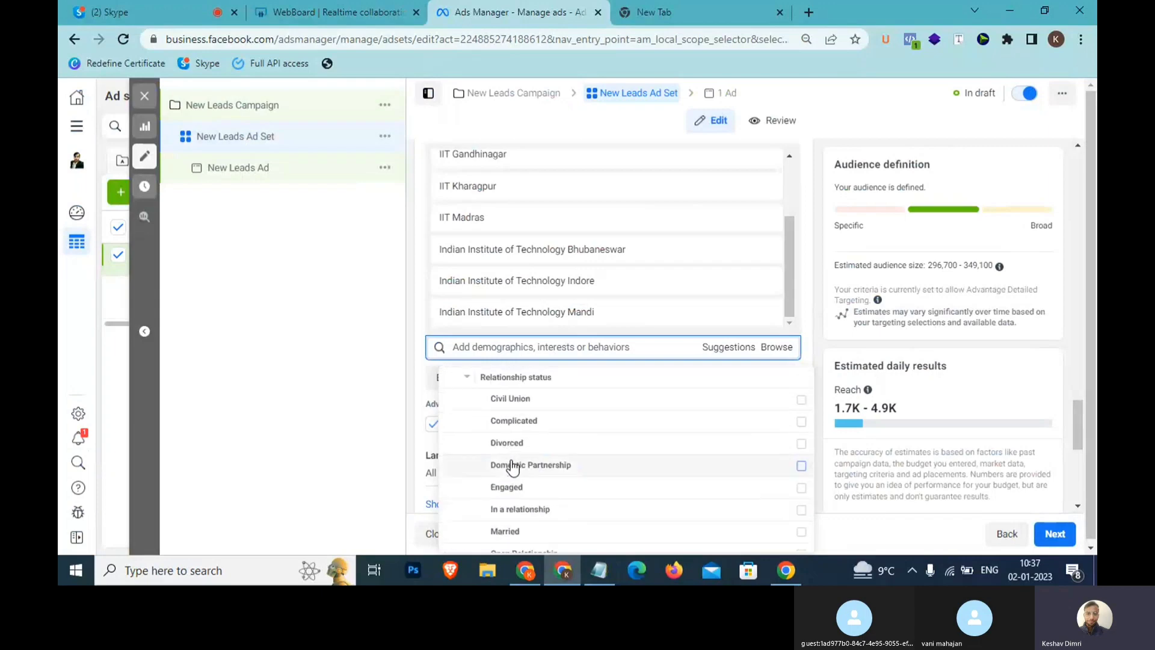
scroll(511, 464, "down", 1)
scroll(512, 464, "down", 1)
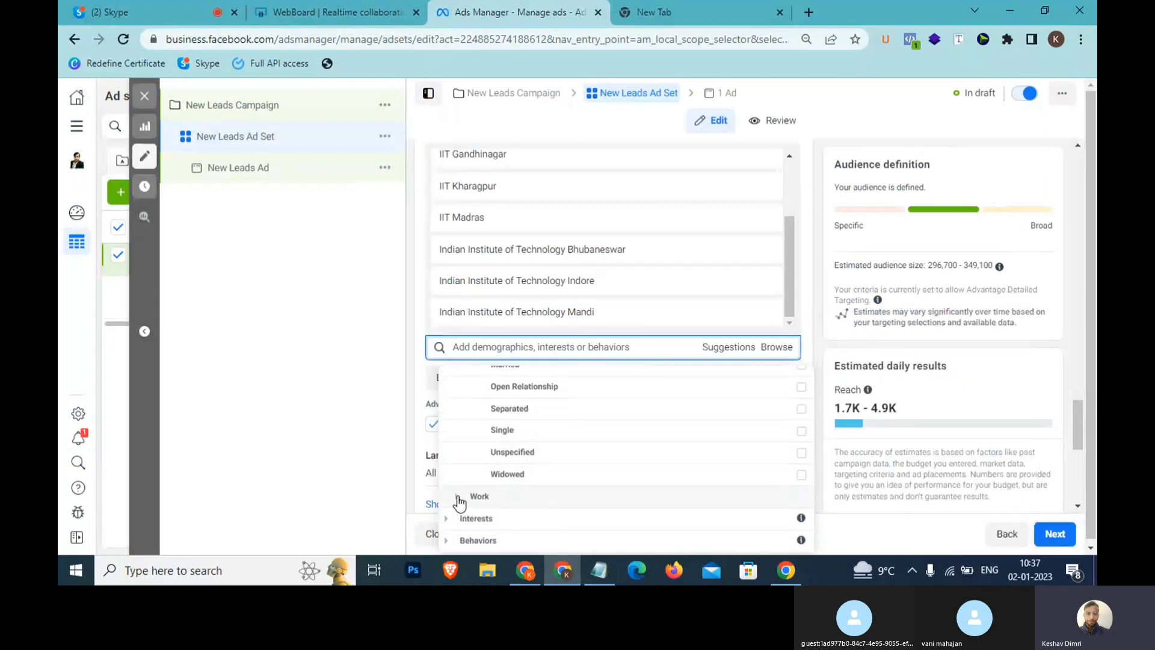
- Search the employers under Work for "bajaj" and highlight the description of Bajaj Electricals Ltd
left_click(458, 498)
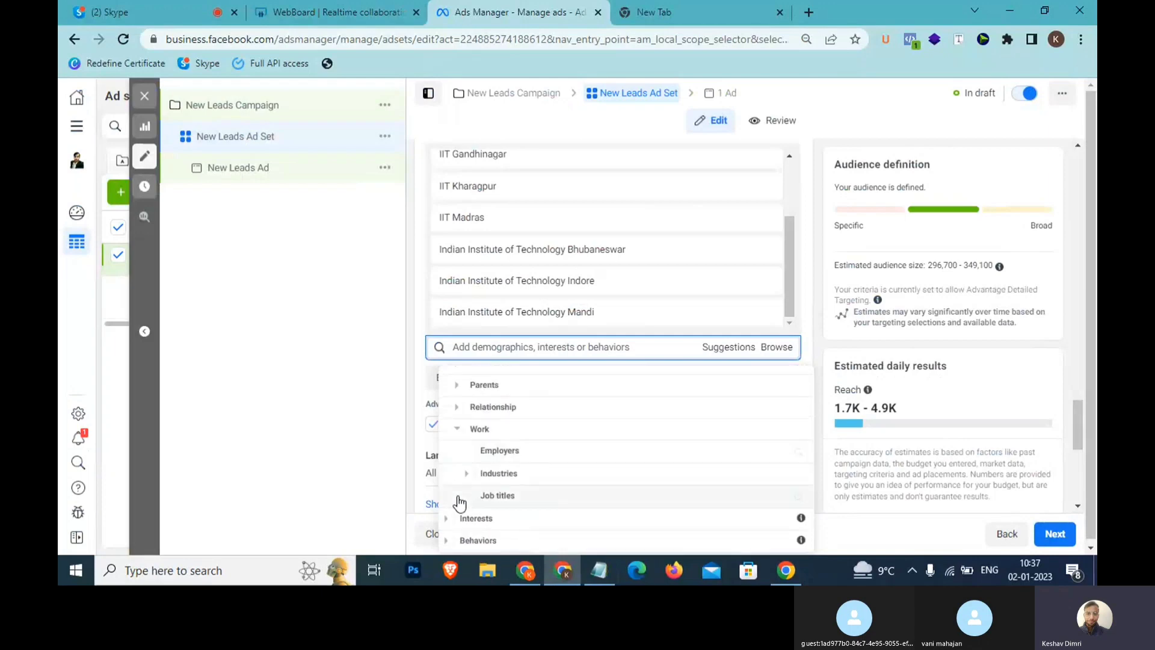
left_click(496, 454)
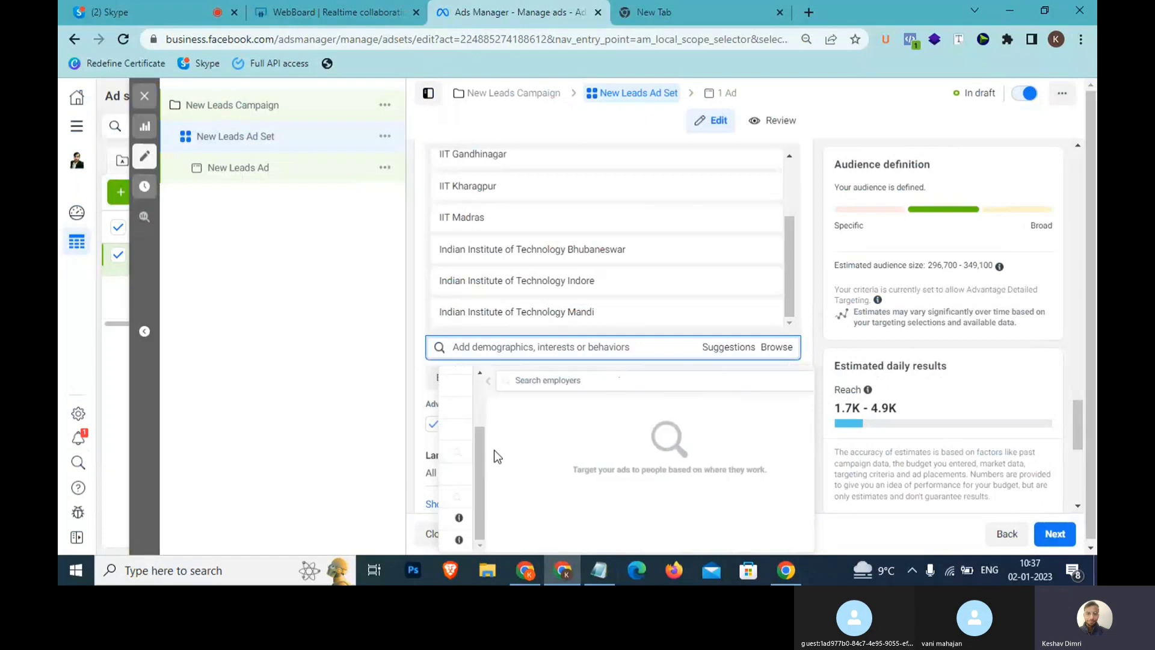
left_click(535, 383)
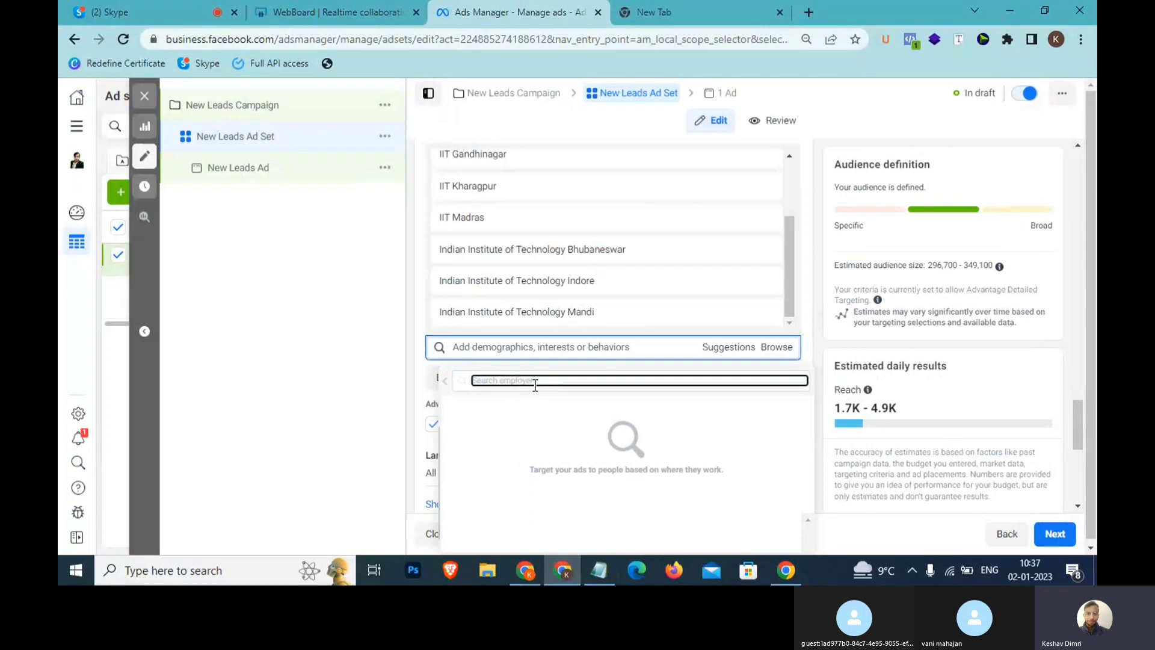
type("baja")
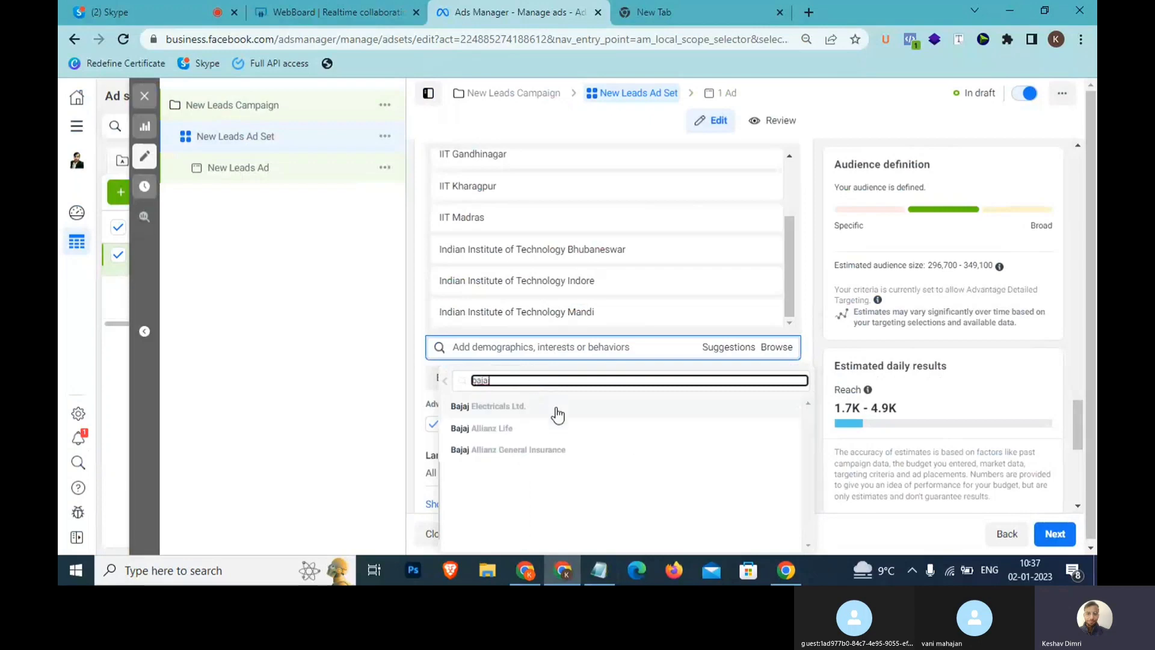
mouse_move(557, 413)
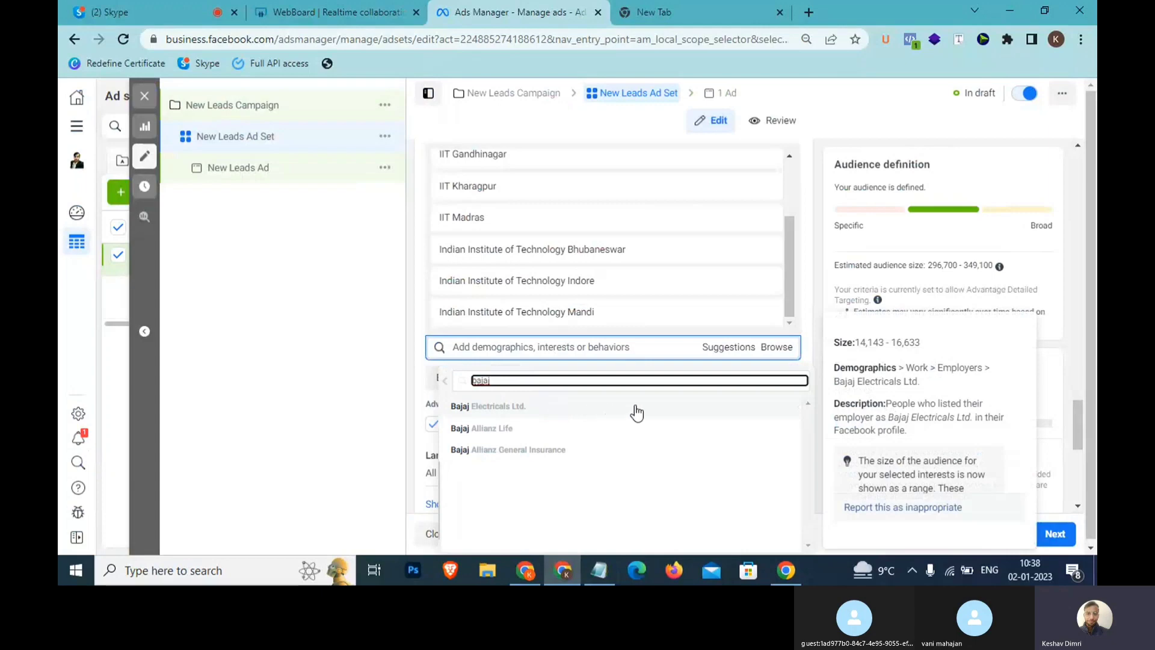
left_click_drag(906, 410, 919, 425)
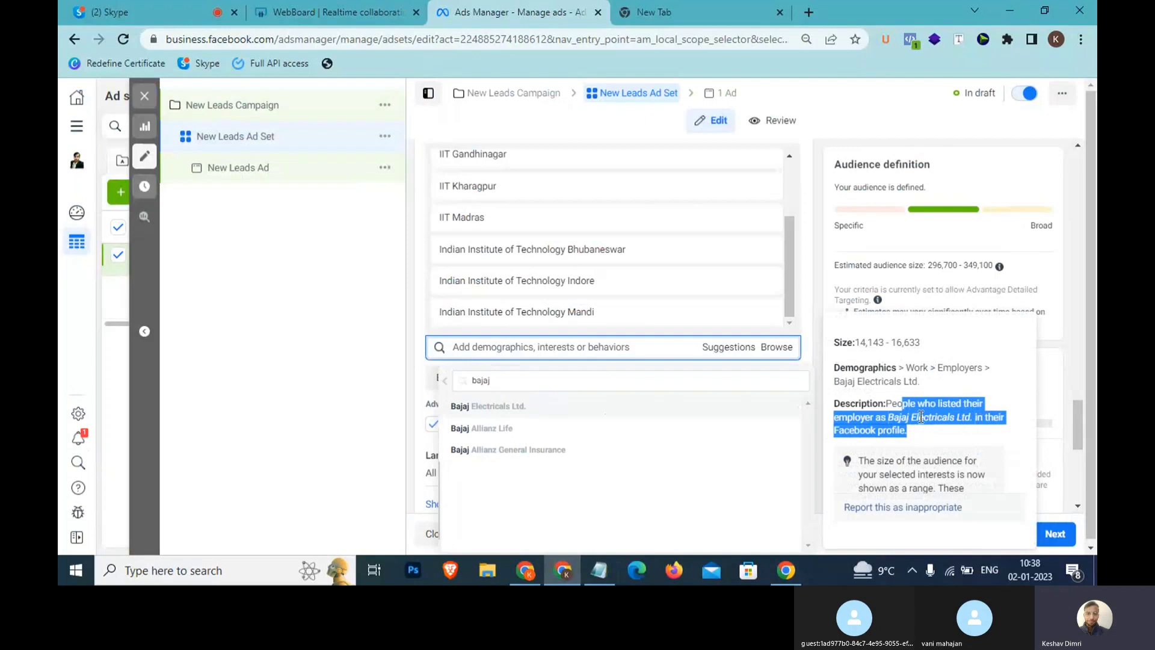
- Highlight the audience size and the description in the details of the Bajaj Electricals Ltd. employer
left_click_drag(925, 341, 836, 341)
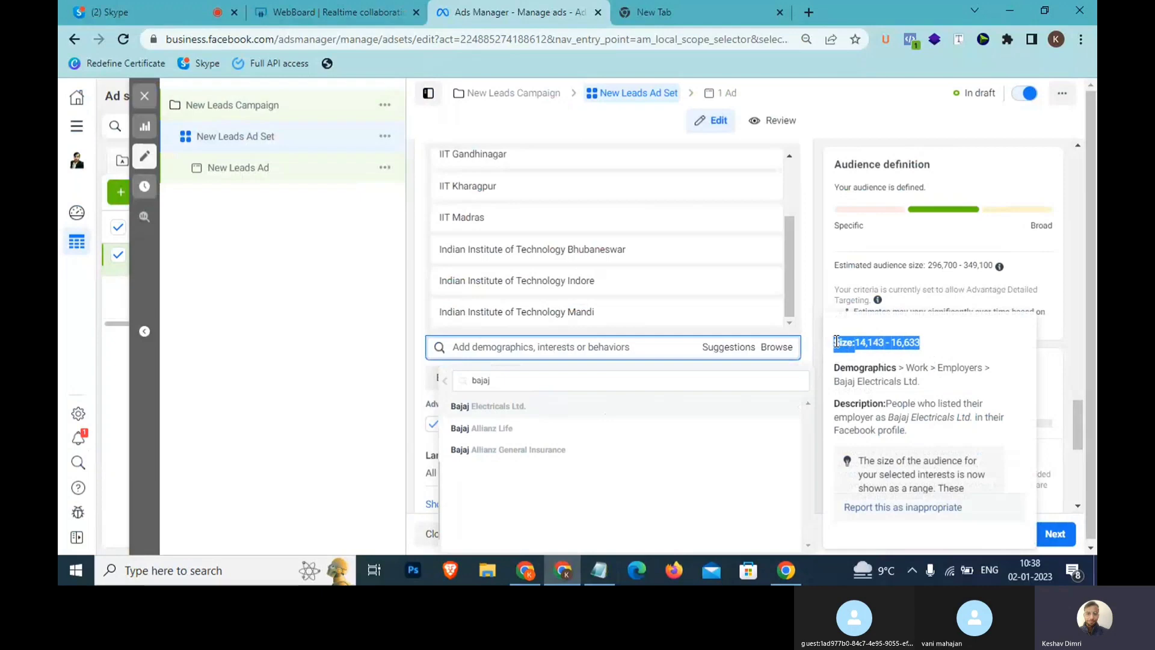
left_click_drag(907, 431, 839, 342)
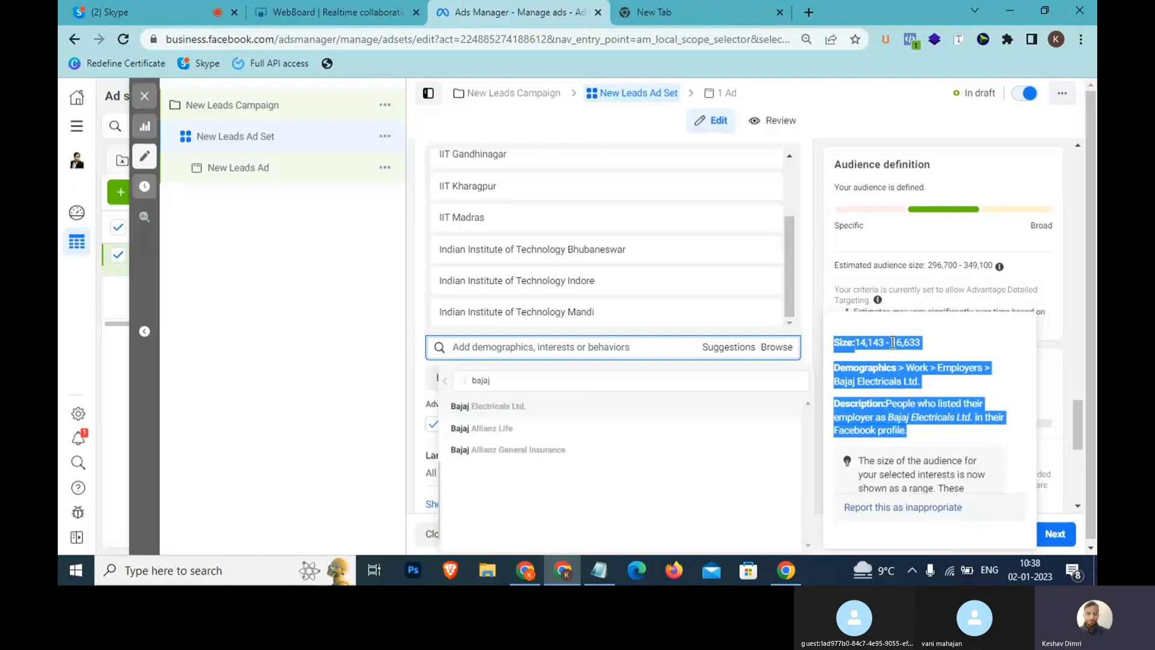
left_click(919, 338)
left_click_drag(919, 342, 848, 342)
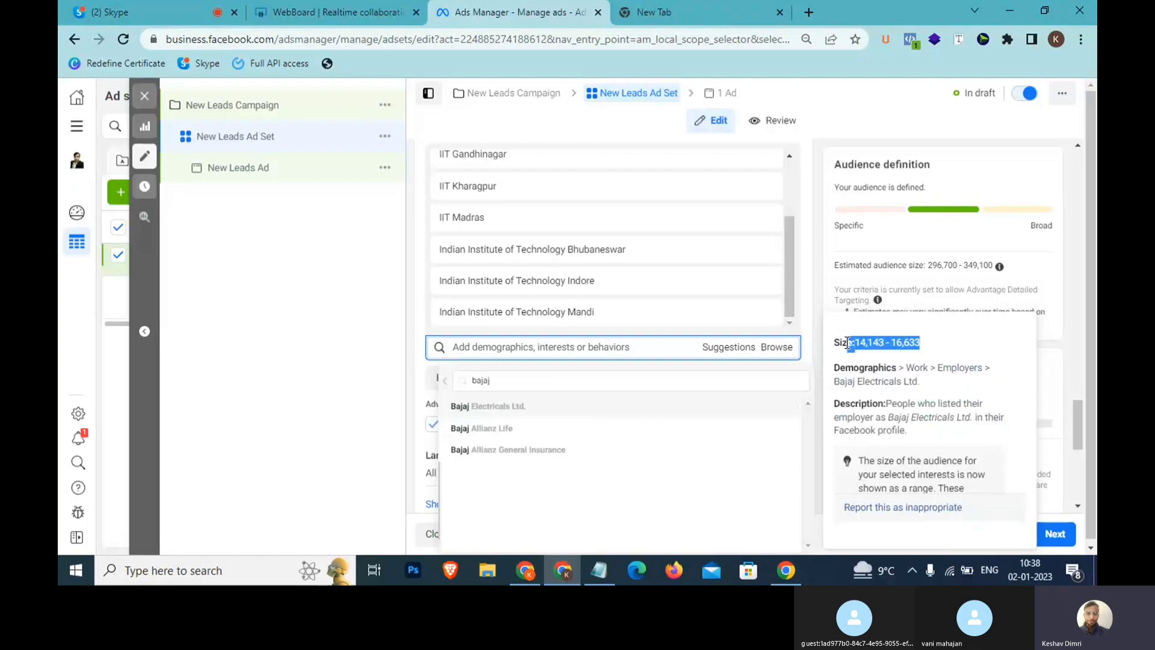
left_click(859, 342)
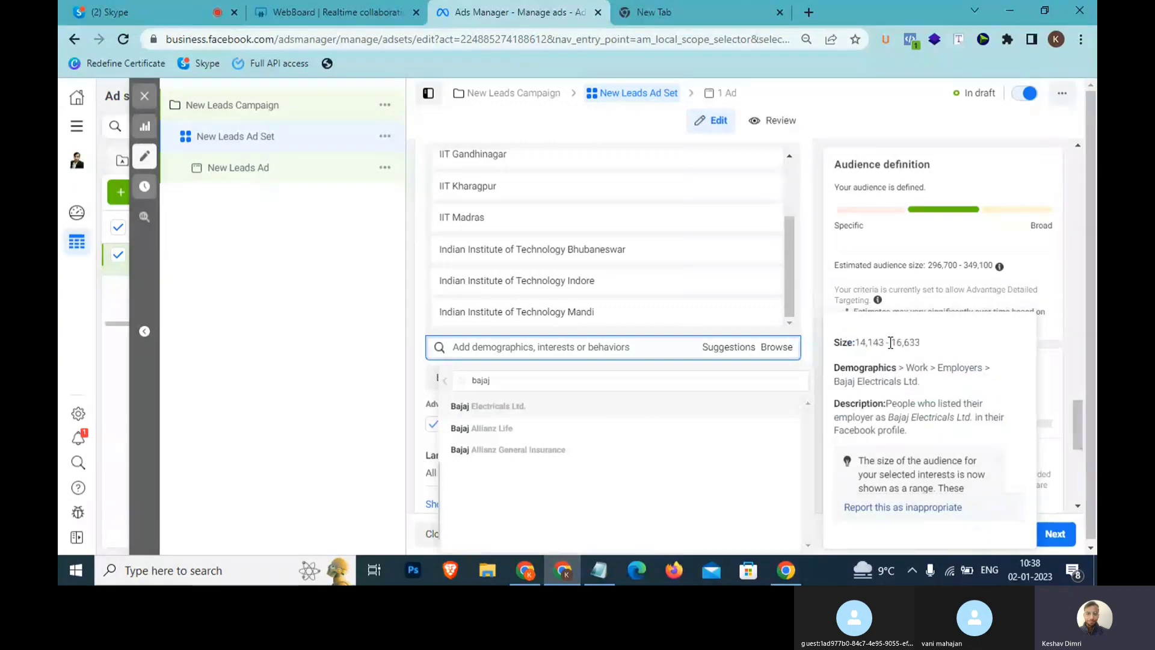
left_click_drag(922, 342, 851, 341)
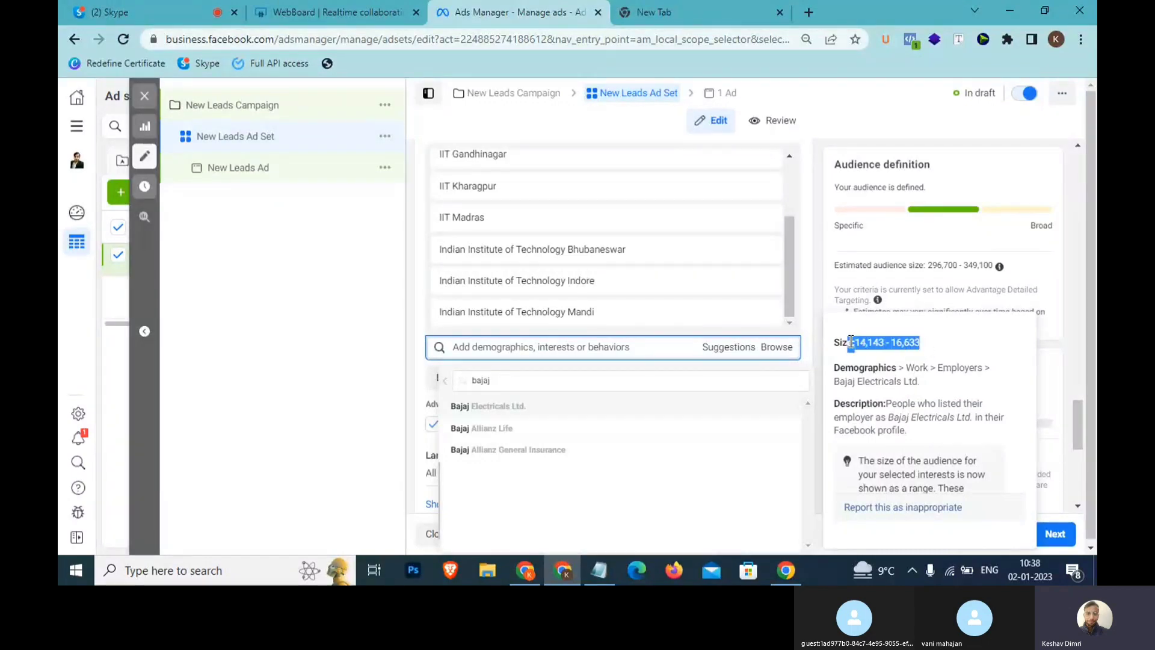
left_click(904, 341)
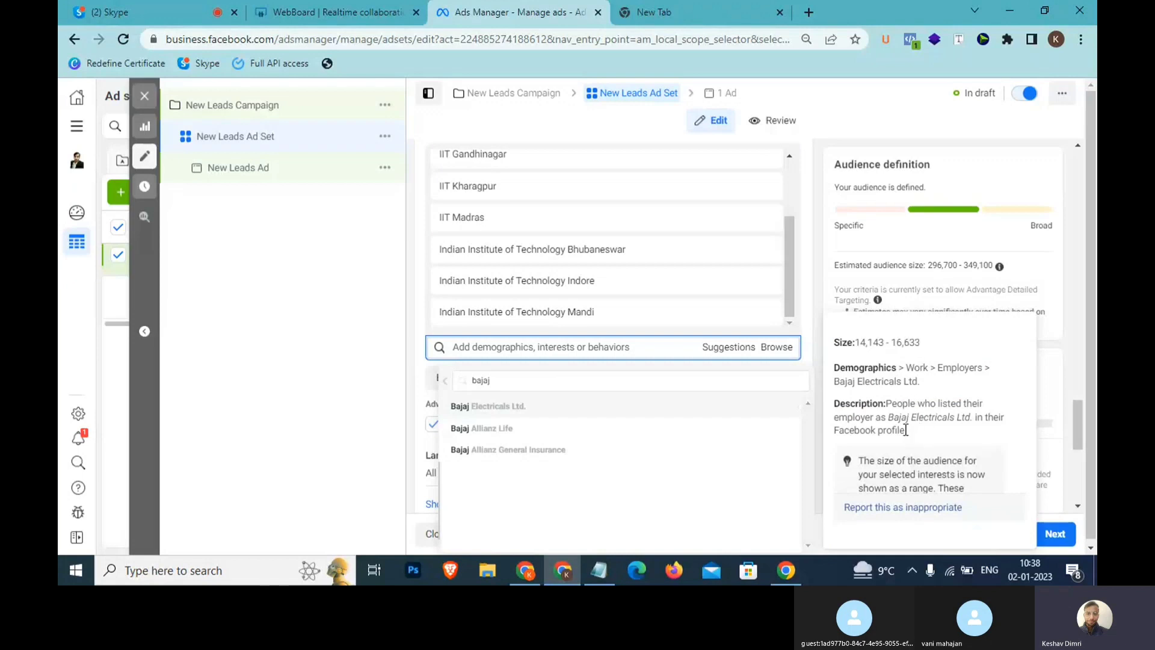
left_click_drag(913, 433, 878, 397)
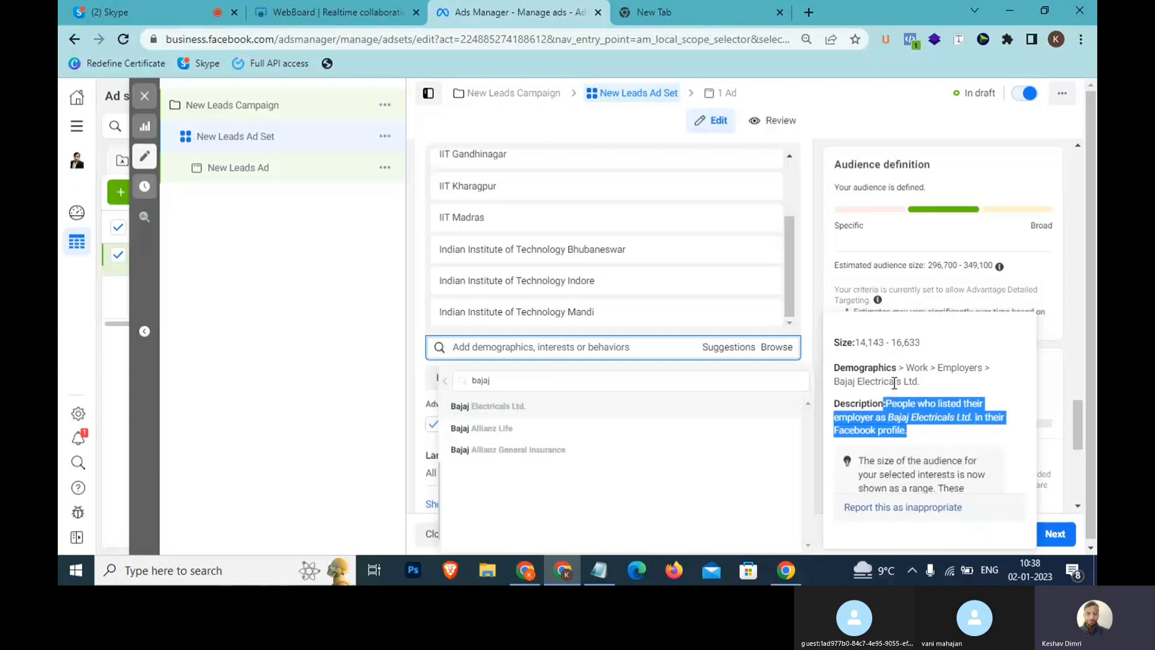
- Leave the employer search, expand All parents under Parents, and highlight the audience size of Parents with adult children (18-26 years)
left_click(444, 381)
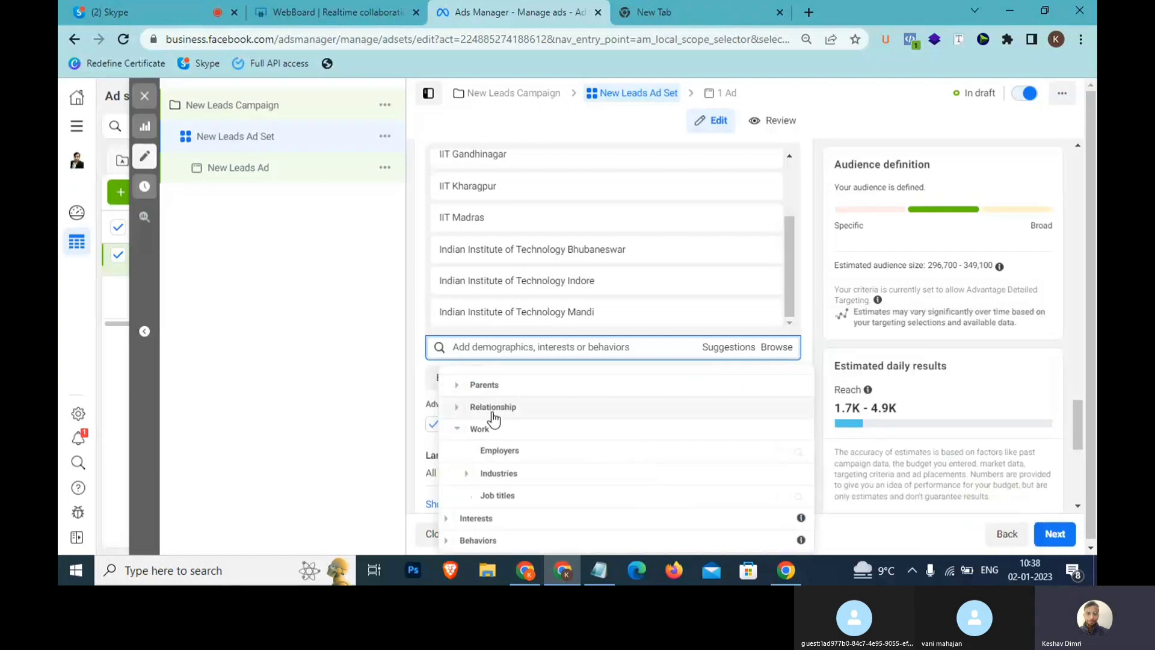
left_click(458, 385)
left_click(469, 455)
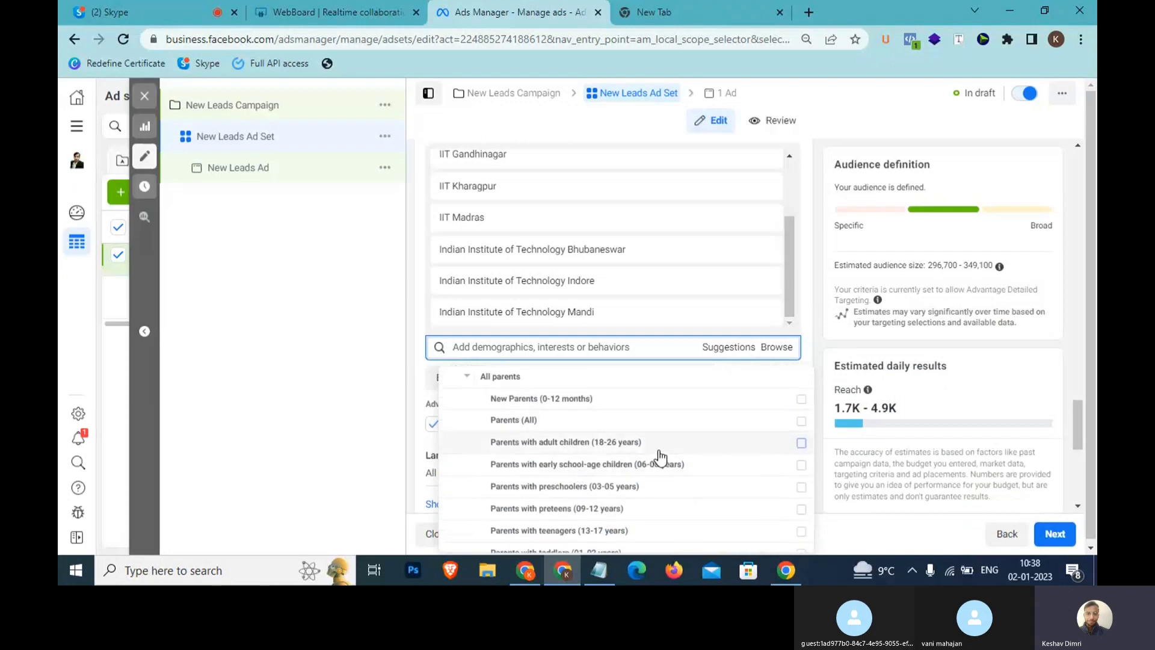
mouse_move(663, 445)
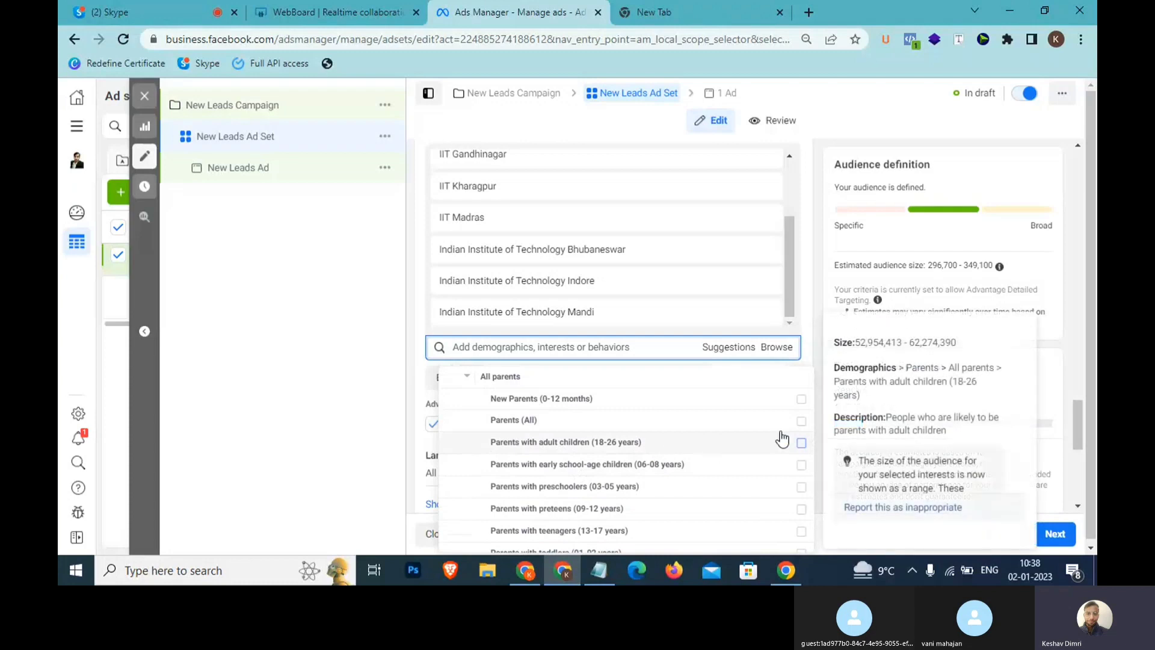
left_click_drag(866, 343, 946, 344)
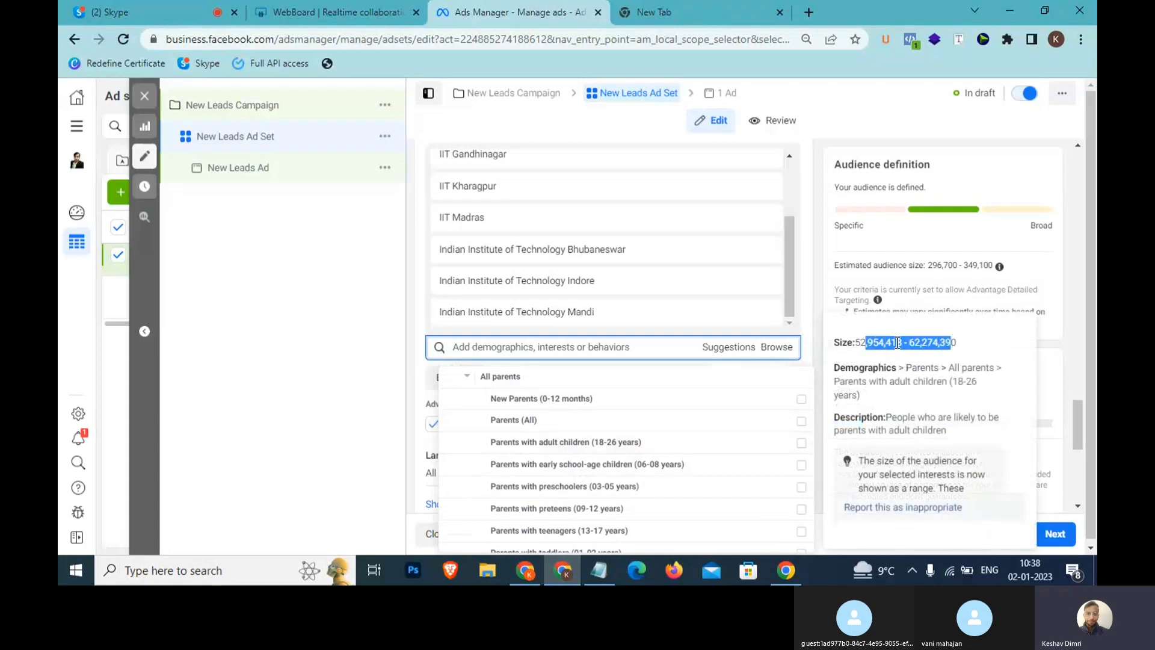
left_click(877, 347)
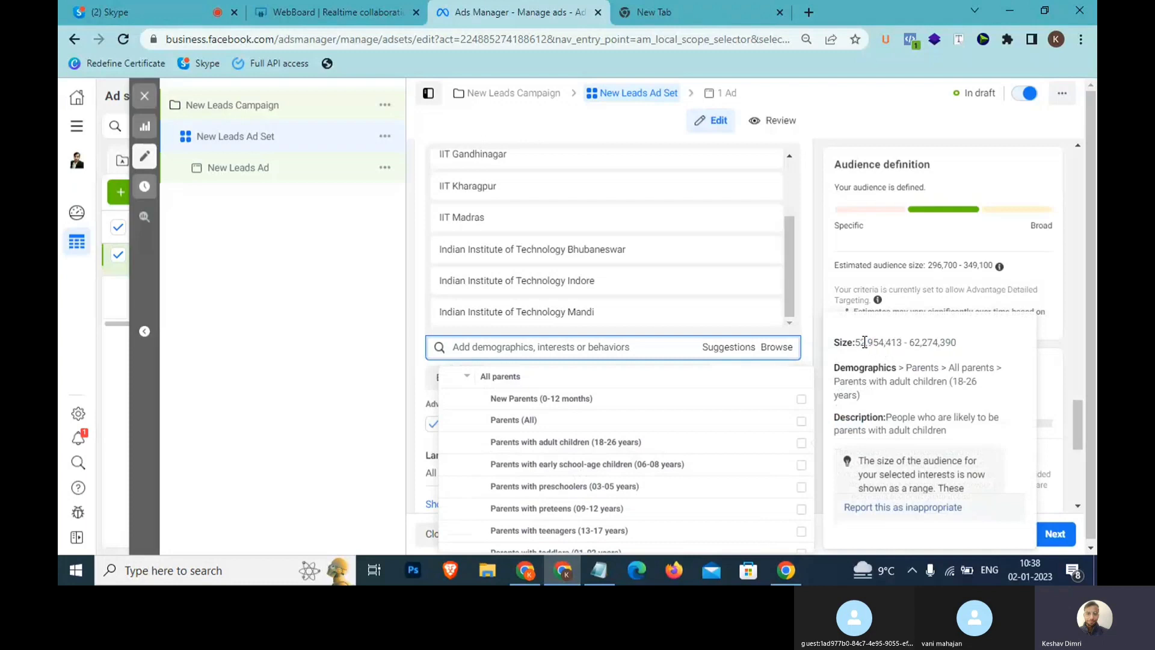
mouse_move(872, 343)
left_mouse_down()
mouse_move(966, 342)
mouse_move(853, 342)
left_mouse_up()
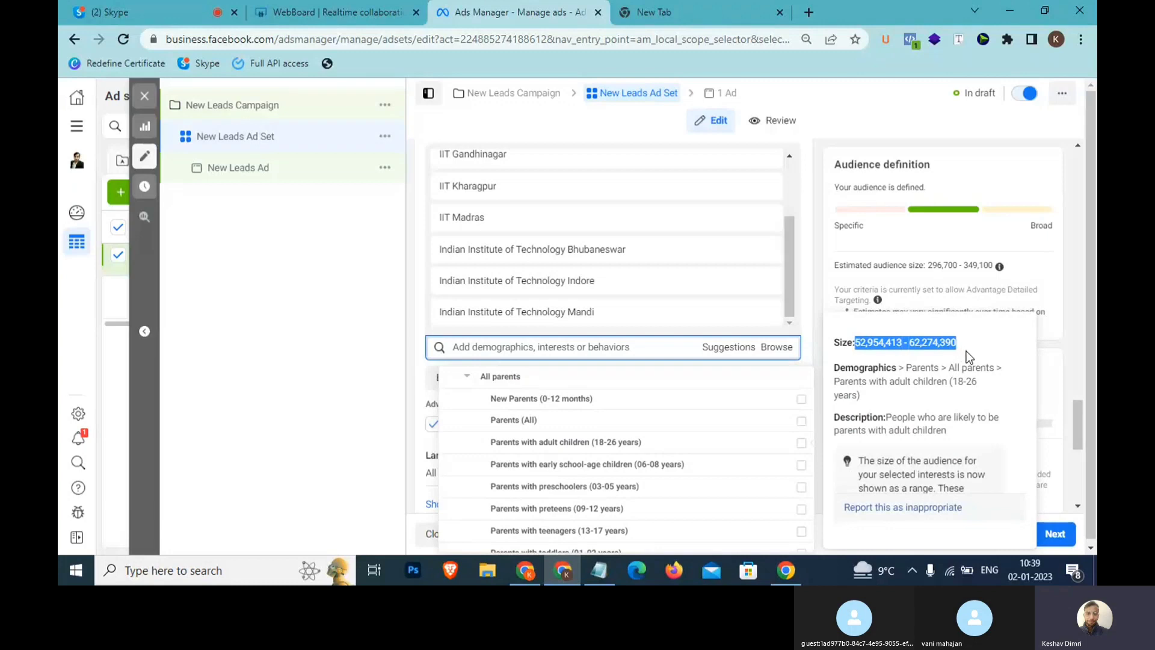
- Expand Industries under Work and highlight the B2B part of the Business Decision Makers description
scroll(576, 485, "down", 2)
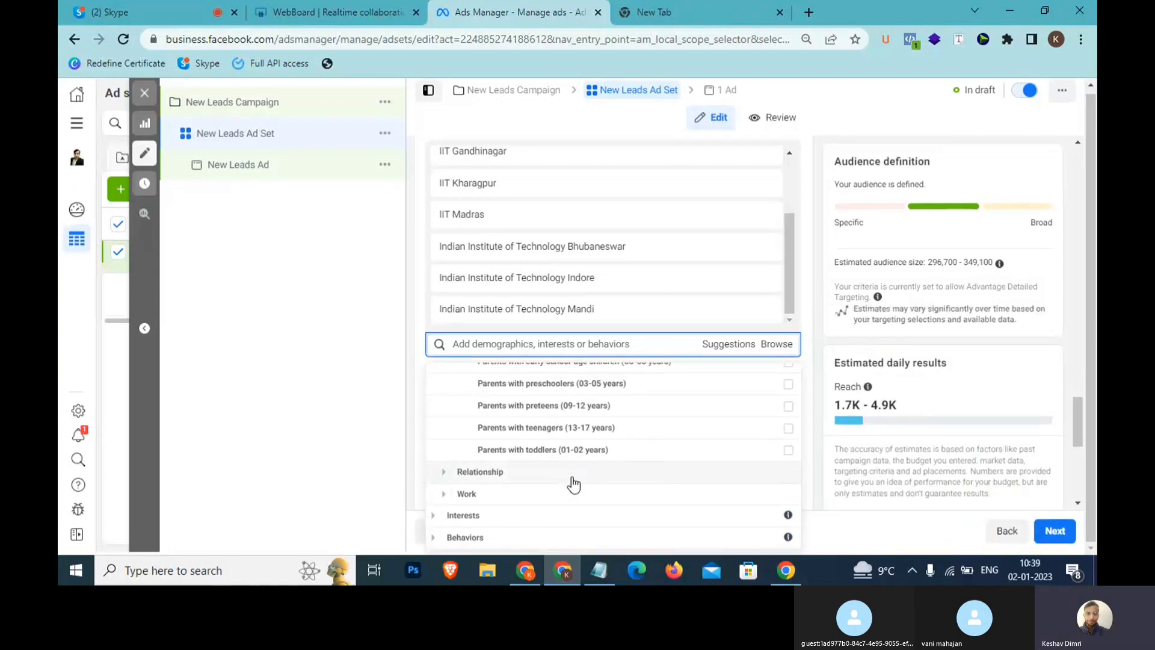
left_click(446, 500)
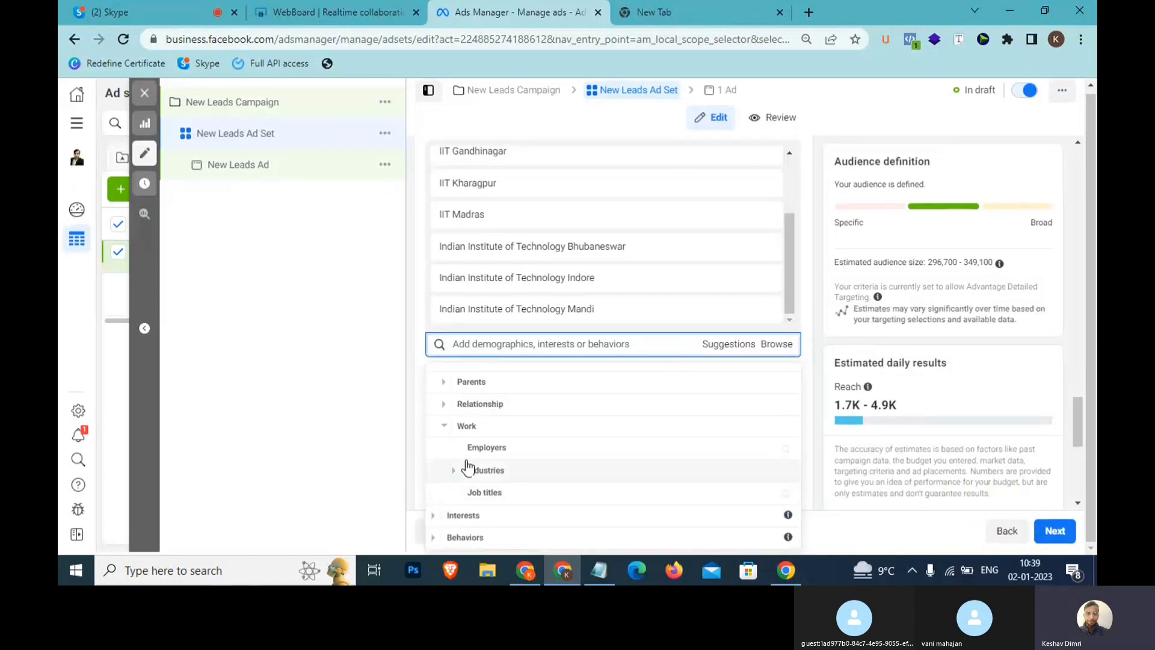
left_click(453, 473)
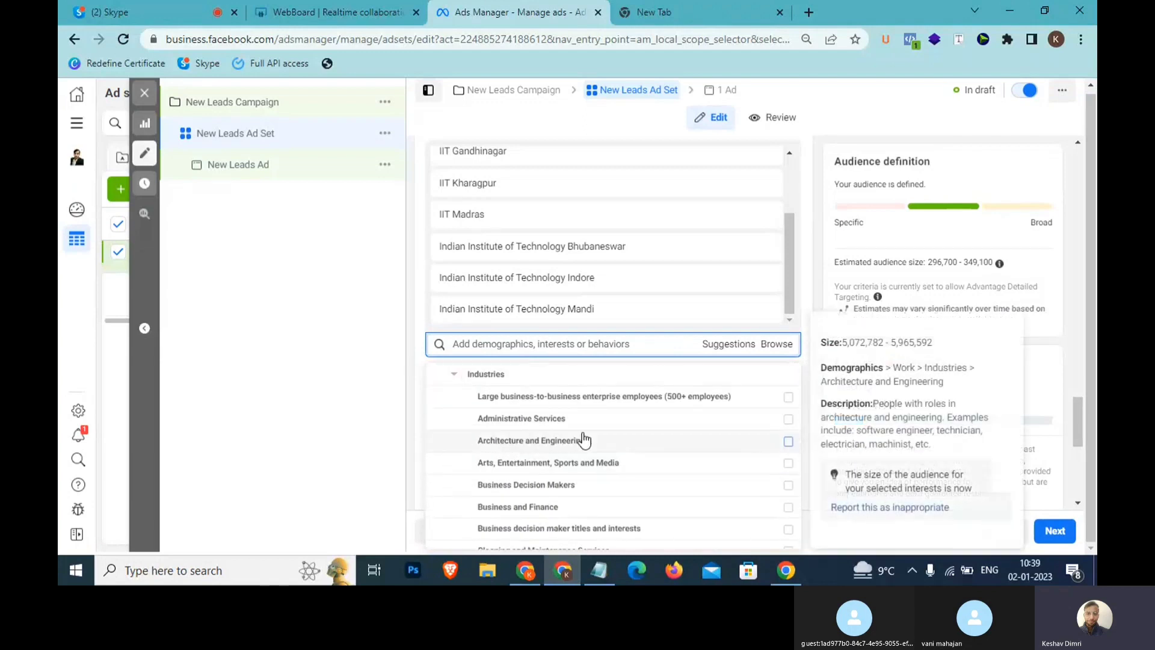
mouse_move(626, 431)
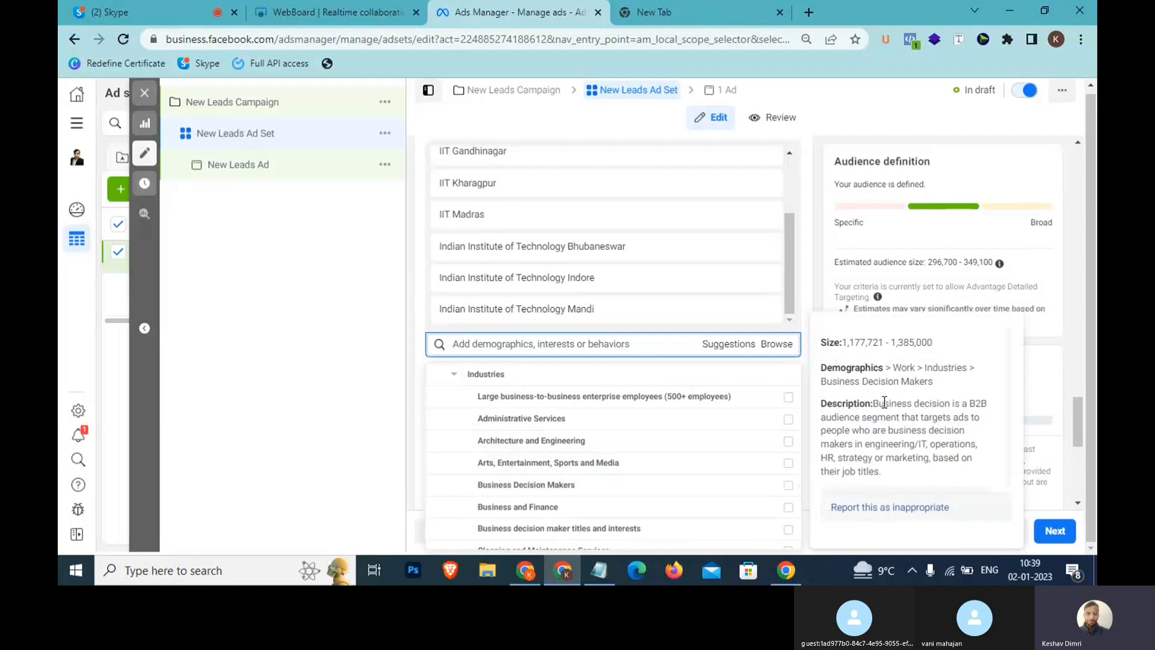
left_click_drag(884, 404, 975, 423)
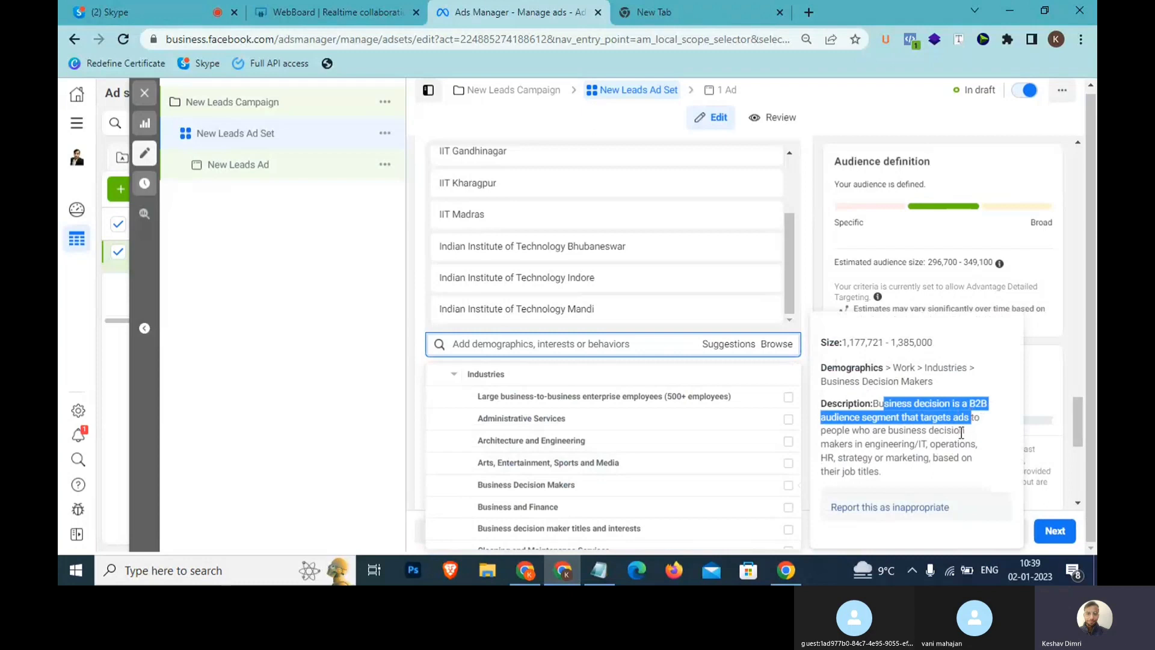
- Switch to Notepad and add the line "B2B >> Companies >> Head" a few lines below the Valentines Day note
left_click(599, 570)
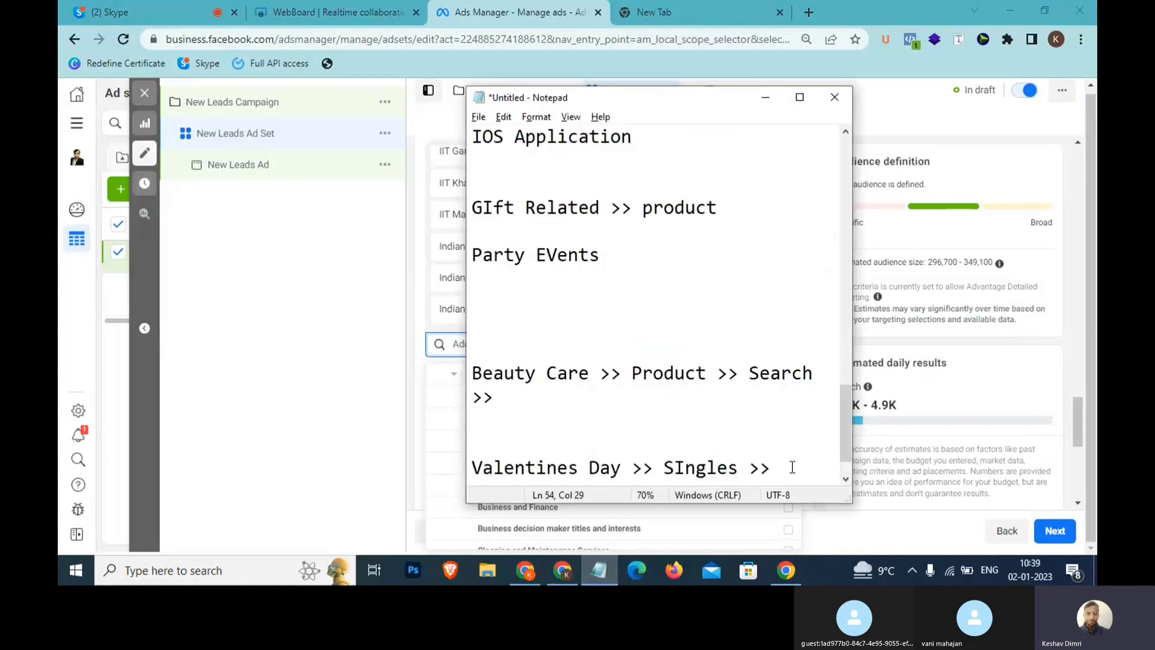
key("Return")
key("Return")
key("Return")
key("Return")
type("B@")
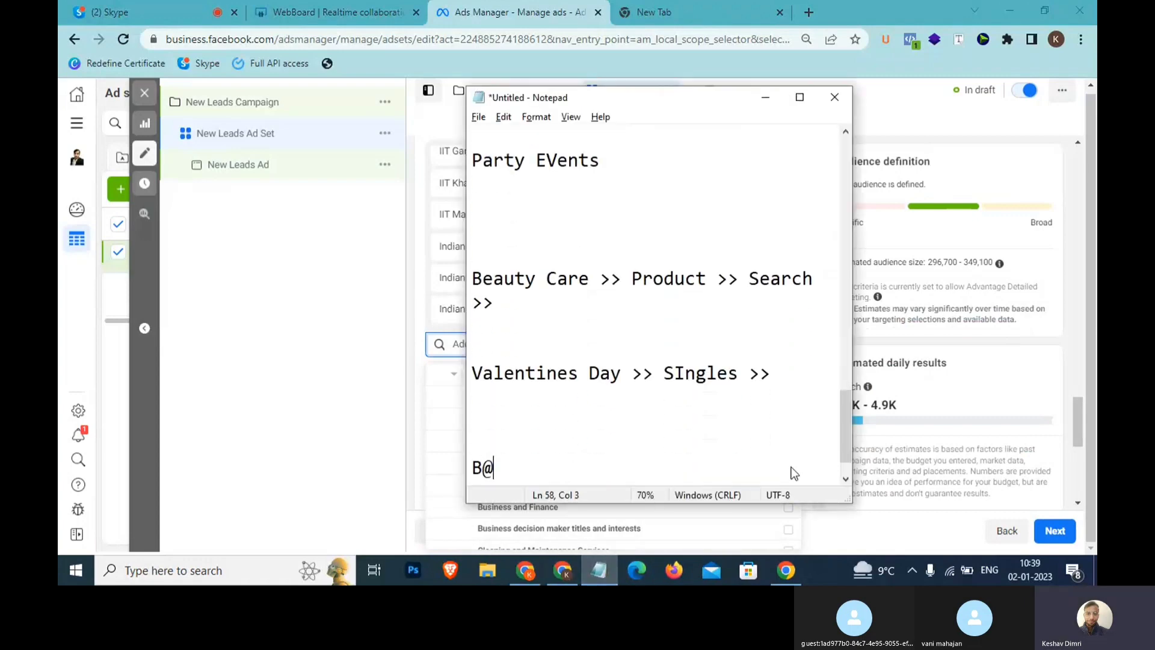
type("B")
key("BackSpace")
key("BackSpace")
type("2b")
key("BackSpace")
type("B >> Co")
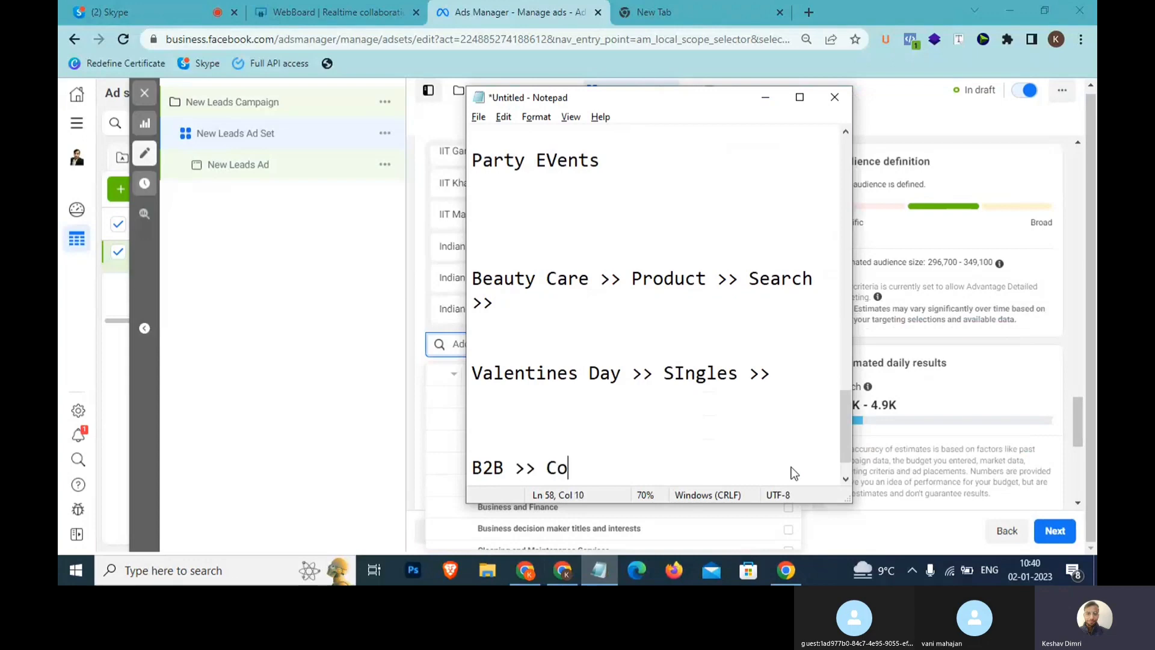
type("mpanie")
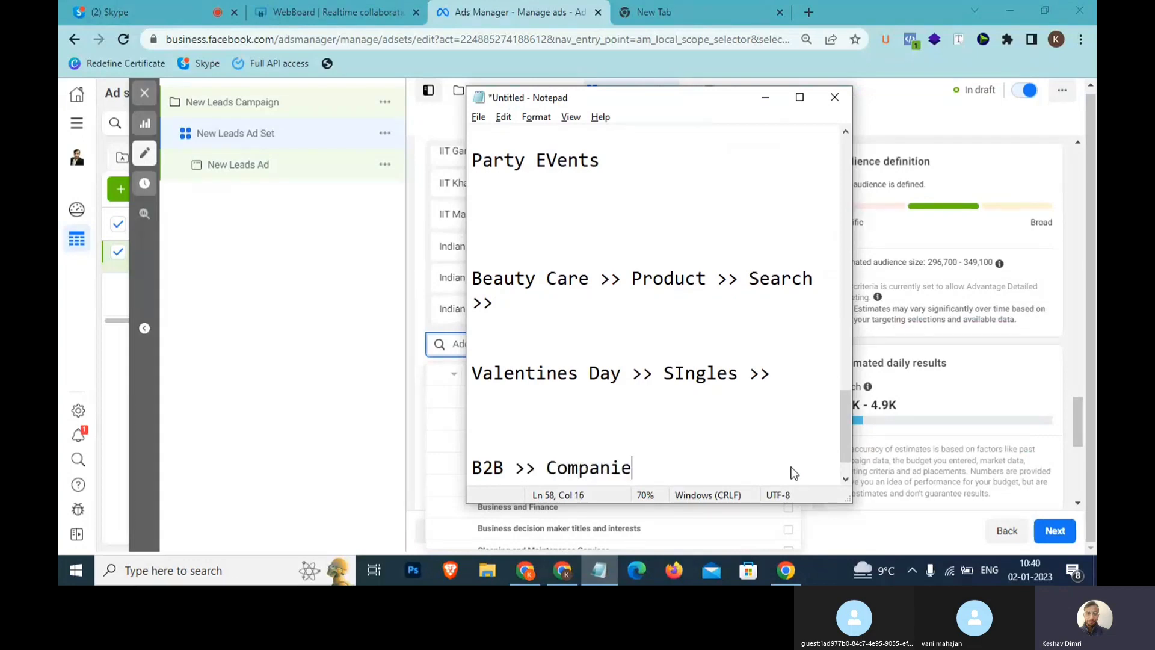
type("s >> Head")
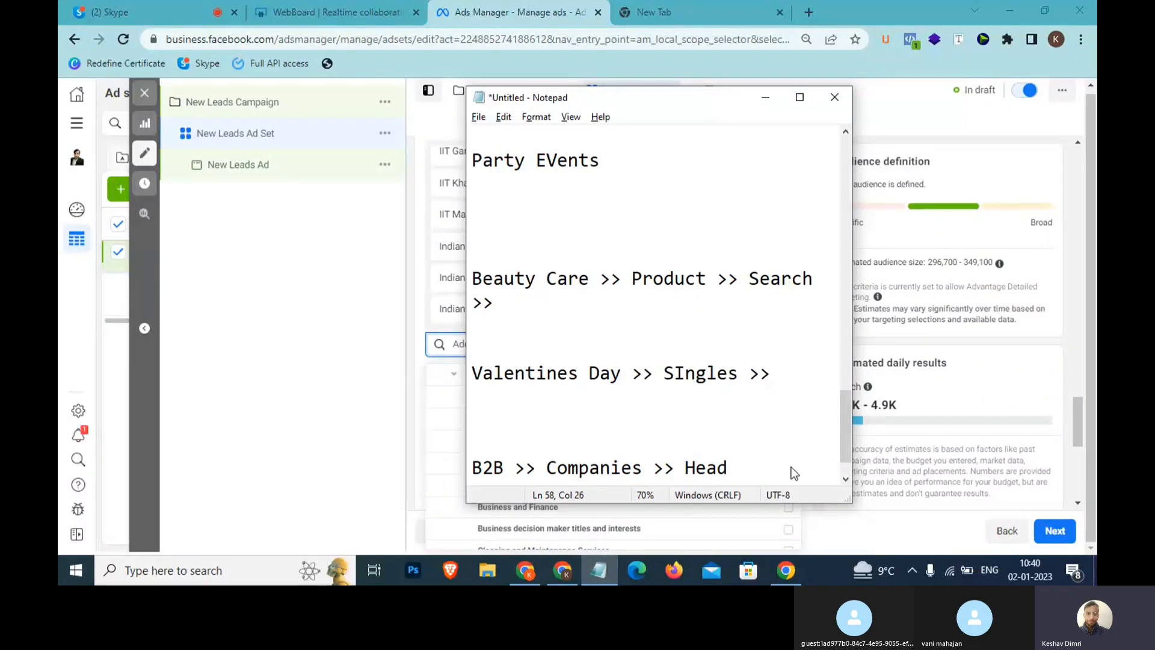
- Insert "Main" before "Head" in the B2B note and append "Services" at its end
key("ctrl+Left")
type("Main")
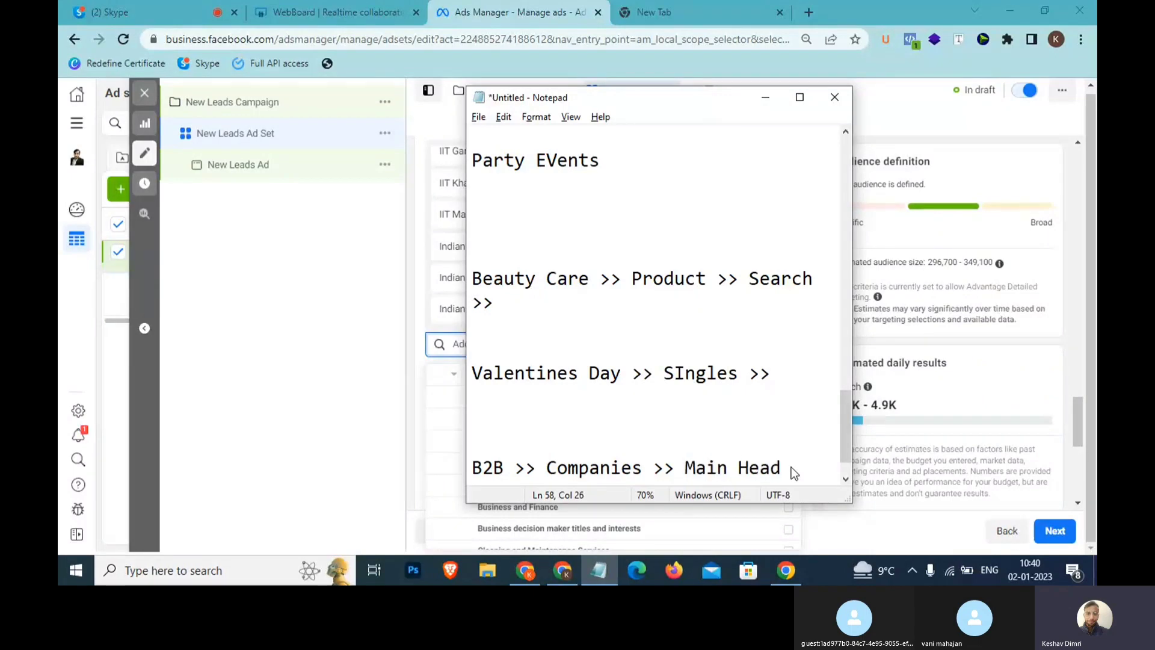
key("End")
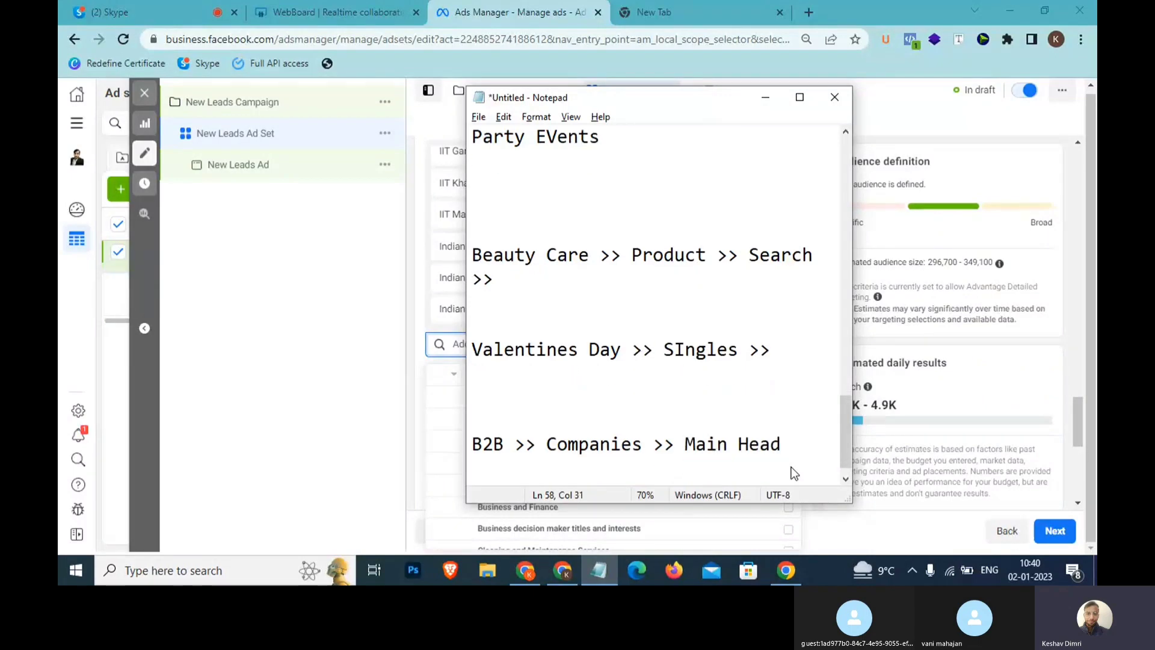
type("Serv")
key("BackSpace")
type("vices")
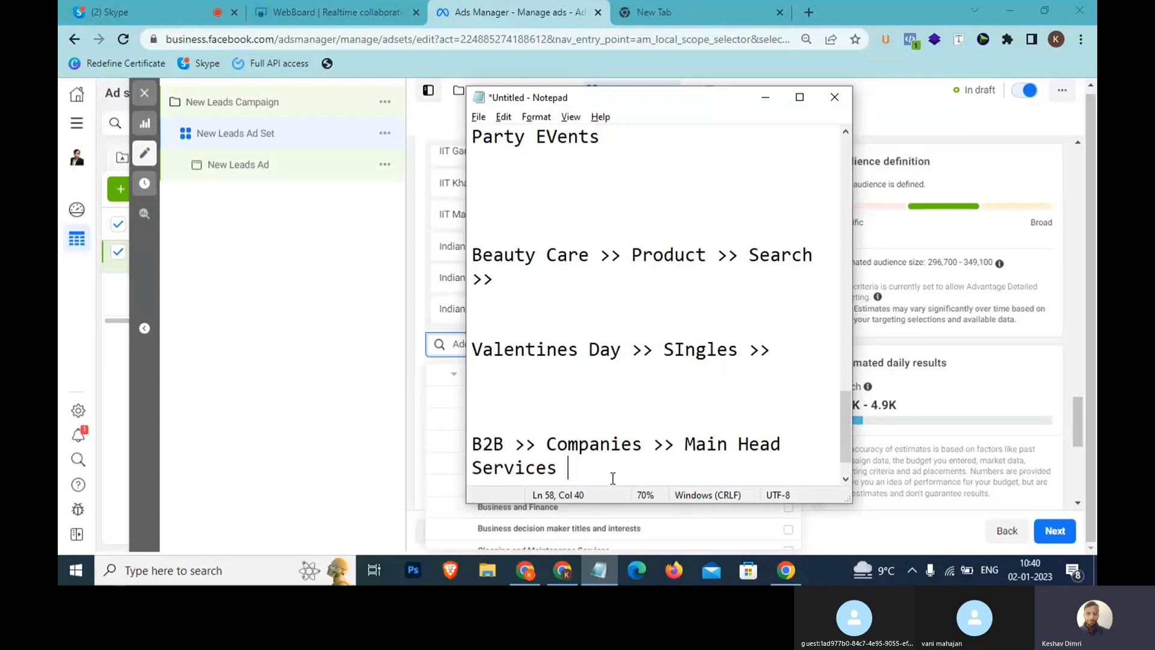
- Add the line "CRM >> Companies >> Head Of it" below the B2B note and return to Ads Manager
key("Return")
key("Return")
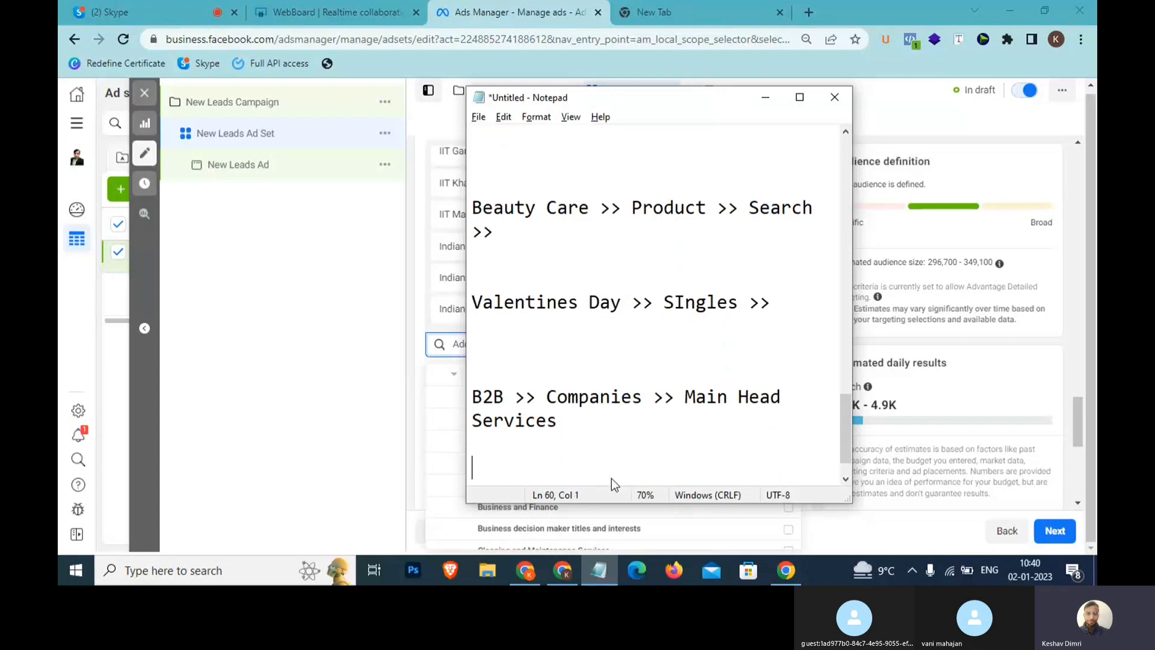
type("CRM >> Co")
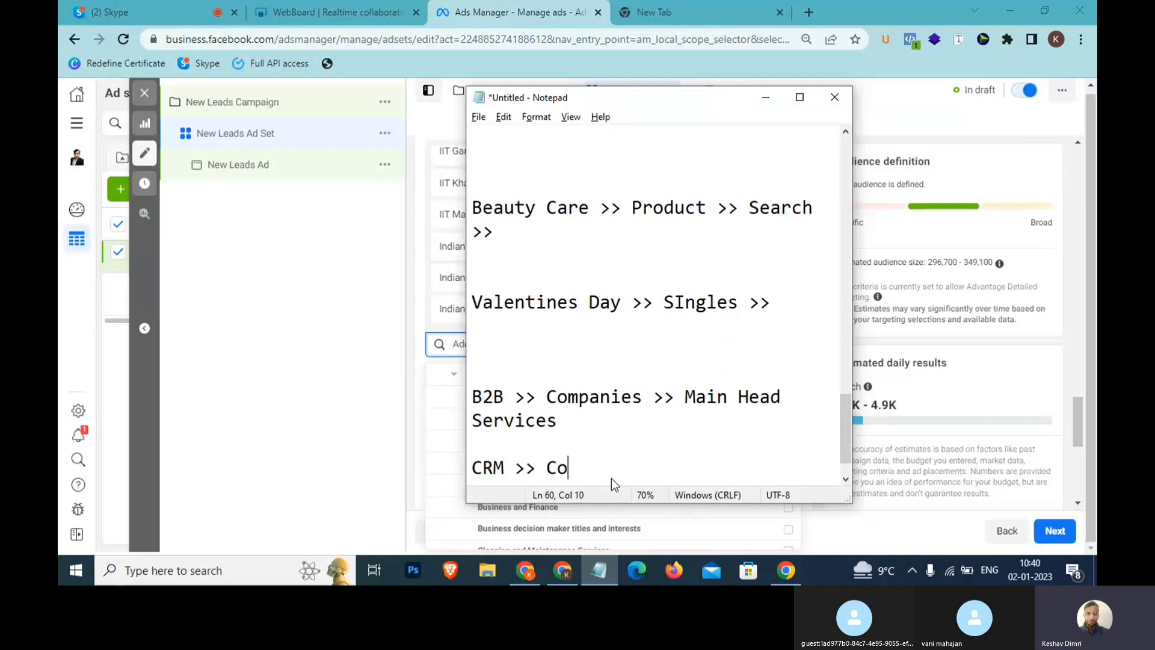
type("mpanies >> He")
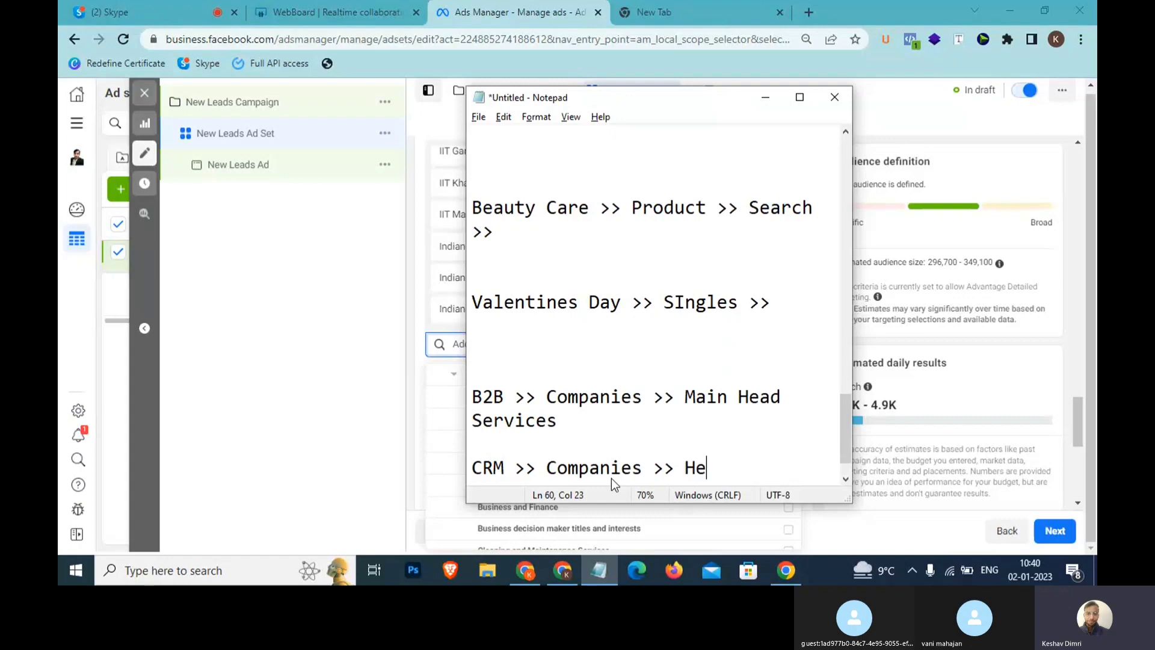
type("ad Of it")
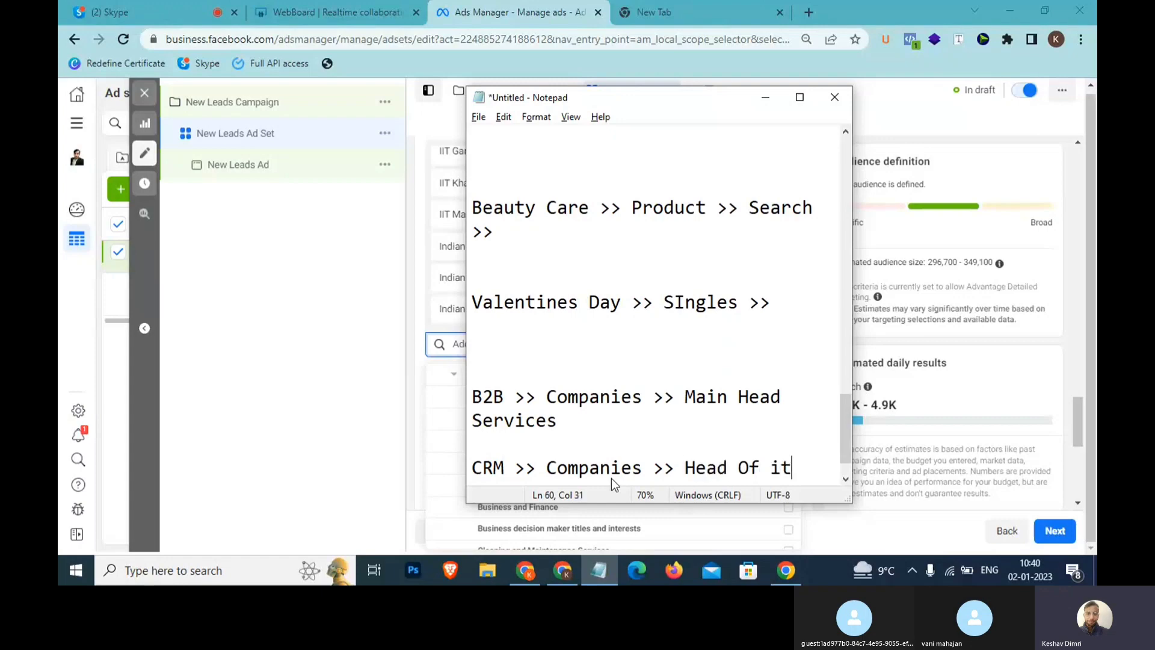
key("alt+Tab")
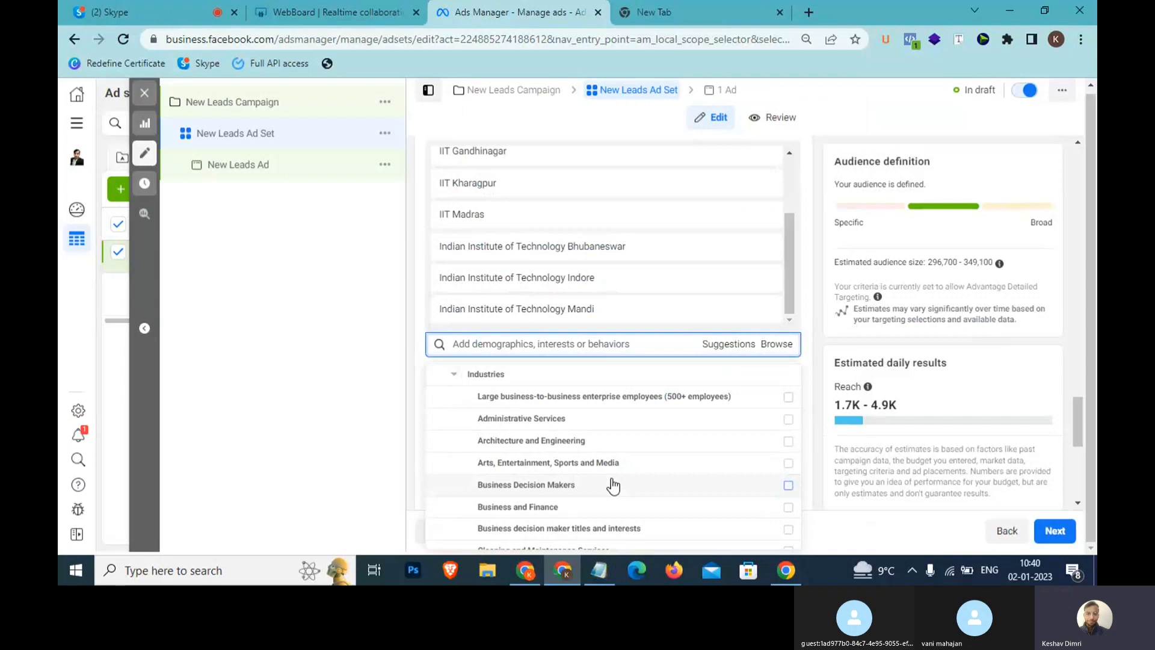
- Switch back to Notepad and add the line "Company >> TImeXXX" below the CRM note
left_click(598, 570)
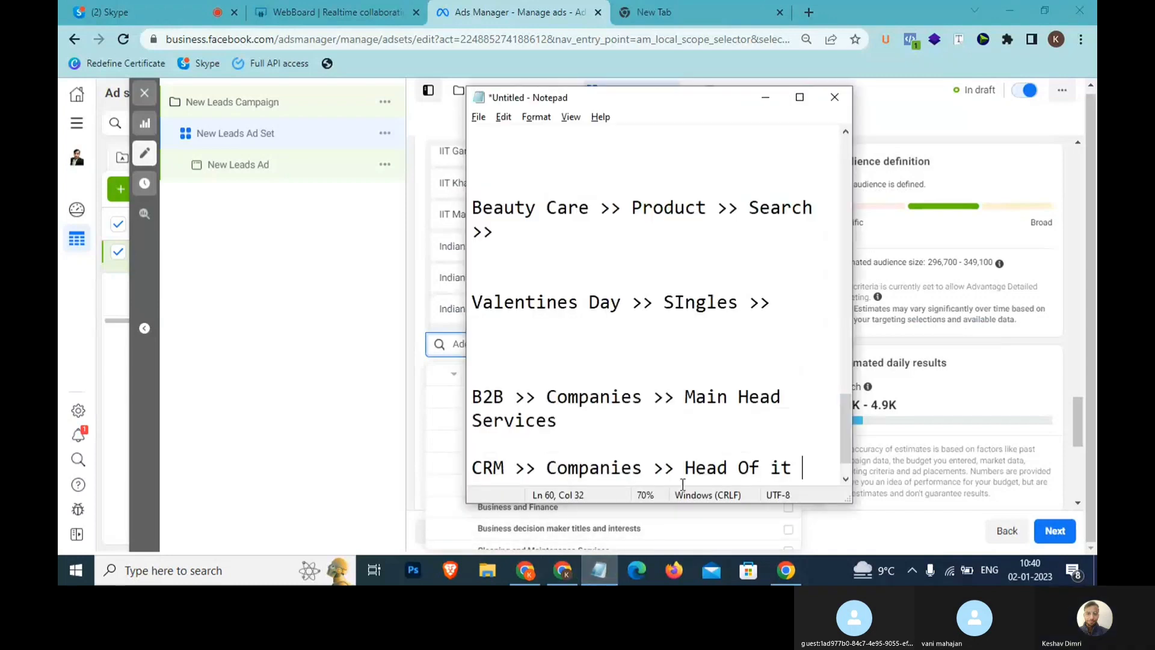
key("Return")
key("Return")
key("Return")
type("Copa")
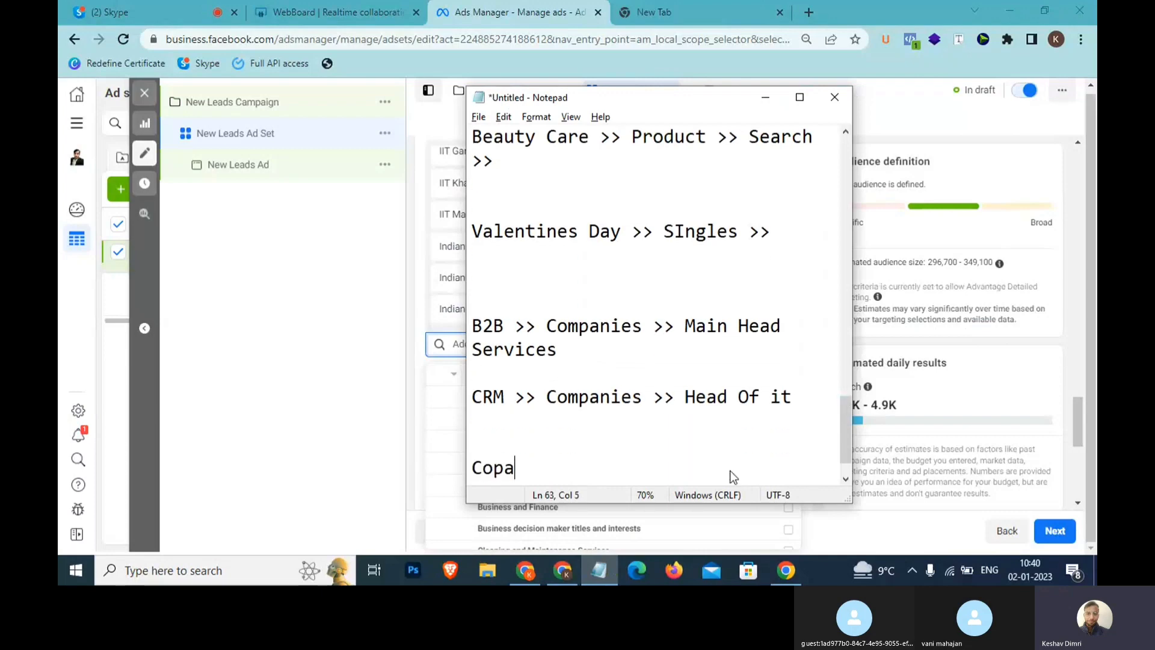
key("BackSpace")
key("BackSpace")
type("mpani")
key("BackSpace")
type("y")
type("TIme")
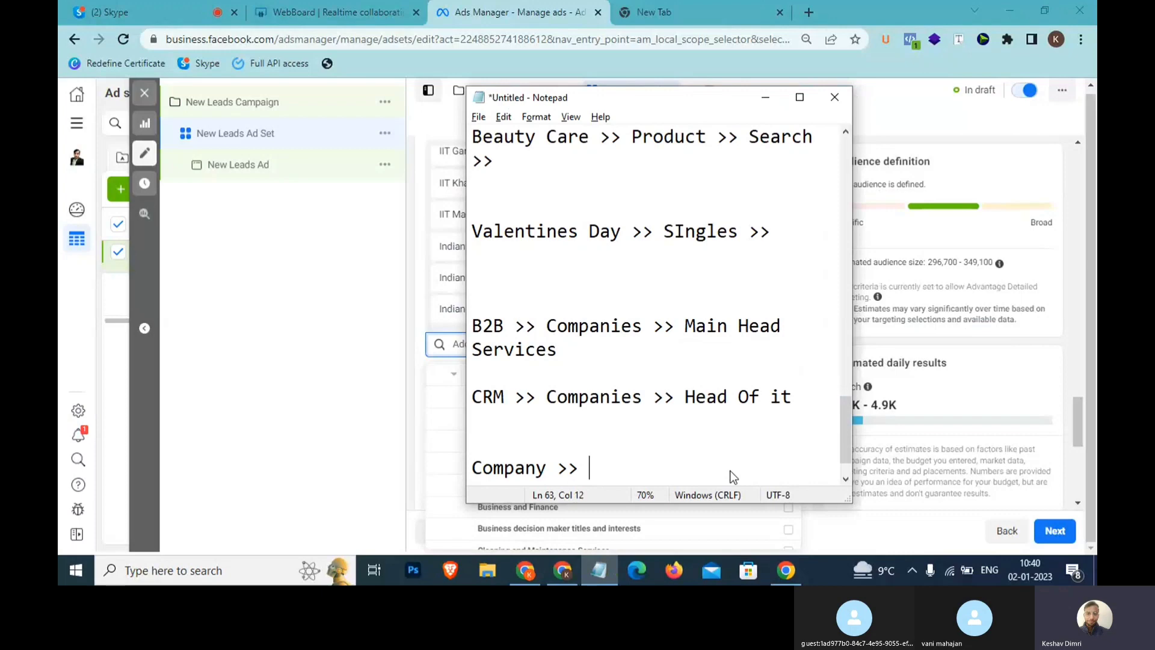
type("XXX")
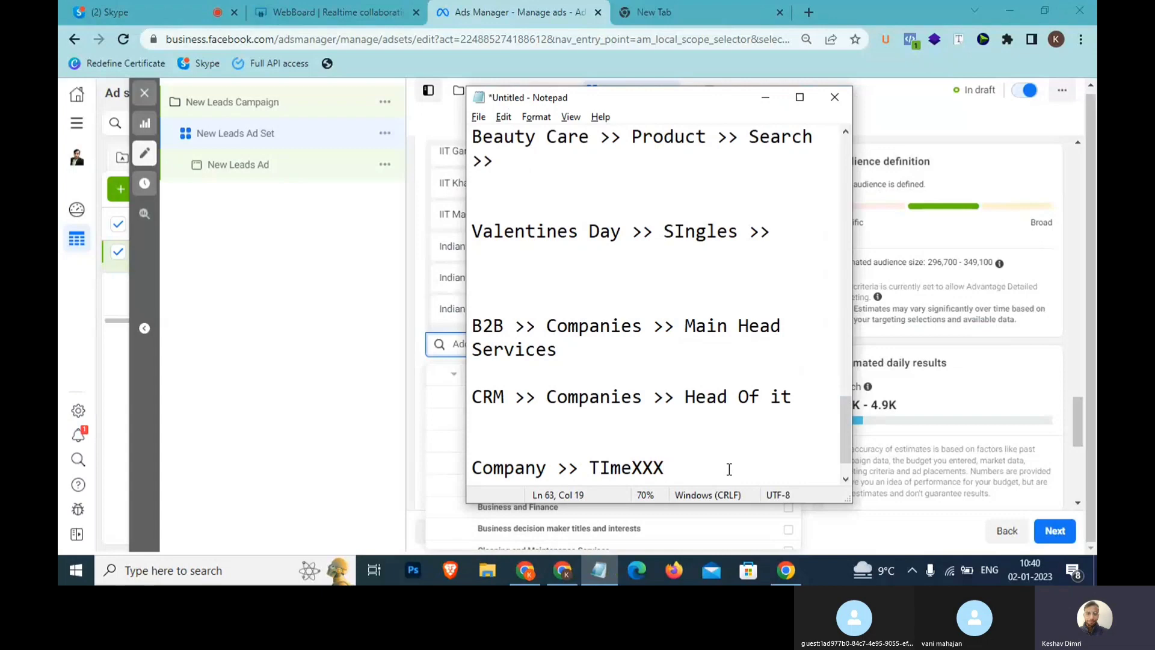
- Highlight the CRM note, return to Ads Manager, and review the Work industry descriptions from Business Decision Makers to Education and Libraries
left_click_drag(803, 397, 467, 404)
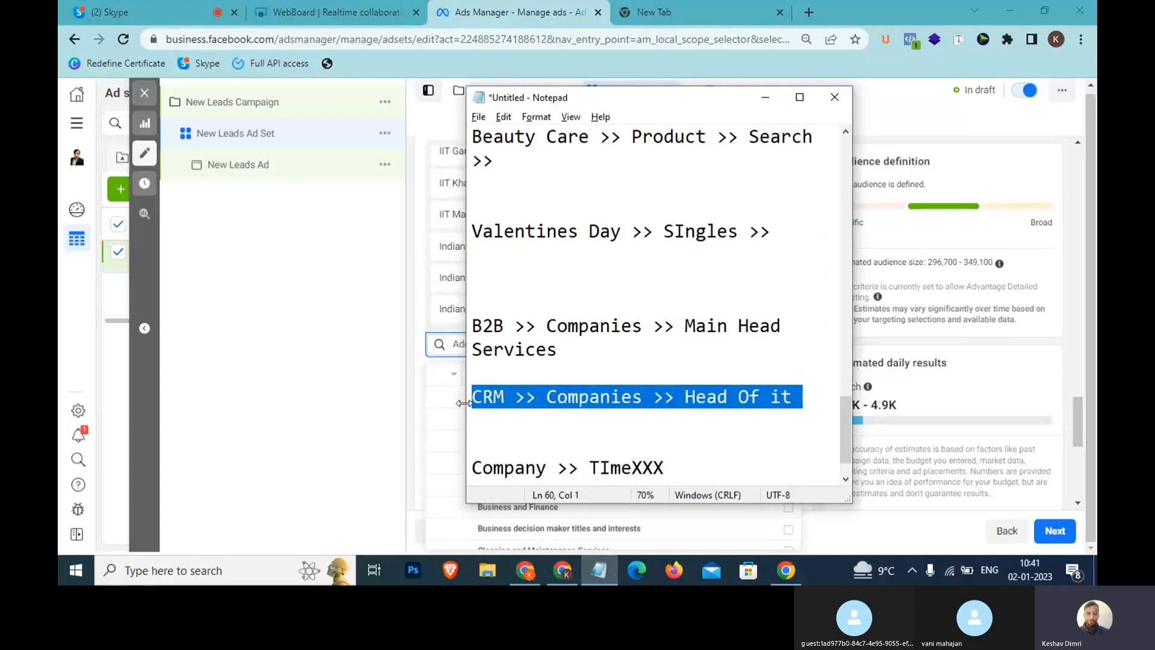
key("alt+Tab")
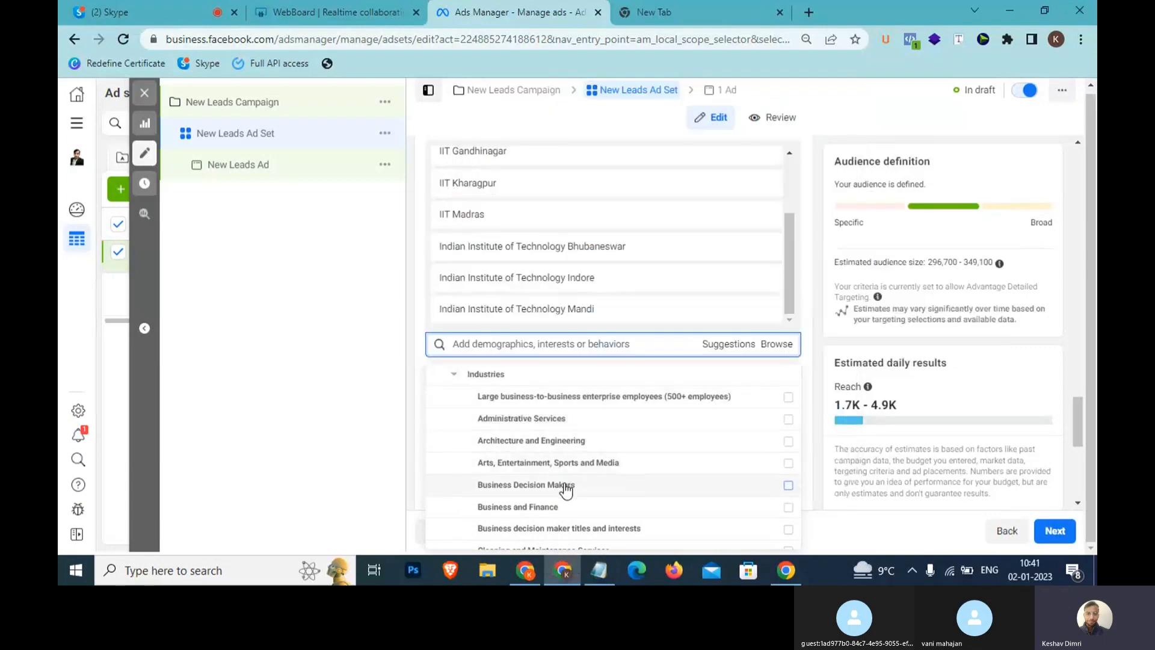
mouse_move(566, 490)
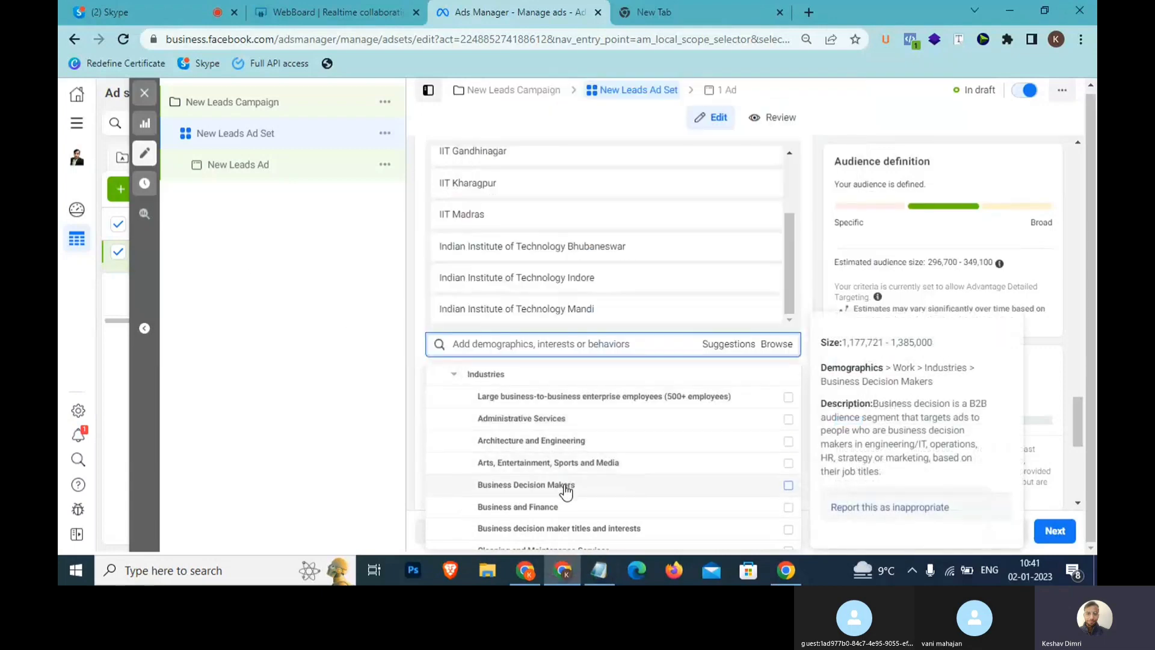
scroll(569, 492, "down", 1)
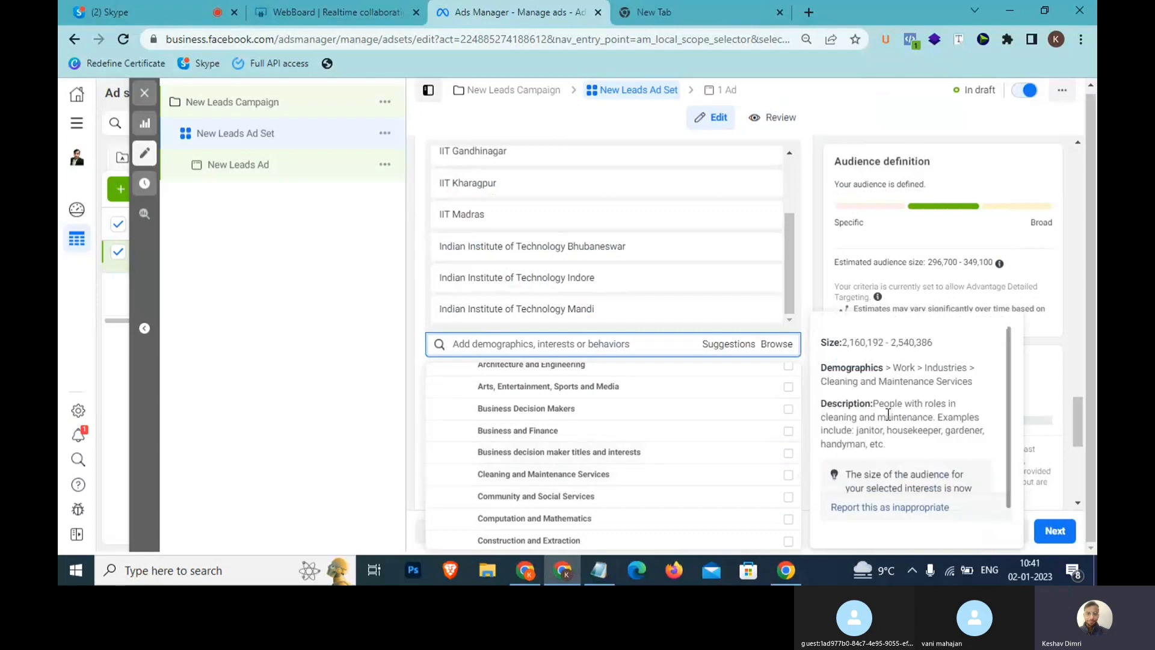
left_click_drag(888, 414, 938, 450)
left_click(929, 426)
left_click(904, 461)
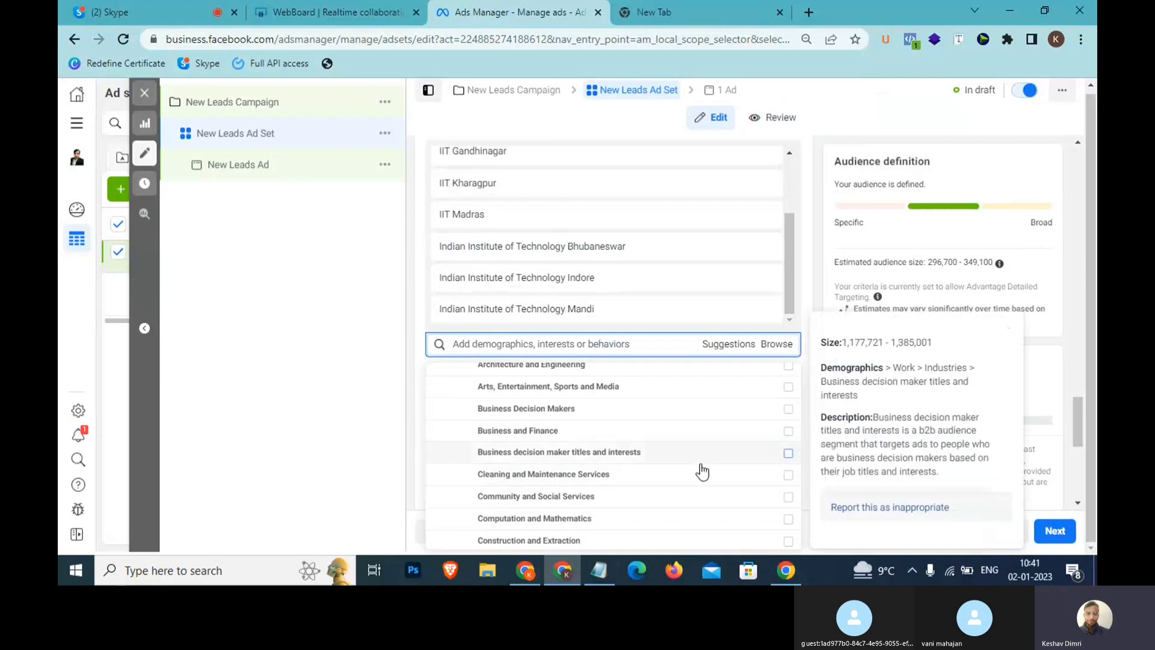
scroll(702, 472, "down", 1)
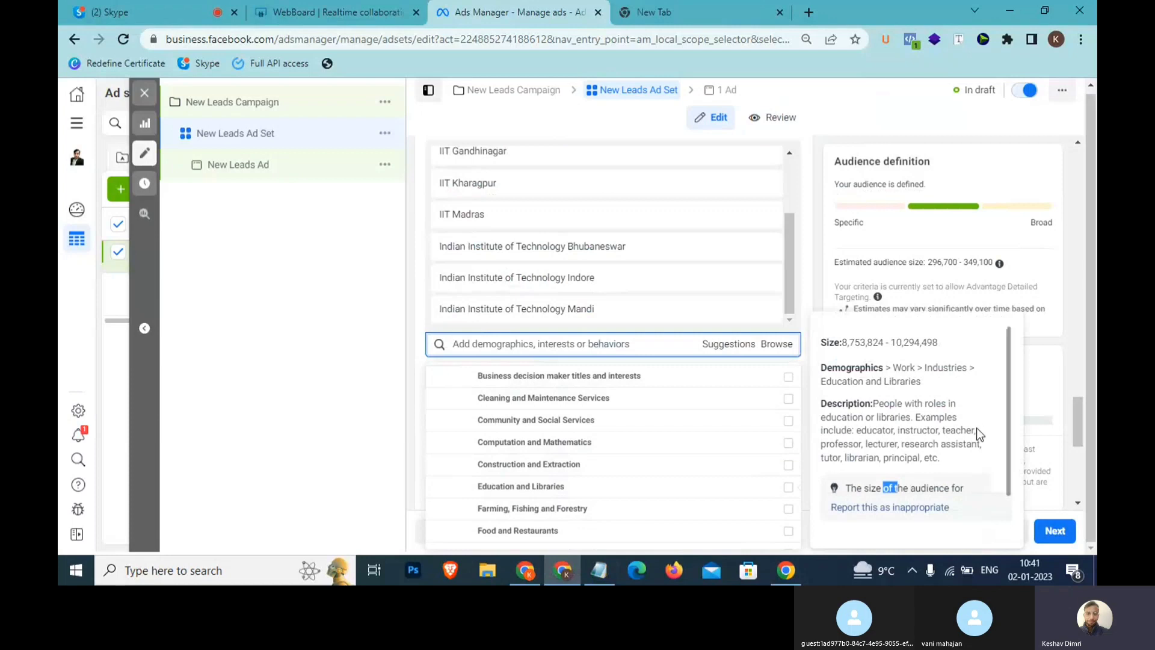
left_click_drag(904, 430, 975, 463)
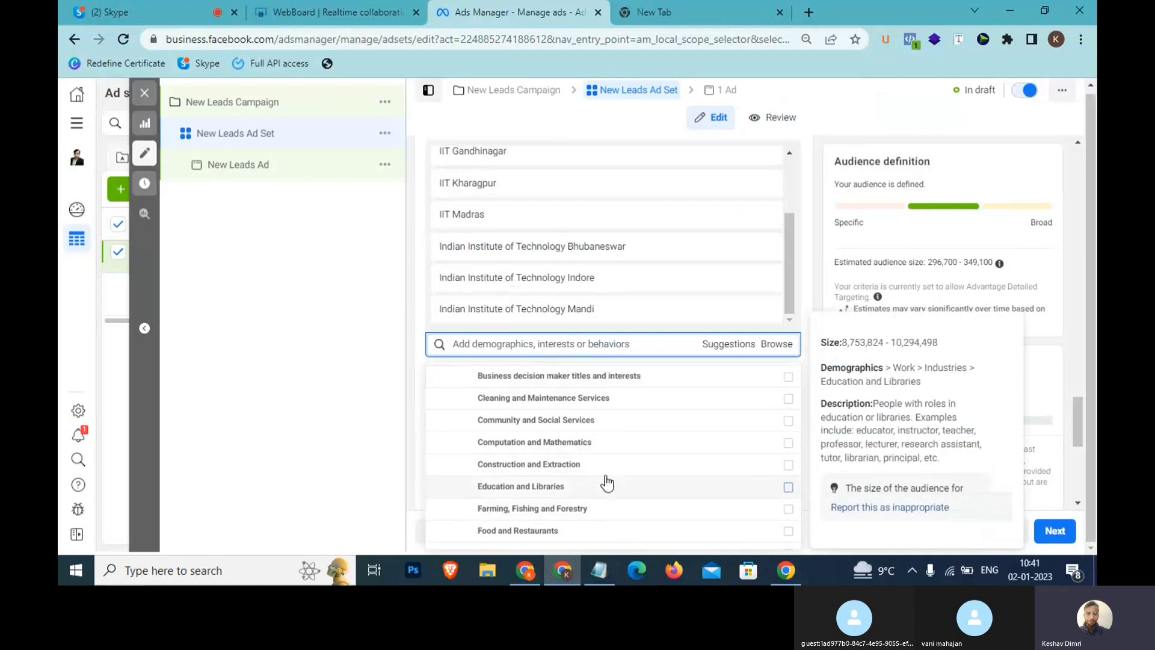
- Review the remaining Work industries down to Transportation and Moving, highlighting the Medium business-to-business audience size and the Protective Services description
scroll(604, 480, "down", 1)
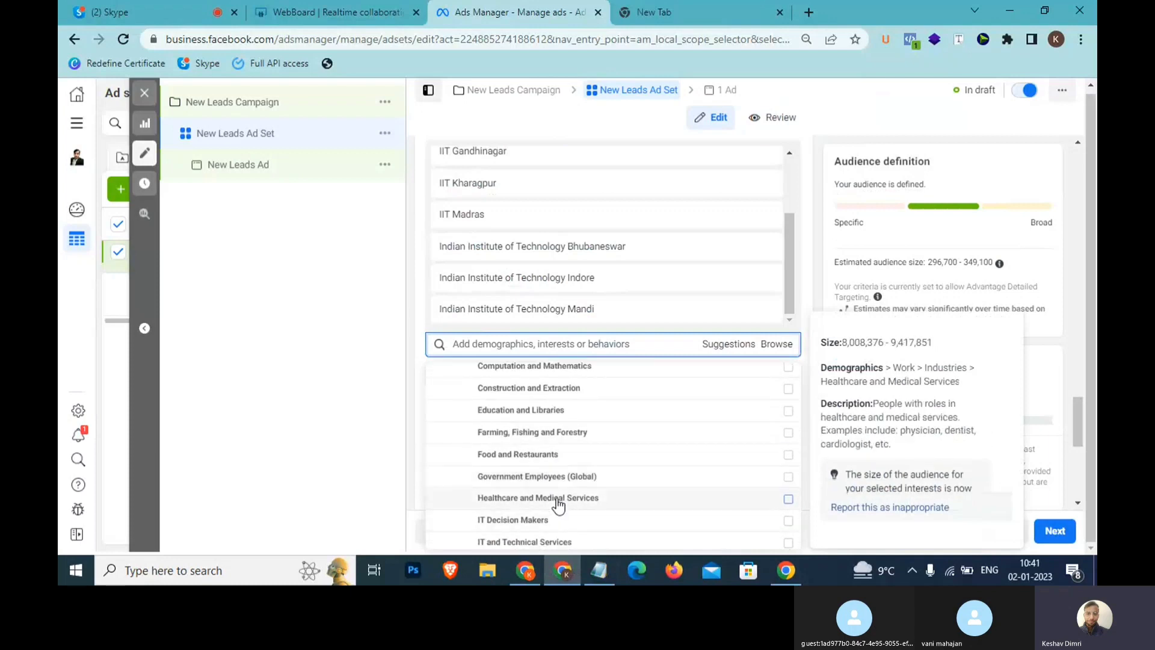
scroll(557, 481, "down", 1)
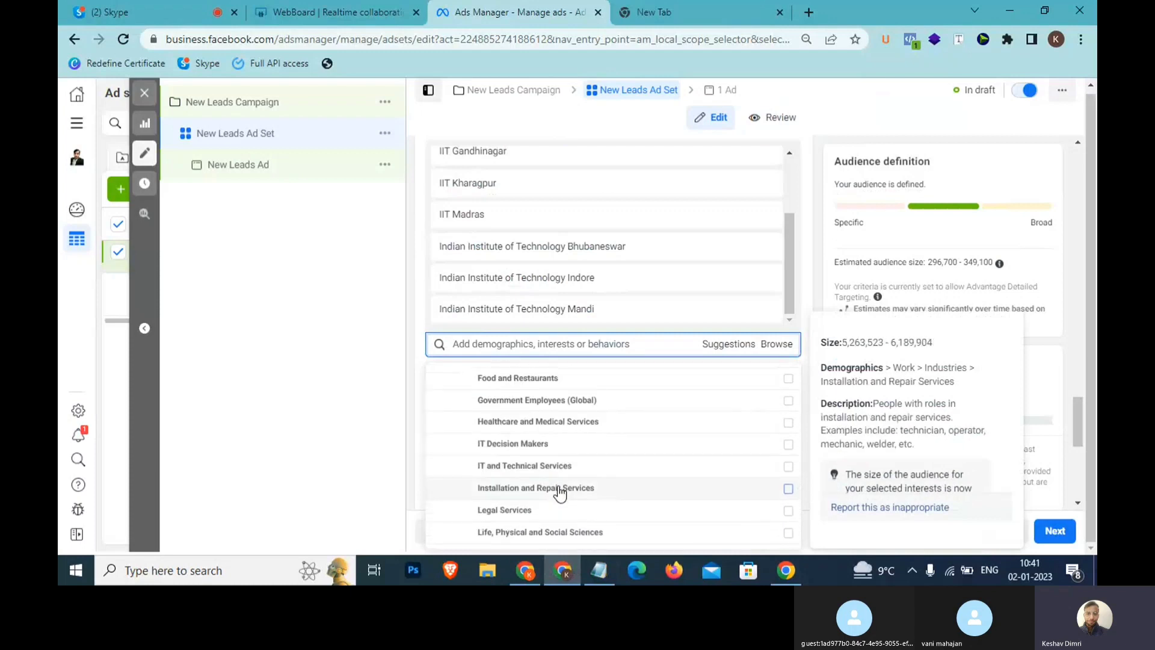
scroll(559, 484, "down", 1)
scroll(563, 484, "down", 1)
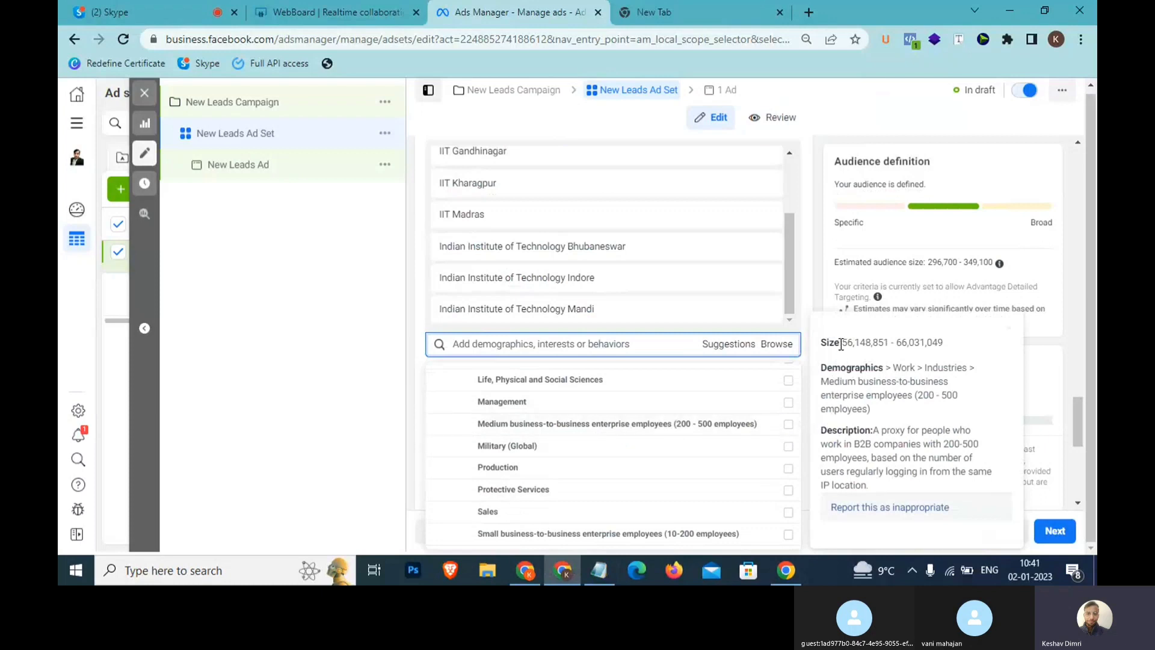
left_click_drag(842, 342, 943, 342)
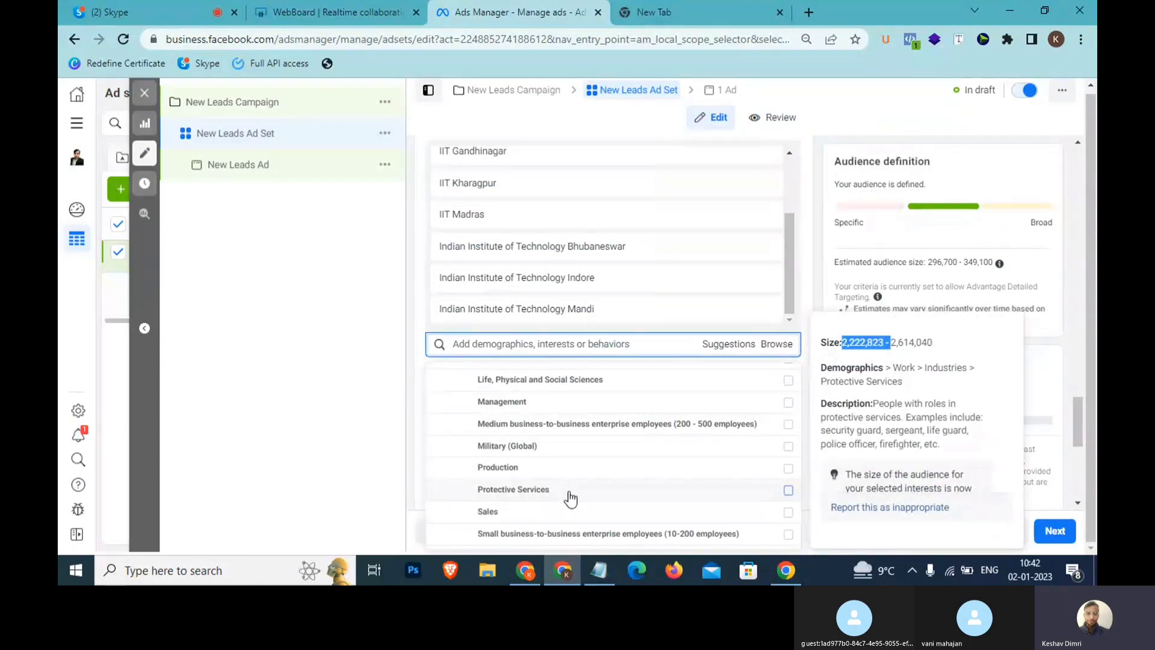
left_click_drag(949, 448, 823, 428)
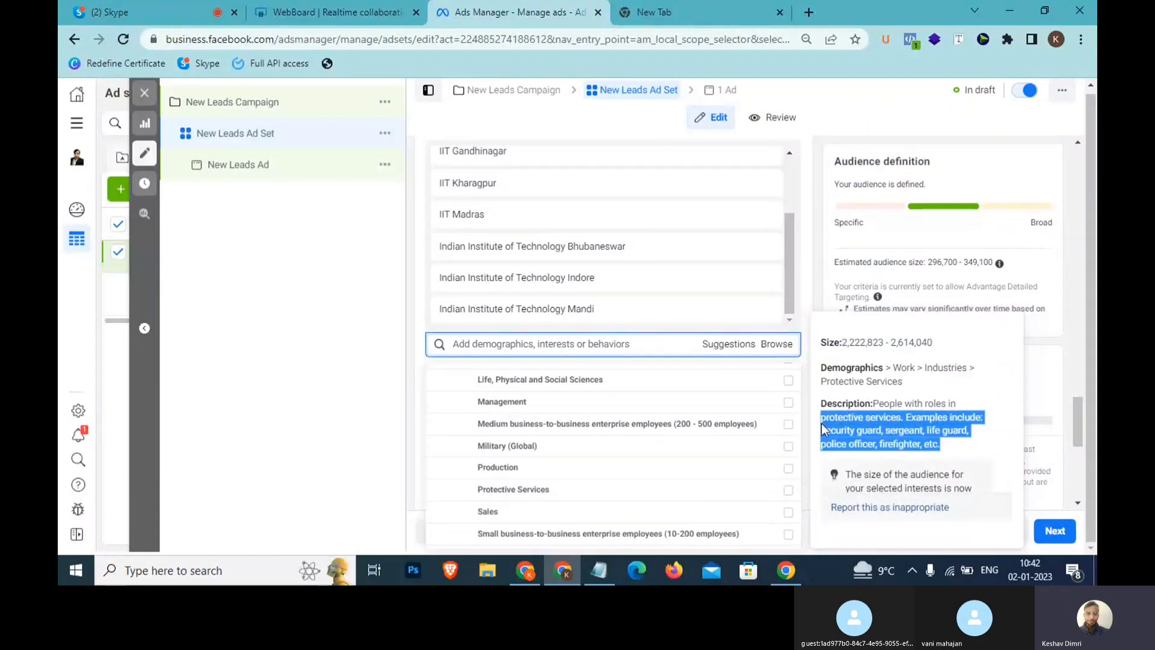
scroll(611, 515, "down", 1)
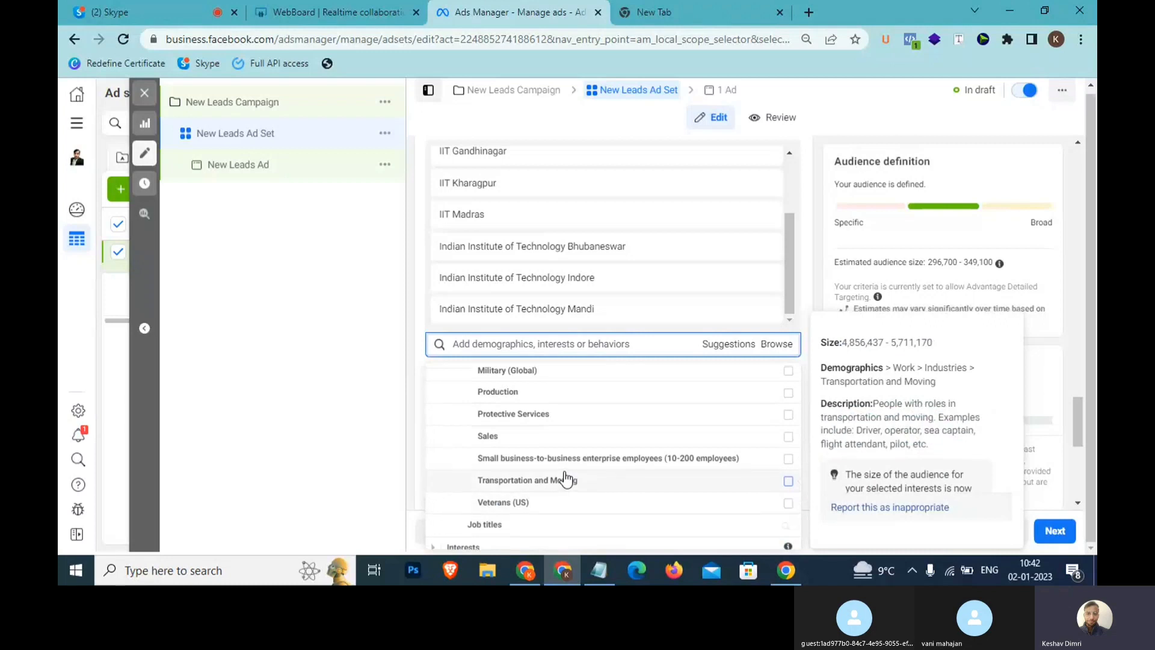
scroll(566, 479, "up", 7)
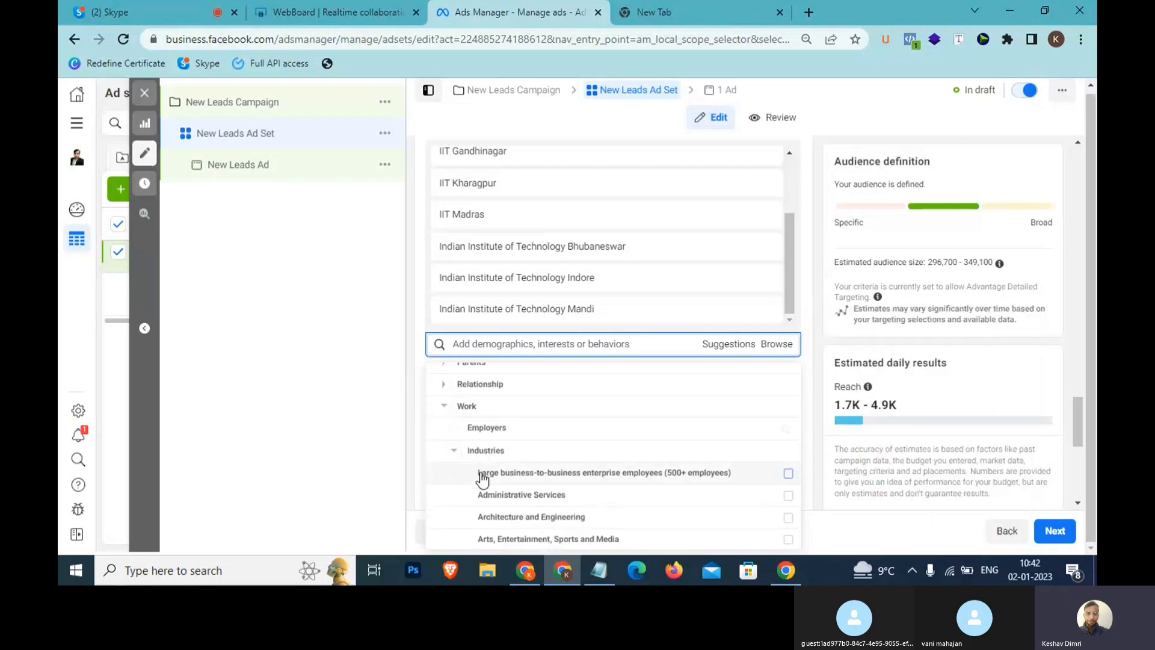
- Collapse the Industries list and search the Work job titles for "manager"
left_click(453, 451)
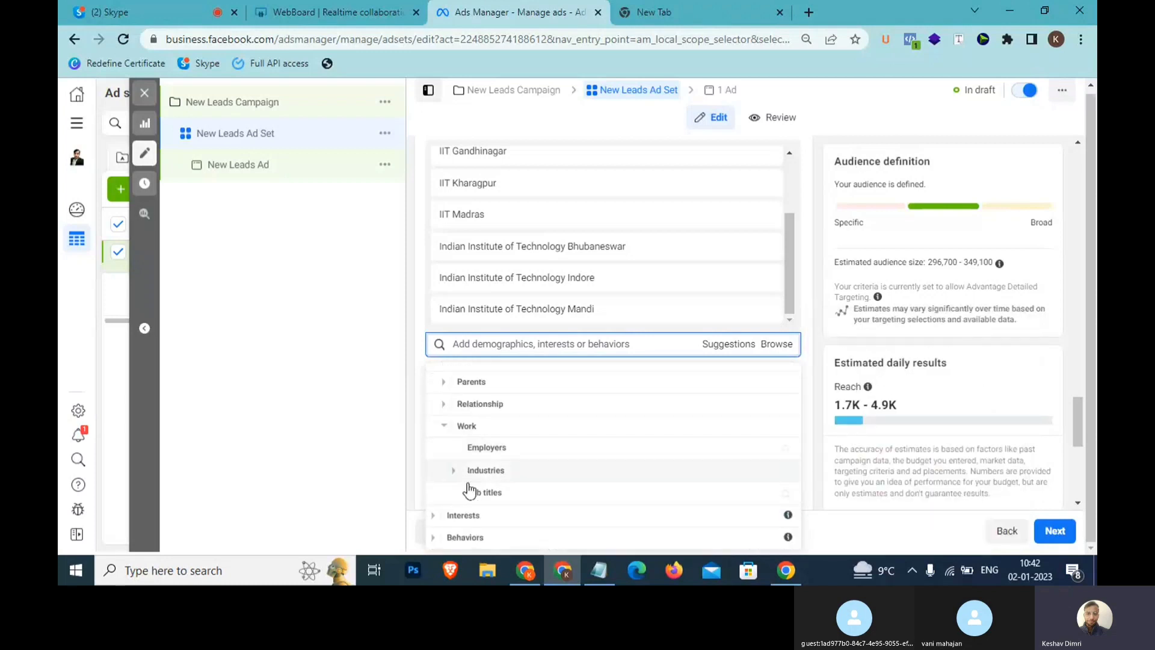
left_click(503, 492)
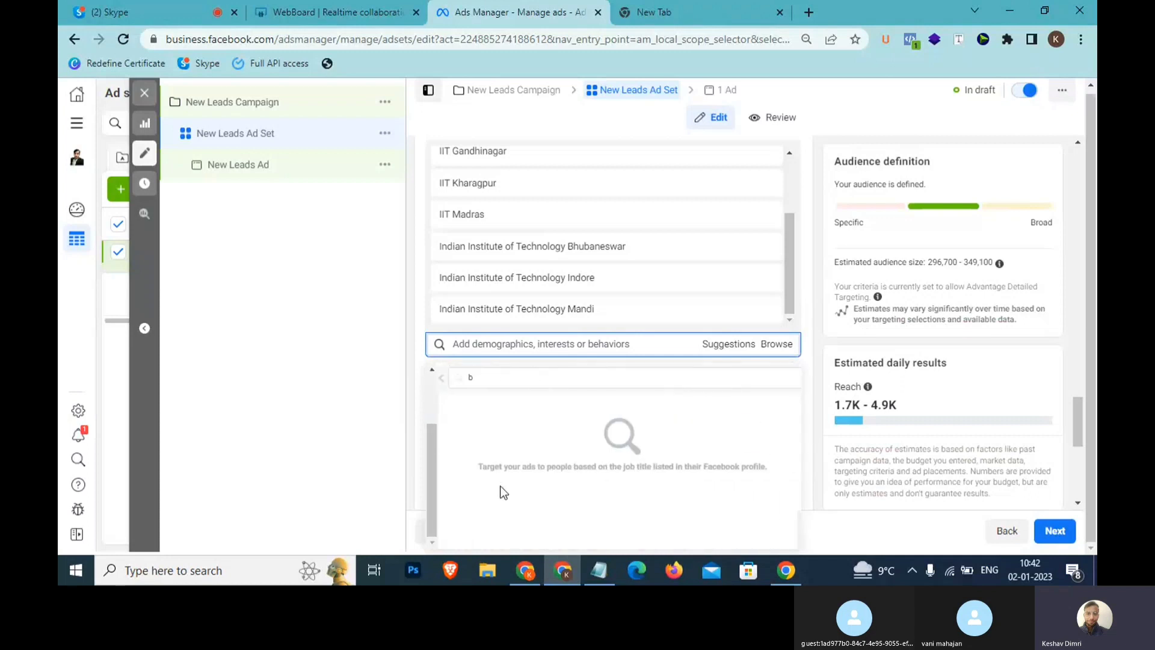
left_click(465, 377)
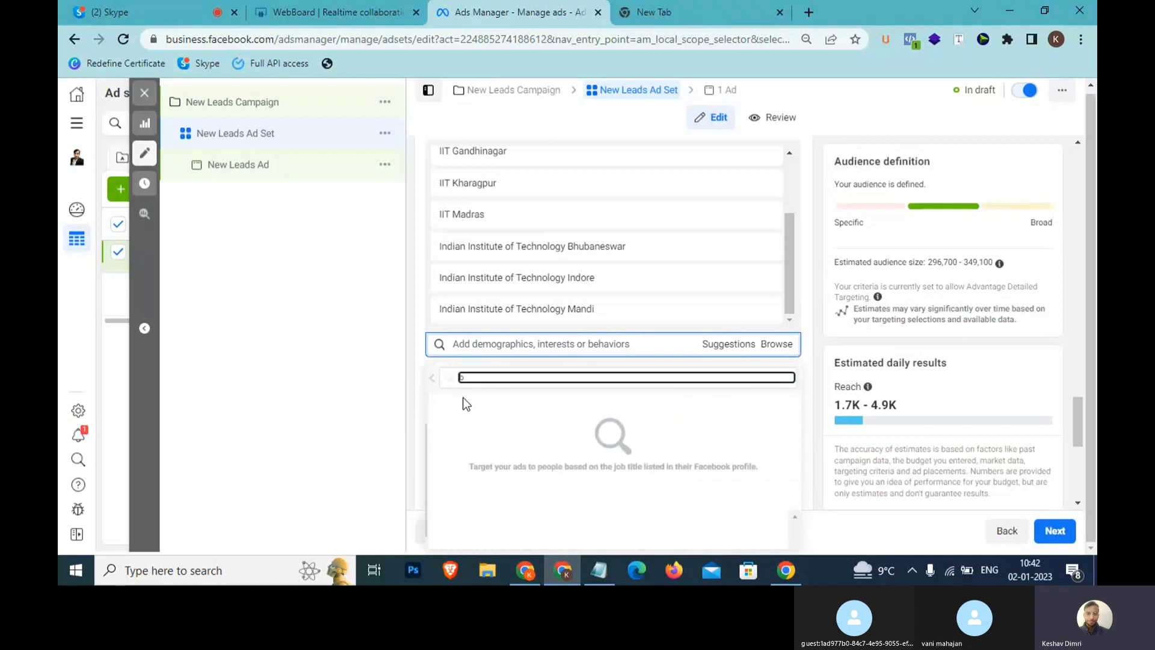
type("manager")
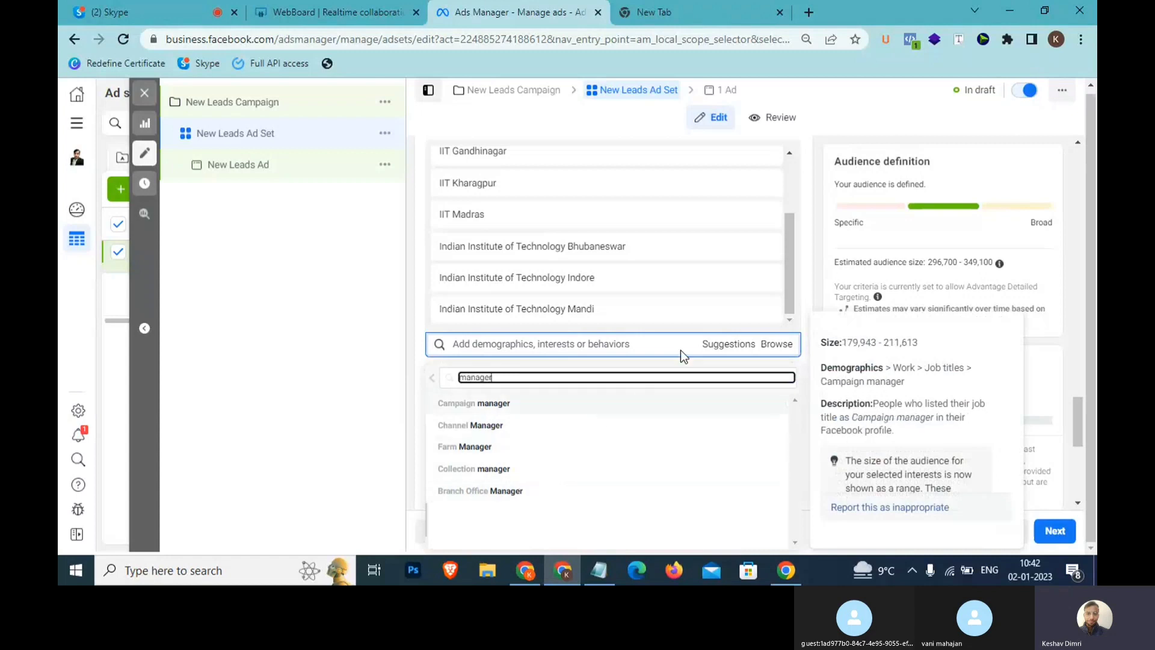
- Leave the job title search, reopen the targeting category browser, look over Demographics, and expand Interests
left_click(769, 348)
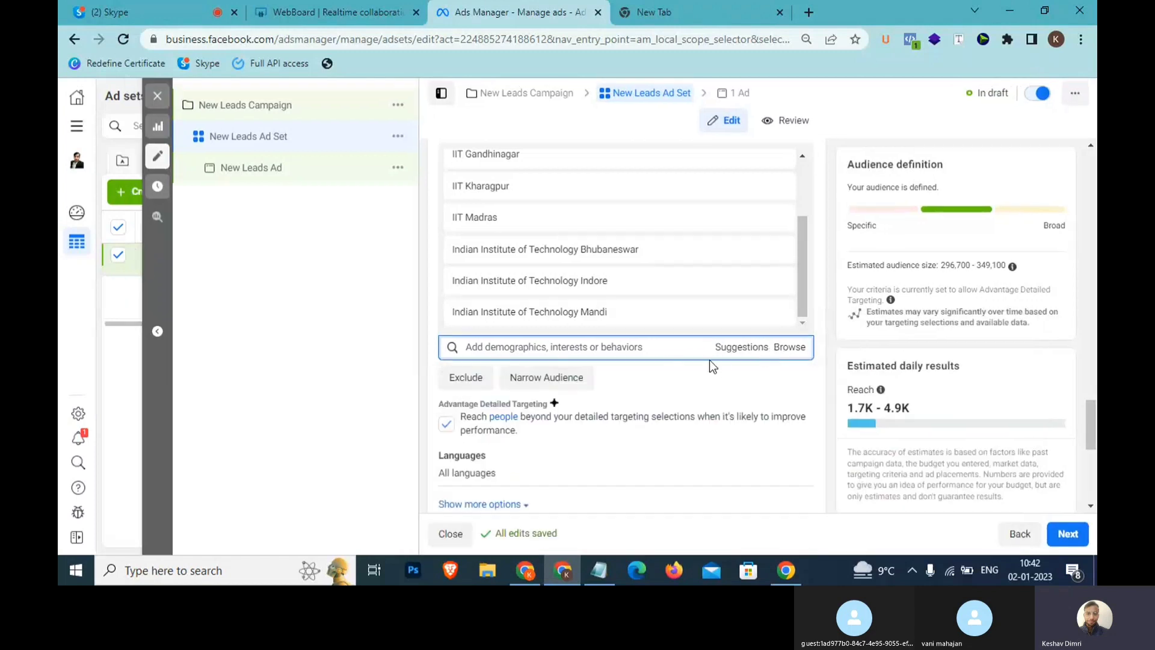
left_click(783, 348)
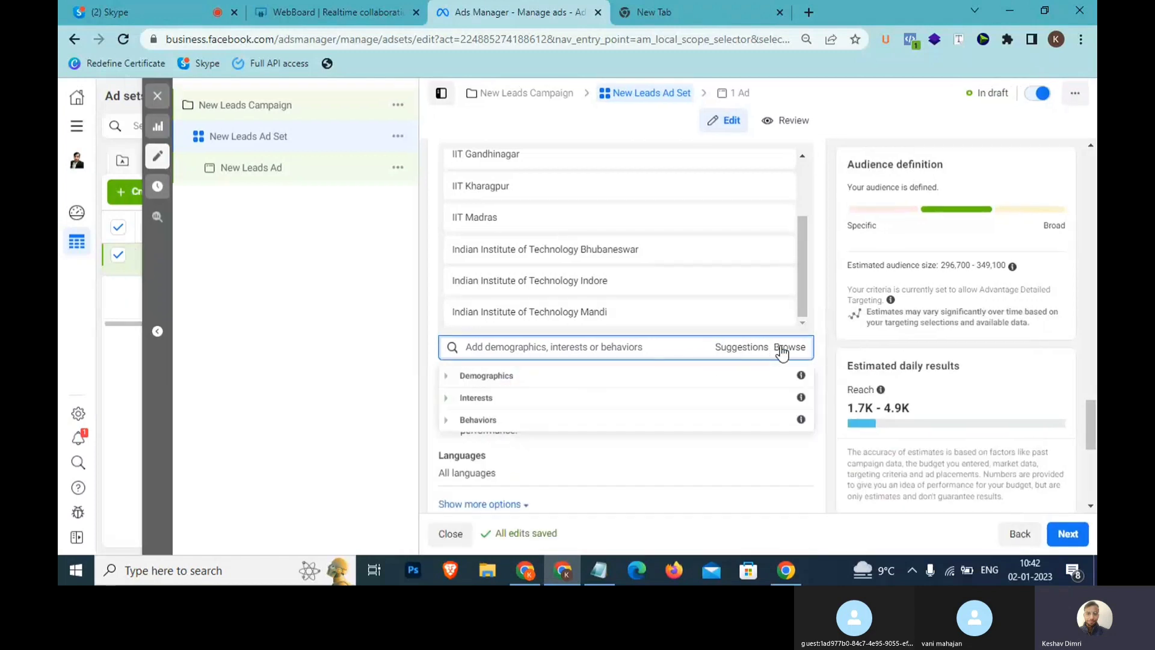
left_click(446, 379)
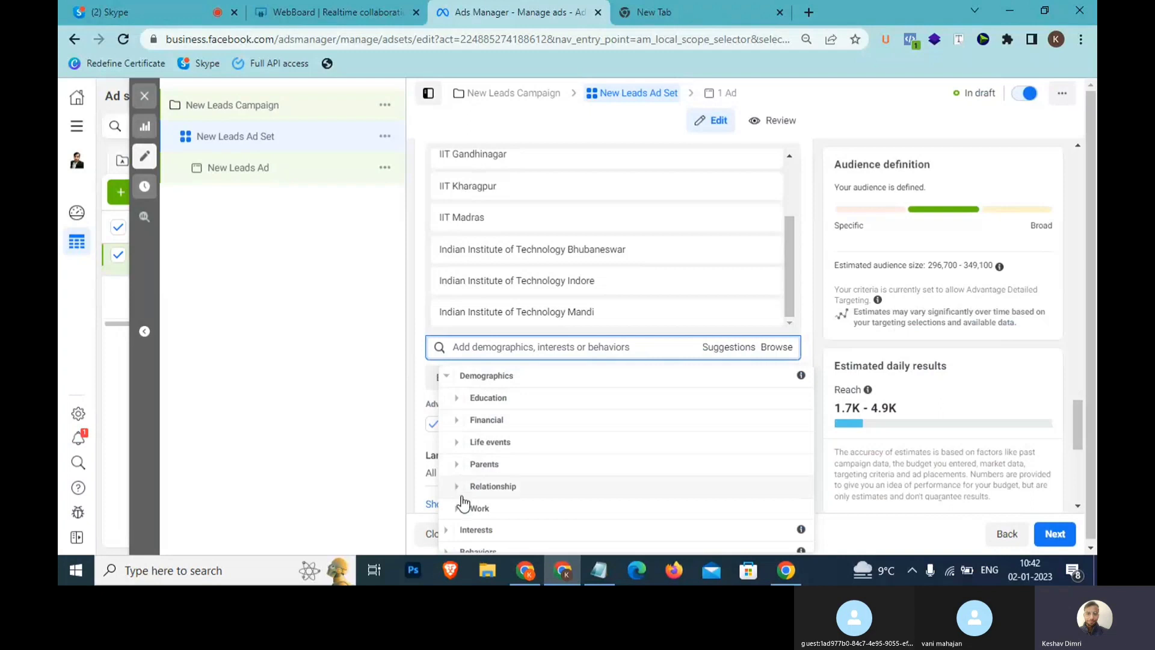
left_click(445, 378)
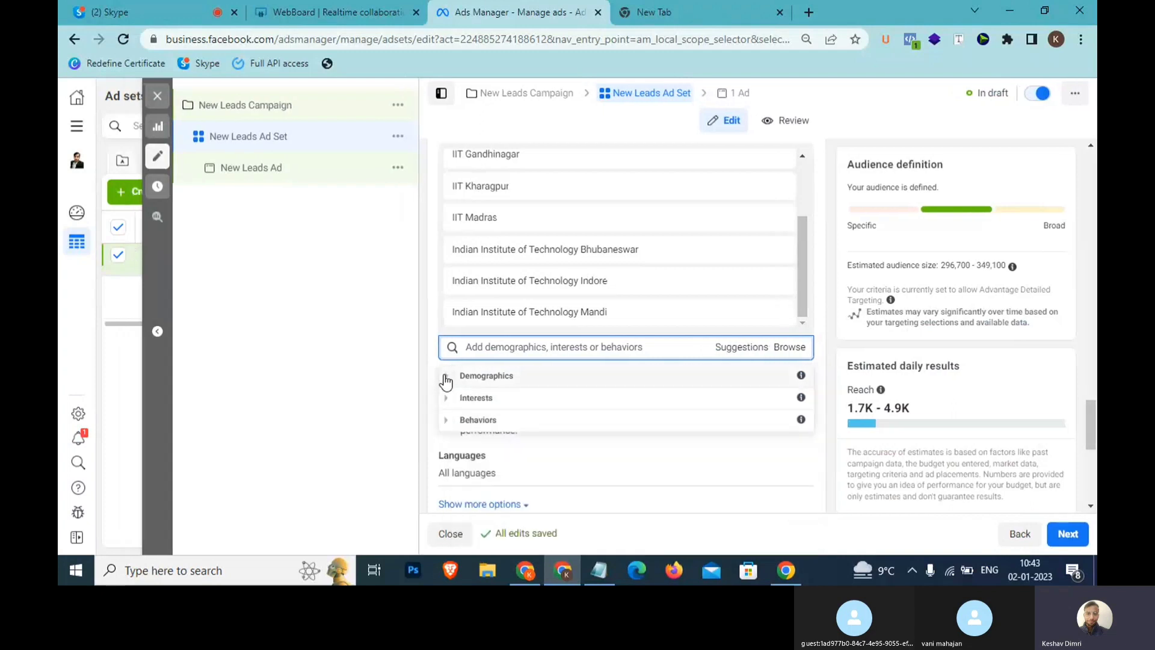
left_click(448, 400)
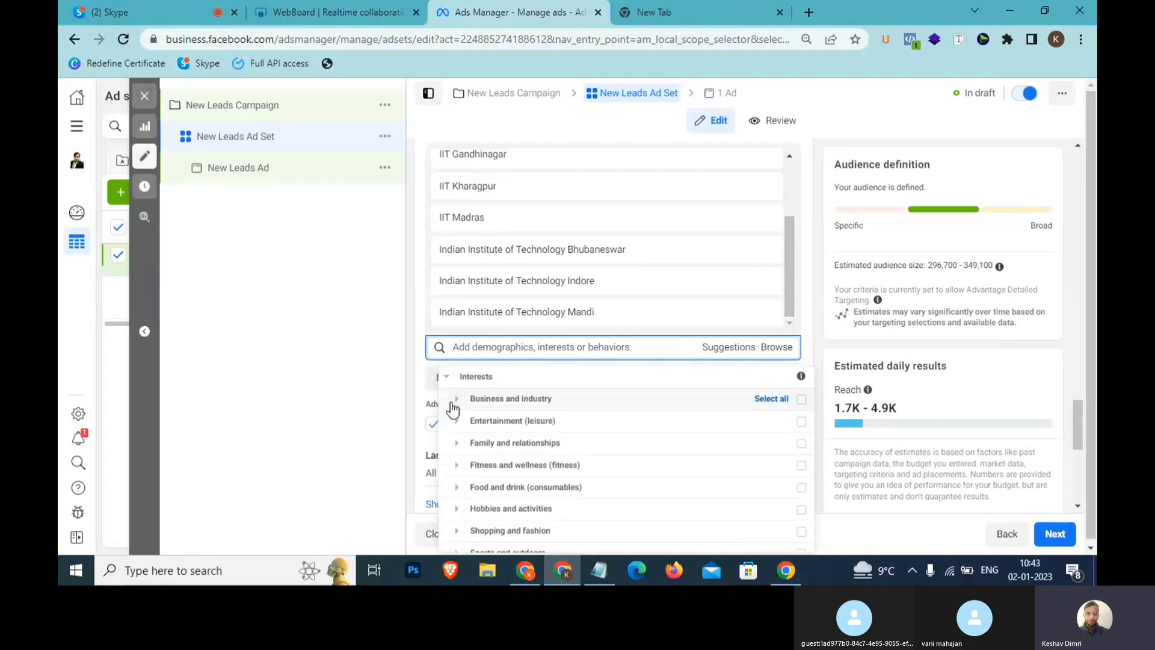
- Switch to Notepad and add the line "Interest >>> Sports" a few lines below the Company note
left_click(591, 573)
left_click(692, 480)
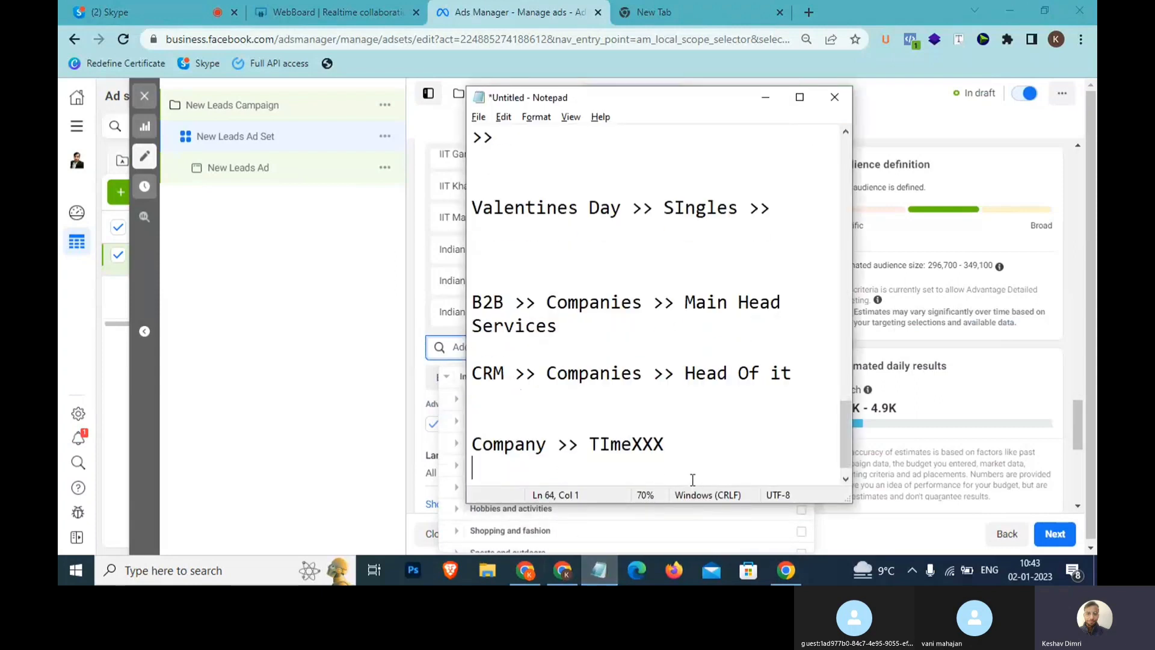
key("Return")
key("Return")
key("Return")
type("Intere")
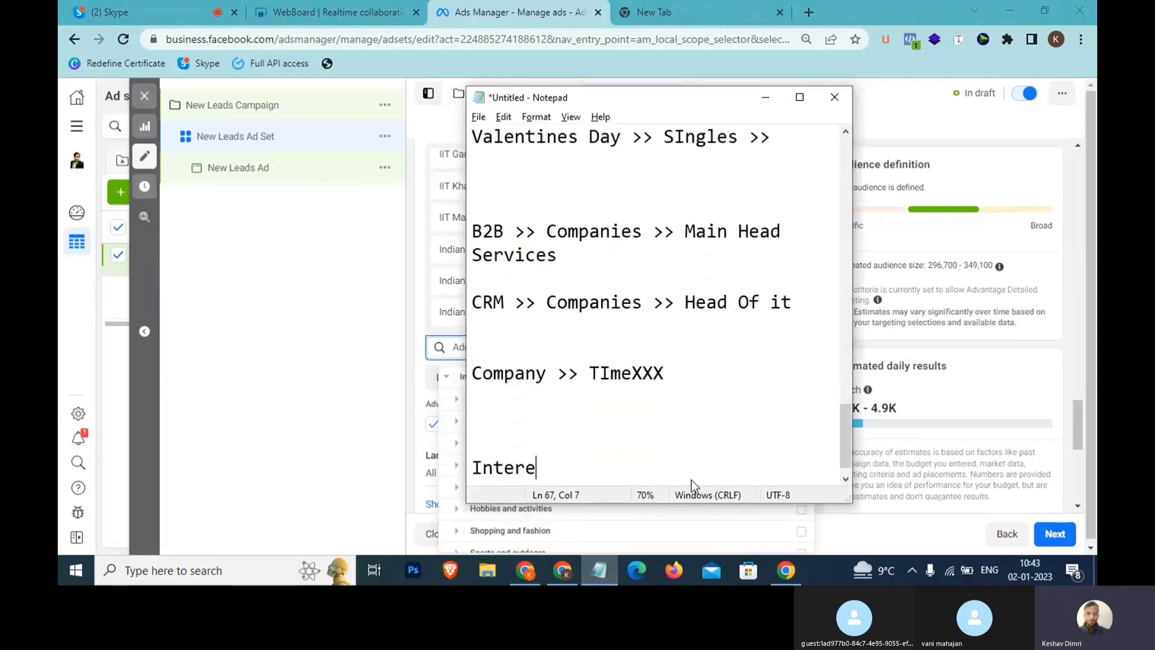
type("st>>>")
key("Right")
key("Right")
key("Right")
key("Right")
key("Right")
key("Right")
key("Right")
key("Right")
key("Right")
key("Right")
type("Sports")
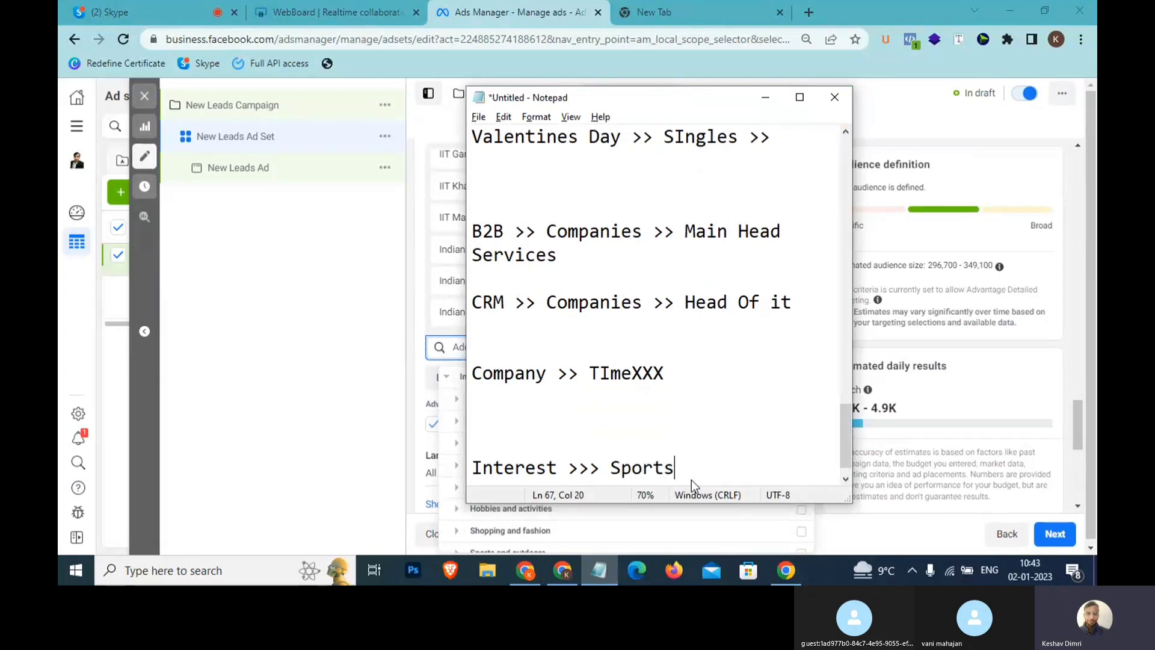
- Append ", Marketing, Education" to the Interest note
key("BackSpace")
type(", Marketing")
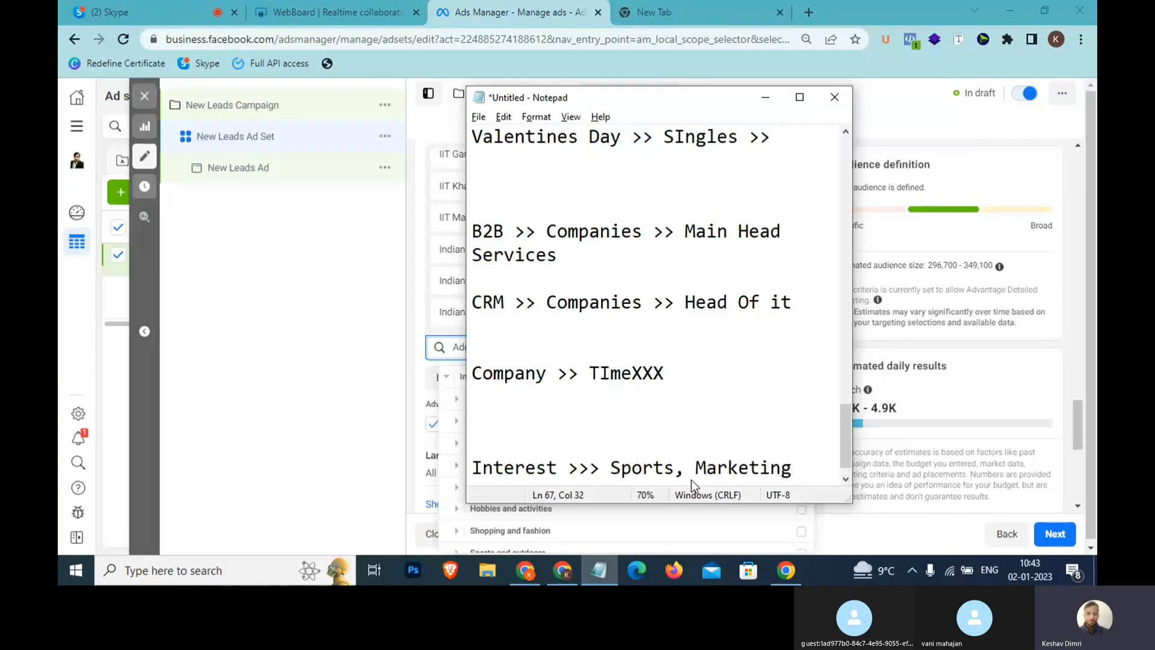
key("BackSpace")
type(",")
type("Education")
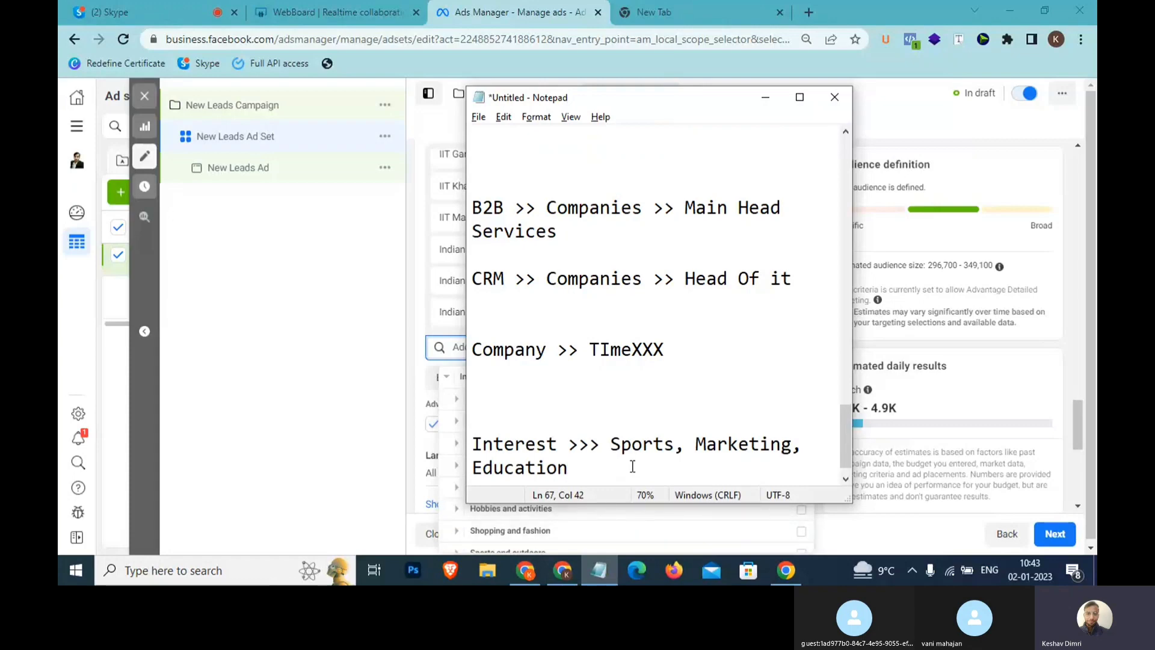
- Examine the Interest note, highlighting the whole line and its Sports, Marketing and Education examples
left_click_drag(611, 443, 678, 473)
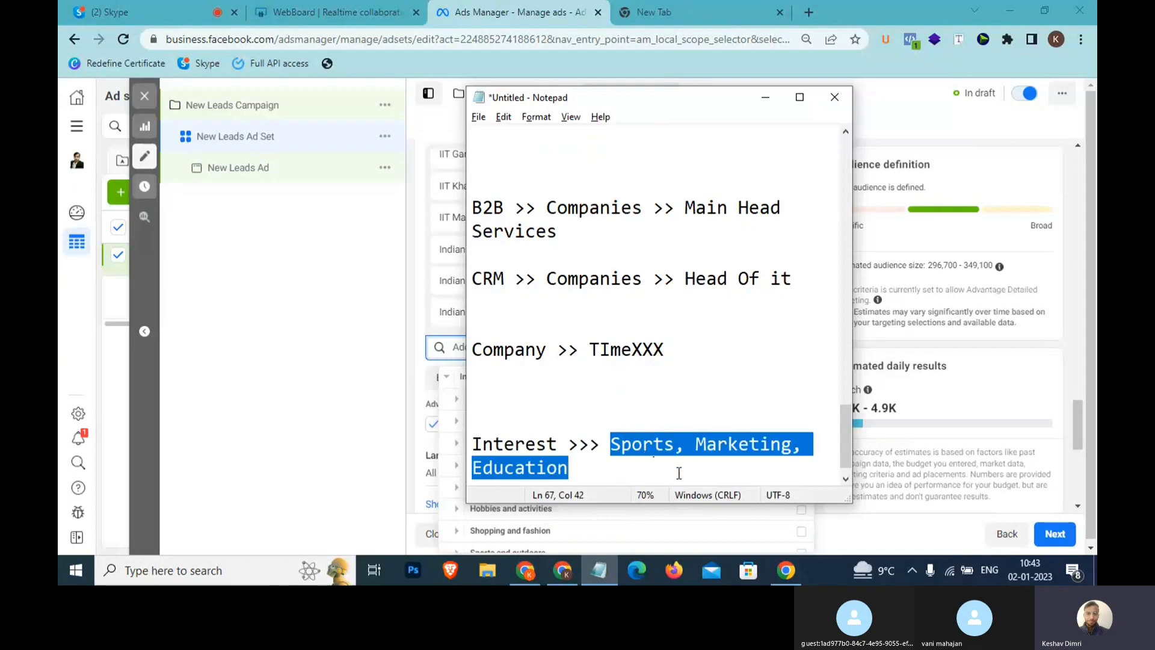
left_click(591, 475)
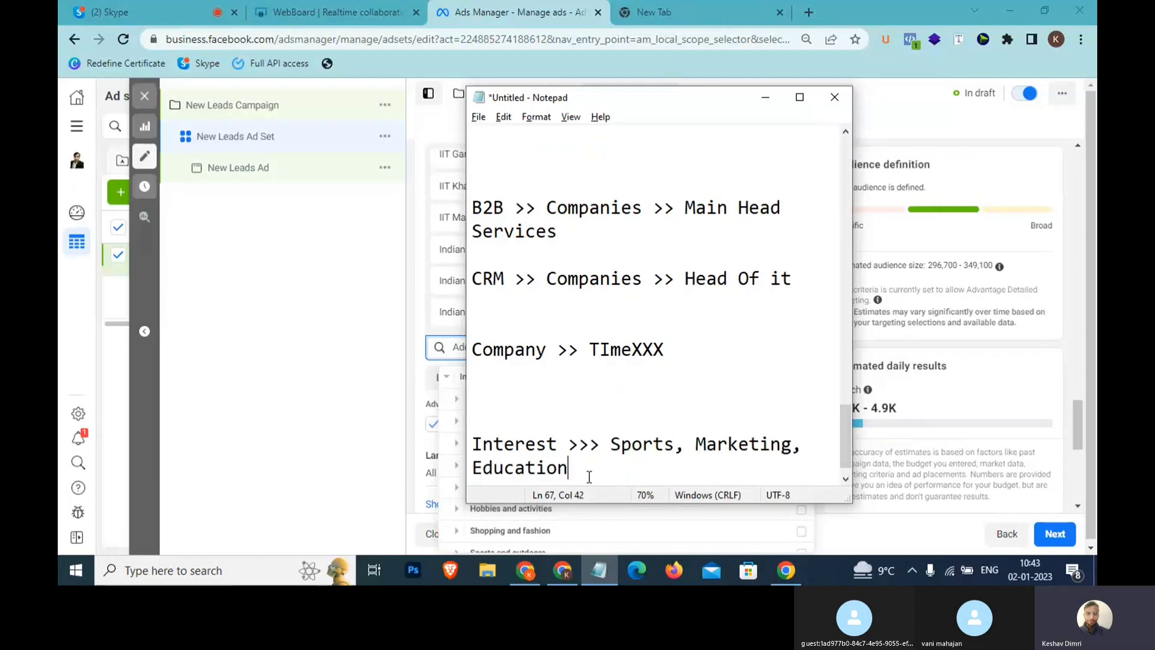
left_click_drag(568, 469, 477, 443)
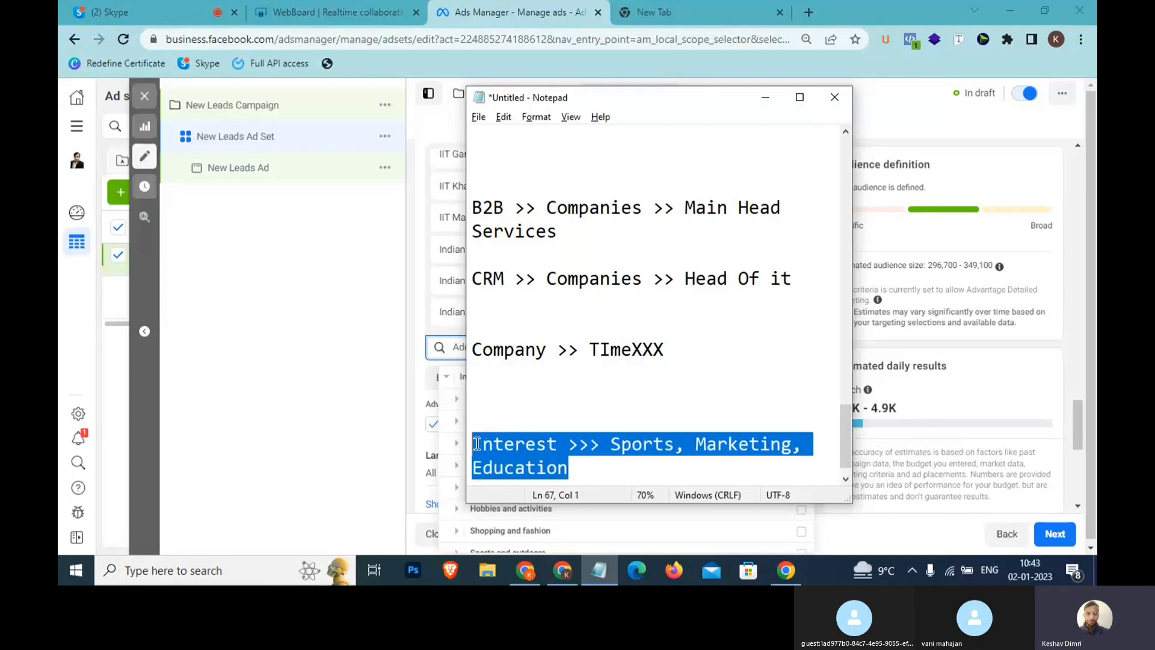
left_click(620, 435)
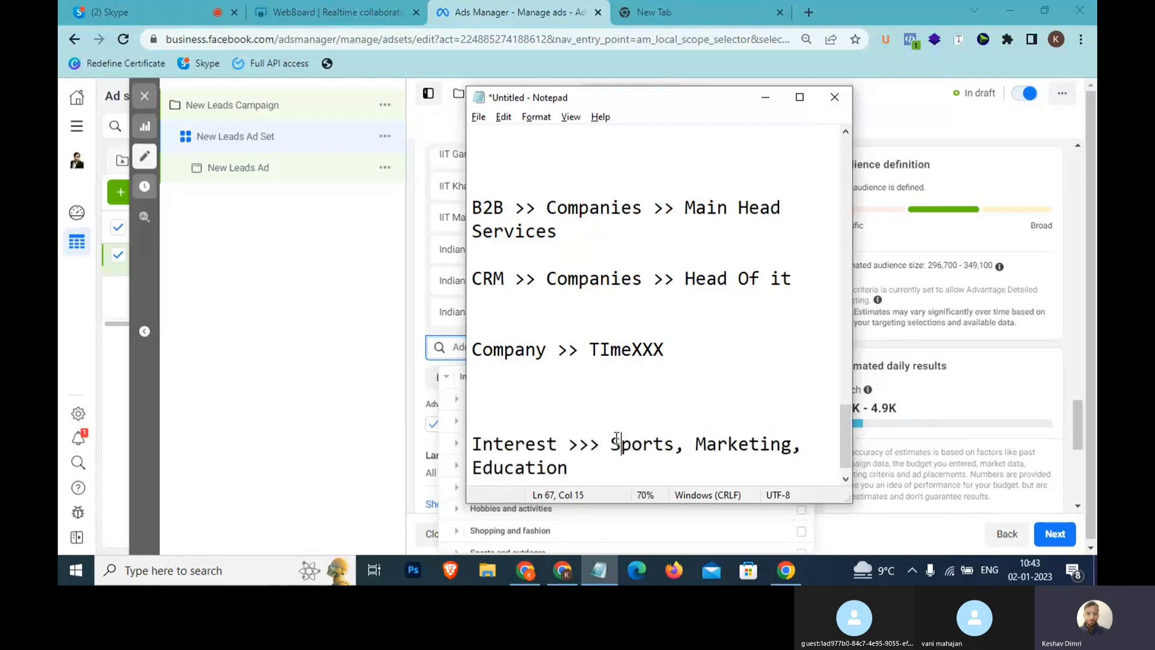
double_click(619, 442)
left_click_drag(696, 444, 808, 447)
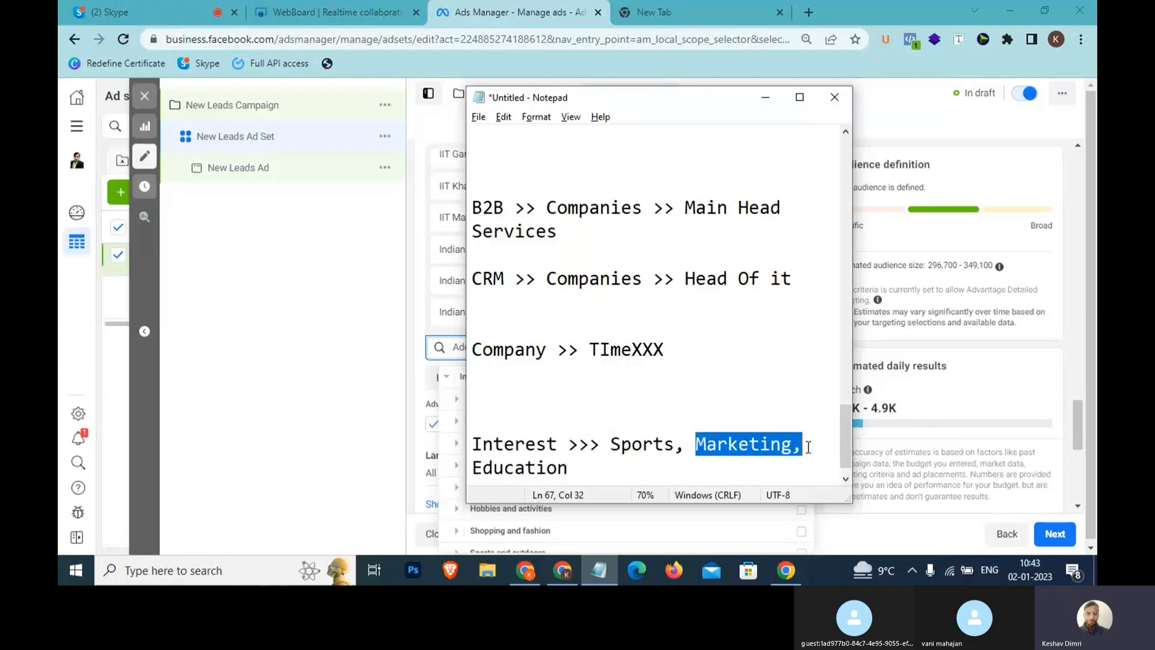
left_click_drag(601, 448, 791, 443)
left_click_drag(569, 468, 478, 474)
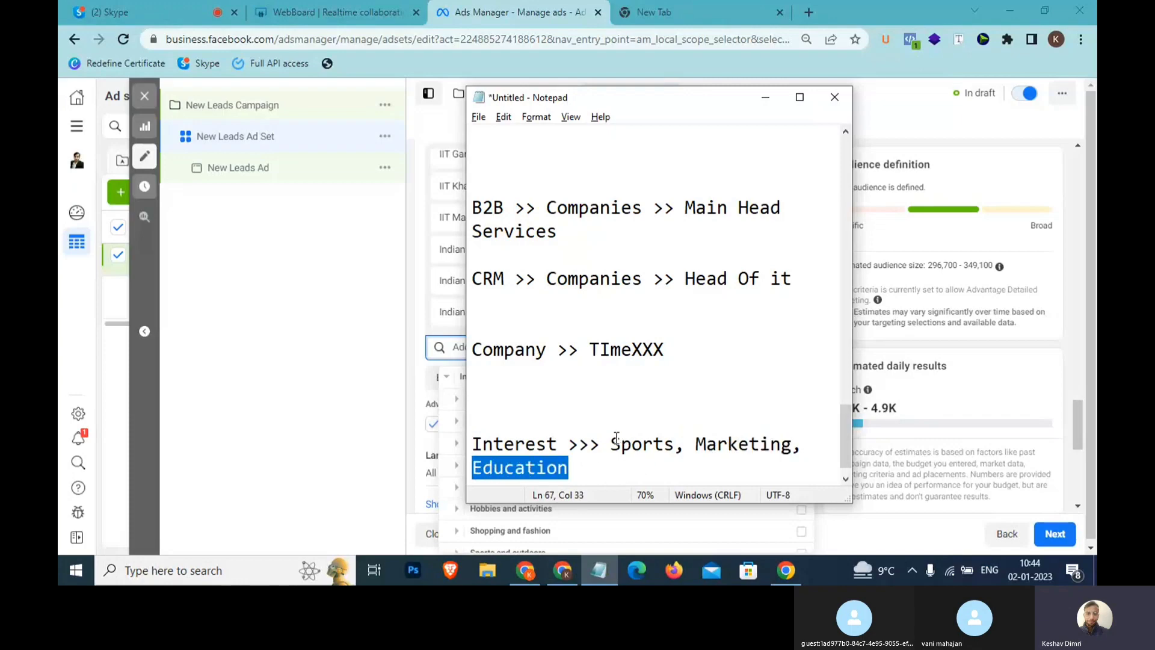
left_click_drag(611, 444, 792, 443)
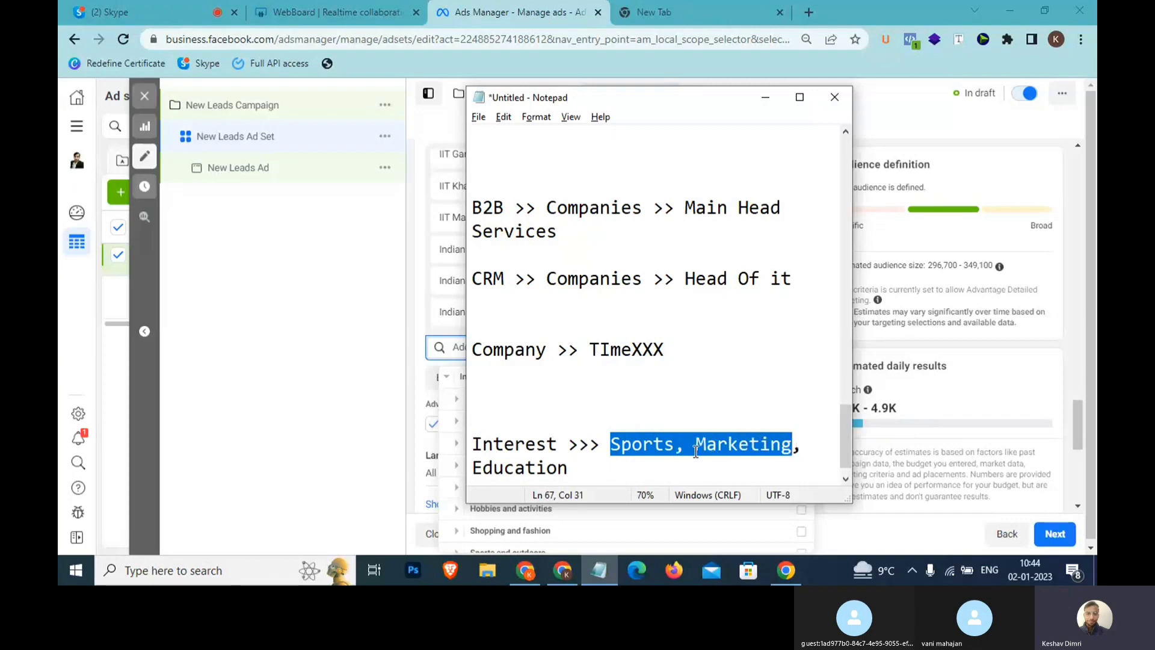
- Switch back to Ads Manager, expand the Business and industry interests and their Banking (finance) group, and look over the options
left_click(636, 445)
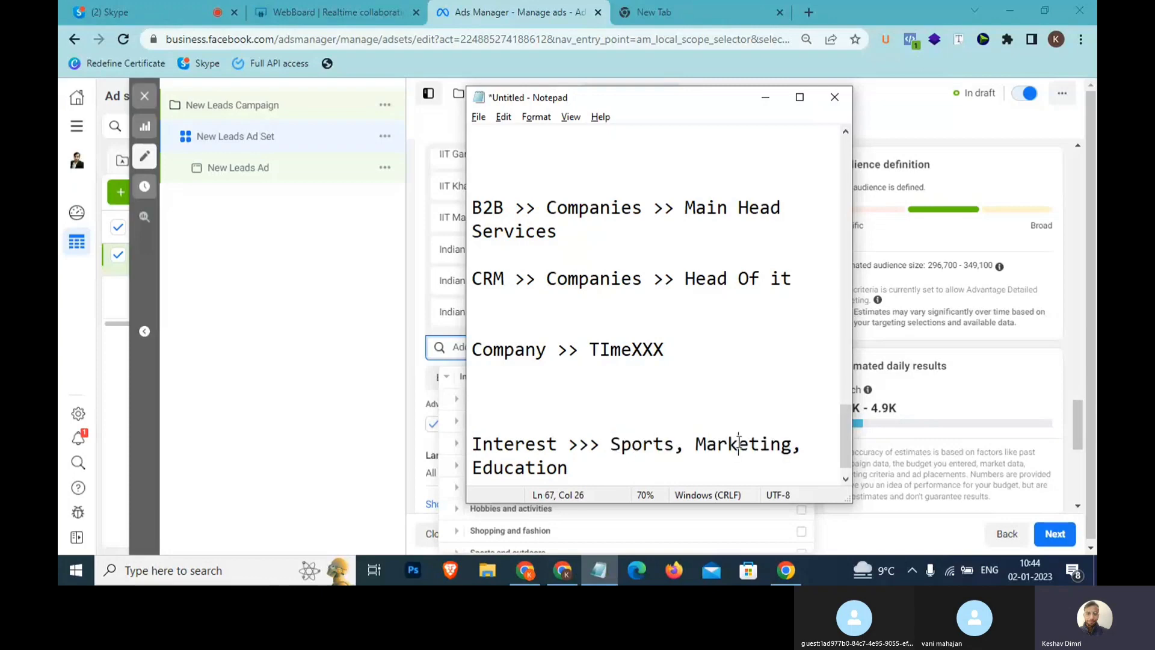
left_click(537, 467)
key("alt+Tab")
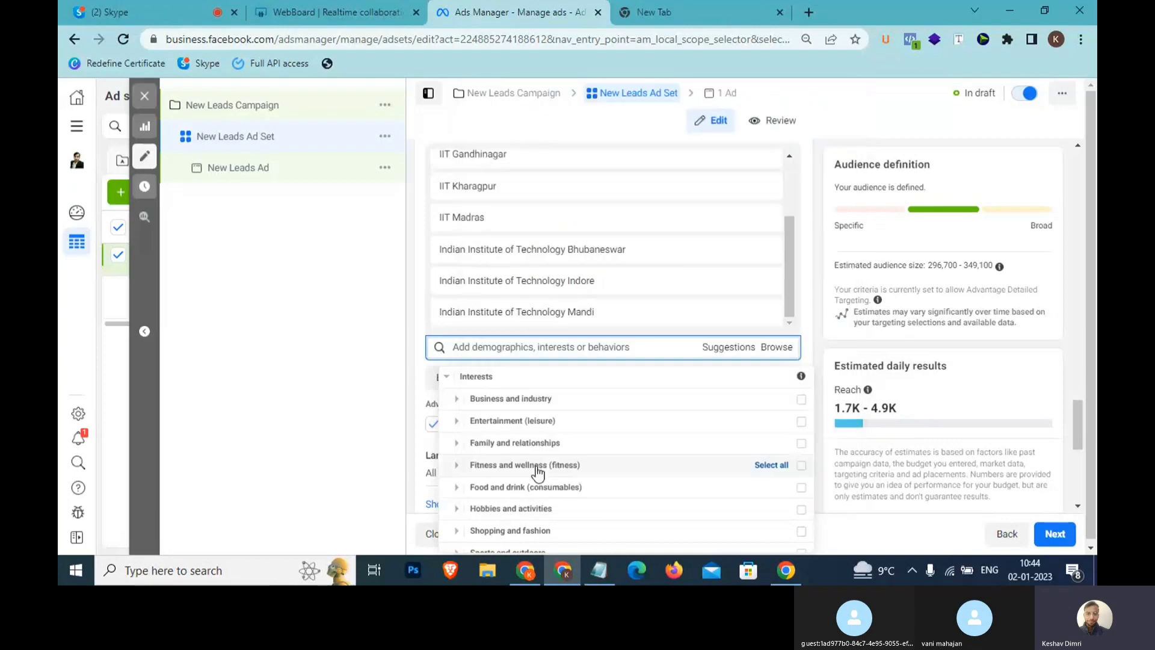
left_click(454, 403)
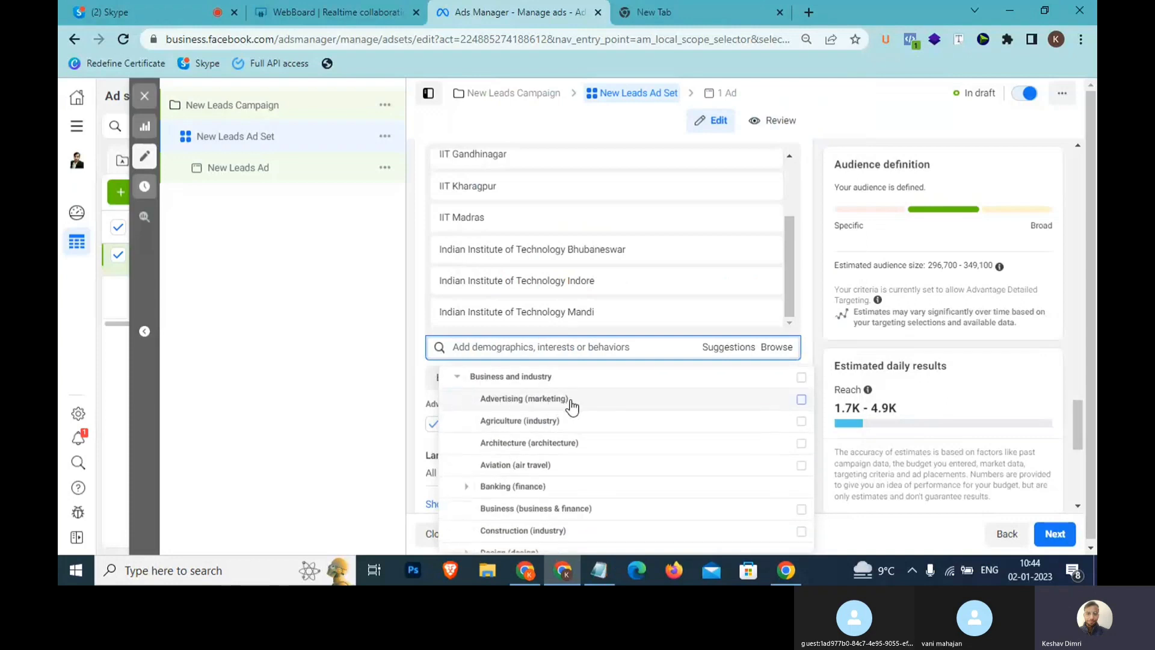
mouse_move(572, 421)
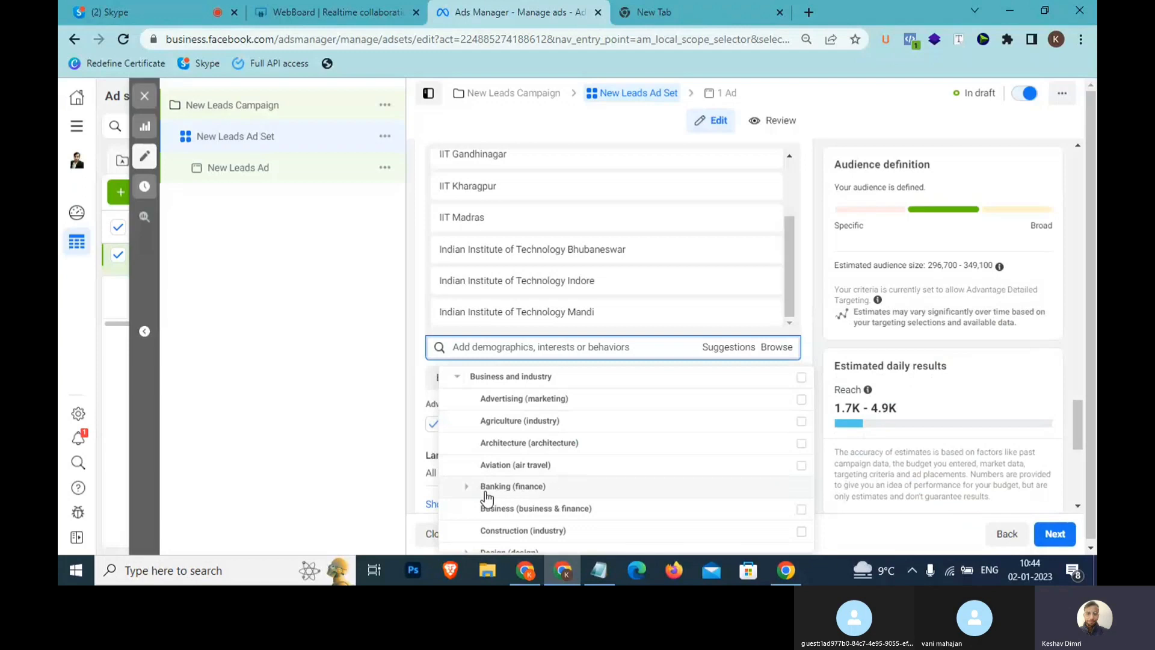
left_click(468, 487)
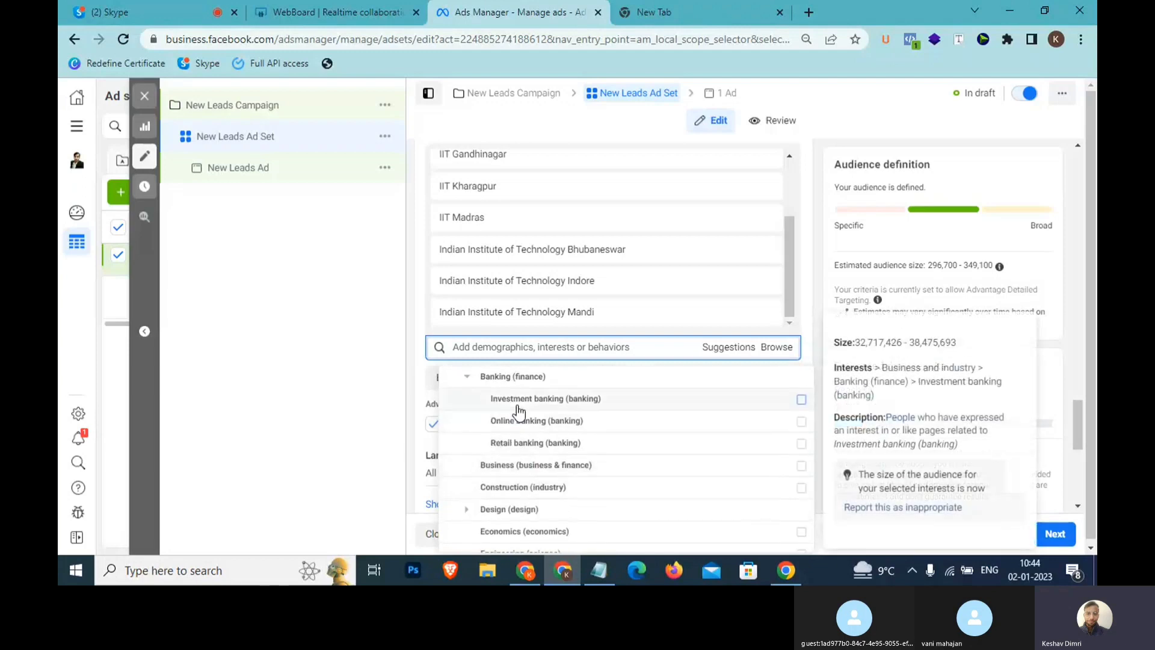
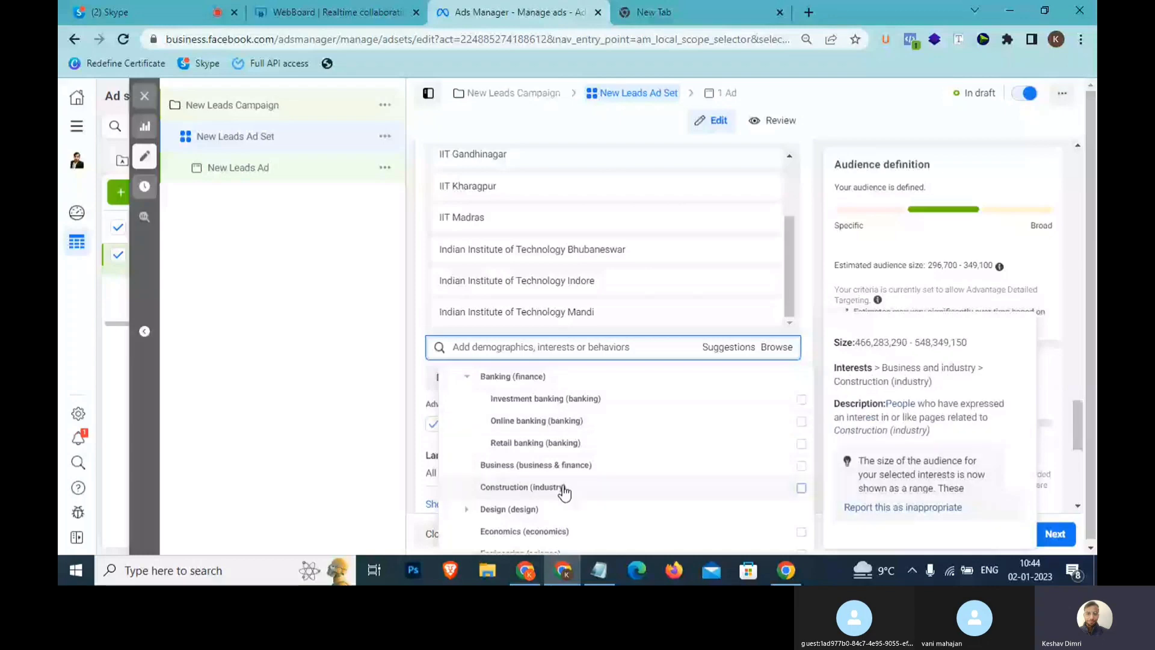
scroll(553, 469, "down", 2)
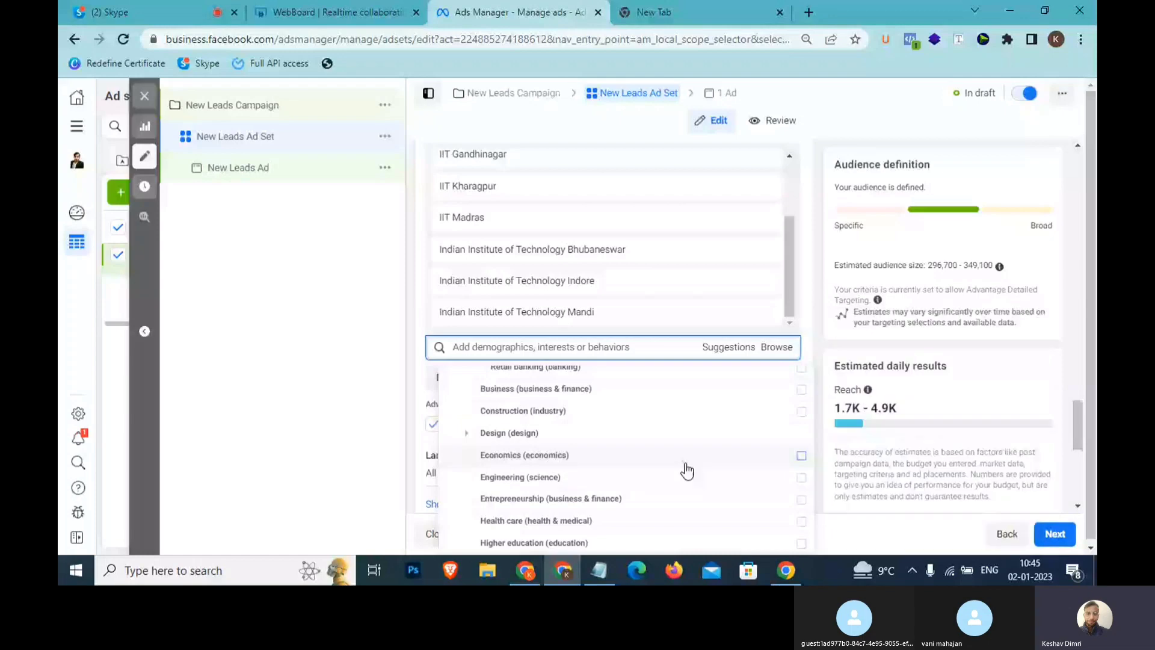
- Examine the Economics interest description and the design interests under Design (design), then collapse that group
mouse_move(539, 463)
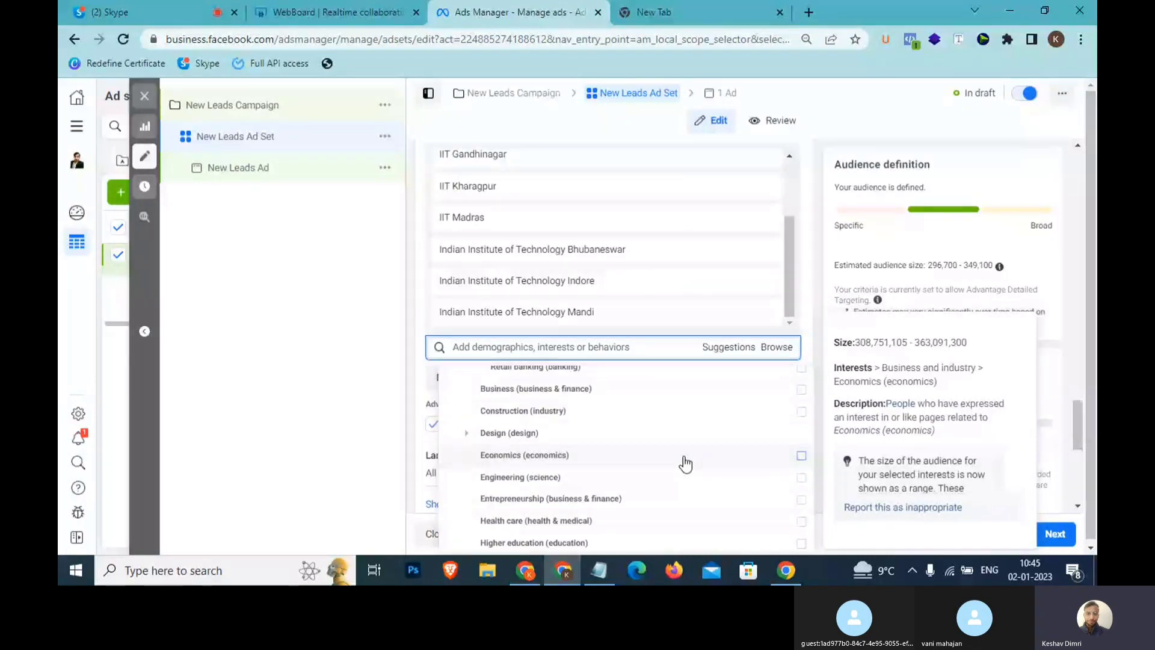
left_click_drag(938, 429, 822, 342)
left_click(468, 434)
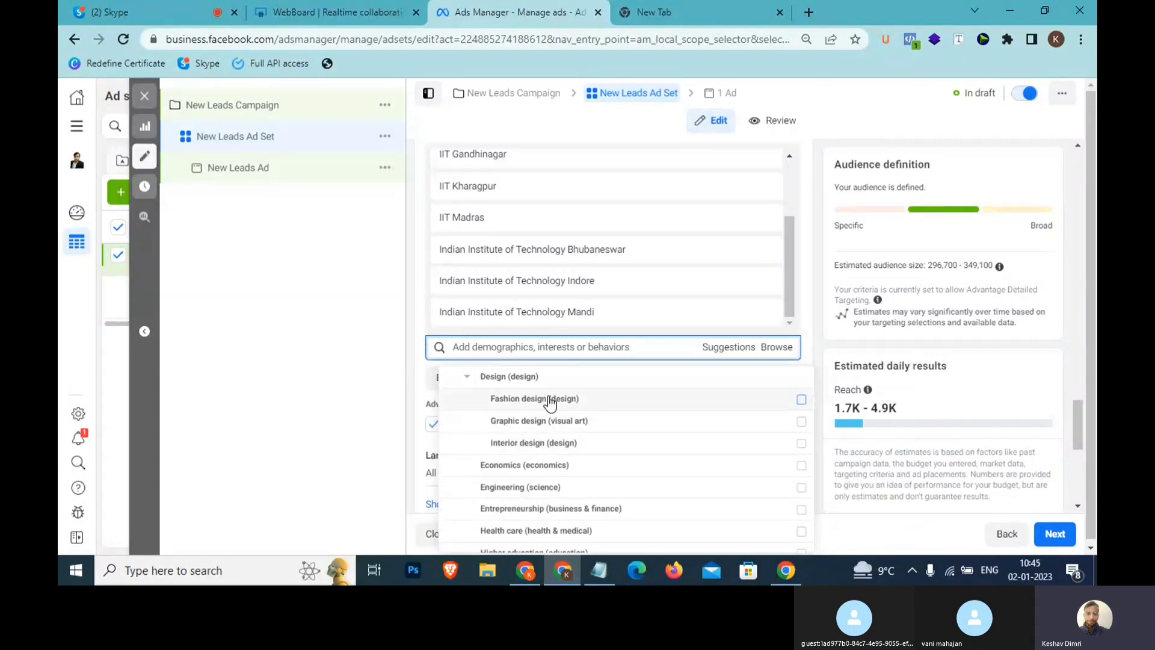
mouse_move(550, 404)
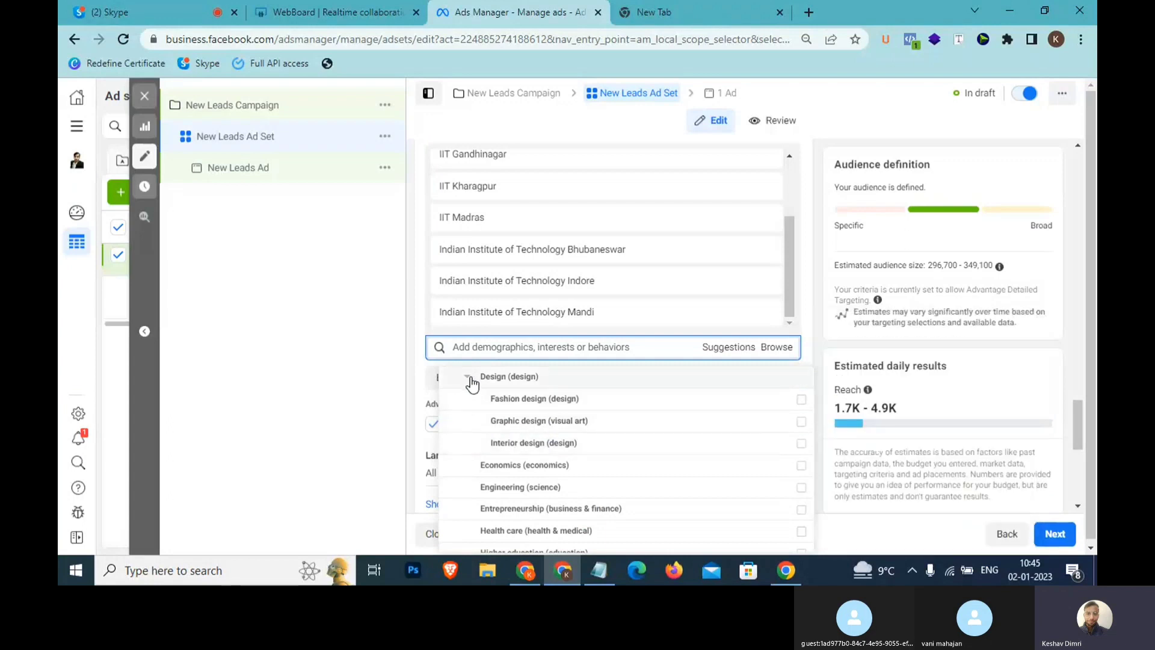
scroll(472, 383, "up", 1)
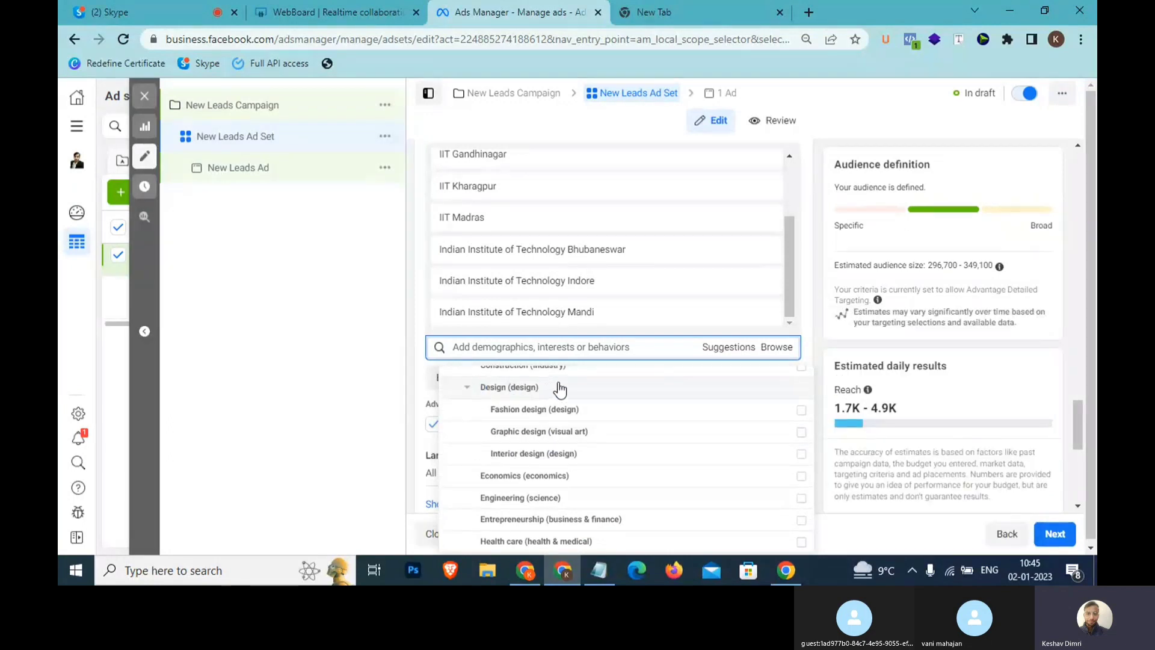
left_click_drag(547, 388, 481, 394)
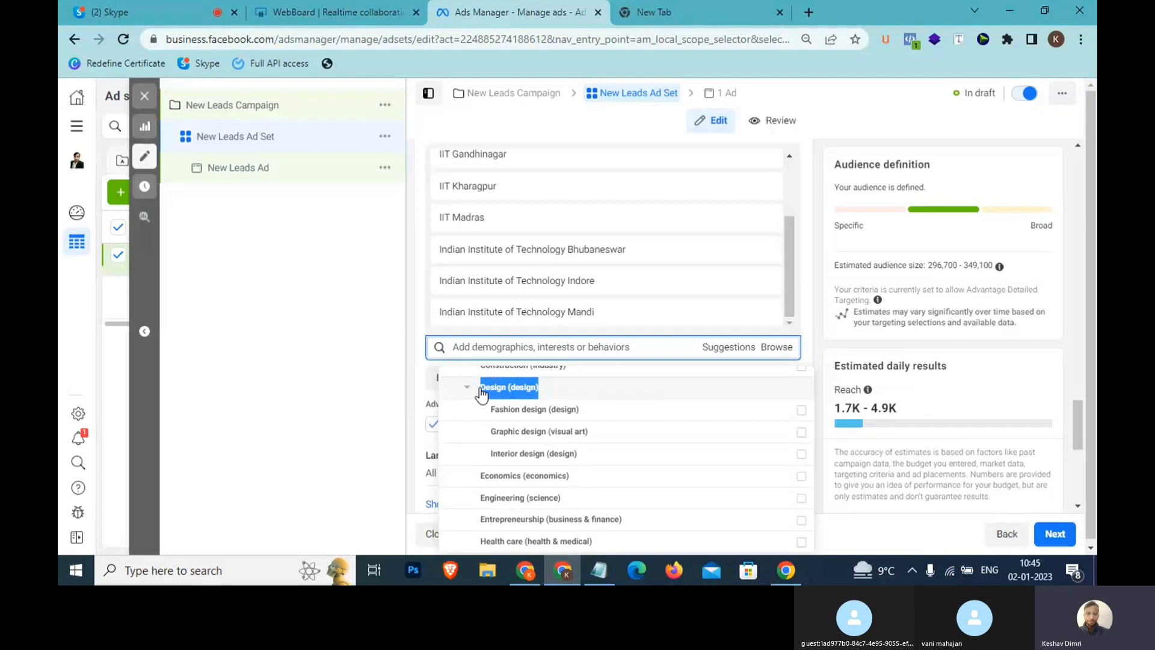
scroll(481, 394, "up", 3)
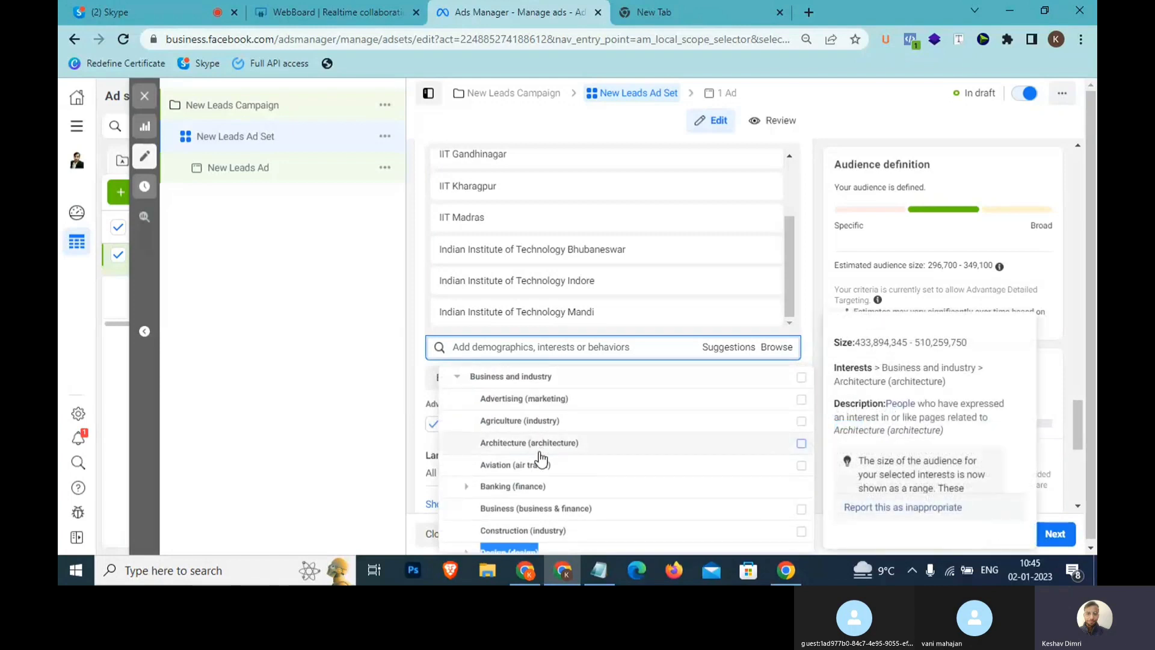
- Expand Online (computing) under Business and industry and add the Email marketing (marketing) interest to the targeting
scroll(541, 464, "down", 1)
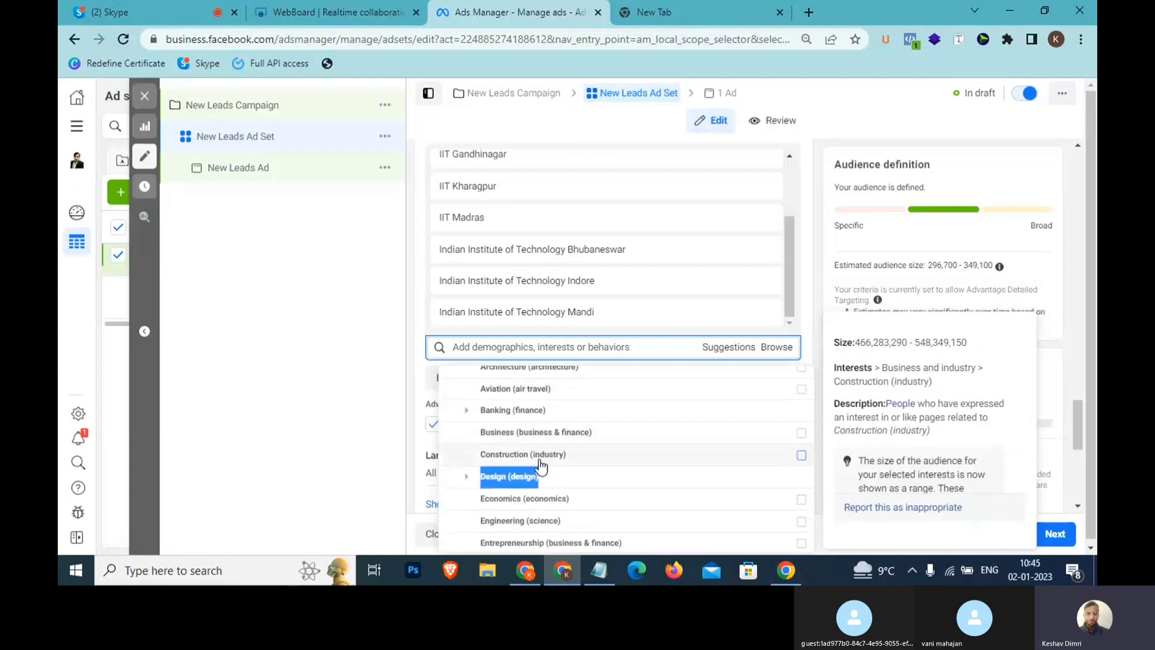
scroll(540, 464, "down", 3)
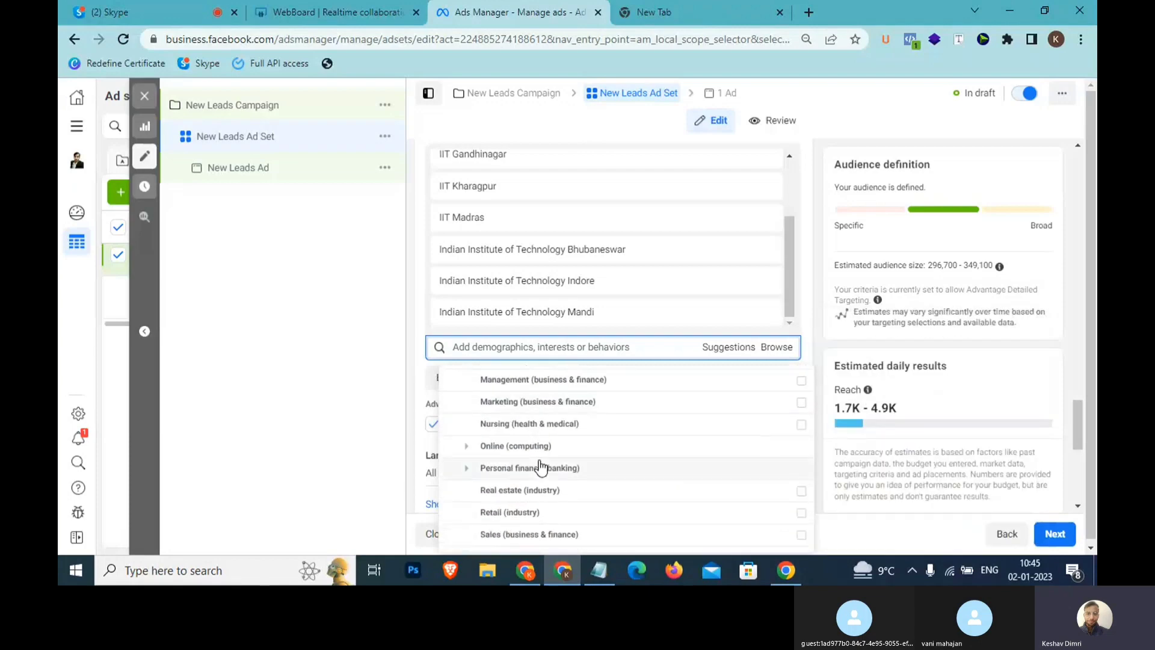
left_click(467, 445)
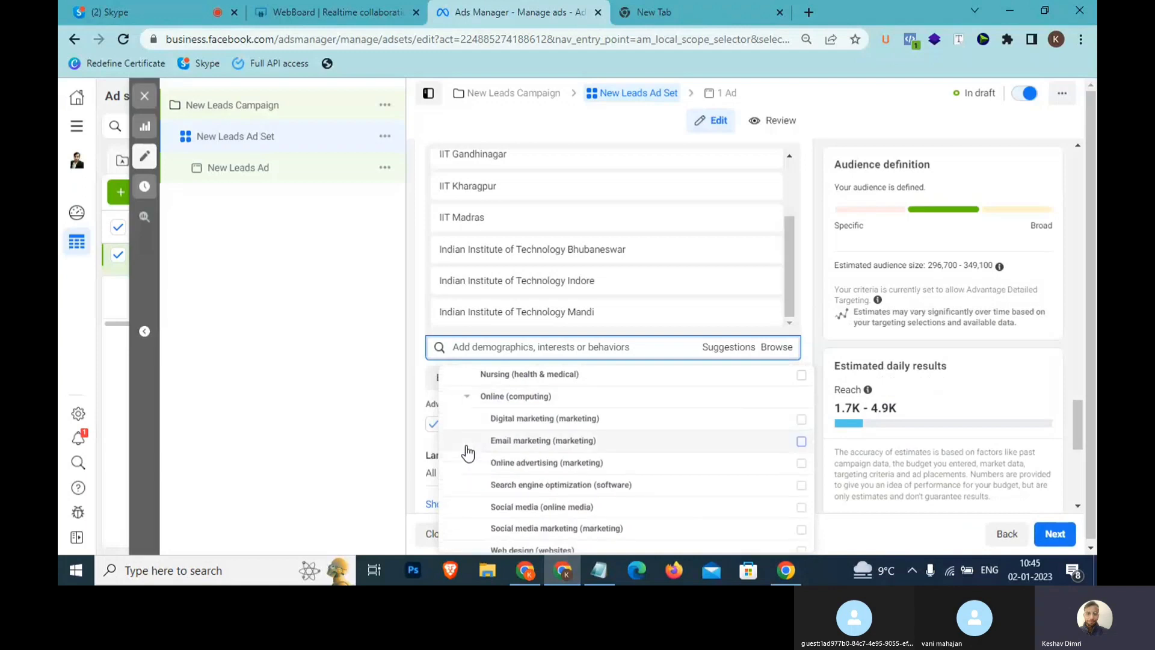
left_click_drag(634, 397, 495, 432)
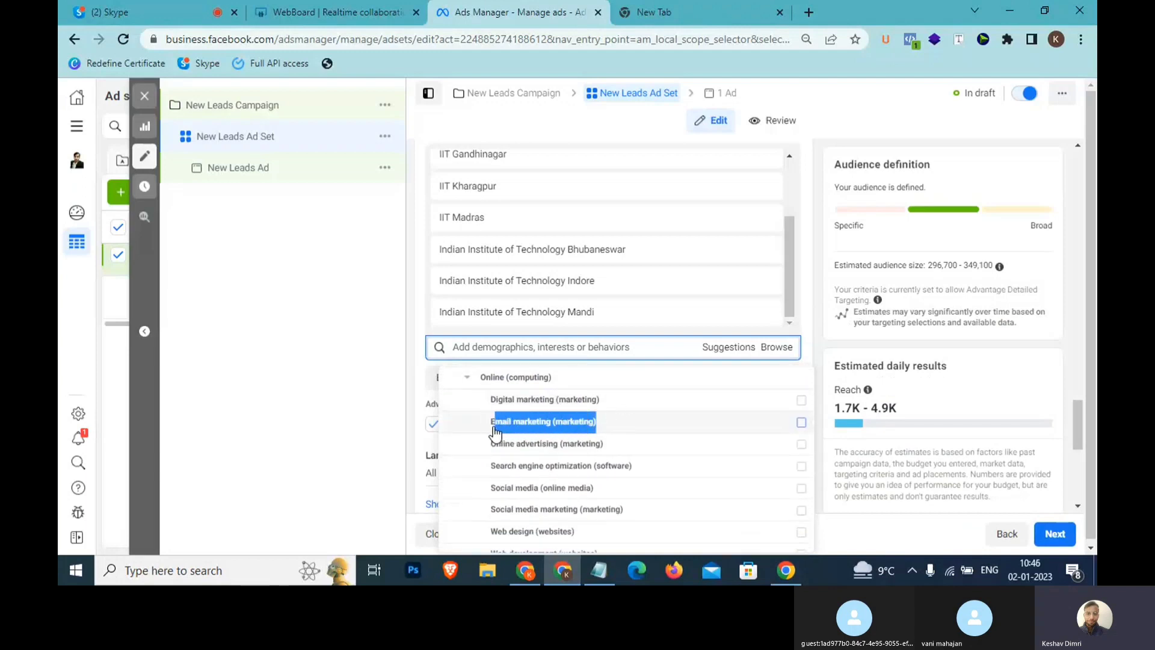
- Switch to Notepad, add the line "Email Marketing SOftwarre >> Sell" a few lines below the Interest note, and highlight it
left_click(601, 570)
left_click(635, 477)
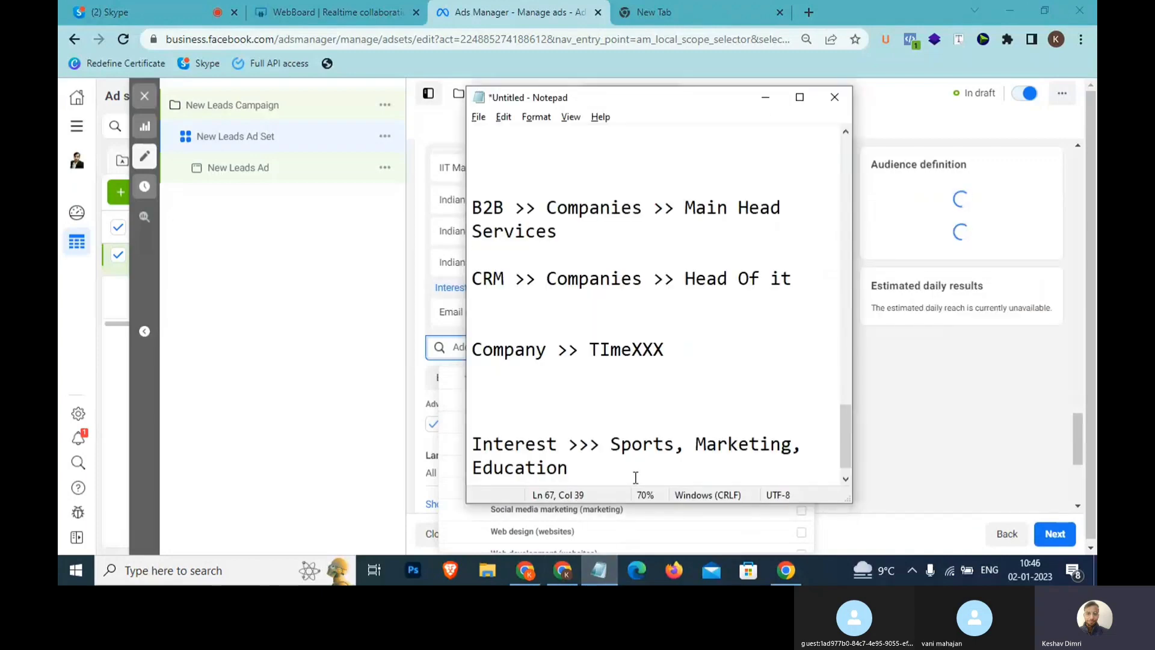
key("Return")
key("Return")
key("Return")
type("Email")
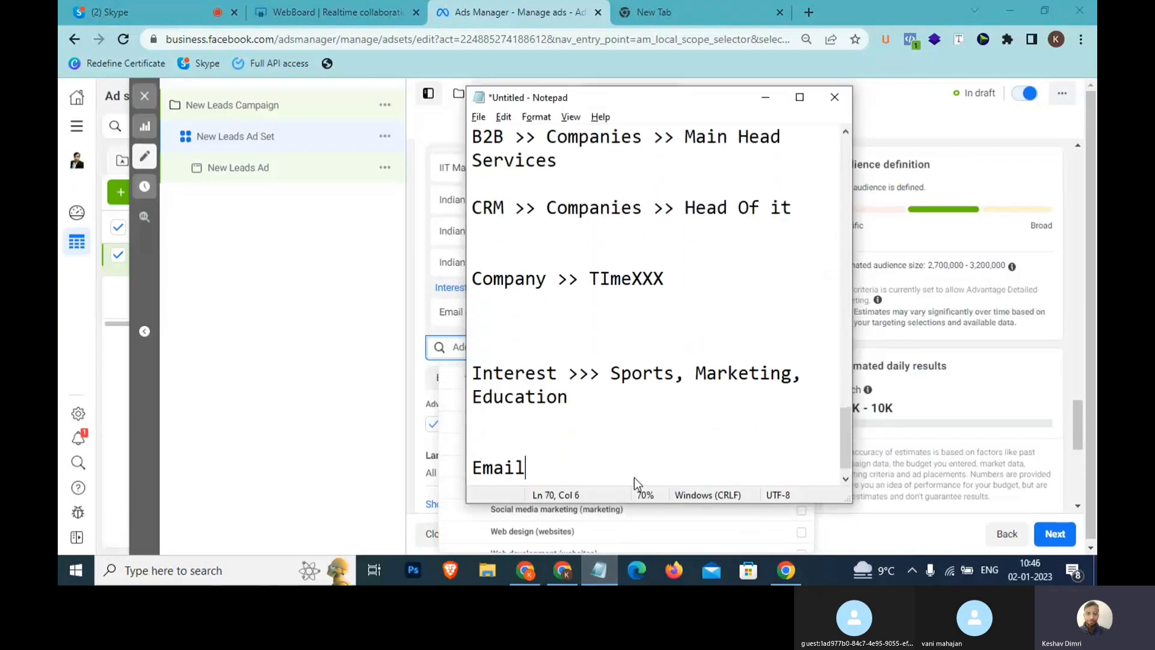
type(" Marketing S")
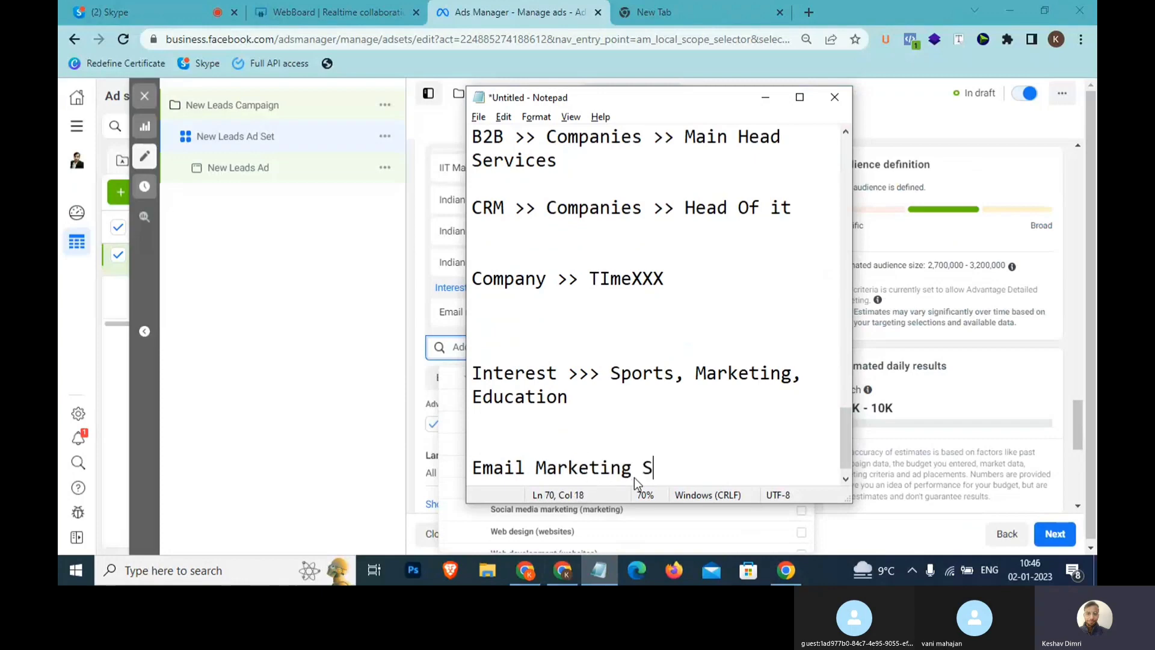
type("Oftwarer")
key("BackSpace")
key("BackSpace")
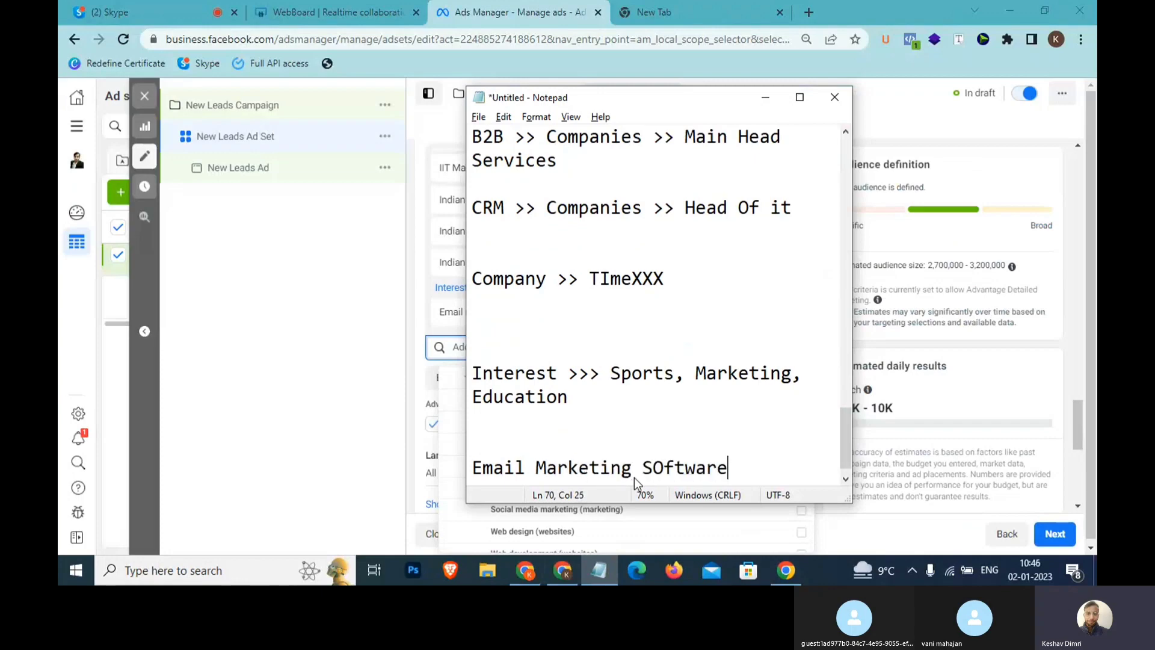
type("re>> Sell")
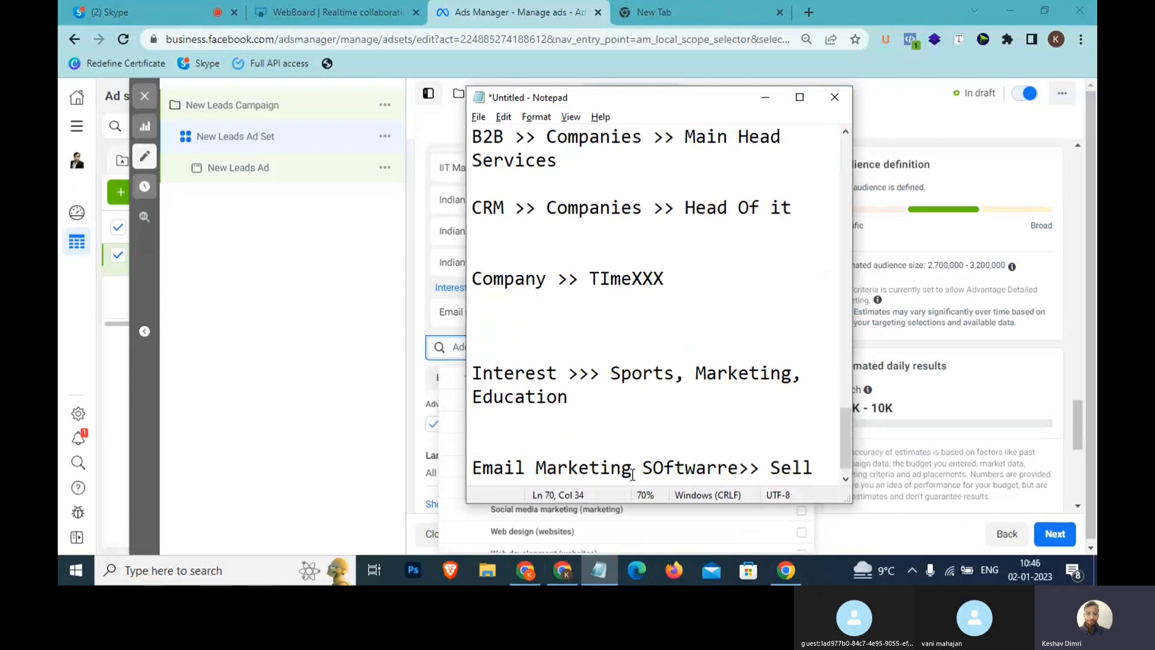
left_click(740, 474)
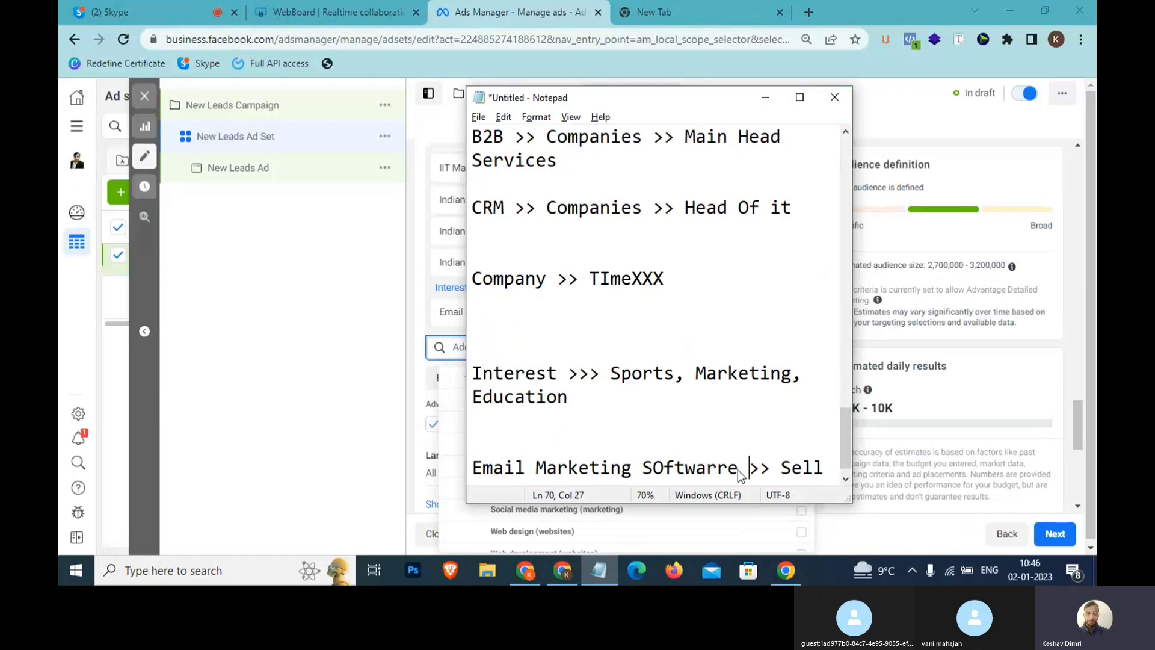
left_click_drag(825, 473, 433, 452)
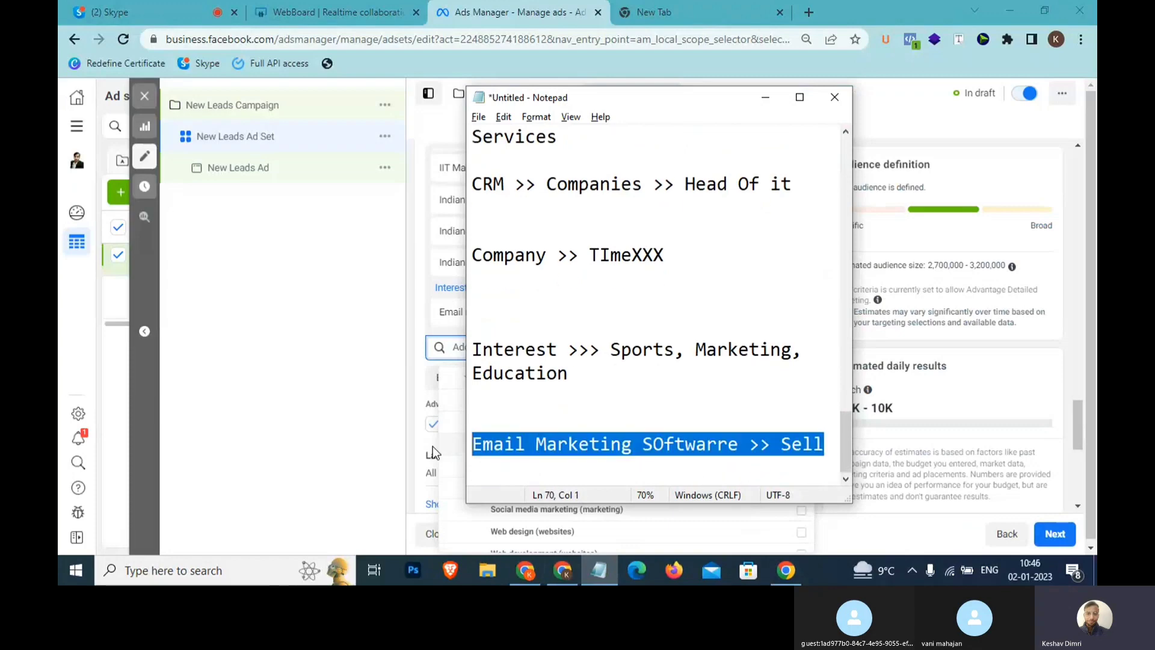
- Return to Ads Manager and look over the Online (computing) interests, including the Email marketing and Web design descriptions
key("alt+Tab")
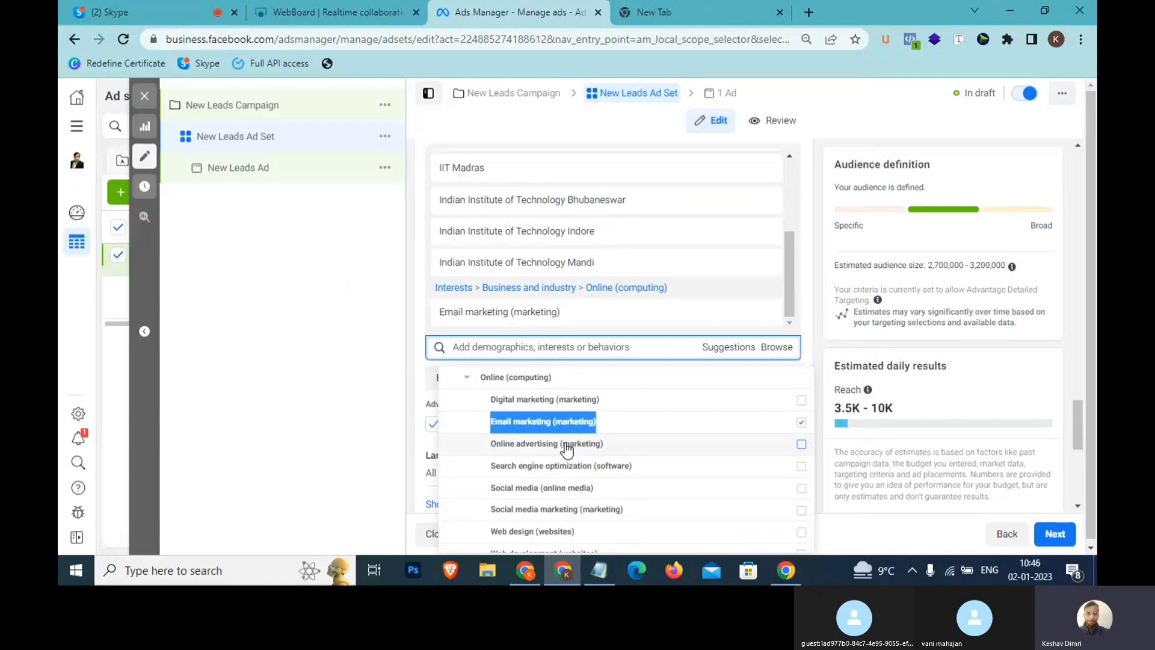
mouse_move(569, 448)
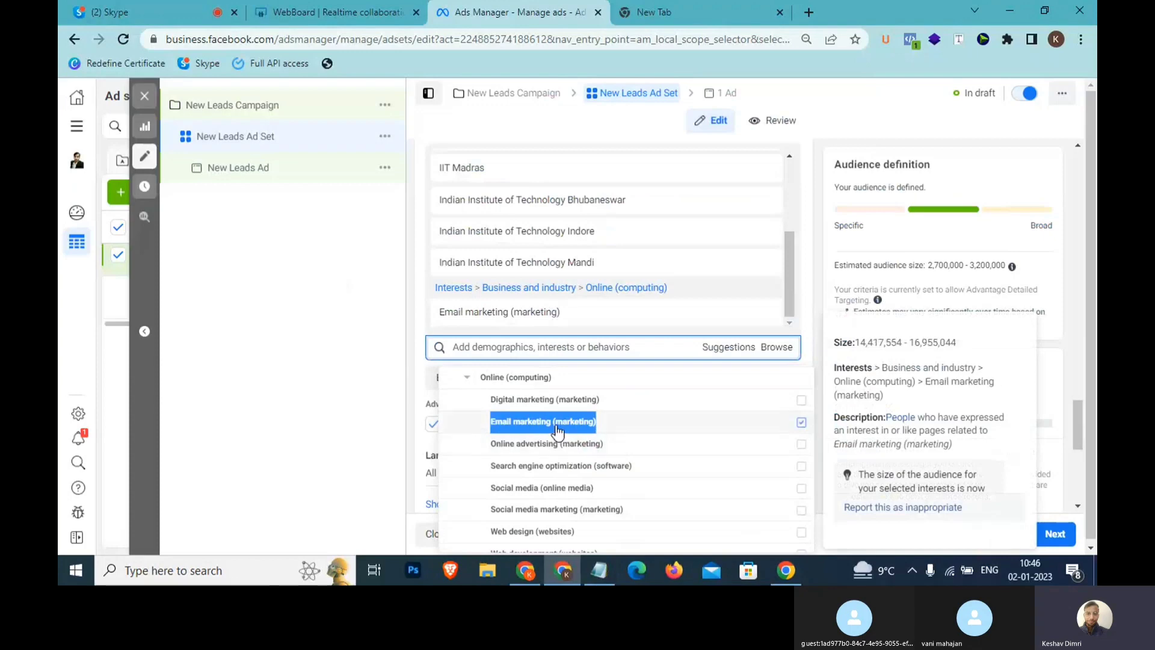
scroll(557, 433, "down", 3)
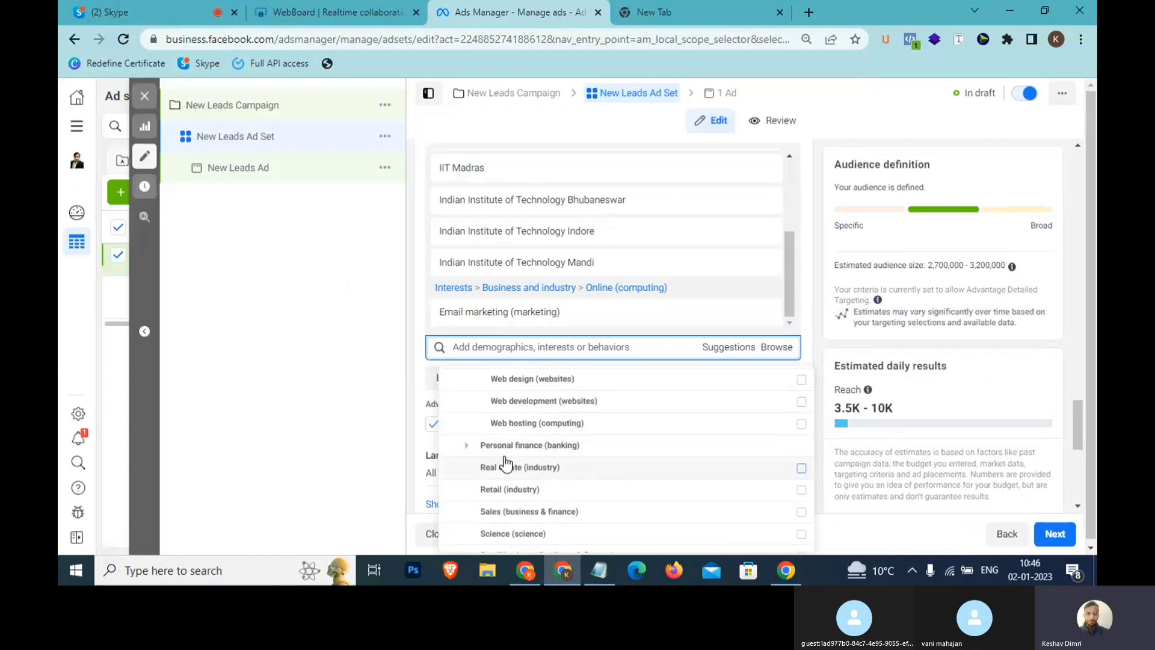
scroll(517, 430, "up", 2)
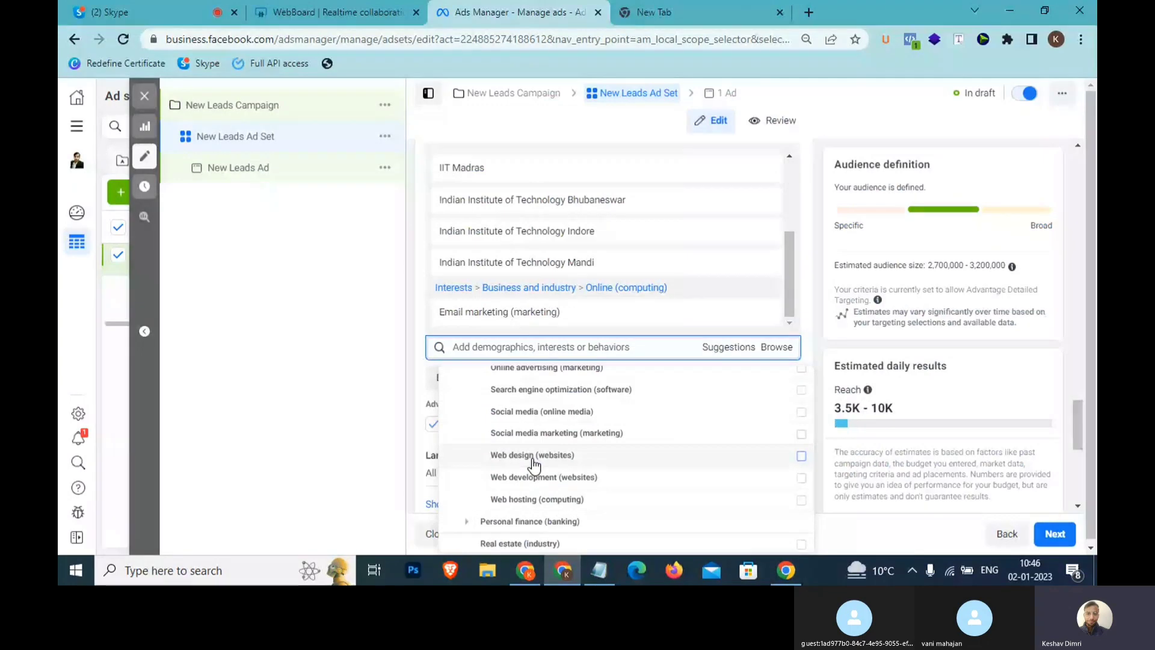
mouse_move(534, 463)
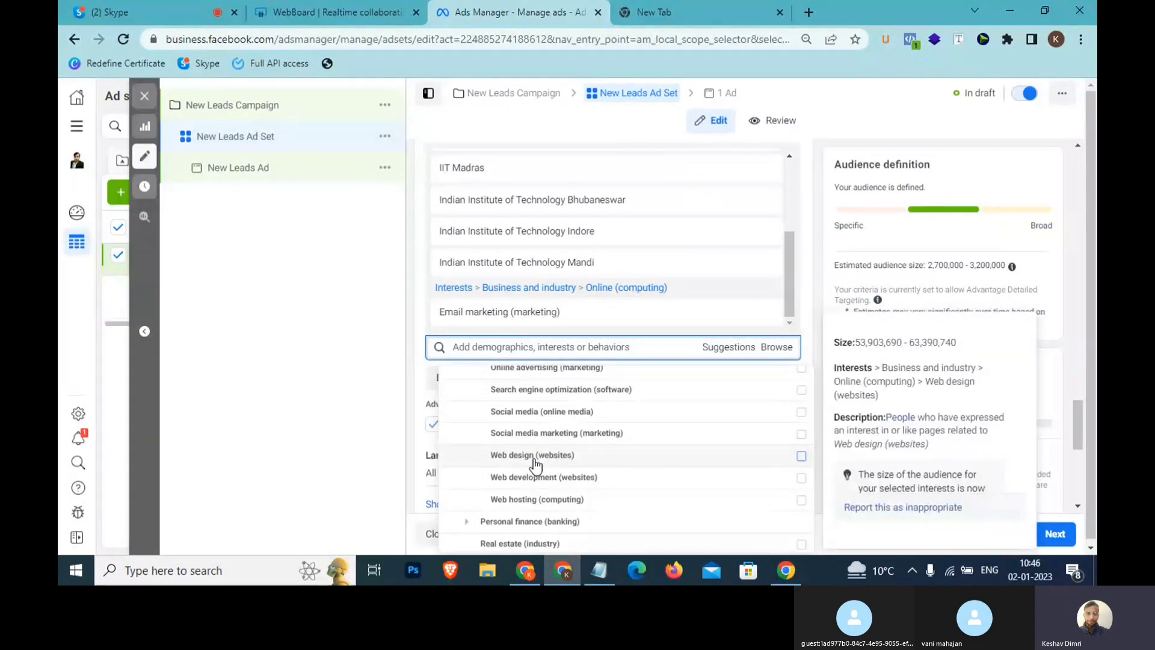
scroll(499, 460, "up", 2)
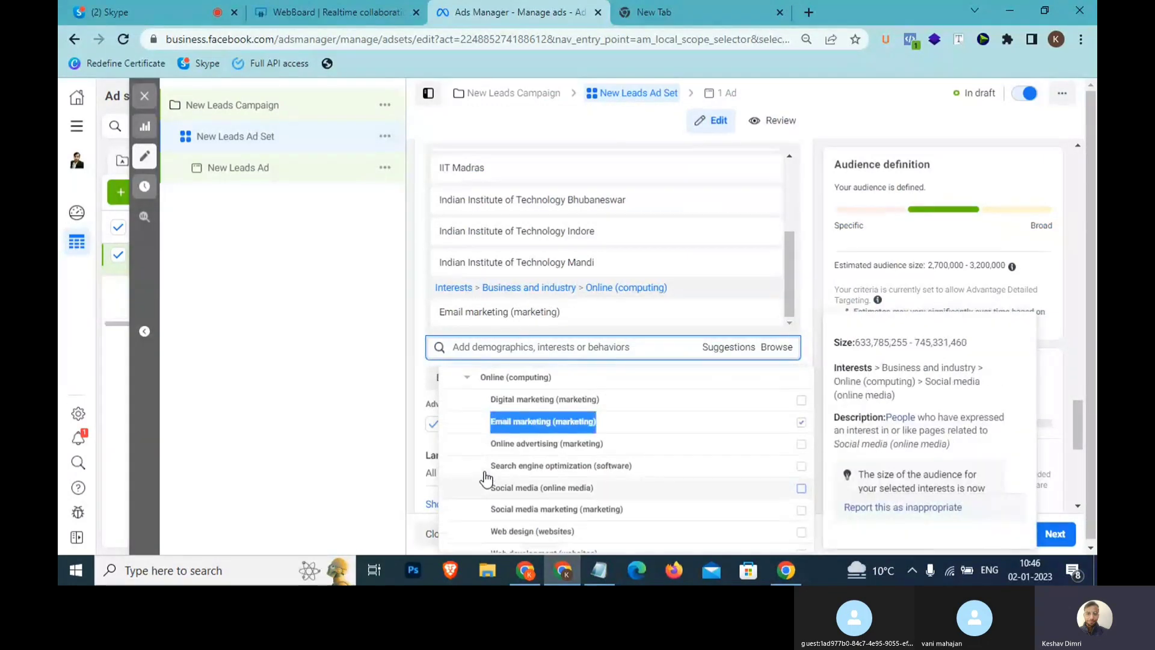
- Collapse Business and industry, expand Entertainment (leisure) and its Live events group, and look over the event interests
left_click(467, 379)
scroll(470, 379, "up", 3)
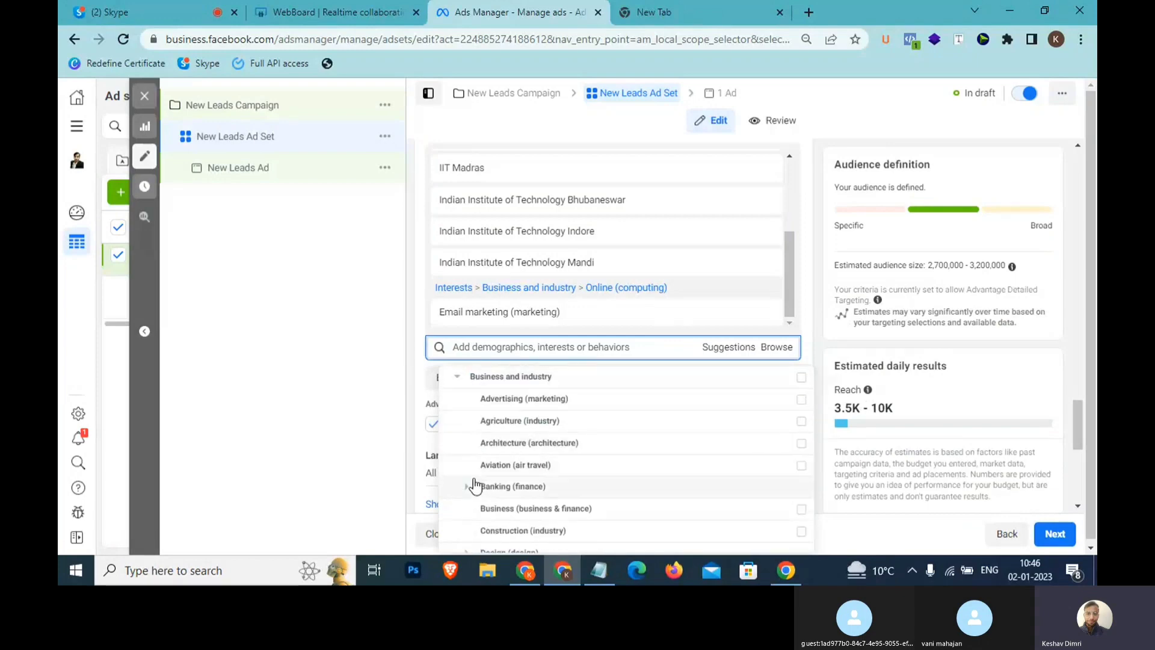
left_click(456, 379)
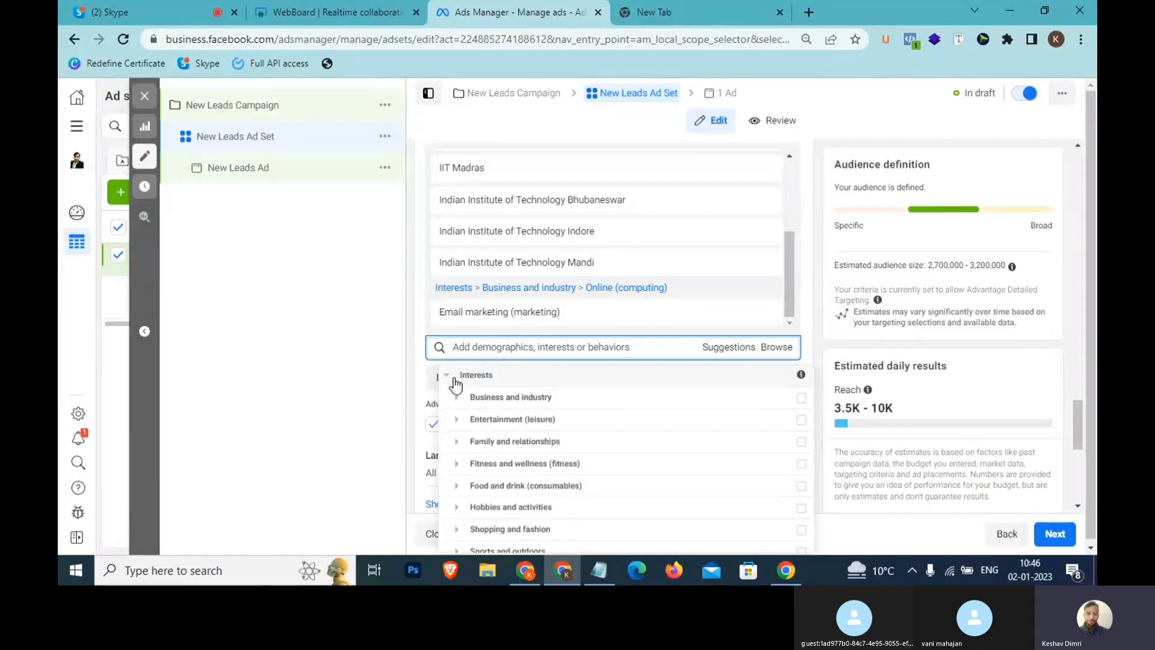
left_click(456, 420)
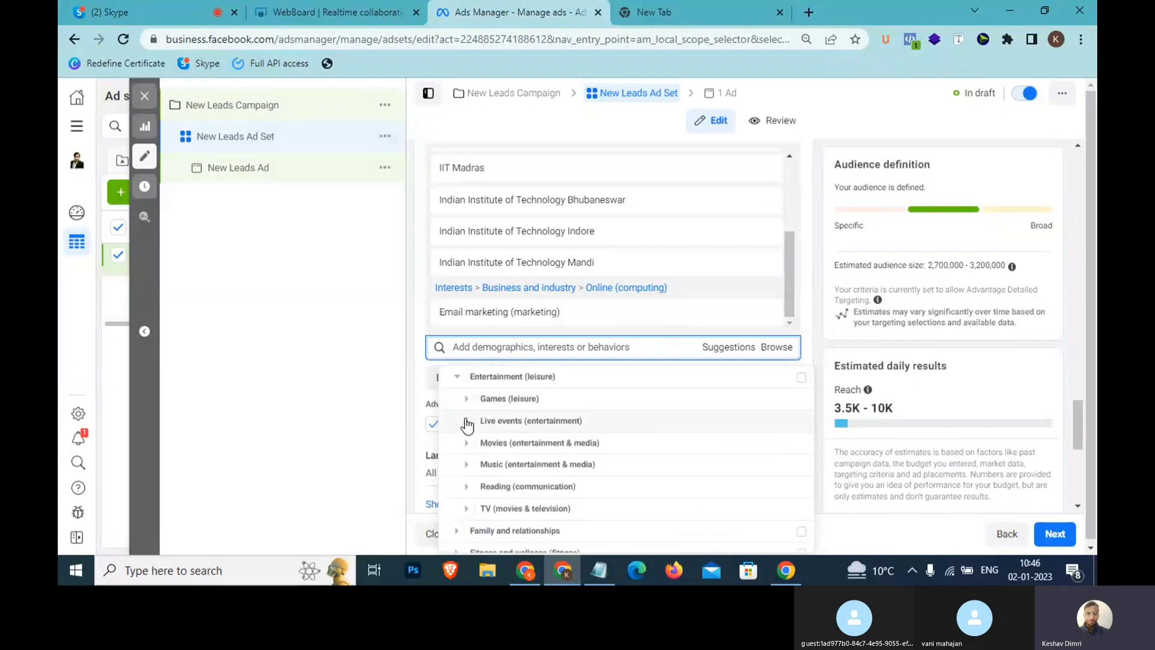
left_click(467, 421)
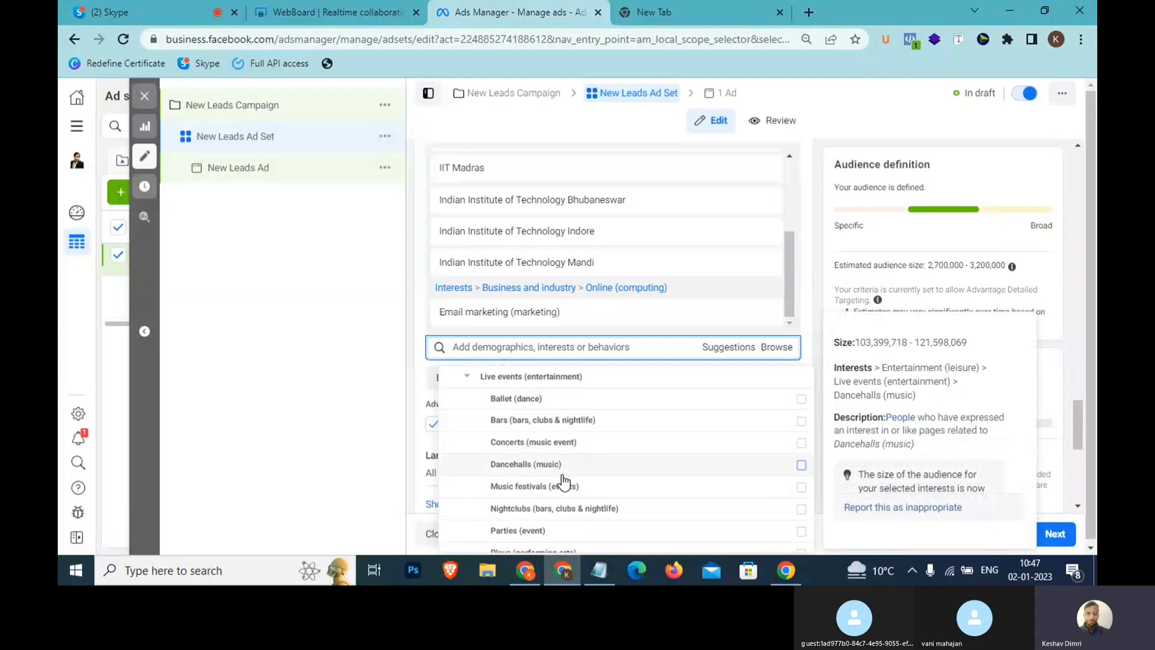
scroll(560, 478, "down", 1)
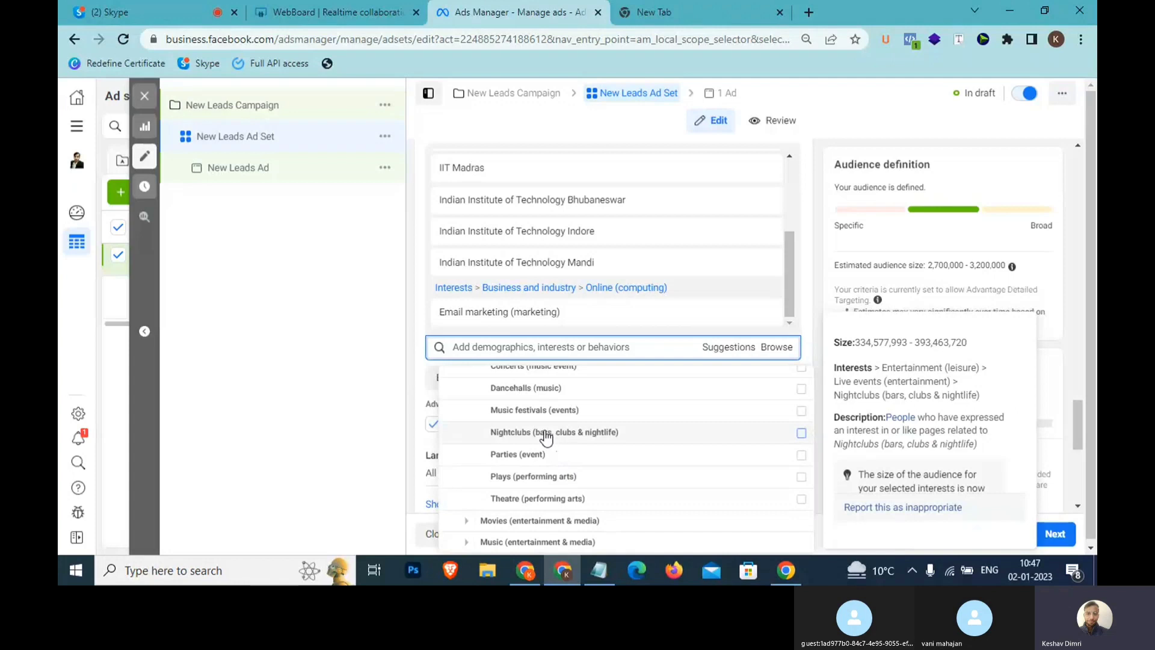
- Collapse the Live events (entertainment) group and its parent Entertainment (leisure) category in the interest list
scroll(546, 438, "up", 2)
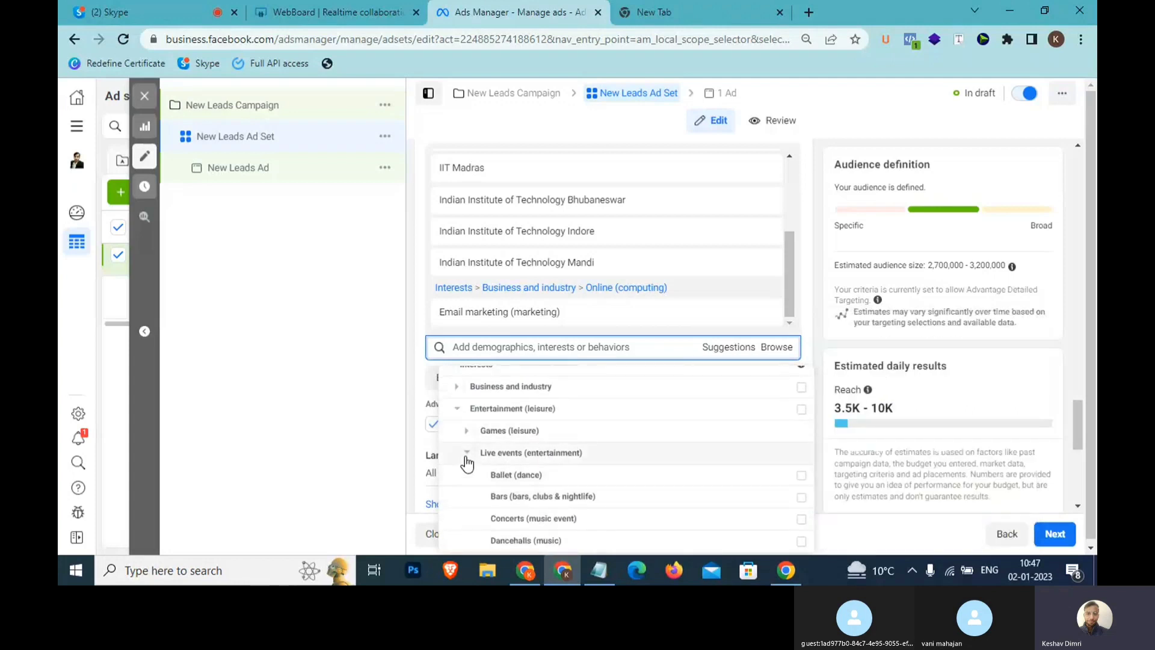
left_click(467, 454)
scroll(467, 461, "down", 1)
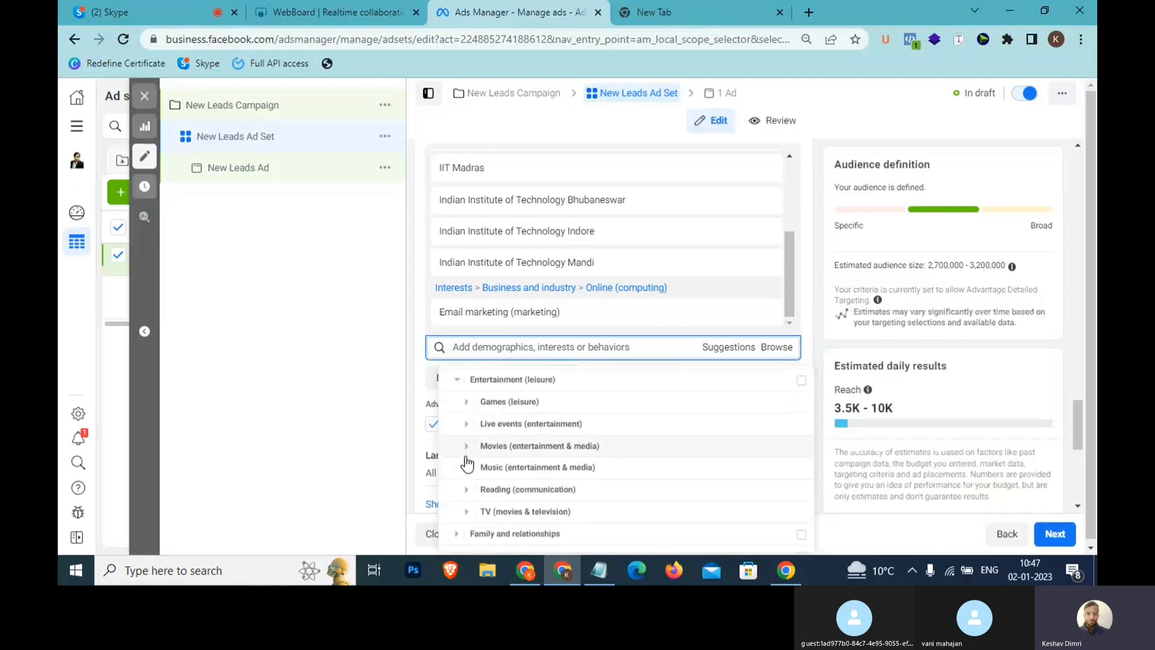
left_click(456, 378)
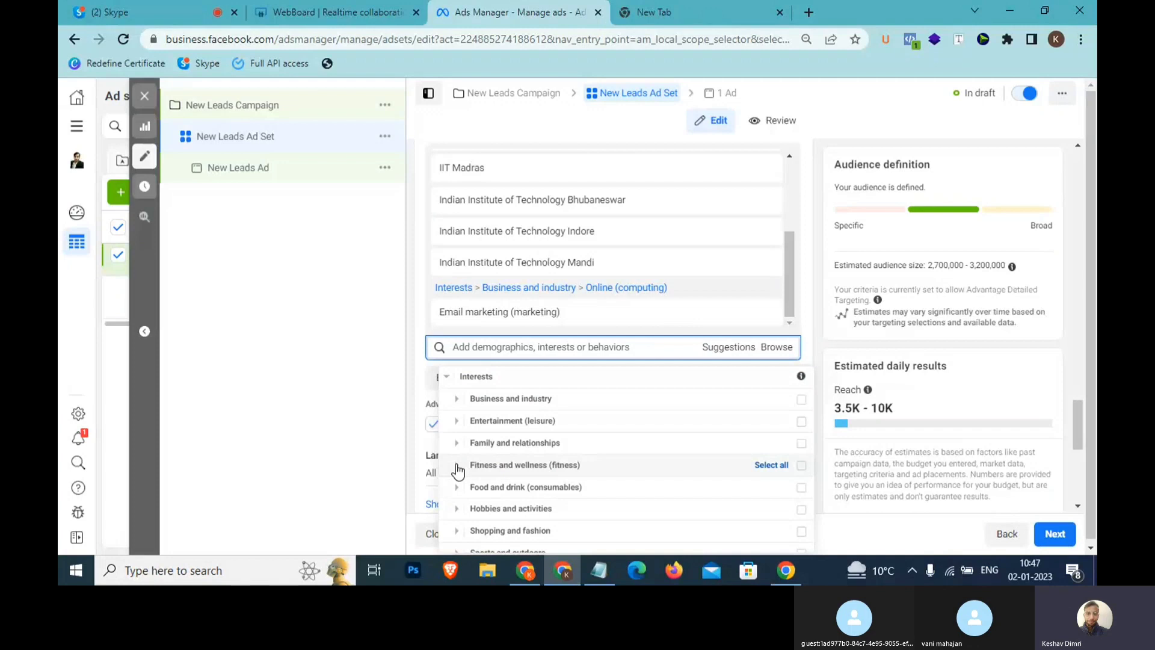
- Expand the Fitness and wellness (fitness) interests, look over its options, and collapse the category again
left_click(456, 467)
scroll(454, 445, "down", 2)
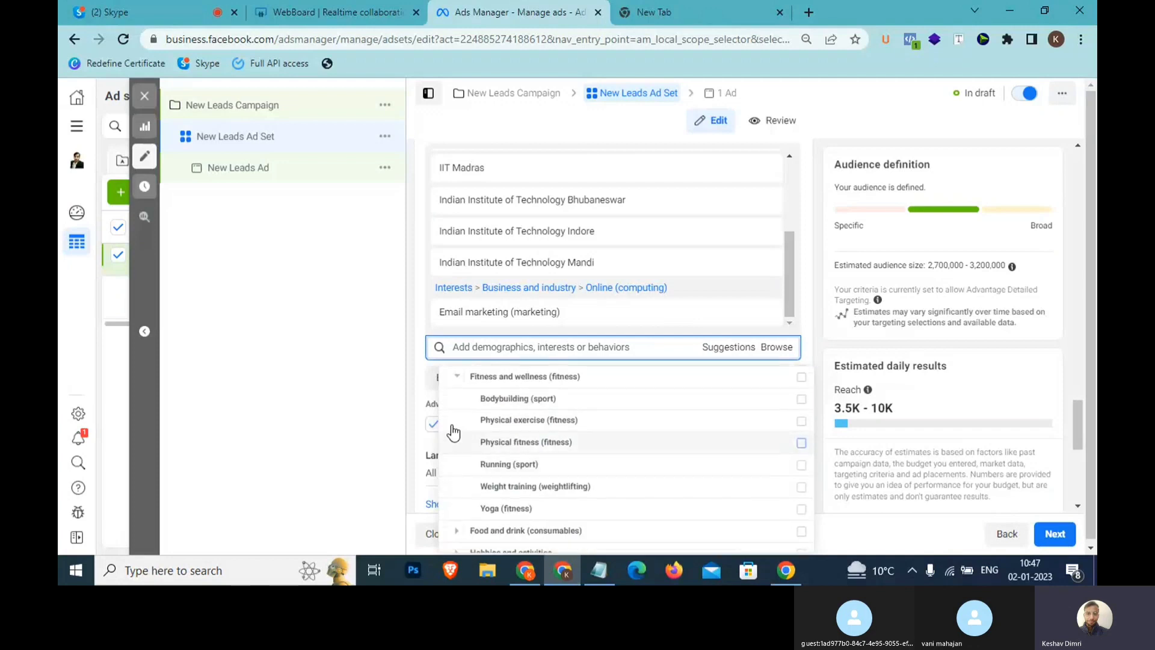
left_click(457, 378)
scroll(474, 507, "down", 2)
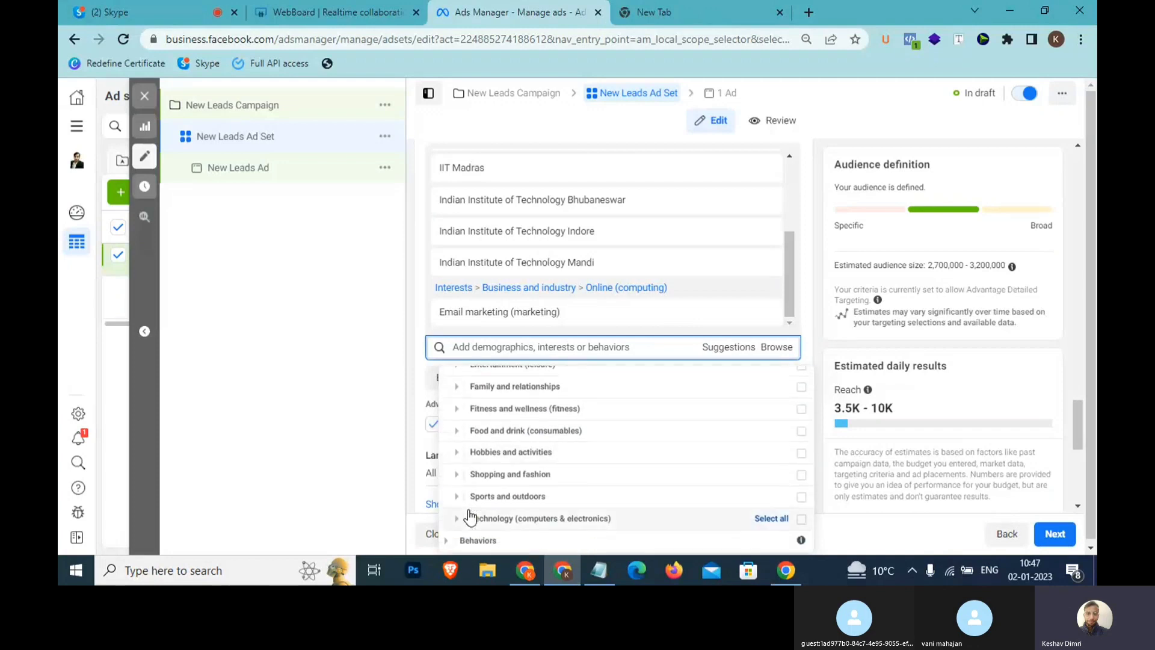
- Expand the Shopping and fashion category, look over its interest groups, and collapse it again
left_click(456, 475)
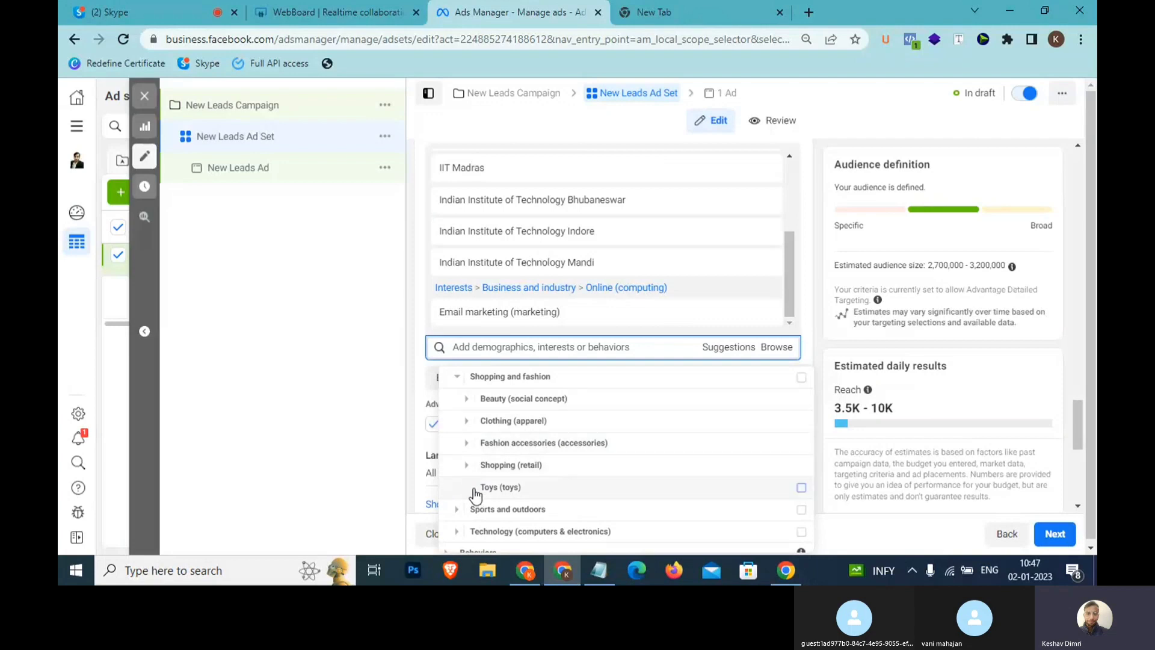
scroll(488, 490, "down", 1)
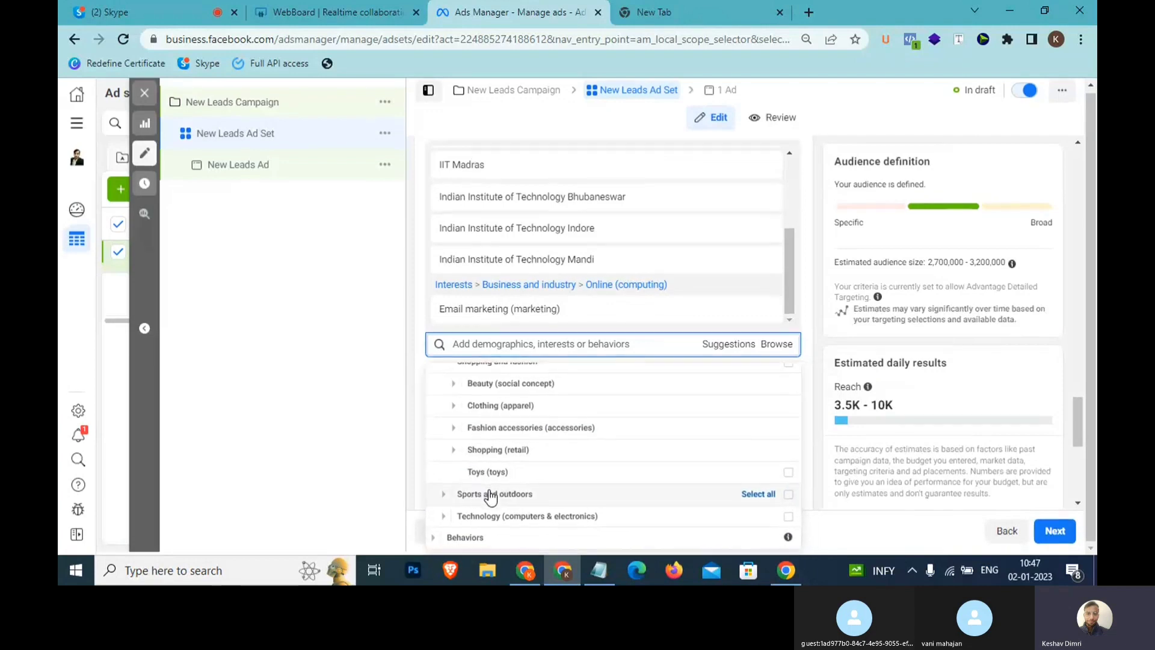
scroll(503, 493, "up", 1)
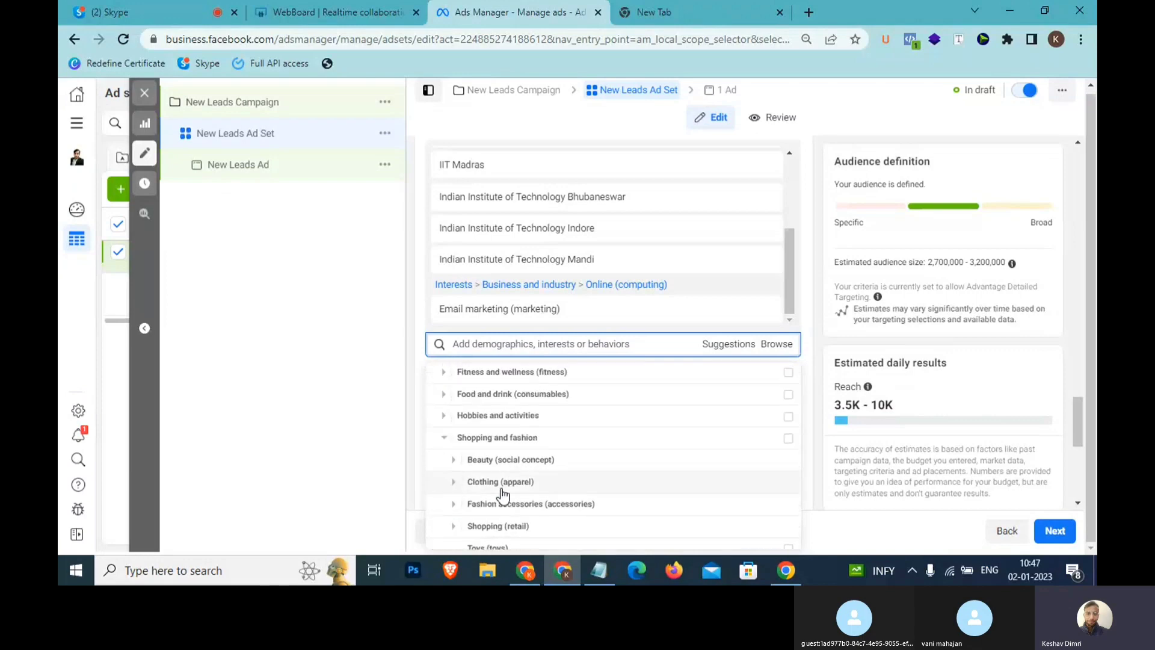
left_click(445, 437)
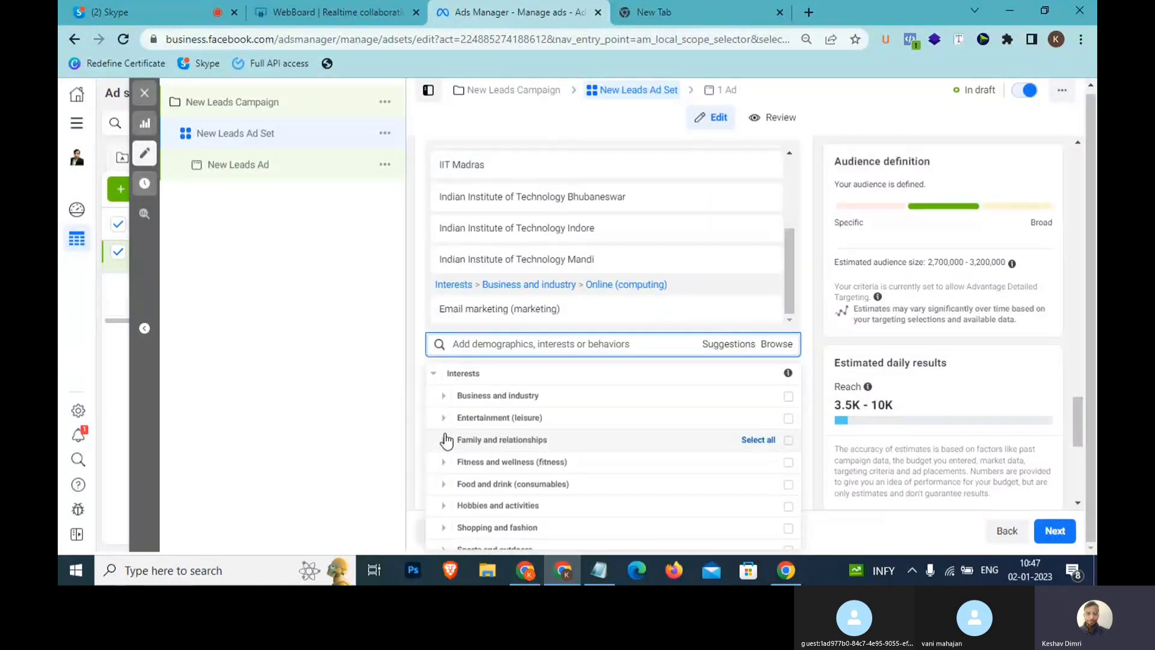
- Add the Marriage (weddings) interest from Family and relationships to the targeting, and collapse the Interests list
left_click(445, 439)
mouse_move(444, 439)
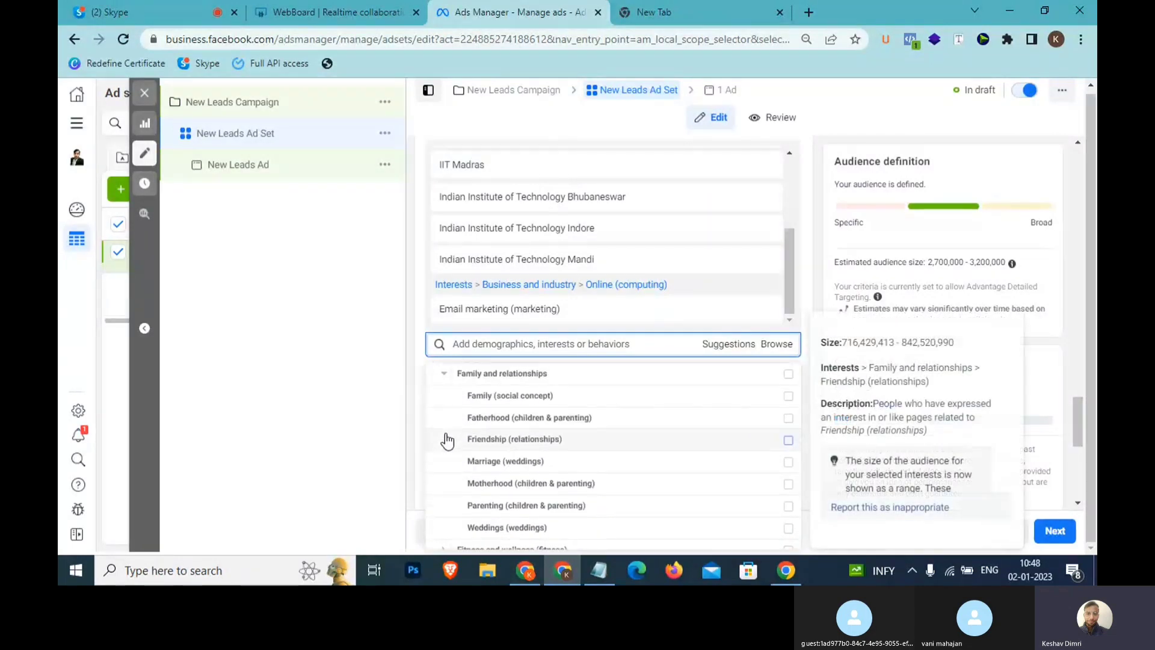
mouse_move(496, 463)
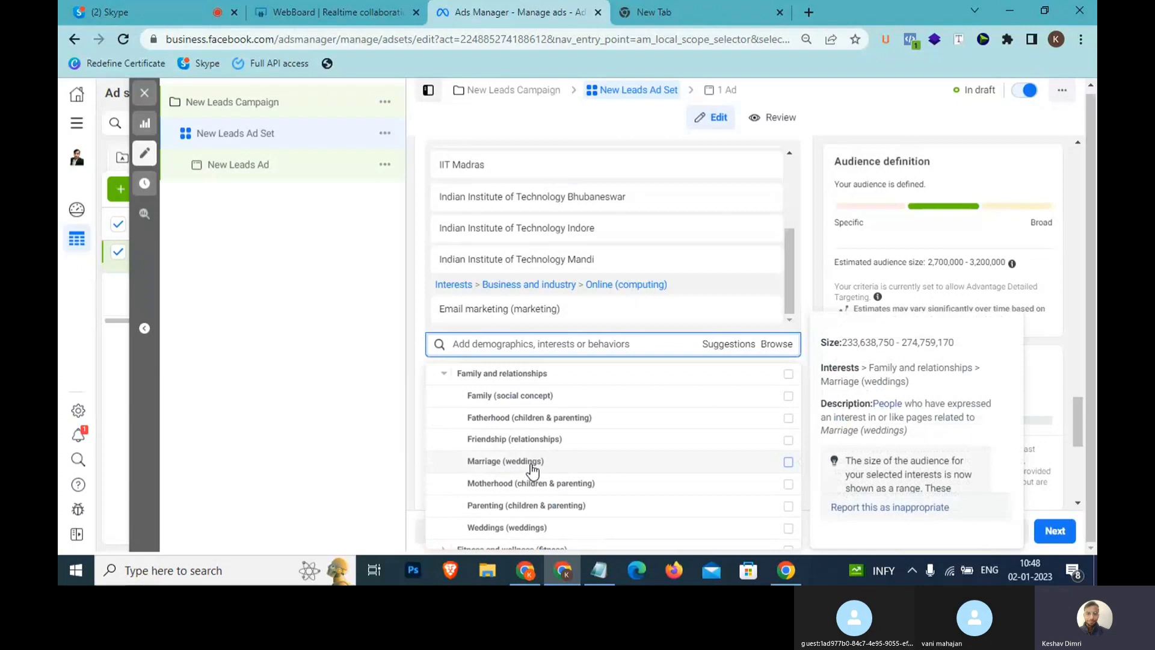
left_click_drag(541, 463, 470, 467)
left_click(470, 466)
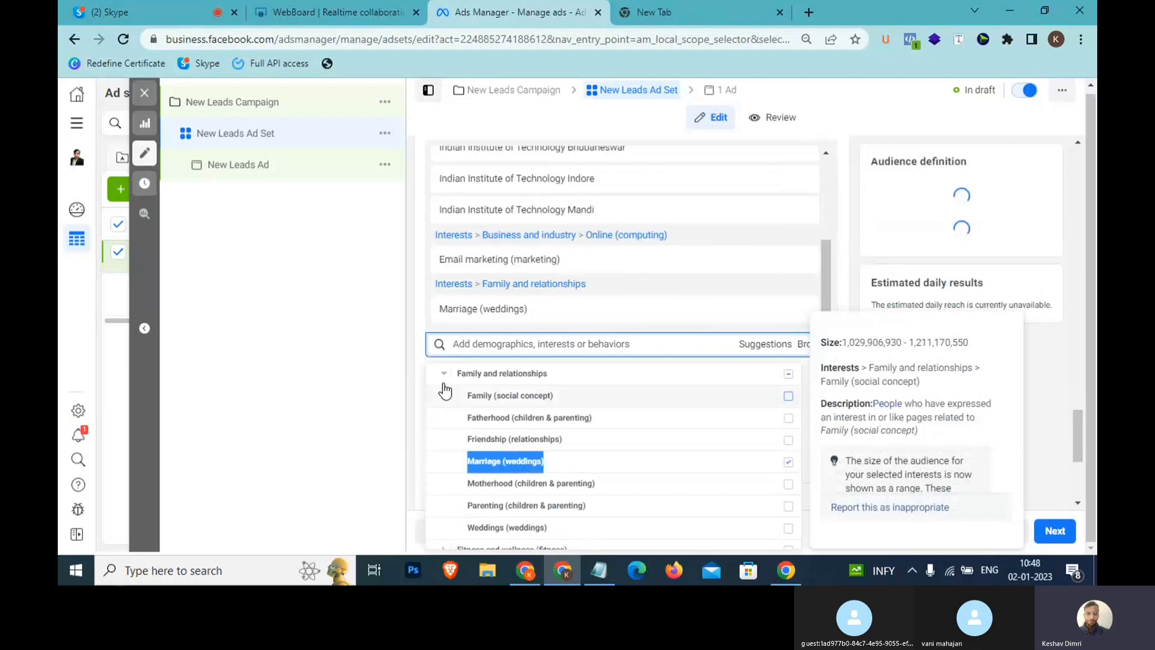
left_click(443, 377)
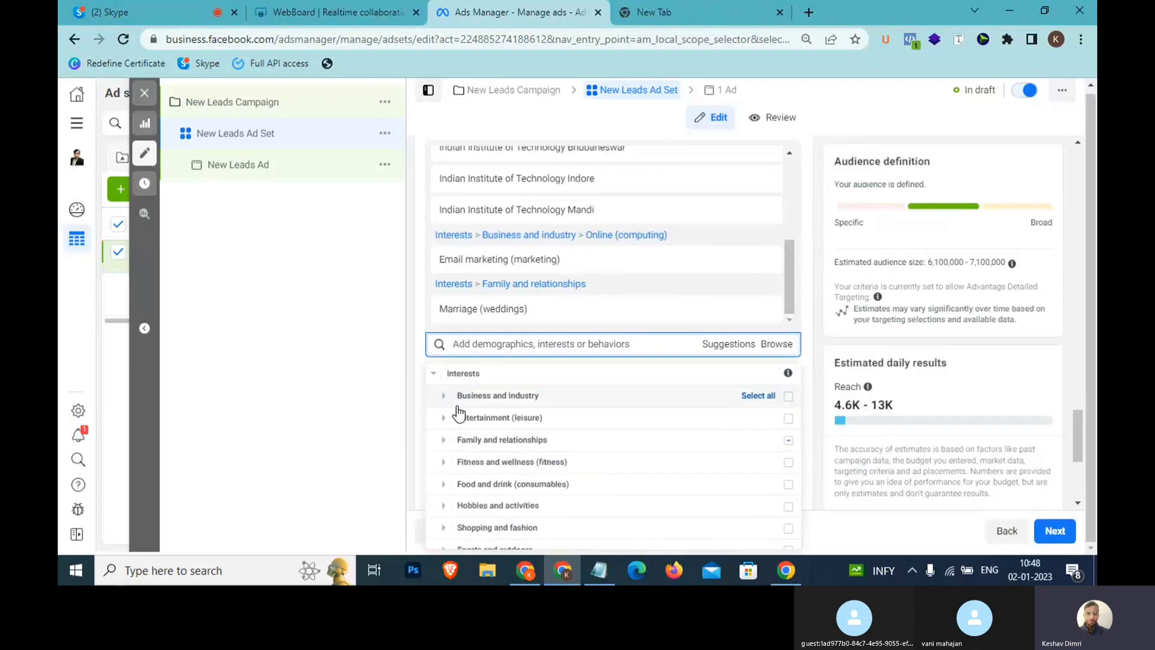
scroll(506, 427, "up", 1)
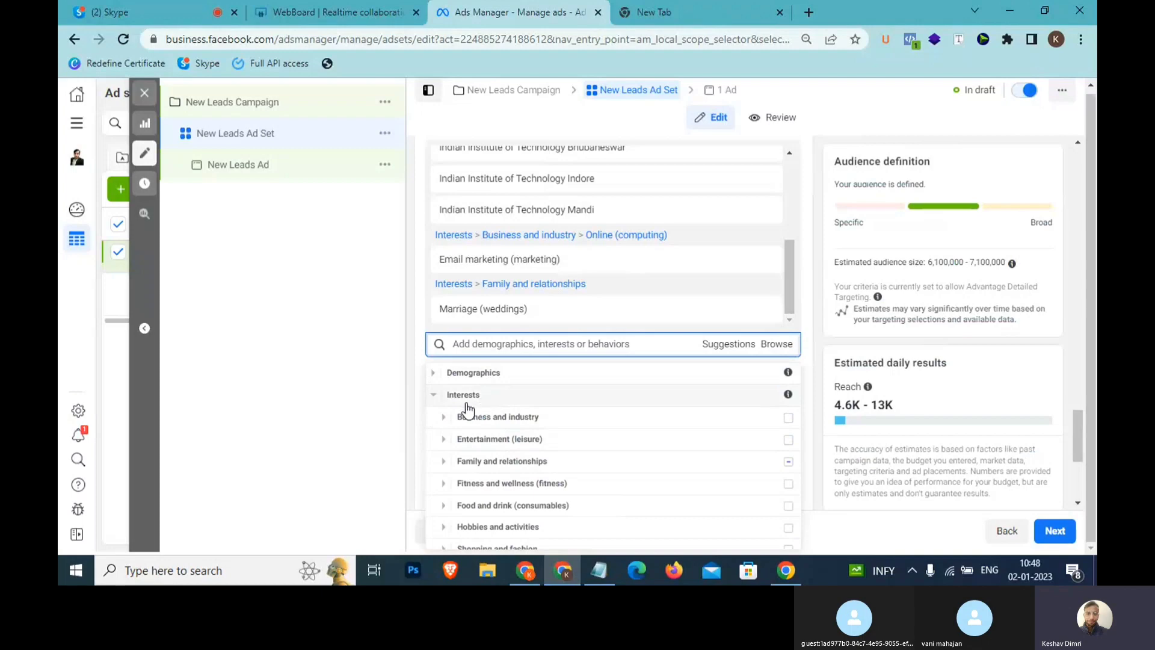
left_click(448, 397)
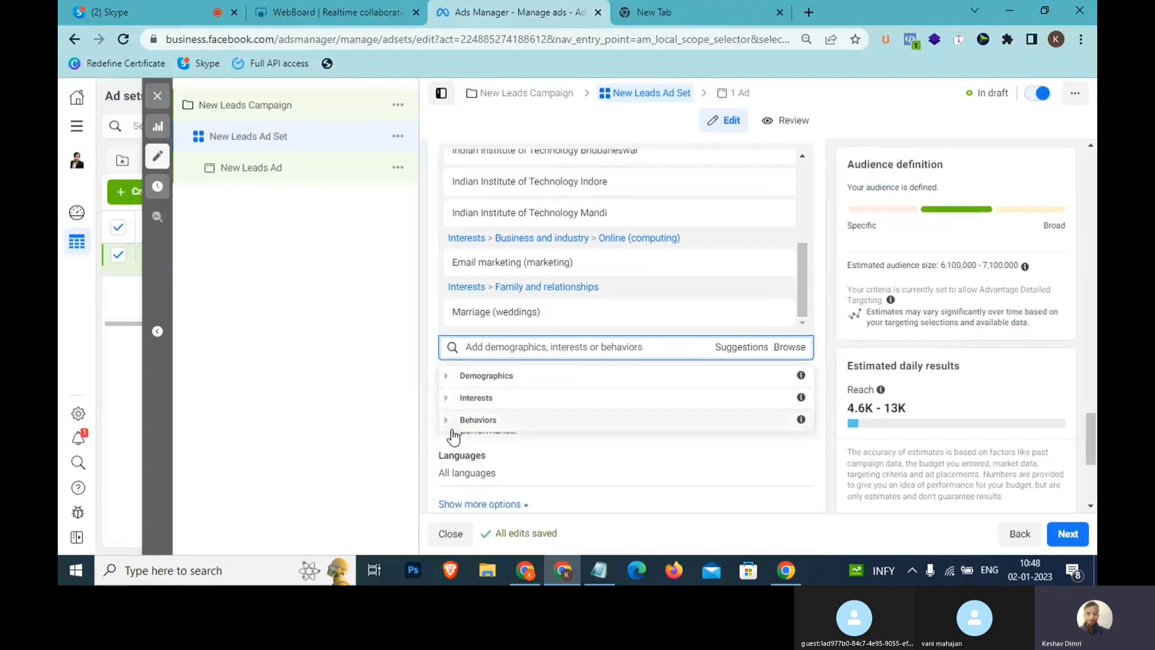
- Switch to Notepad and add a note below the email marketing line: the person's first name followed by ">> Fb Profile >> EMployement , relation , education,"
left_click(601, 569)
left_click(789, 471)
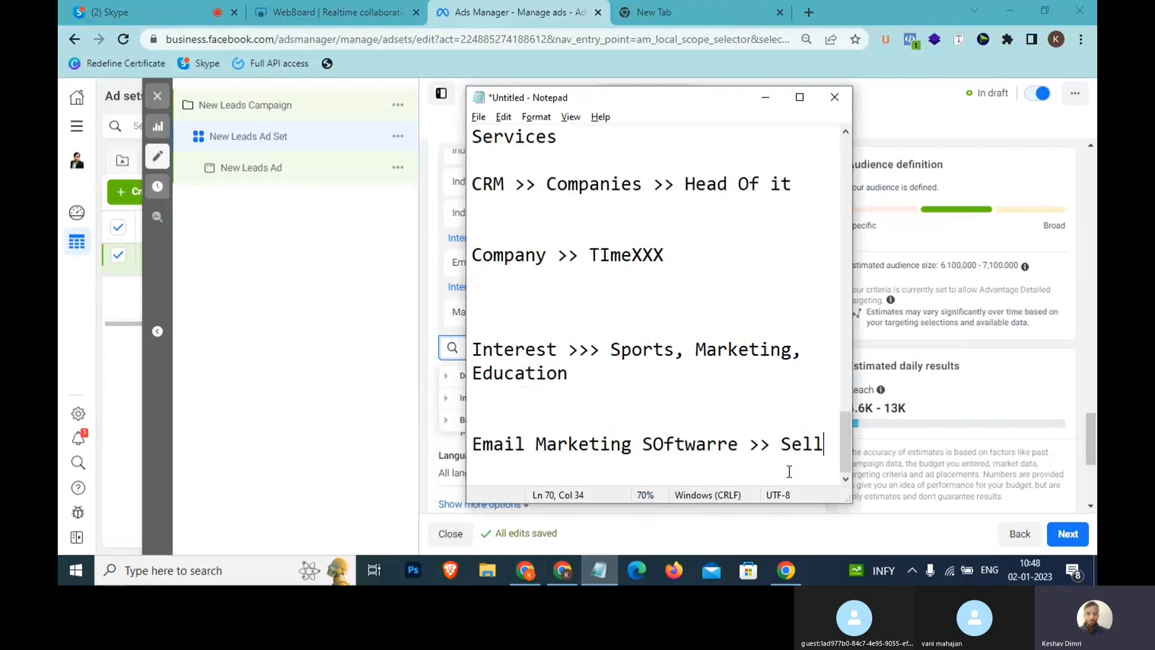
key("Return")
key("Return")
key("Return")
type("Kesha")
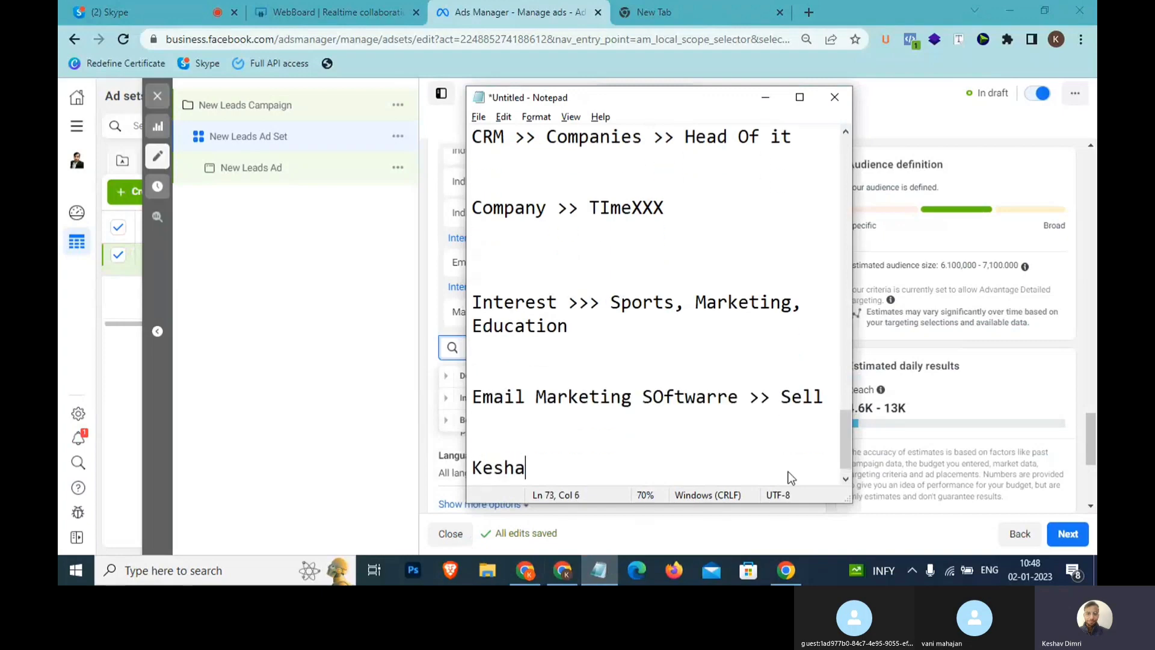
type("v >> Fb Profi")
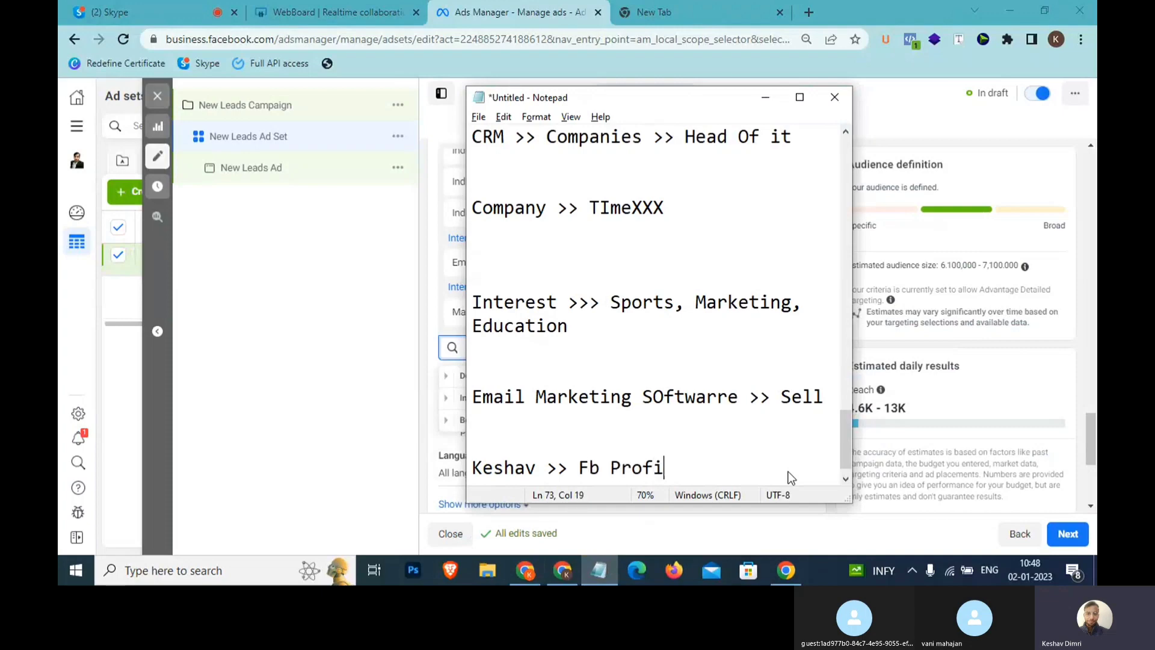
type("le >> EMploye")
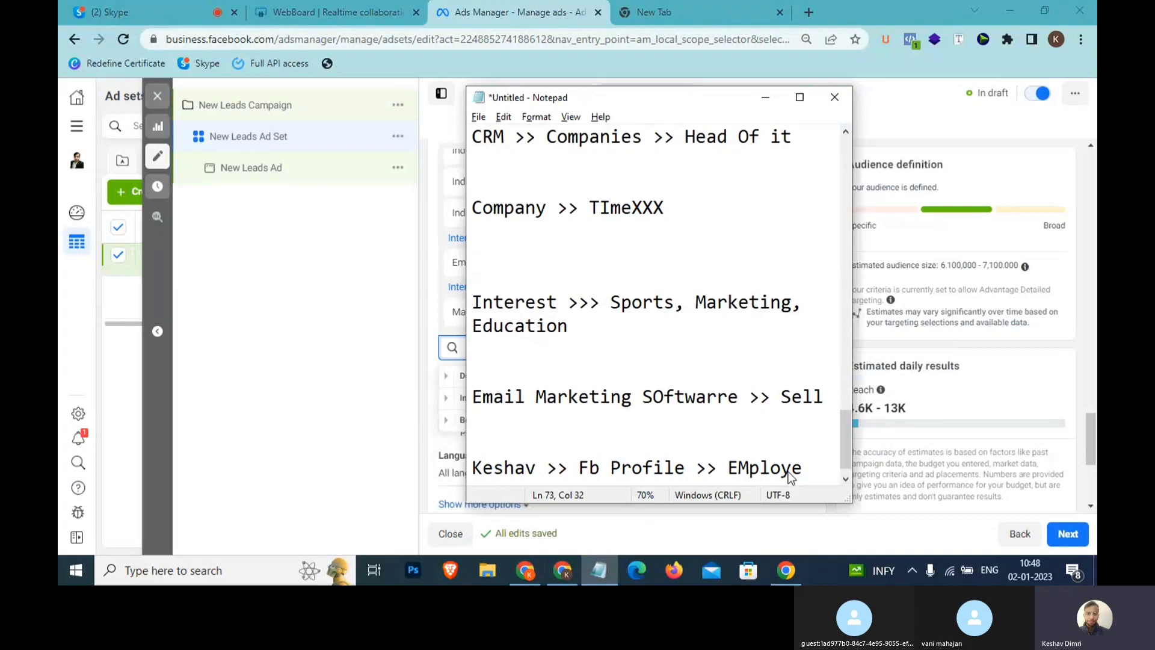
type("ment , relay")
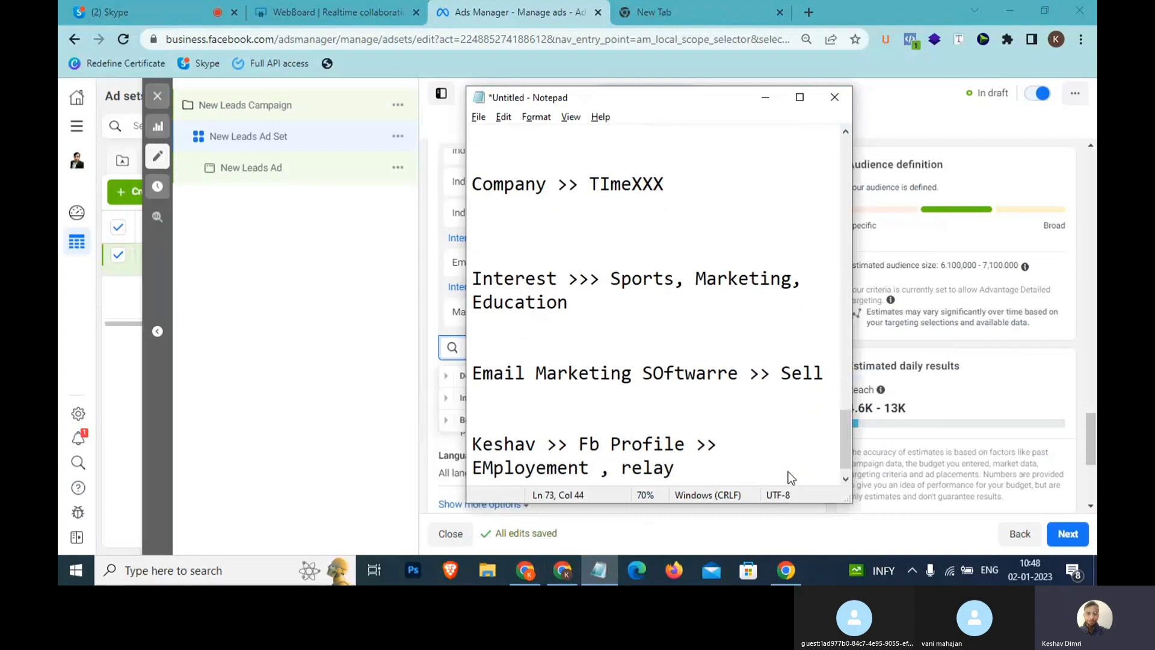
key("BackSpace")
type("tion , education")
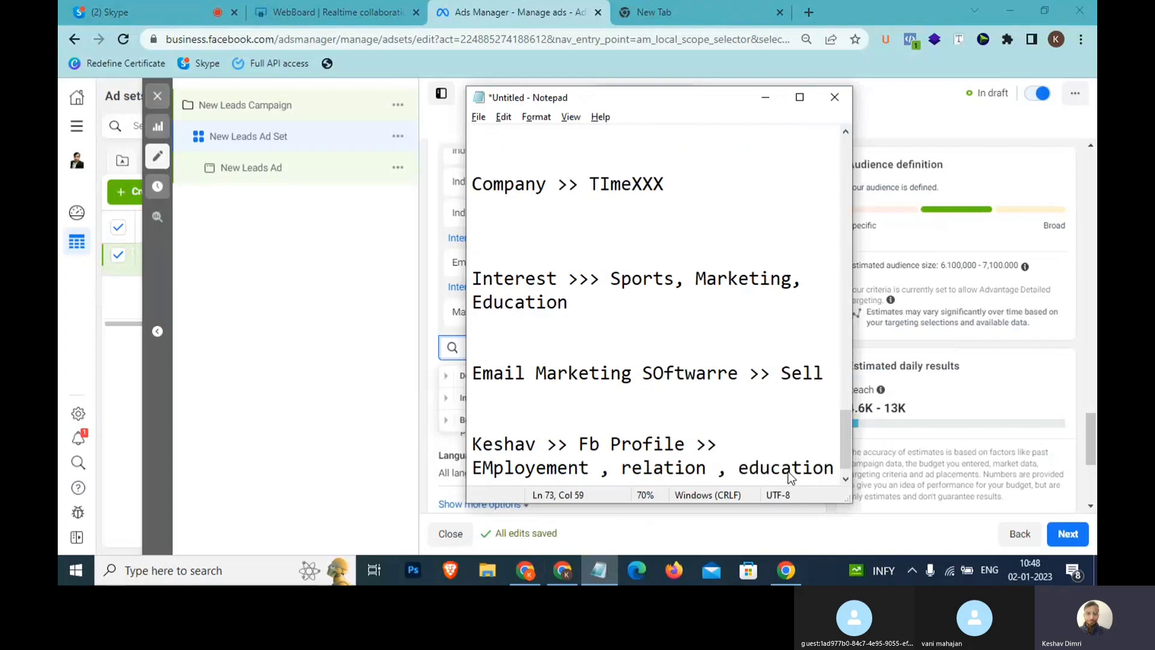
type(",")
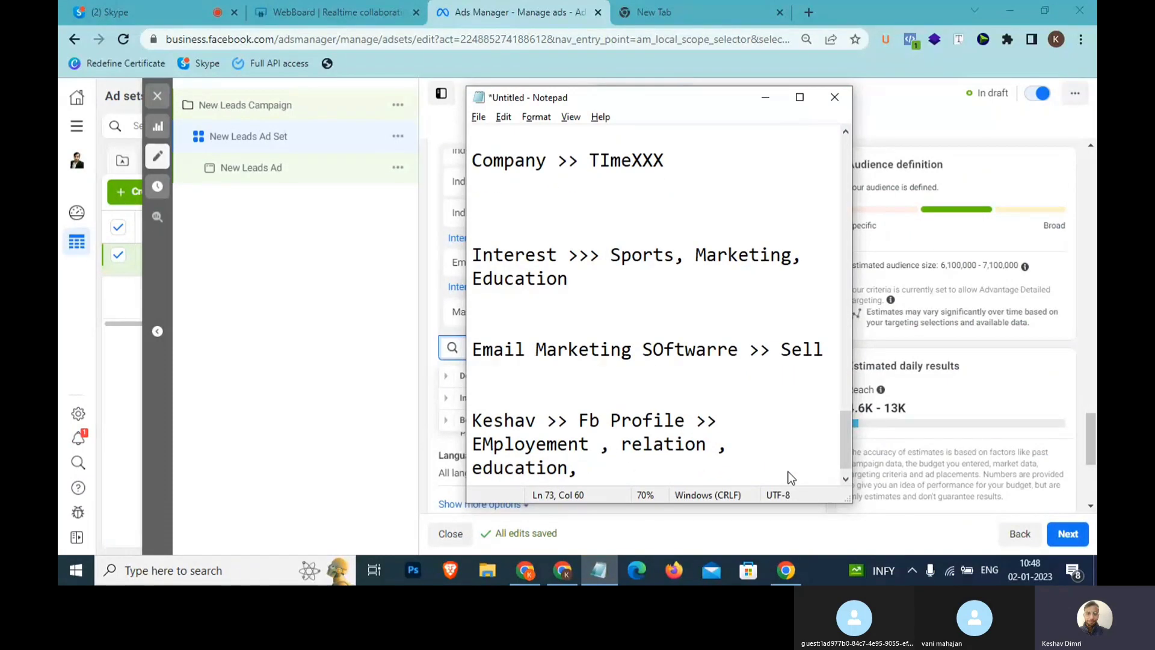
- Add the line "Ads, Page, Groups = Interest" below the Fb Profile note and start another line with "beha"
key("Return")
key("Return")
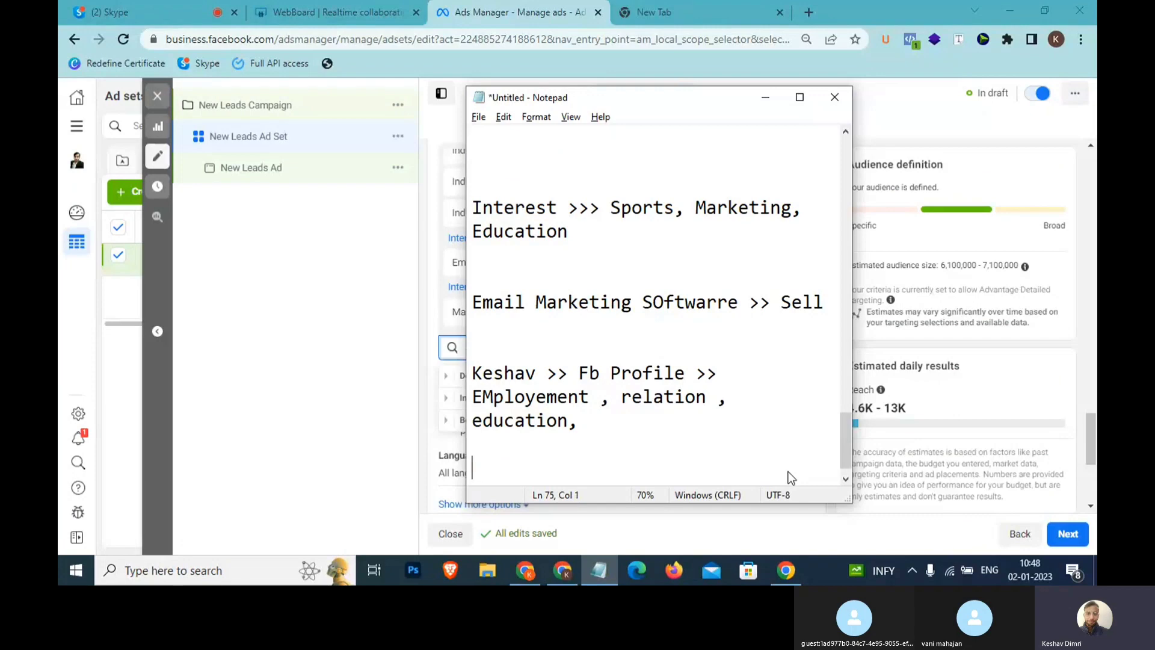
type("Ads, Page, Groups")
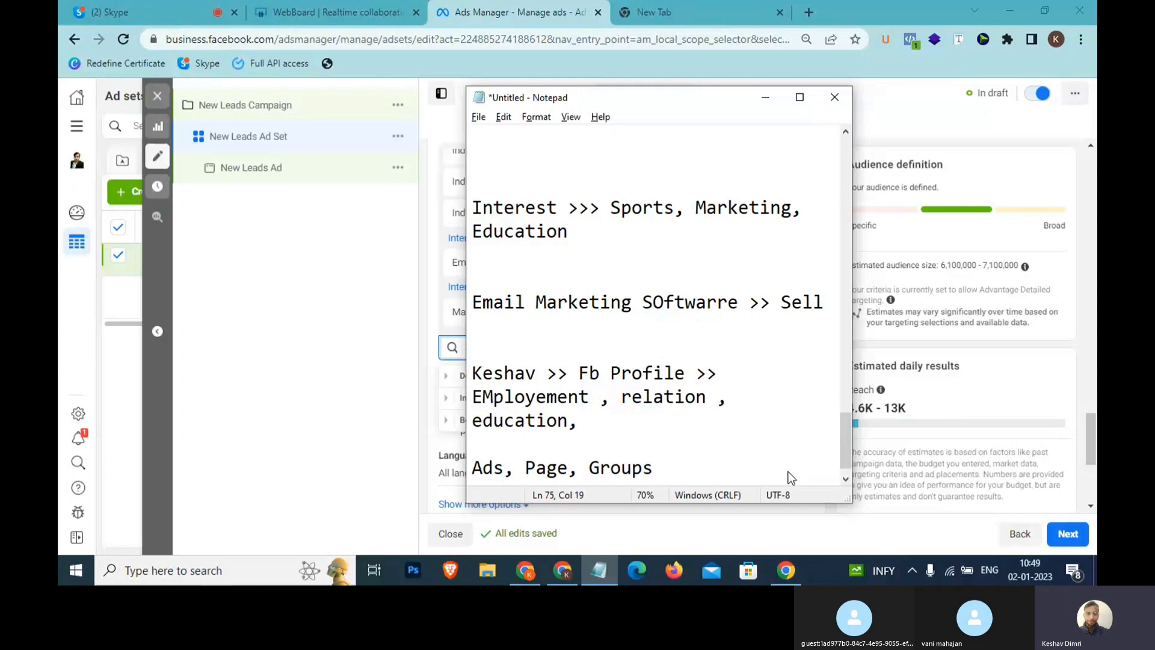
type("= Interest")
key("Return")
key("Return")
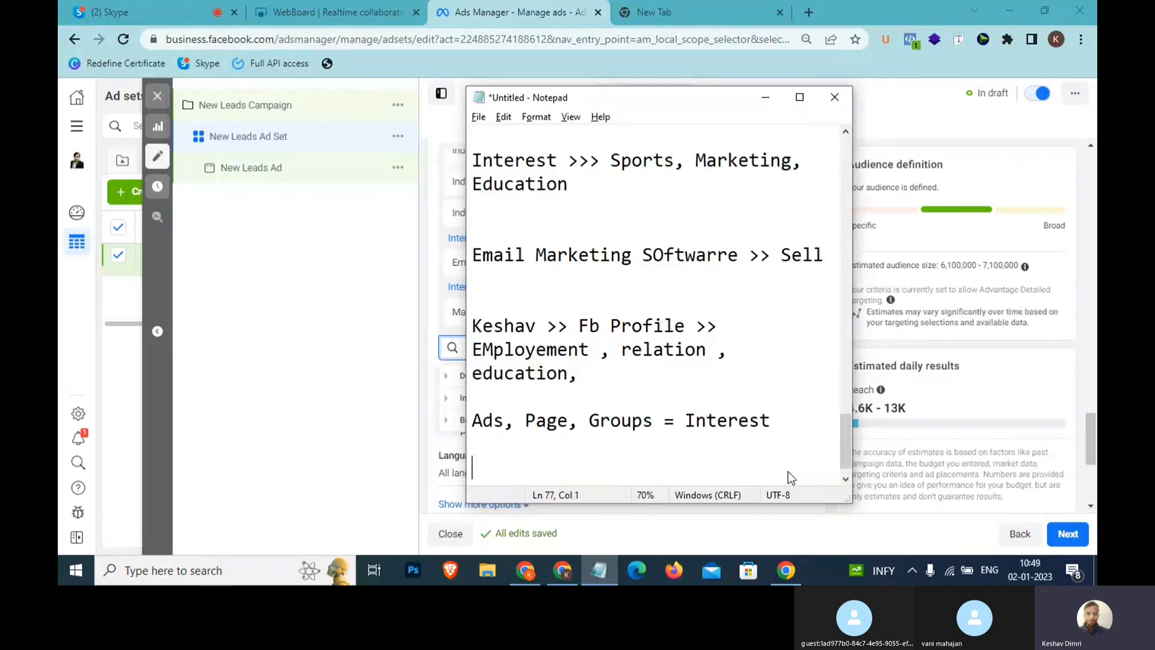
type("beha")
- Return to Ads Manager, expand Behaviors and its Anniversary group, and read the Anniversary (within 61-90 days) description
key("alt+Tab")
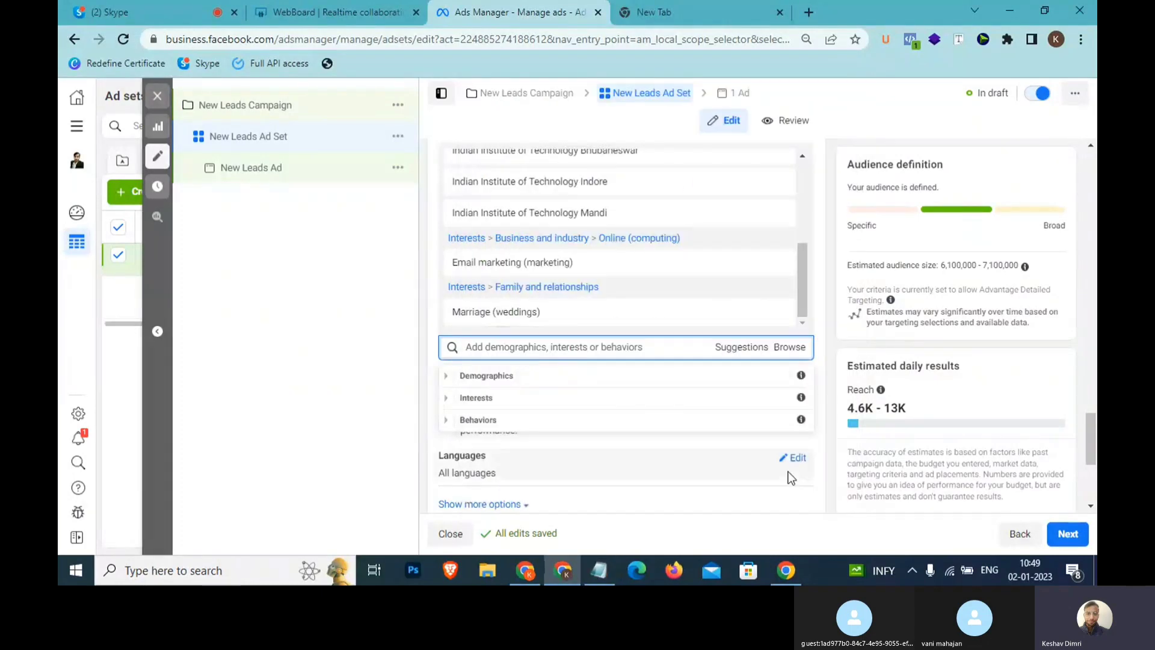
left_click(451, 423)
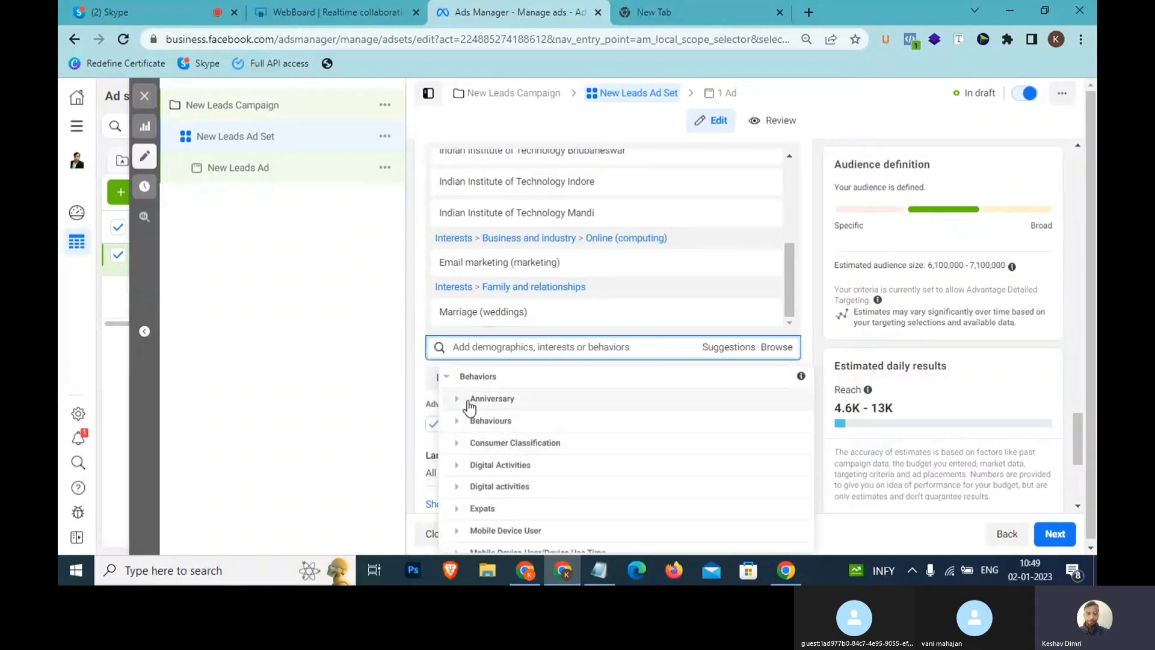
scroll(471, 407, "up", 1)
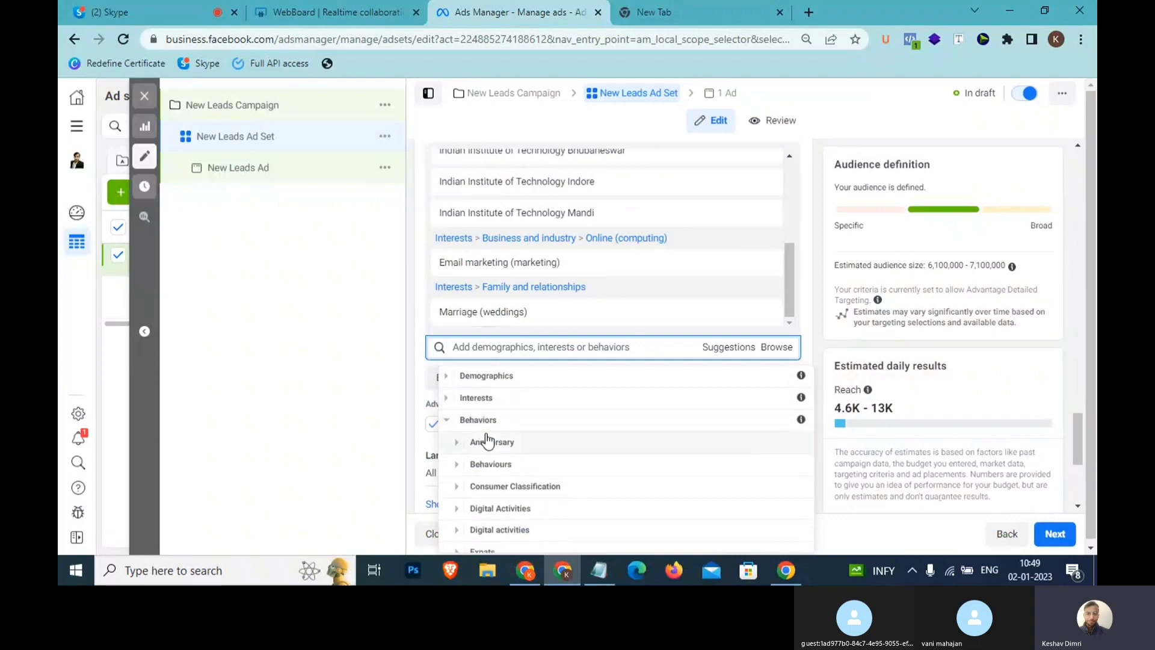
left_click(458, 448)
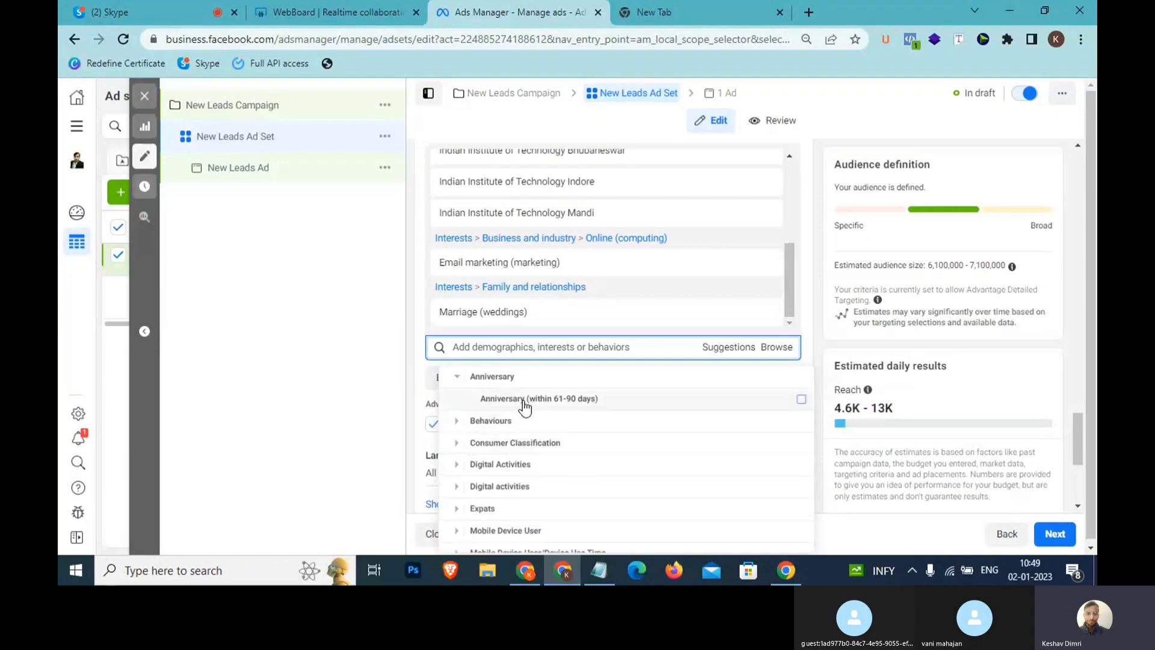
mouse_move(524, 406)
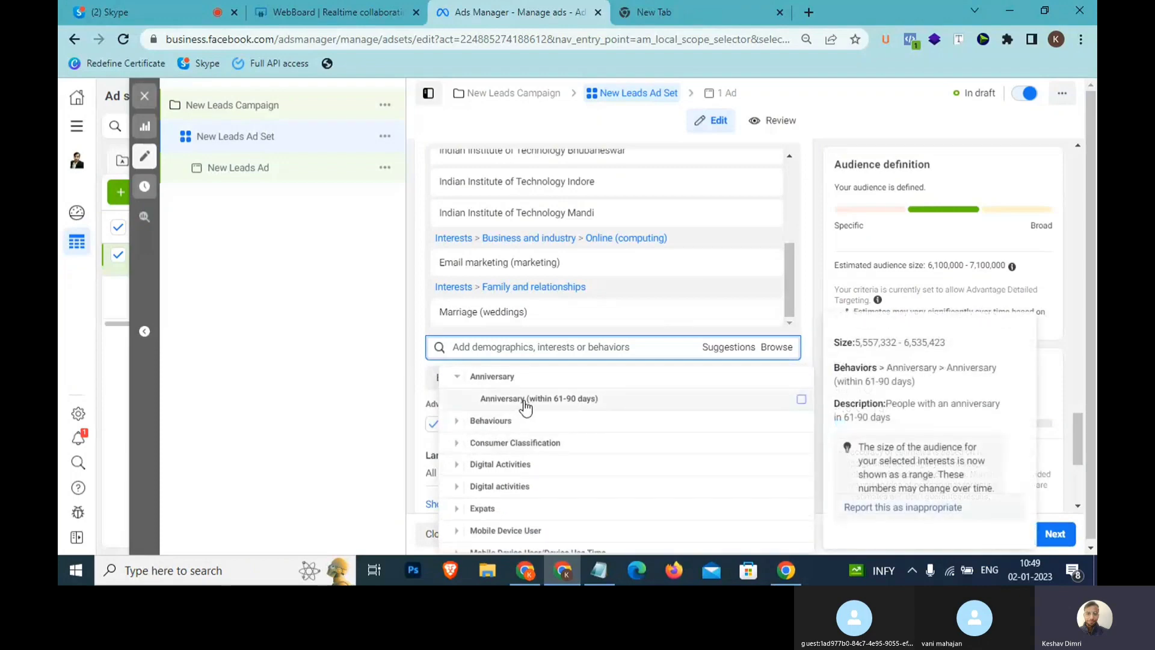
scroll(512, 427, "up", 1)
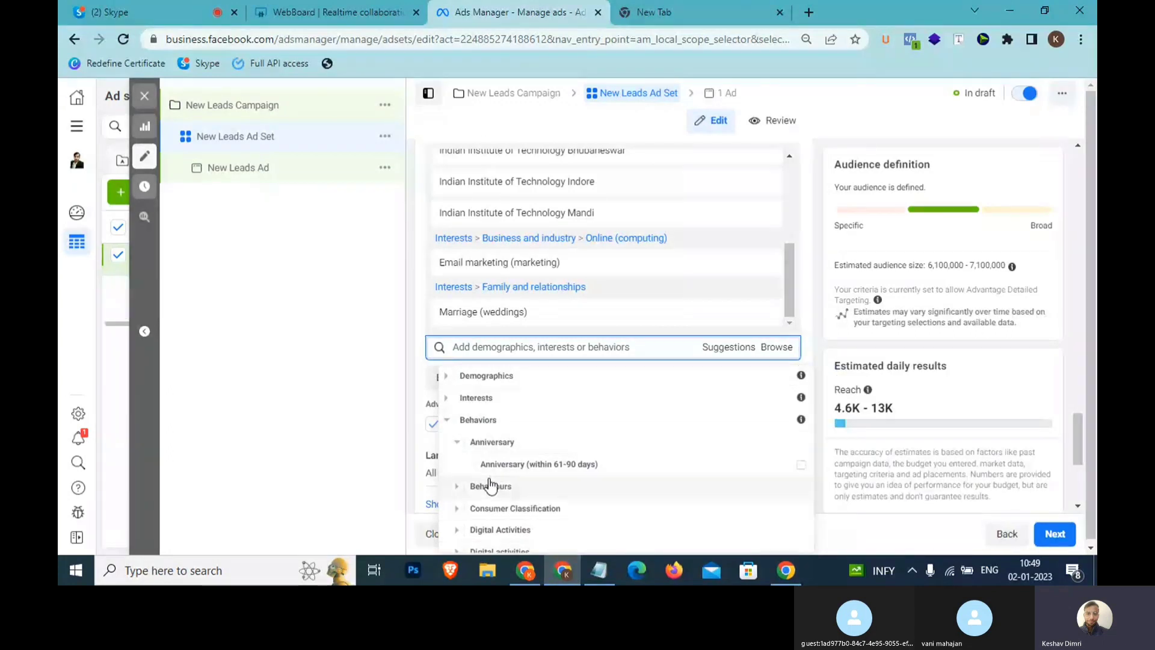
- Expand Behaviours and Purchase behaviours down to the Purchase with offer option, and switch to the Skype browser tab
left_click(461, 494)
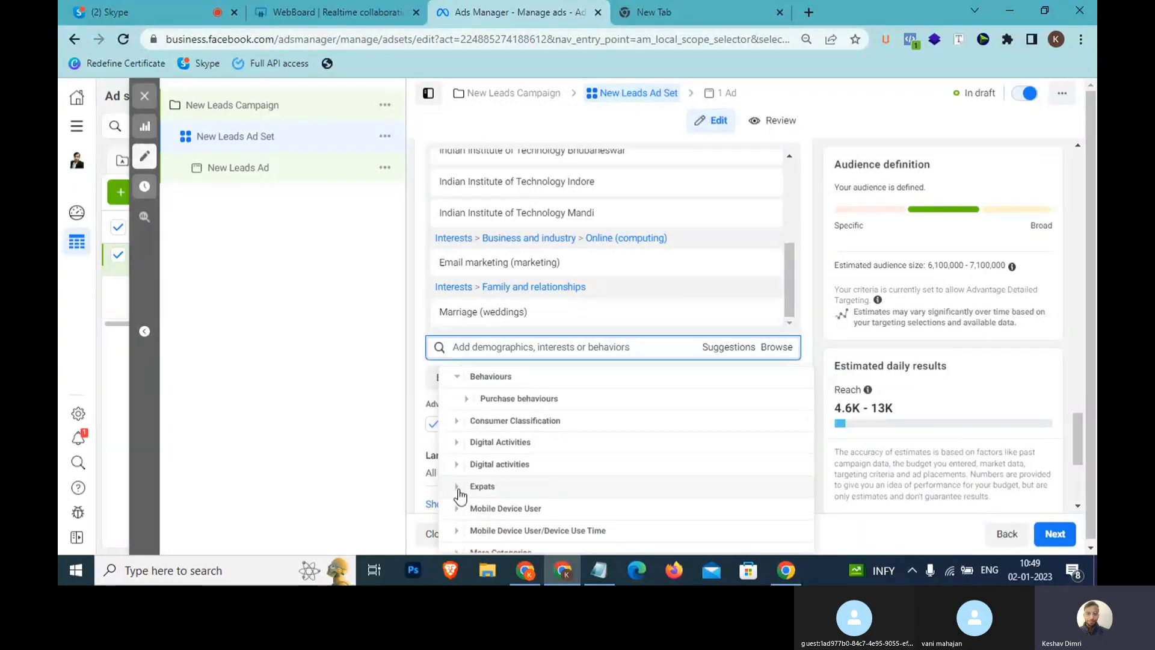
left_click(468, 401)
left_click(479, 403)
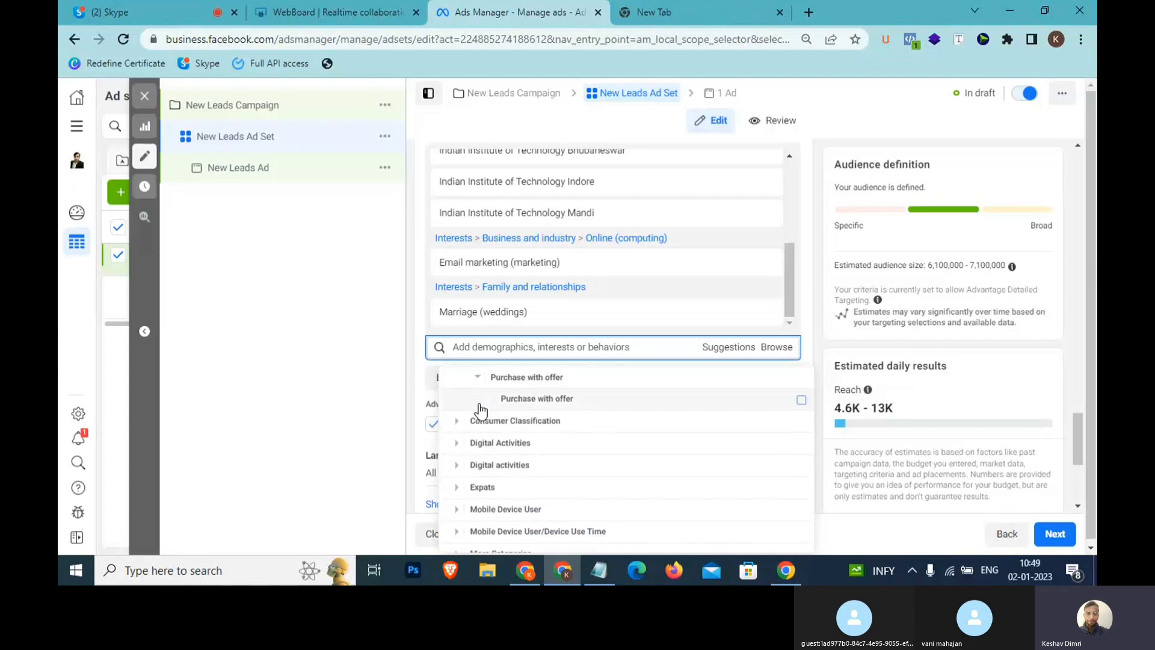
left_click_drag(597, 405, 751, 440)
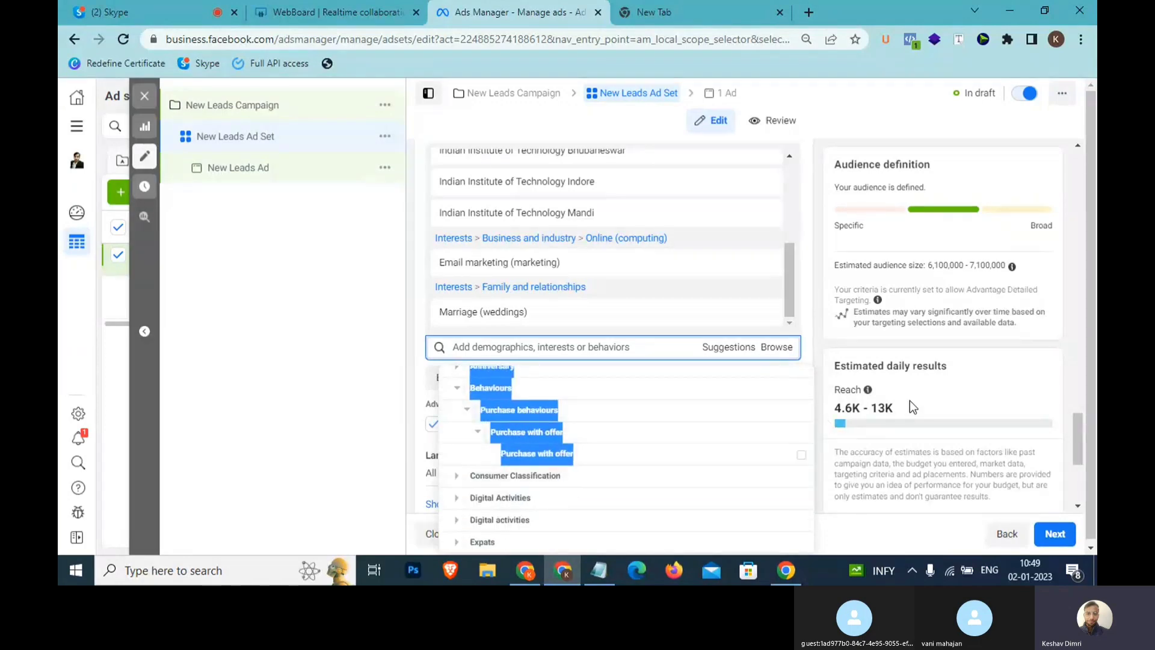
left_click(156, 12)
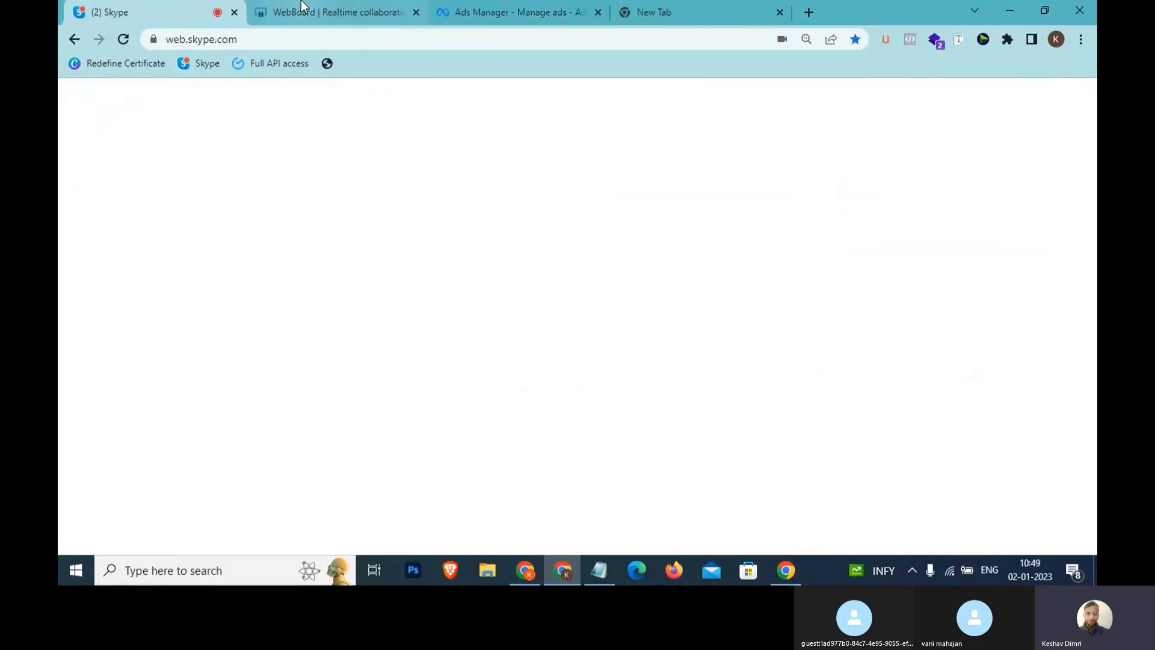
- Switch to the WebBoard tab and delete all objects on the whiteboard page
left_click(300, 9)
left_click(81, 217)
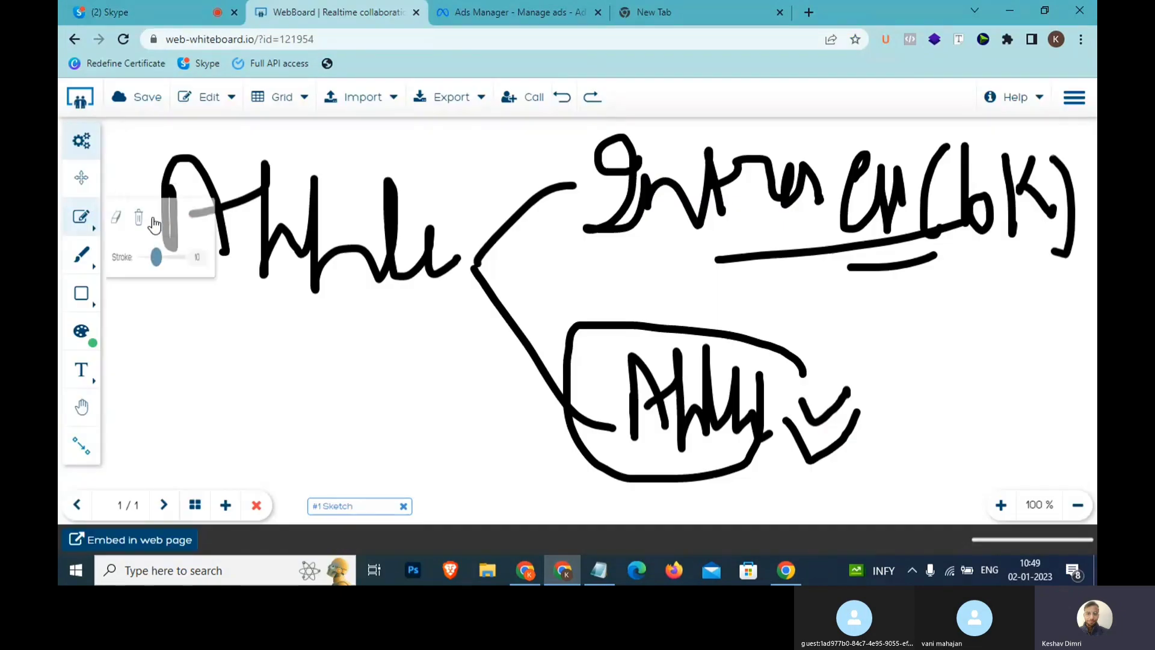
left_click(162, 218)
left_click(515, 356)
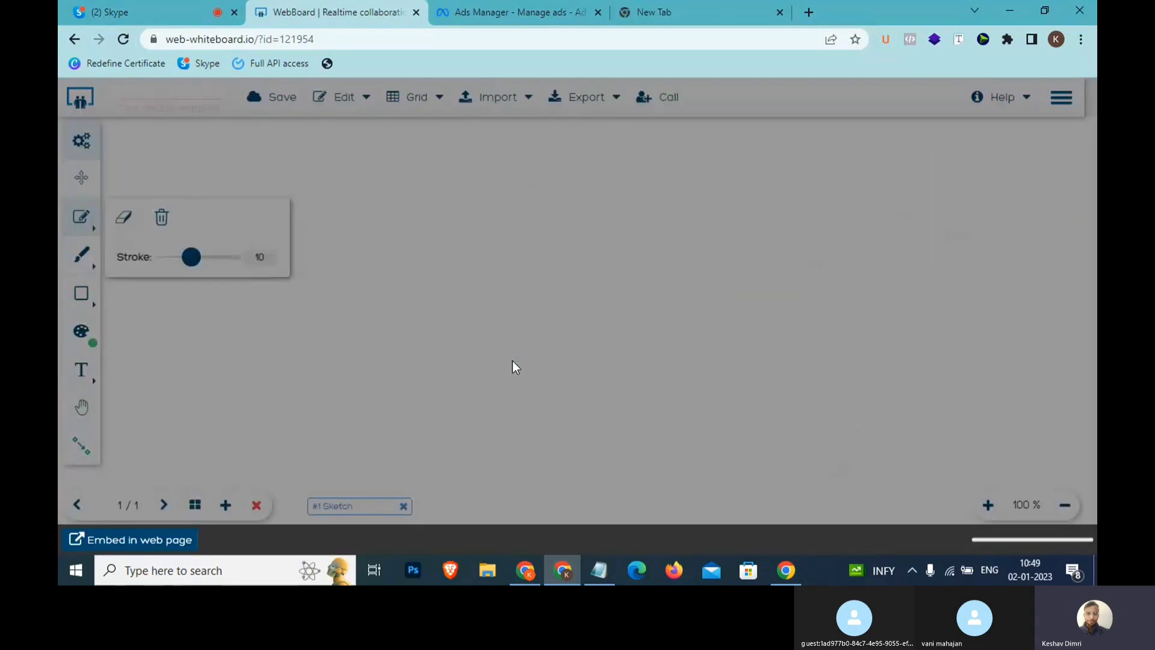
- Handwrite "Ecom → Pixel" across the upper part of the whiteboard with the brush and draw a frame around it
left_click(81, 254)
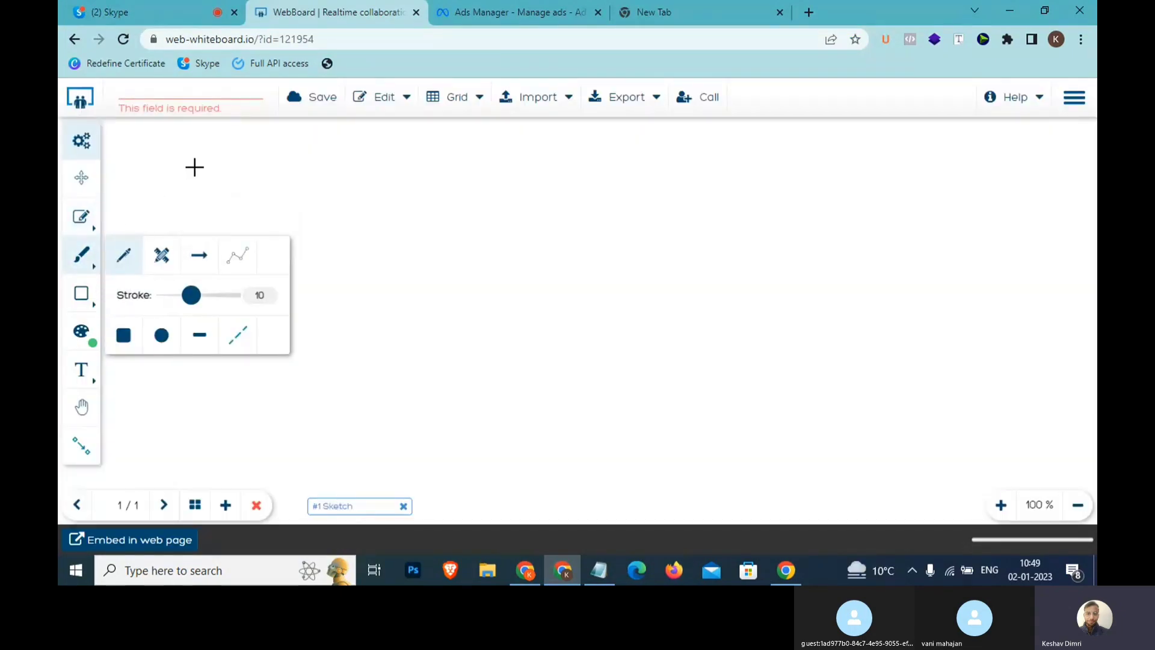
mouse_move(199, 167)
left_mouse_down()
mouse_move(160, 245)
mouse_move(214, 244)
left_mouse_up()
mouse_move(236, 191)
left_mouse_down()
mouse_move(305, 219)
mouse_move(338, 250)
mouse_move(397, 244)
left_mouse_up()
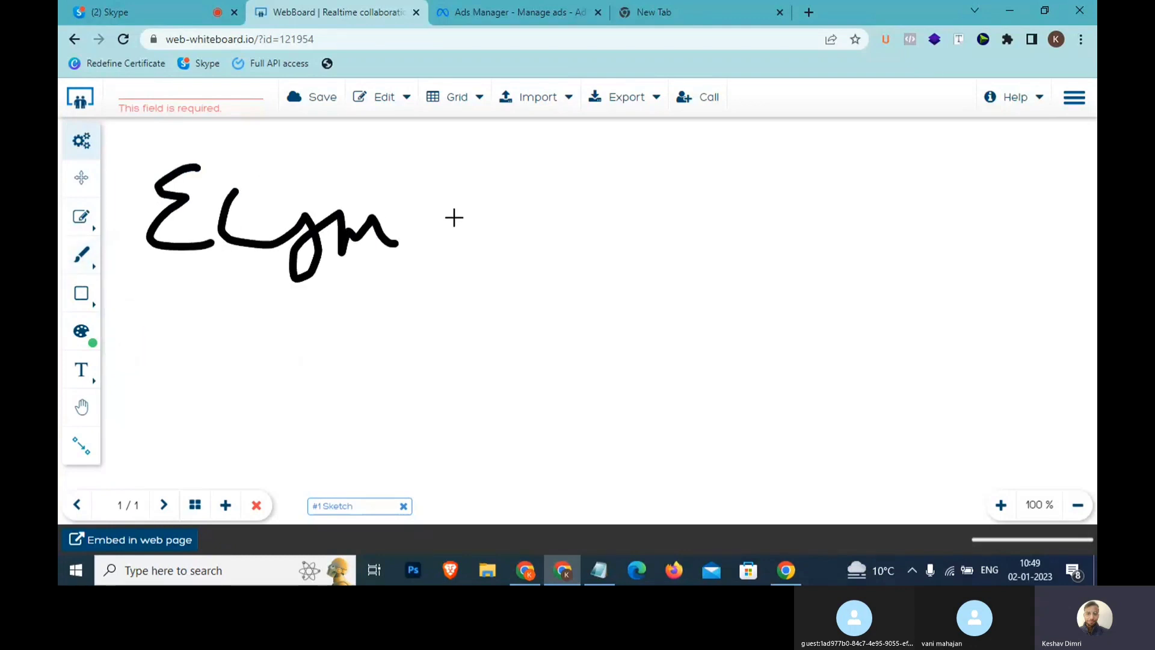
mouse_move(450, 217)
left_mouse_down()
mouse_move(546, 239)
mouse_move(533, 259)
left_mouse_up()
mouse_move(624, 263)
left_mouse_down()
mouse_move(618, 201)
mouse_move(646, 230)
left_mouse_up()
left_click_drag(743, 208, 734, 245)
left_click_drag(733, 146, 740, 153)
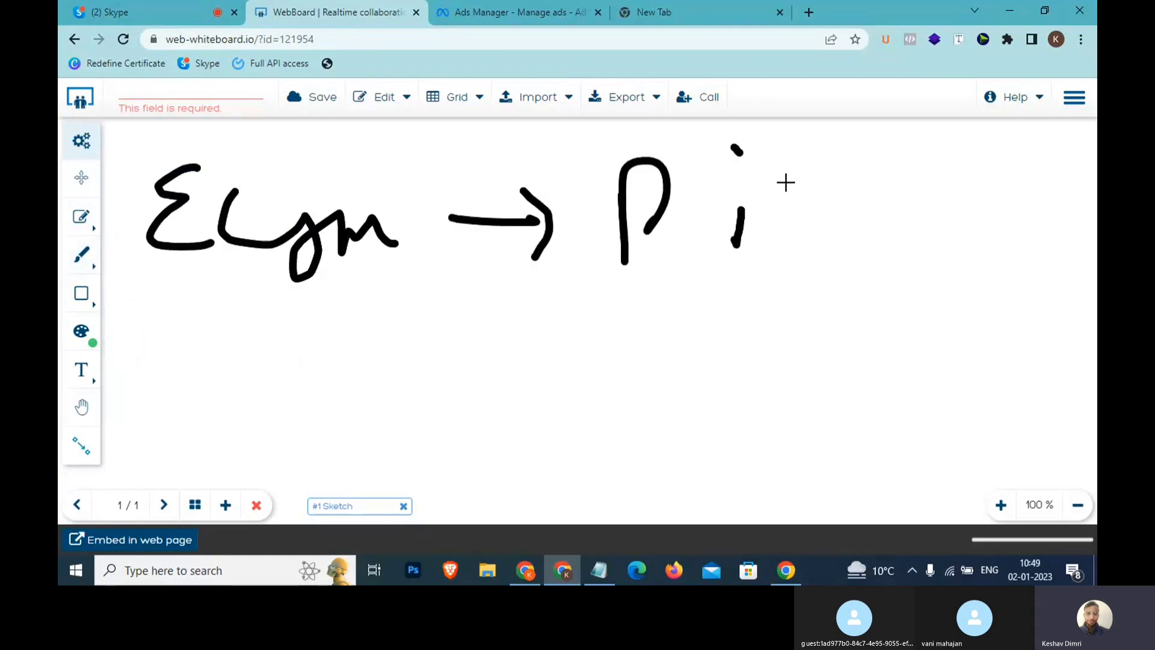
left_click_drag(787, 186, 823, 243)
left_click_drag(817, 187, 800, 253)
mouse_move(848, 207)
left_mouse_down()
mouse_move(843, 235)
mouse_move(895, 232)
mouse_move(914, 255)
left_mouse_up()
mouse_move(956, 162)
left_mouse_down()
mouse_move(480, 147)
mouse_move(122, 197)
mouse_move(334, 320)
mouse_move(916, 224)
mouse_move(916, 162)
left_mouse_up()
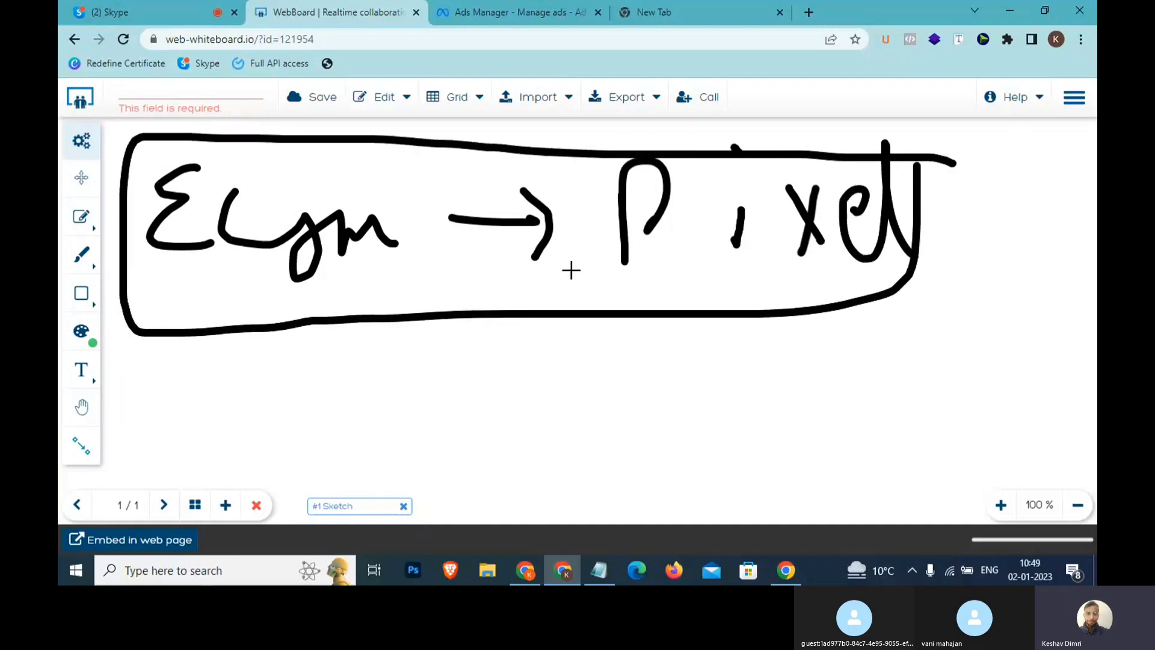
- Sketch a circled "W" with a curved arrow to a circled "Fb" below the framed text, and add two check marks beside it
mouse_move(277, 397)
left_mouse_down()
mouse_move(297, 441)
mouse_move(334, 416)
mouse_move(234, 451)
mouse_move(381, 407)
mouse_move(600, 377)
mouse_move(606, 397)
left_mouse_up()
left_click_drag(595, 367, 640, 429)
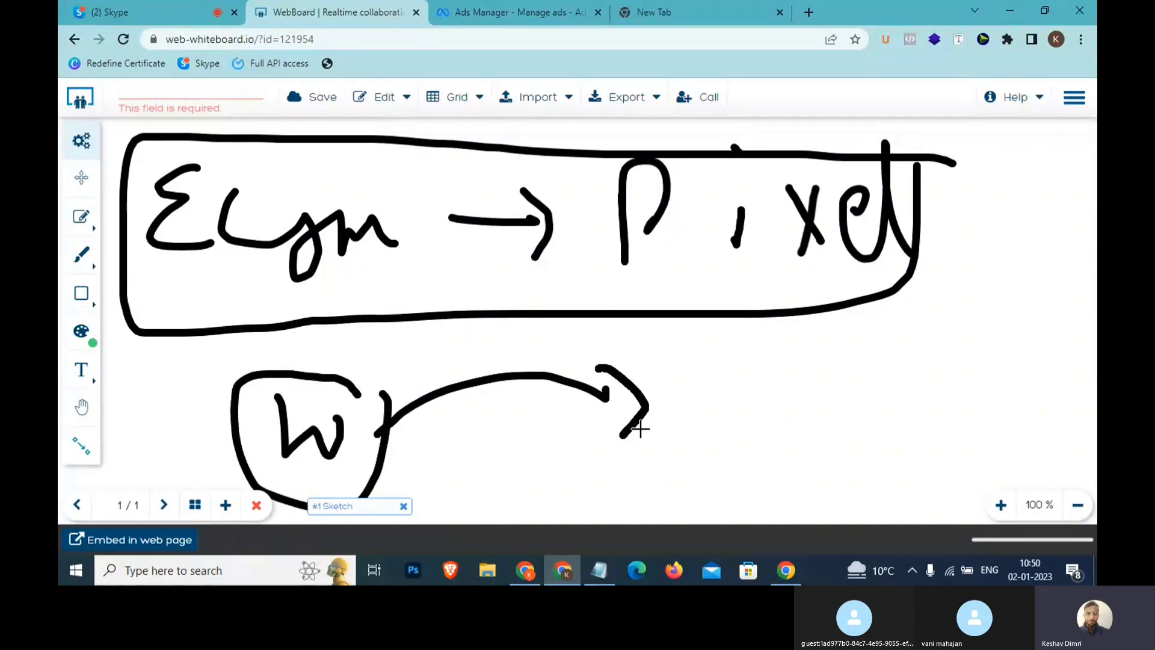
mouse_move(685, 388)
left_mouse_down()
mouse_move(675, 473)
mouse_move(701, 424)
left_mouse_up()
mouse_move(699, 382)
left_mouse_down()
mouse_move(735, 459)
mouse_move(710, 468)
left_mouse_up()
mouse_move(753, 412)
left_mouse_down()
mouse_move(678, 354)
mouse_move(709, 515)
mouse_move(790, 431)
mouse_move(868, 391)
mouse_move(916, 341)
left_mouse_up()
left_click_drag(823, 427, 879, 456)
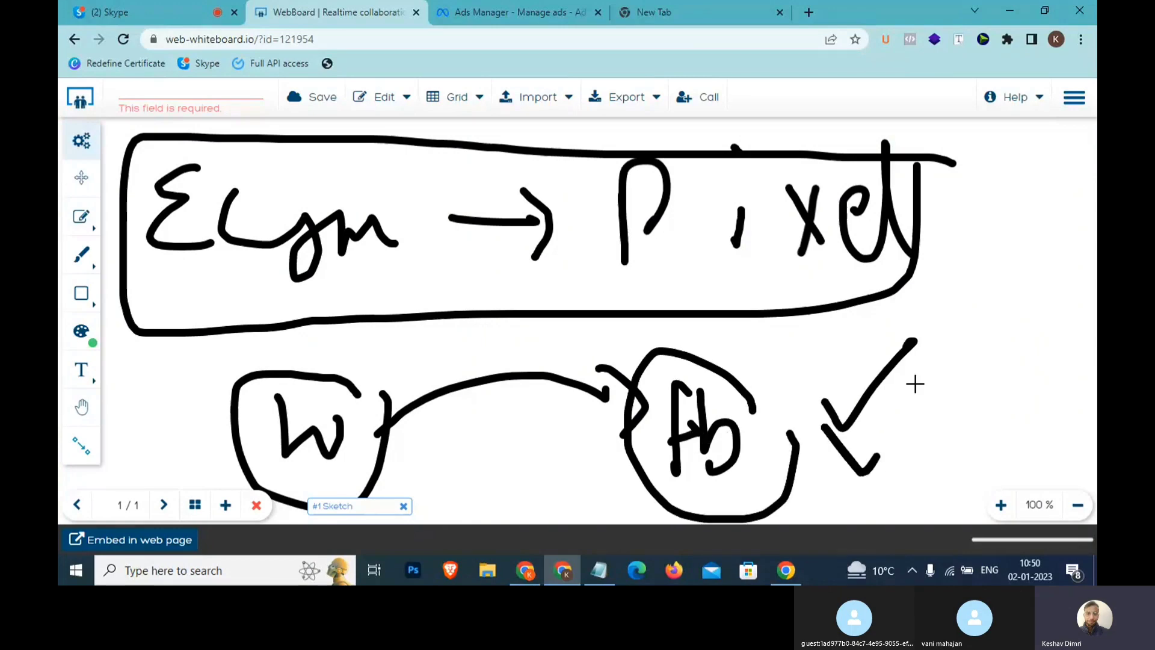
left_click_drag(915, 384, 923, 375)
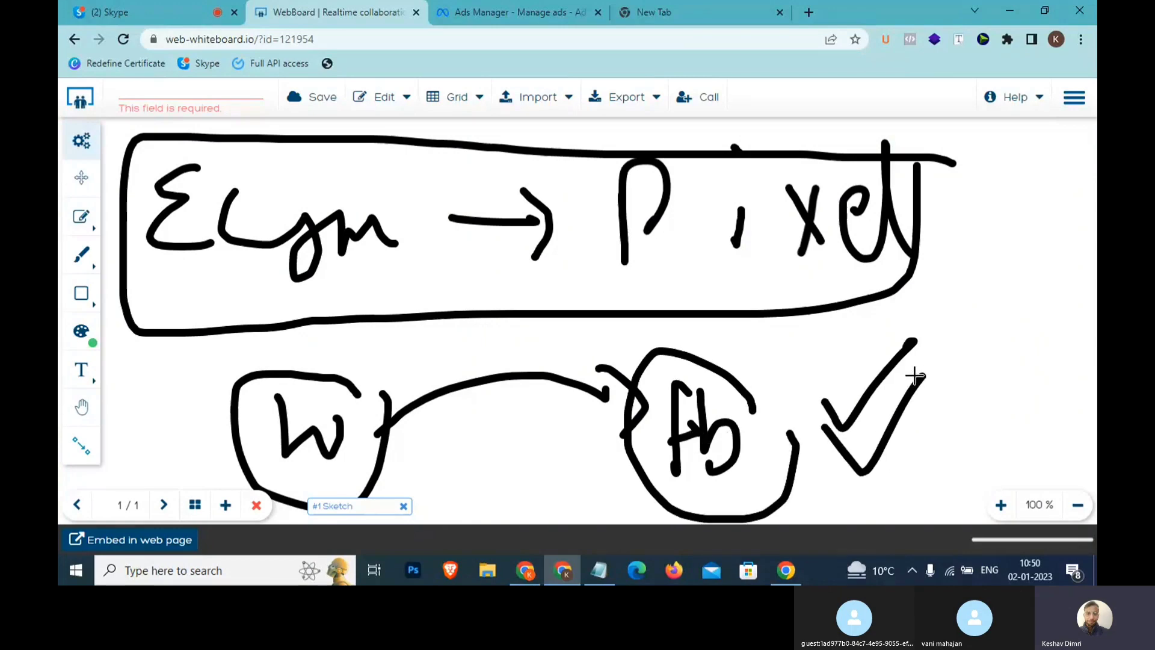
- Clear the Ecom and Pixel sketch from the whiteboard page
left_click(81, 216)
left_click(160, 217)
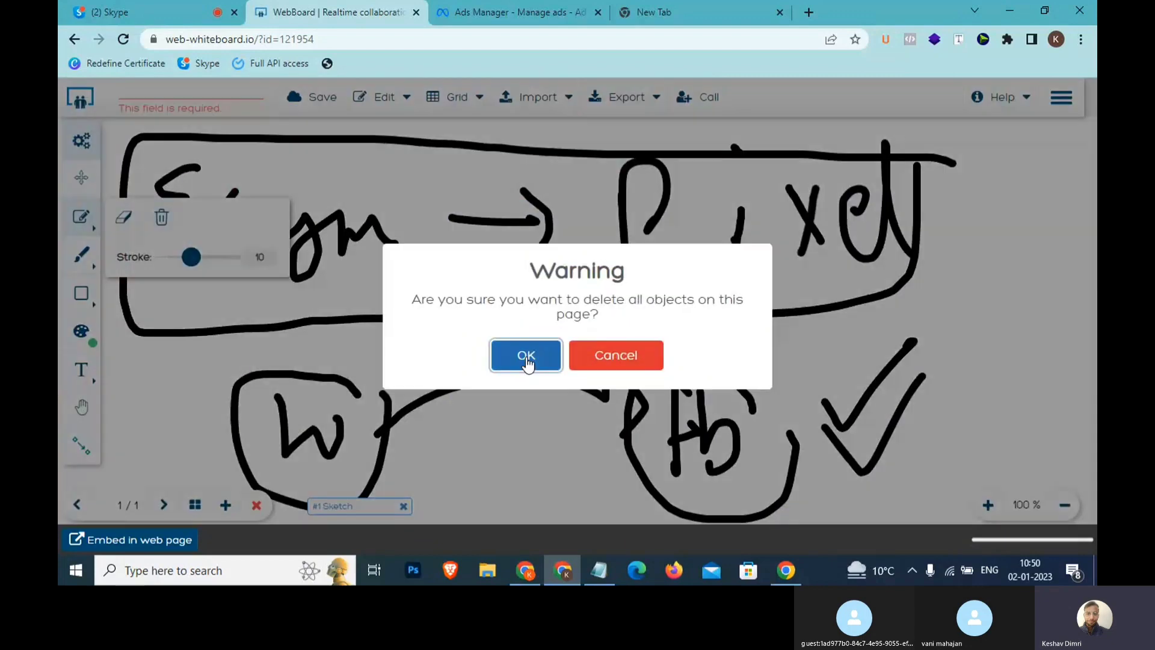
left_click(534, 352)
- Handwrite "Ad → Watch (offer) ⇒ 30%" across the upper part of the empty whiteboard
left_click(82, 255)
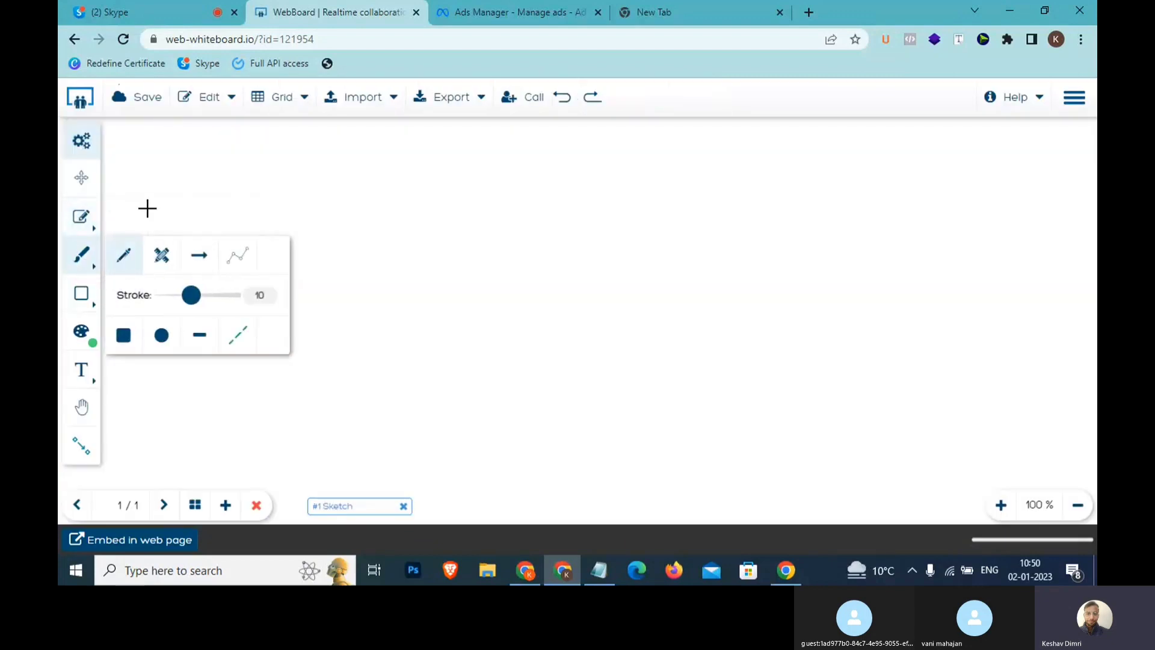
mouse_move(146, 206)
left_mouse_down()
mouse_move(147, 275)
mouse_move(174, 203)
mouse_move(182, 271)
mouse_move(247, 261)
left_mouse_up()
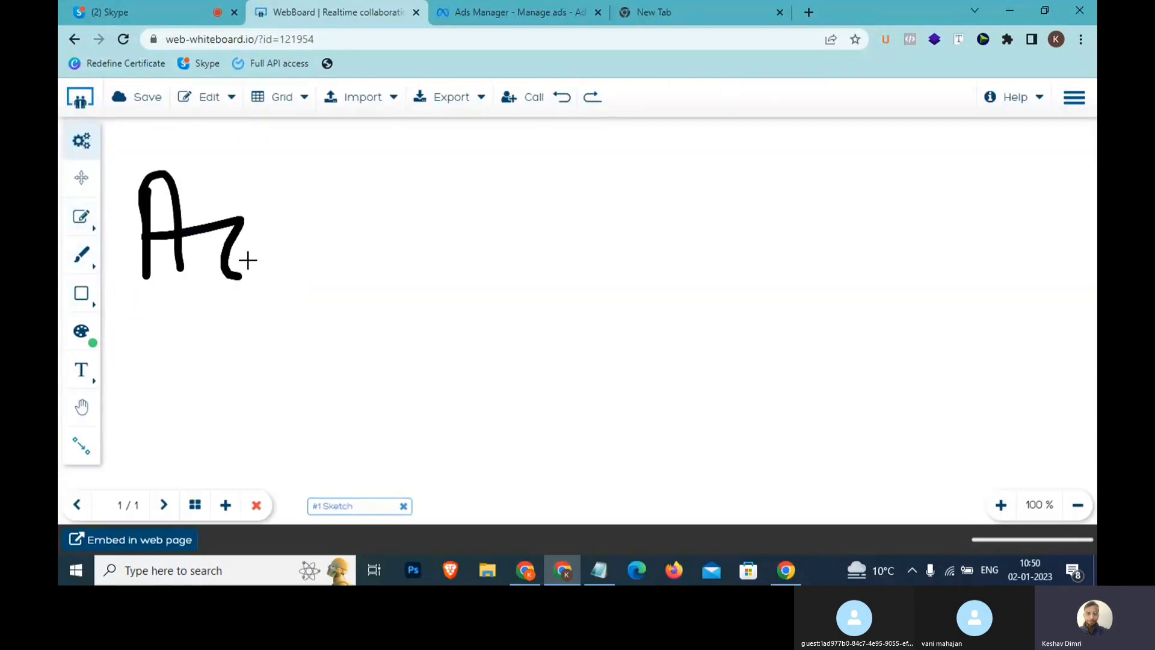
mouse_move(250, 170)
left_mouse_down()
mouse_move(258, 263)
mouse_move(363, 233)
mouse_move(359, 288)
left_mouse_up()
mouse_move(399, 212)
left_mouse_down()
mouse_move(459, 206)
mouse_move(484, 265)
mouse_move(514, 273)
left_mouse_up()
mouse_move(529, 209)
left_mouse_down()
mouse_move(544, 279)
mouse_move(579, 237)
mouse_move(613, 260)
mouse_move(678, 272)
left_mouse_up()
mouse_move(726, 176)
left_mouse_down()
mouse_move(714, 183)
mouse_move(708, 262)
mouse_move(753, 175)
mouse_move(759, 300)
left_mouse_up()
mouse_move(755, 242)
left_mouse_down()
mouse_move(879, 180)
mouse_move(933, 207)
mouse_move(961, 186)
mouse_move(992, 276)
mouse_move(1039, 216)
left_mouse_up()
left_click(1047, 195)
left_click_drag(1086, 177, 1067, 271)
left_click(1083, 248)
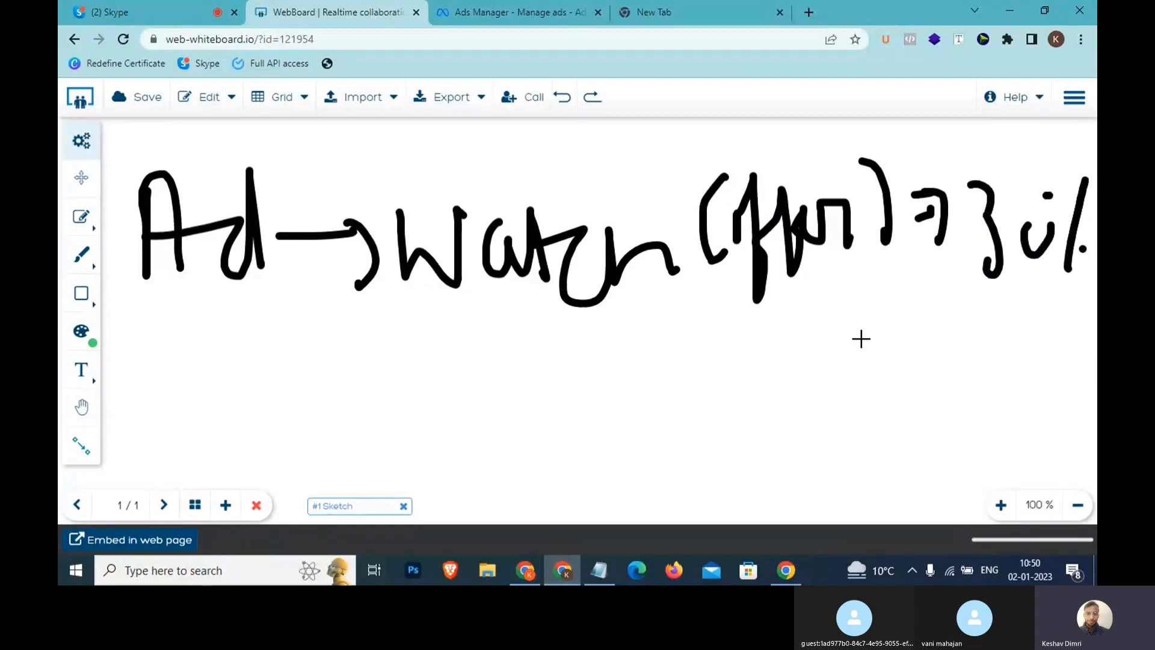
- Draw a downward arrow from "(offer)" to a handwritten "Purchase" and underline "Ad → Watch" with two strokes
left_click_drag(838, 276, 839, 382)
left_click_drag(816, 332, 866, 340)
mouse_move(733, 475)
left_mouse_down()
mouse_move(756, 381)
mouse_move(755, 462)
mouse_move(887, 467)
mouse_move(944, 452)
mouse_move(1001, 392)
mouse_move(1054, 425)
mouse_move(1087, 420)
mouse_move(1090, 468)
left_mouse_up()
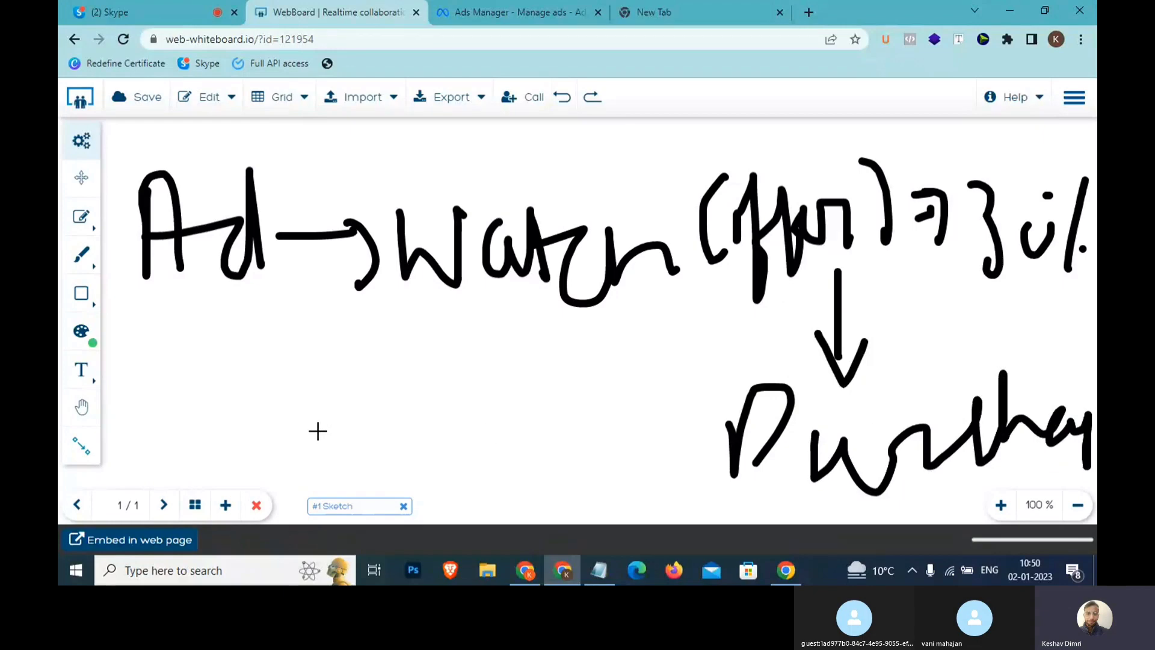
left_click_drag(257, 320, 522, 320)
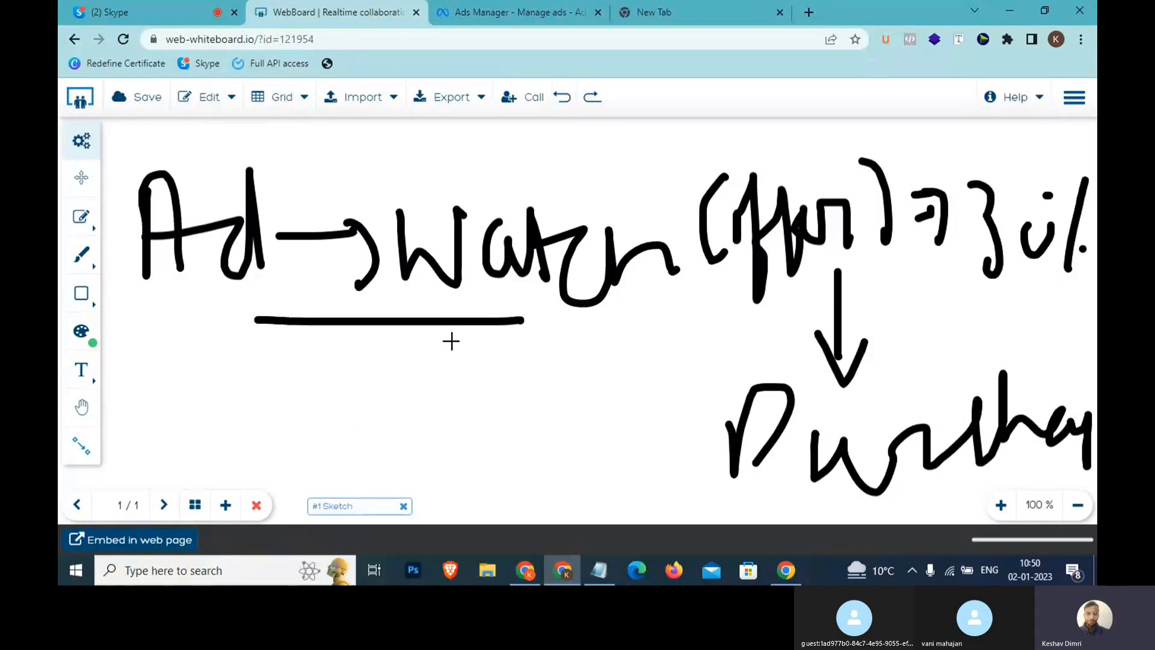
left_click_drag(450, 342, 653, 324)
- Return to Ads Manager and browse the Behaviors targeting down through Behaviours and Purchase behaviours to the Purchase with offer option
left_click(507, 7)
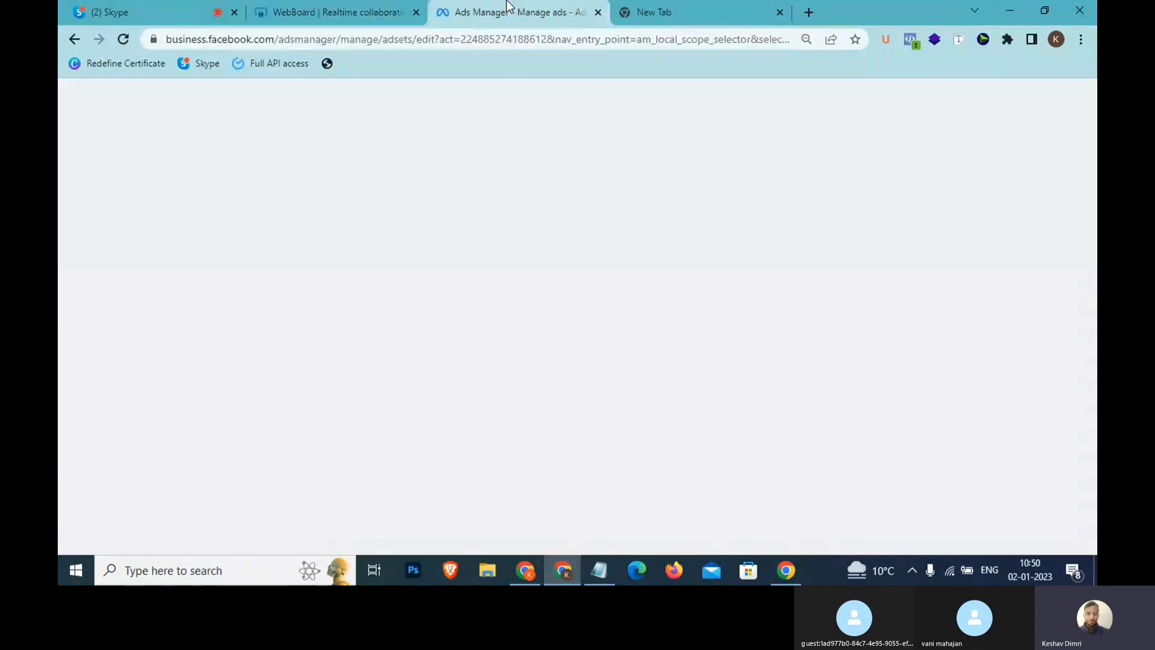
left_click(782, 351)
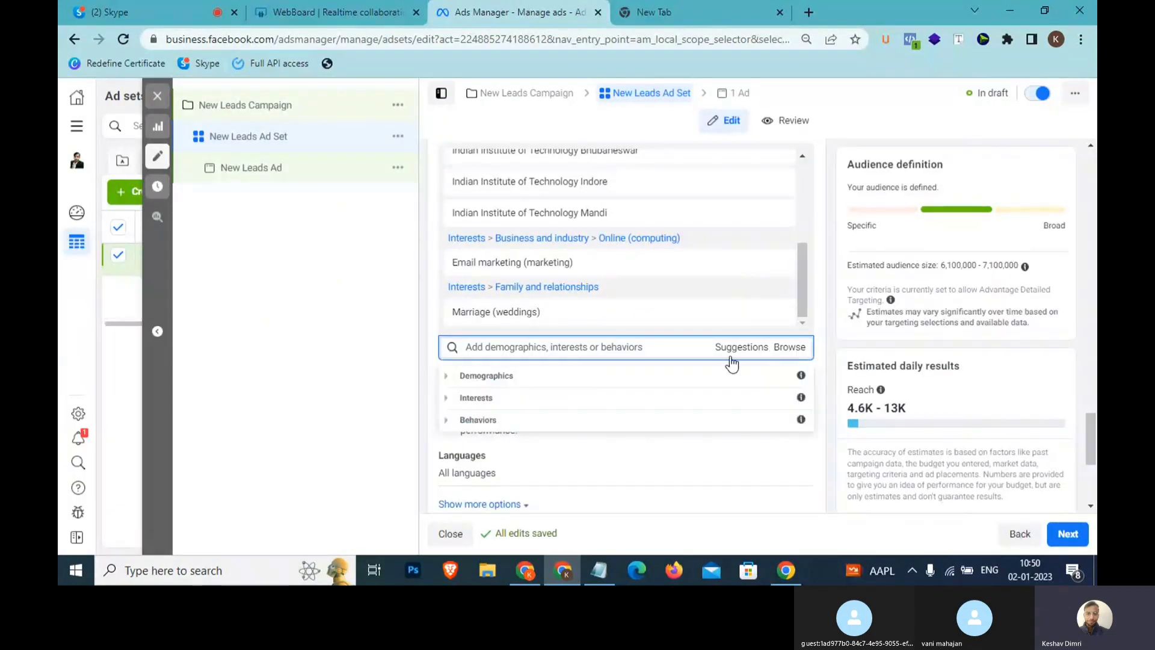
left_click(449, 424)
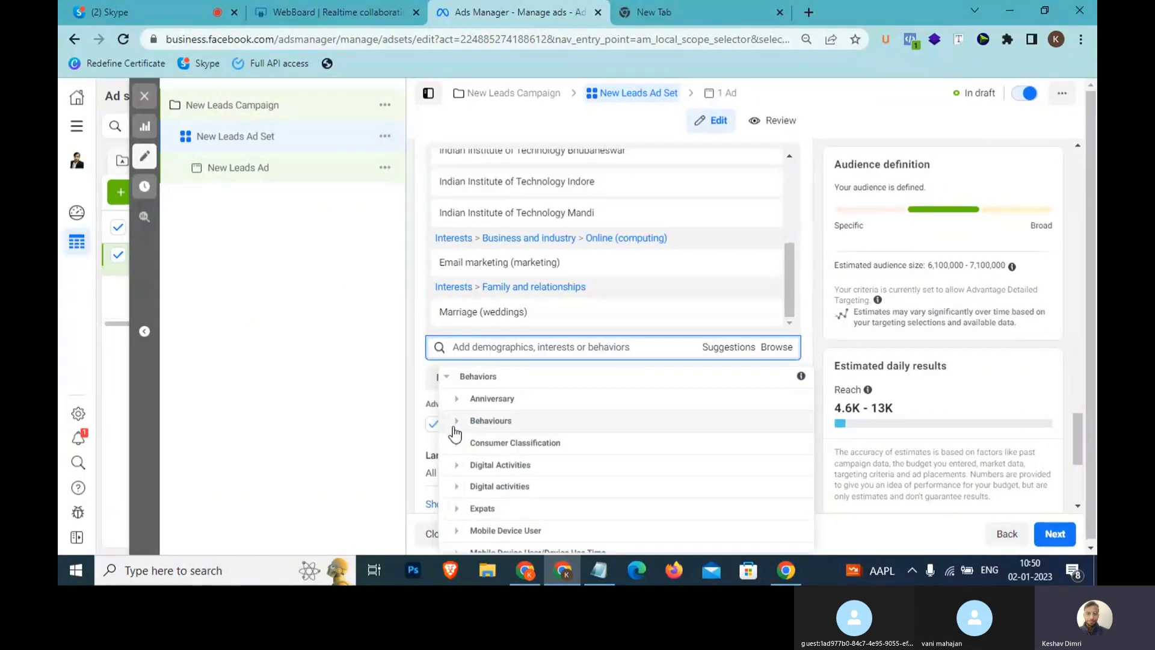
left_click(457, 444)
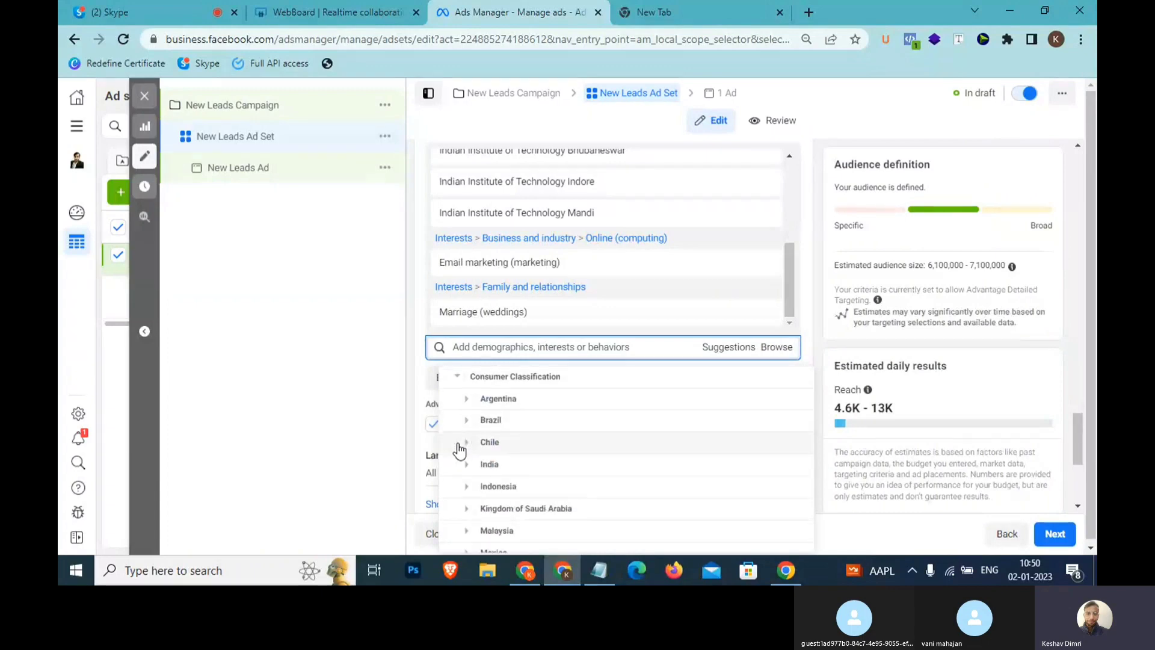
scroll(467, 449, "up", 2)
left_click(462, 431)
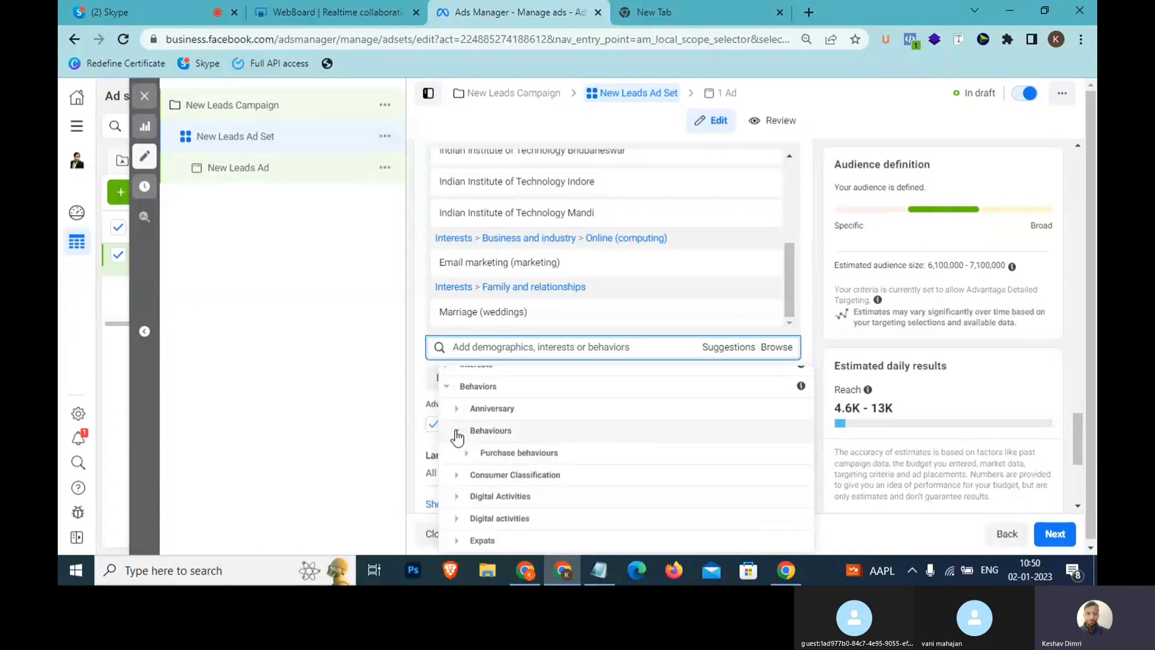
scroll(460, 438, "down", 1)
left_click(467, 400)
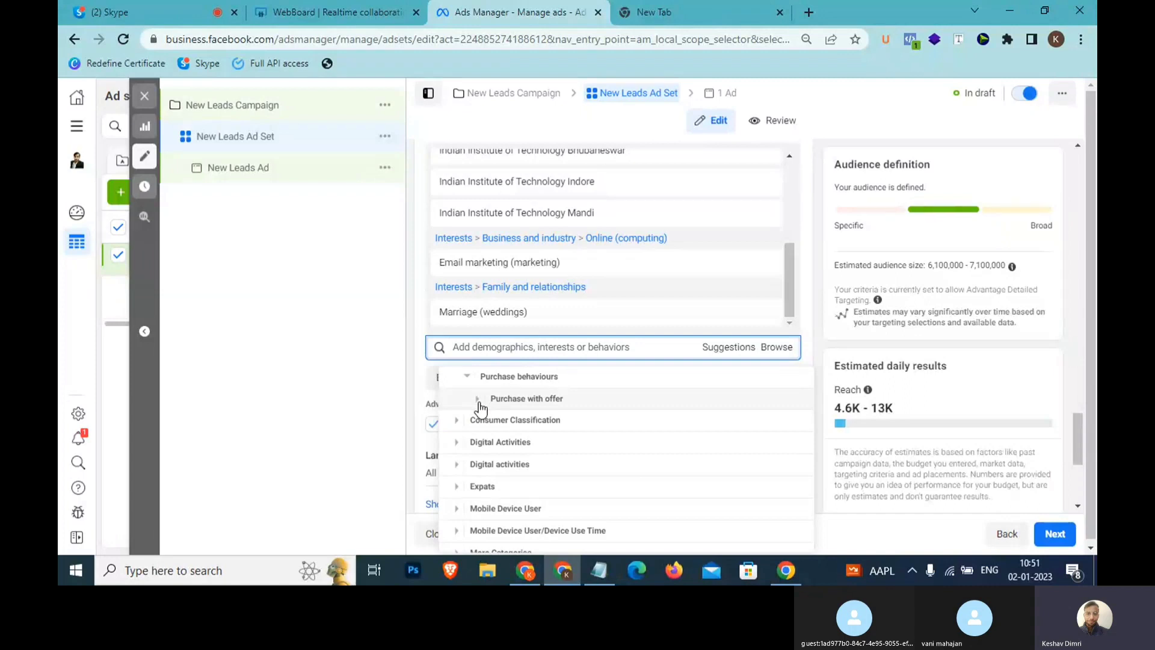
left_click(478, 400)
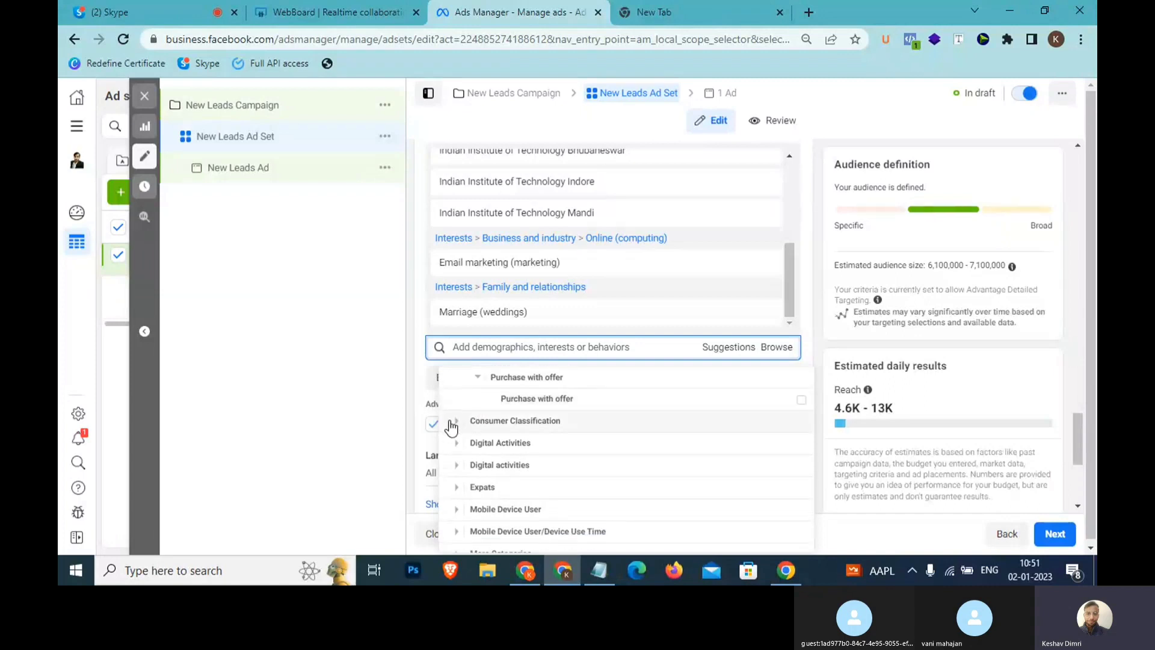
- Add "People who prefer high-value goods in India" from the Consumer Classification behaviors to the detailed targeting
left_click(452, 424)
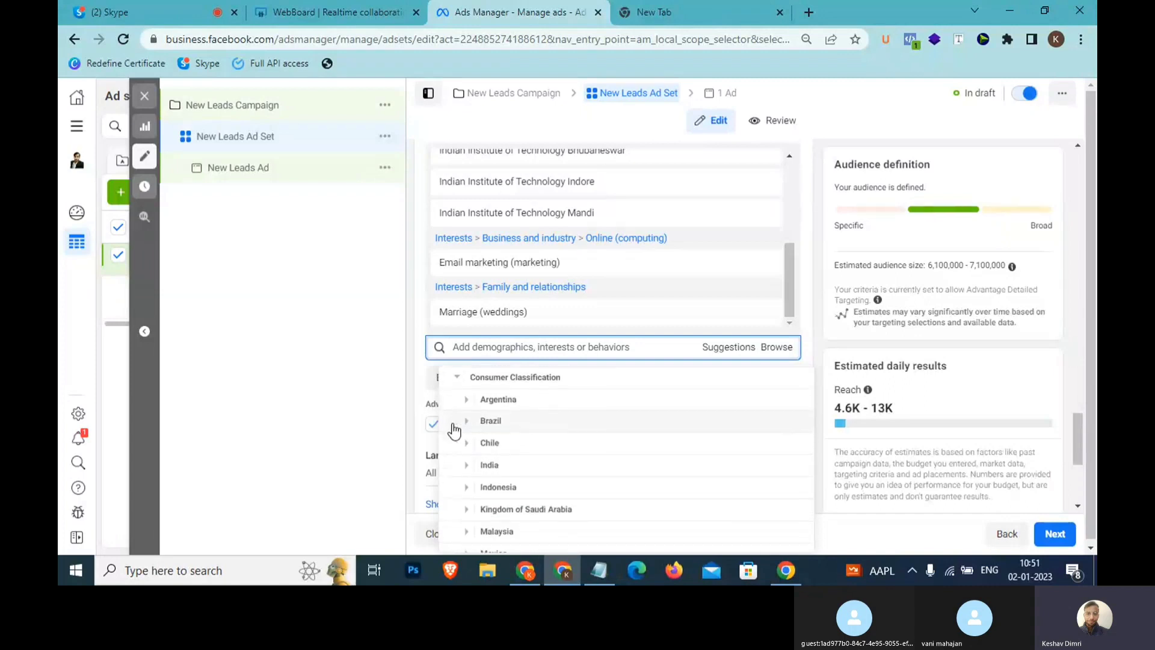
left_click(468, 469)
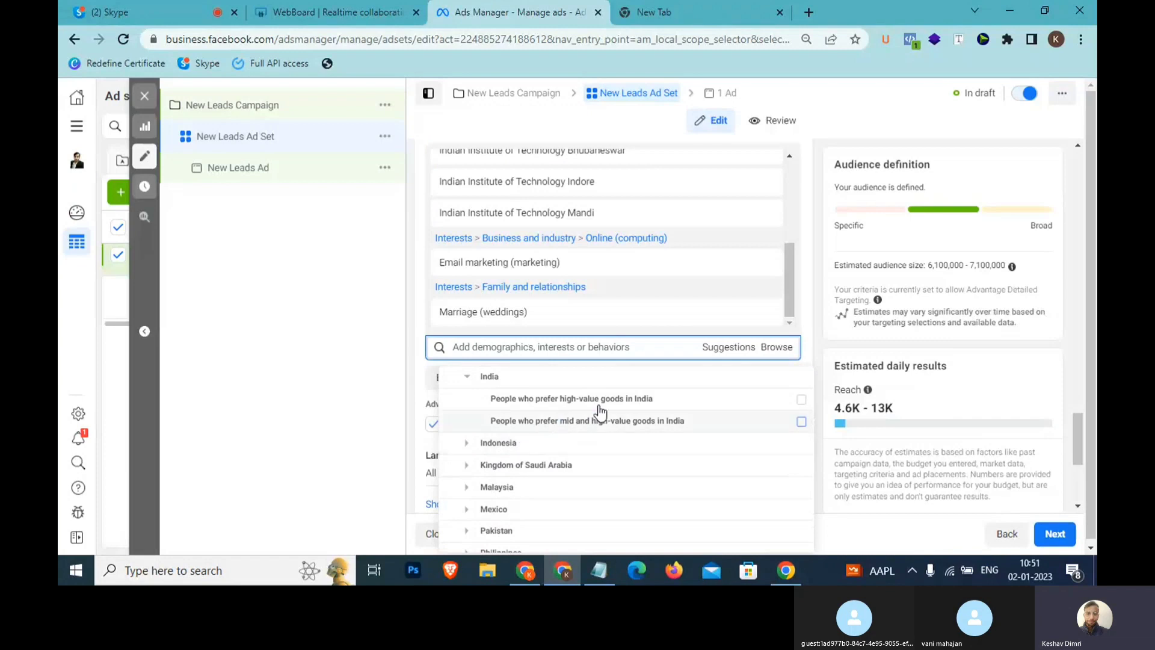
left_click_drag(680, 401, 520, 403)
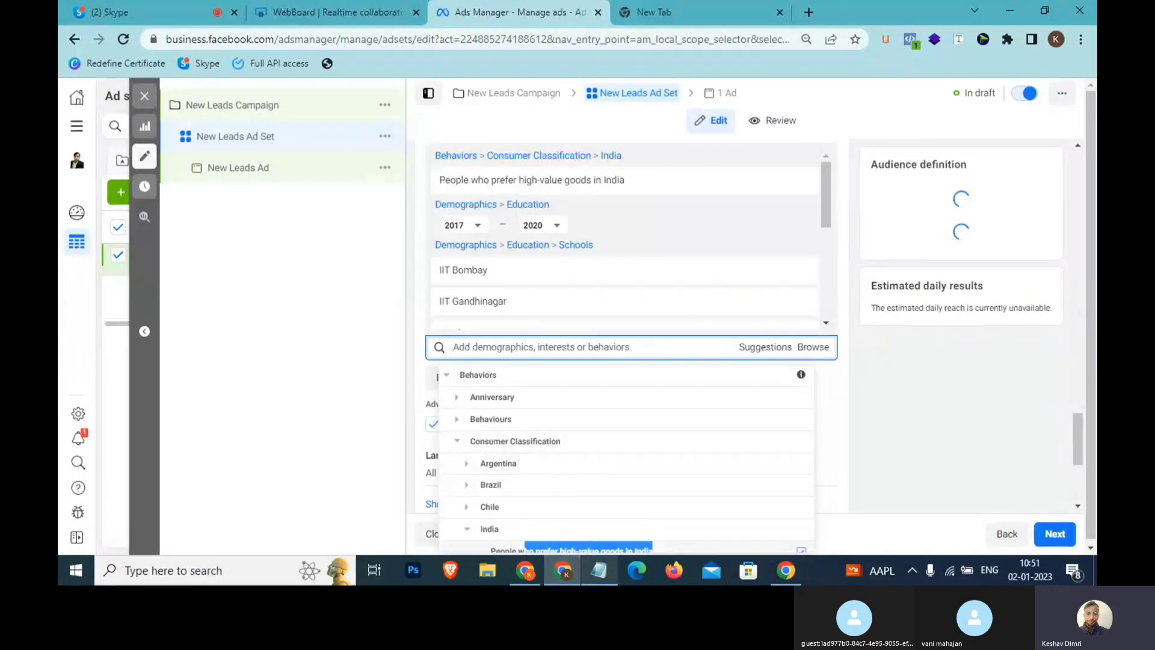
- Switch to Notepad and start a new line with "L" below "beha", leaving a blank line between them
left_click(600, 570)
key("Return")
key("Return")
type("L")
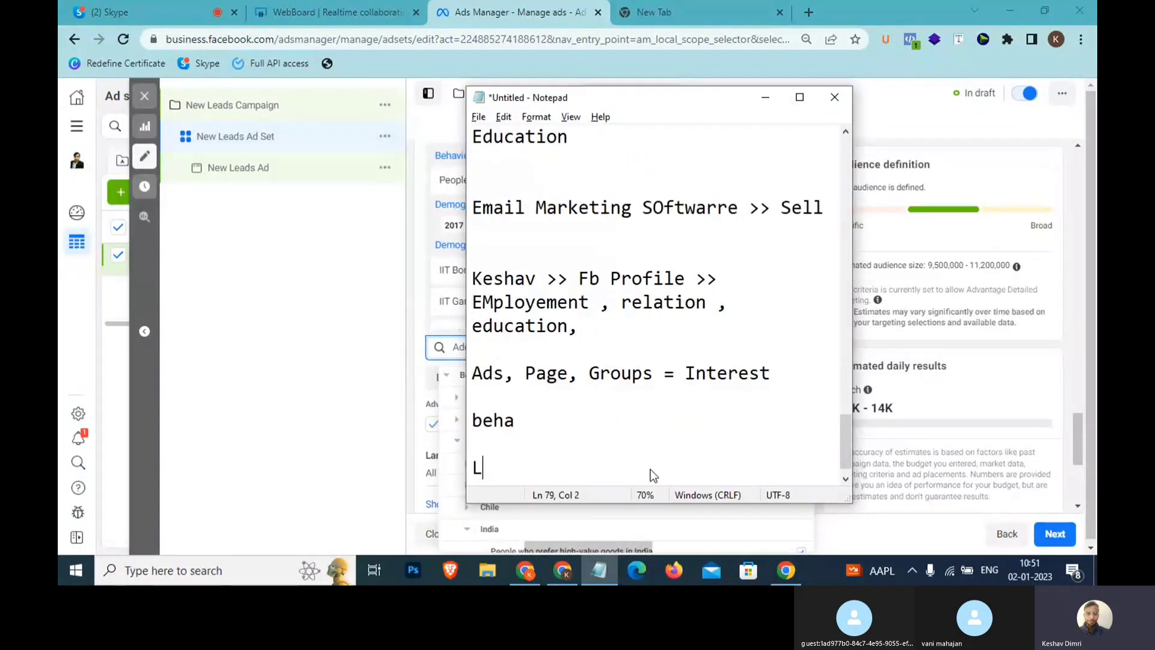
- Complete the last line of the notes below "beha" so that it reads "LUxiours Product >>"
type("Uxiours ")
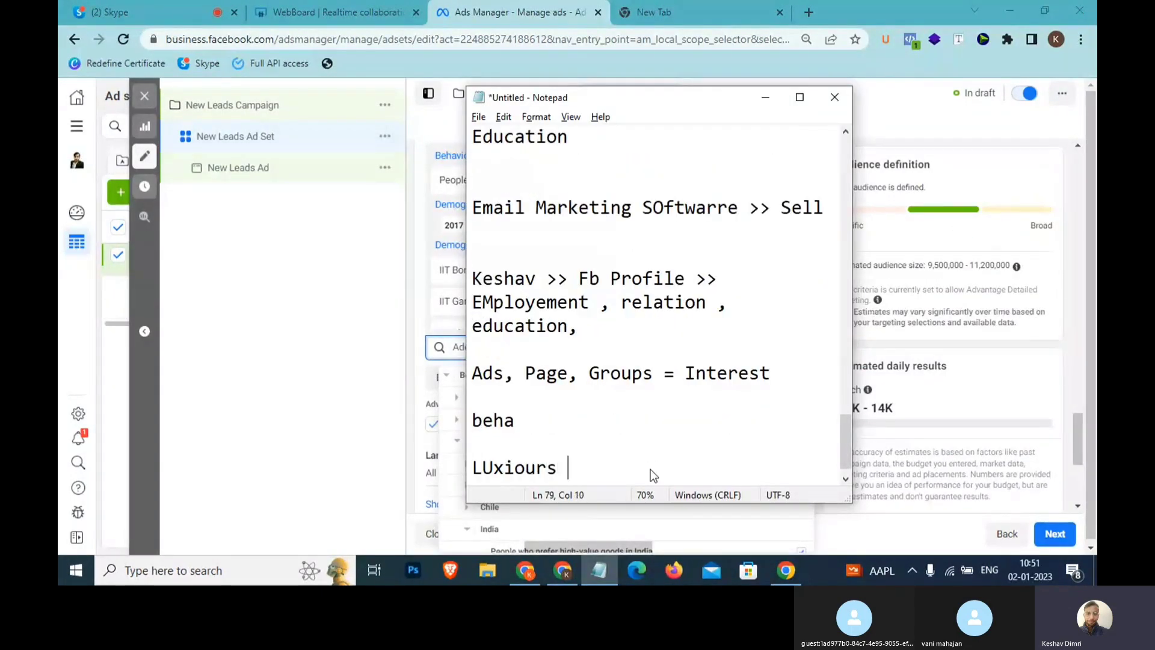
type("> Product")
double_click(653, 468)
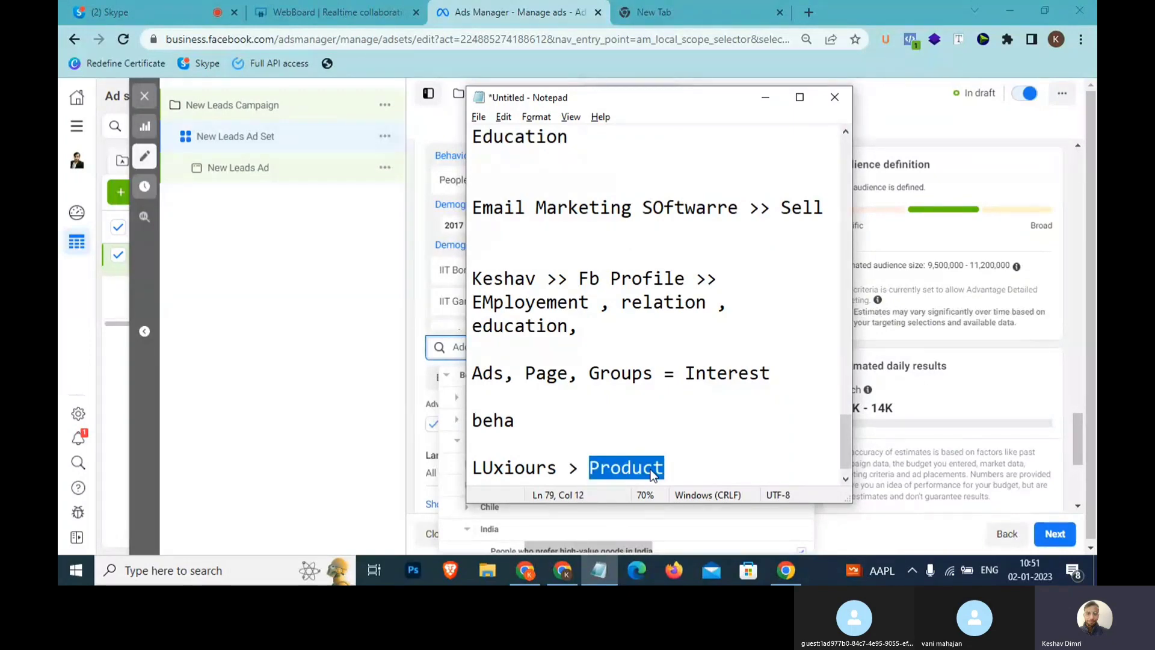
key("BackSpace")
key("Left")
key("Left")
type("Product")
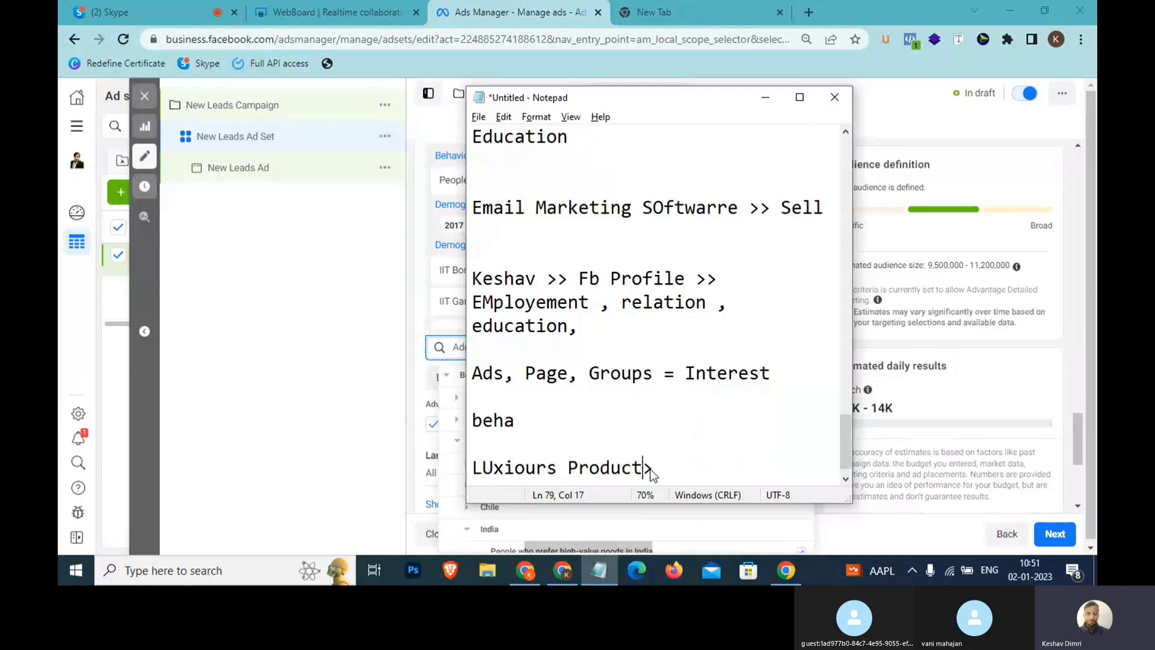
key("End")
key("BackSpace")
type(">")
- Switch to Ads Manager and add the consumer classification "People in Brazil who prefer mid and high-value goods" to the detailed targeting
key("alt+Tab")
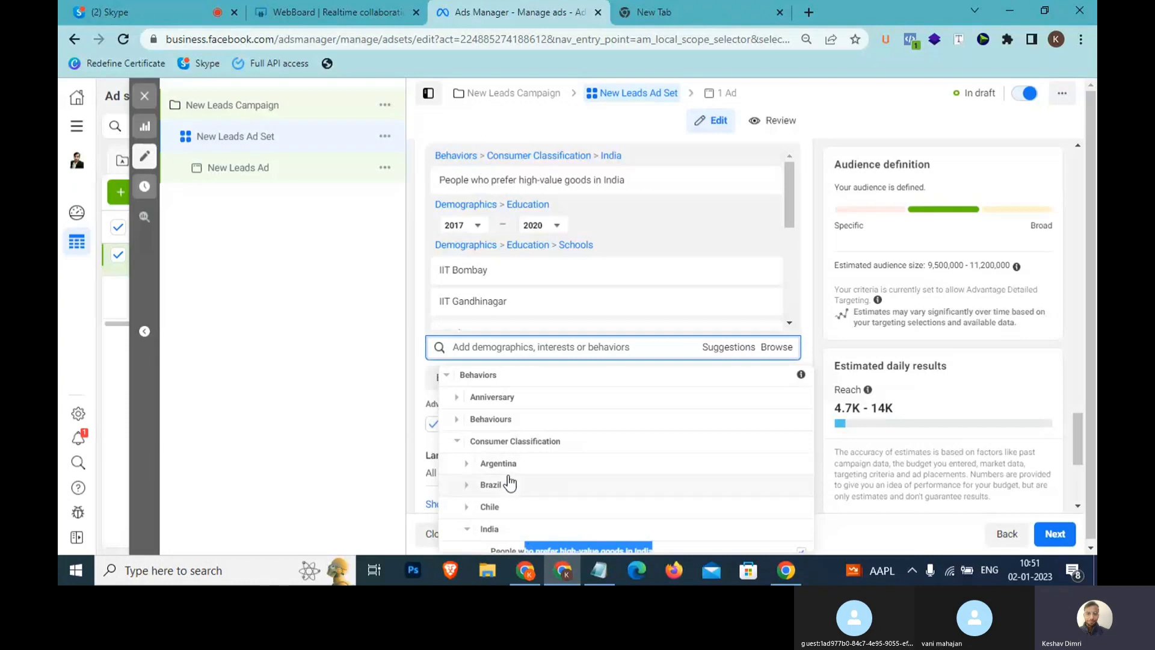
scroll(513, 451, "down", 1)
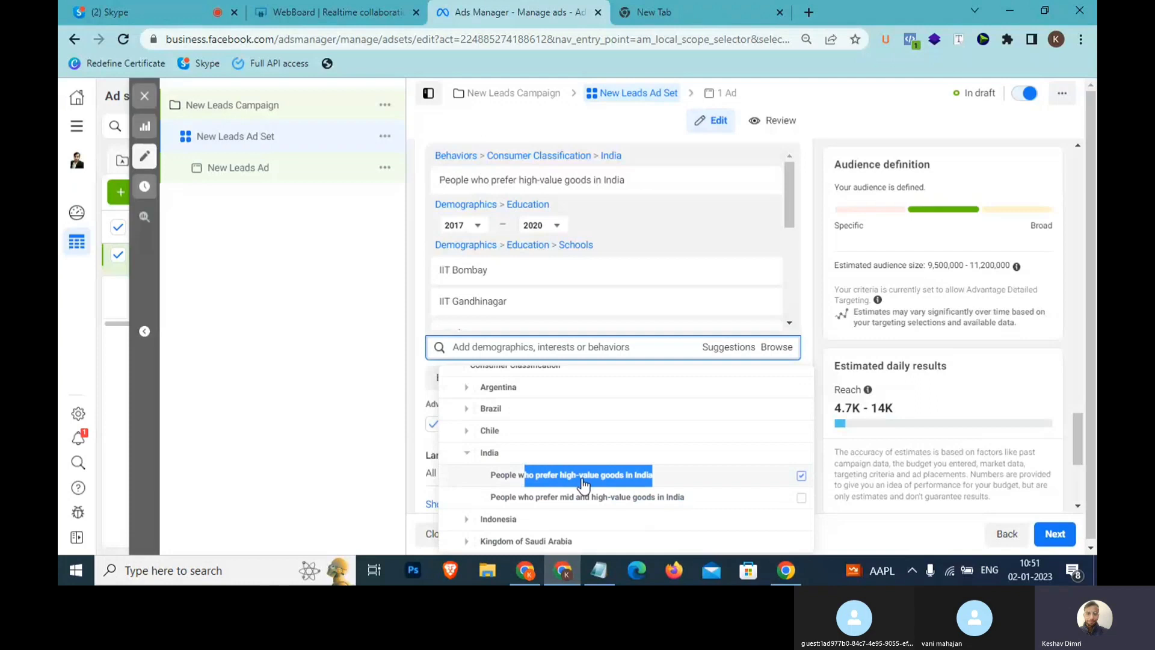
mouse_move(583, 483)
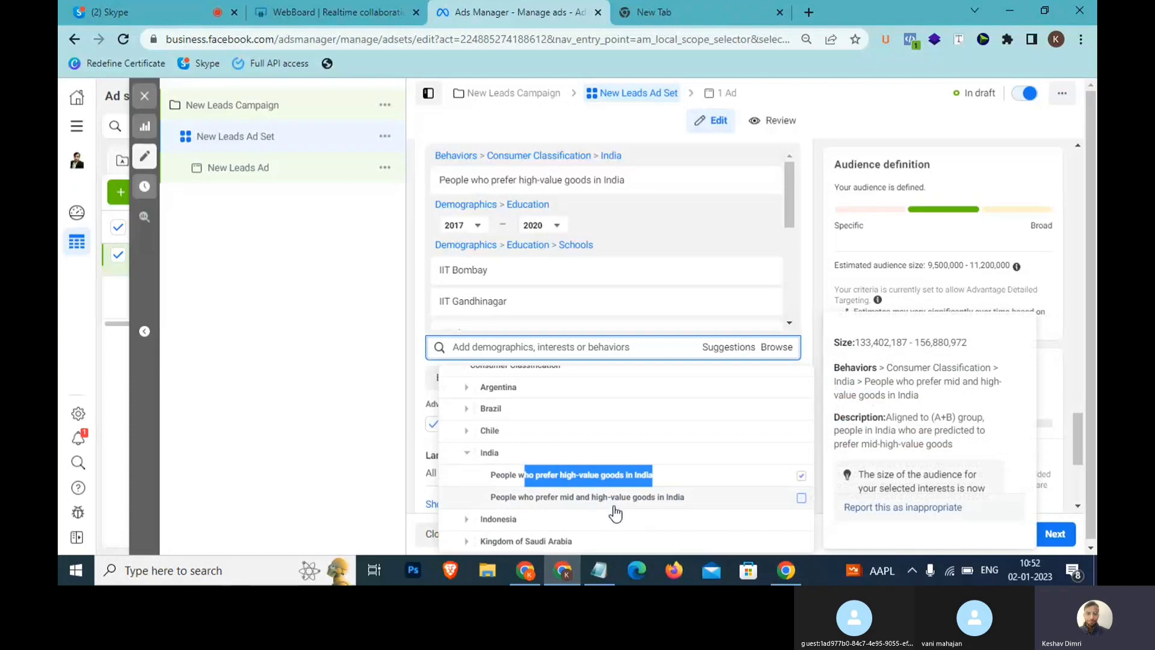
left_click(469, 414)
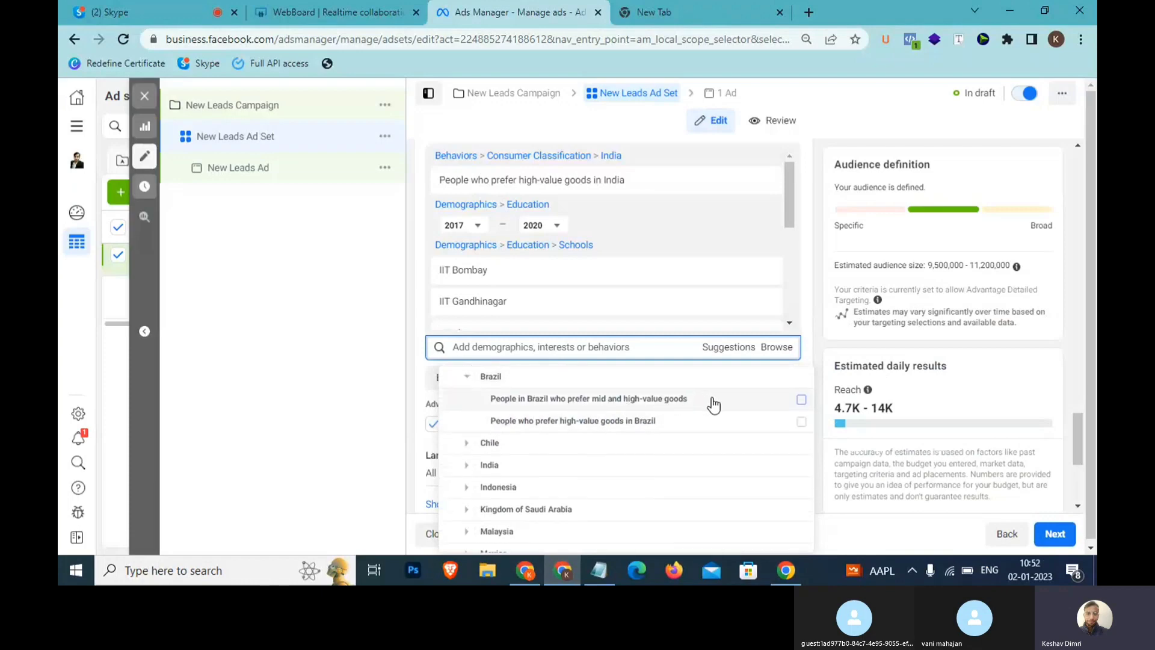
left_click_drag(713, 403, 531, 400)
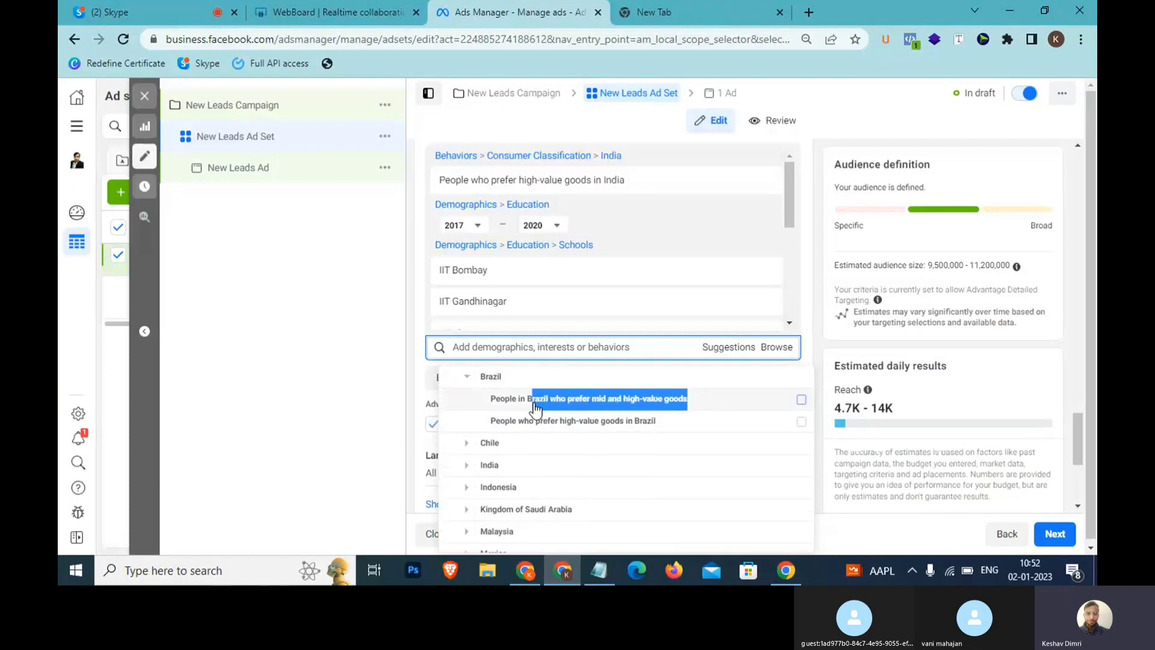
- Remove "People who prefer high-value goods in India" from the detailed targeting and collapse the Consumer Classification category
left_click(471, 465)
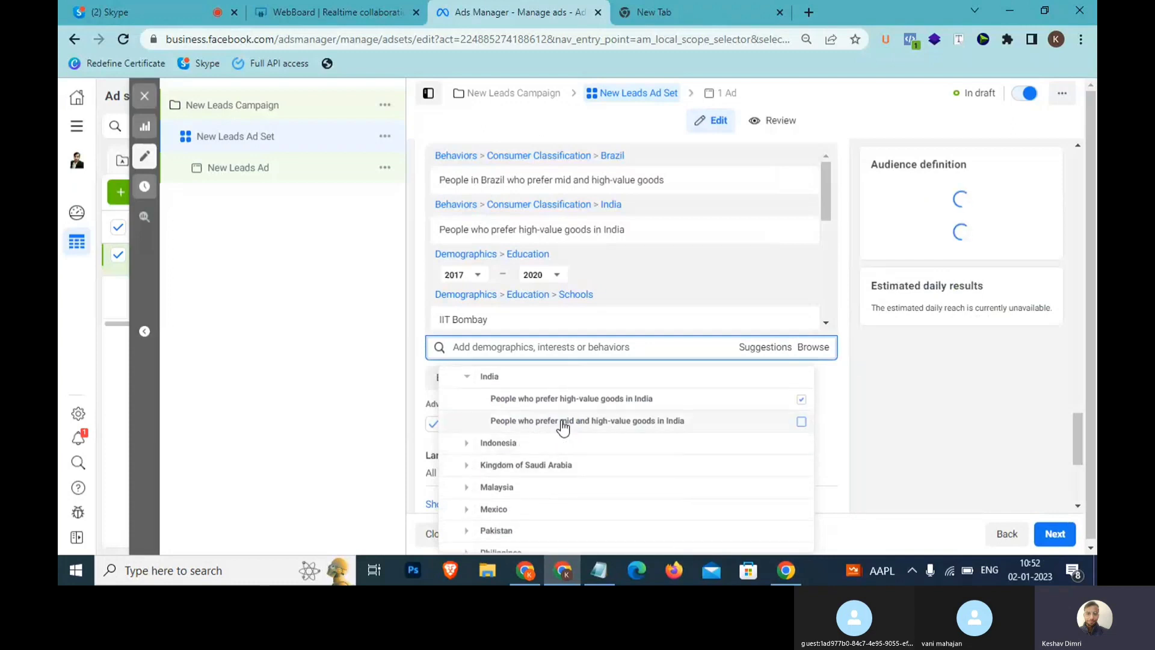
left_click_drag(674, 401, 587, 399)
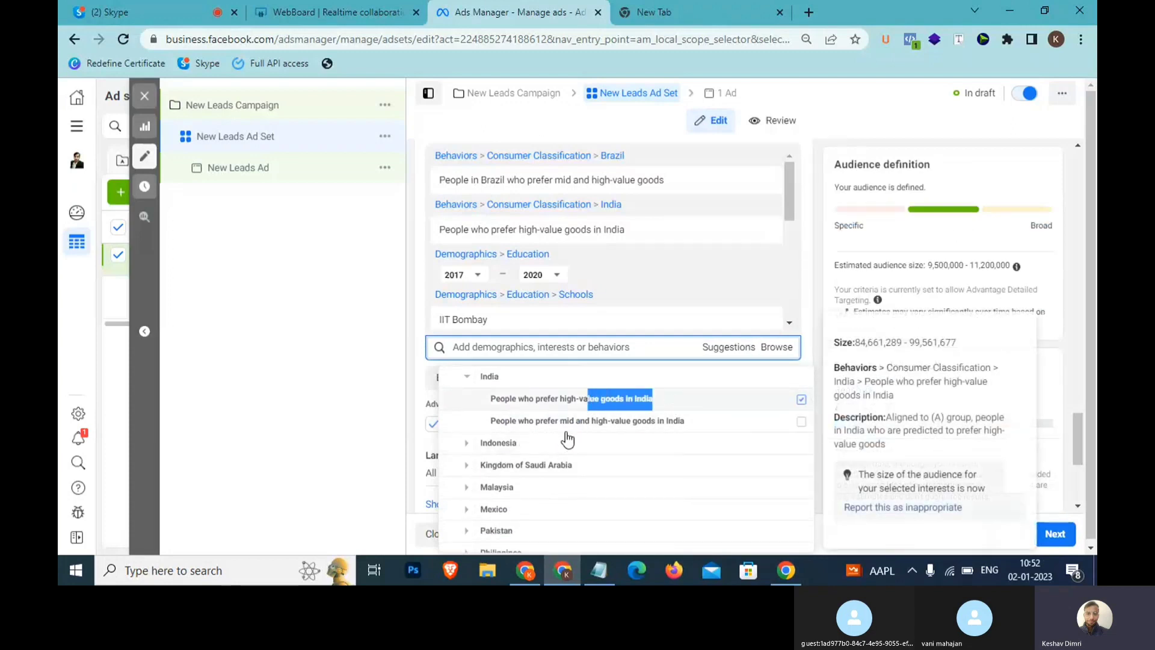
scroll(511, 445, "up", 3)
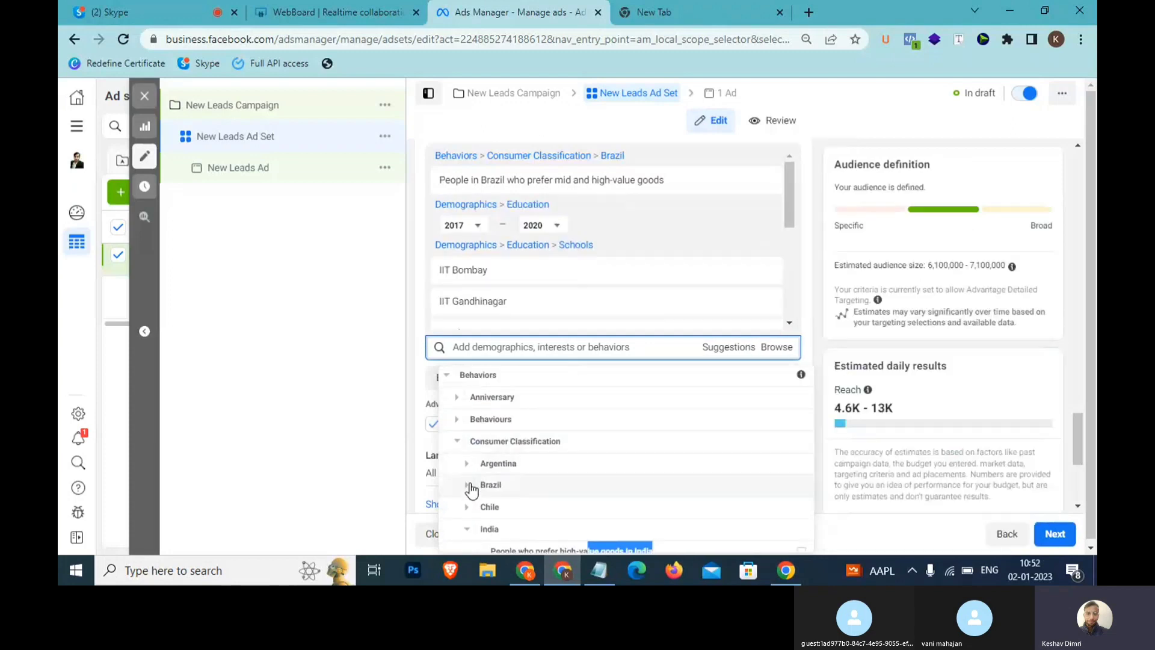
left_click(470, 488)
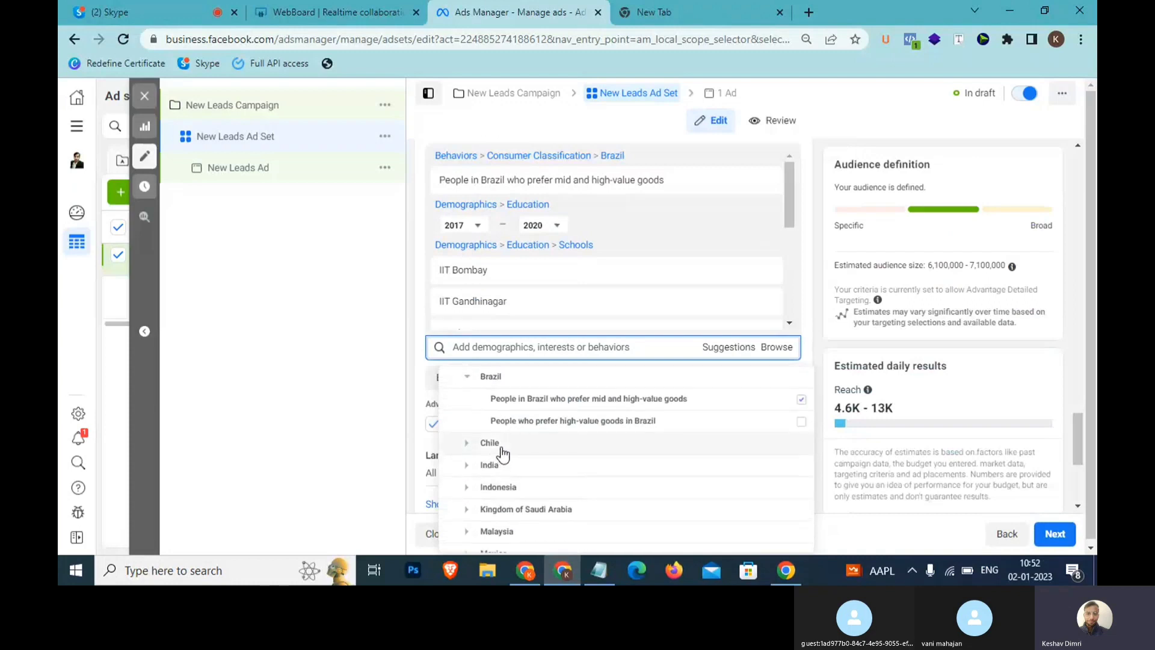
scroll(499, 451, "up", 3)
left_click(456, 410)
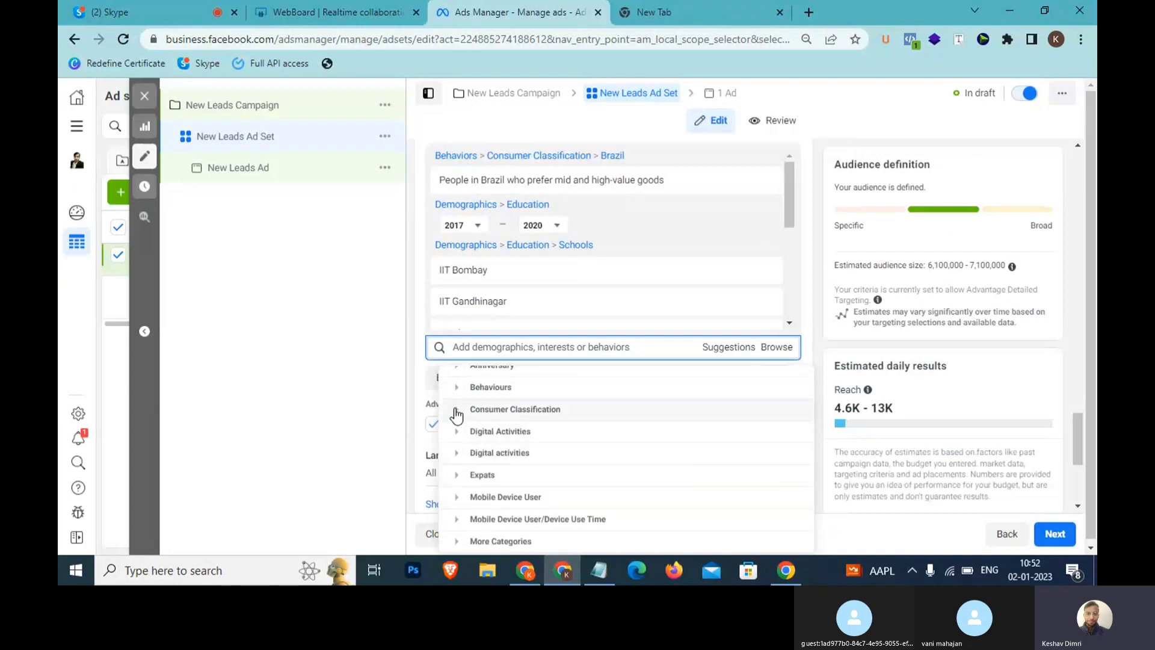
- Add the behavior "Anniversary (within 61-90 days)" to the detailed targeting
scroll(457, 415, "up", 1)
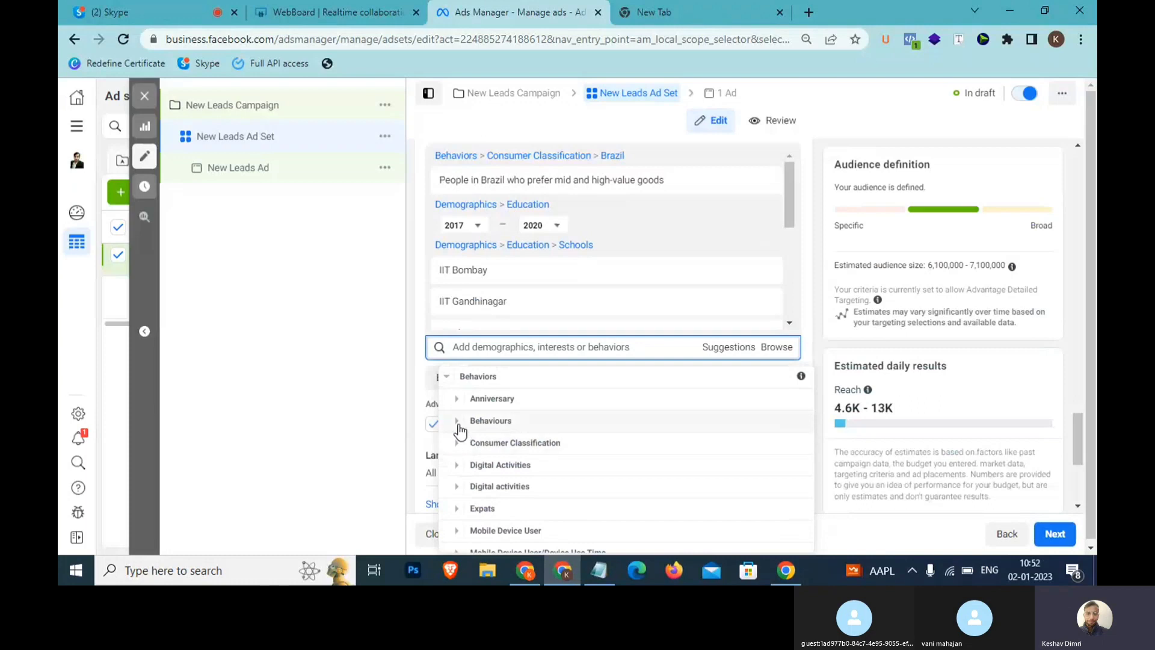
left_click(460, 429)
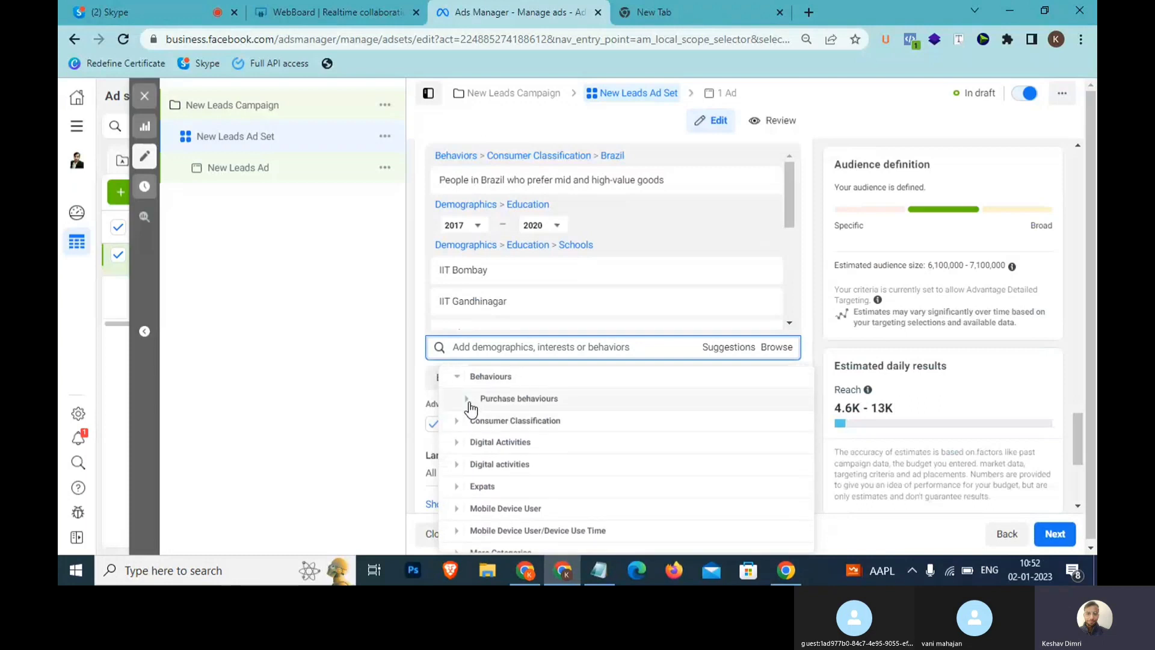
scroll(472, 426, "up", 1)
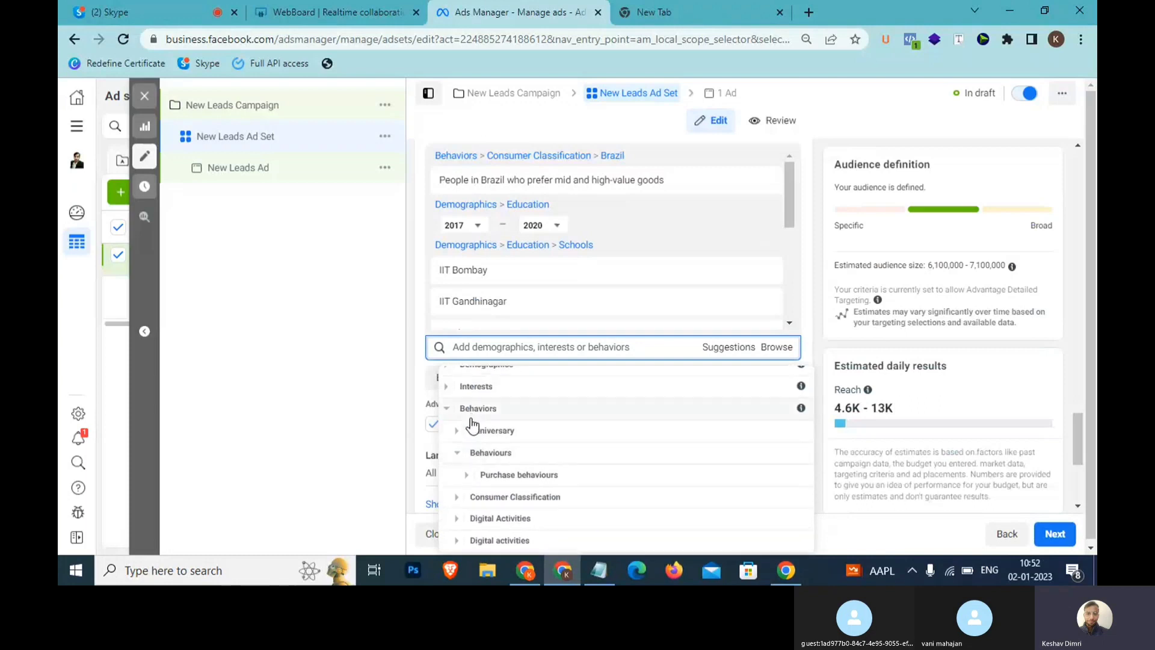
left_click(459, 459)
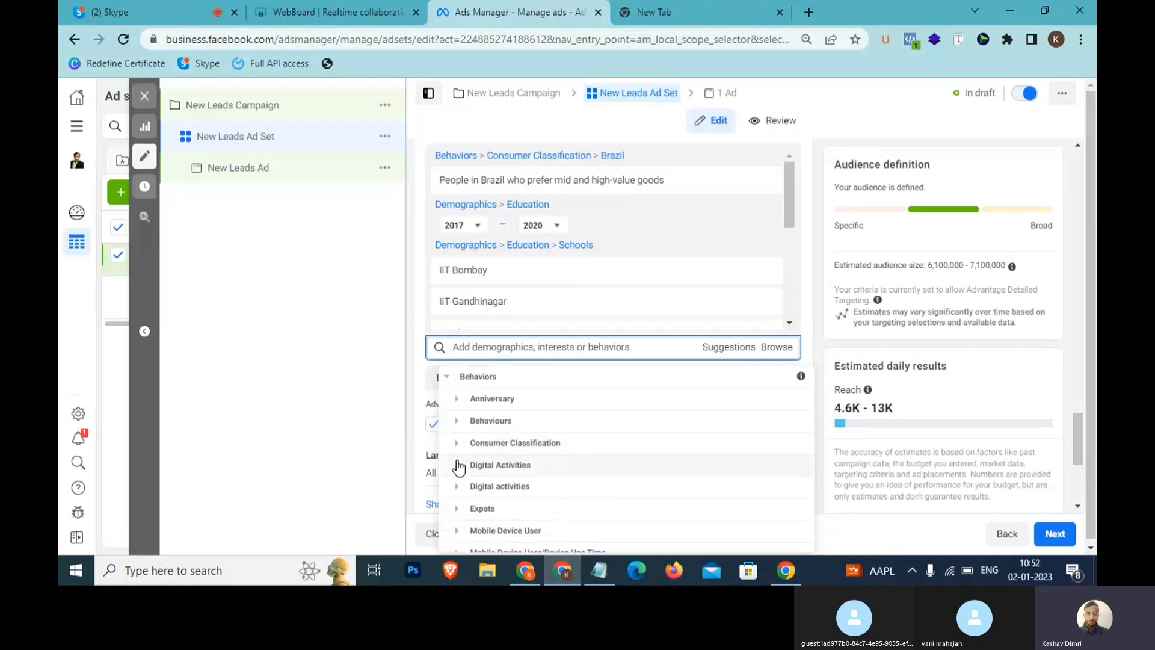
scroll(457, 383, "down", 1)
left_click(458, 400)
scroll(458, 404, "down", 1)
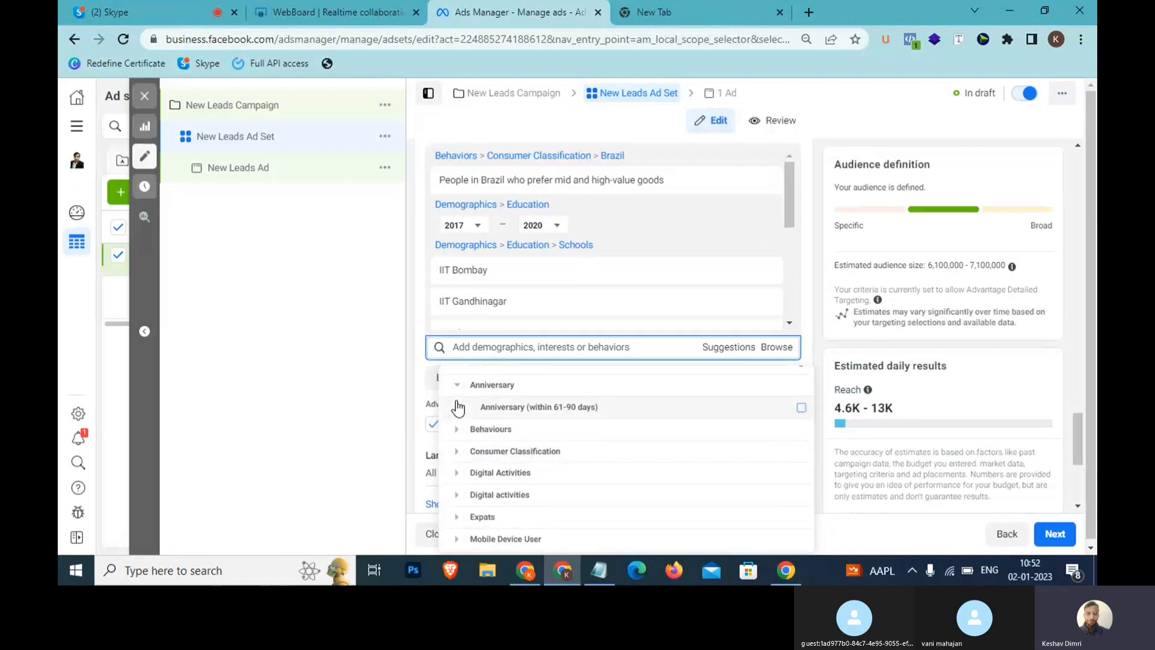
left_click_drag(622, 401, 522, 406)
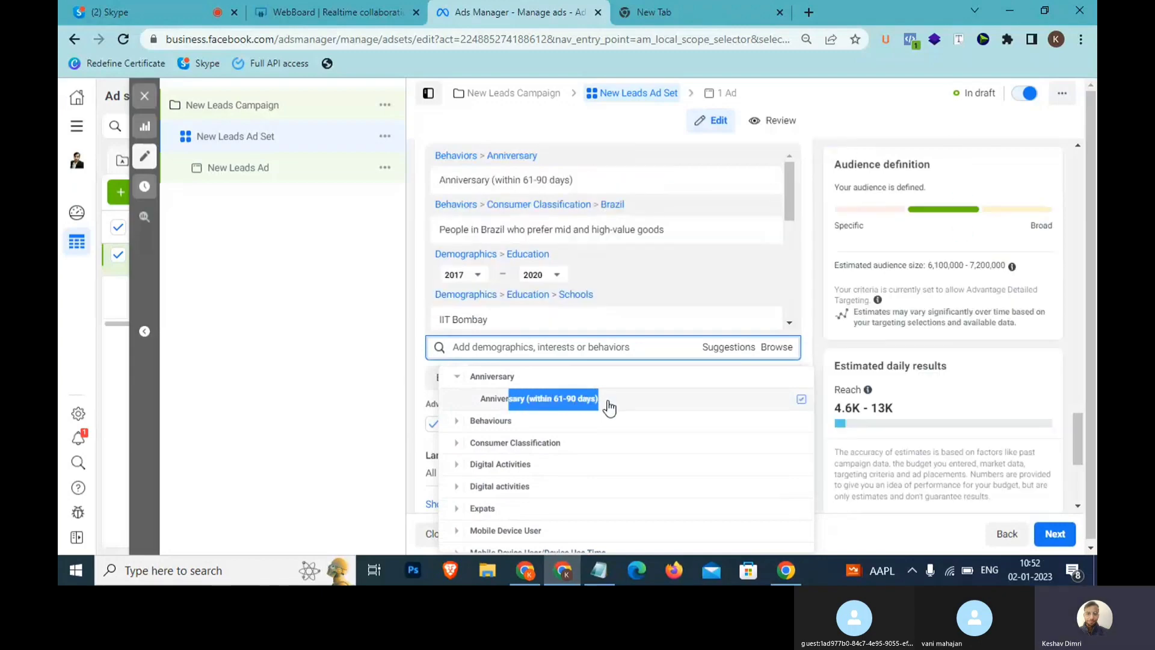
mouse_move(609, 407)
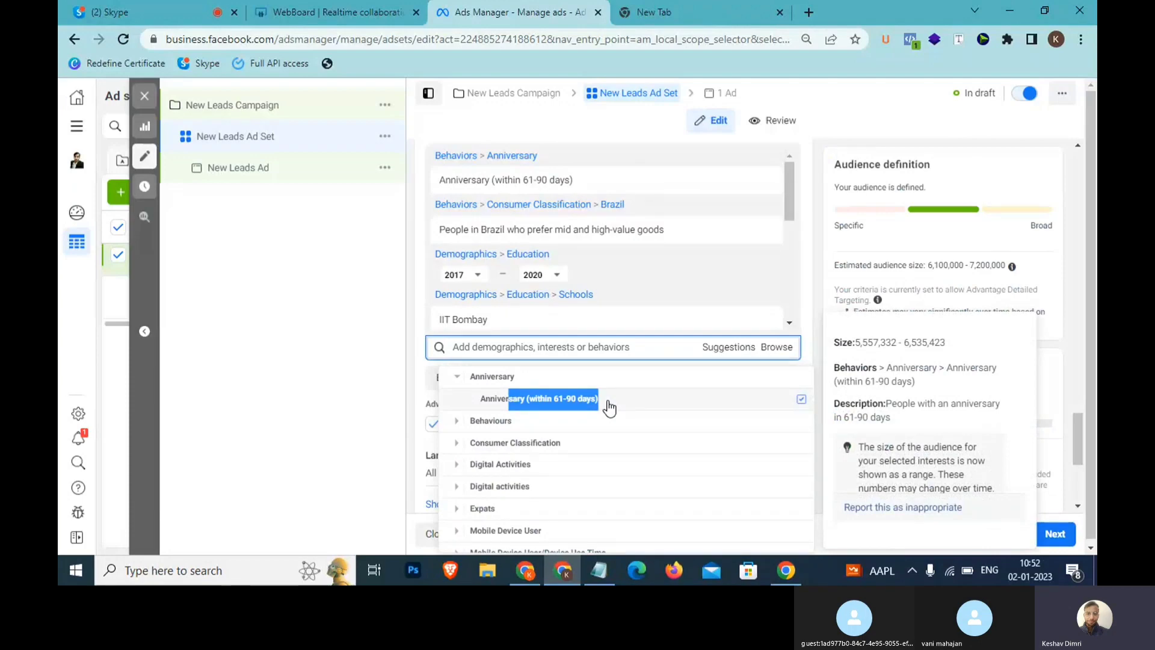
- Expand the Digital Activities behaviors and examine the details of "New Active Business (< 12 months)"
scroll(604, 429, "down", 1)
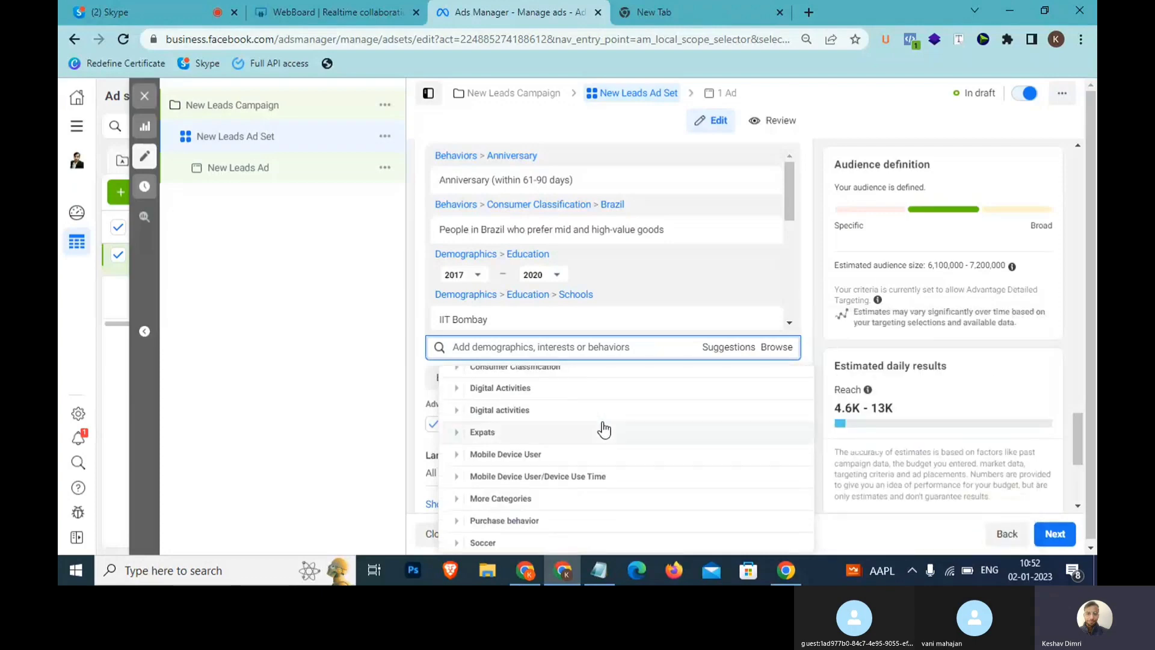
left_click(456, 395)
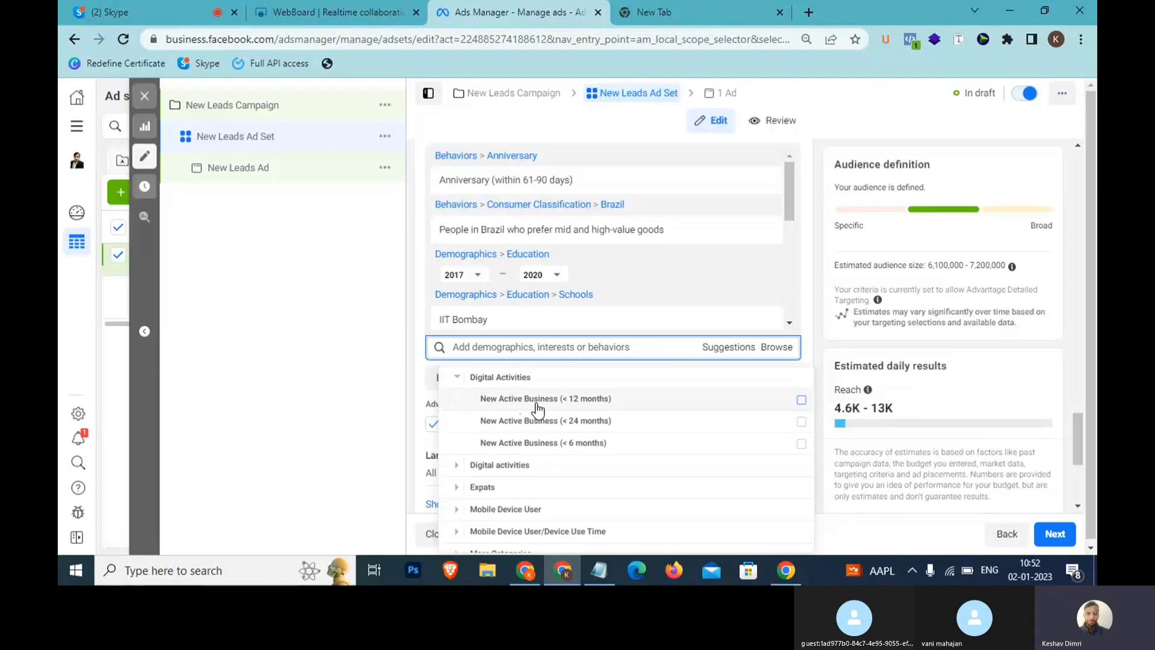
mouse_move(538, 409)
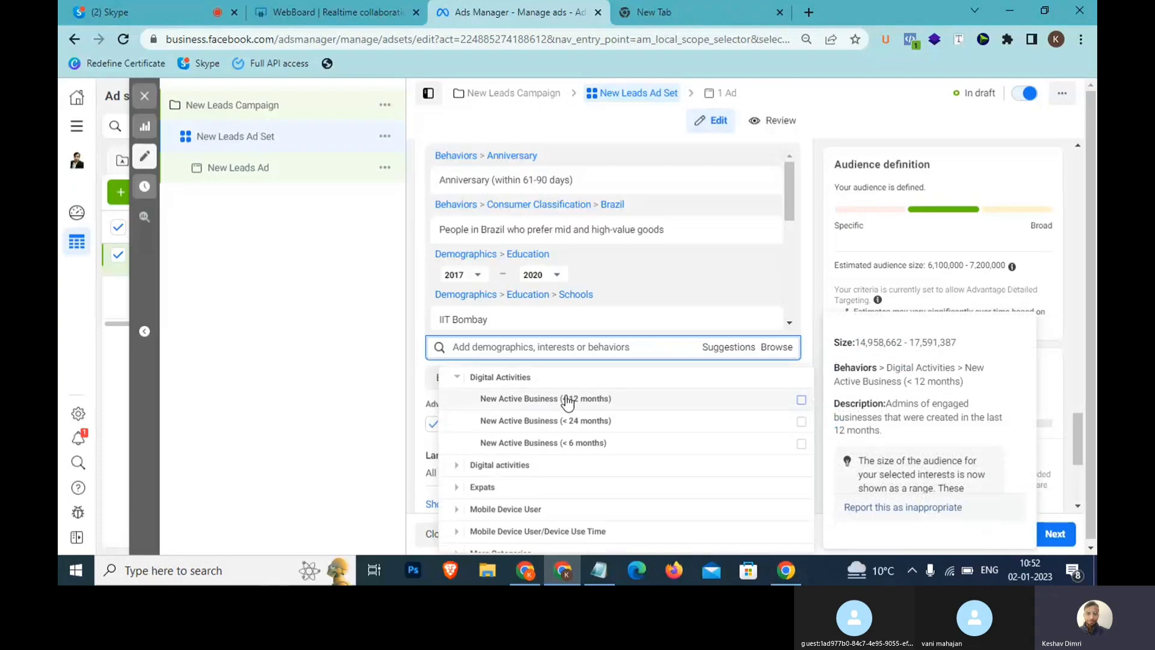
- Switch to Notepad and add the line "Fb Page > Business >> Ads, Promotions , organically" below the Product line
left_click(599, 570)
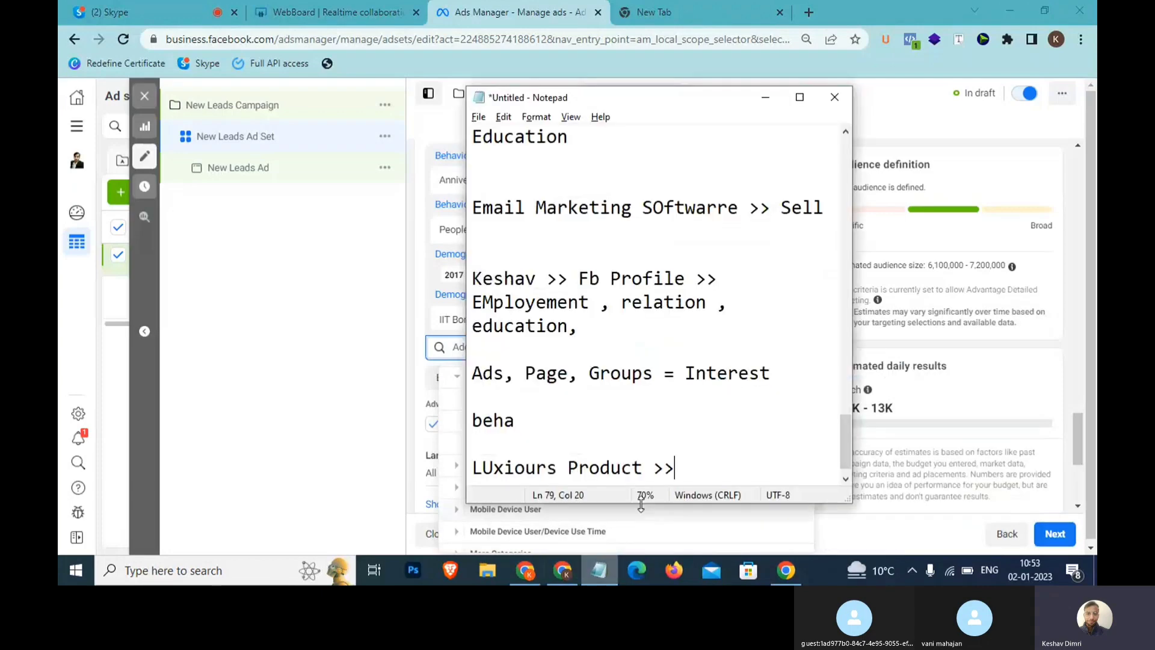
key("Return")
key("Return")
key("Return")
type("Page ")
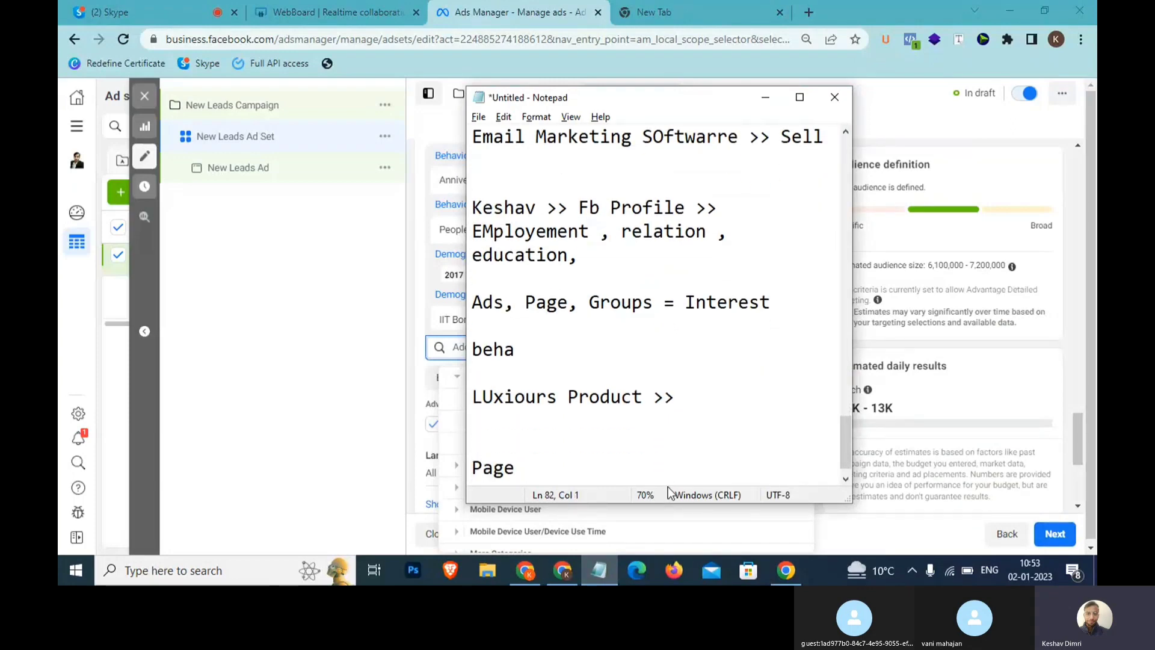
type("Fb")
key("End")
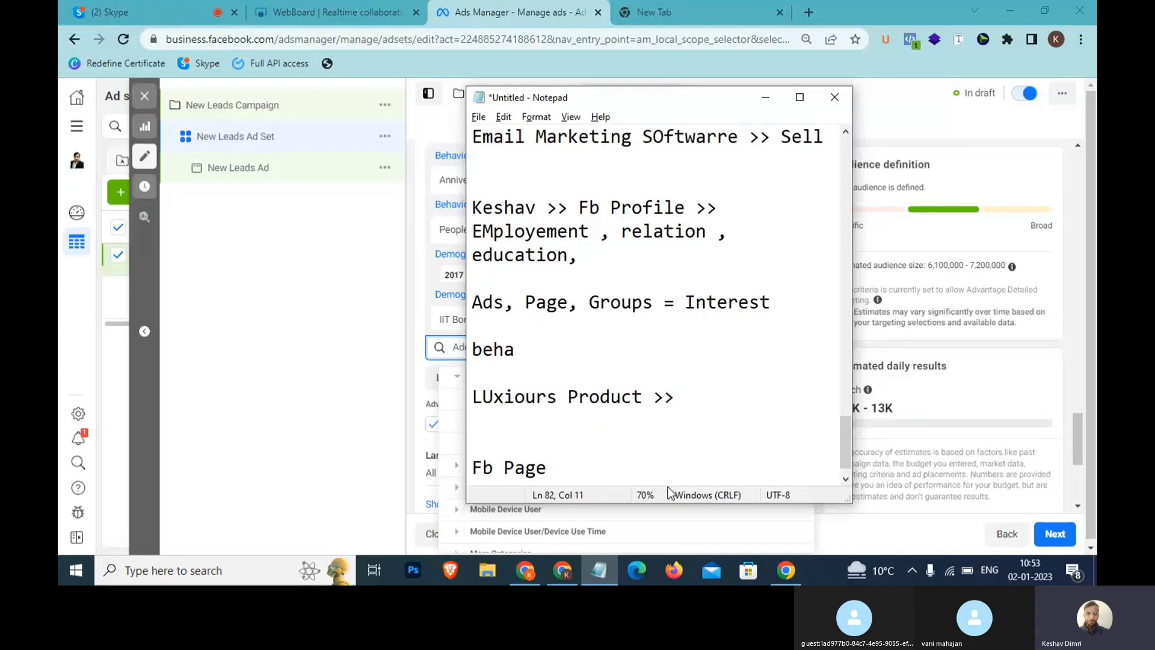
key("BackSpace")
key("BackSpace")
type("> Business")
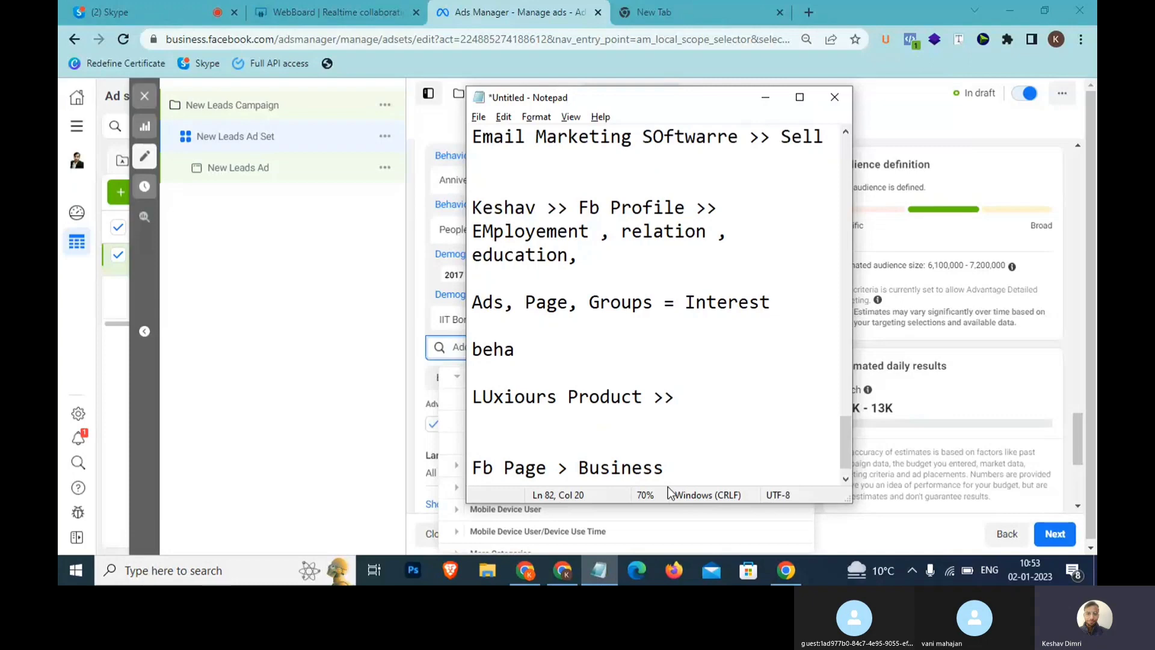
type(" >> Ads, Promoti")
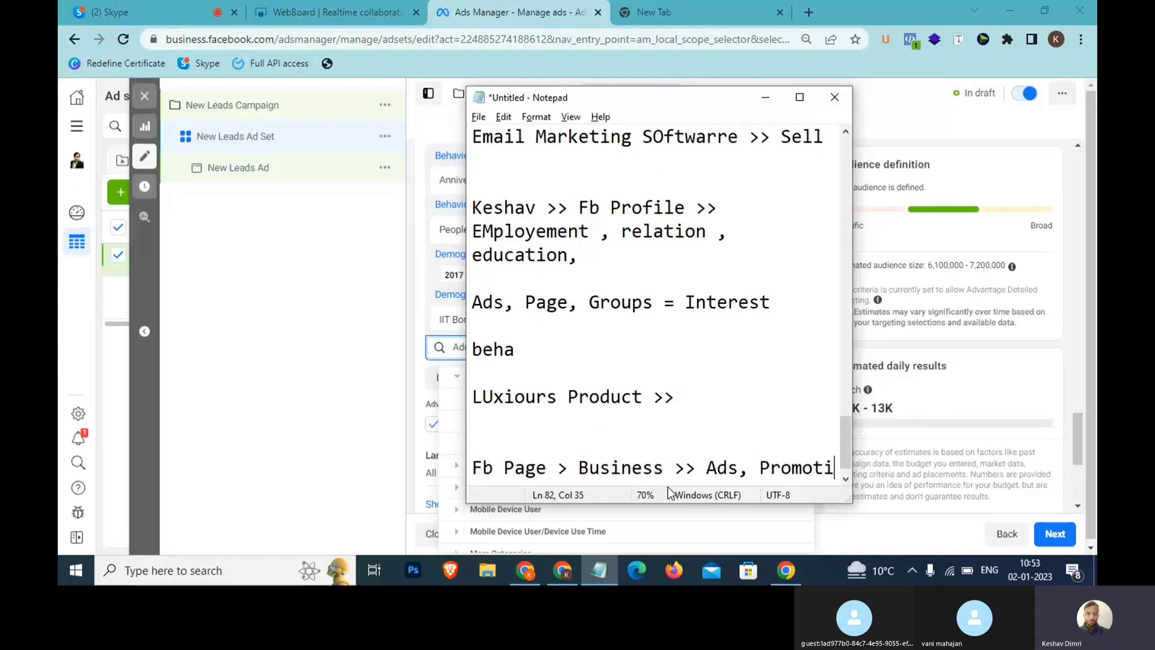
type("ons , or")
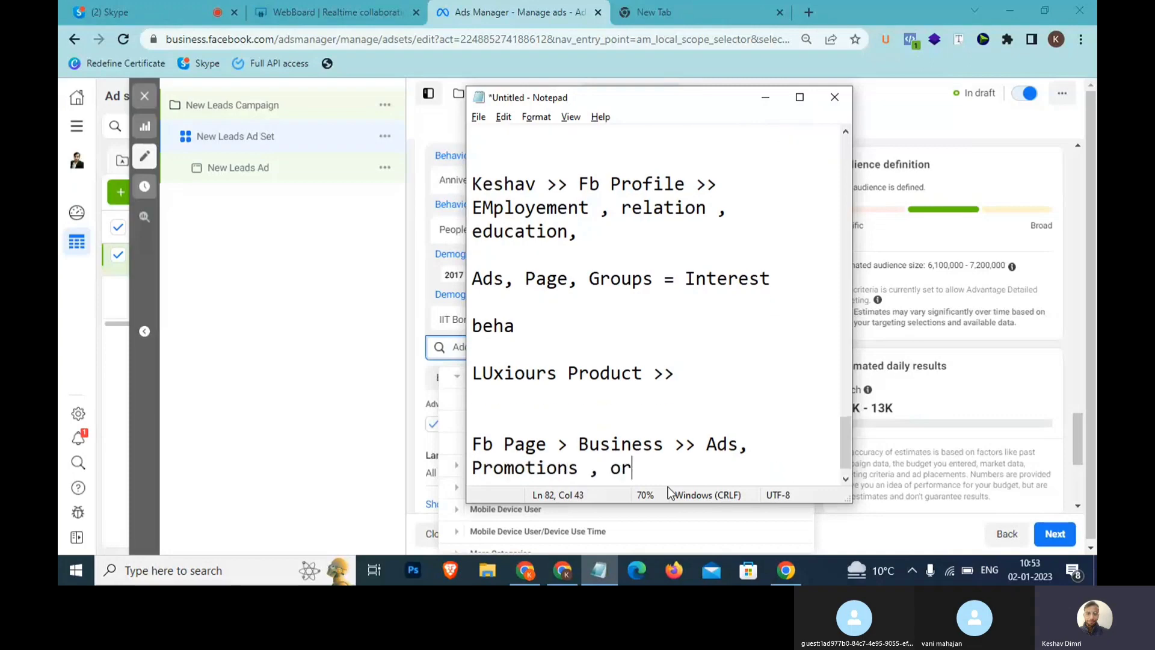
type("ganically")
- Switch to Ads Manager and examine "New Active Business (< 6 months)" plus the Operating System Used and Canvas Gaming options under Digital activities
key("alt+Tab")
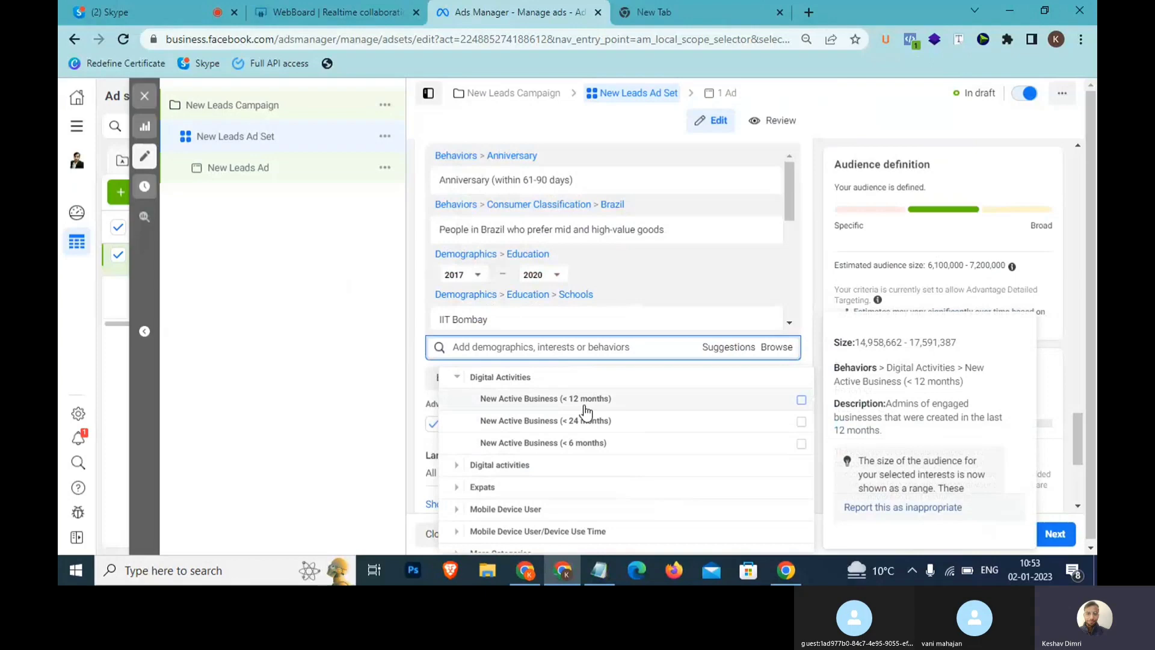
mouse_move(577, 441)
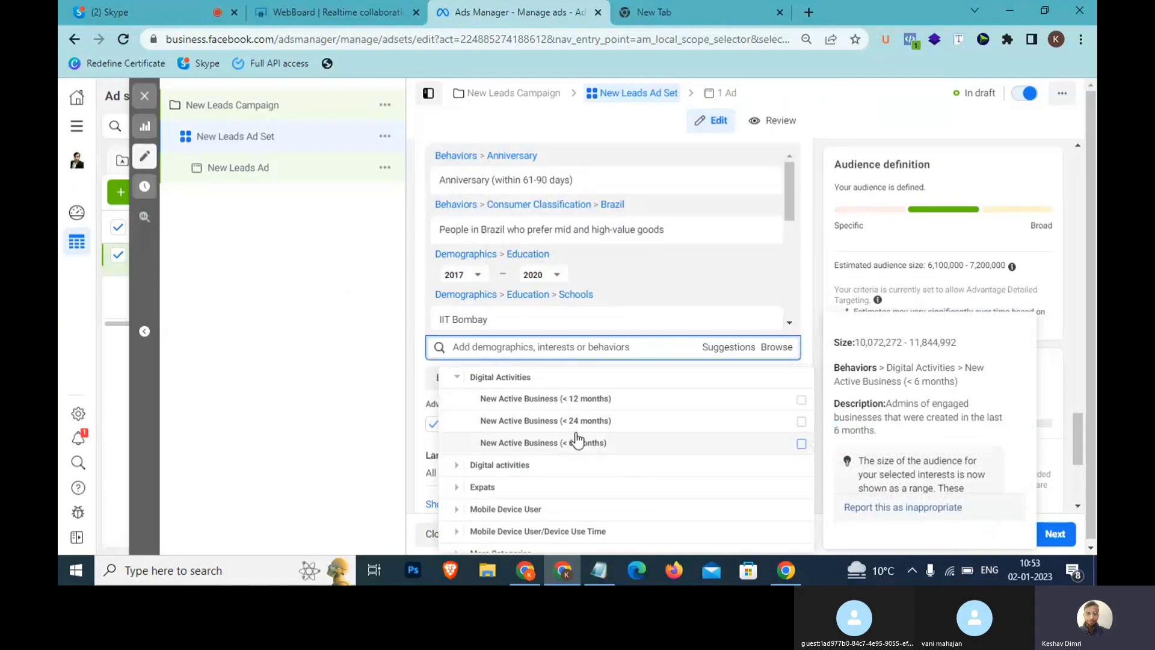
left_click(458, 470)
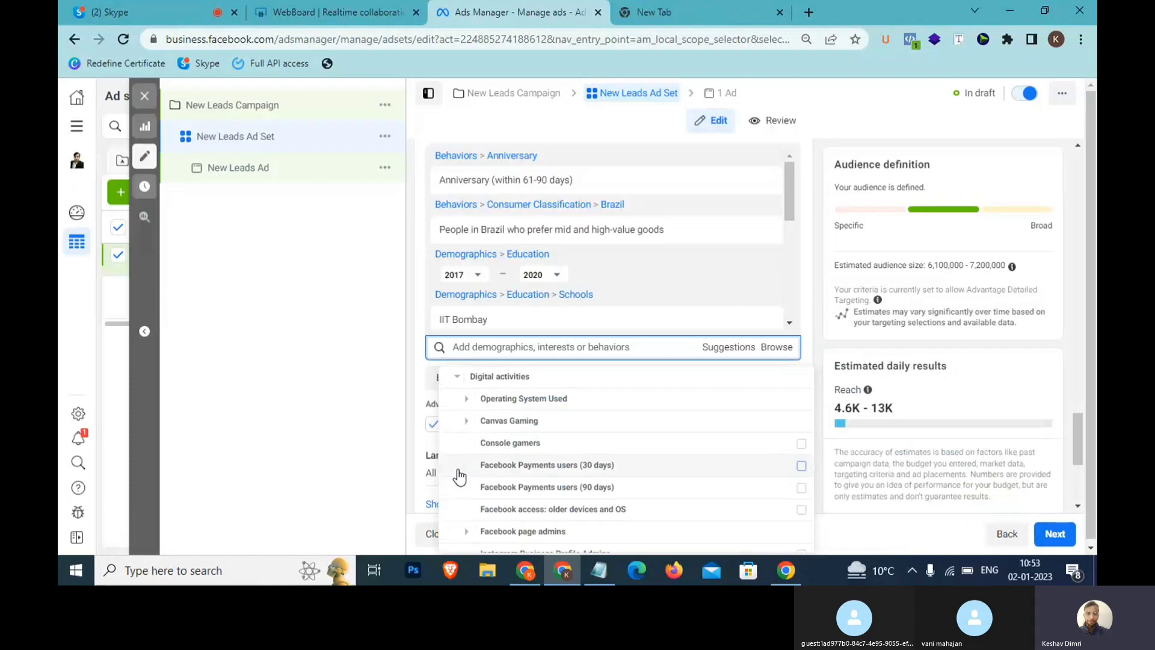
left_click(470, 401)
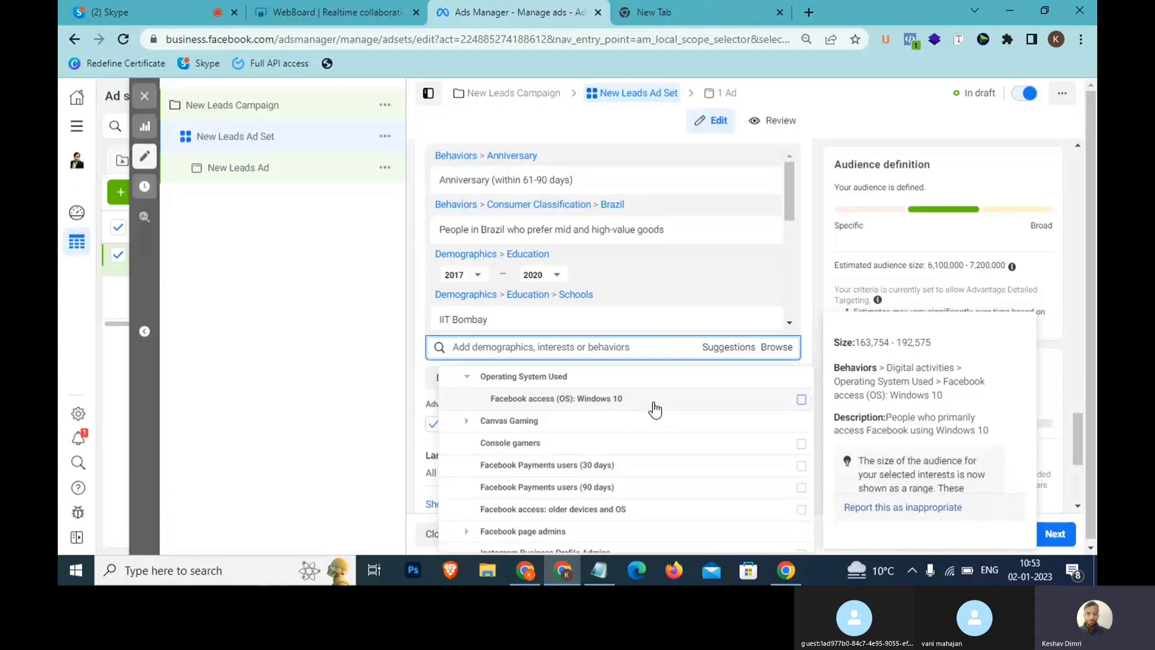
left_click(470, 423)
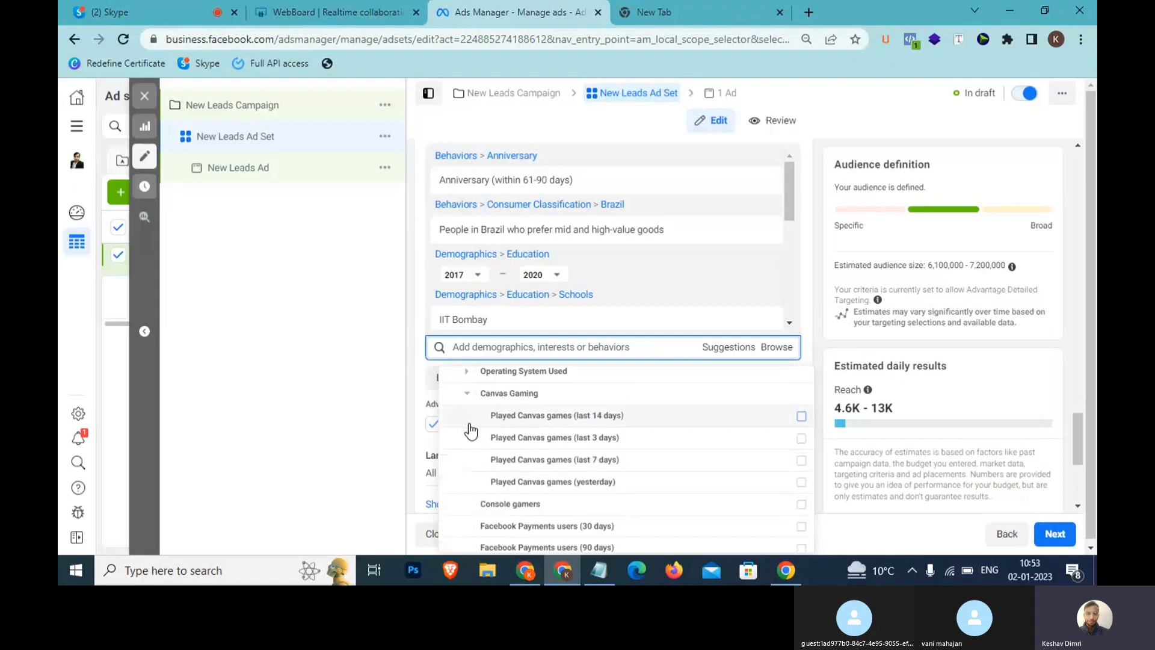
scroll(471, 432, "down", 1)
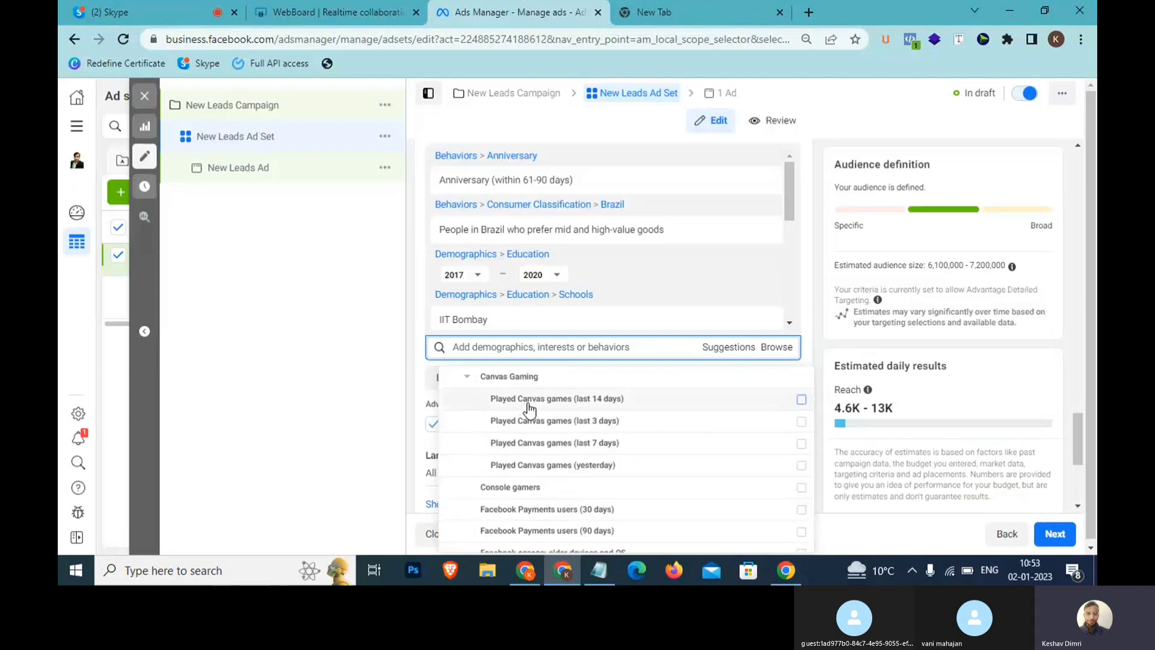
- Examine "Played Canvas games (last 14 days)" and "Facebook Payments users (30 days)", and expand the Facebook page admins behaviors
mouse_move(642, 407)
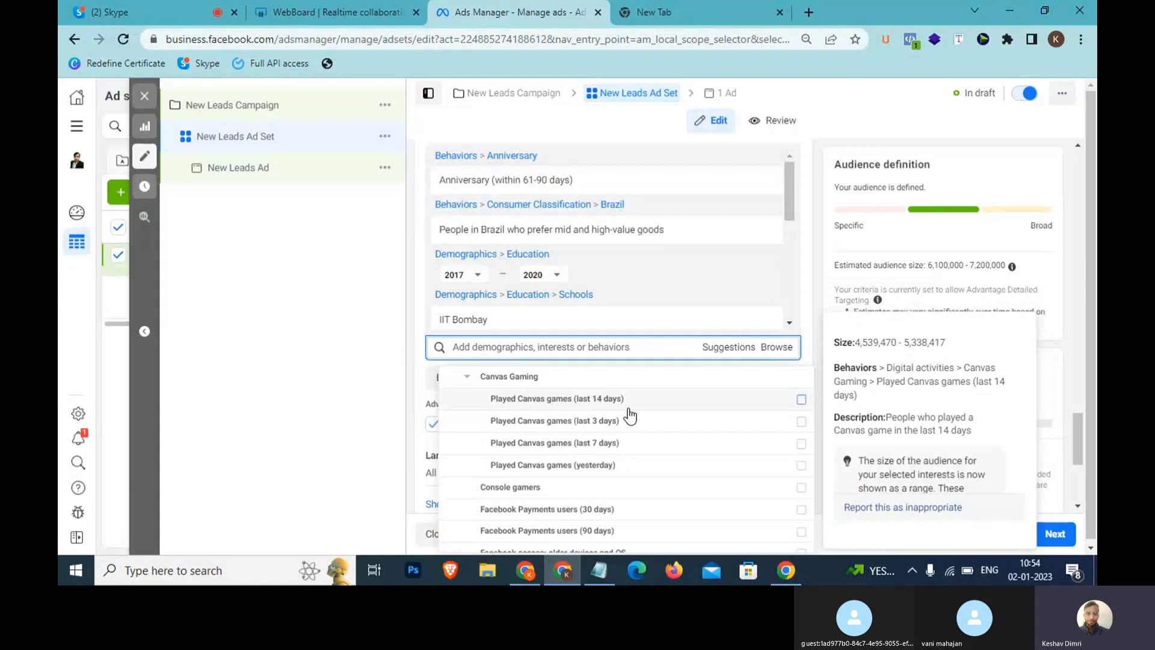
left_click(467, 377)
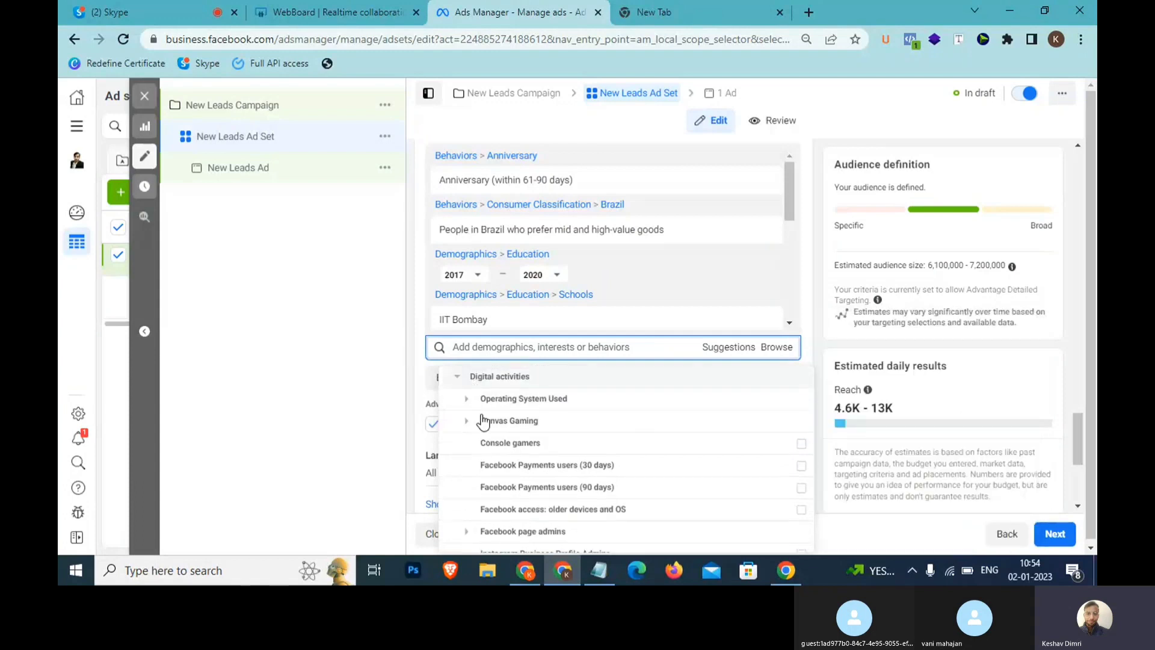
scroll(482, 479, "down", 1)
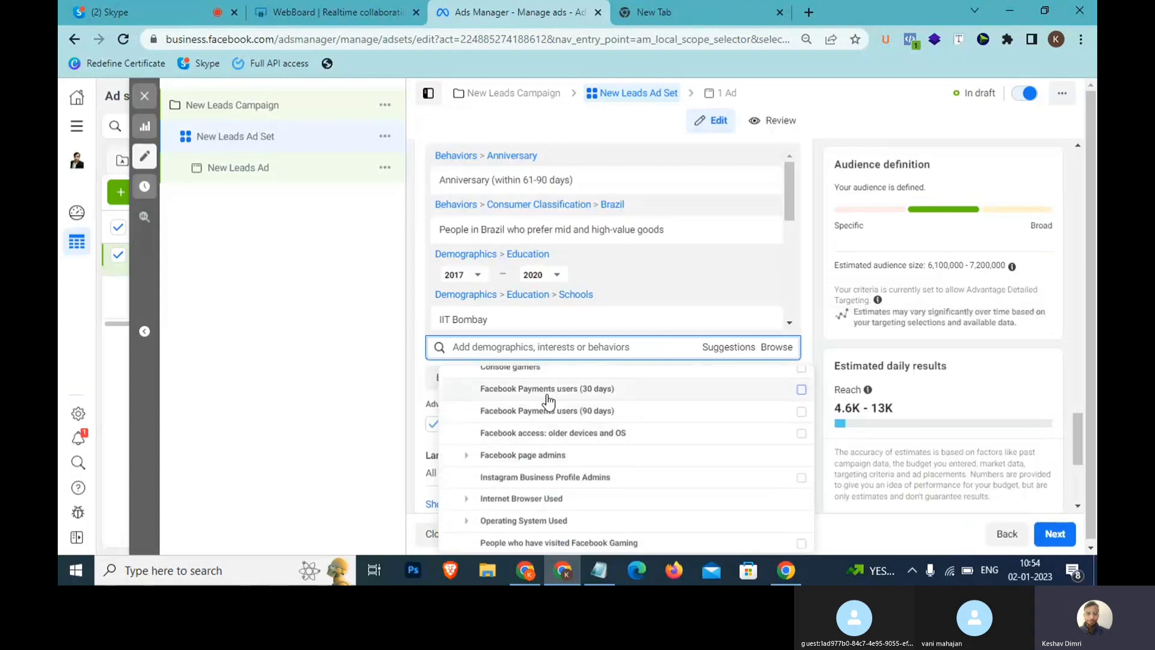
mouse_move(549, 399)
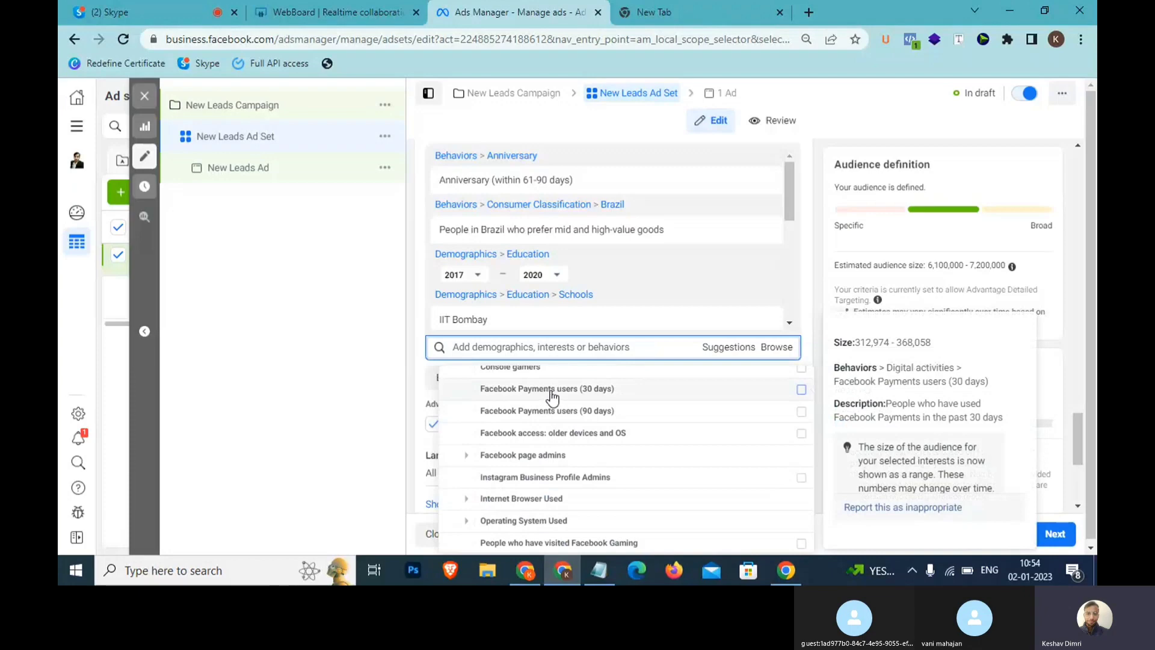
left_click(467, 457)
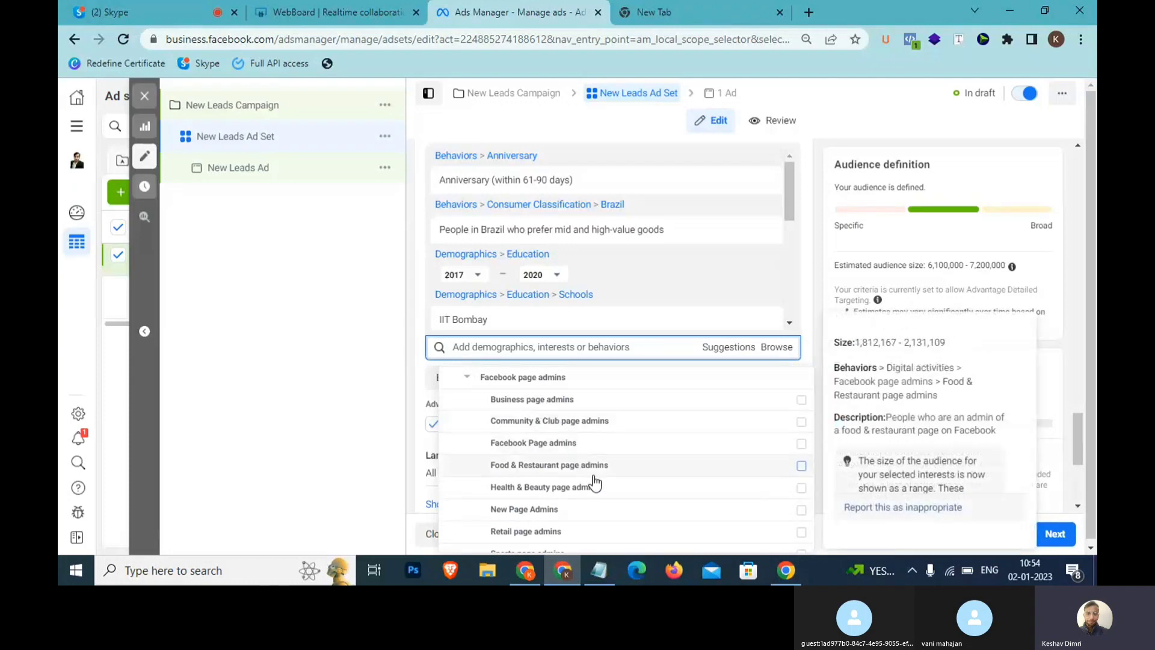
- Switch to Notepad and add the line "Health >> FB Page" below the Fb Page line
left_click(604, 568)
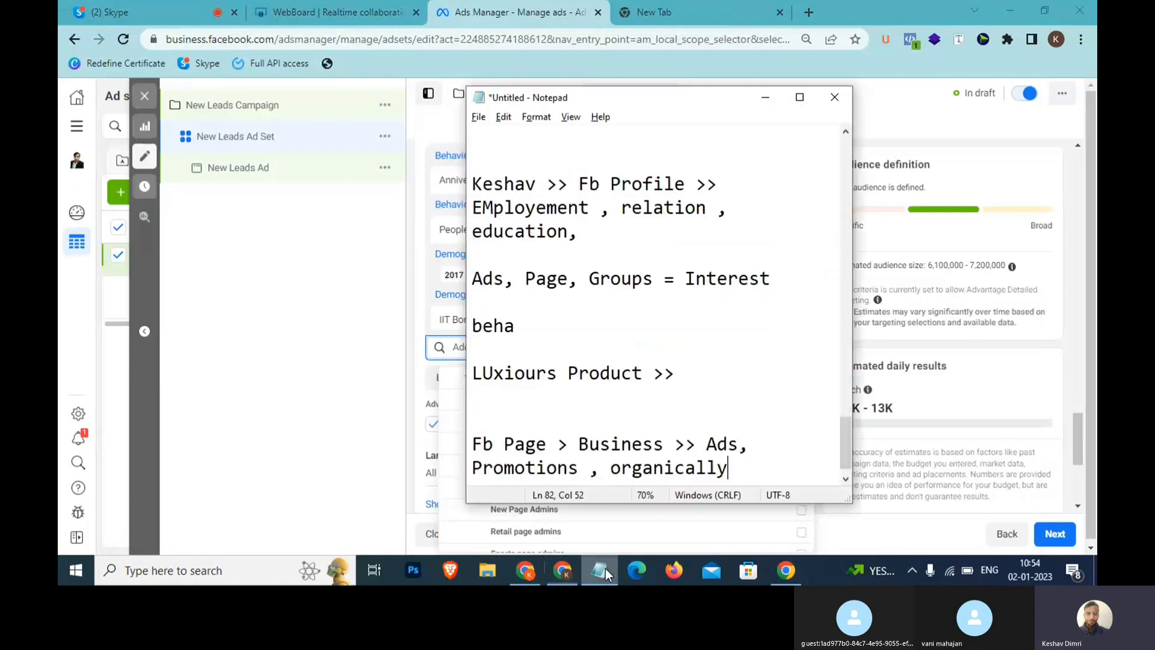
key("Return")
key("Return")
type("Hea")
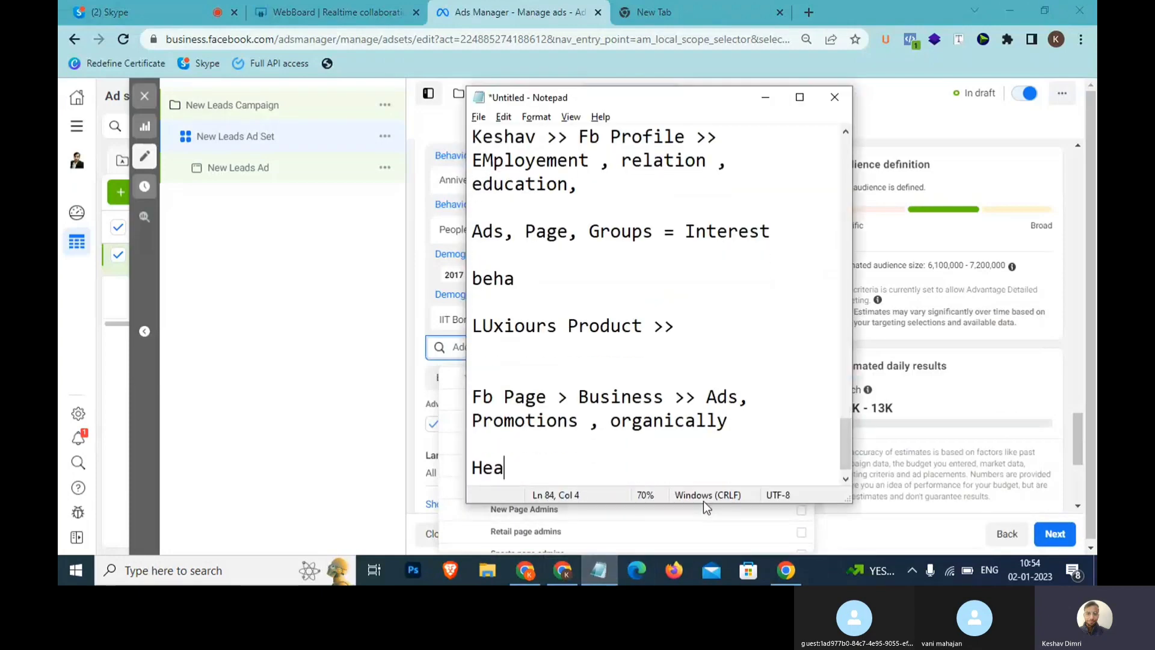
type("lth >> FB Pafe")
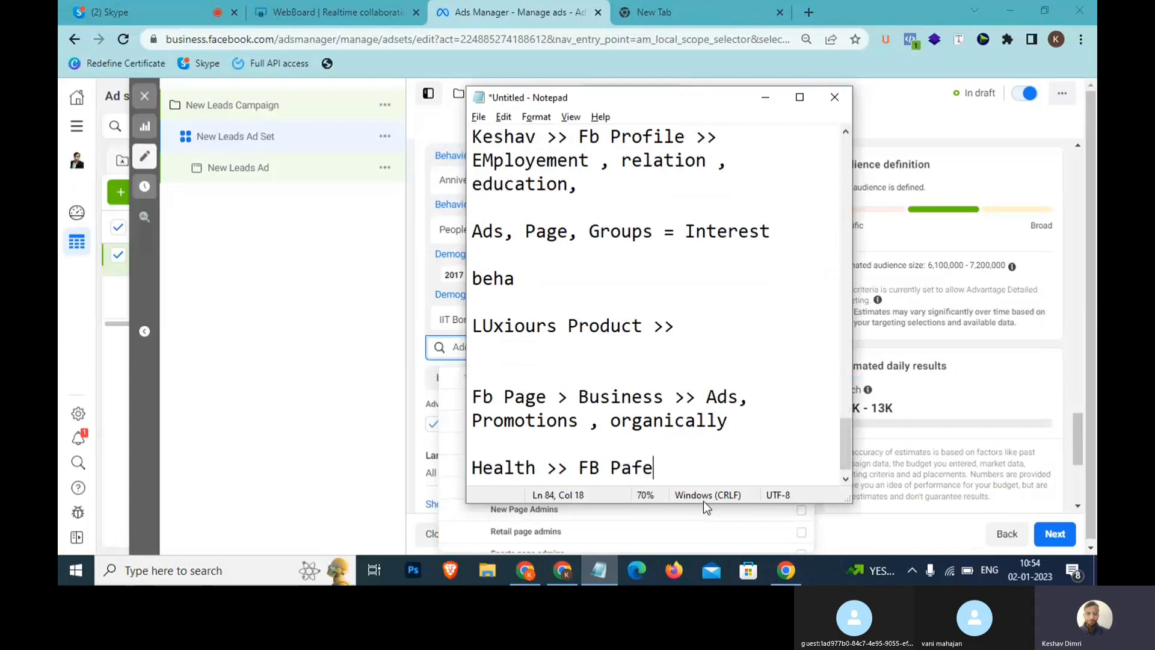
key("BackSpace")
key("BackSpace")
type("ge")
- Switch to Ads Manager and examine the Facebook page admins options, including Food & Restaurant, Facebook Page, Sports and Travel & Tourism page admins
left_click(703, 508)
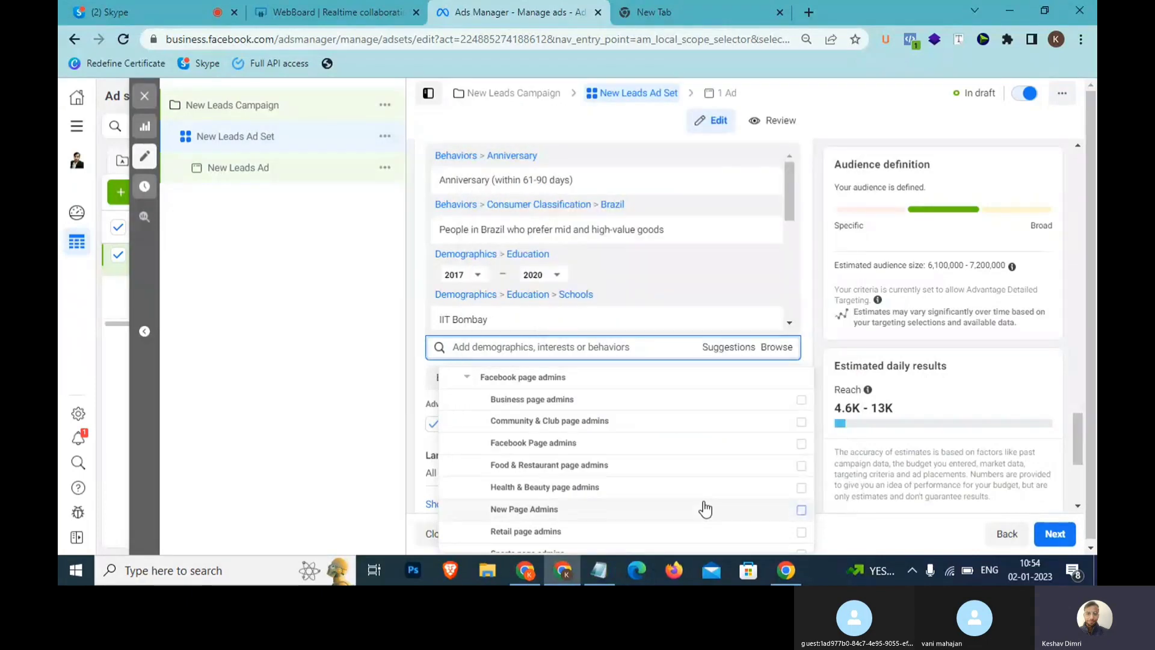
mouse_move(617, 480)
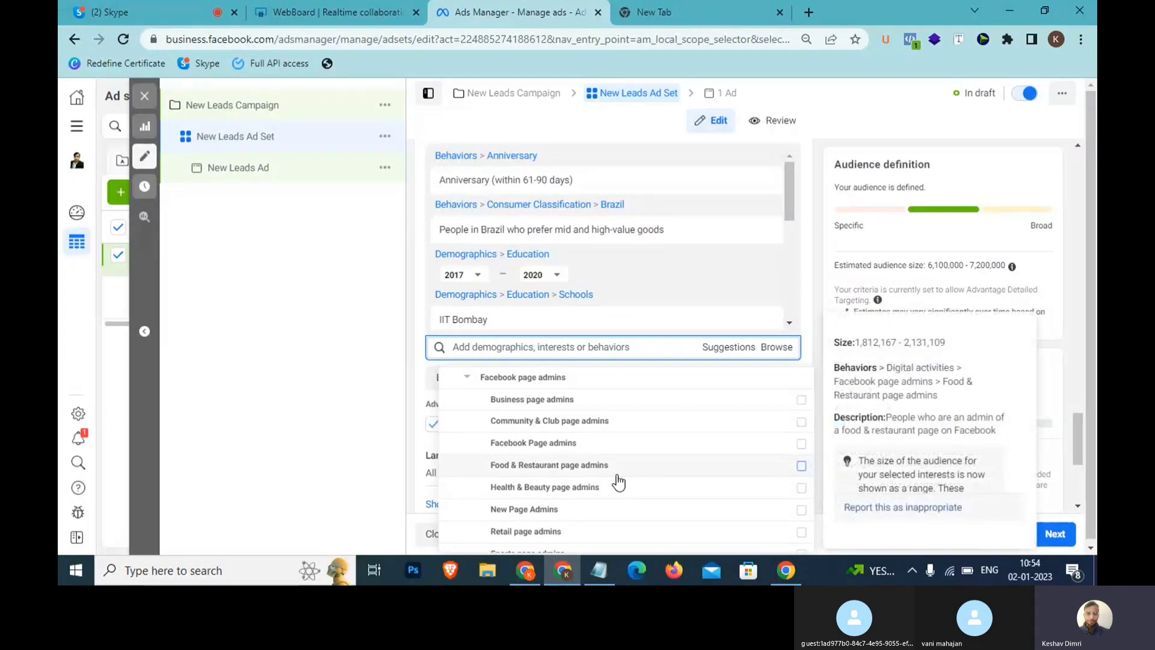
mouse_move(599, 446)
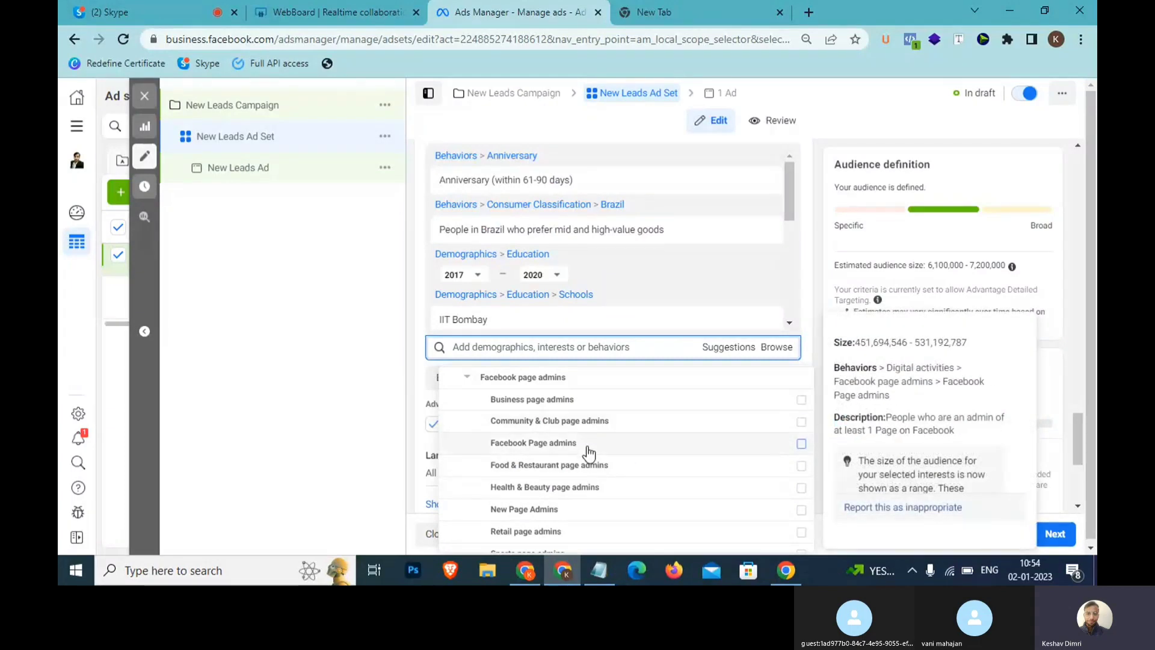
scroll(588, 453, "down", 1)
mouse_move(561, 486)
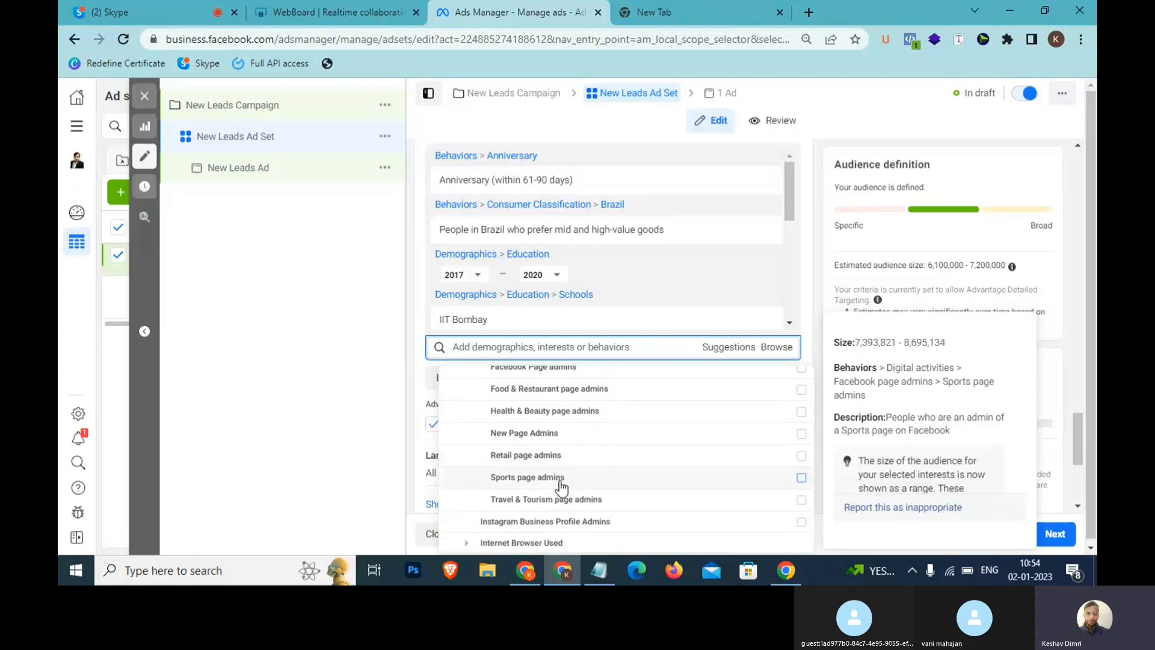
mouse_move(568, 508)
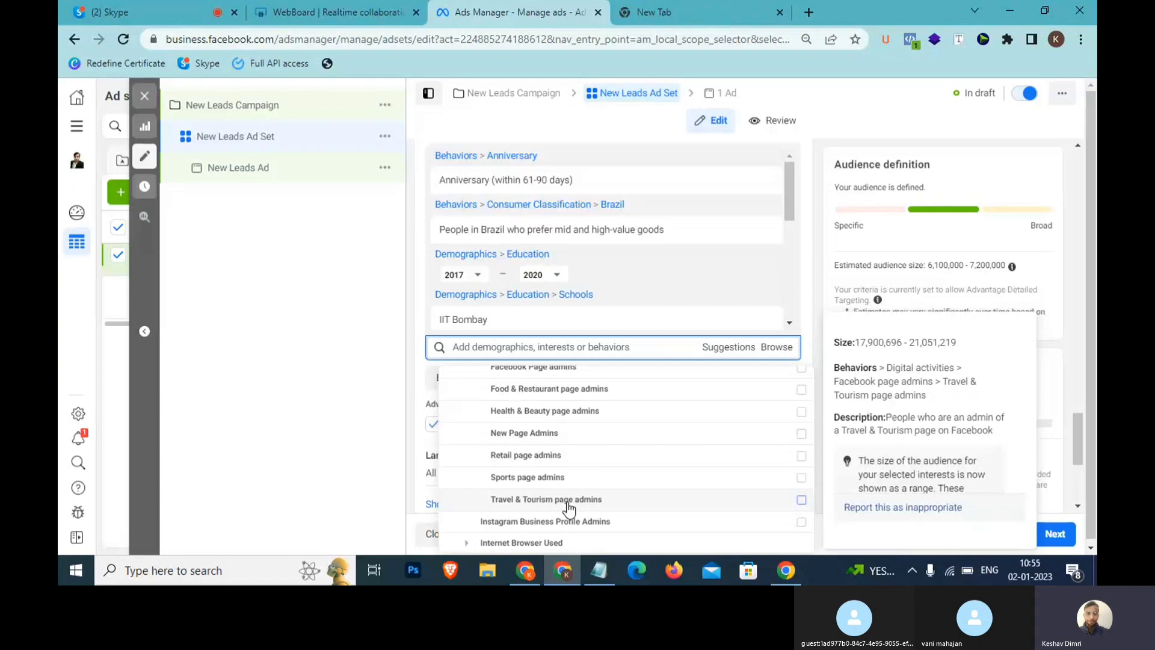
- Expand Internet Browser Used and add "Facebook access (browser): Safari" to the detailed targeting
scroll(569, 508, "down", 1)
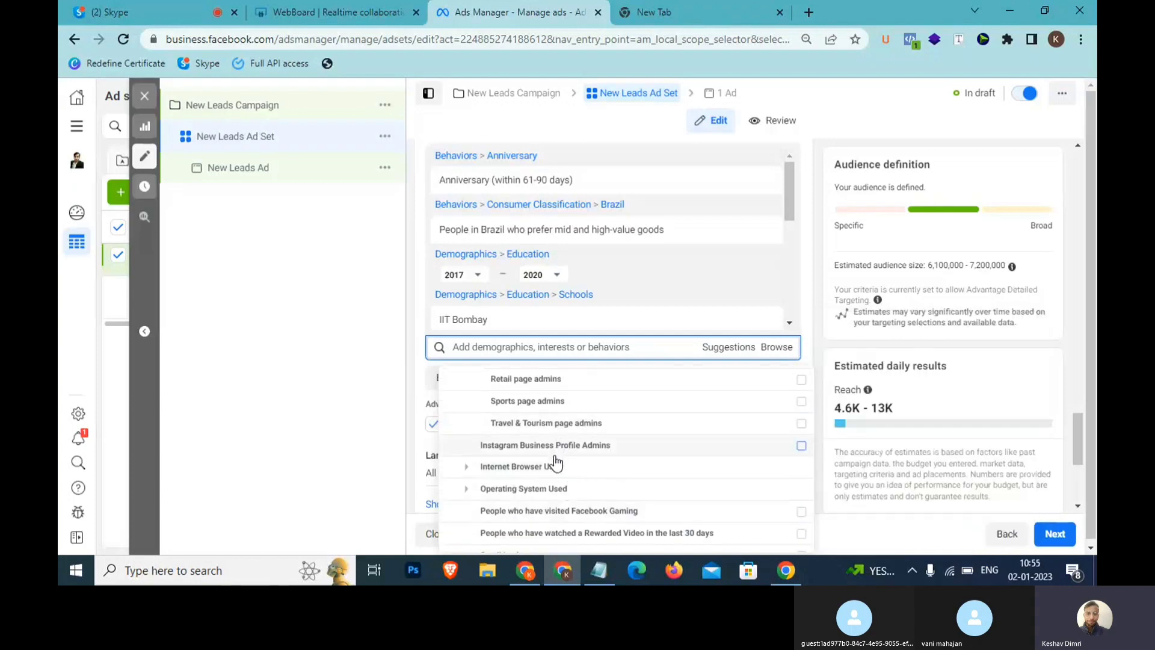
left_click(466, 472)
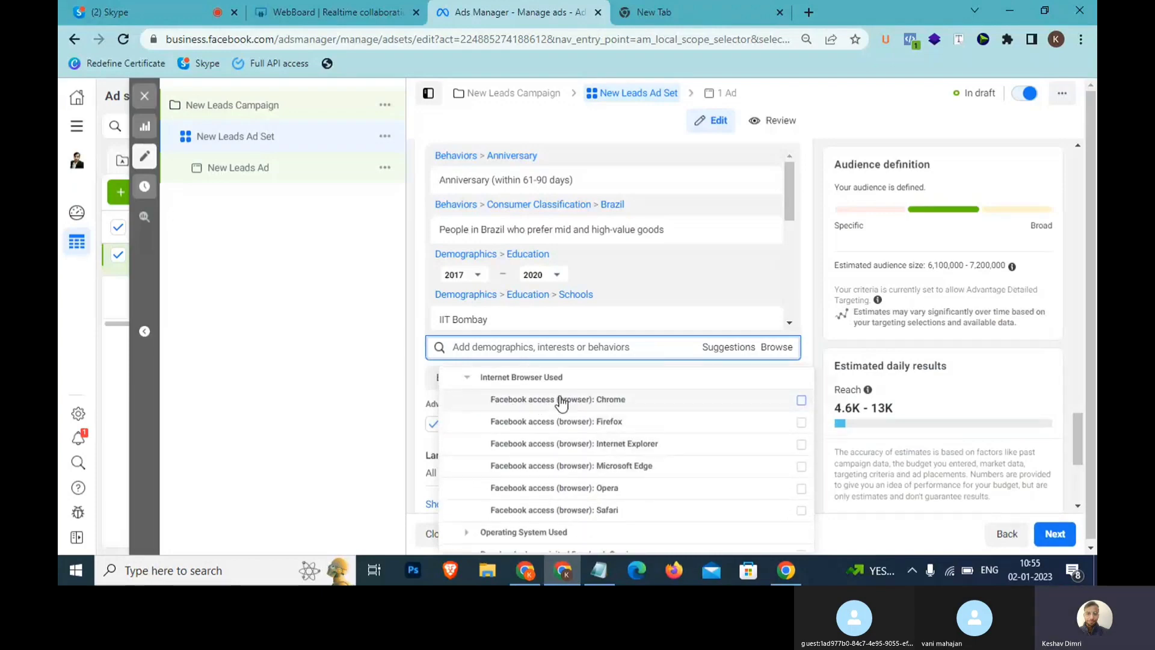
mouse_move(561, 403)
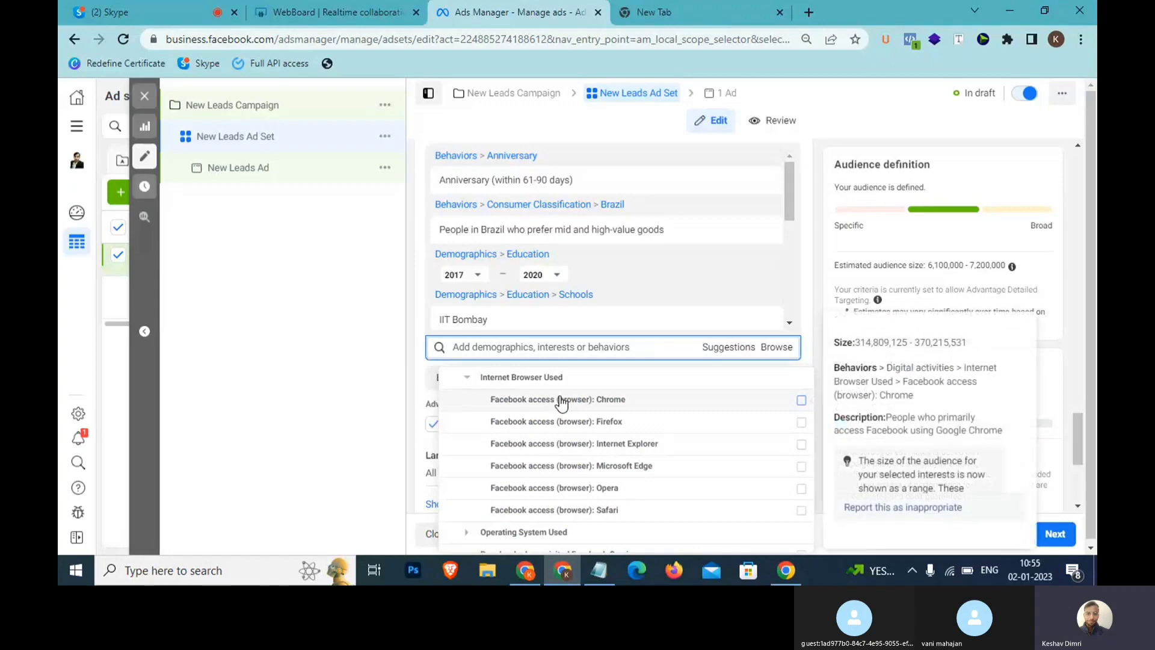
mouse_move(642, 424)
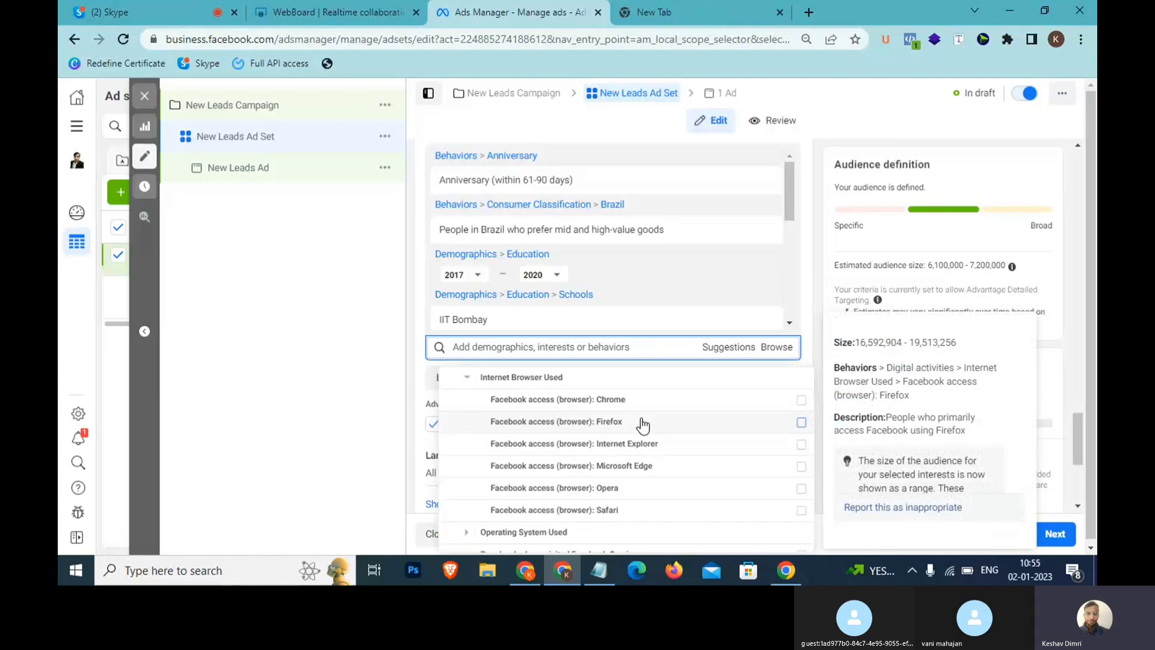
mouse_move(637, 519)
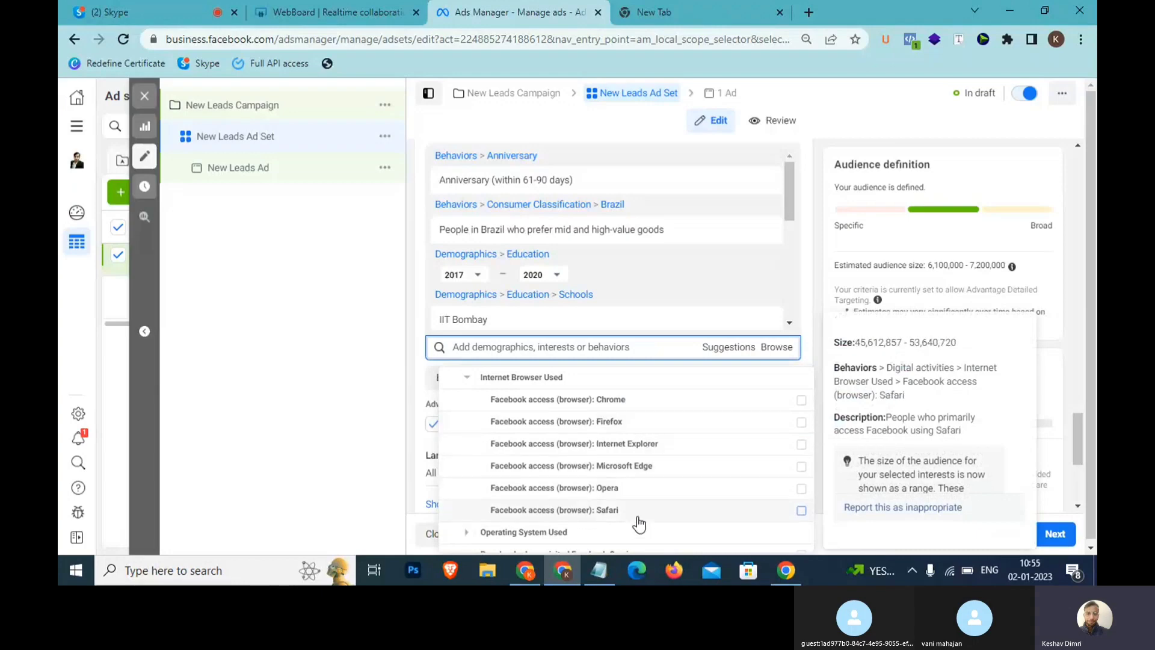
left_click_drag(635, 517, 488, 522)
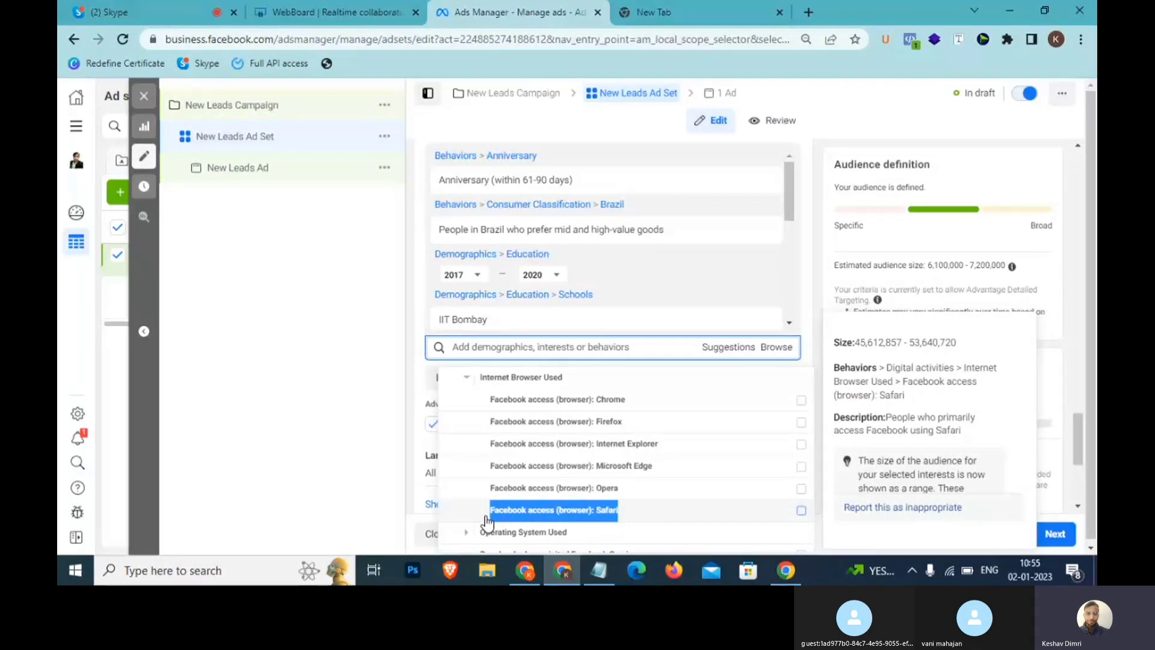
left_click(626, 514)
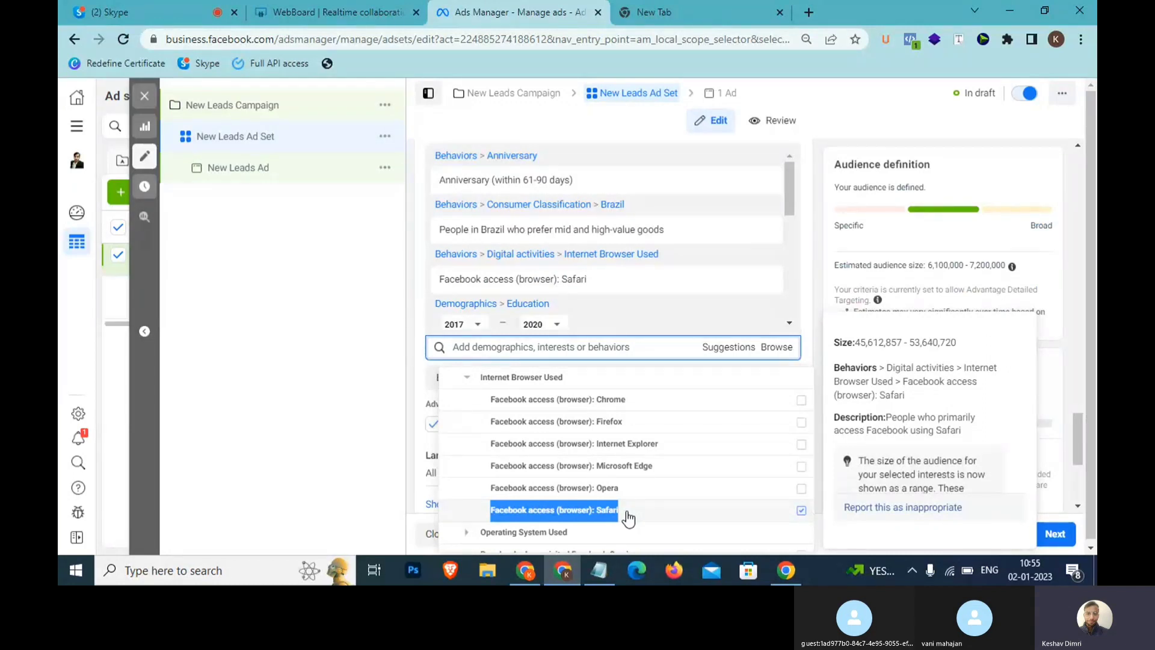
- Add the Operating System Used behaviors Mac OS X, Windows Vista and Windows XP to the detailed targeting
scroll(628, 518, "down", 2)
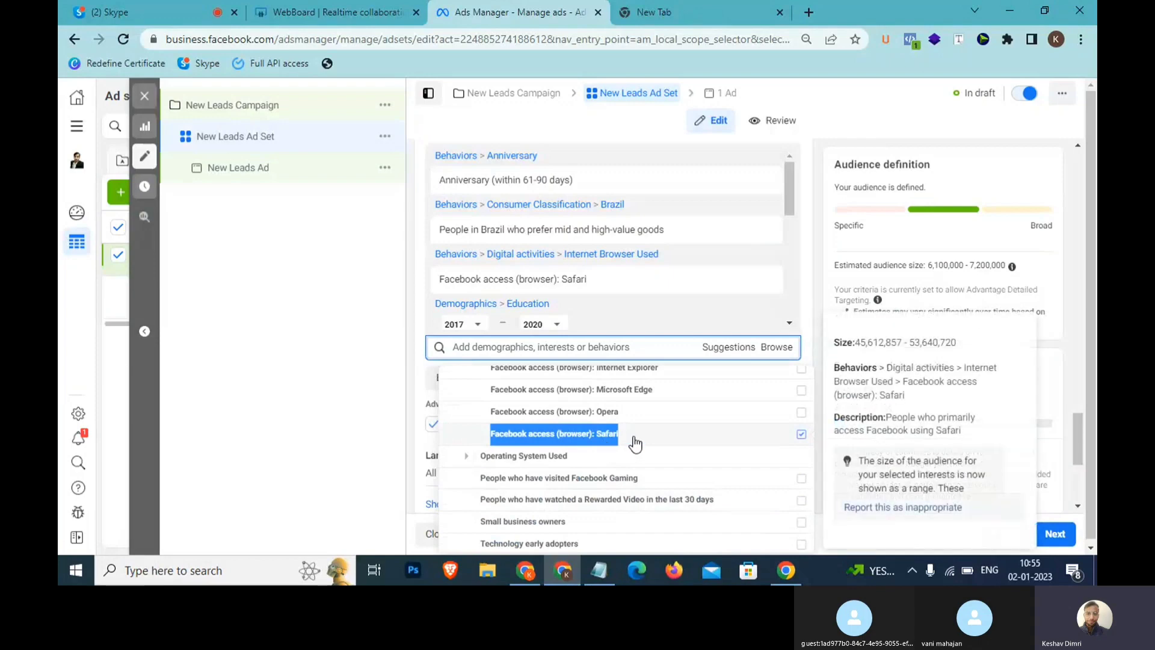
left_click(469, 461)
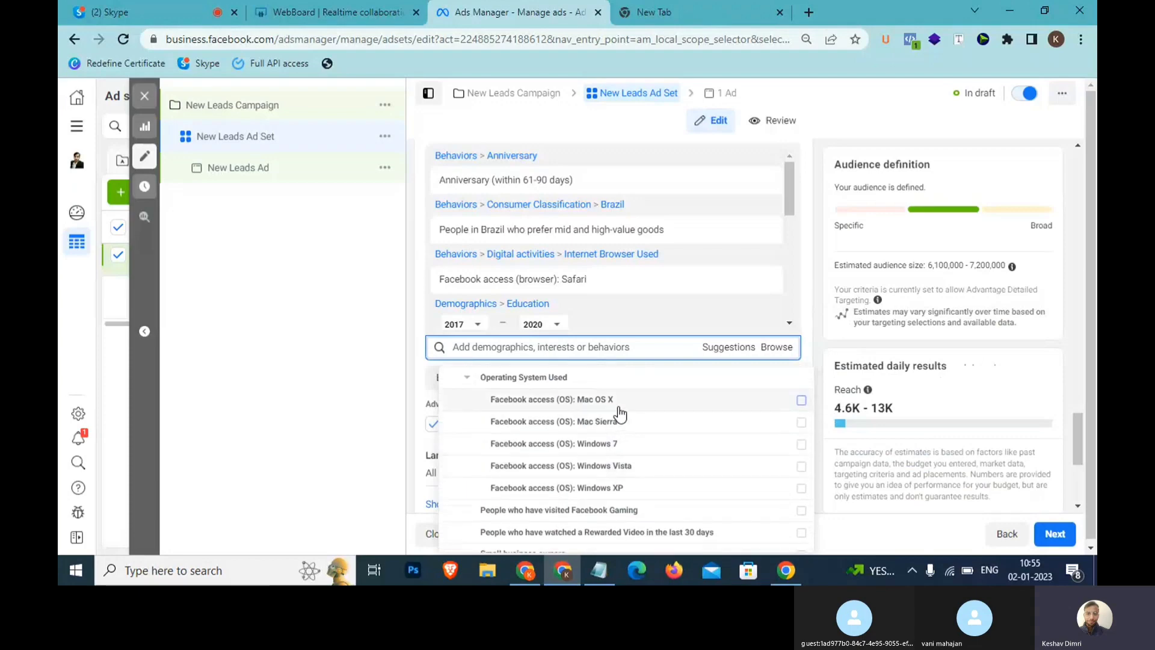
left_click_drag(621, 399, 486, 407)
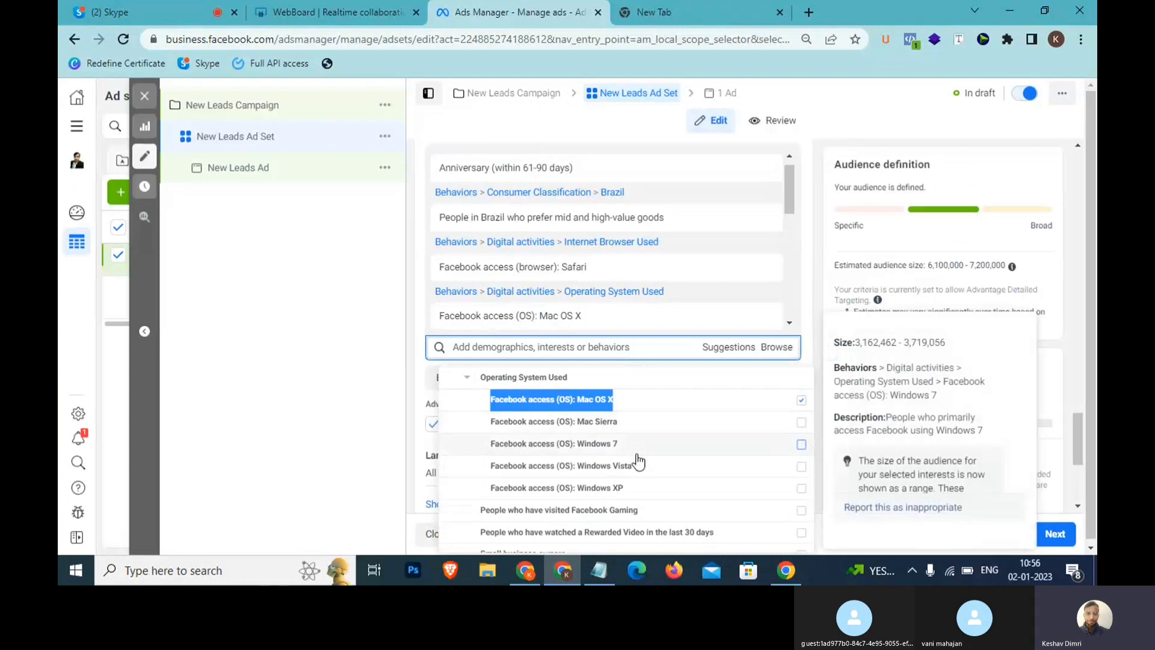
left_click_drag(631, 468, 512, 492)
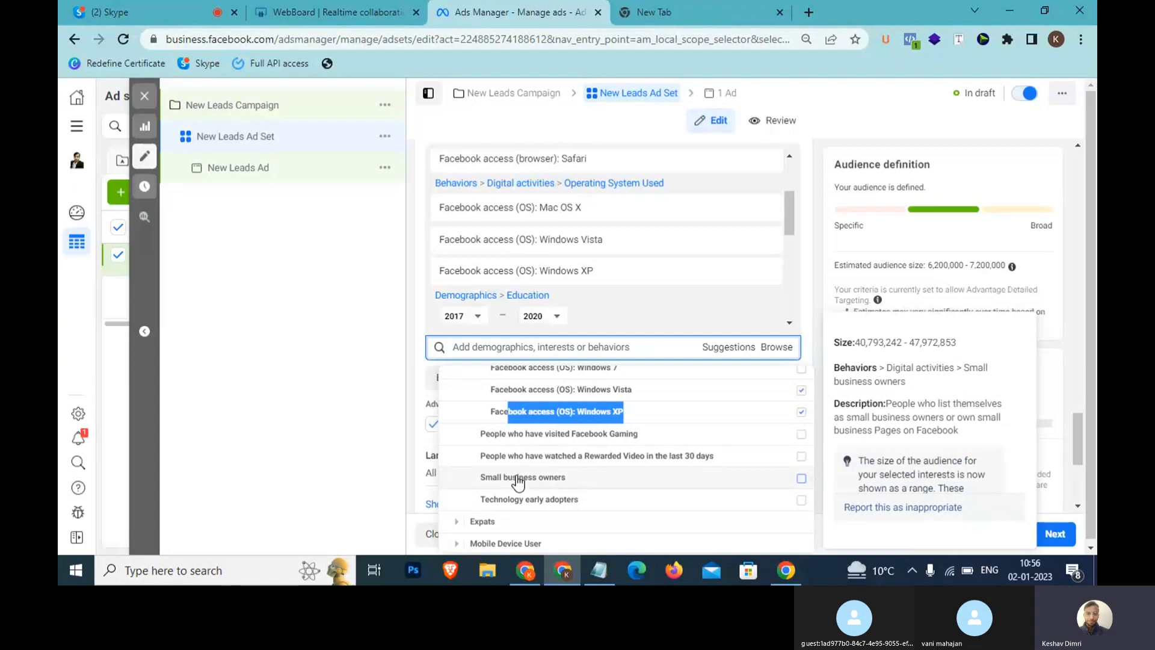
- Under Mobile Device User, examine the Android and Apple (iOS) options in All Mobile Devices by Operating System, then collapse that group
scroll(517, 508, "down", 1)
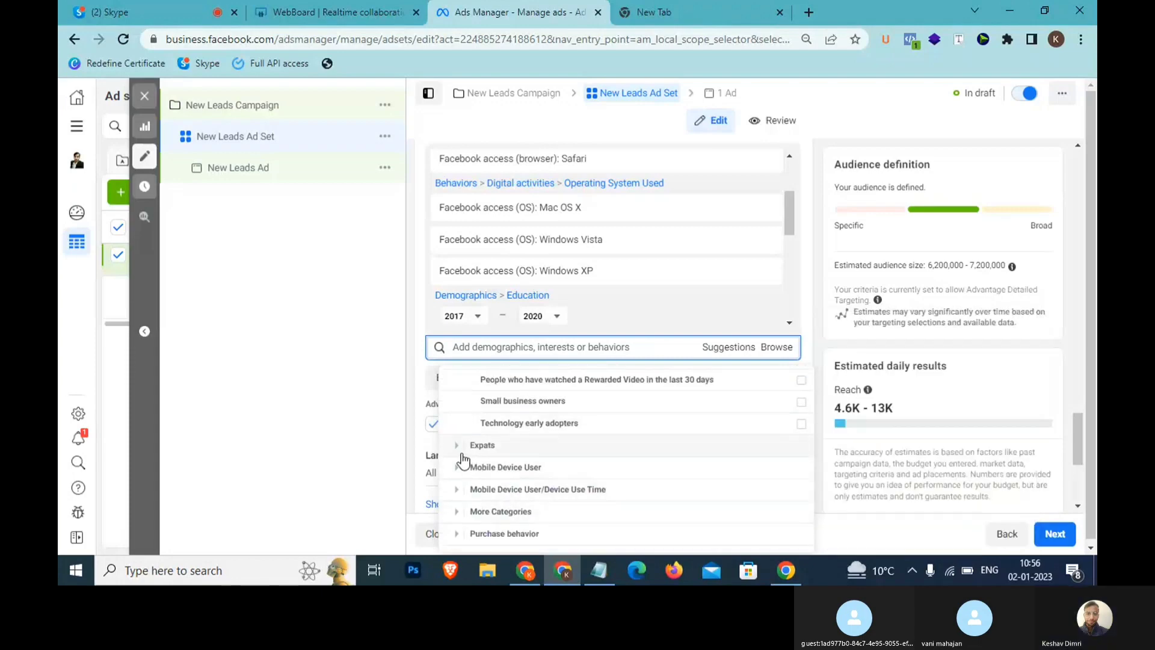
left_click(456, 468)
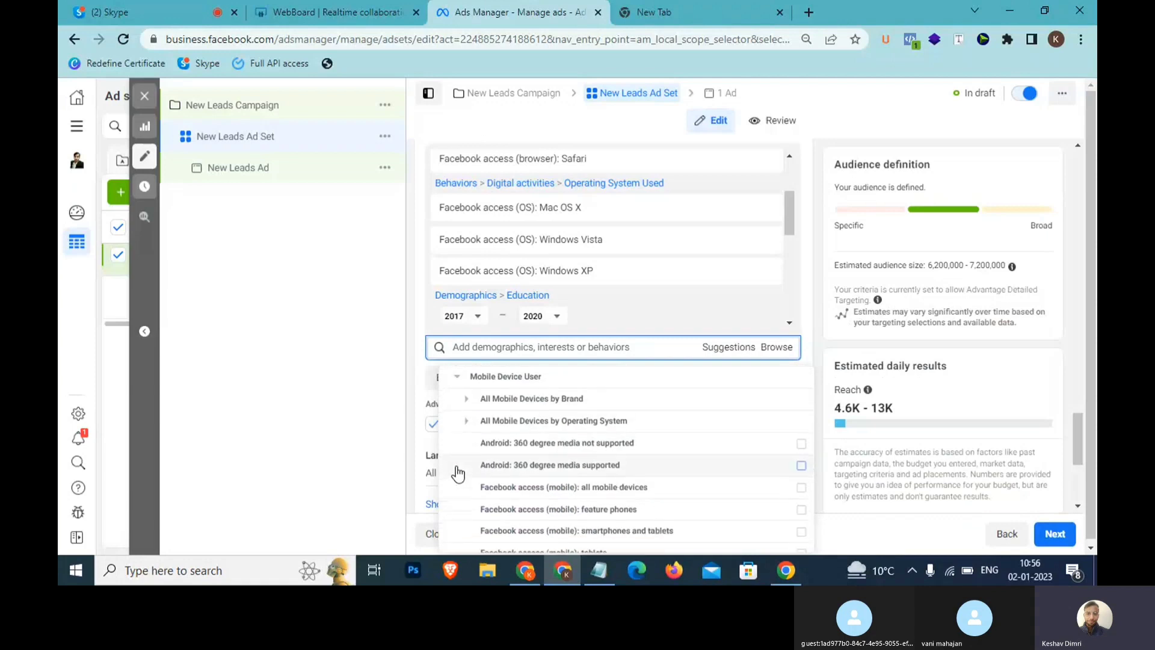
left_click(464, 425)
mouse_move(464, 425)
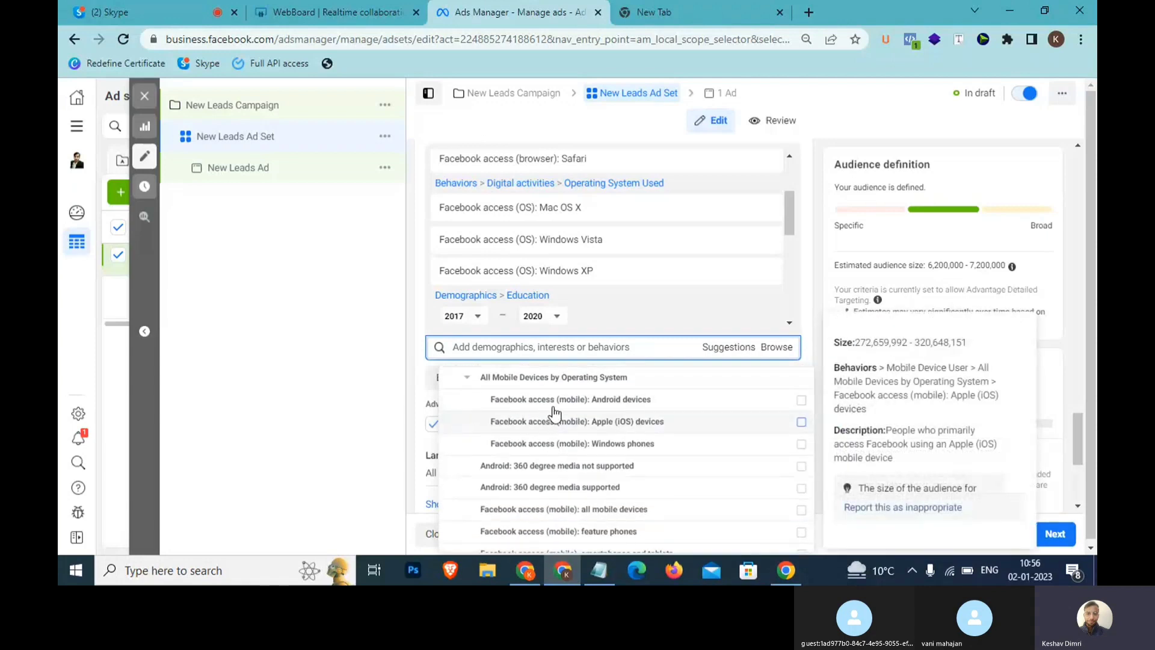
mouse_move(599, 403)
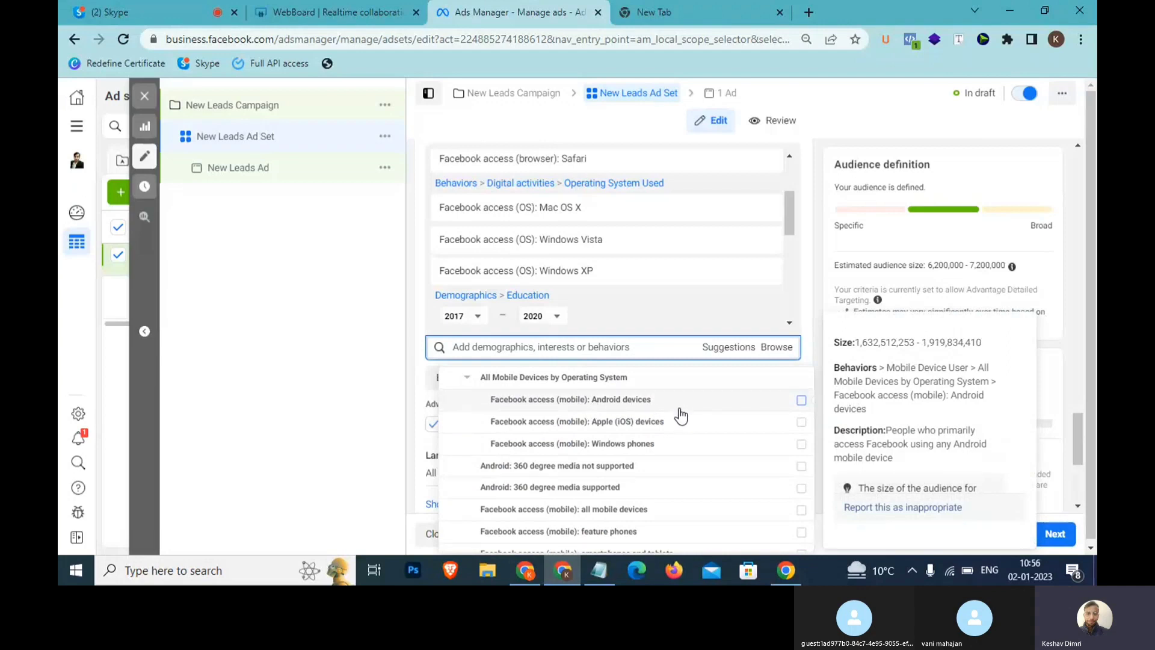
mouse_move(669, 427)
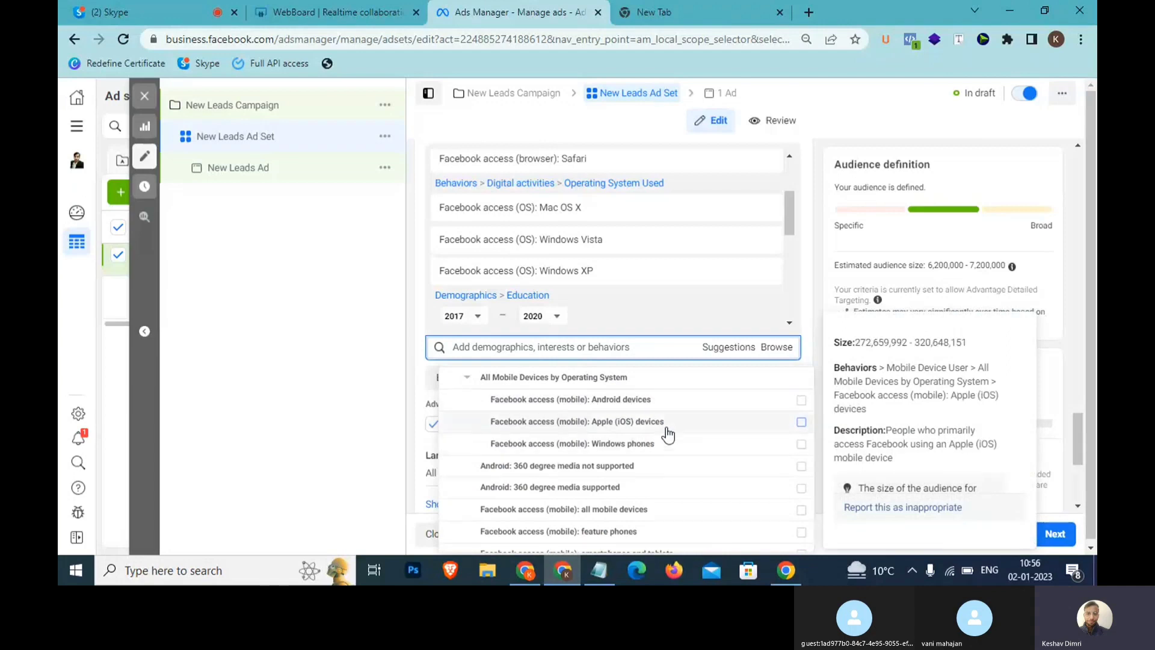
mouse_move(480, 397)
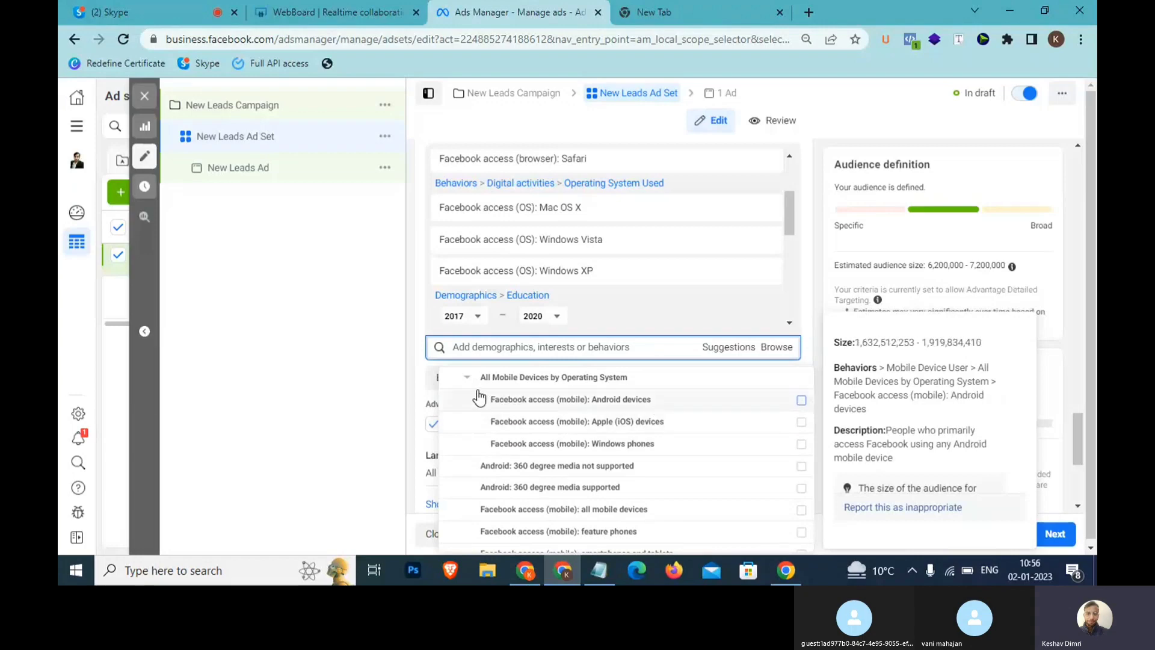
left_click(467, 377)
- Examine the 4G option under Network Connection and expand the Mobile Device User/Device Use Time behaviors
scroll(542, 463, "down", 1)
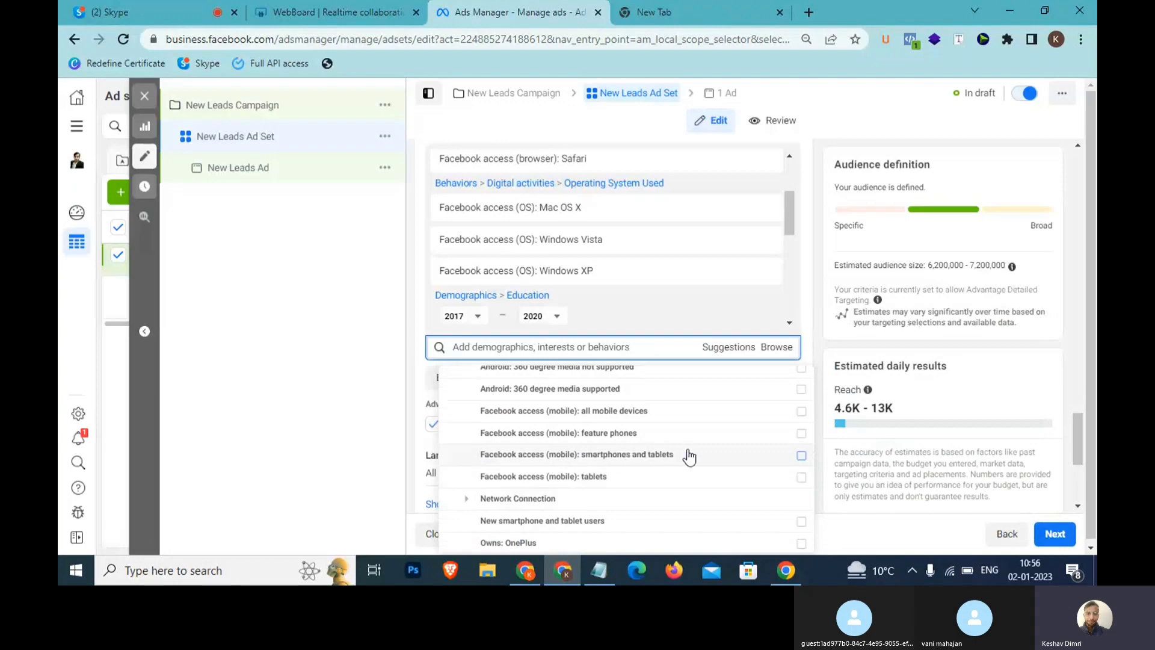
left_click(468, 499)
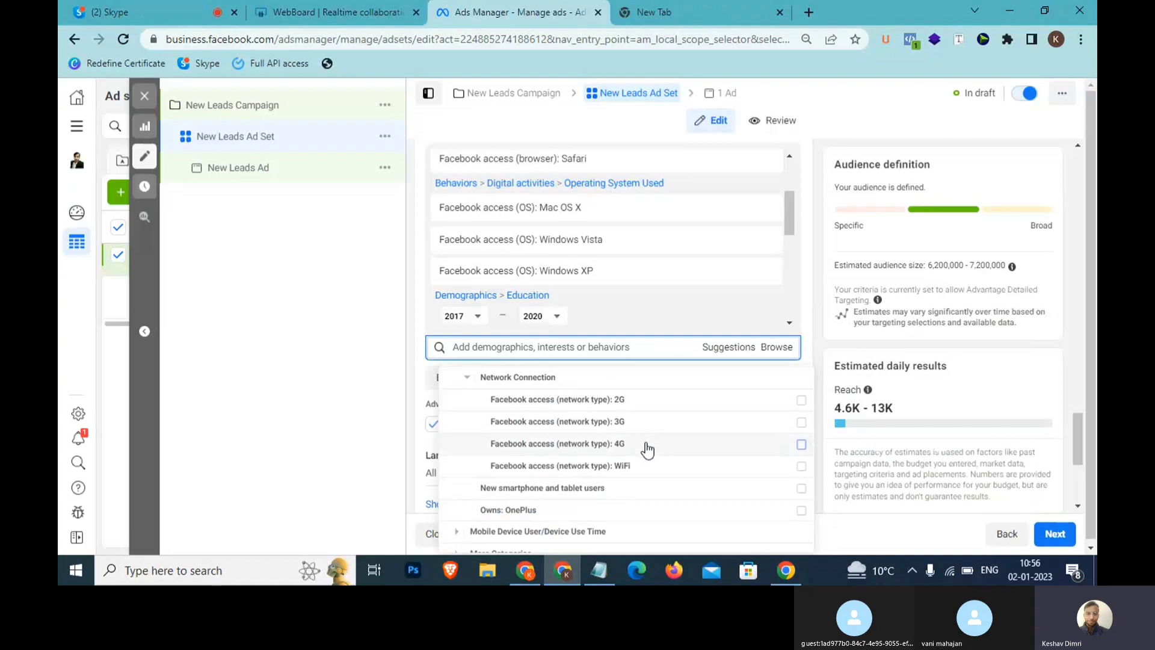
mouse_move(647, 449)
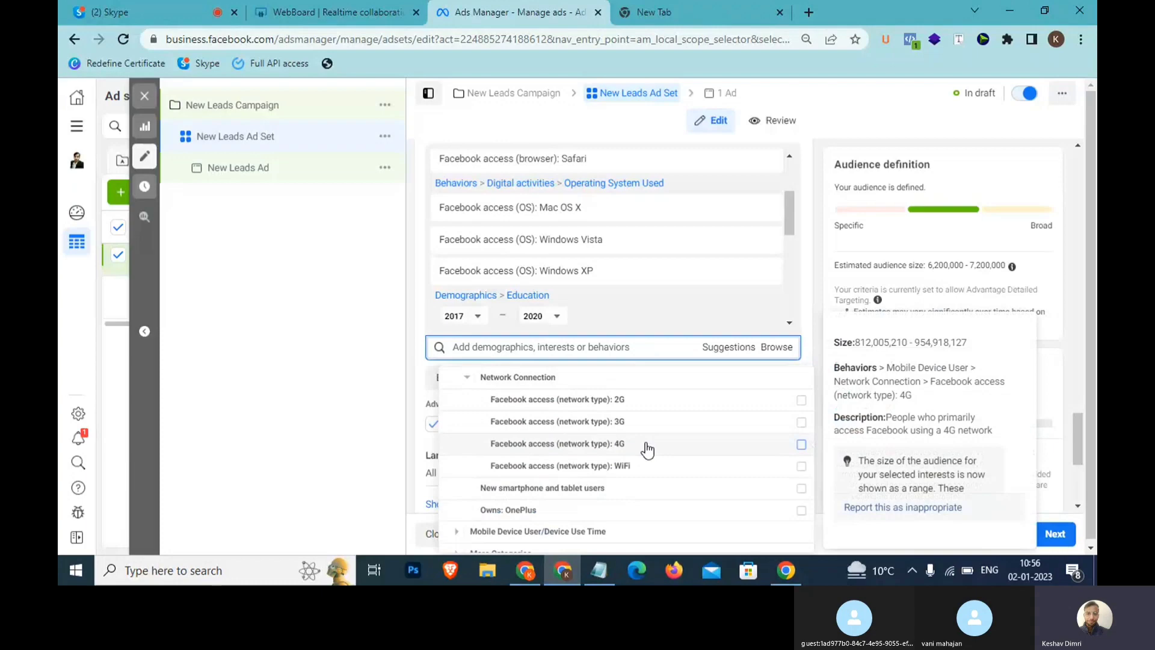
scroll(647, 449, "down", 1)
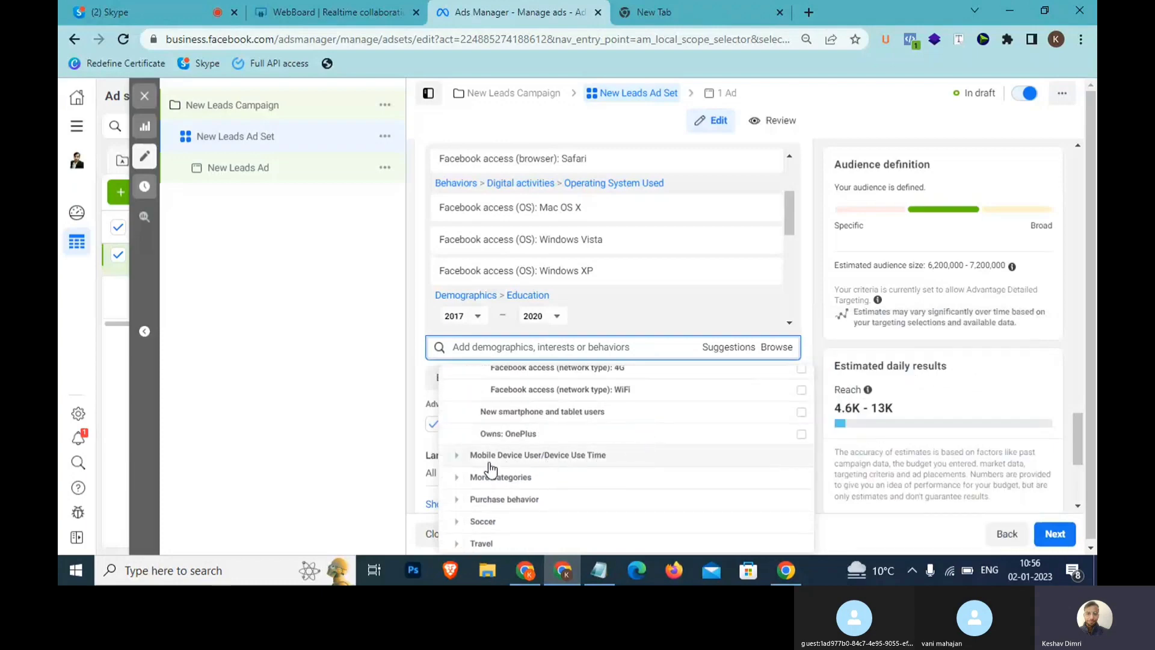
left_click(459, 458)
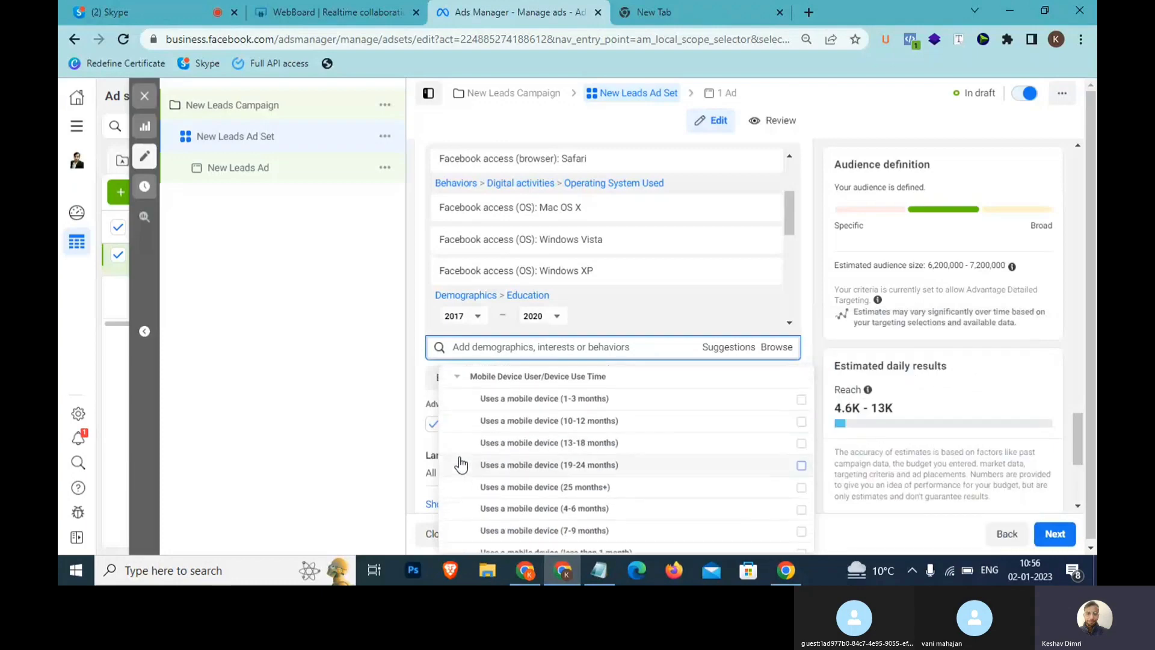
- Expand the Expats behaviors and add "Friends of those who live abroad" to the detailed targeting
mouse_move(524, 400)
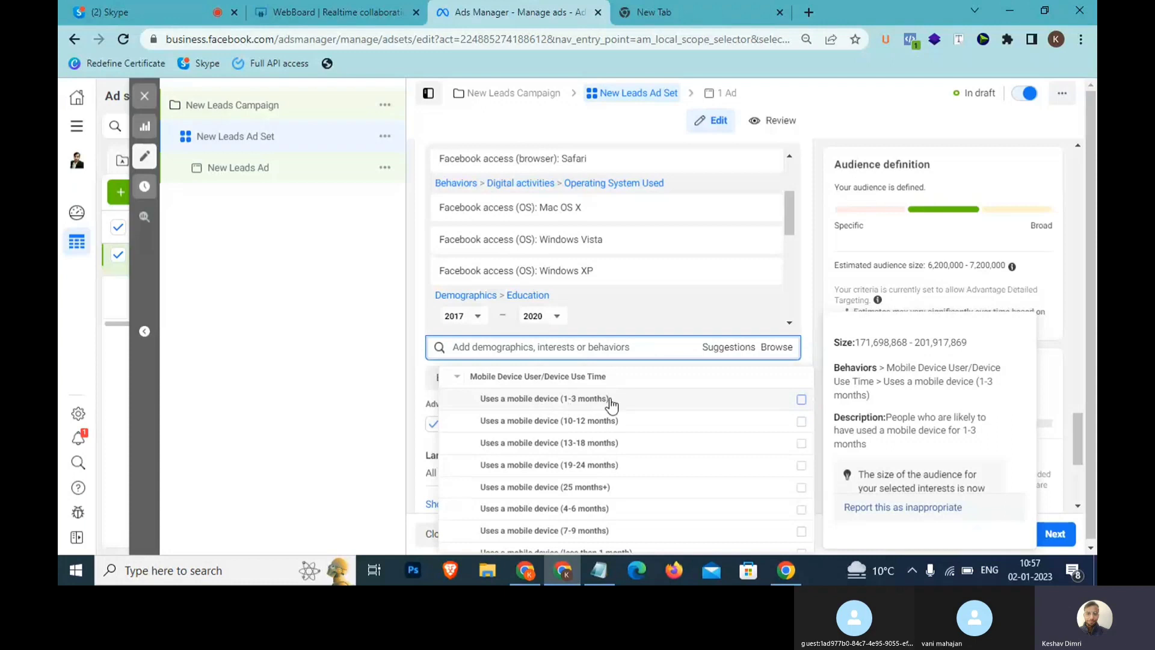
scroll(611, 433, "down", 2)
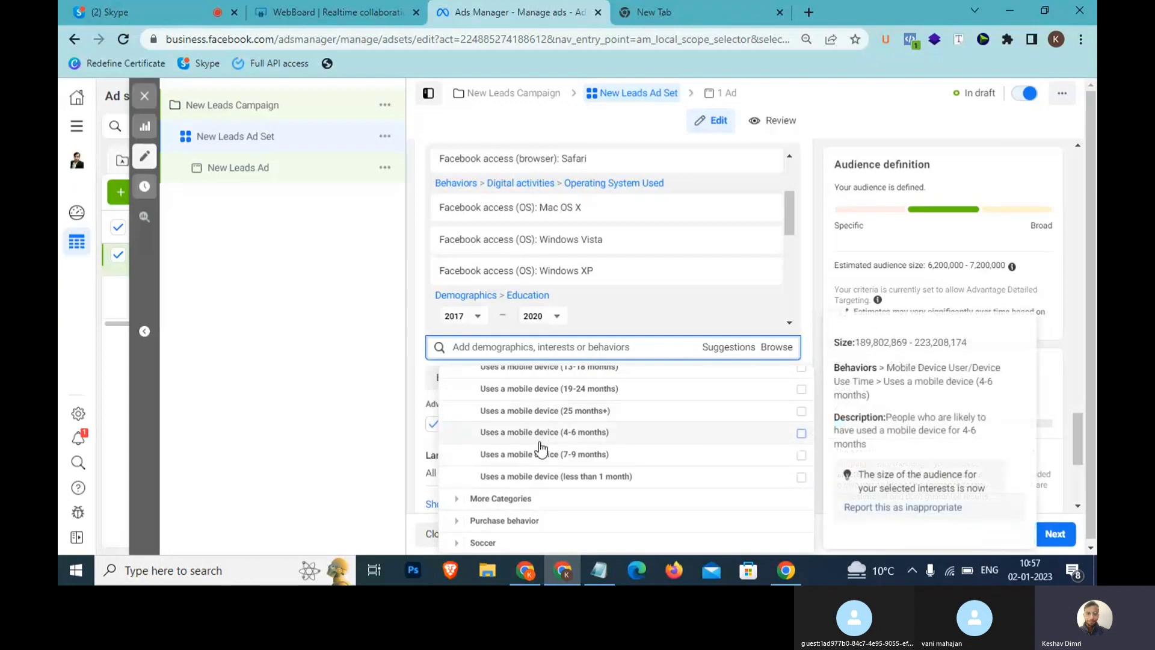
scroll(509, 476, "up", 10)
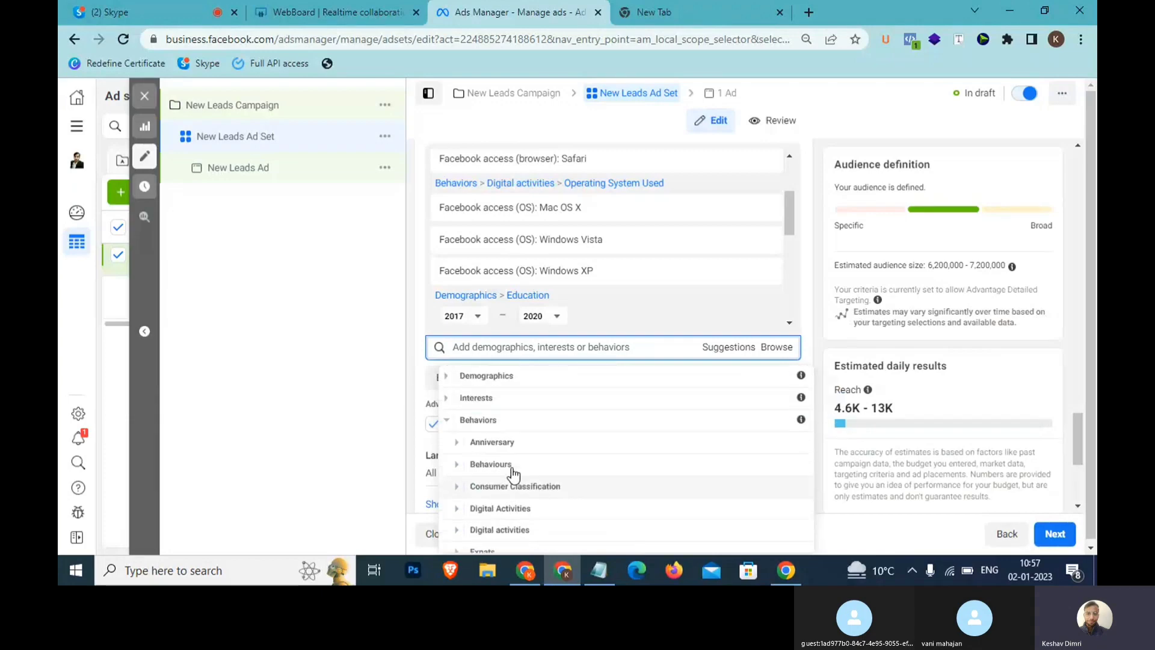
scroll(478, 467, "down", 2)
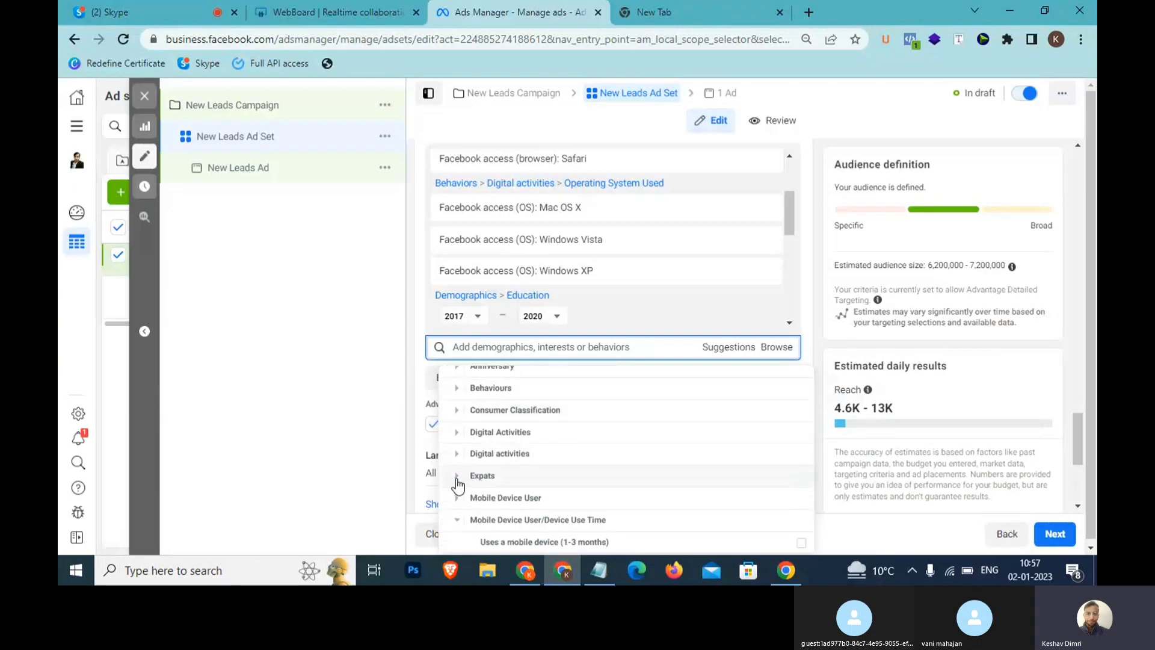
left_click(457, 478)
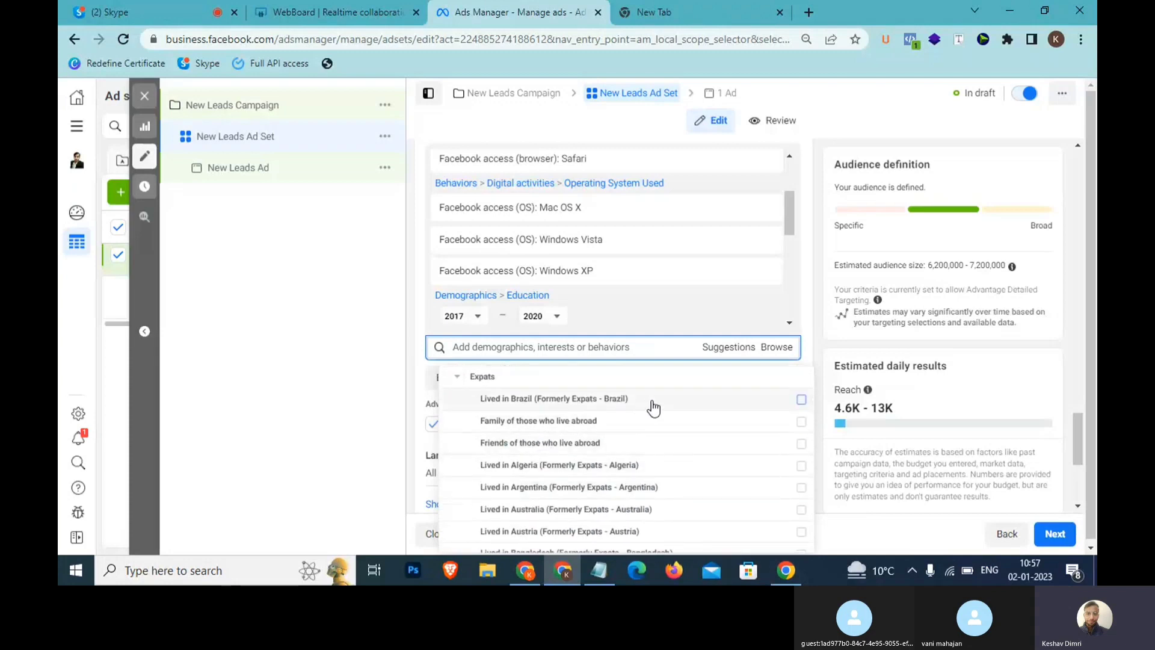
left_click_drag(630, 445, 472, 456)
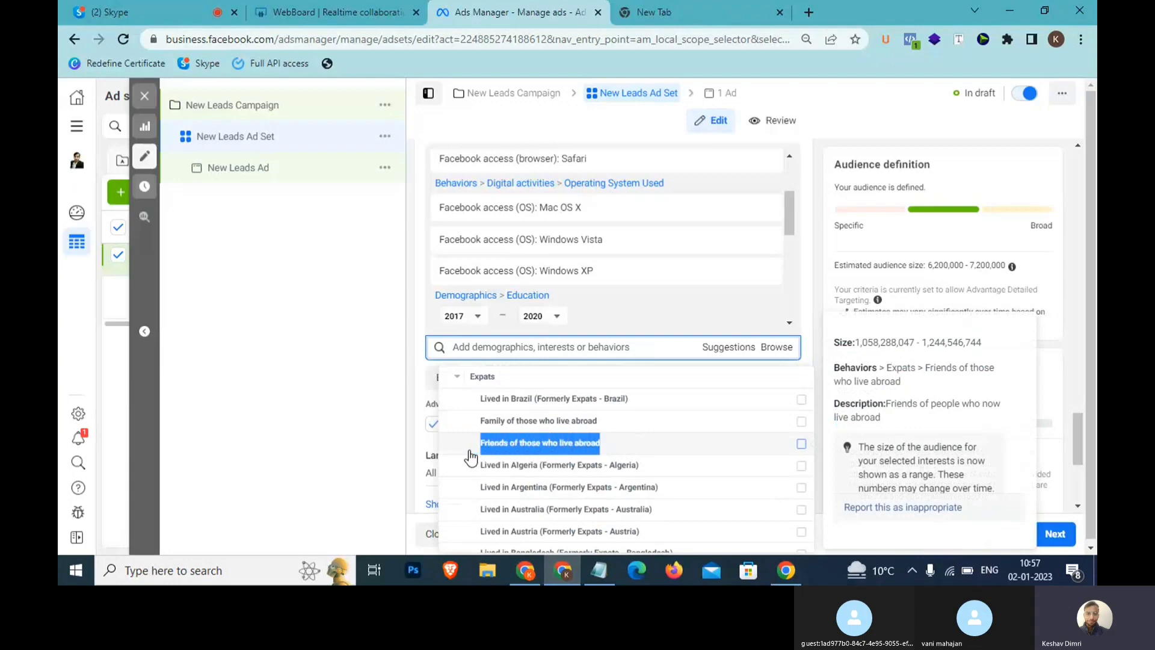
left_click(613, 446)
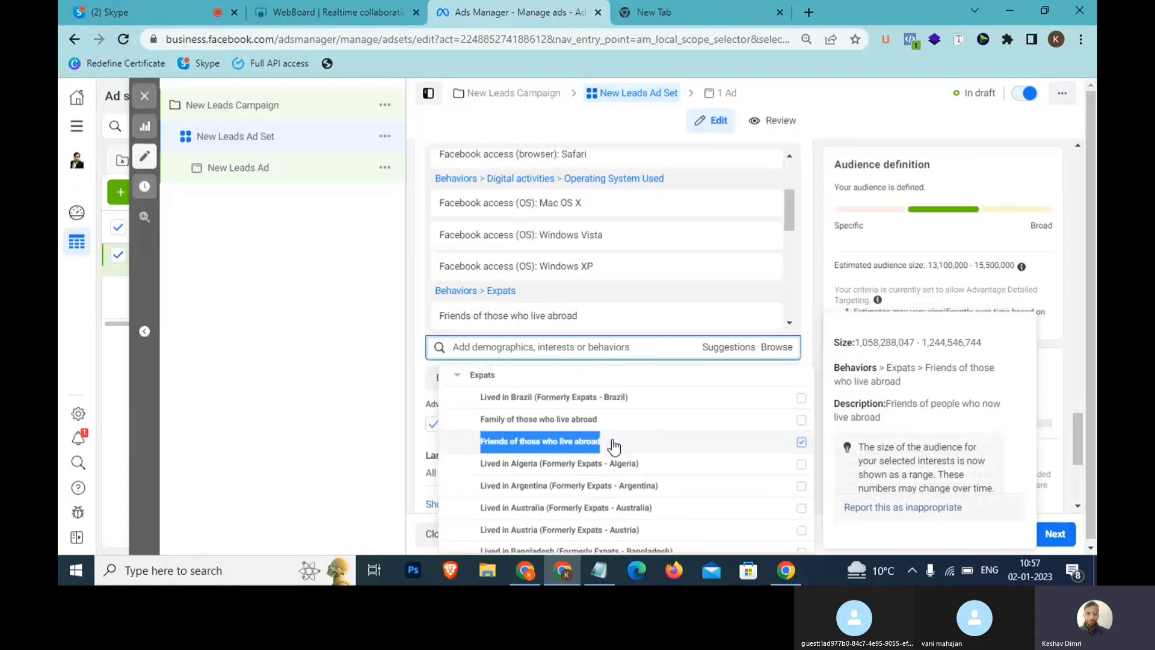
- Add the Expats behavior "Lived in Czech Republic (Formerly Expats - Czech Republic)" to the detailed targeting
scroll(614, 446, "down", 3)
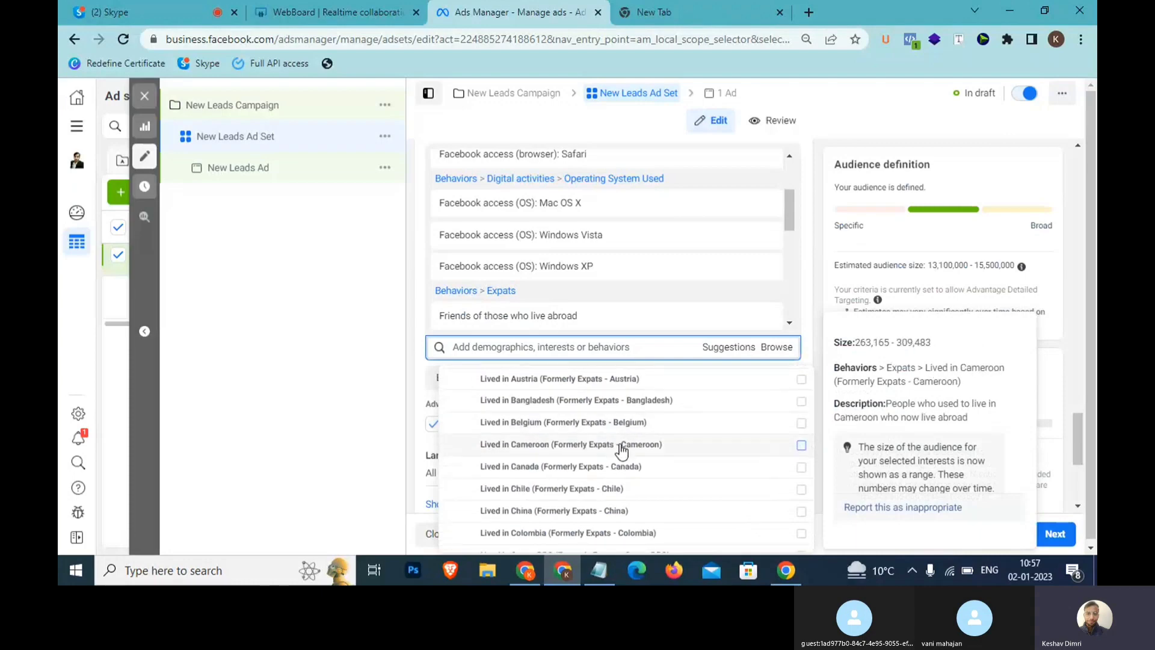
scroll(622, 450, "down", 2)
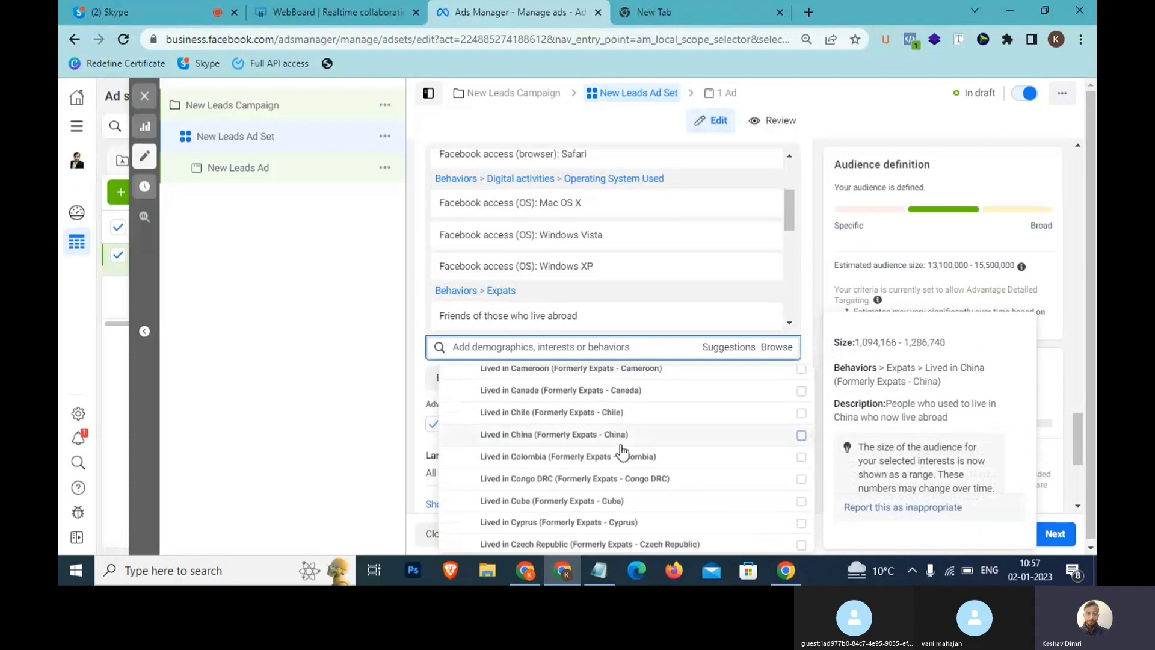
scroll(622, 451, "down", 1)
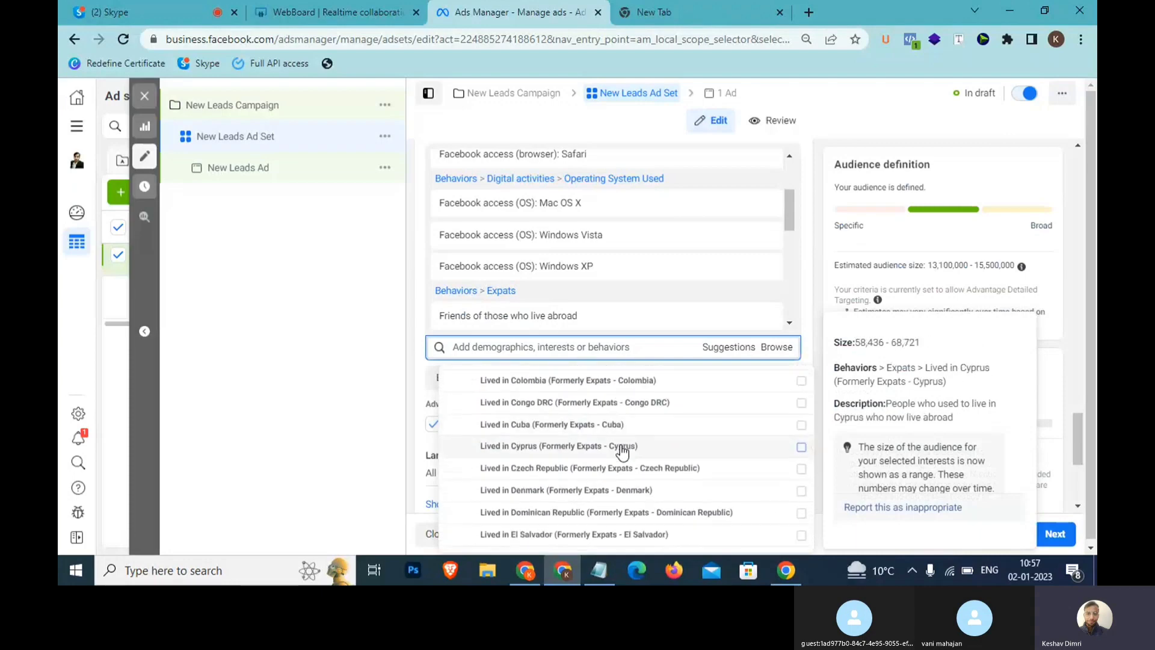
left_click_drag(745, 464, 601, 473)
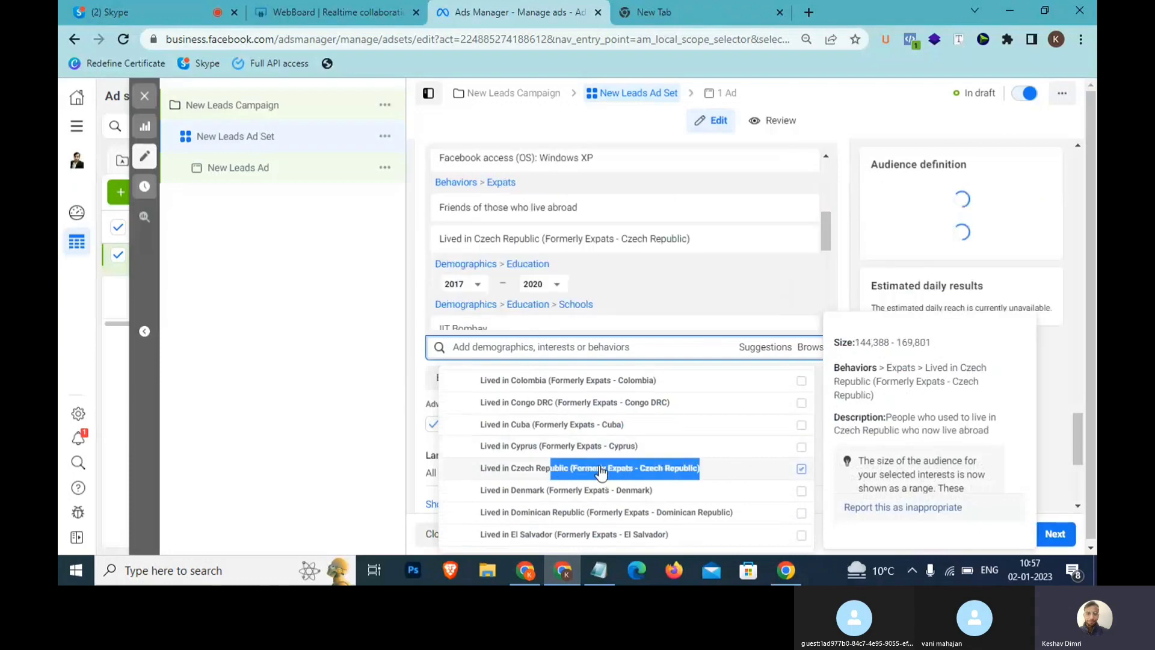
- Switch to Notepad, add the note "India >> Canada" below the Health line, and return to Ads Manager
left_click(599, 578)
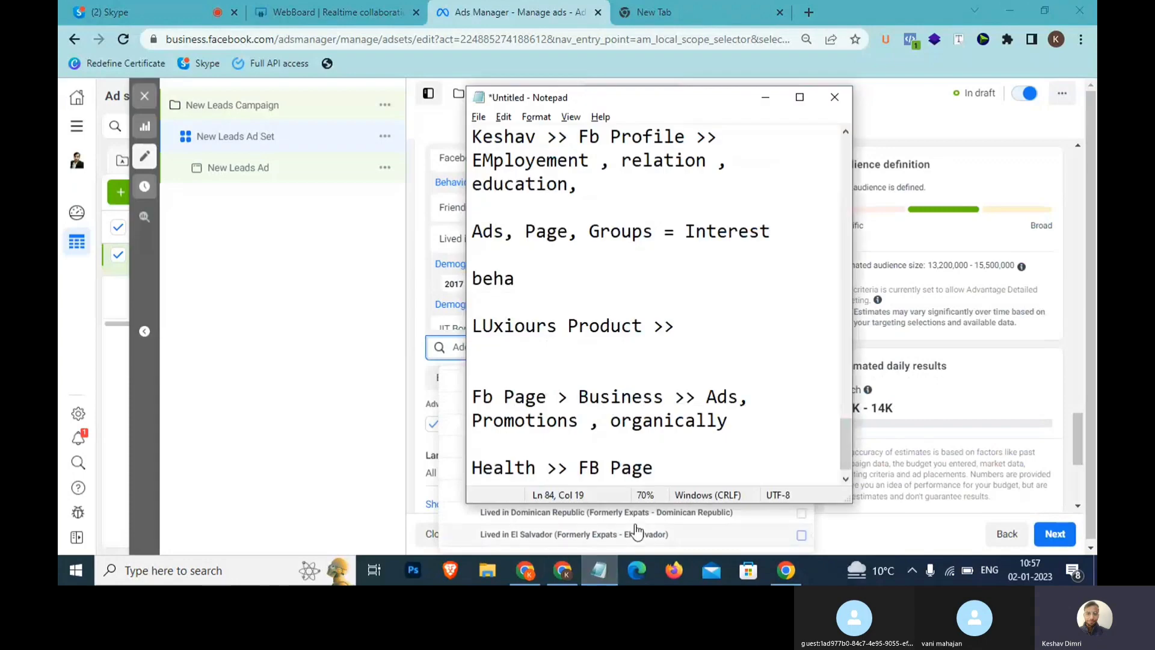
key("Return")
key("Return")
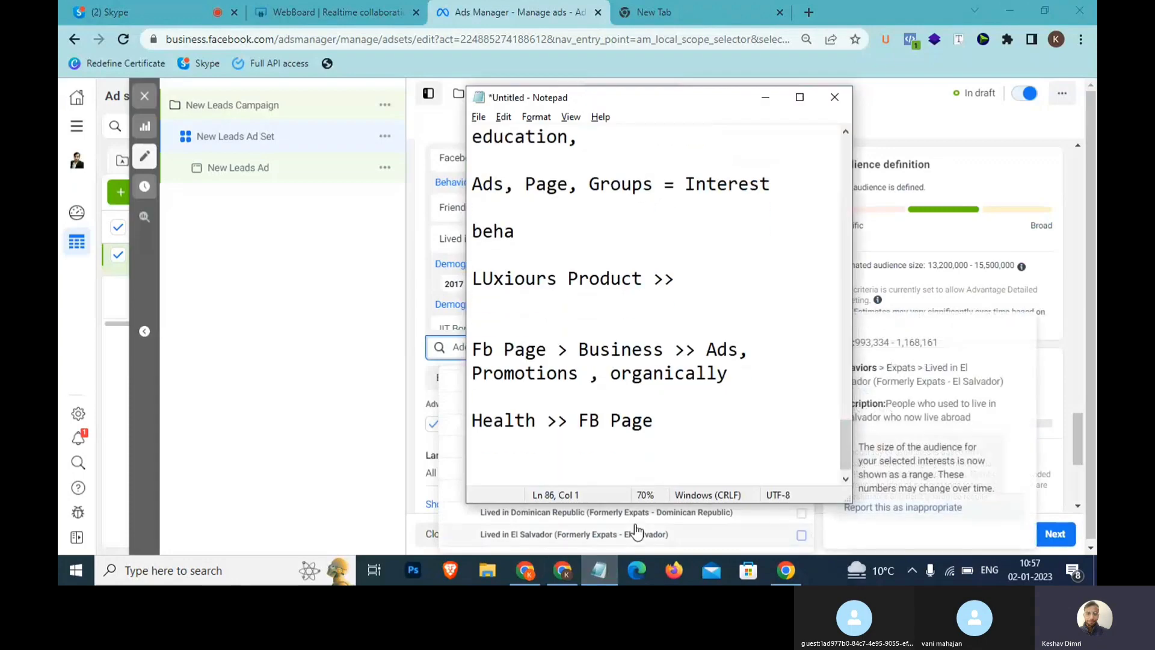
type("India >> Canava")
key("BackSpace")
key("BackSpace")
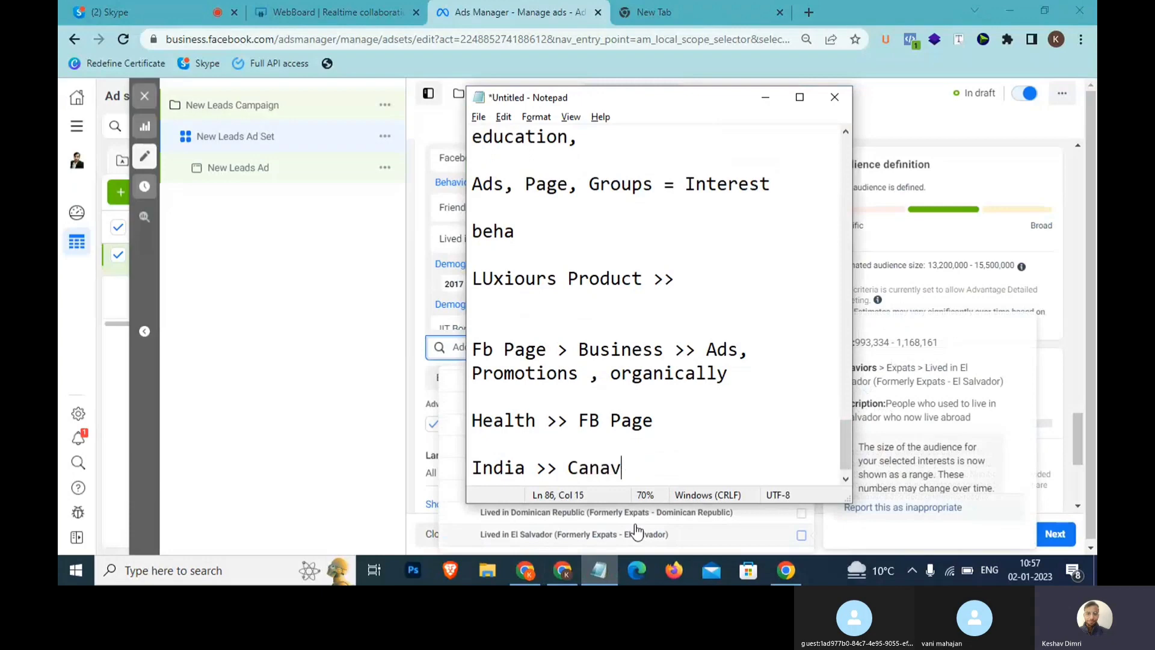
type("da")
key("alt+Tab")
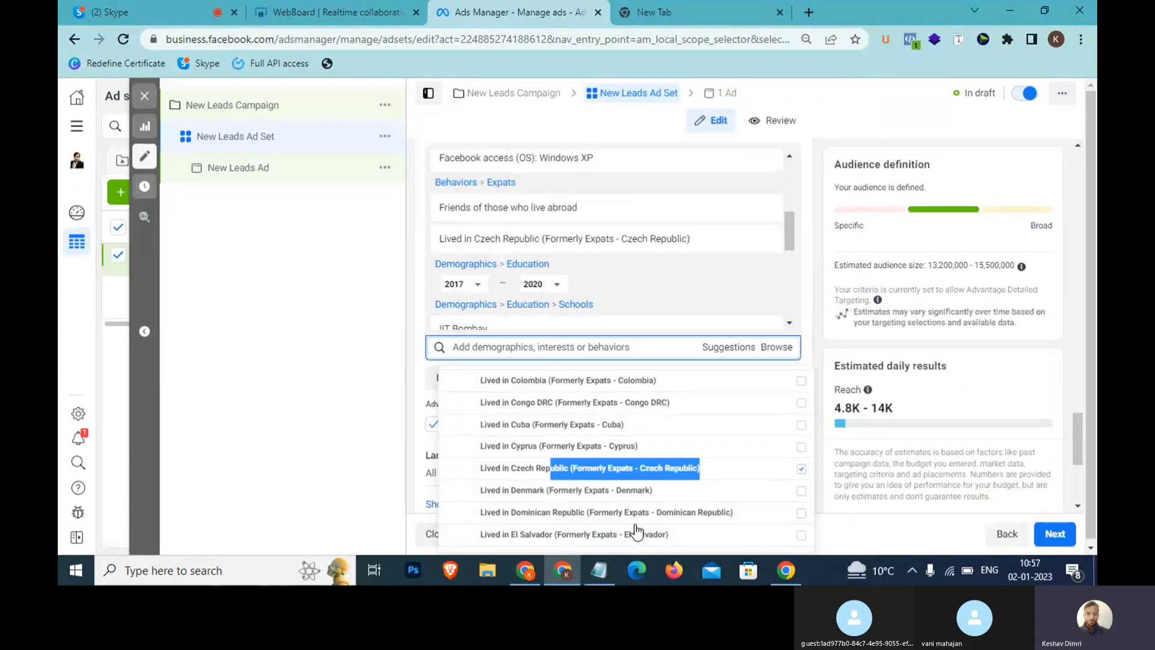
- Examine the remaining "Lived in" country options under Expats, then collapse that group
scroll(629, 505, "down", 6)
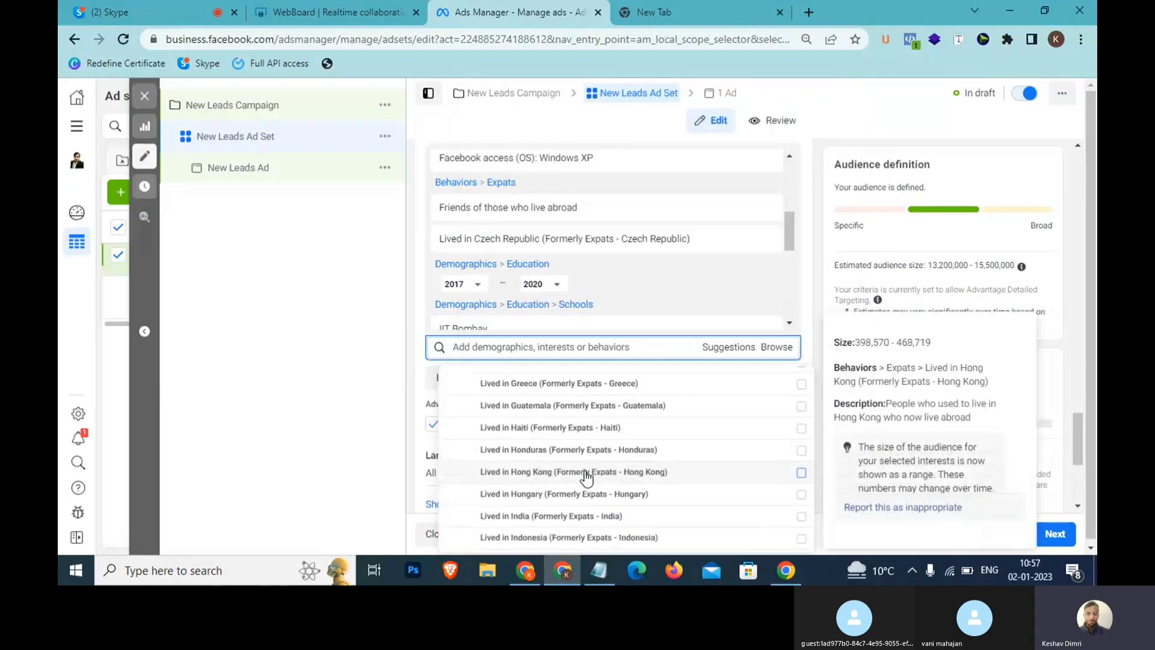
scroll(587, 479, "down", 2)
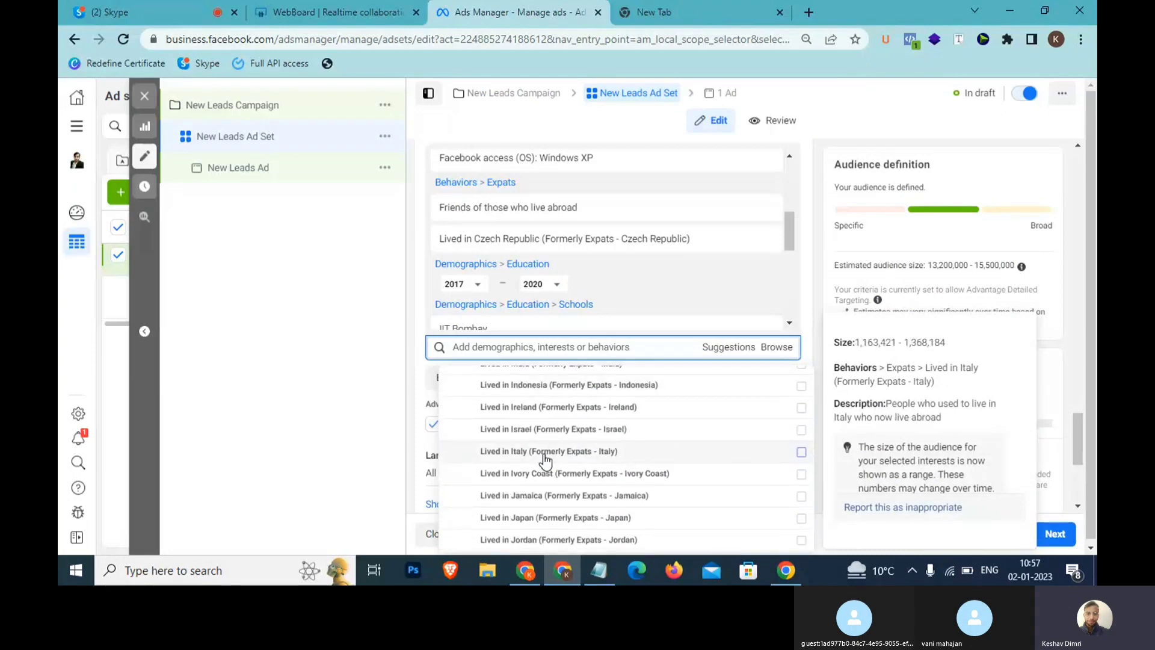
scroll(544, 460, "down", 15)
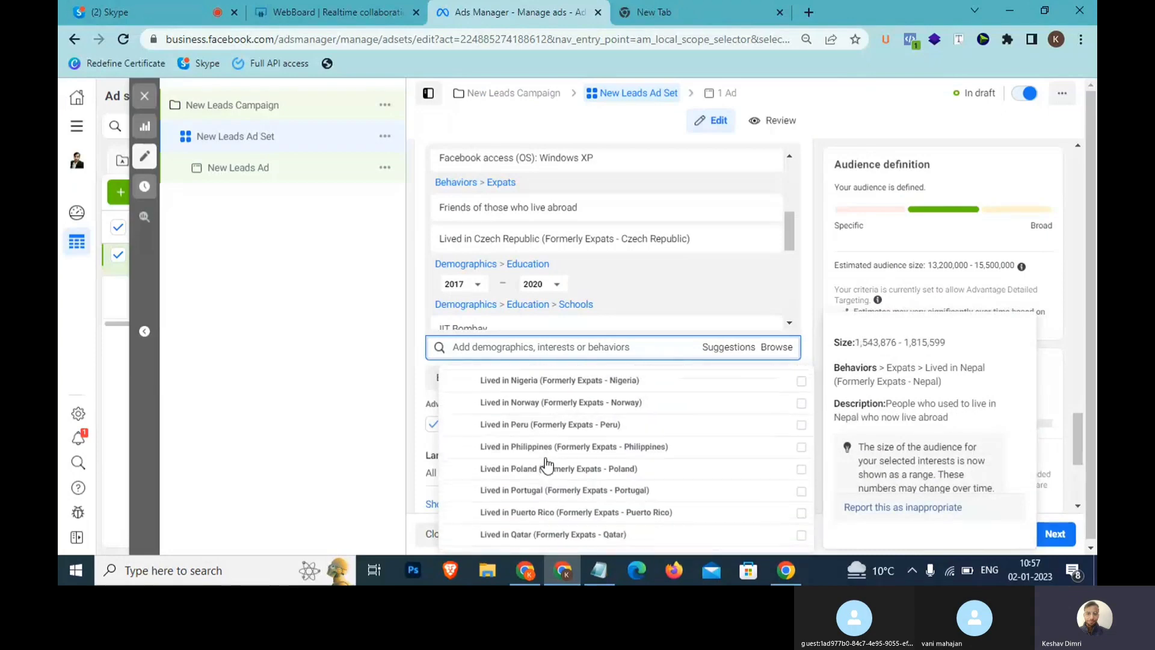
scroll(497, 478, "up", 20)
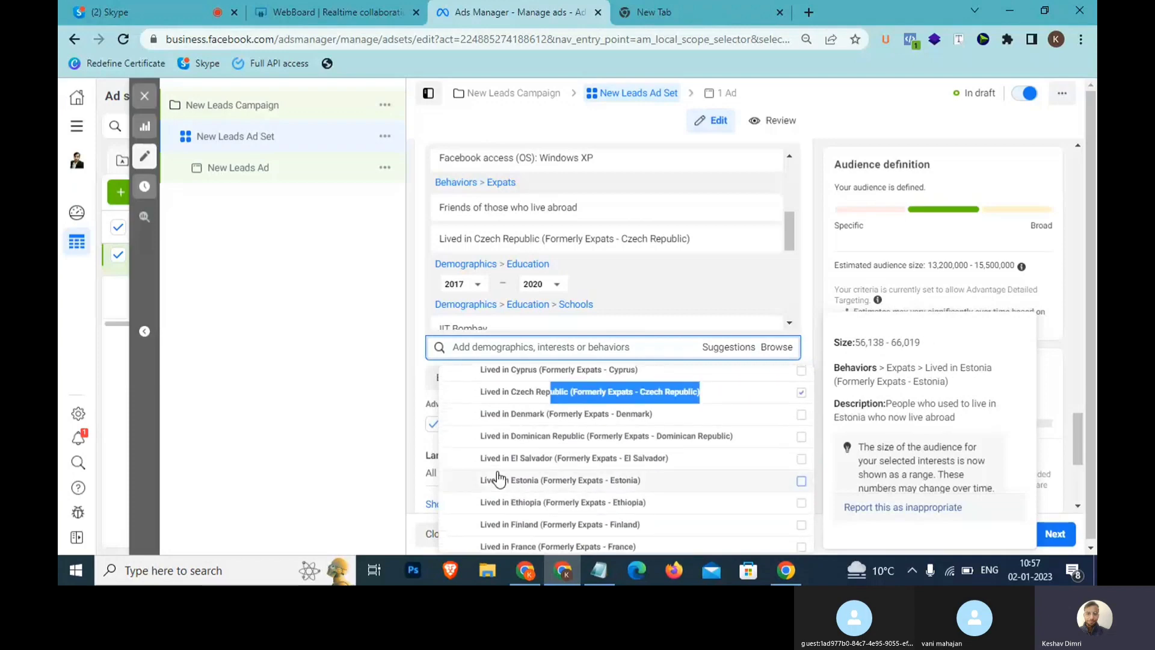
scroll(493, 478, "up", 10)
scroll(475, 472, "down", 2)
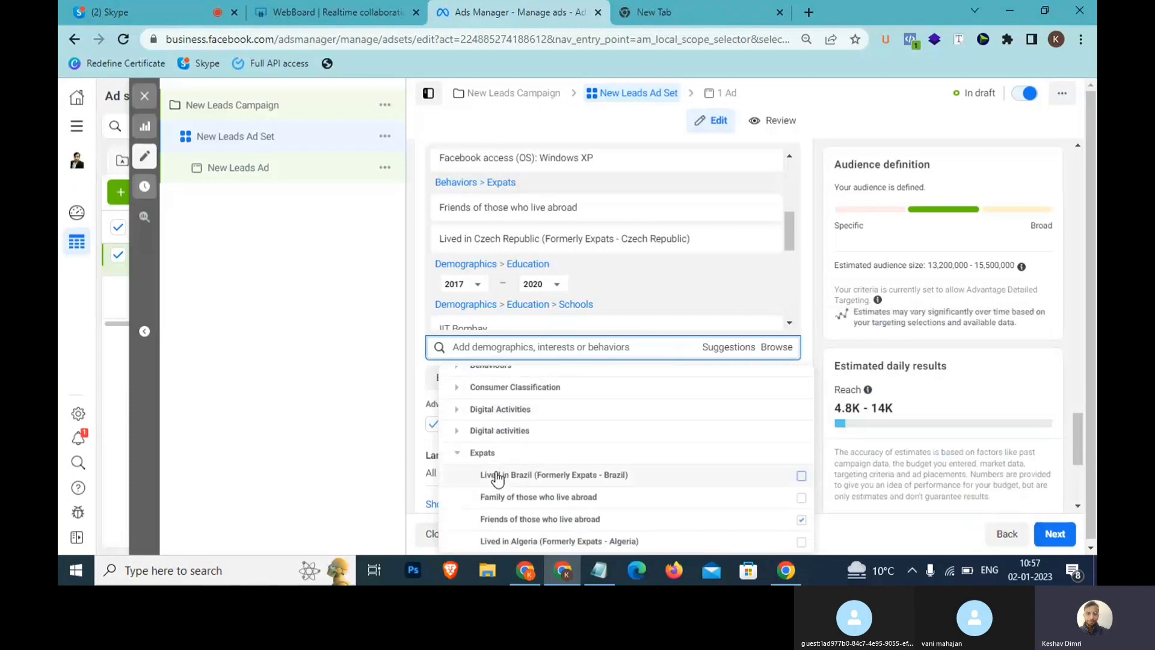
left_click(456, 455)
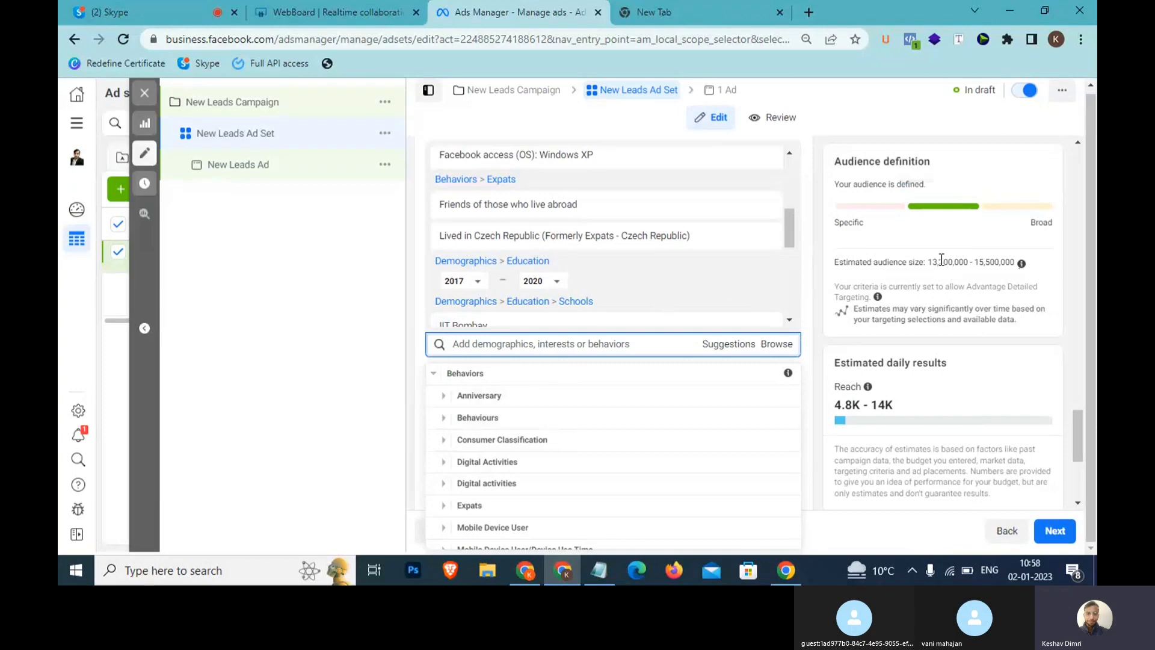
- Review the estimated audience size, then close the browse list and check the behaviors selected in detailed targeting
left_click_drag(936, 261, 1017, 260)
left_click(724, 257)
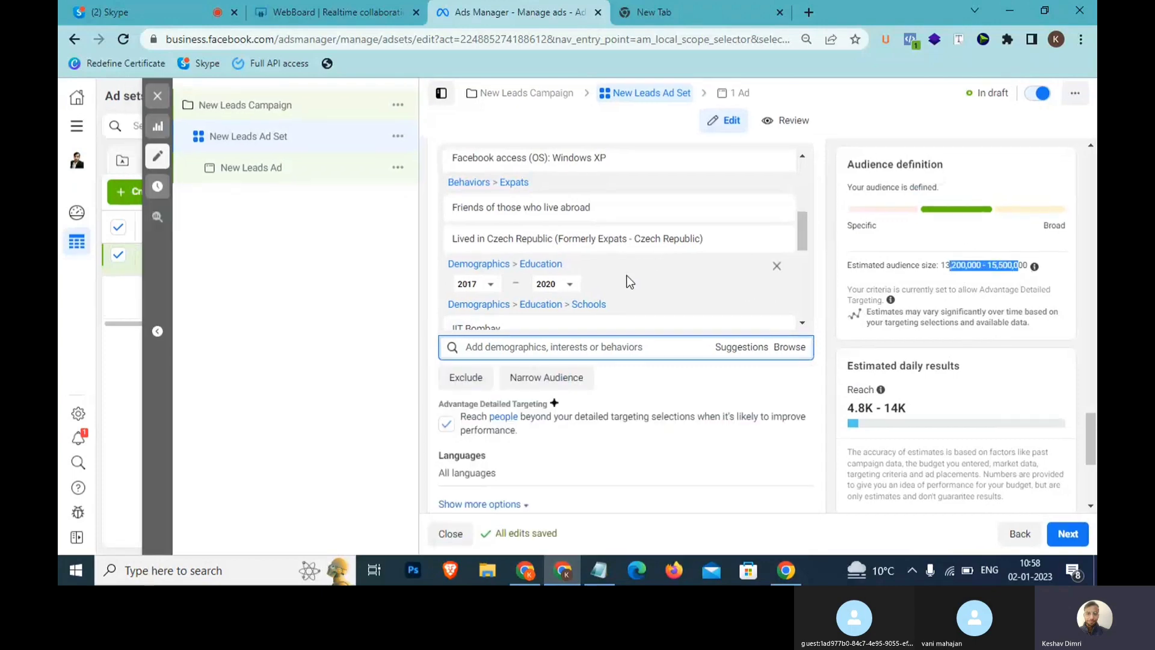
scroll(645, 299, "up", 8)
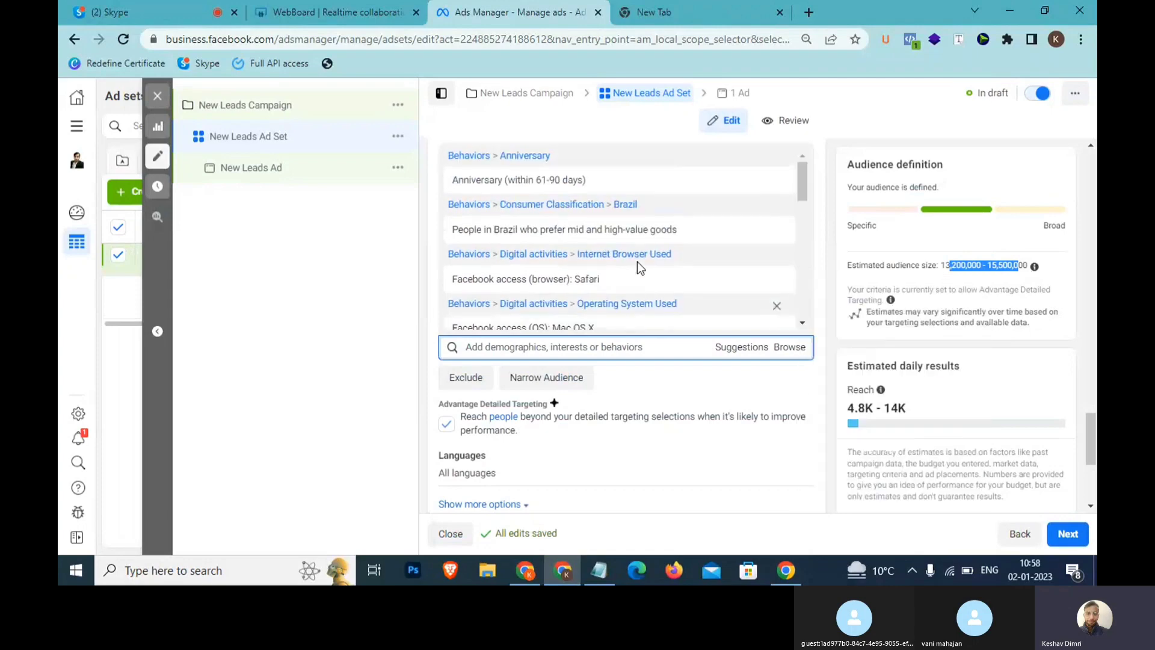
scroll(666, 276, "up", 1)
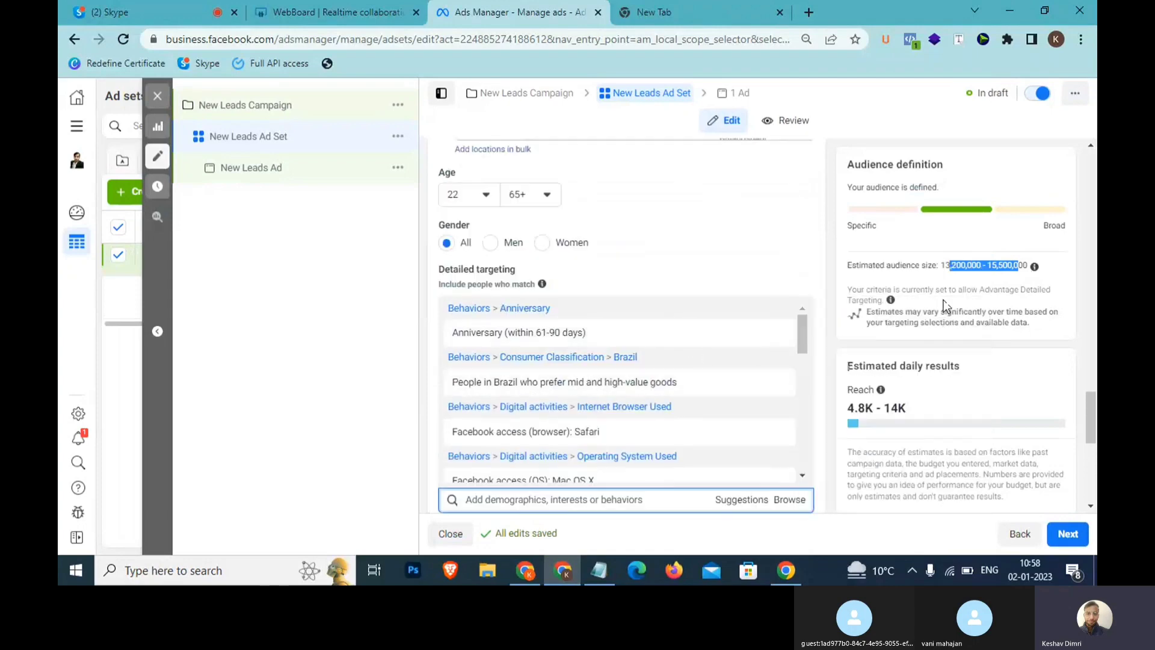
scroll(698, 397, "down", 1)
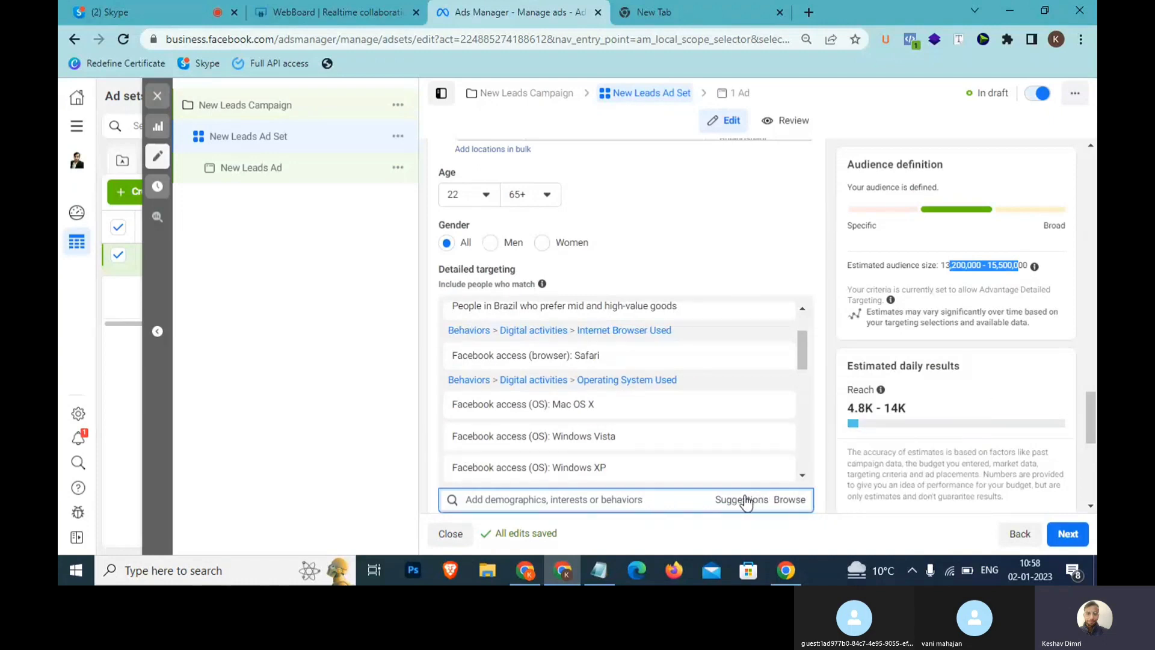
- Browse the Business and industry interests and add "Agriculture (industry)" to the detailed targeting
scroll(746, 501, "down", 5)
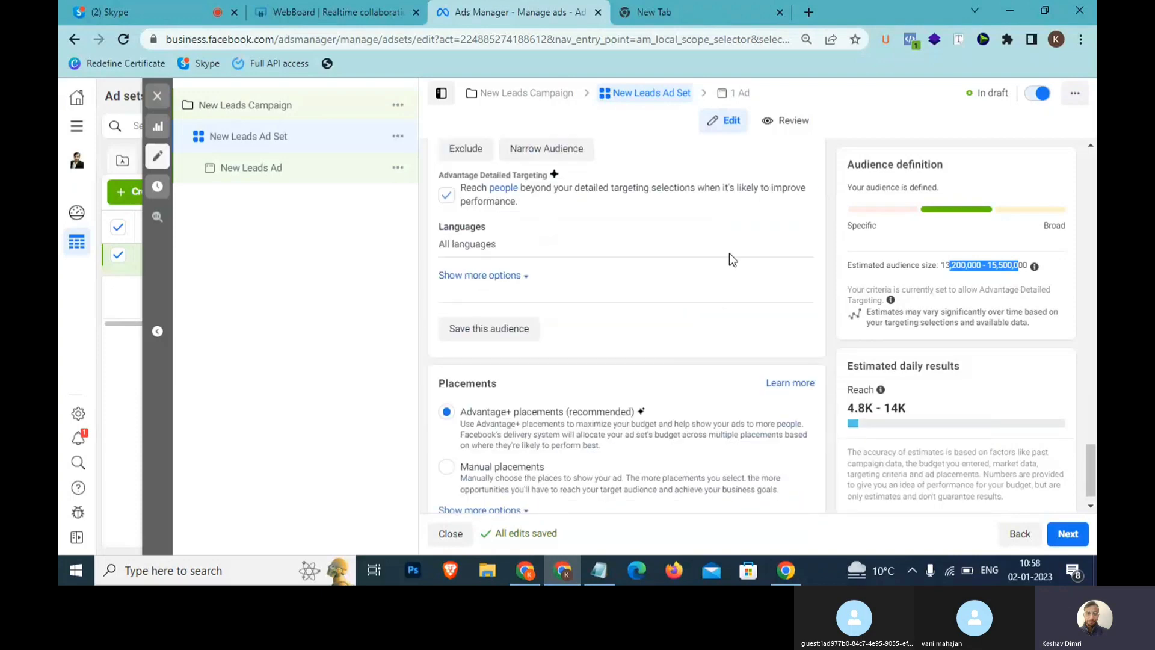
scroll(729, 259, "up", 2)
left_click(786, 195)
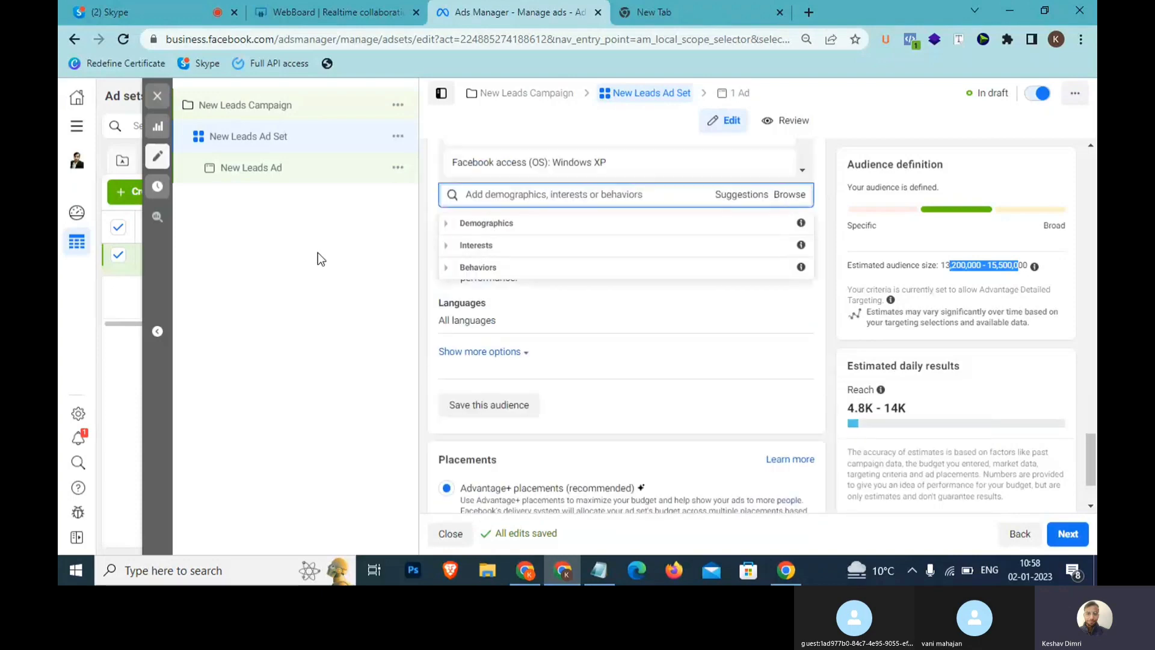
left_click(448, 247)
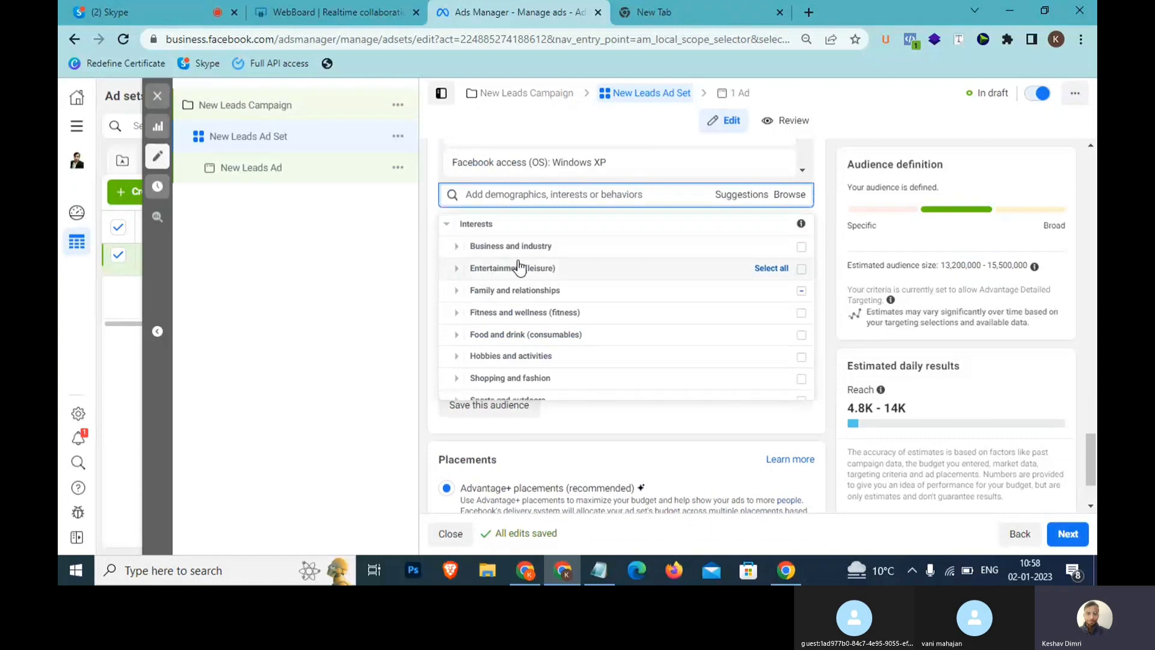
left_click(458, 246)
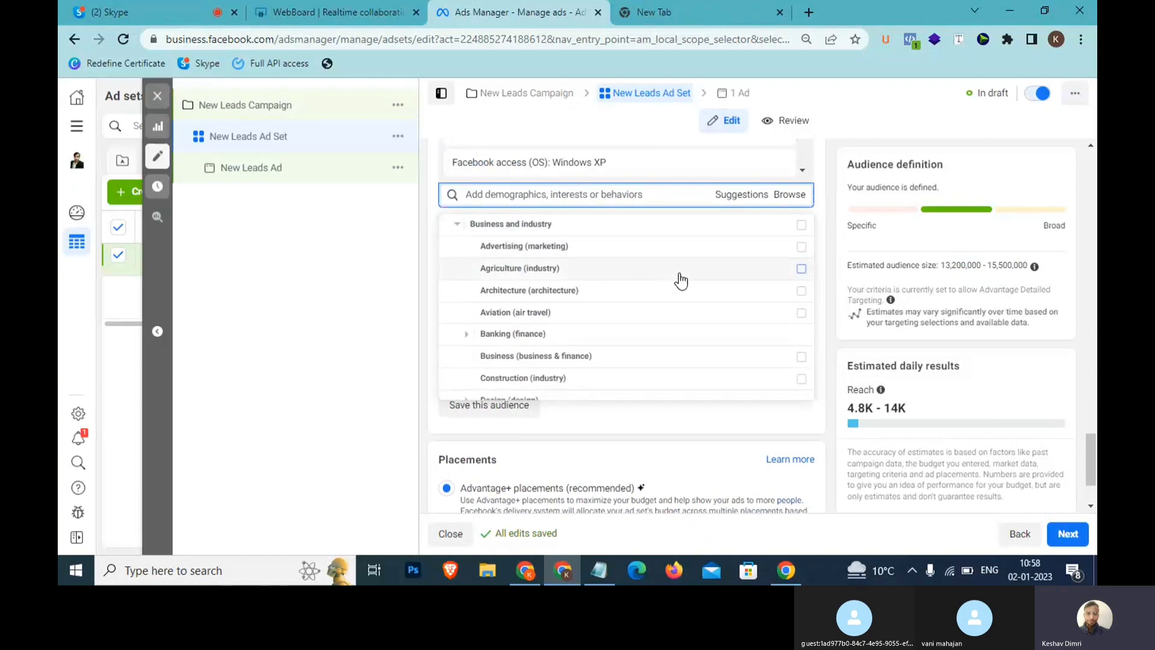
left_click(701, 286)
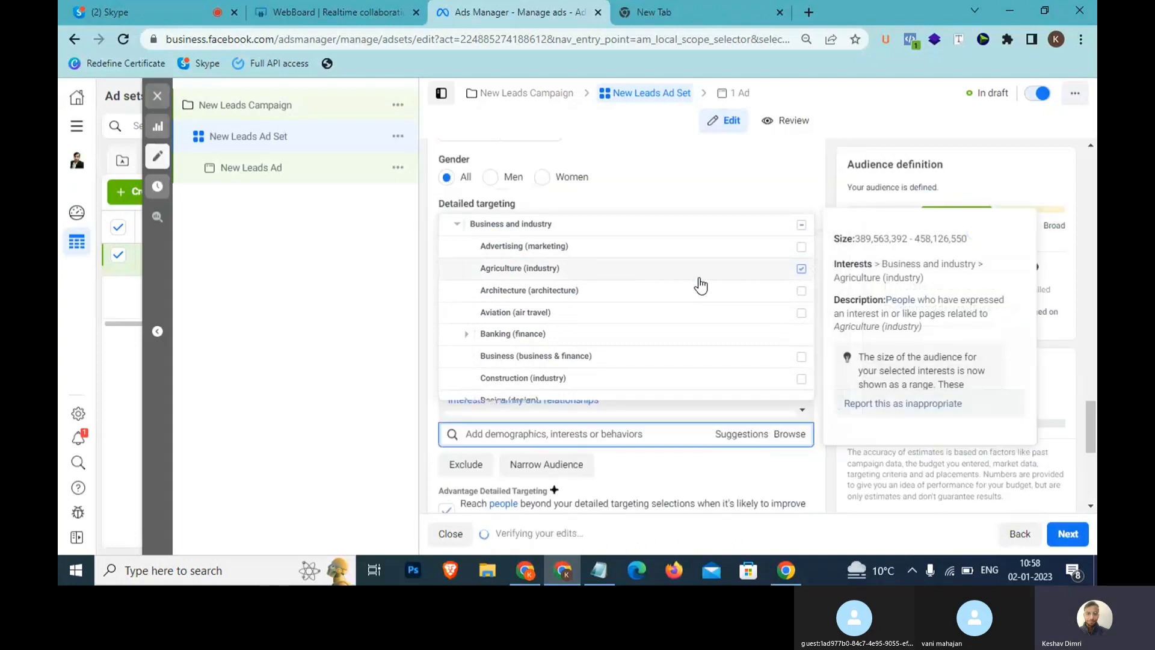
left_click(390, 345)
- Open the detailed targeting suggestions and examine the proposed behaviors, interests and demographics, including Mac Sierra and Windows 10 access
left_click(730, 436)
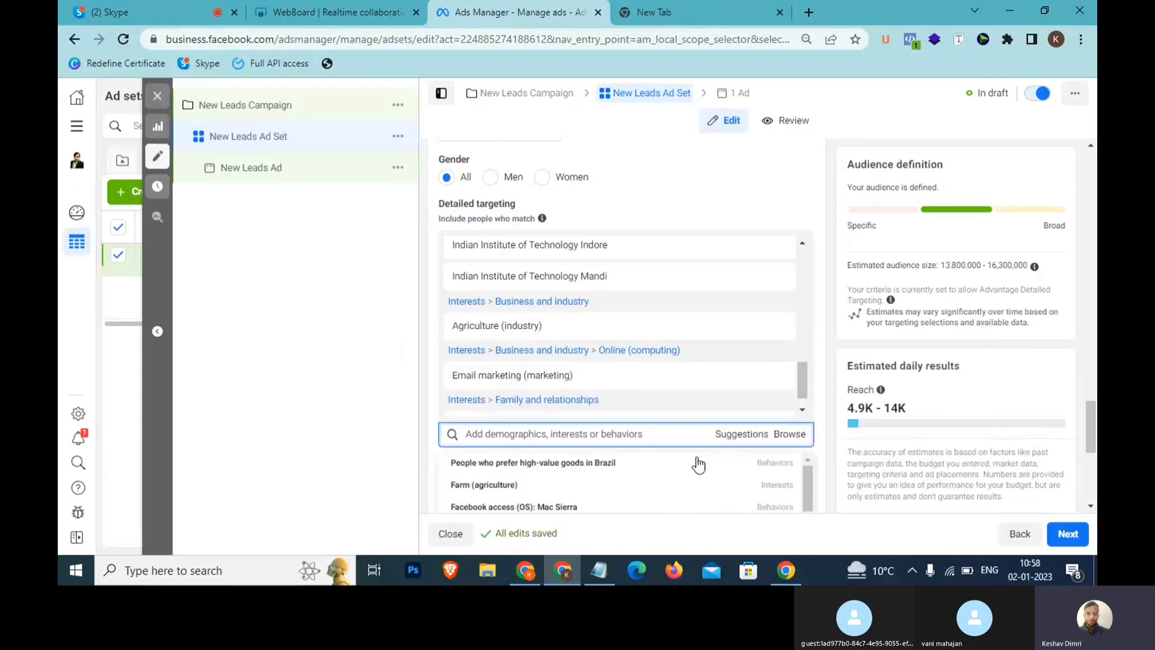
scroll(695, 463, "down", 2)
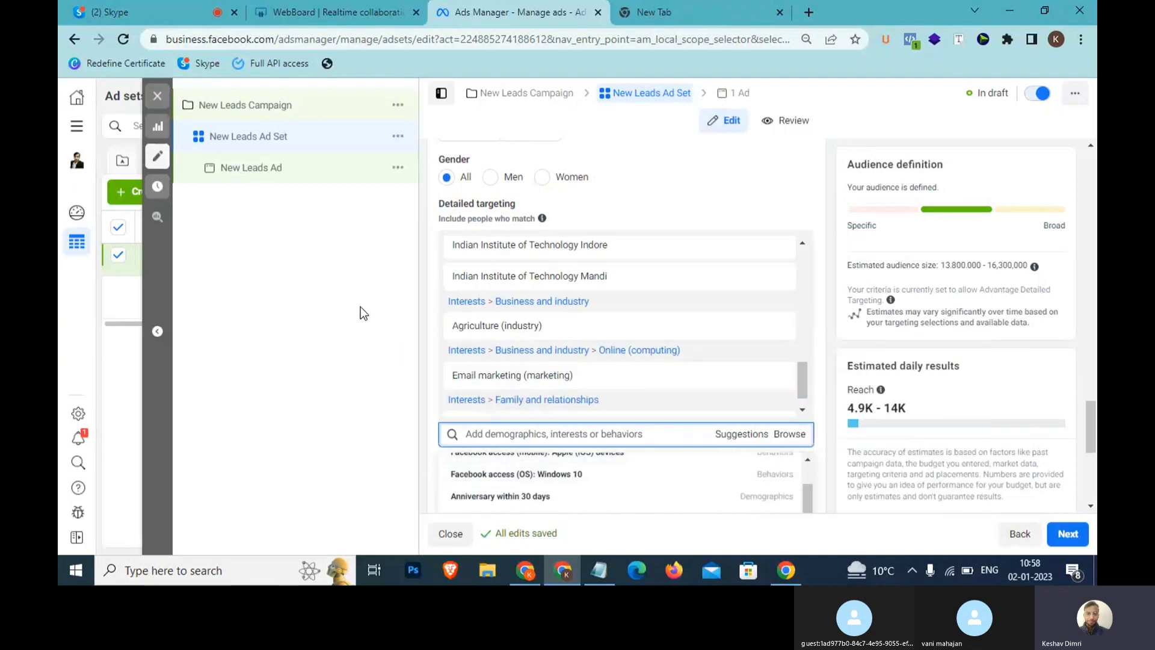
scroll(887, 221, "down", 4)
mouse_move(510, 224)
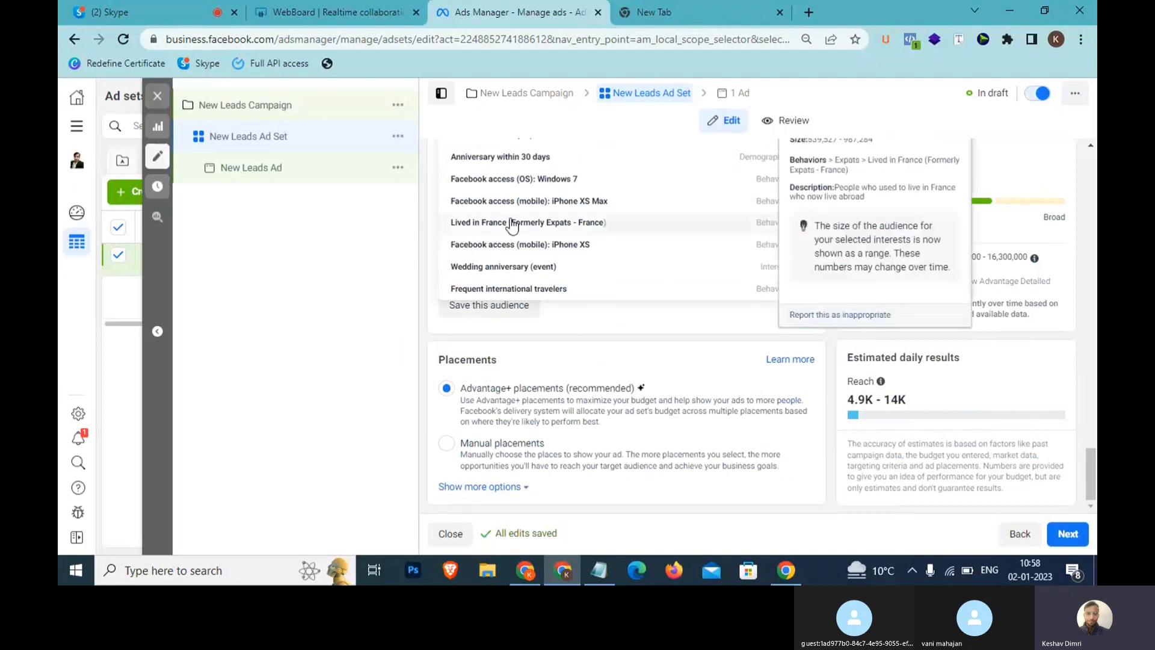
mouse_move(531, 155)
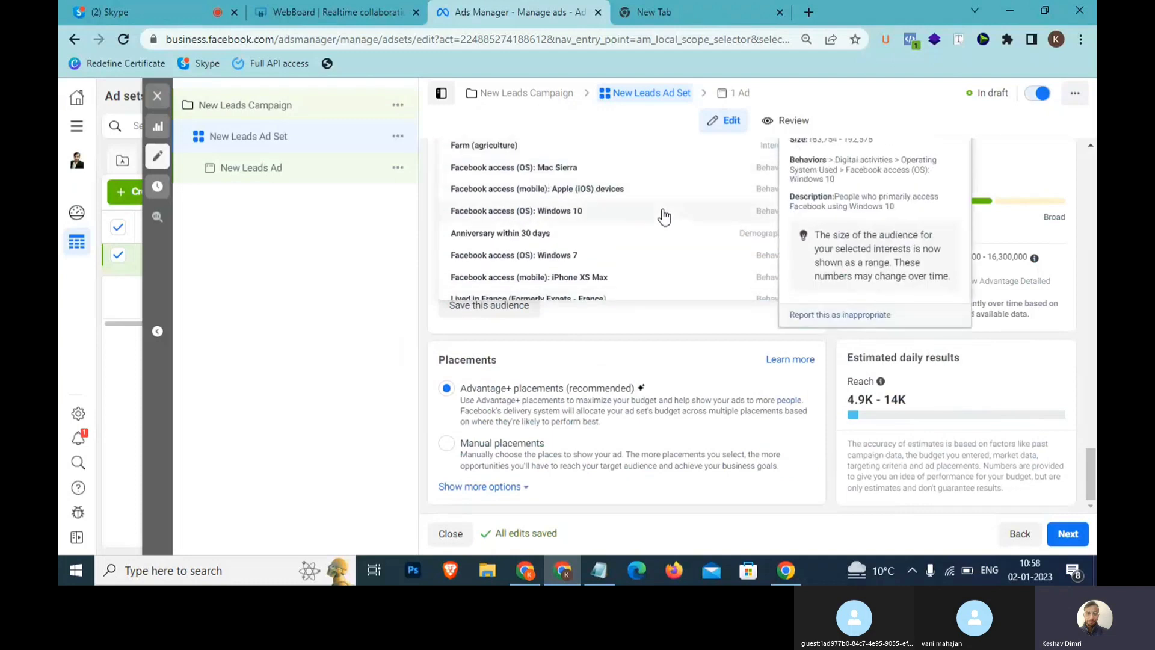
mouse_move(599, 175)
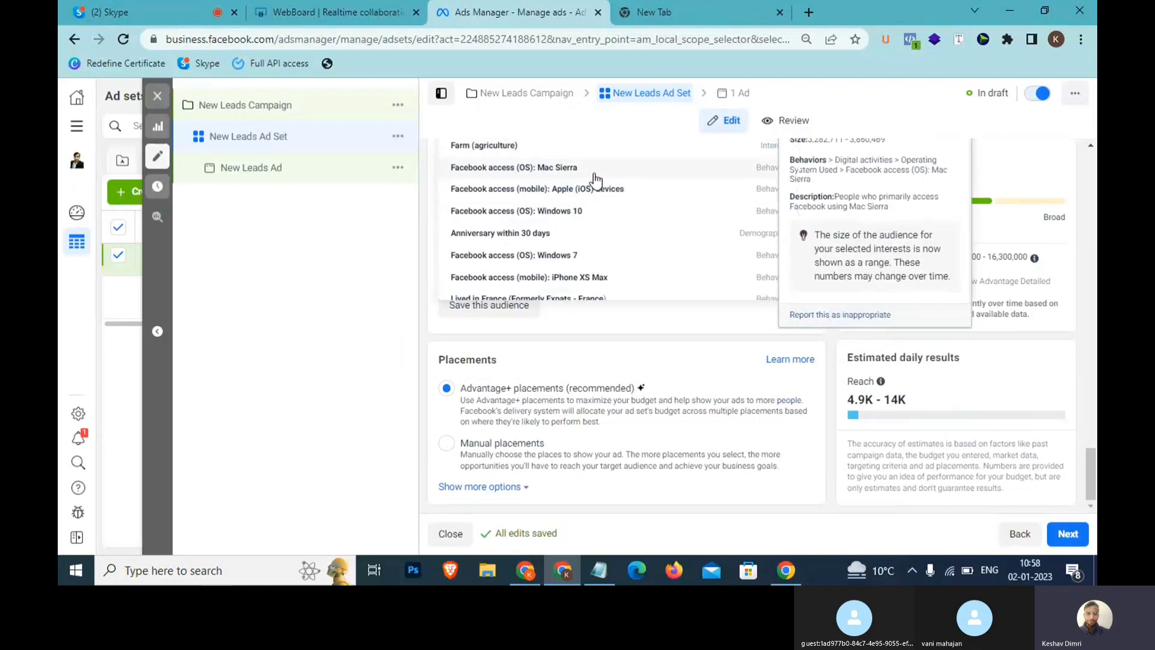
- Check the operating system behaviors already selected in detailed targeting and switch from the suggestions to the browse categories
mouse_move(647, 186)
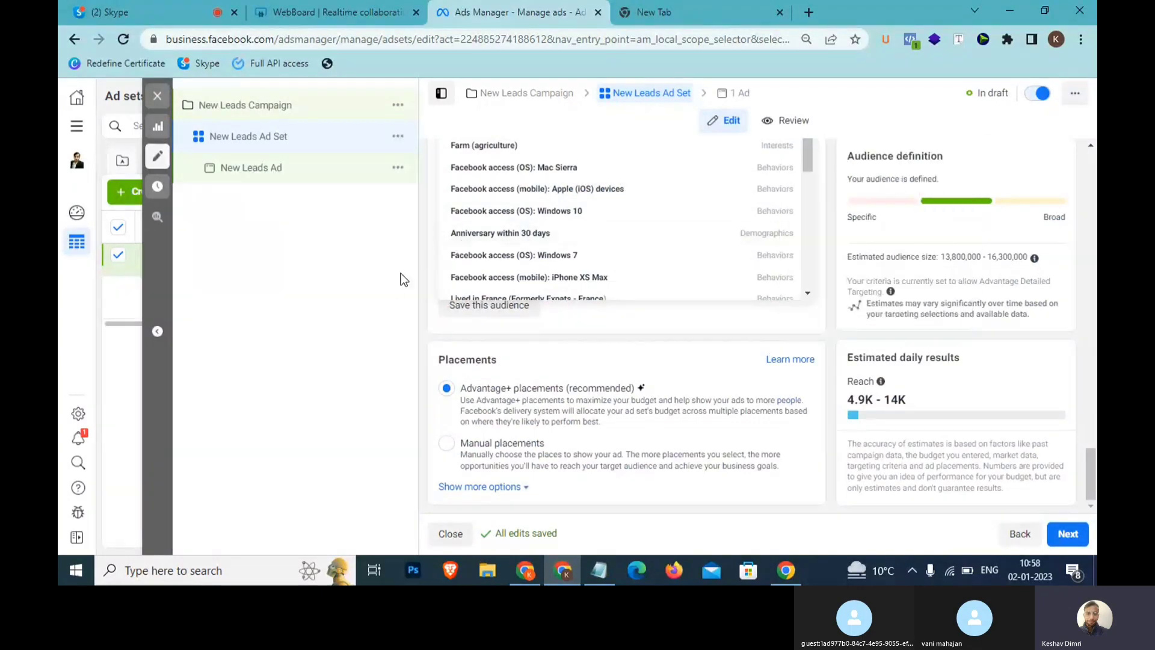
scroll(441, 263, "up", 5)
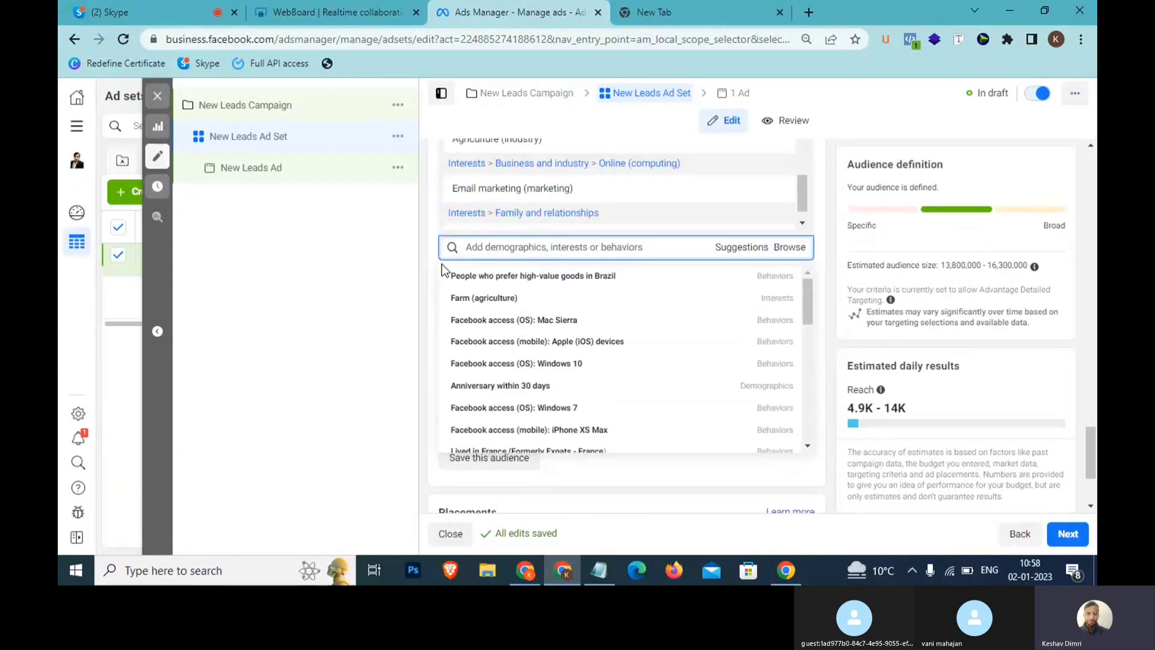
scroll(557, 233, "up", 10)
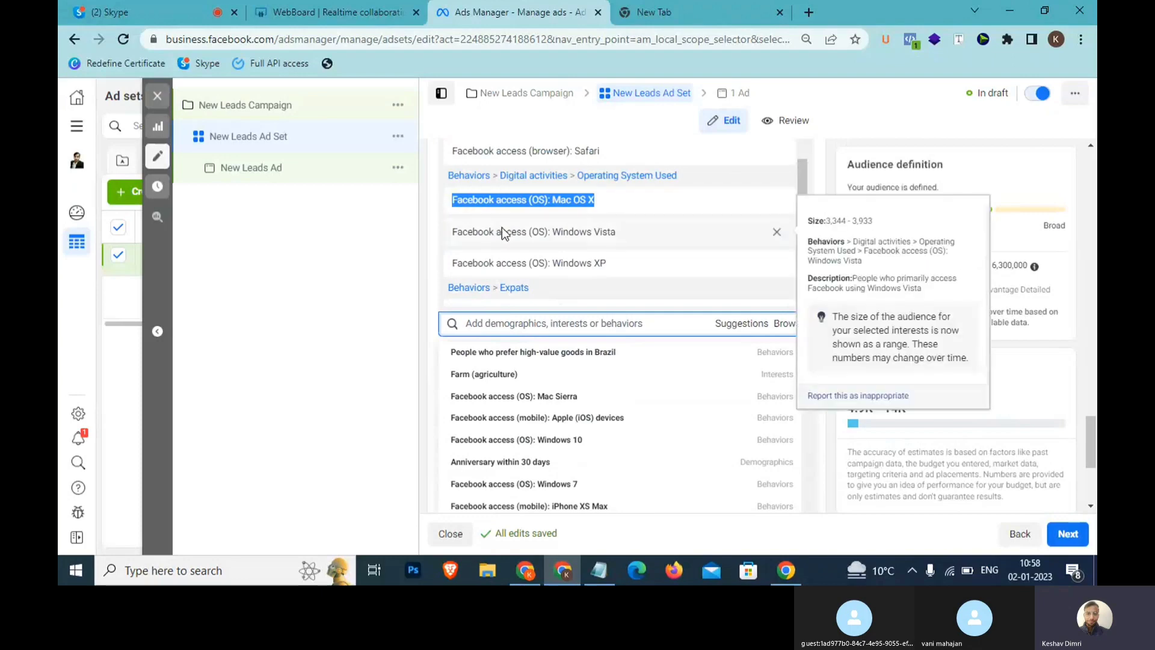
left_click(784, 324)
scroll(782, 299, "up", 2)
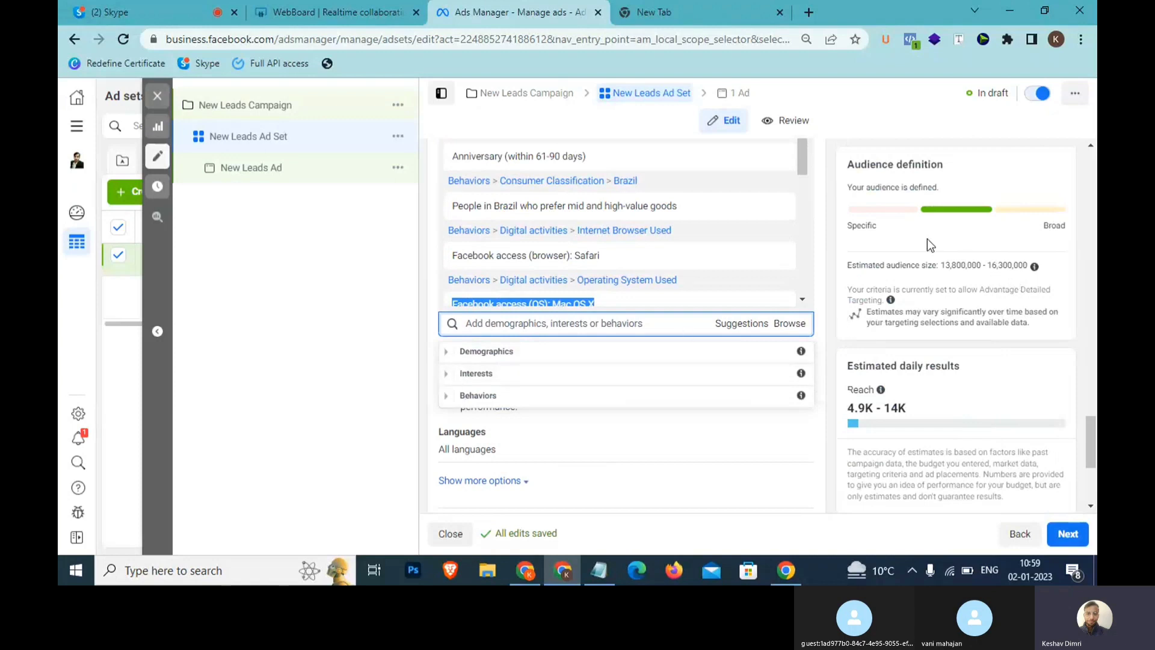
- Examine the audience definition scale and read the overview of how the estimated audience size is calculated
left_click_drag(853, 164, 945, 164)
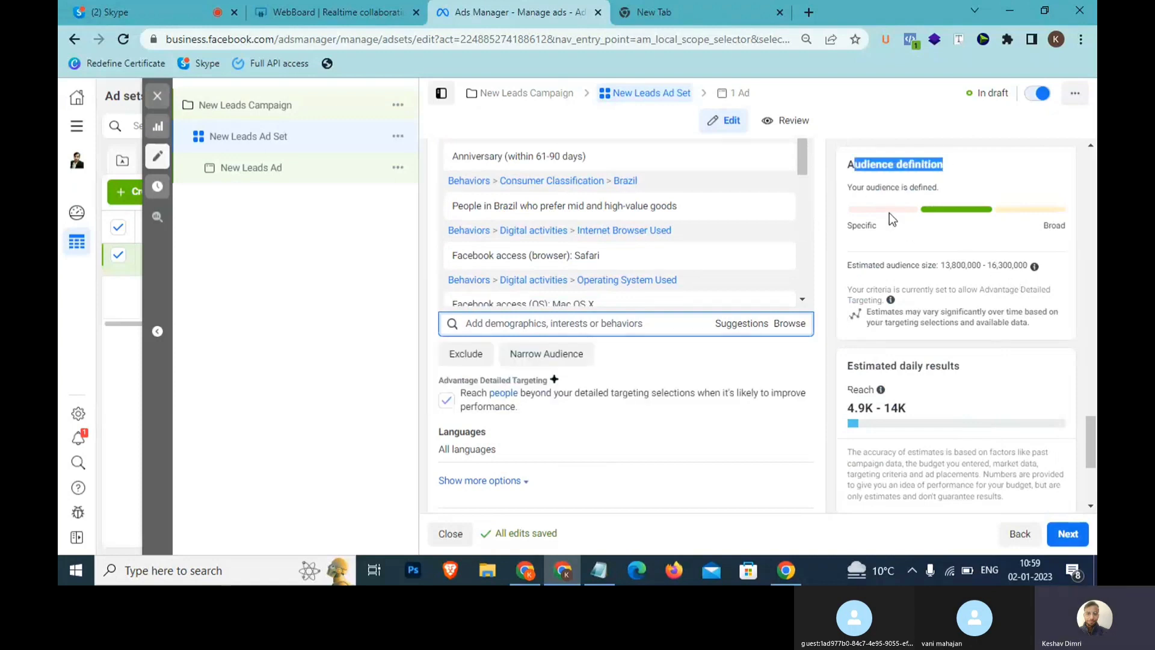
left_click_drag(900, 232, 853, 226)
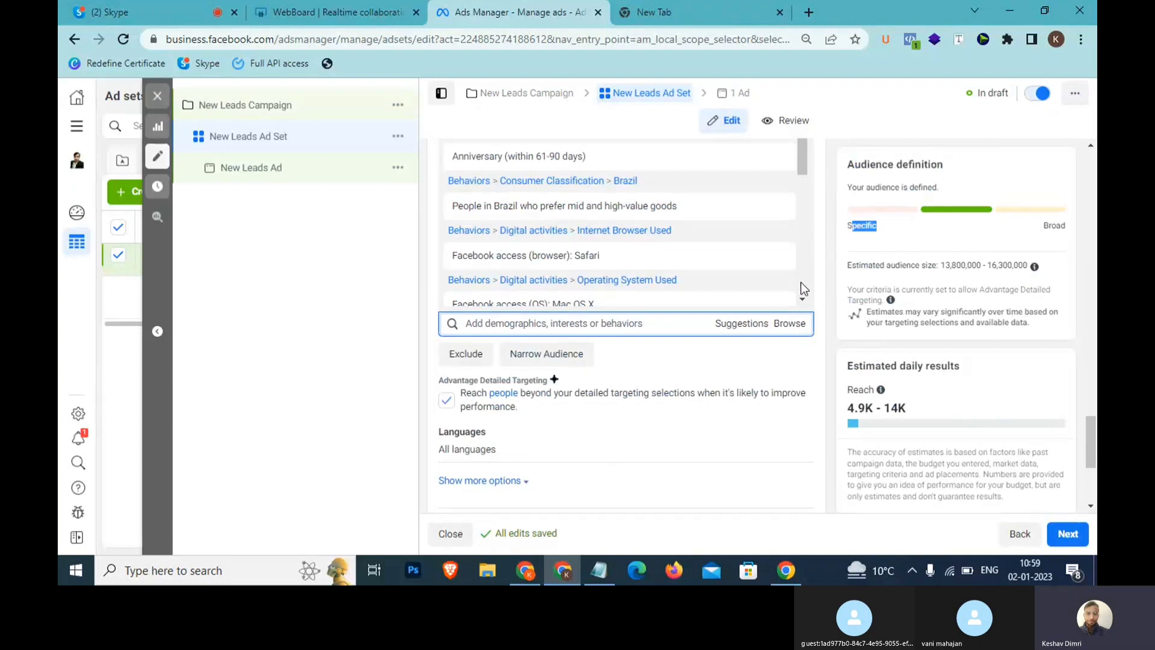
left_click_drag(945, 266, 1039, 269)
mouse_move(1035, 271)
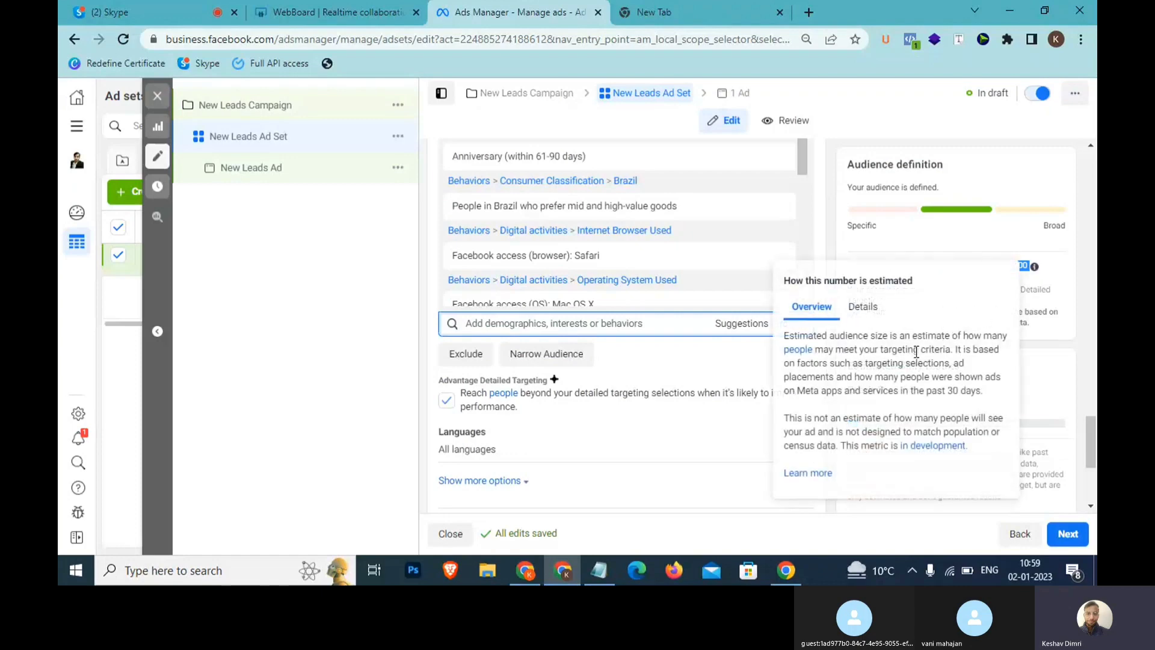
left_click_drag(882, 336, 982, 373)
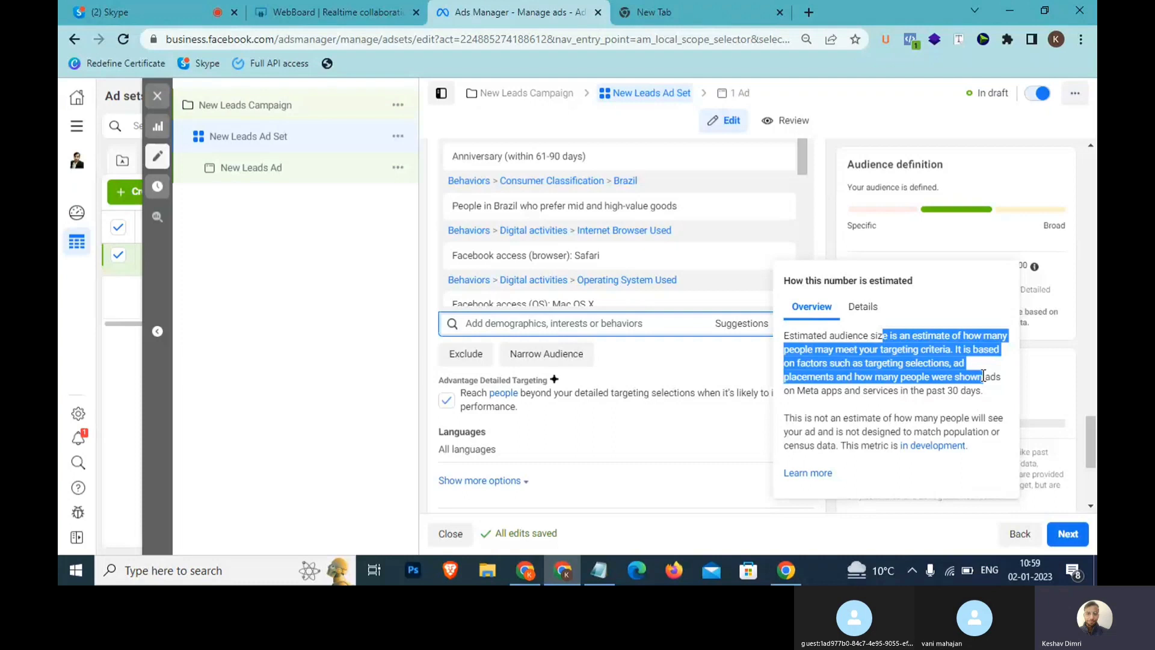
left_click_drag(984, 376, 782, 329)
- Check the Skype call, return to Ads Manager and reread the factors and limits behind the estimated audience size
left_click(111, 12)
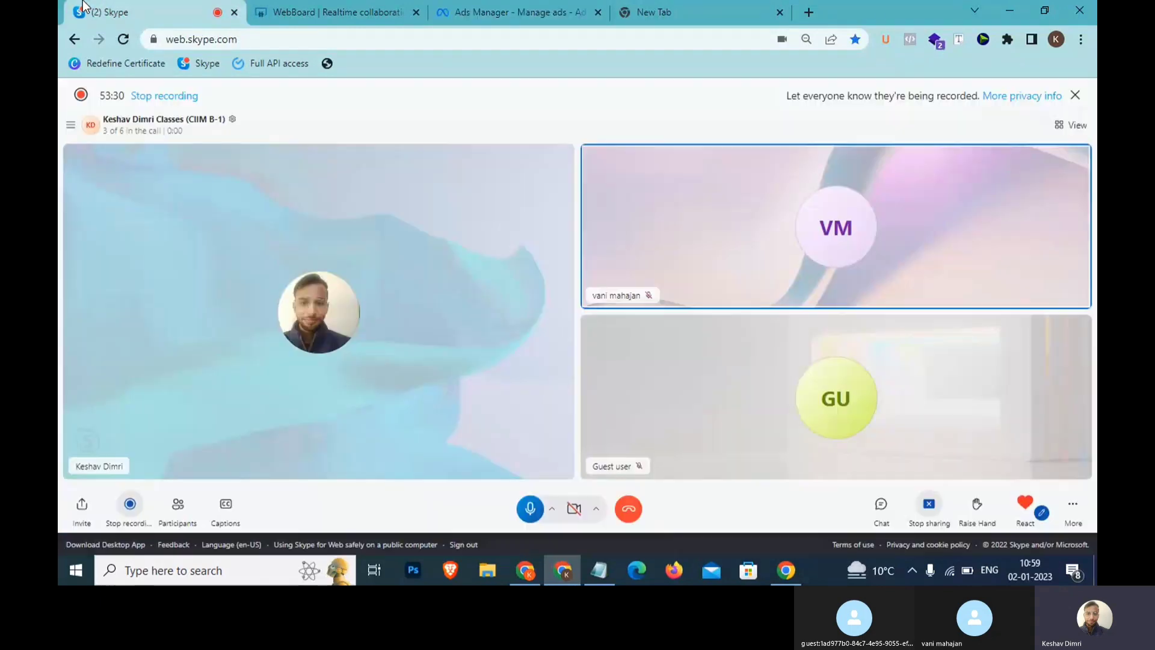
left_click(486, 8)
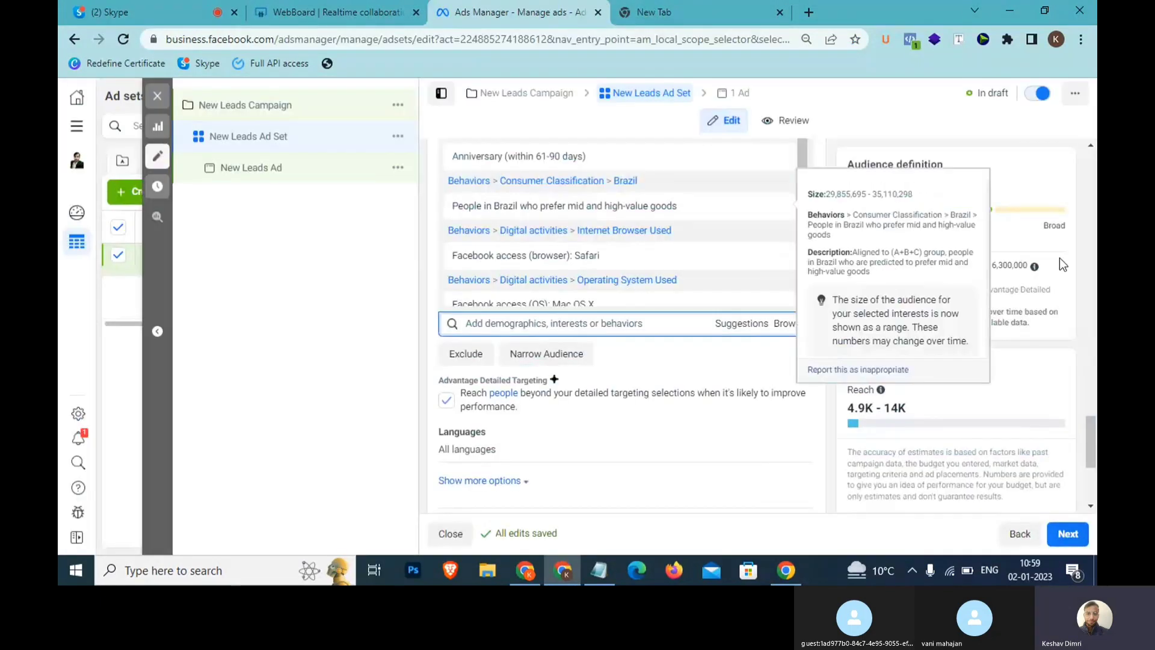
mouse_move(1035, 273)
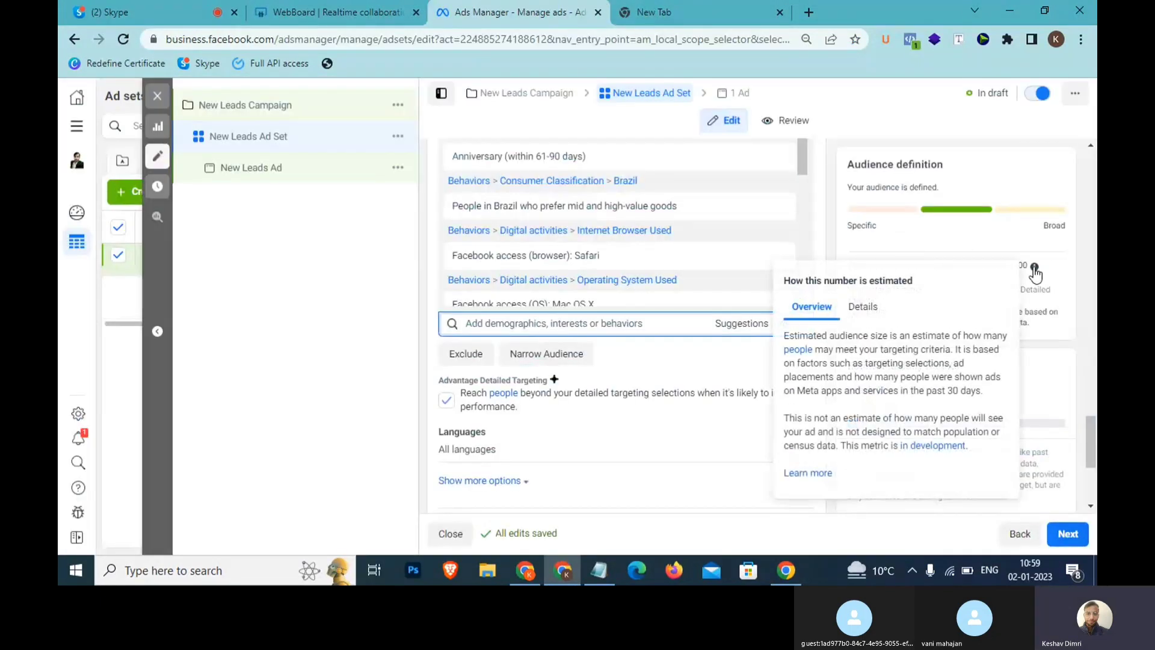
left_click_drag(883, 350, 924, 377)
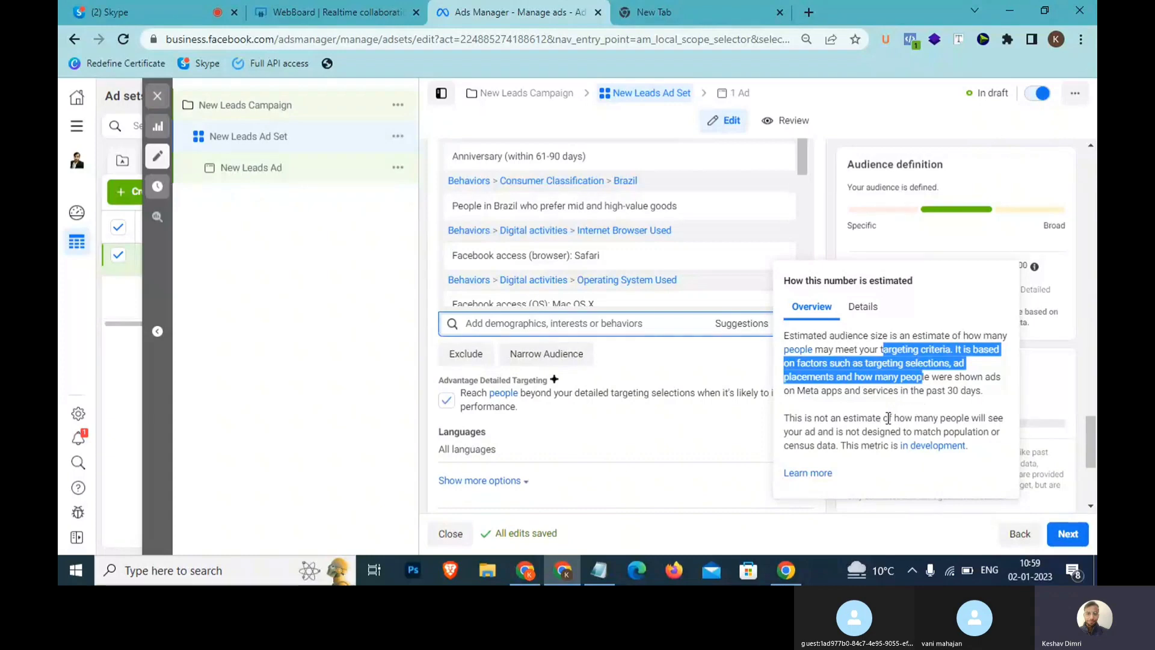
left_click_drag(835, 418, 1004, 424)
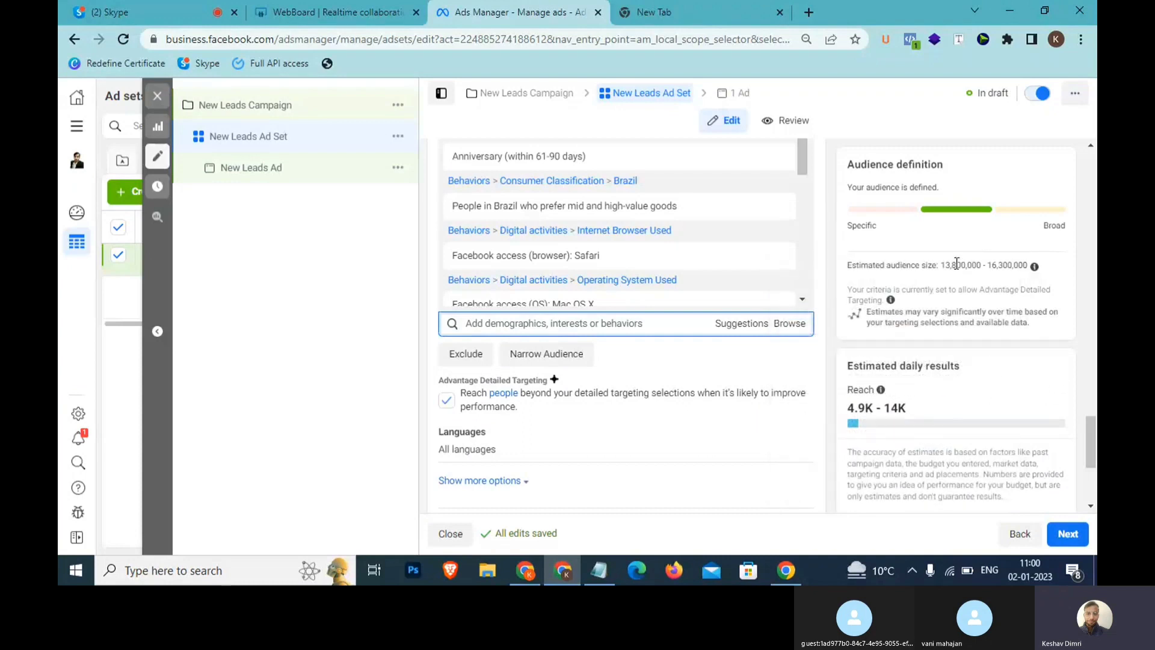
- Review the estimated audience size range and its full explanation again, then compare it with the selected detailed targeting
left_click_drag(956, 263, 1038, 266)
mouse_move(1034, 273)
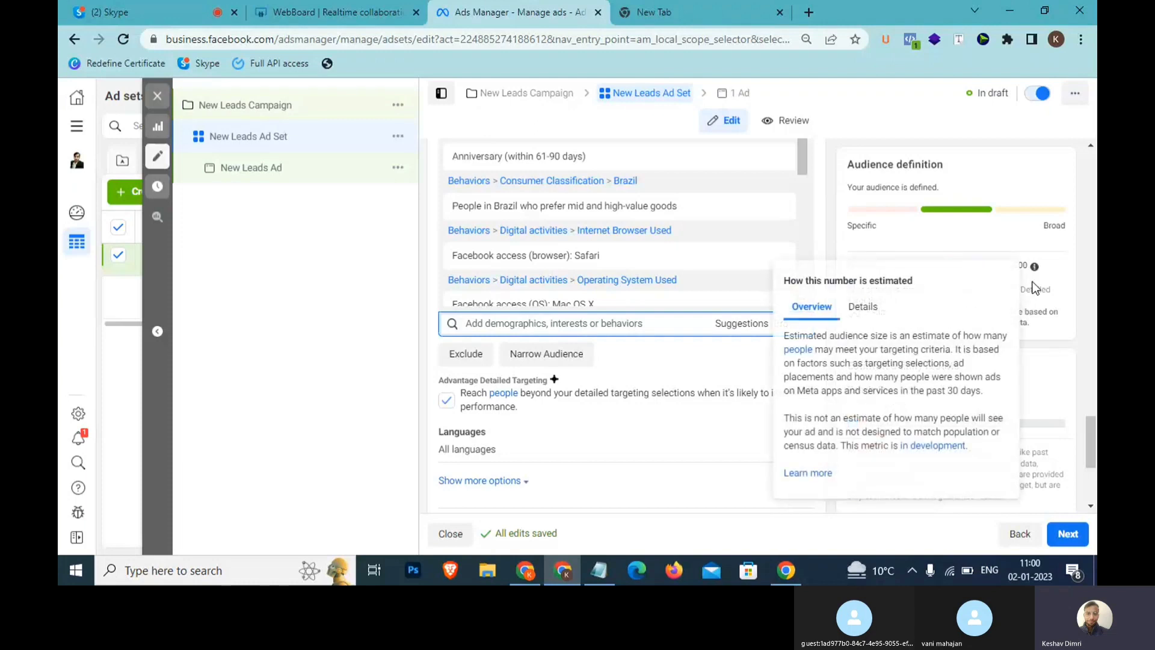
left_click_drag(893, 433, 998, 435)
left_click_drag(860, 447, 778, 330)
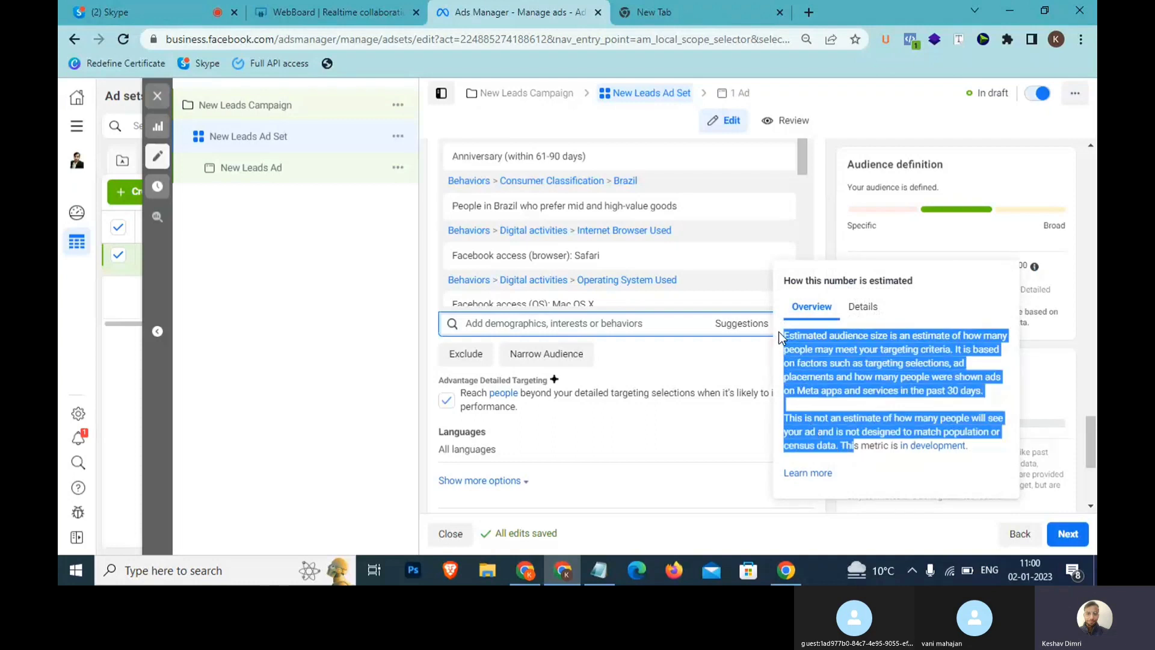
left_click(1034, 377)
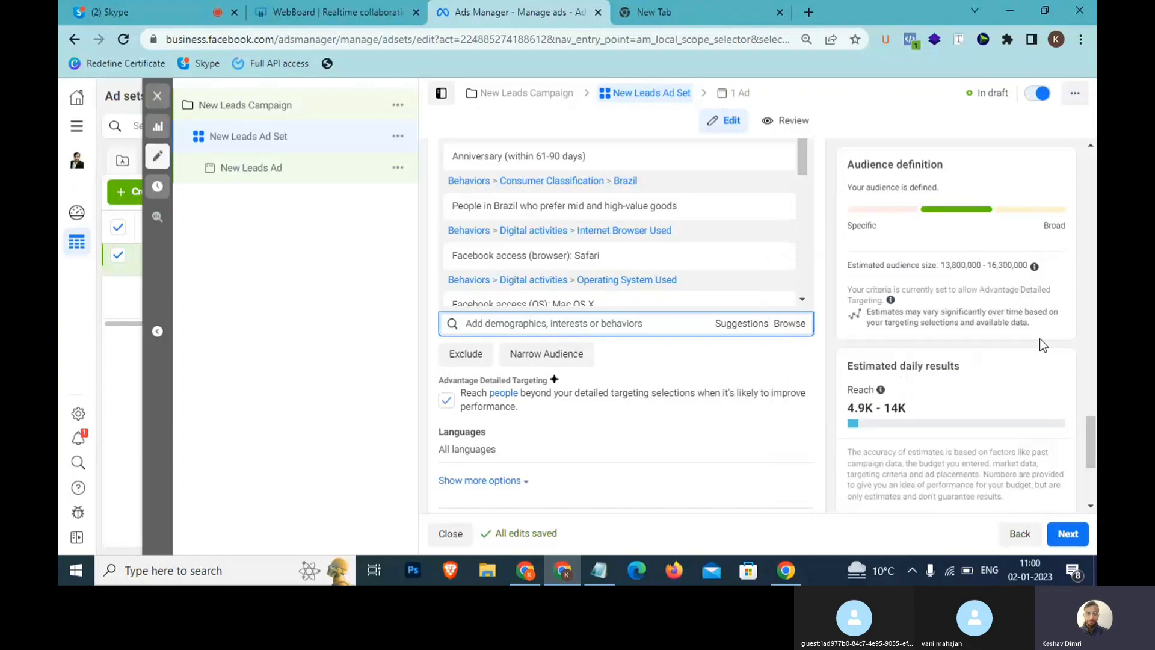
scroll(574, 348, "up", 1)
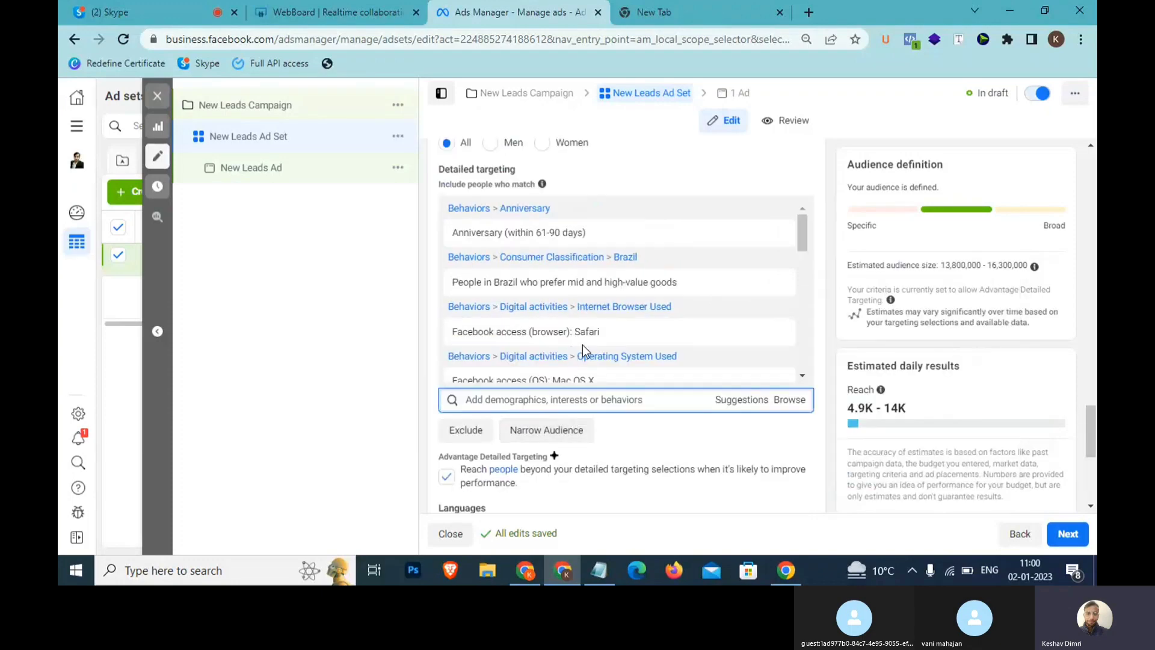
mouse_move(702, 278)
mouse_move(1036, 272)
- Examine the estimated daily results and read the explanation of the reach estimate
scroll(976, 374, "down", 2)
left_click_drag(963, 366, 847, 363)
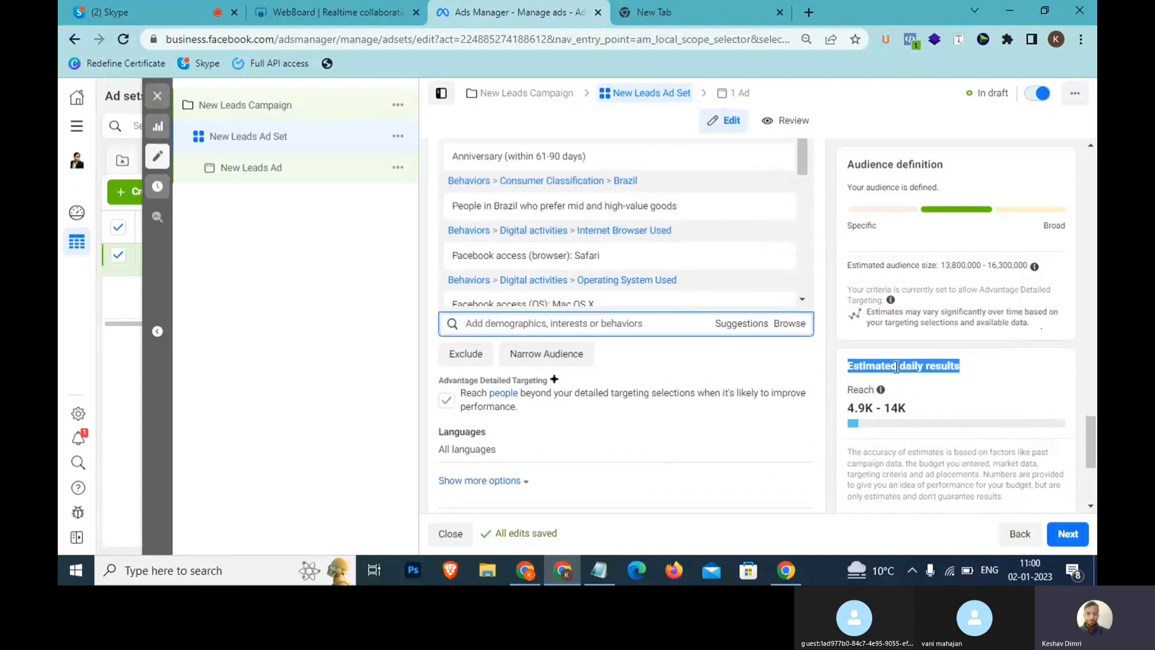
left_click(896, 367)
mouse_move(882, 390)
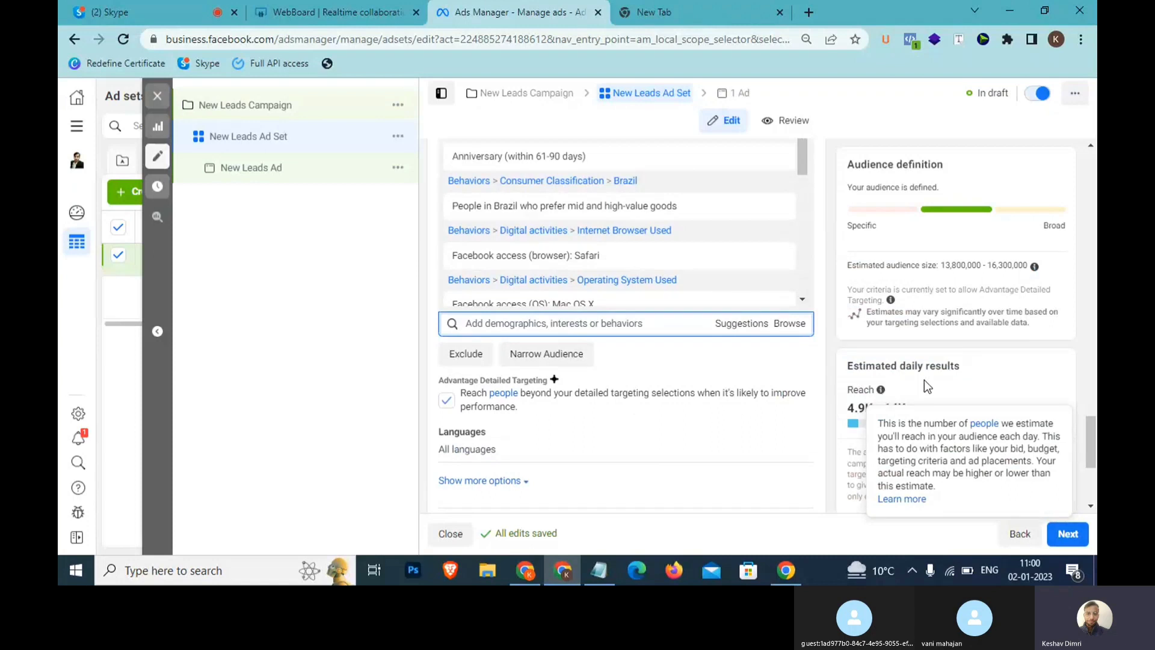
left_click_drag(908, 409, 848, 403)
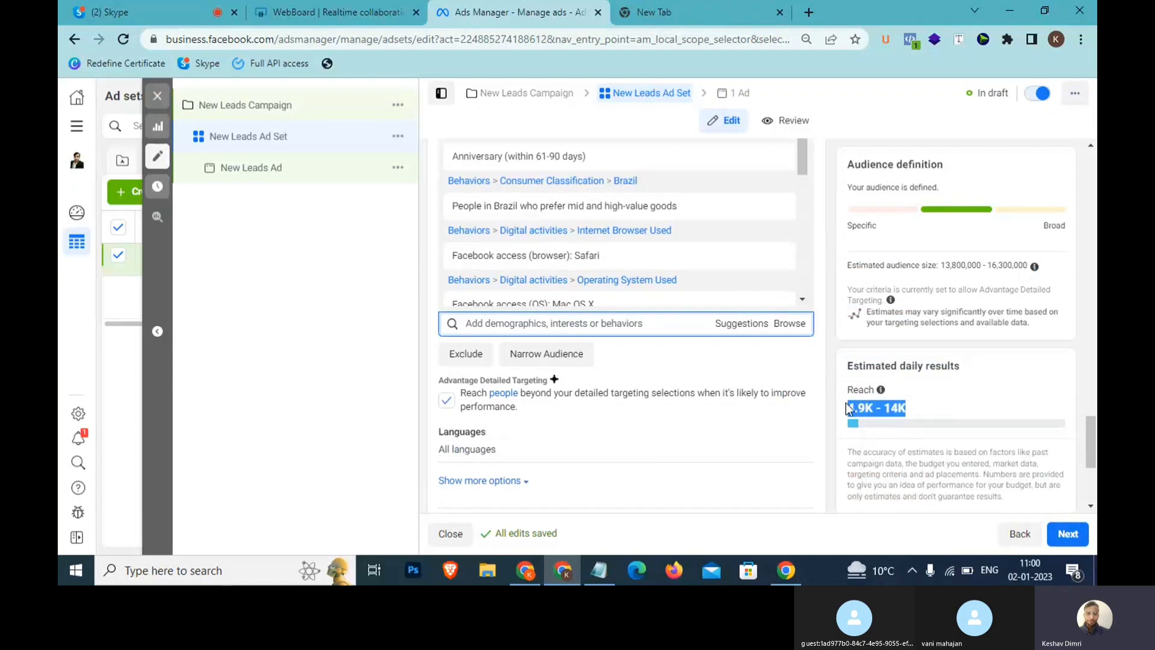
- Set the ad set's daily budget to ₹1,500
scroll(821, 316, "up", 1)
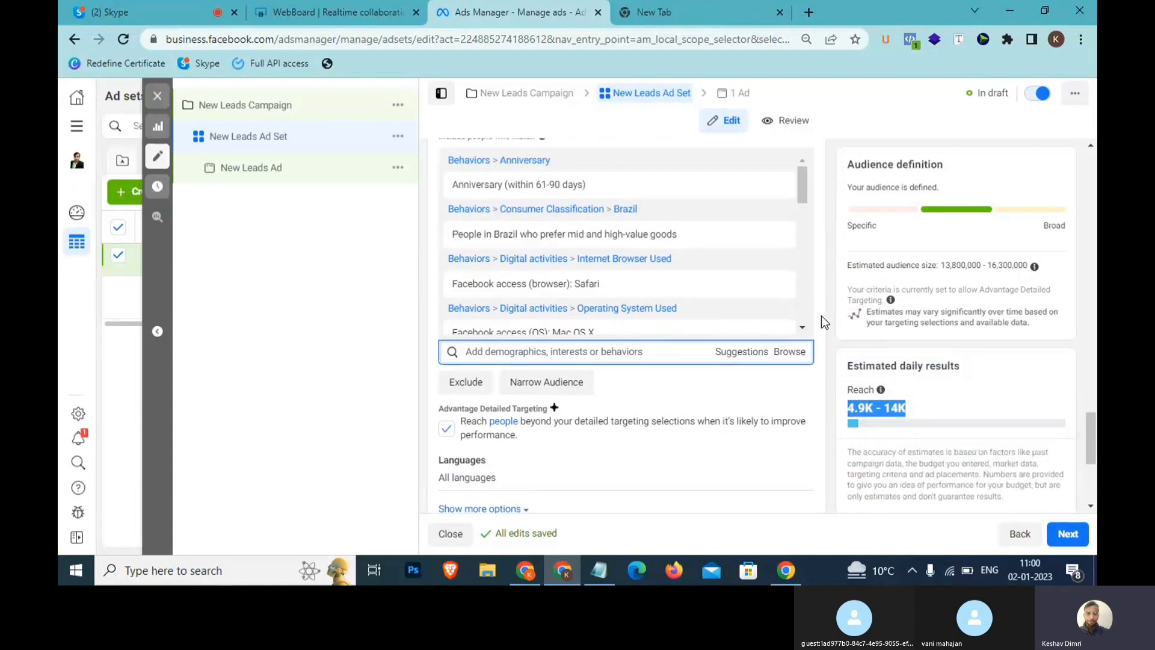
scroll(824, 315, "up", 5)
scroll(824, 315, "up", 5)
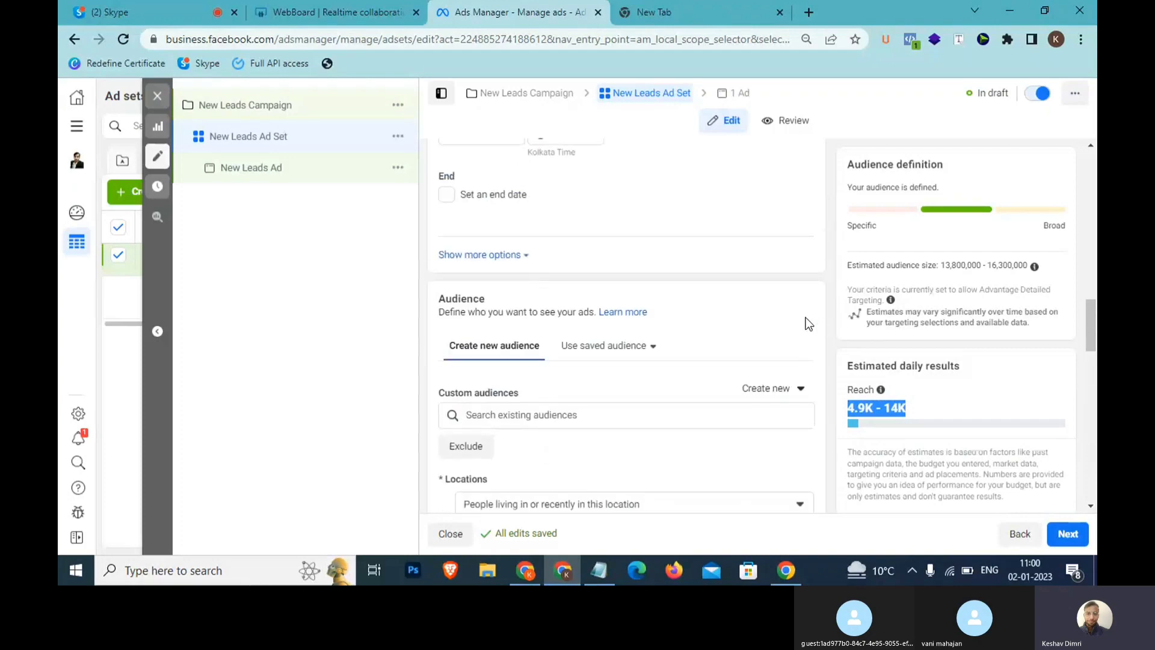
scroll(808, 323, "up", 4)
left_click(648, 250)
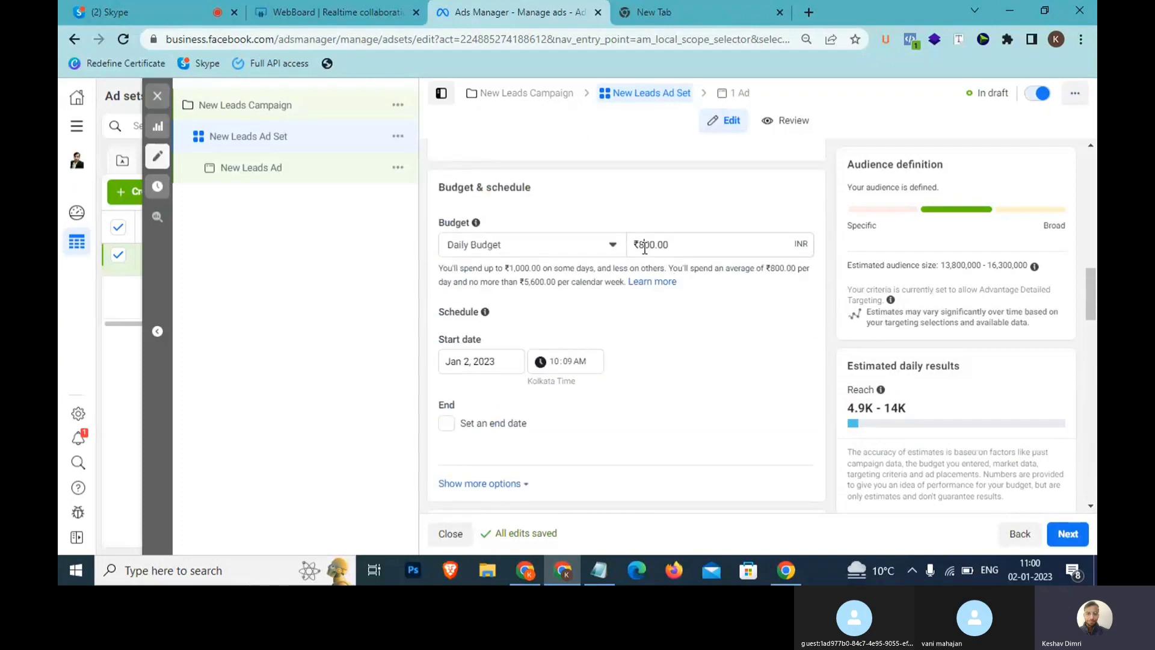
key("BackSpace")
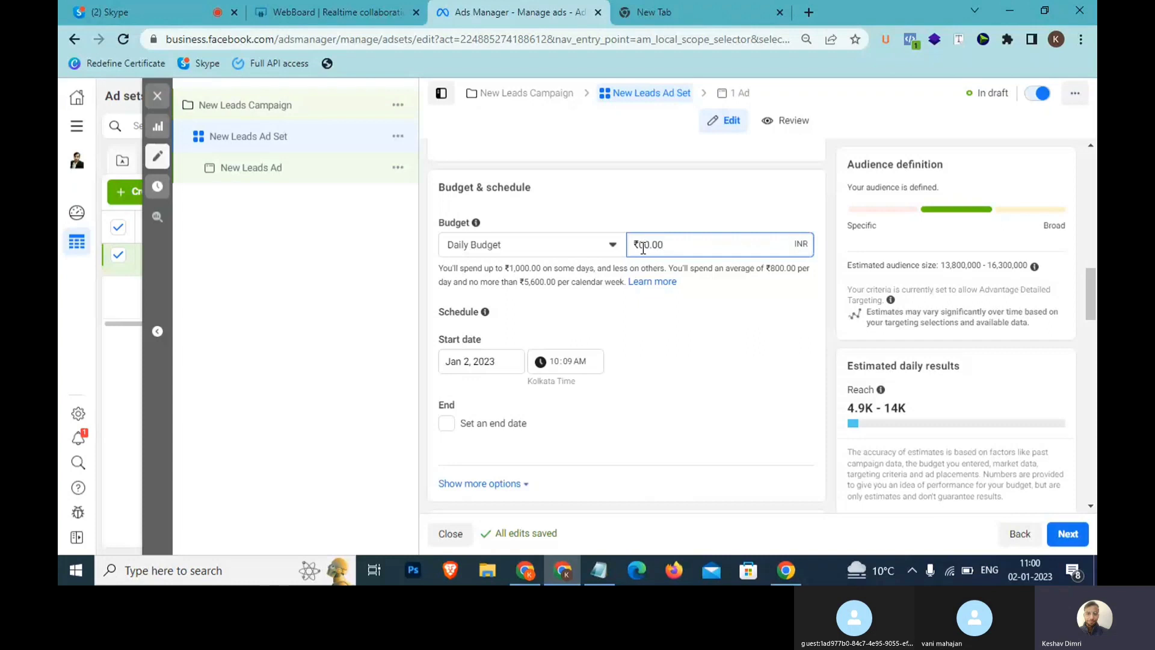
type("10")
key("BackSpace")
type("5")
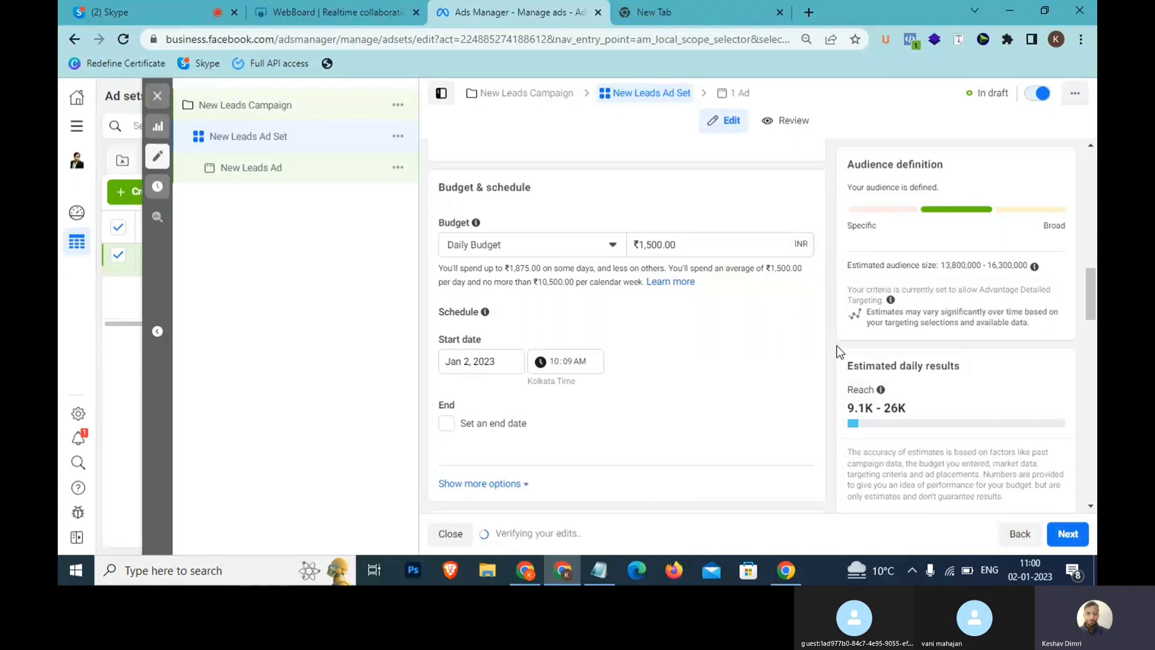
- Check the estimated daily reach for the new budget, then review the specific-to-broad scale and estimated audience size
left_click_drag(908, 391, 854, 389)
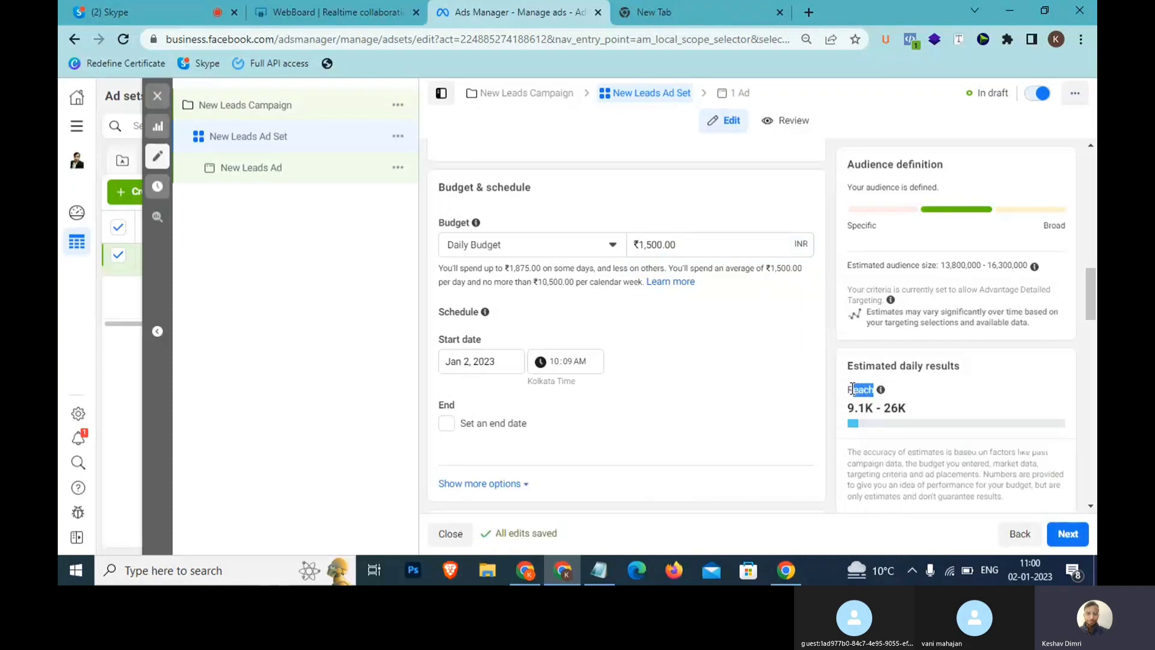
mouse_move(881, 389)
left_click_drag(1012, 328, 940, 267)
left_click_drag(866, 224, 949, 225)
left_click(875, 229)
left_click_drag(940, 265, 987, 265)
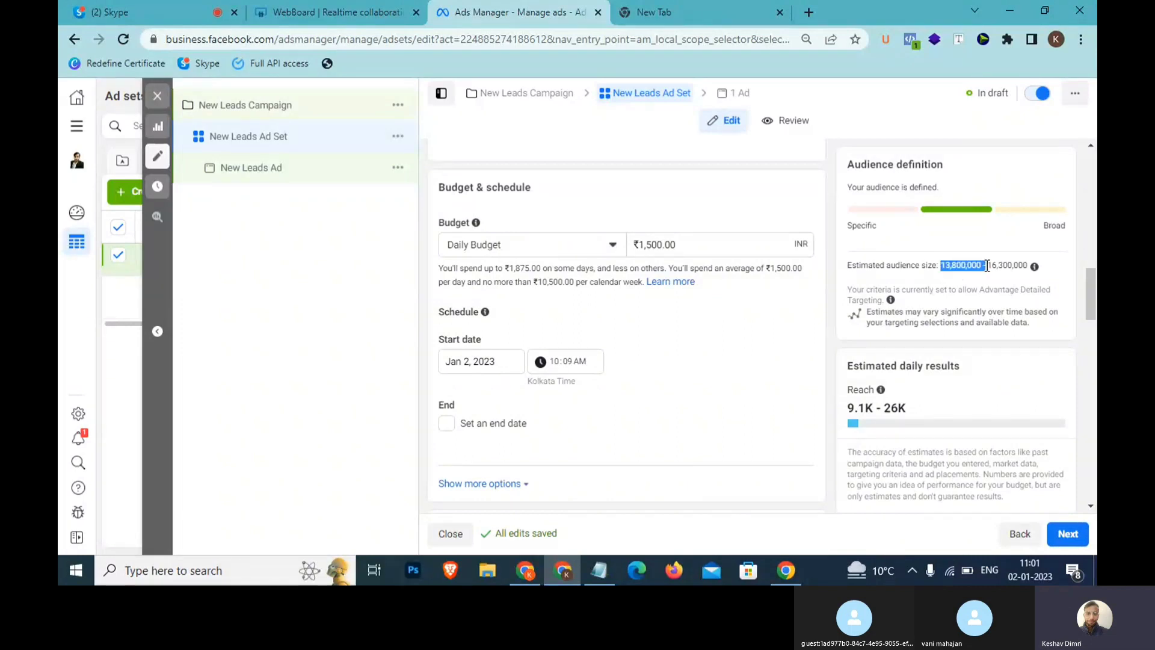
- Switch to Notepad and add the note "Narrow >>> 1 Lakhs >> Less" below the "India >> Canada" line
left_click(597, 581)
key("Return")
key("Return")
key("Return")
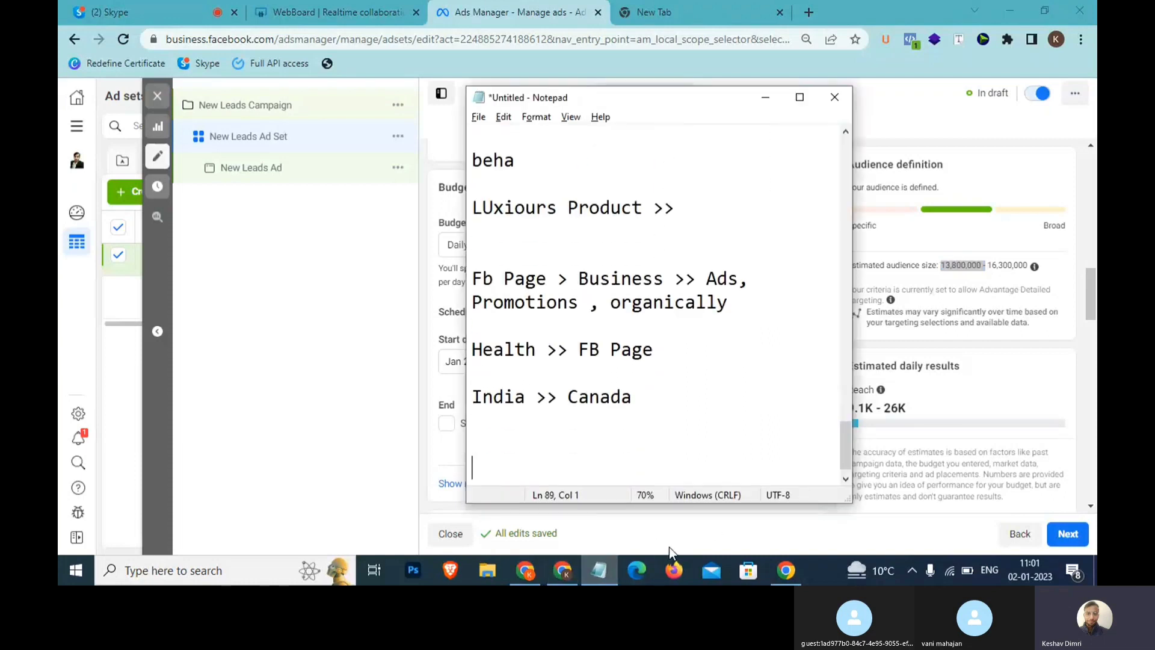
type("Narrow >")
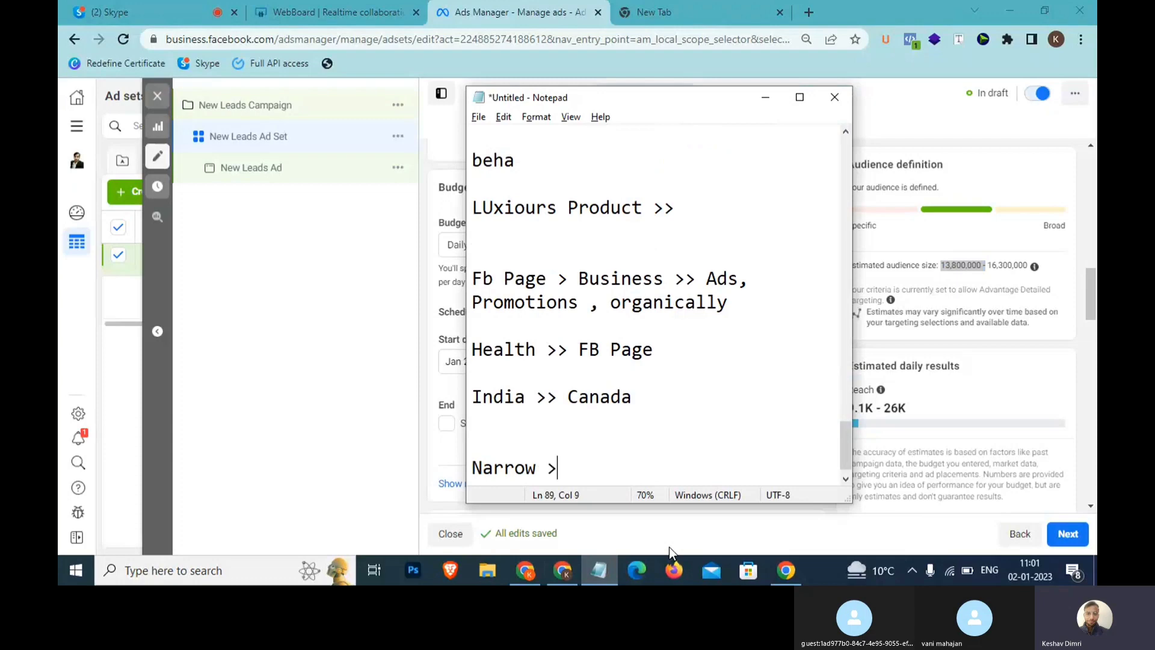
type(">> 1 Lakhs ")
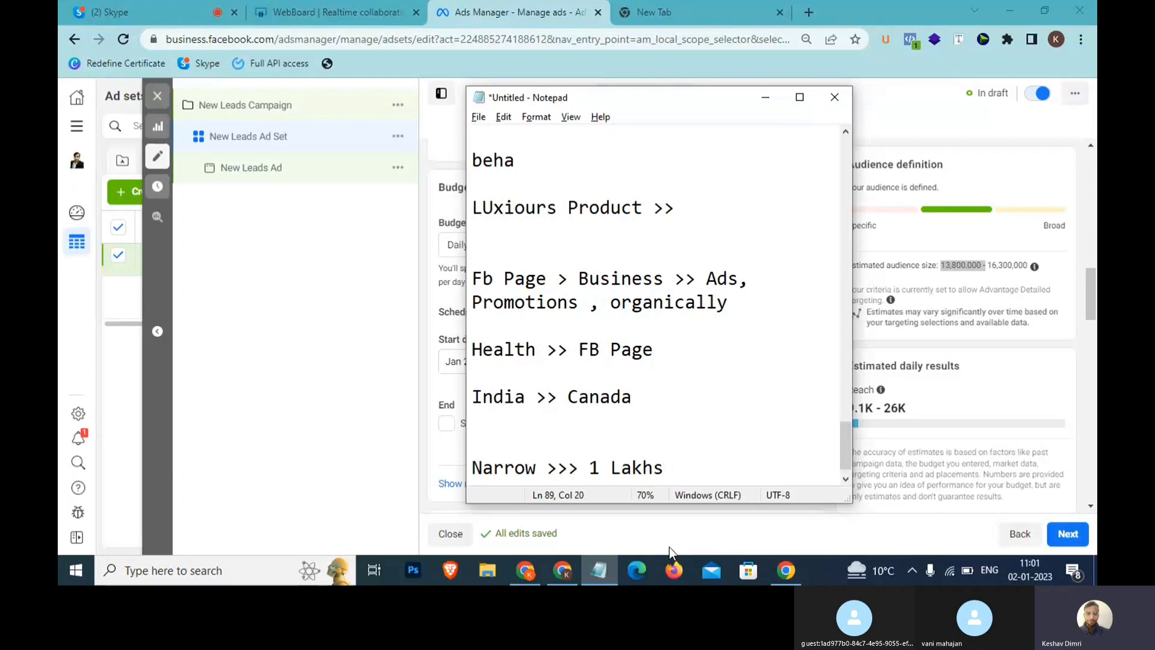
type(">> Less")
- Switch back to Ads Manager and remove the Anniversary (within 61-90 days), Brazil mid and high-value goods, and Safari behaviors from detailed targeting
key("alt+Tab")
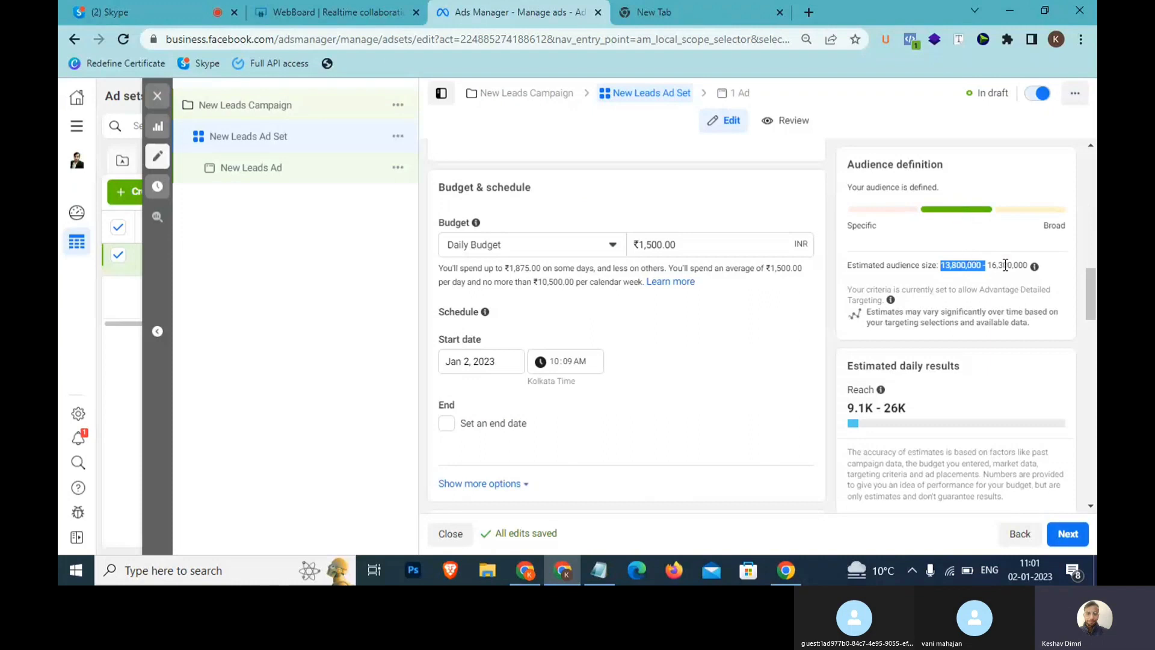
left_click_drag(1007, 265, 720, 268)
scroll(752, 349, "down", 3)
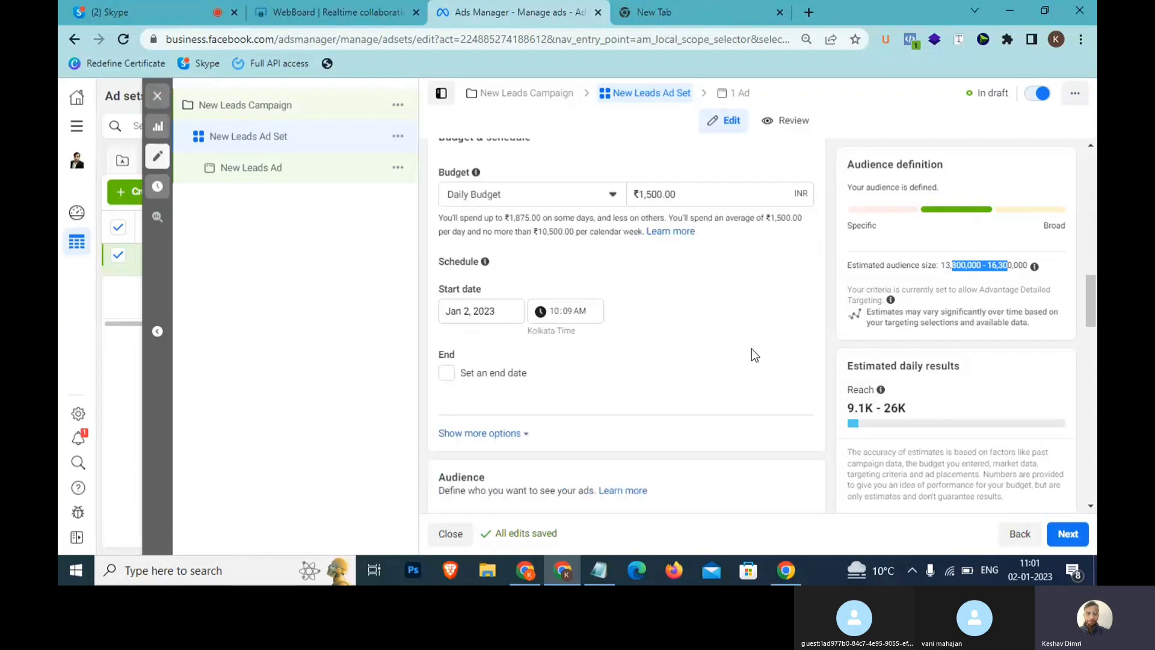
scroll(753, 352, "down", 6)
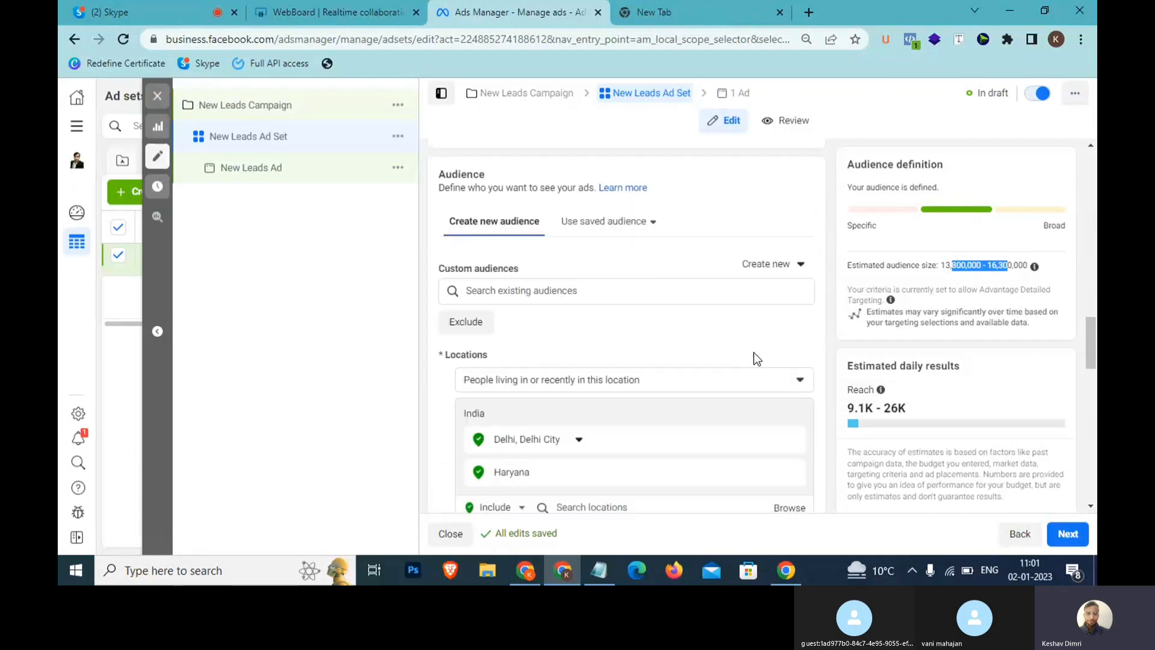
scroll(753, 386, "down", 8)
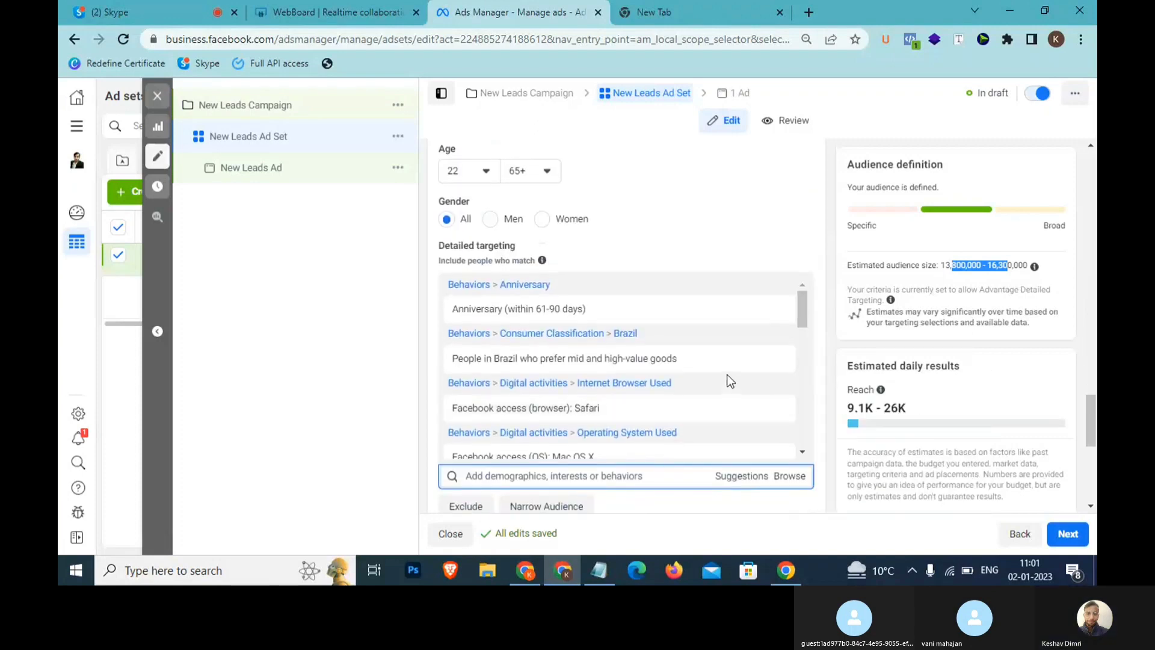
mouse_move(780, 318)
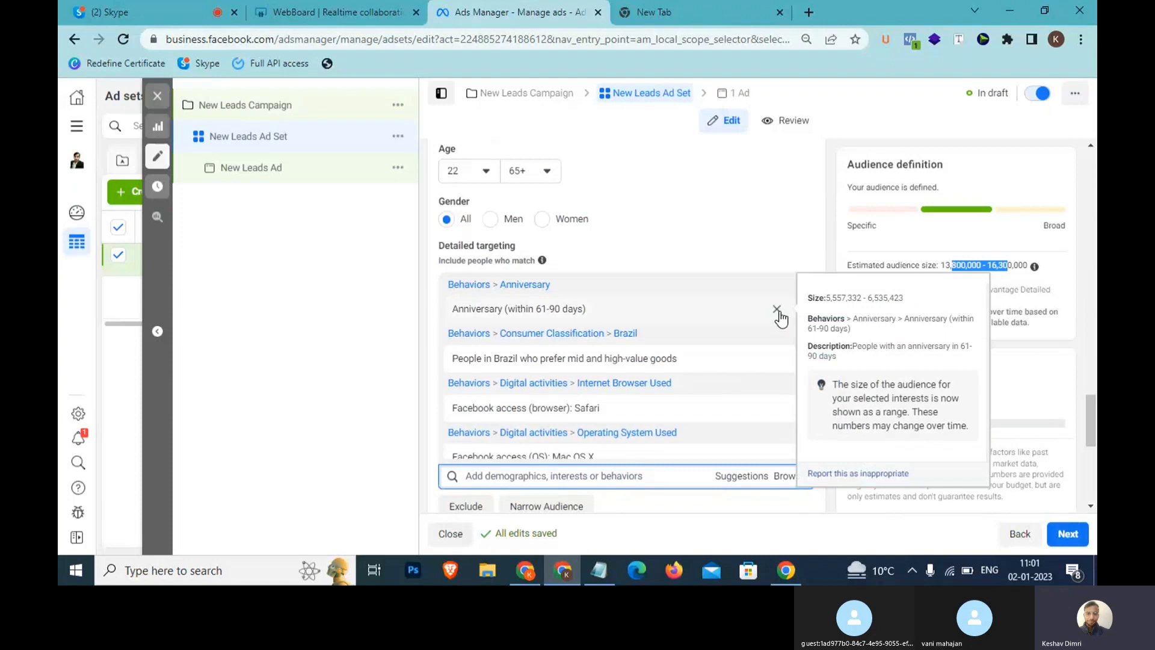
left_click(777, 310)
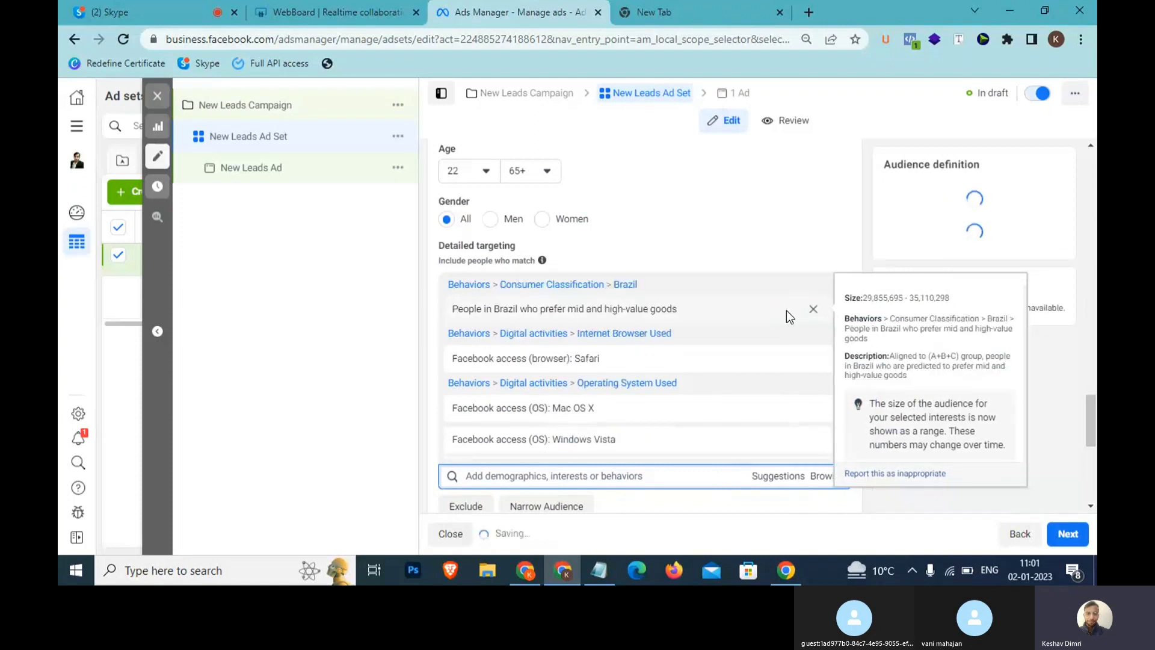
left_click(812, 312)
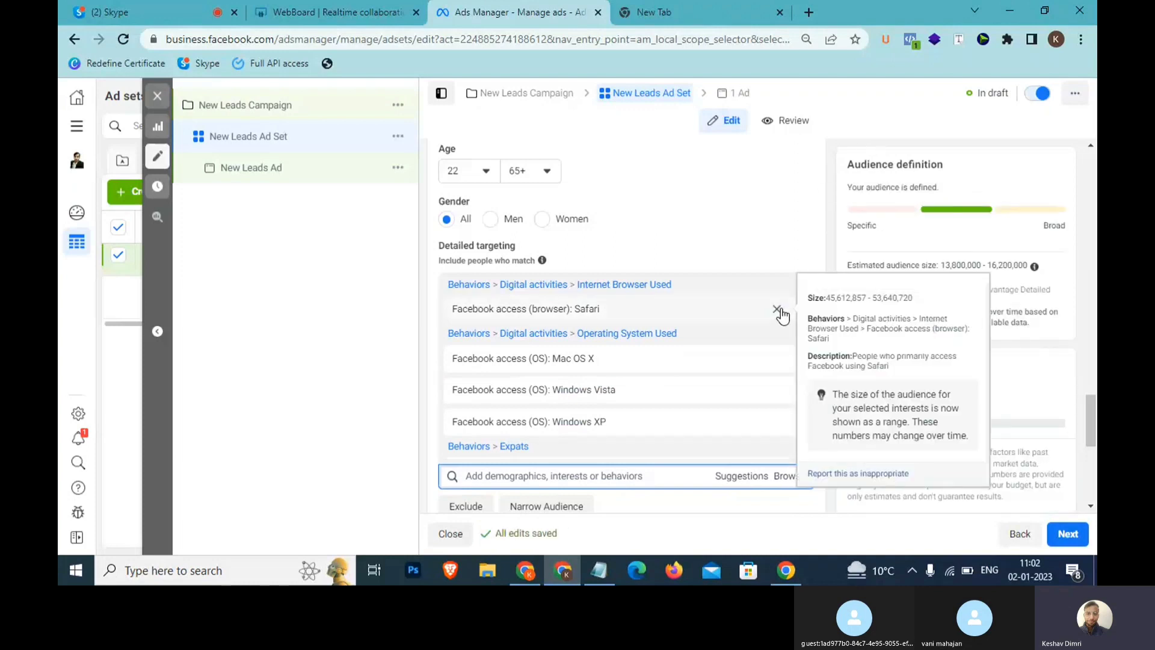
left_click(777, 310)
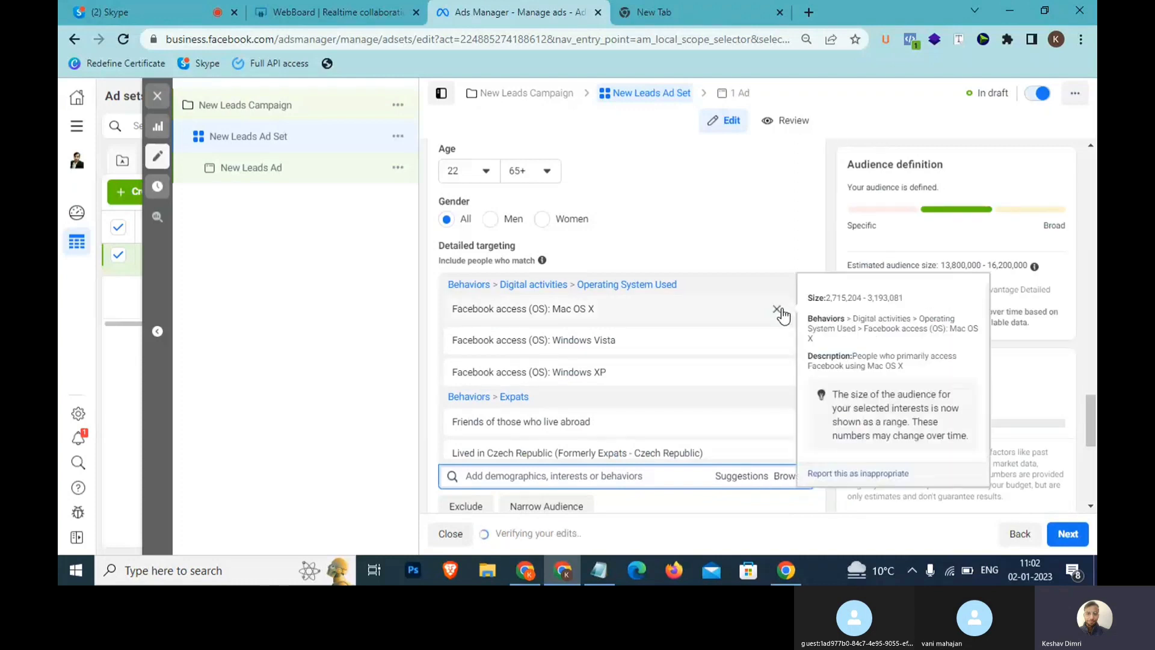
- Remove the Mac OS X, Windows Vista and Windows XP operating system behaviors from detailed targeting
left_click(776, 309)
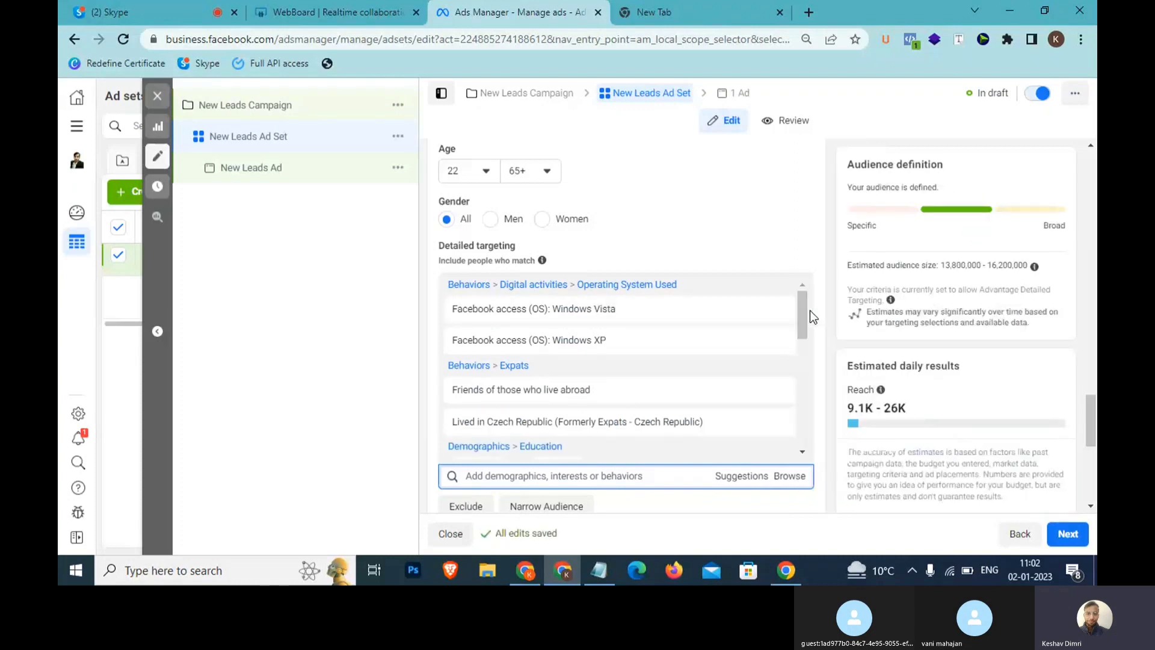
mouse_move(785, 317)
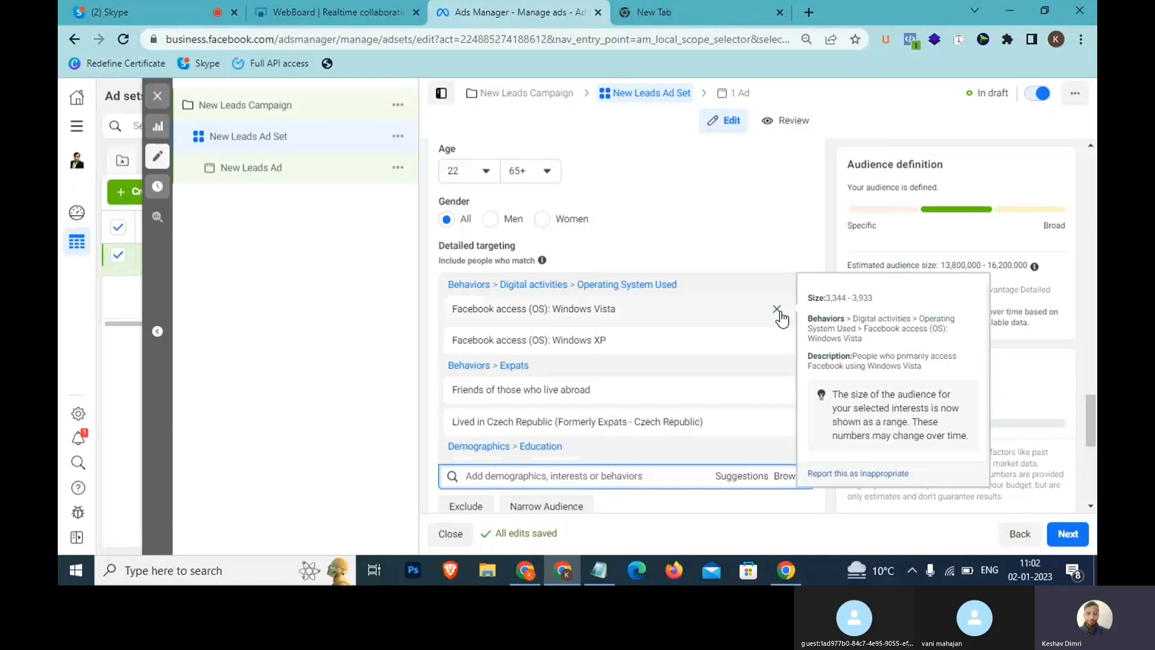
left_click(777, 309)
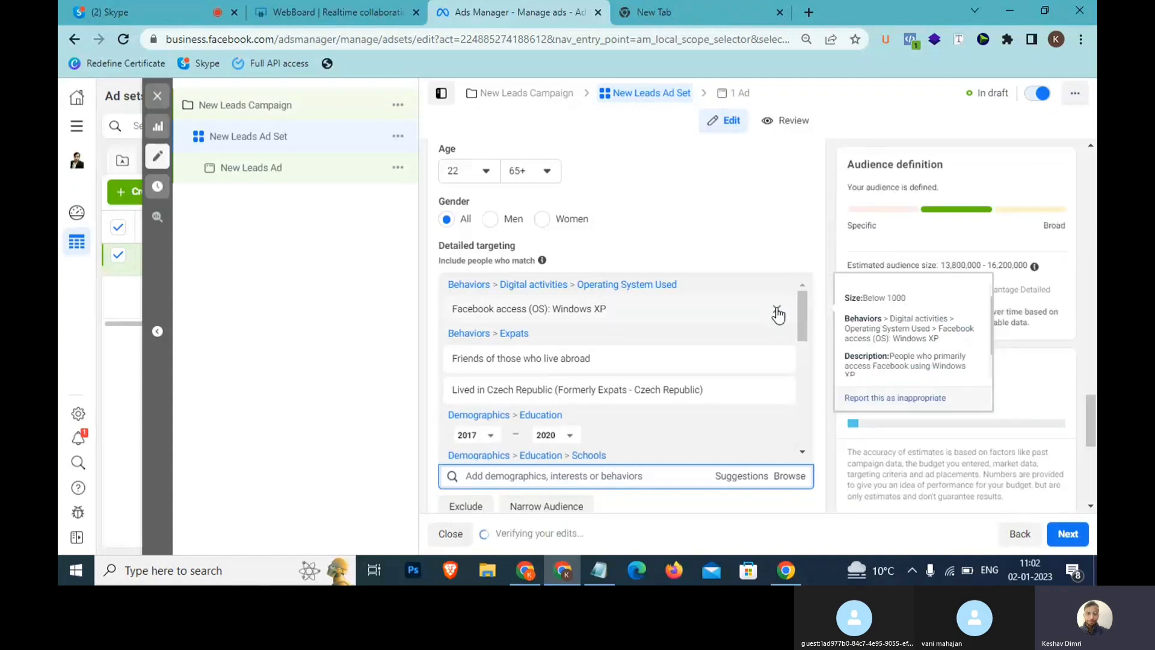
left_click(776, 309)
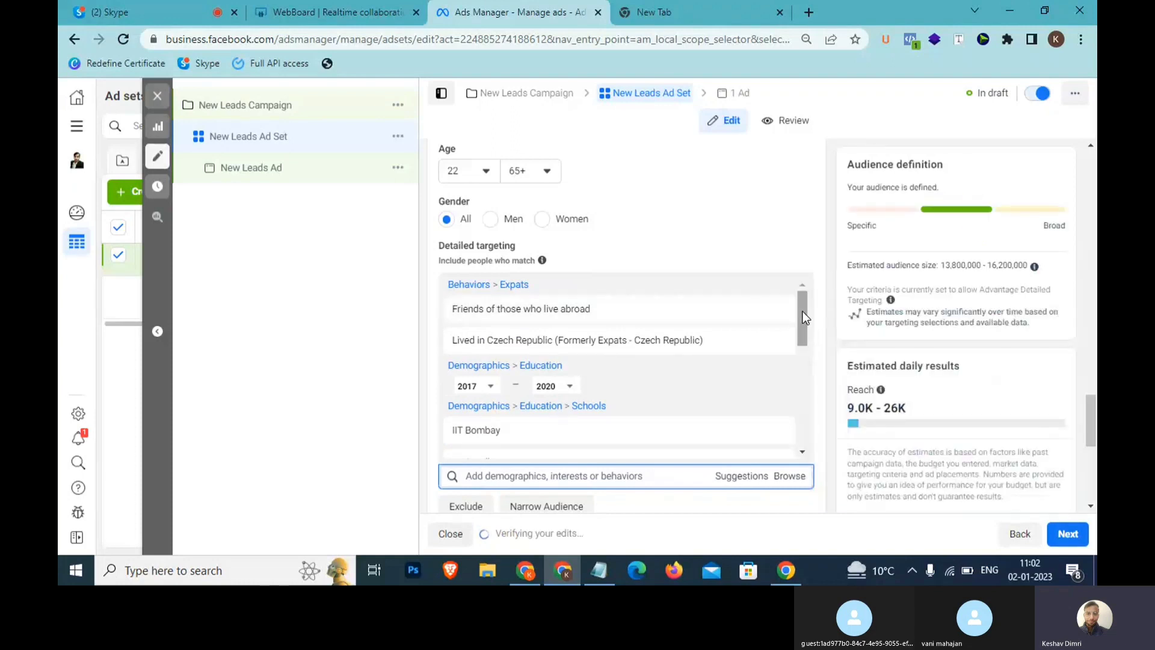
- Remove both Expats behaviors from detailed targeting and check the estimated audience size
left_click(777, 309)
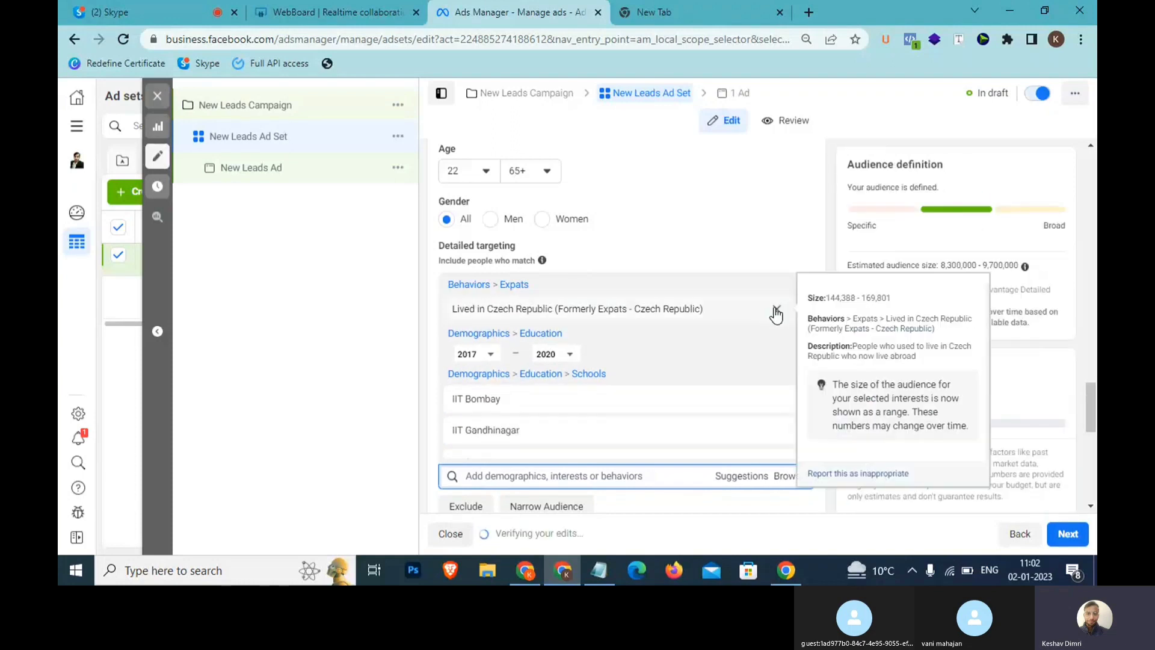
left_click(777, 311)
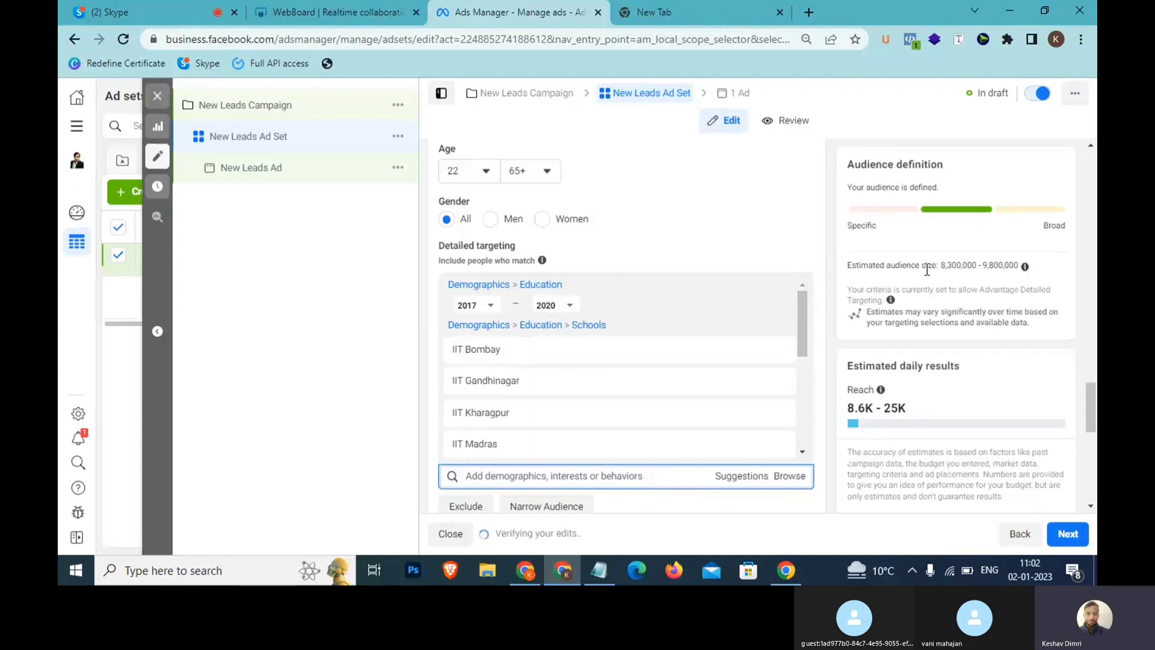
left_click_drag(940, 265, 998, 266)
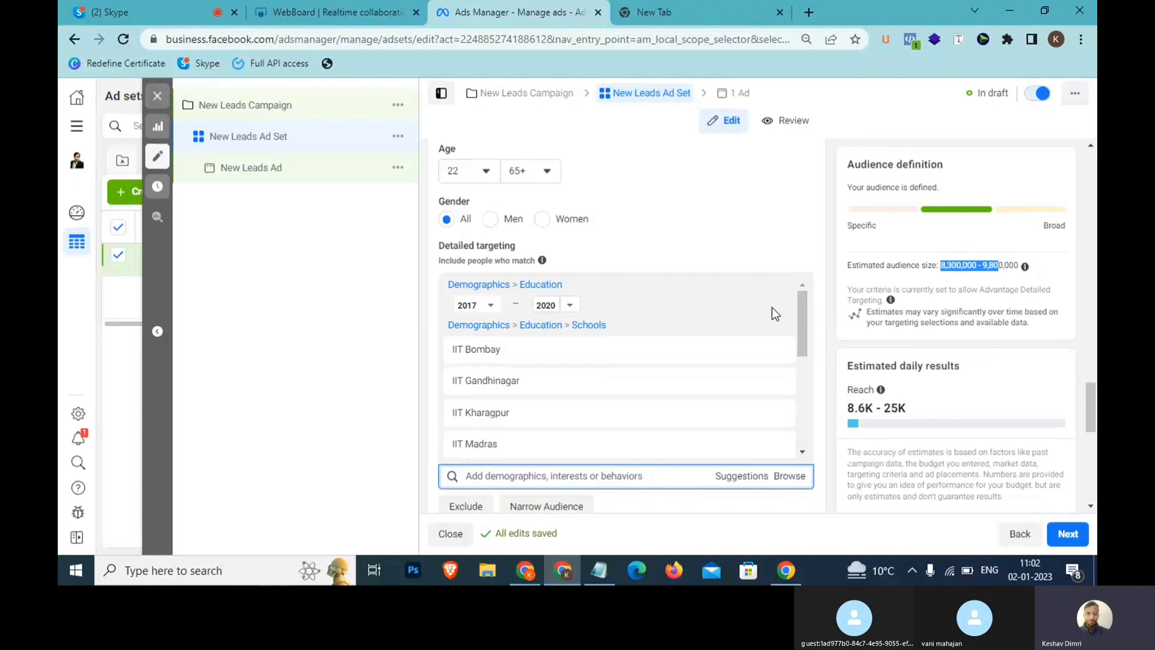
- Remove all the IIT schools and the Email marketing and Marriage (weddings) interests from detailed targeting
mouse_move(768, 348)
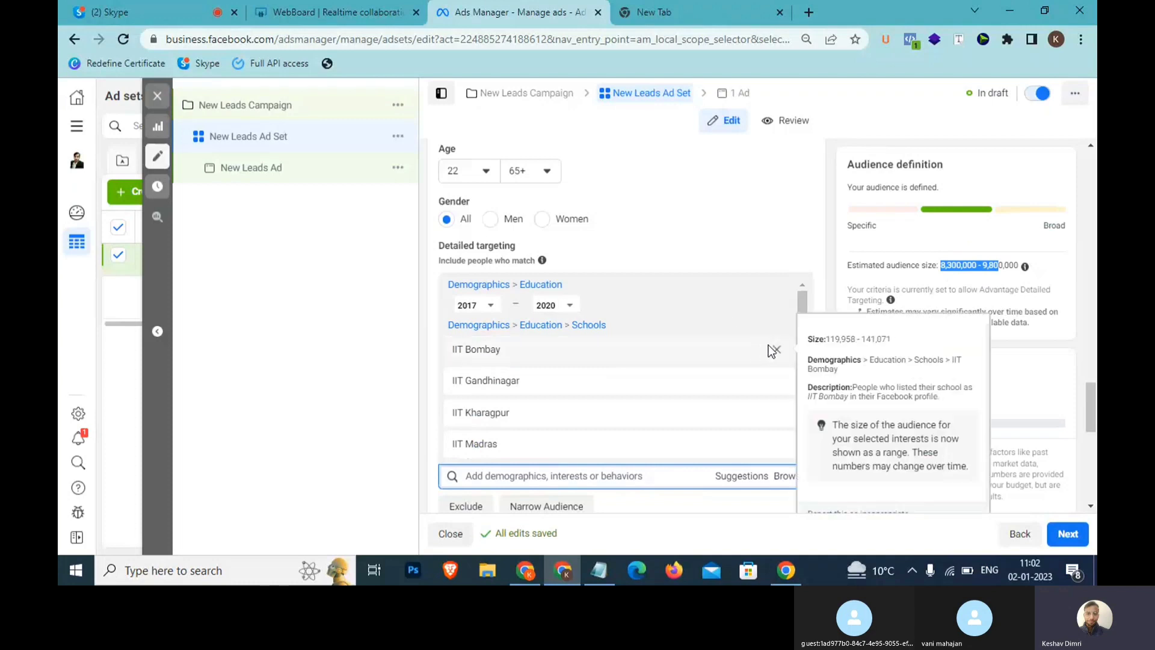
left_click(775, 350)
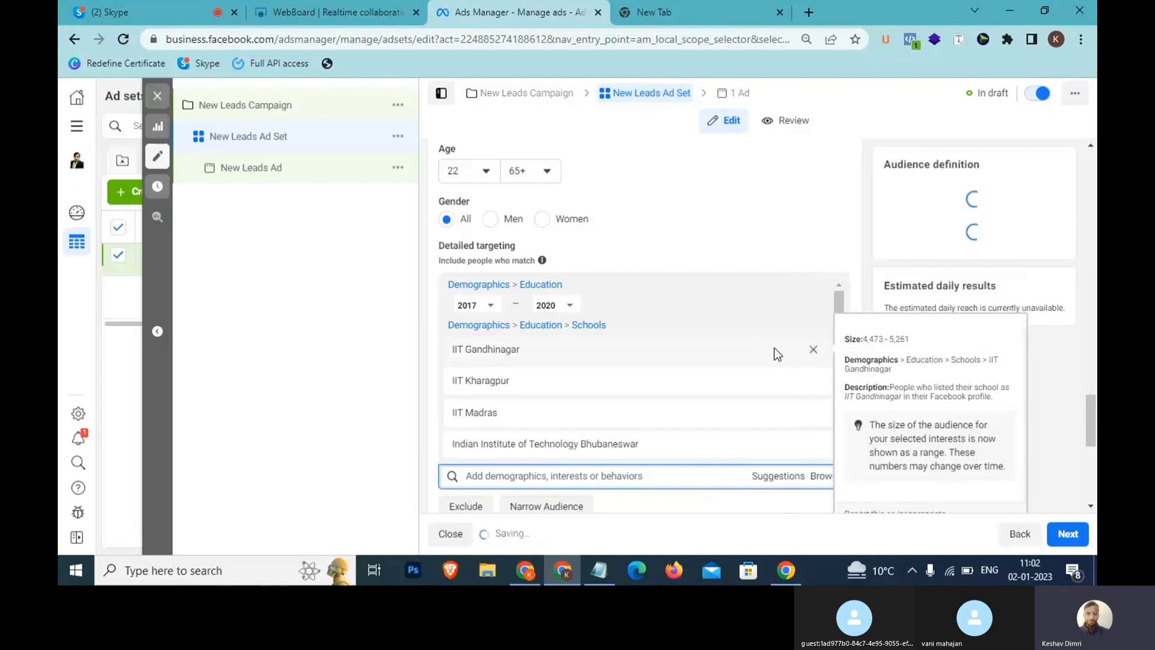
left_click(814, 351)
left_click(813, 350)
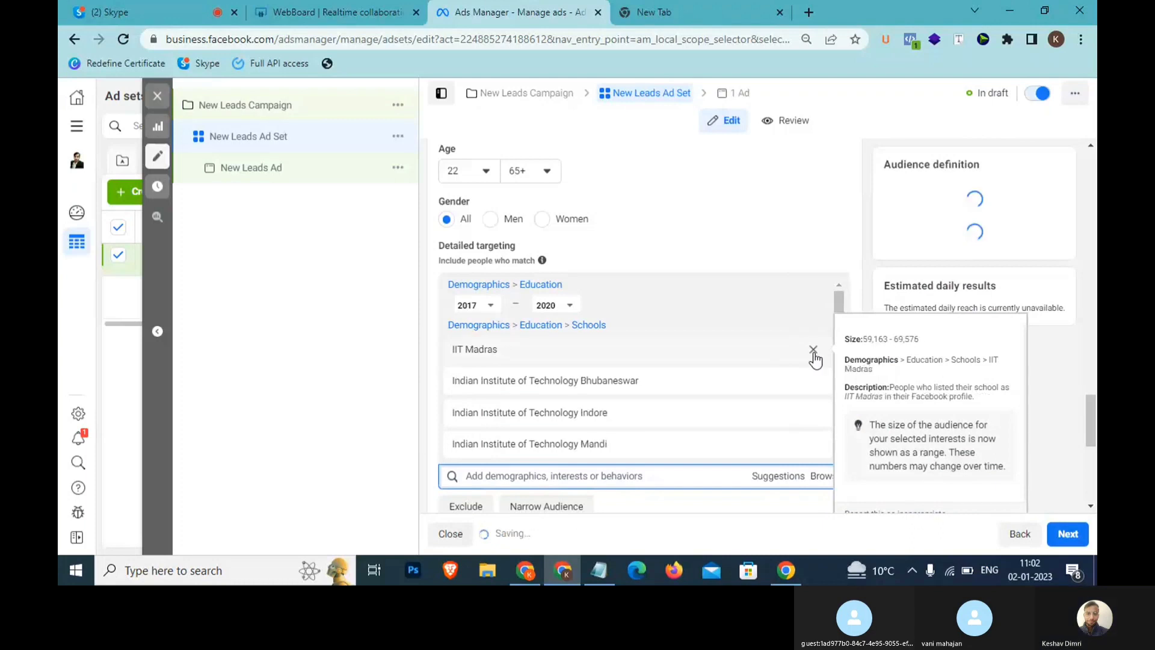
left_click(813, 350)
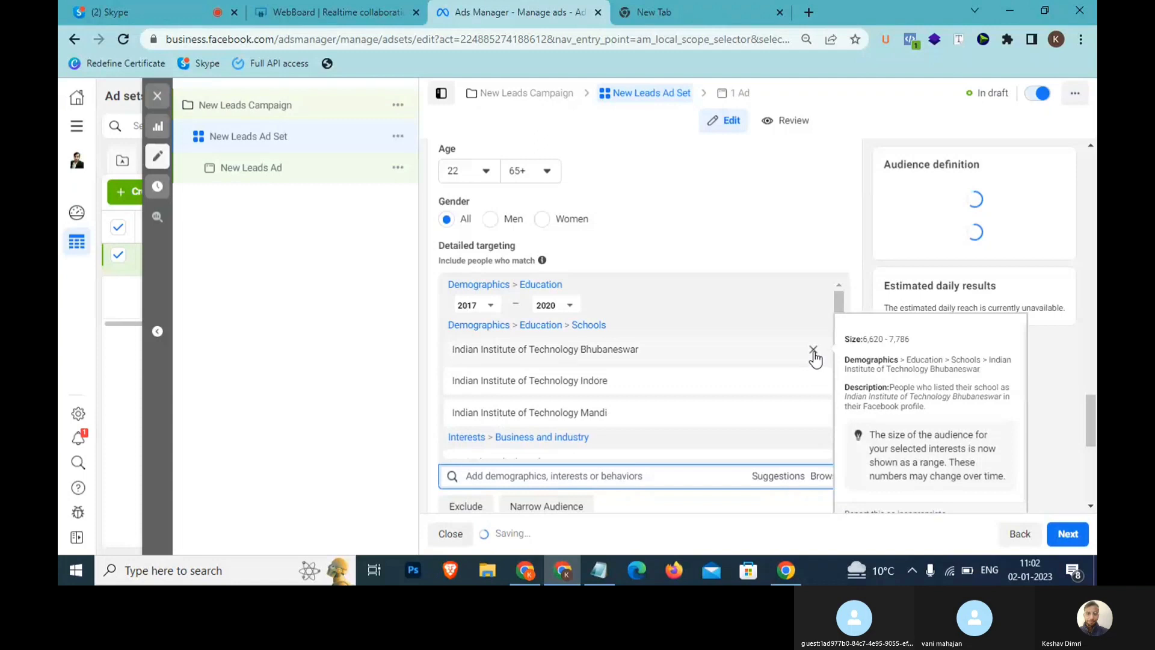
triple_click(813, 351)
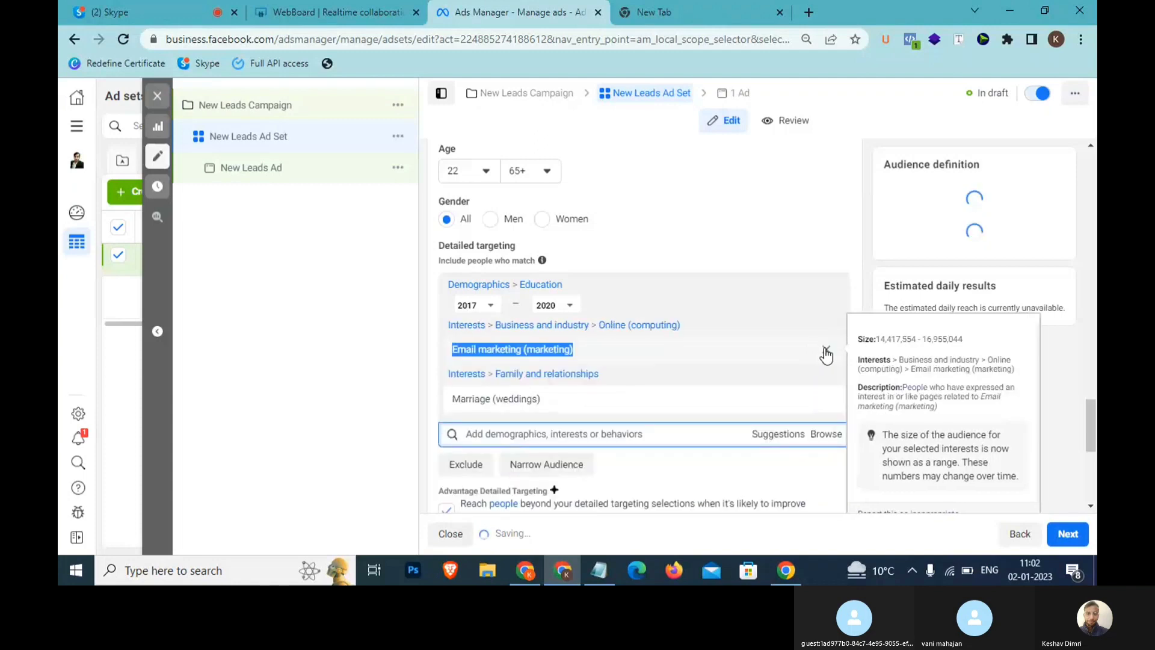
left_click(825, 351)
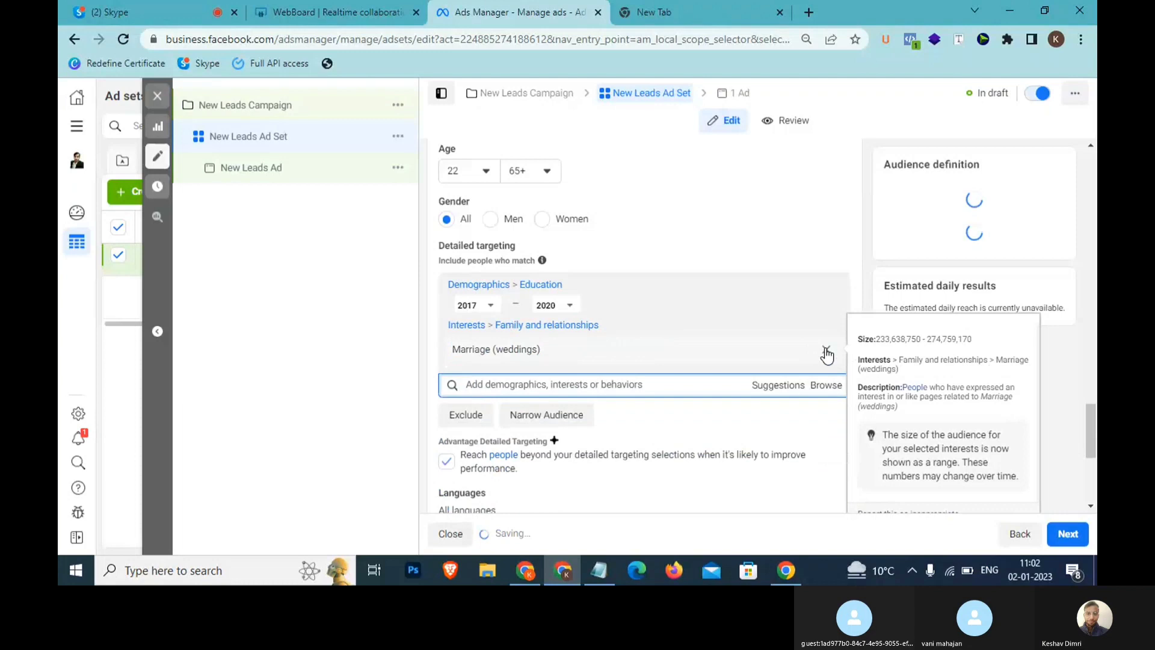
left_click(826, 350)
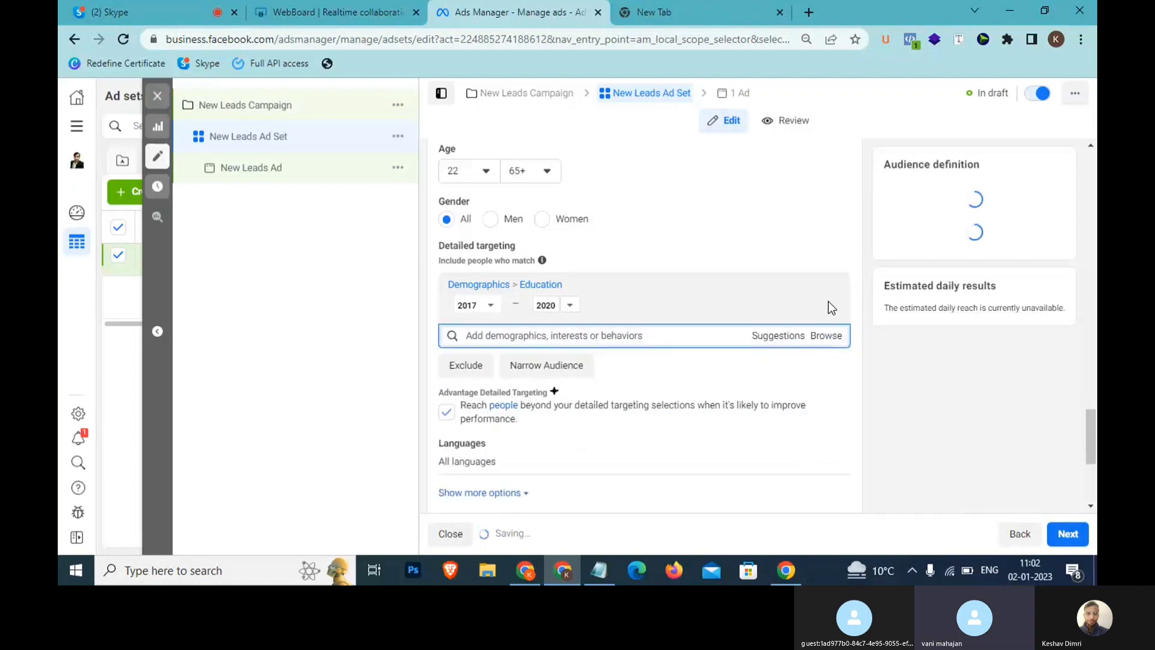
- Look through the start and end years available for the remaining Education criterion without changing the range
left_click(569, 305)
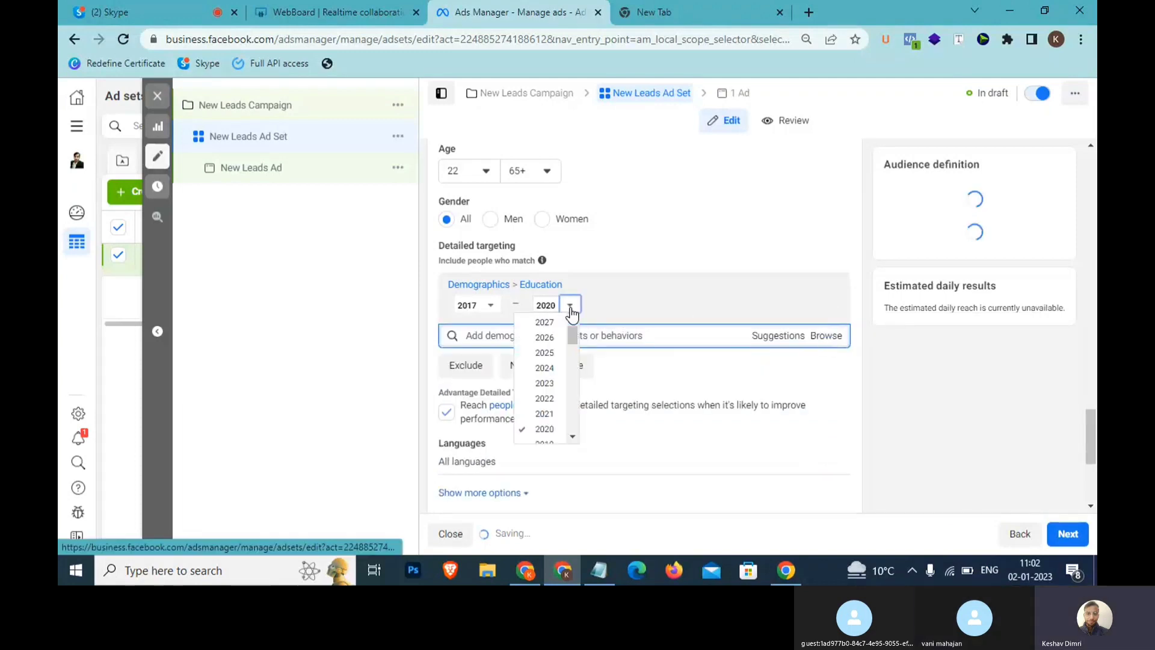
scroll(557, 360, "up", 5)
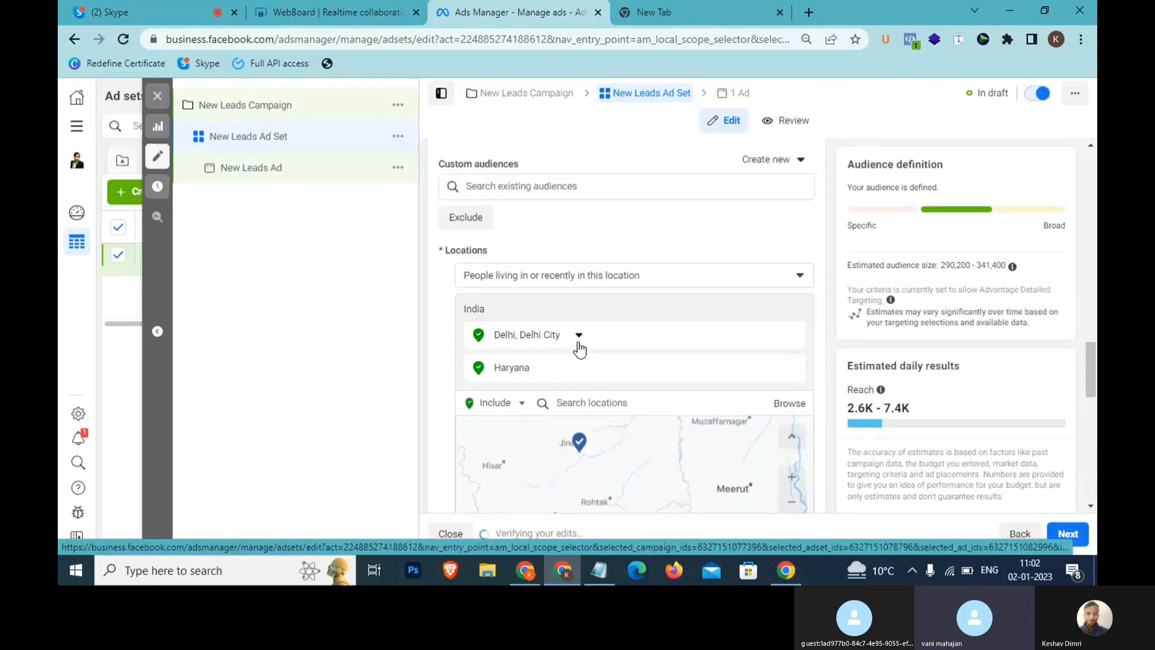
scroll(791, 334, "down", 4)
scroll(831, 375, "down", 2)
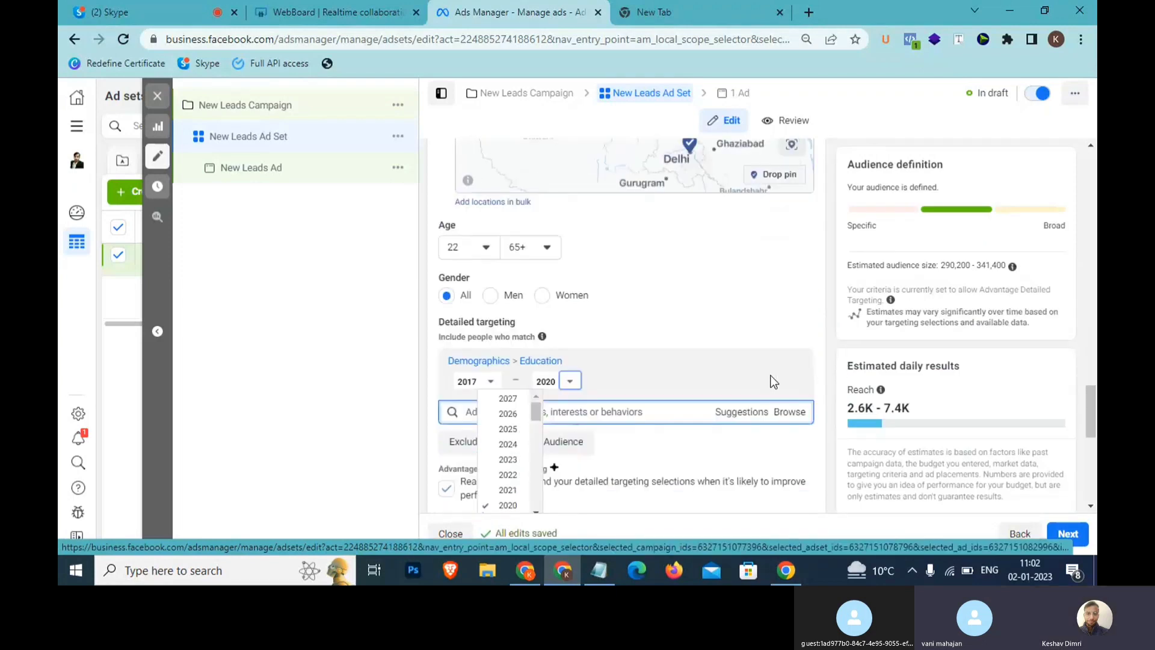
left_click_drag(534, 419, 533, 448)
scroll(508, 460, "down", 10)
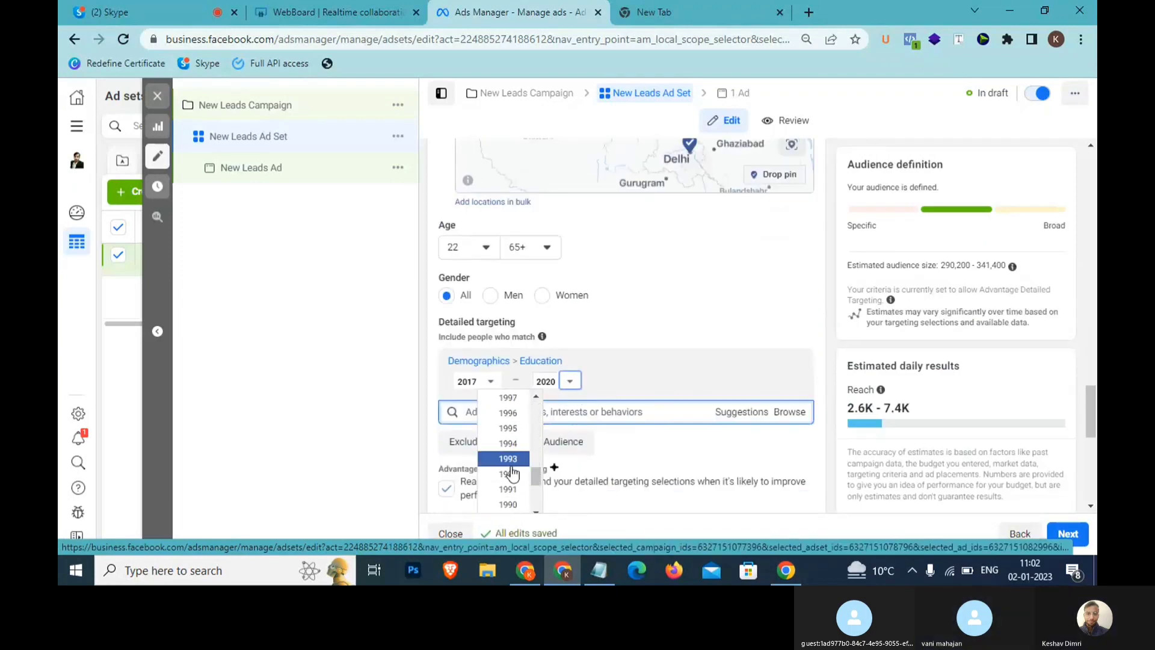
scroll(582, 378, "down", 1)
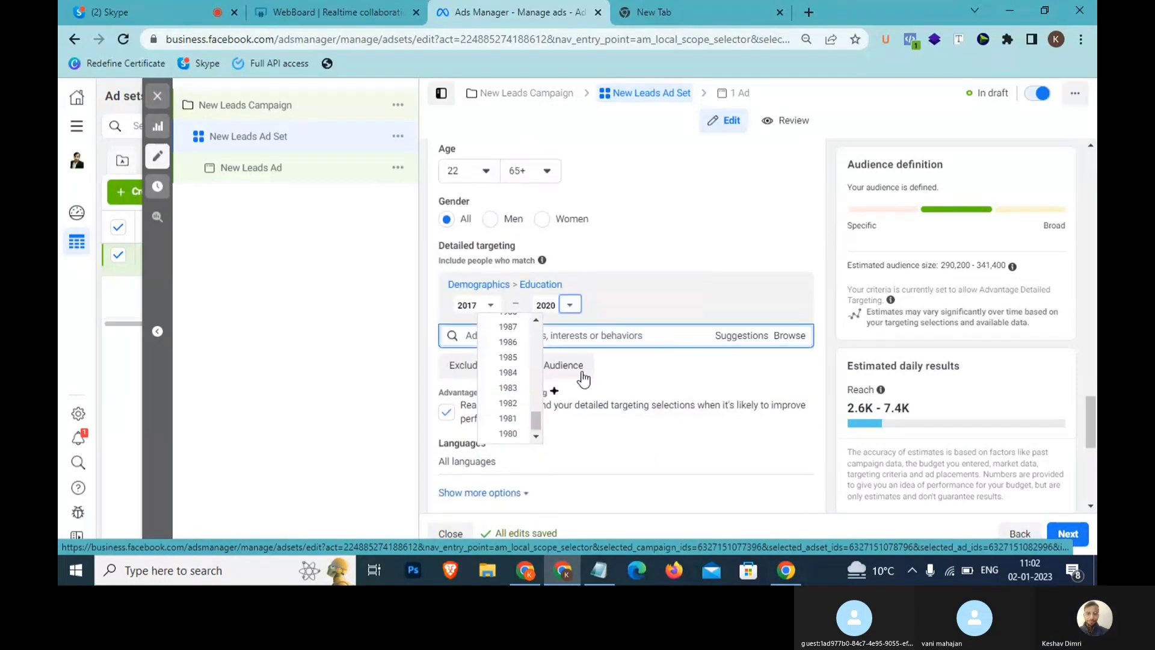
left_click(645, 297)
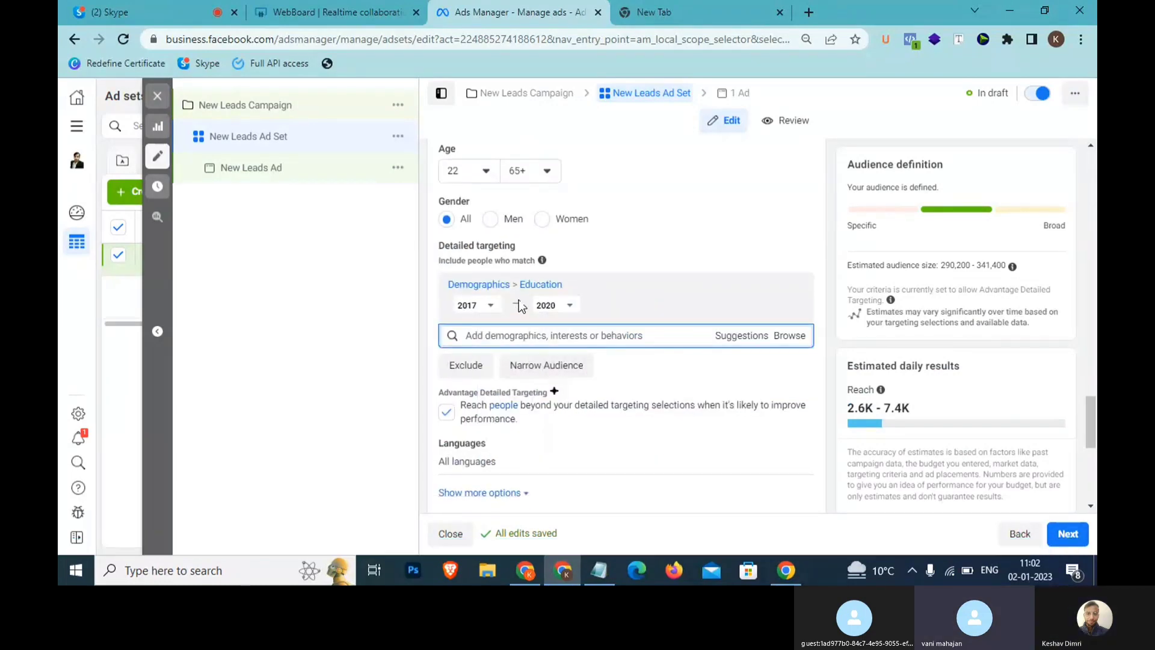
left_click(490, 305)
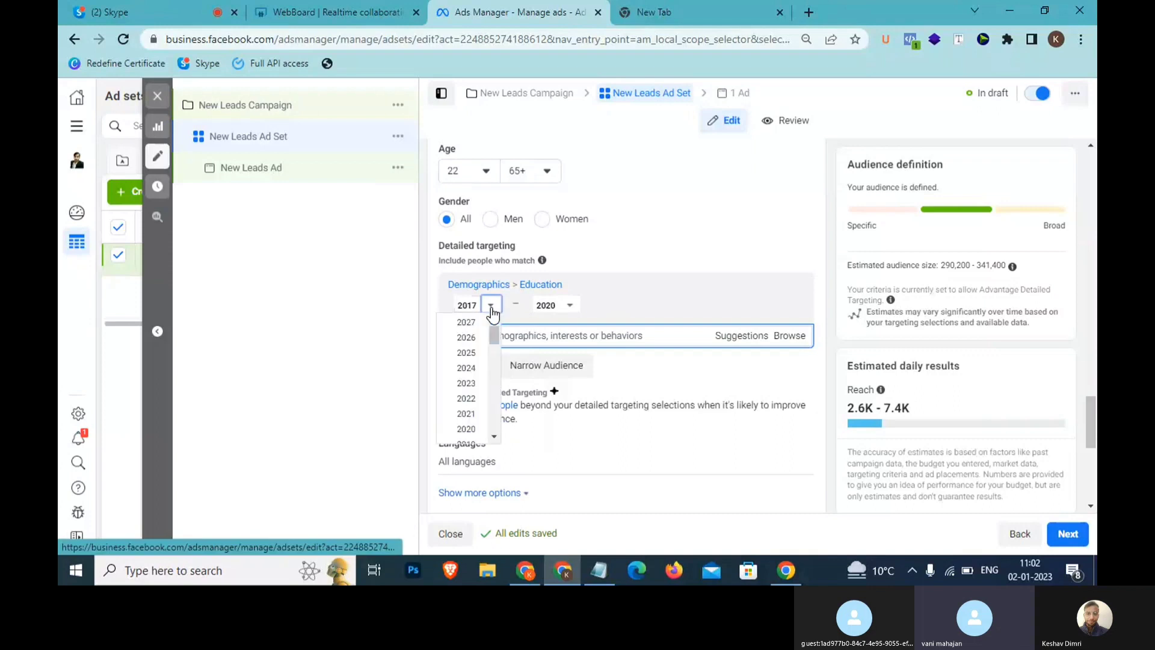
scroll(485, 373, "up", 3)
scroll(727, 366, "down", 2)
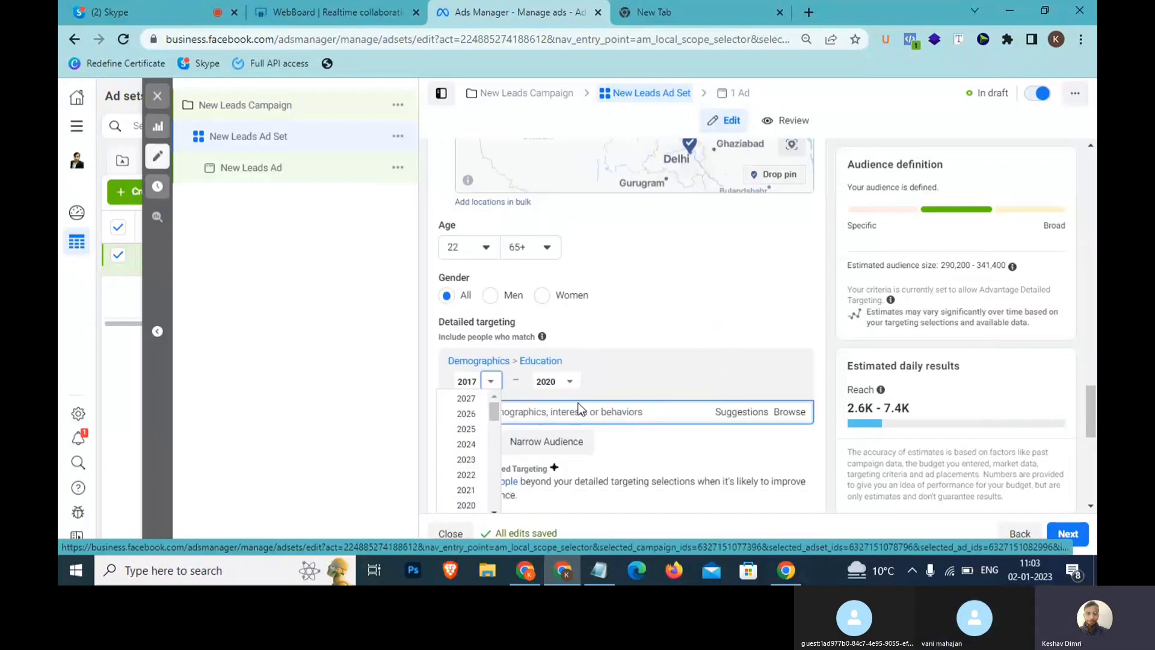
left_click(680, 343)
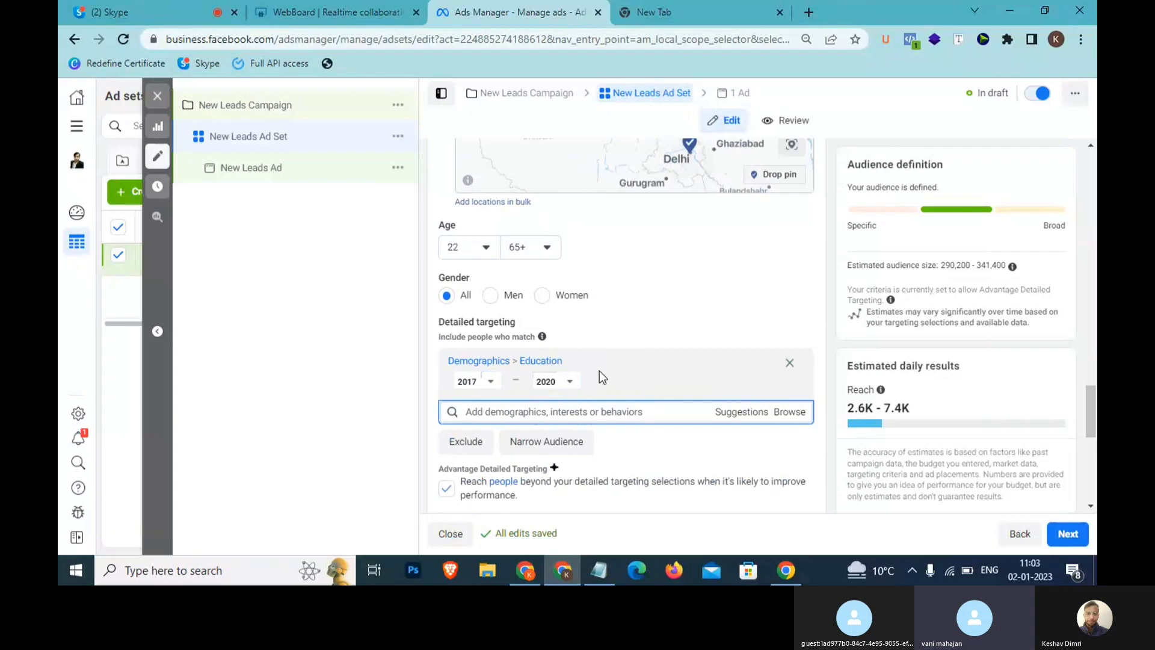
- Remove the Education year-range criterion from detailed targeting and add the Master's degree education level from the Education demographics
left_click(789, 363)
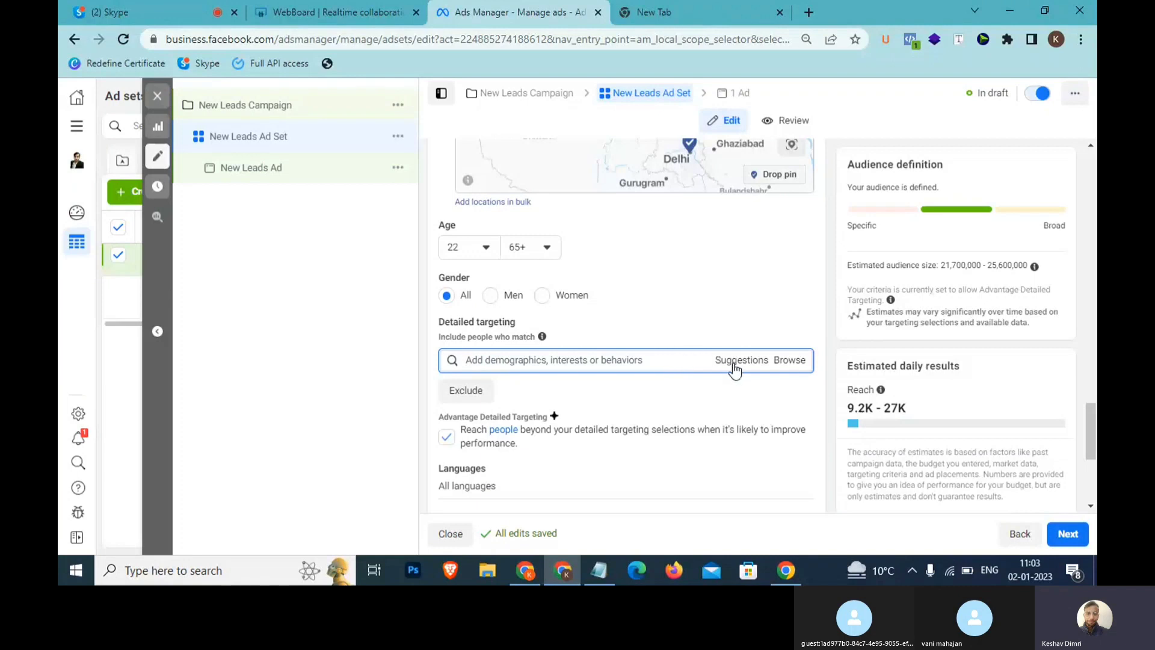
left_click(788, 361)
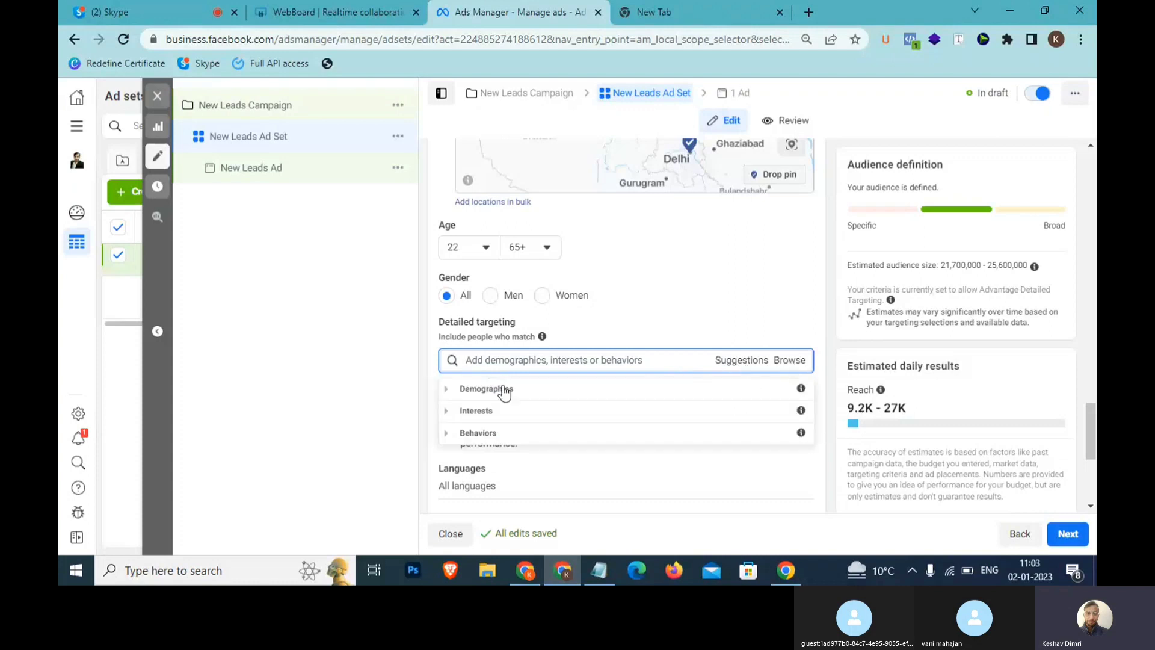
left_click(449, 395)
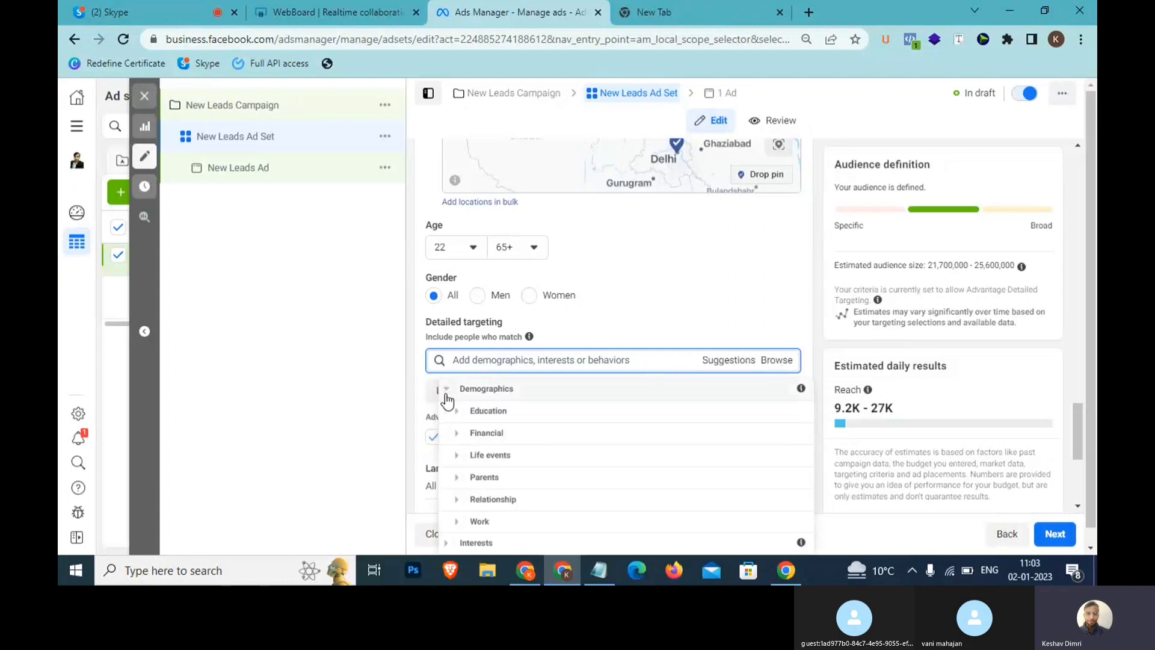
left_click(482, 411)
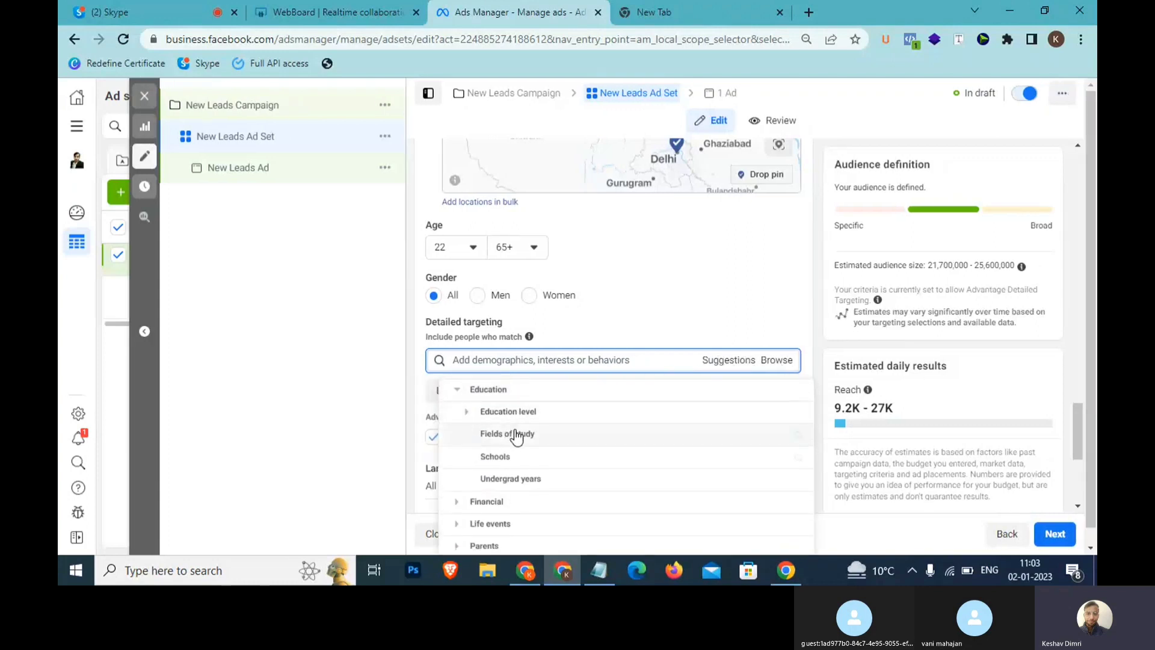
left_click(468, 413)
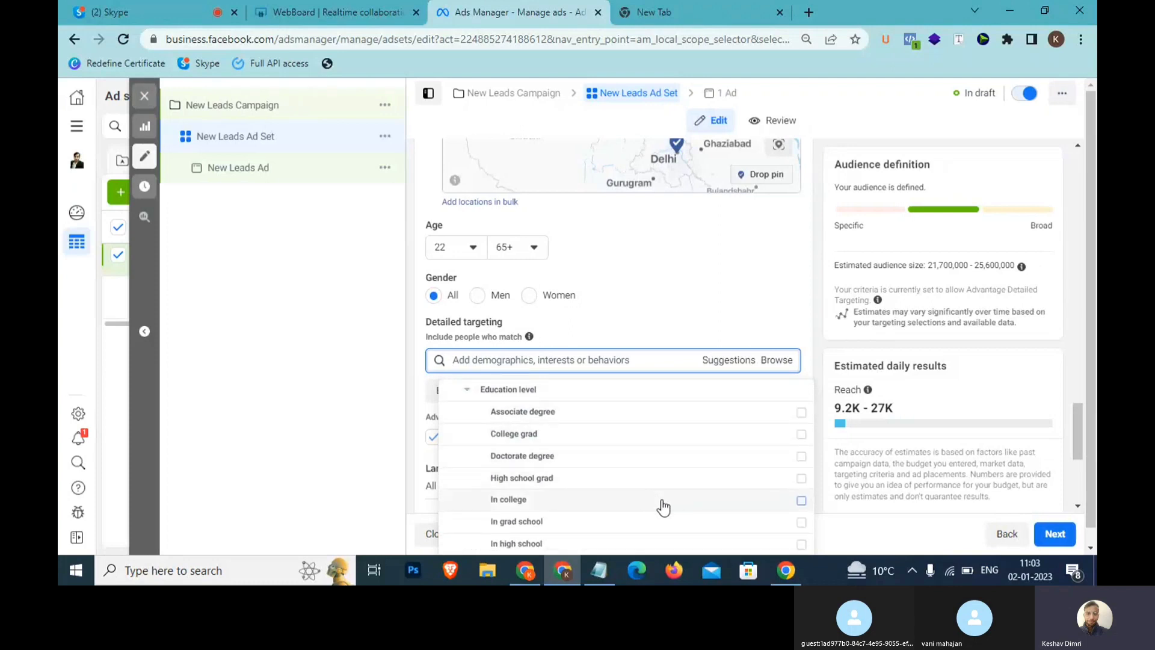
scroll(664, 507, "down", 2)
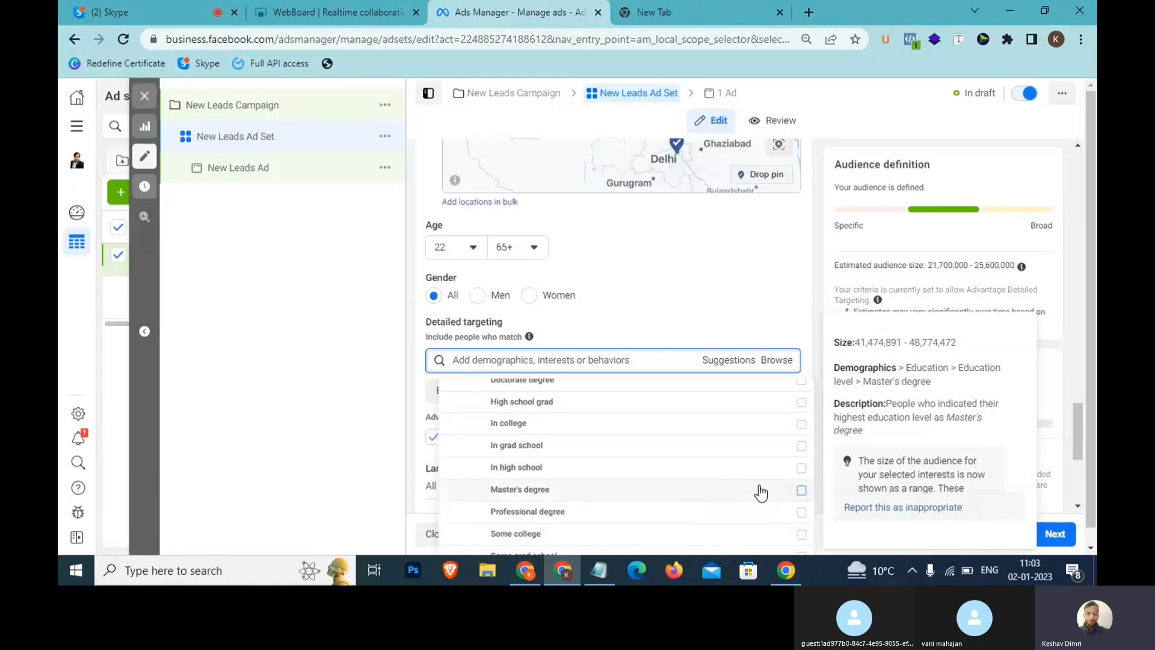
left_click(776, 492)
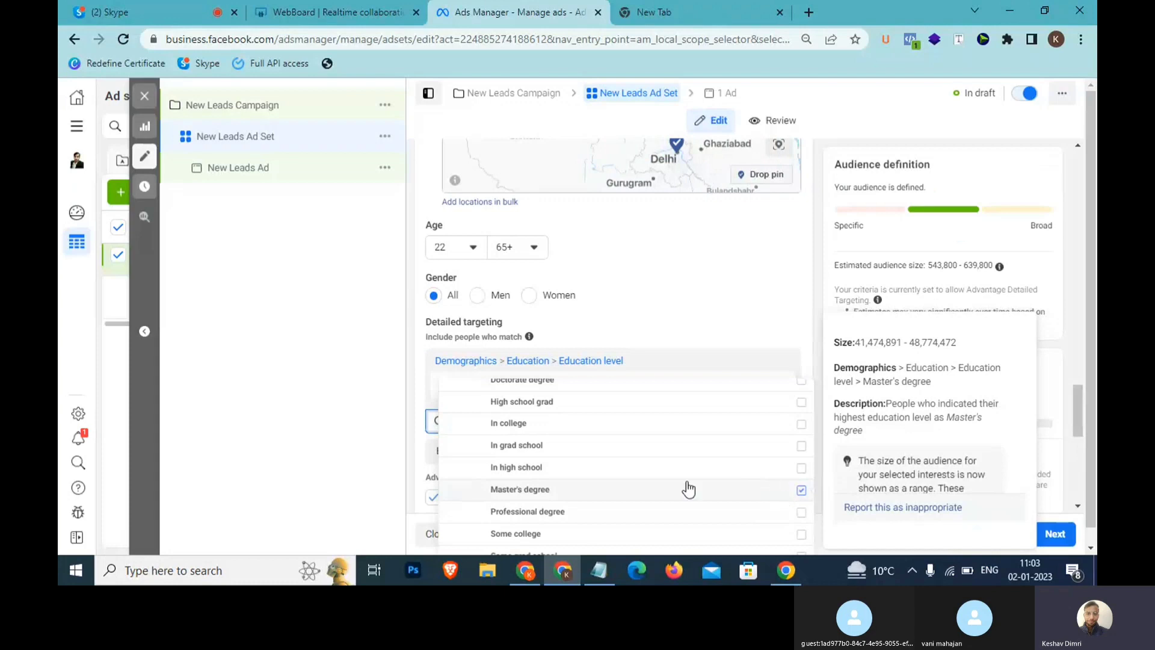
left_click(409, 424)
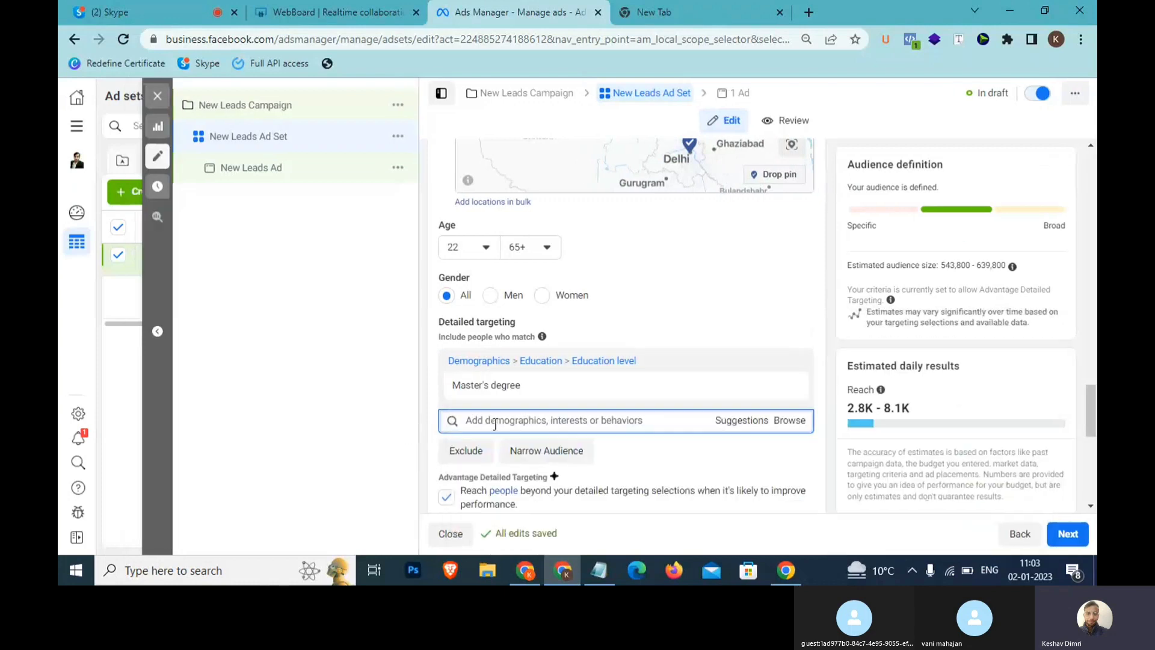
- Look through the suggested detailed targeting options offered alongside the Master's degree criterion
left_click(744, 425)
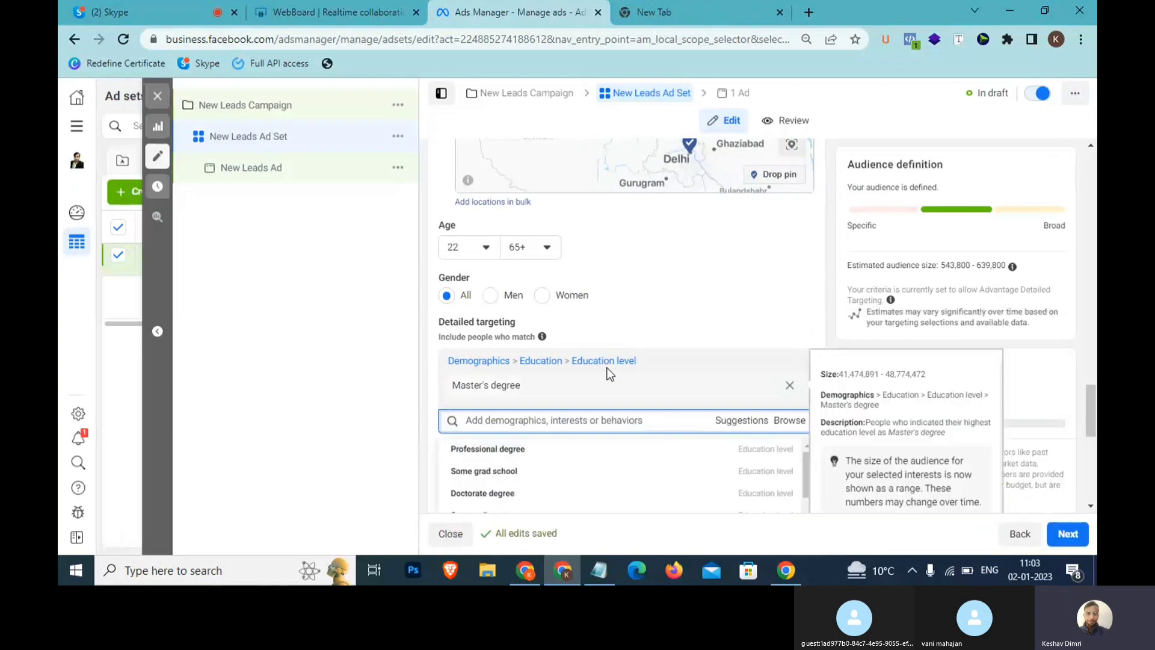
scroll(626, 367, "down", 3)
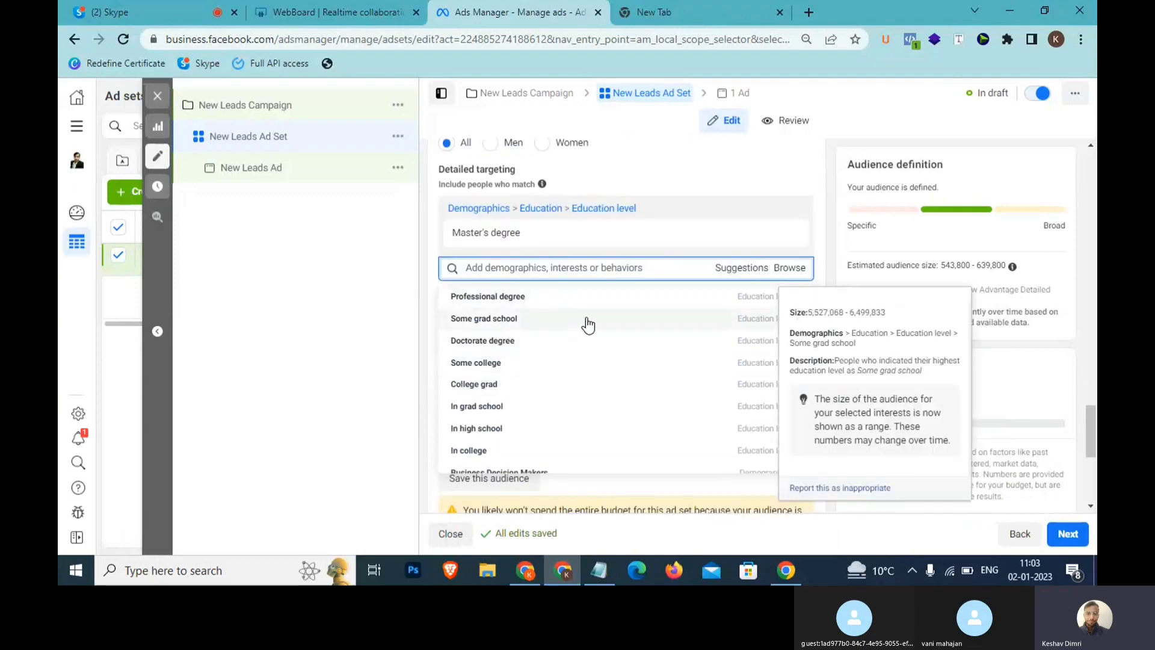
scroll(703, 384, "down", 2)
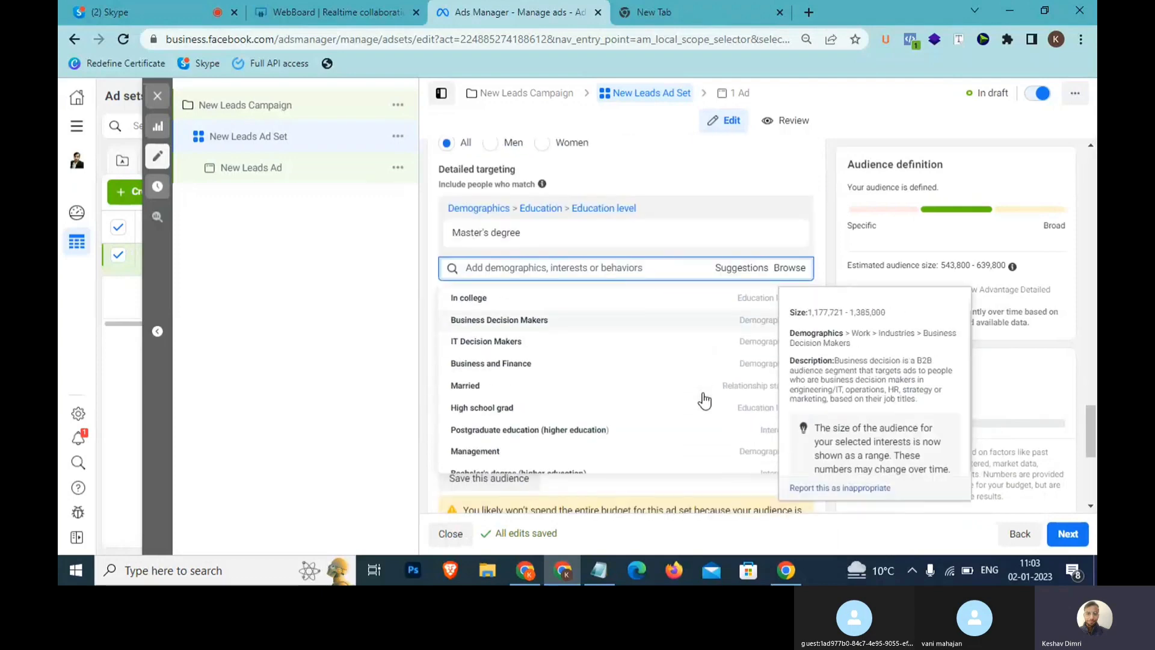
left_click(396, 359)
left_click(726, 268)
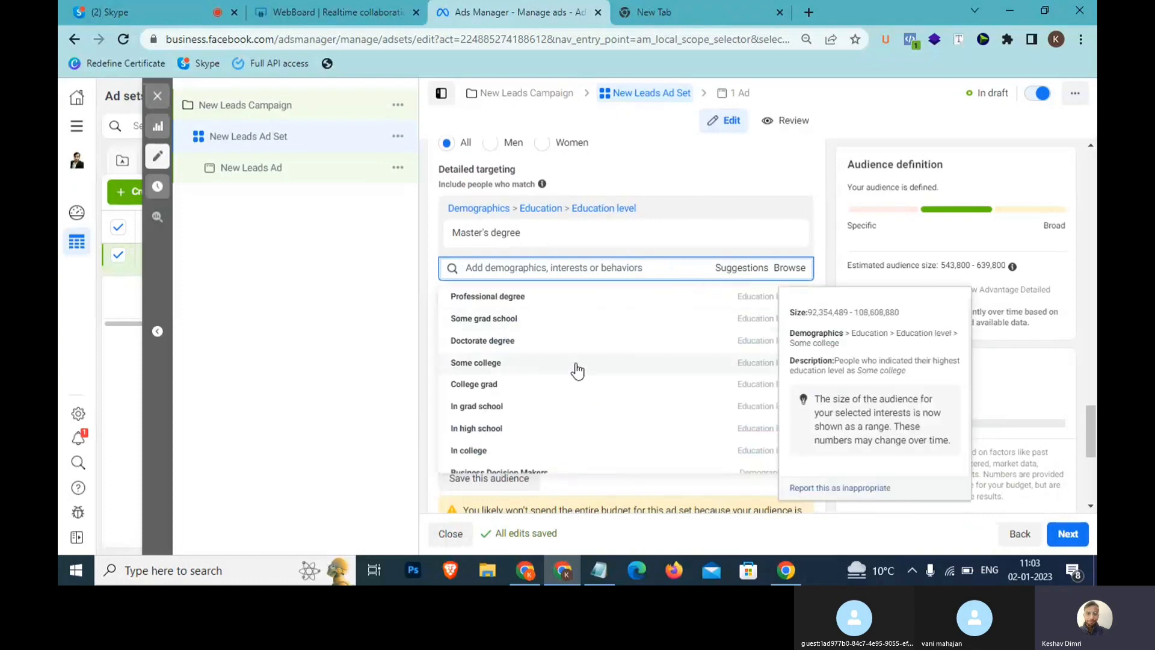
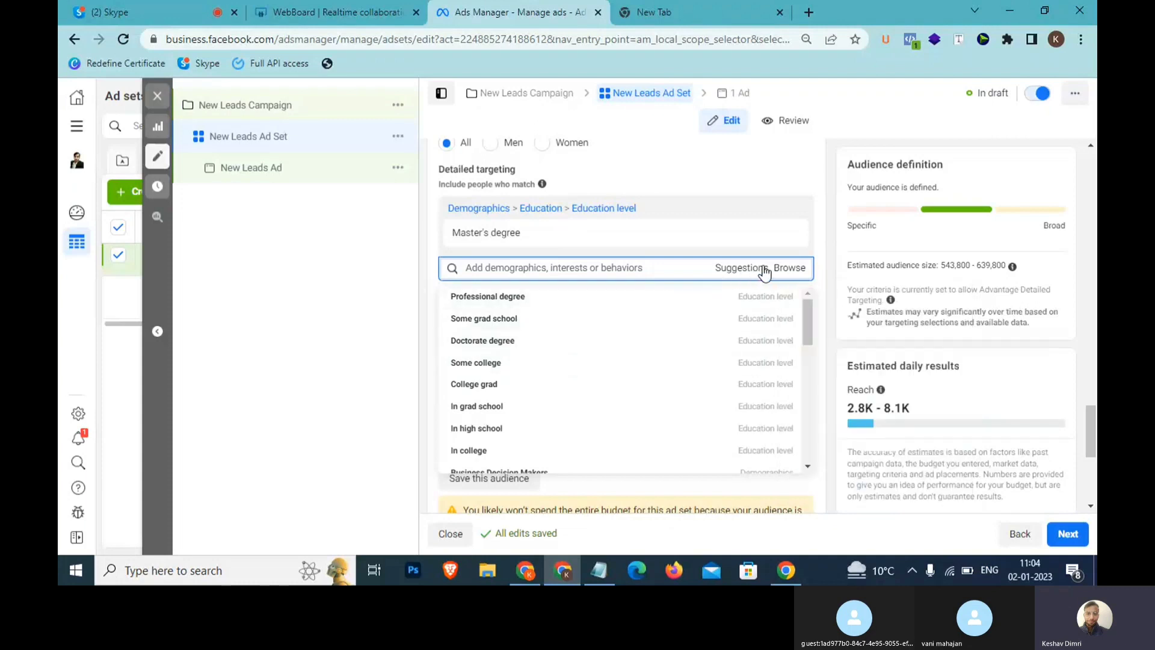
- Add the Action movies (movies) interest from the Movies category under Entertainment (leisure) to detailed targeting
left_click(787, 267)
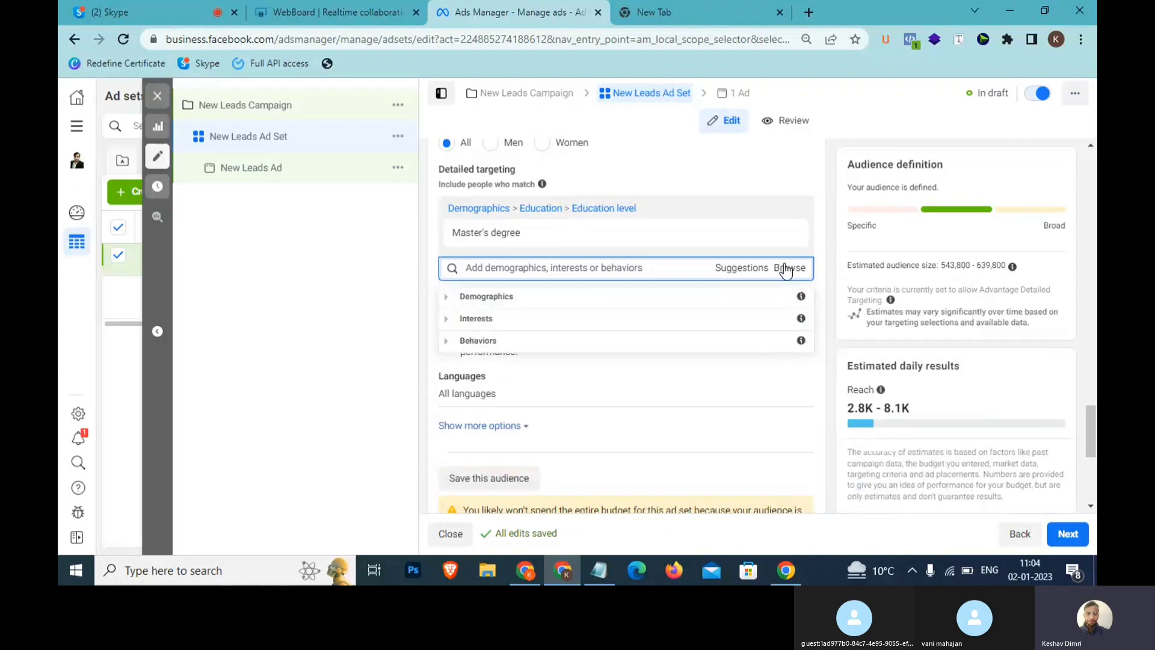
left_click(451, 319)
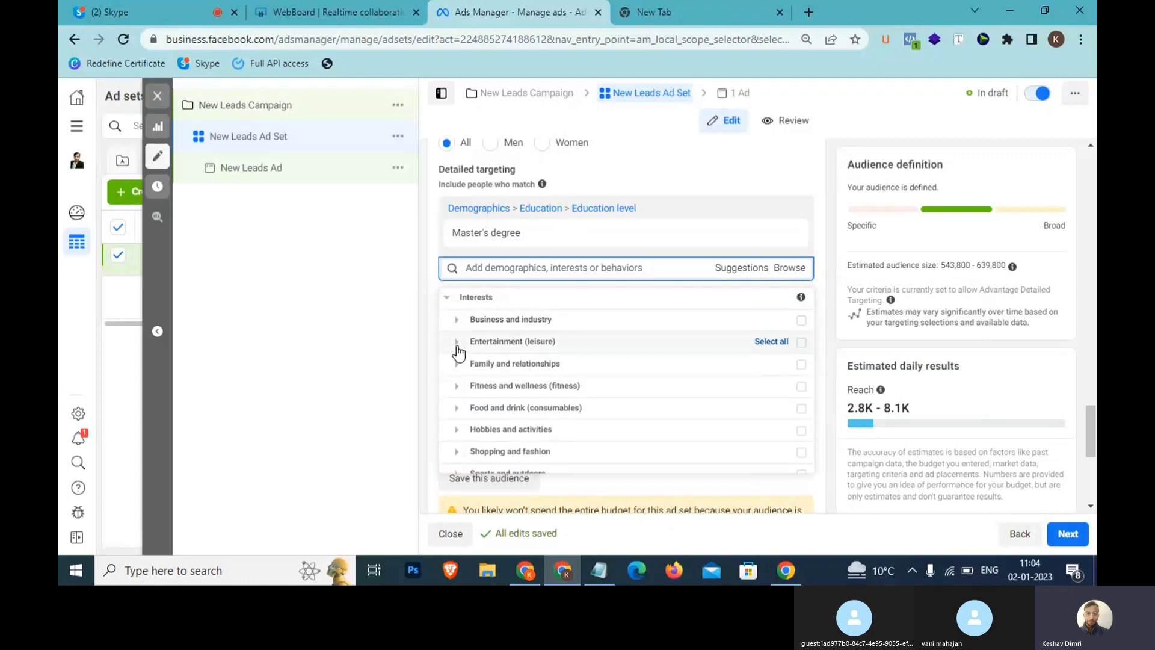
left_click(458, 344)
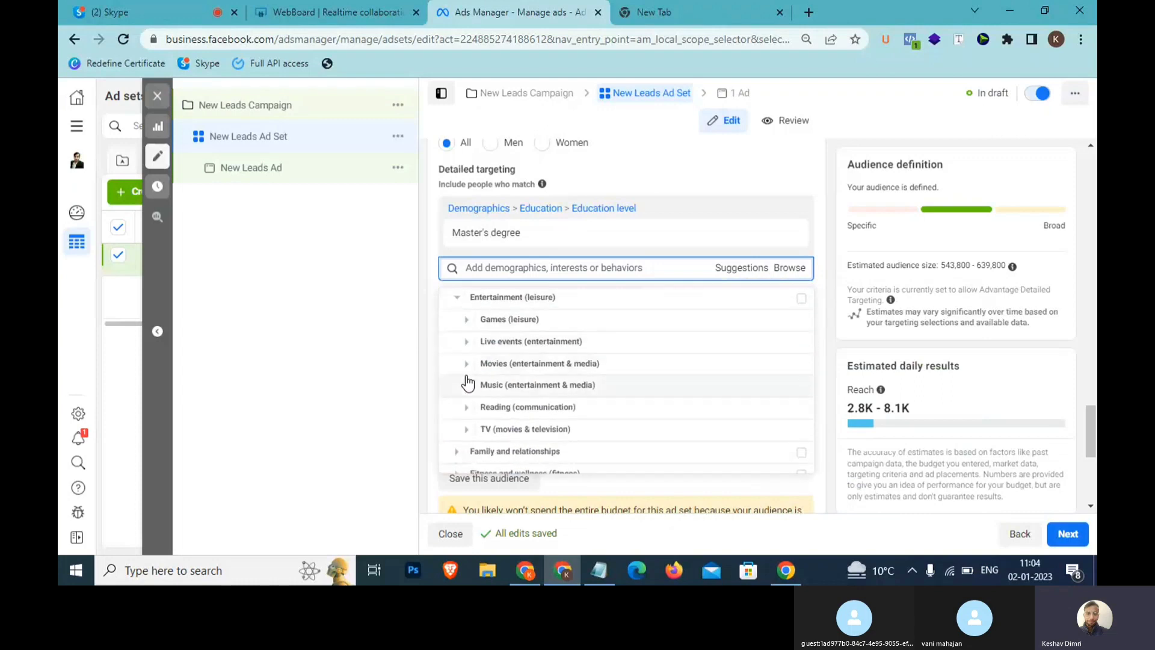
left_click(466, 363)
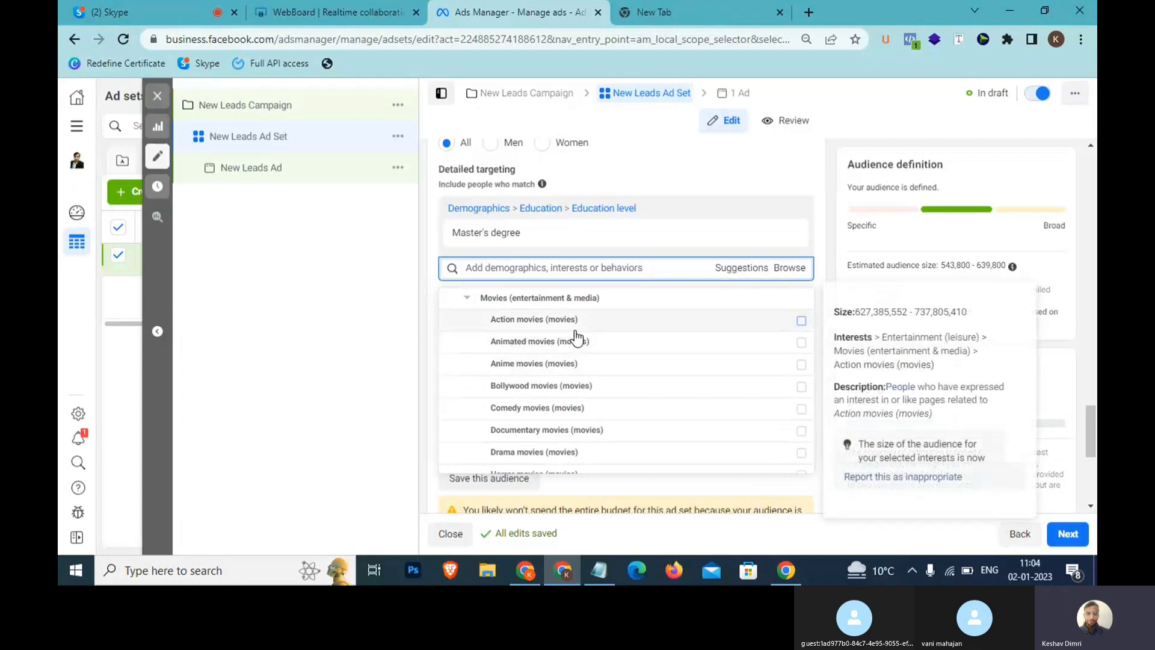
left_click(701, 334)
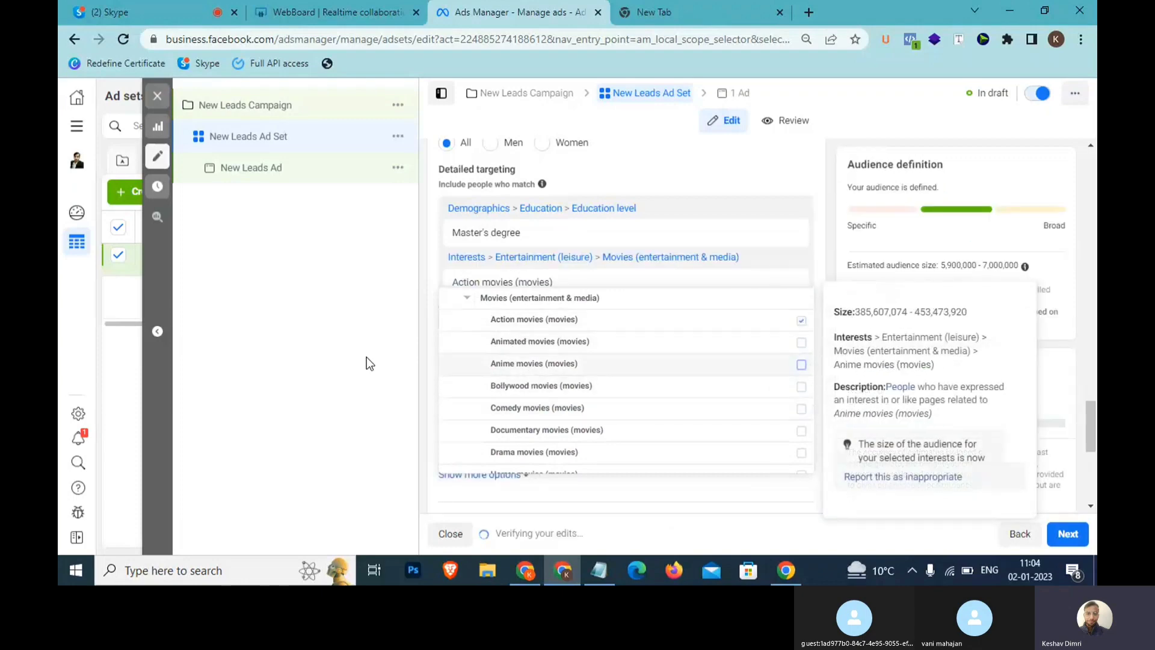
left_click(342, 350)
- Add the suggested Drama movies (movies) interest to detailed targeting and look through the refreshed suggestions
left_click(745, 319)
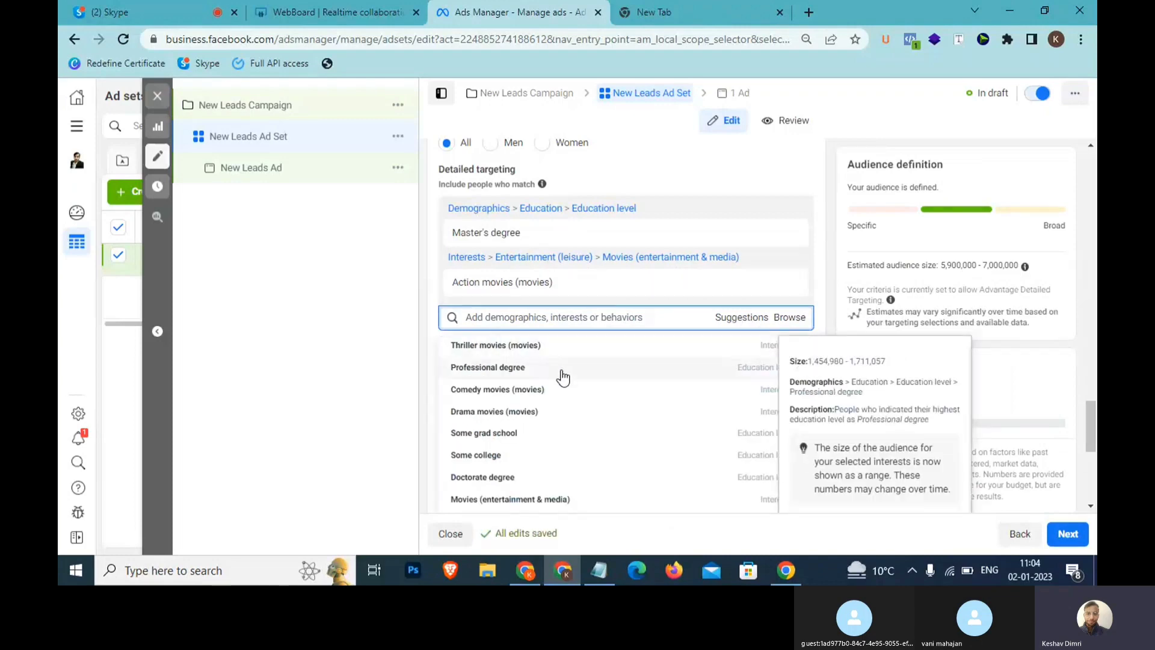
left_click(478, 414)
scroll(566, 476, "down", 2)
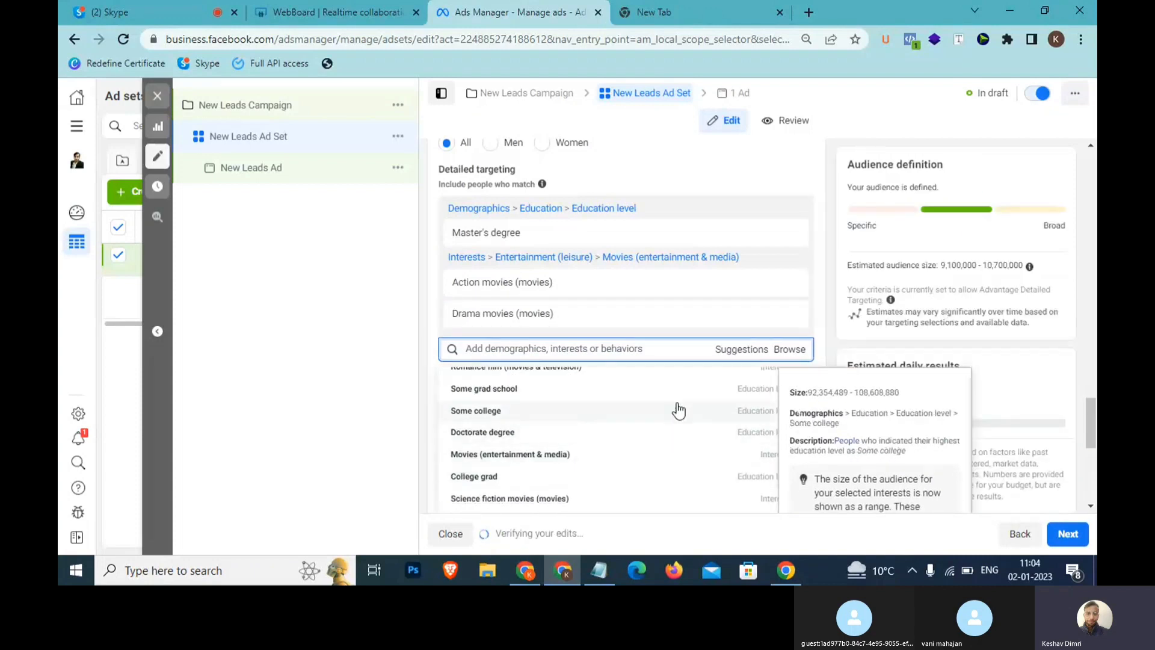
scroll(668, 422, "up", 1)
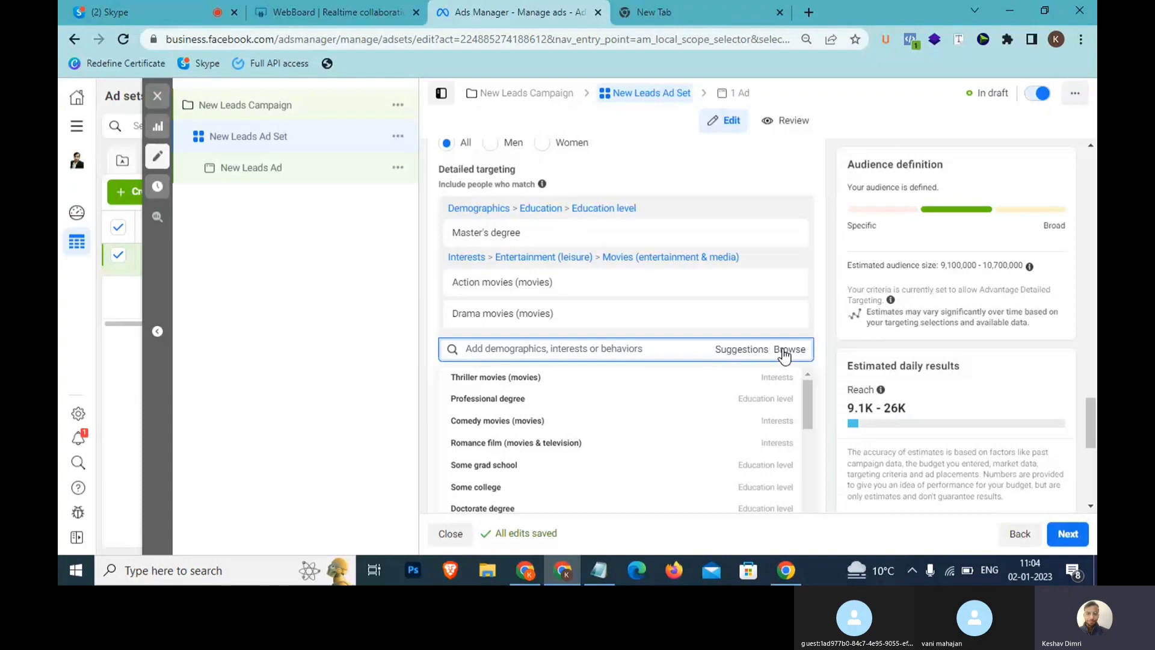
left_click(636, 350)
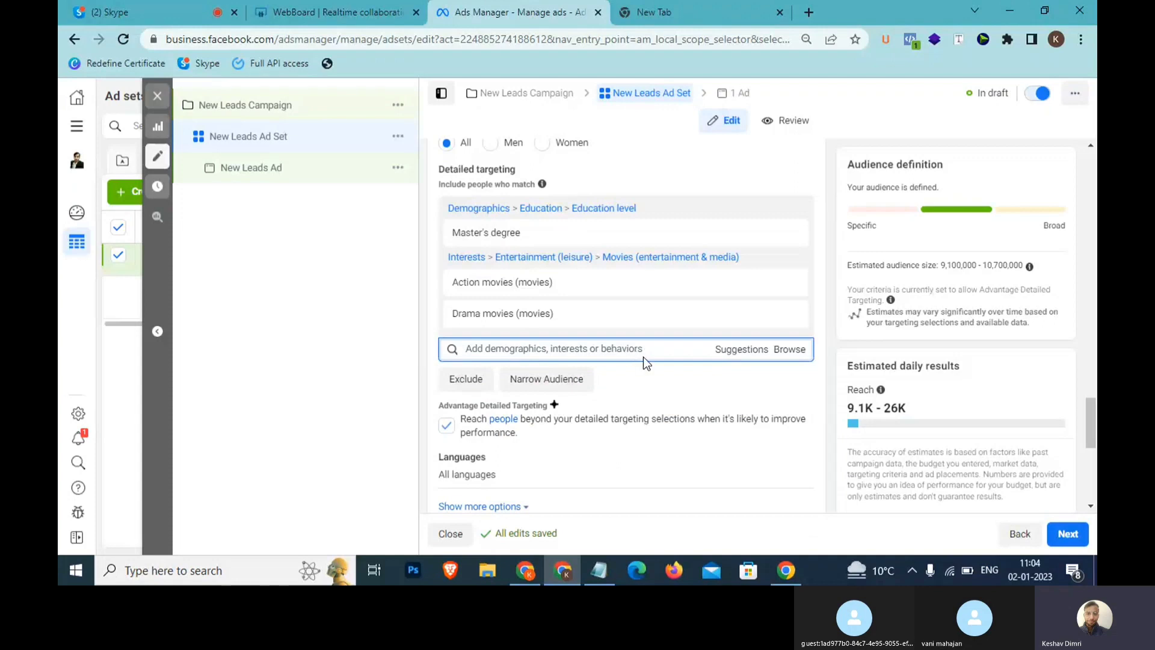
- Search detailed targeting for "birthday" and add the Friends of Women with a Birthday in 7-30 days demographic
left_click(779, 351)
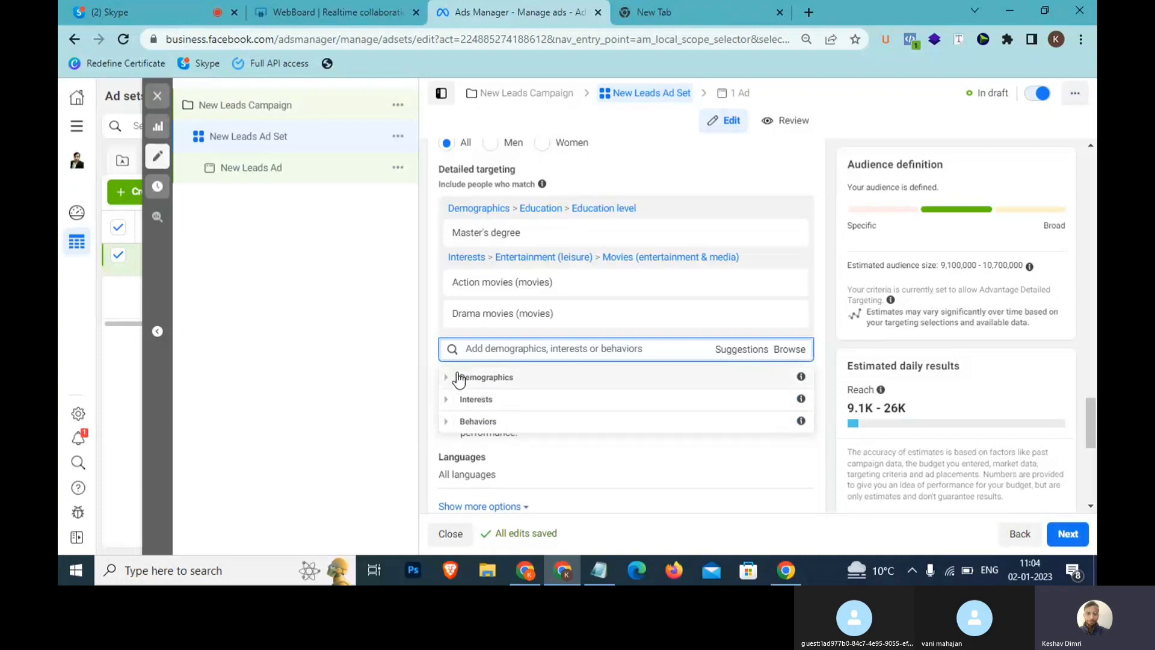
left_click(492, 352)
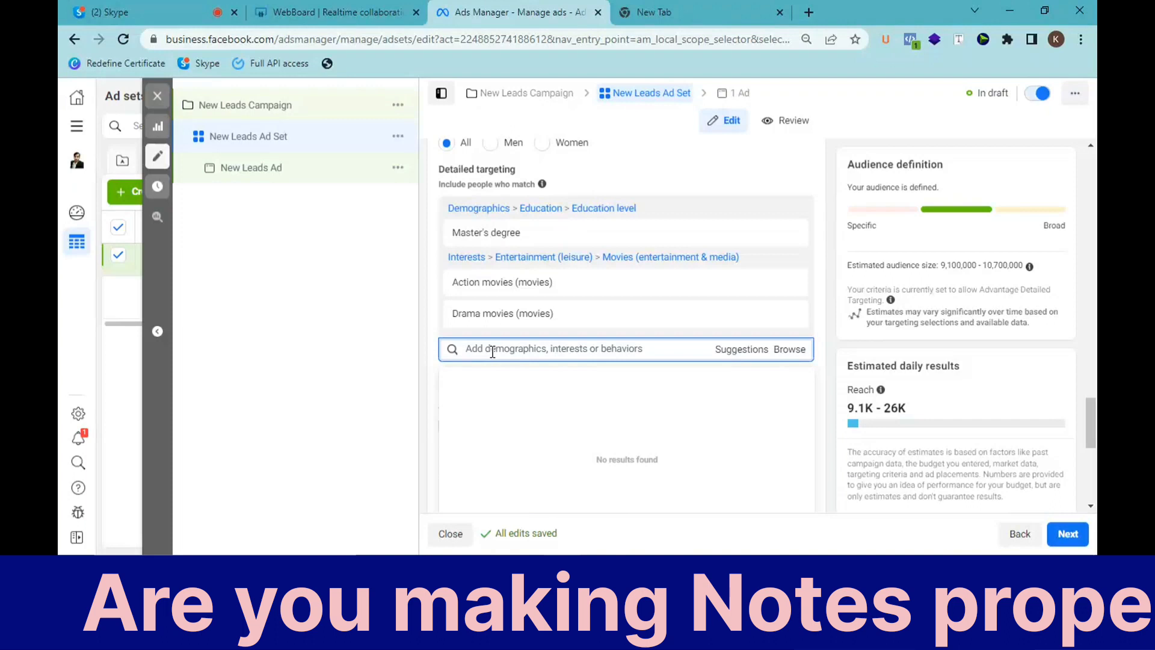
type("birthd")
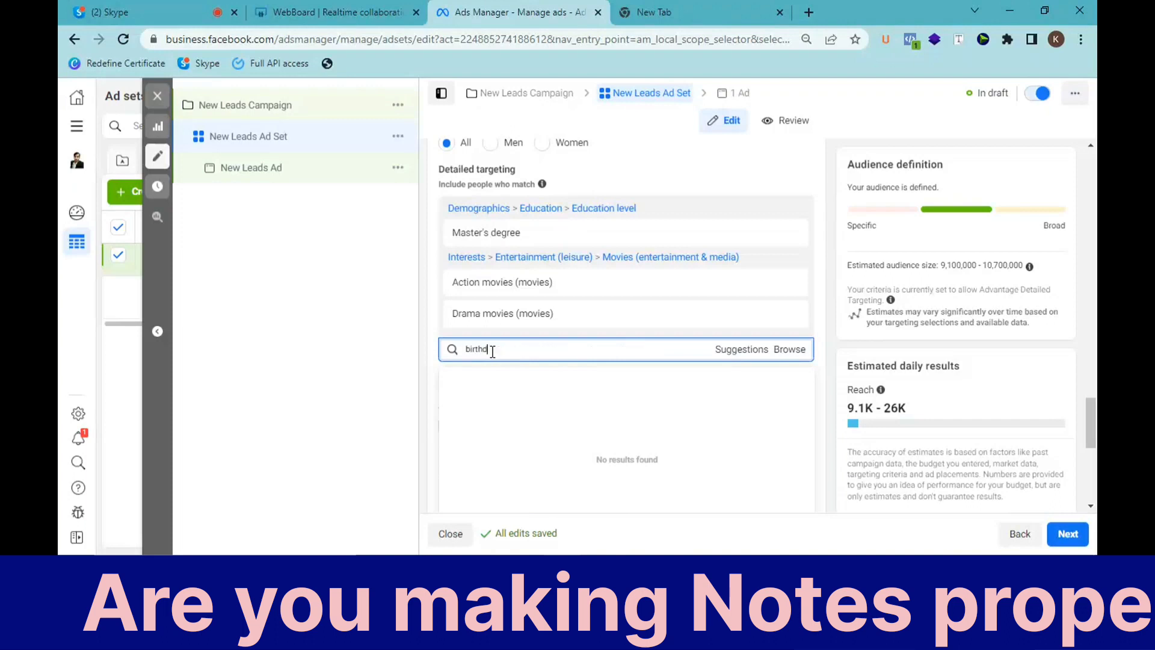
type("ay")
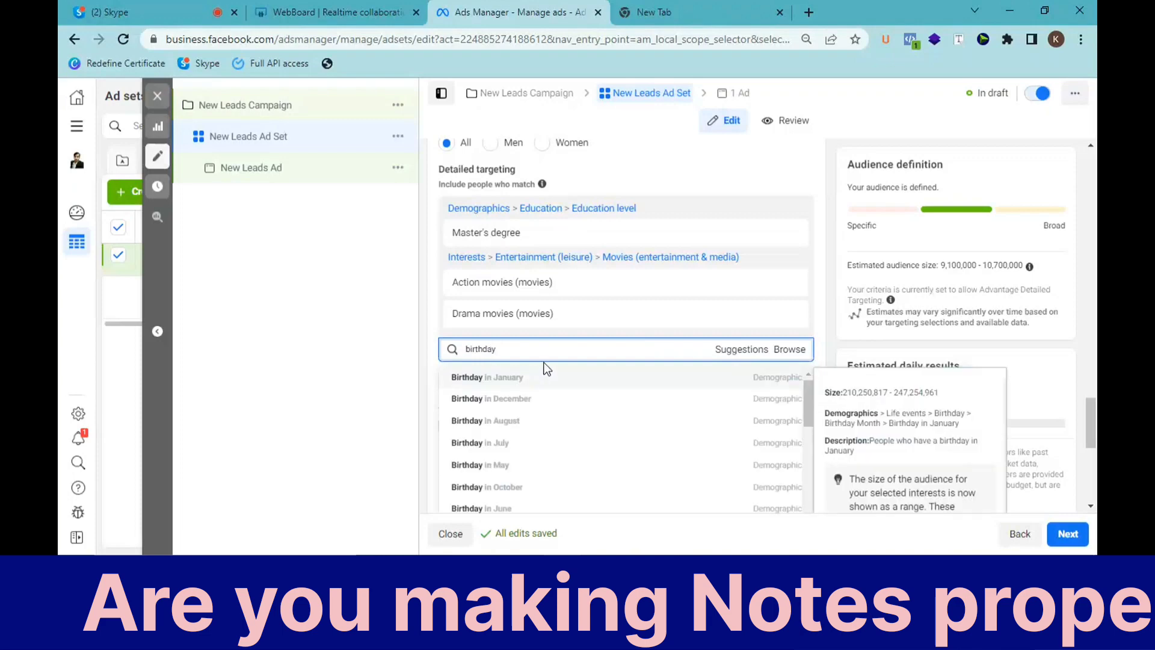
scroll(559, 397, "down", 3)
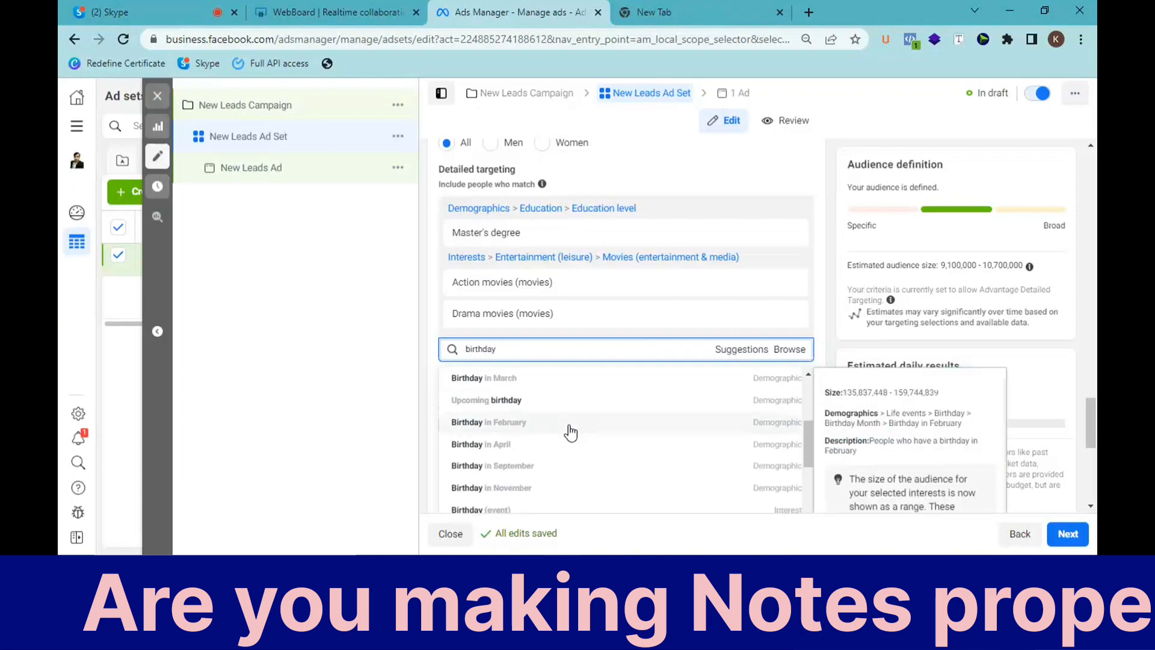
scroll(570, 432, "down", 5)
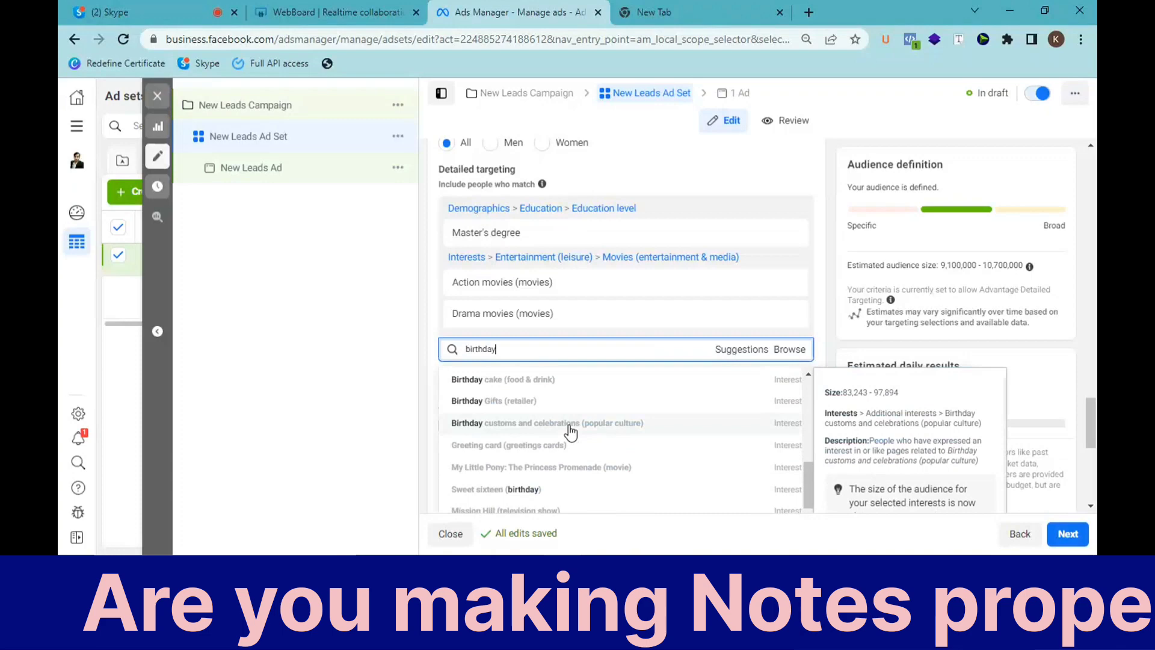
scroll(570, 432, "down", 2)
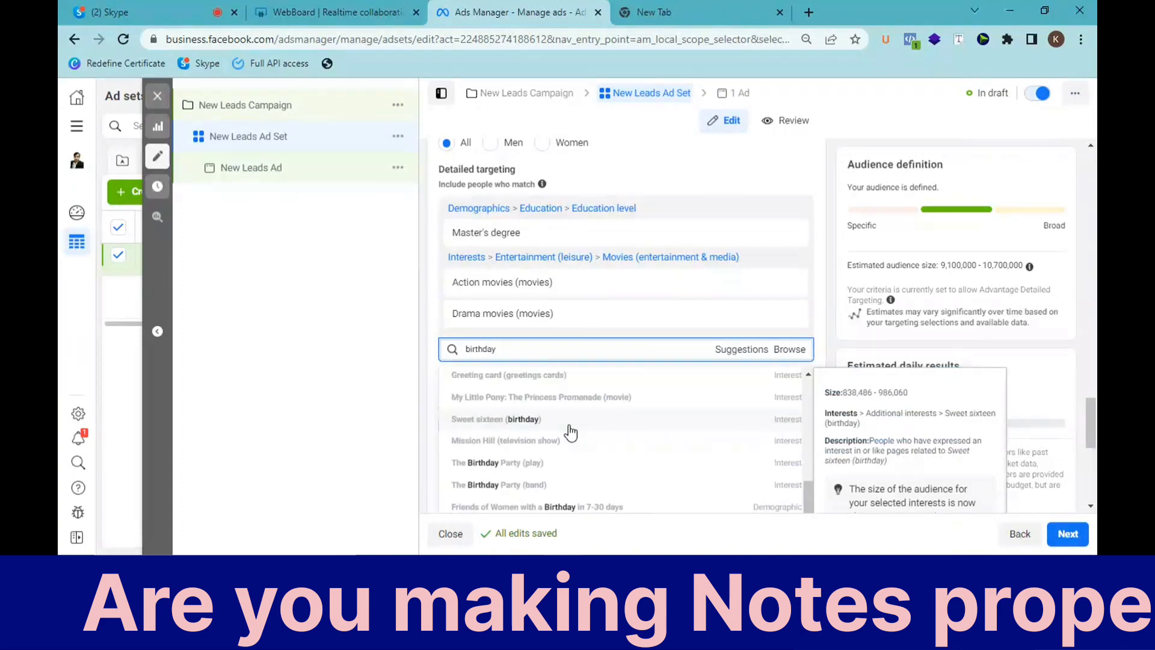
scroll(570, 432, "down", 3)
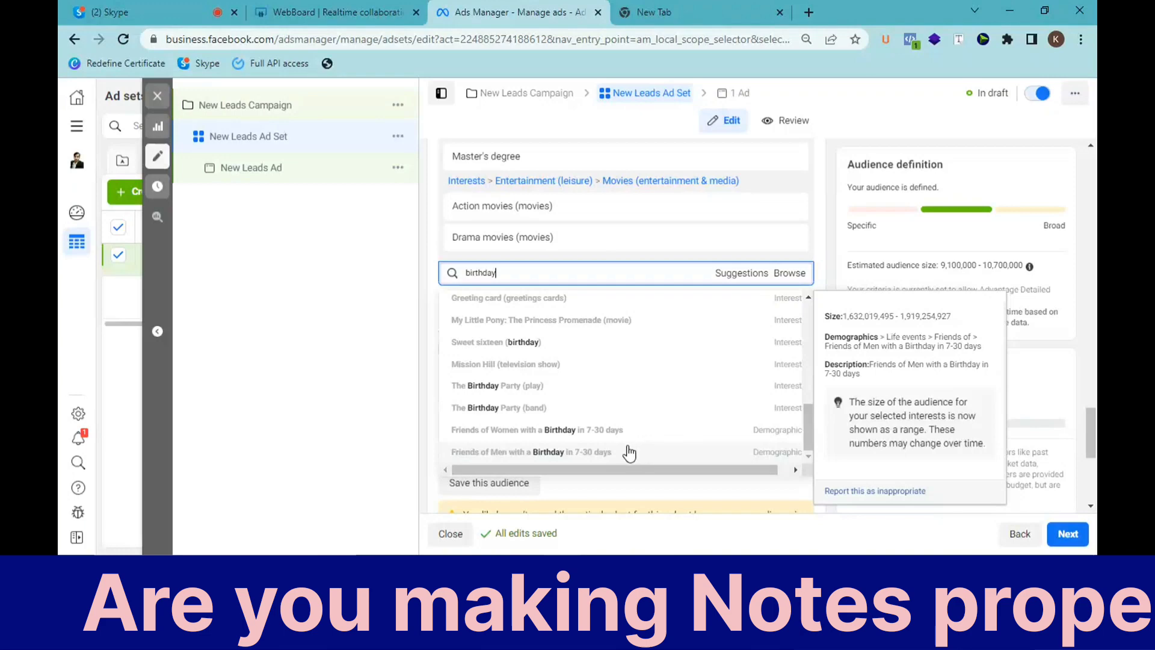
left_click(518, 431)
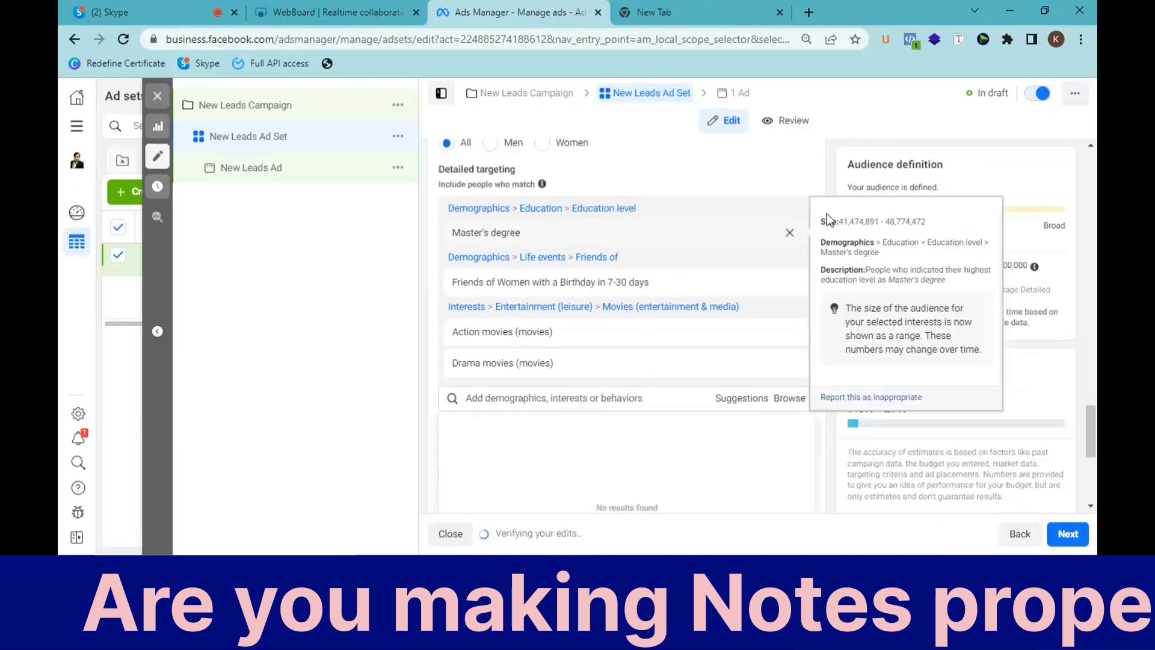
- Remove Master's degree, Action movies and Drama movies from detailed targeting and highlight the Friends of Women with a Birthday in 7-30 days criterion
left_click(788, 234)
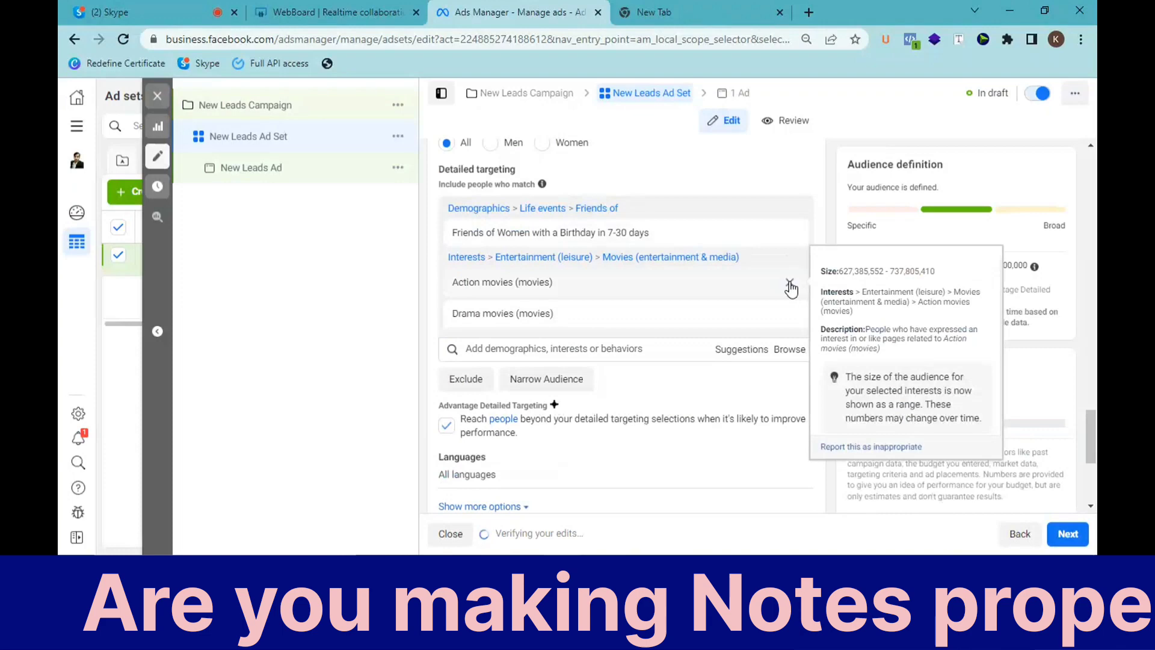
left_click(789, 283)
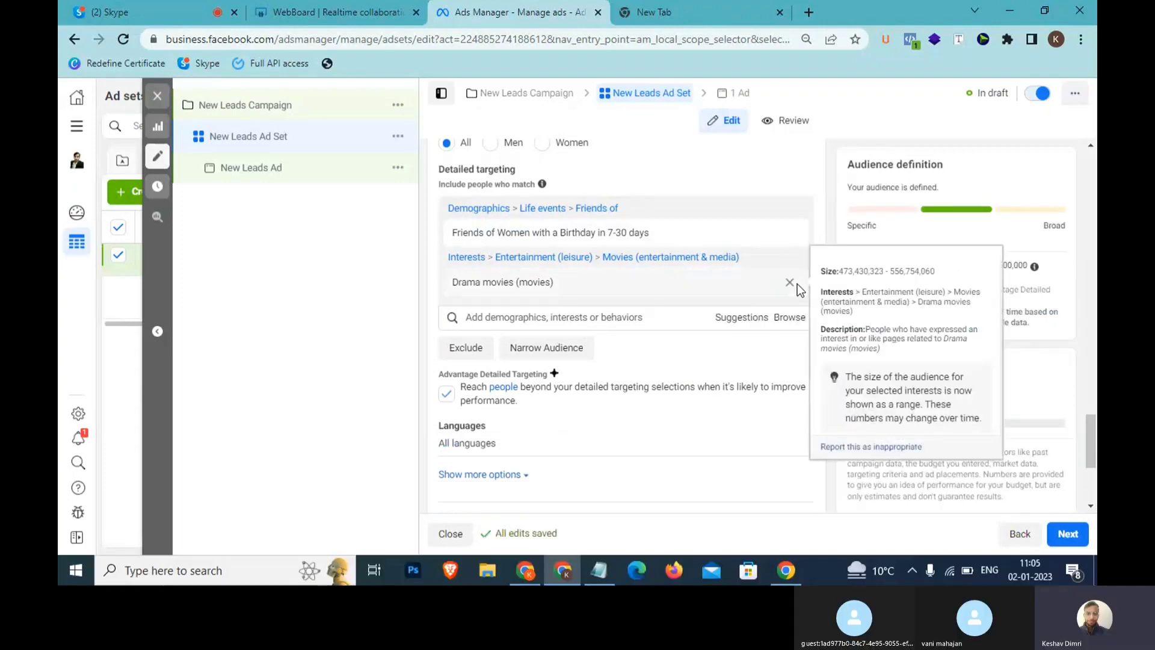
left_click(790, 284)
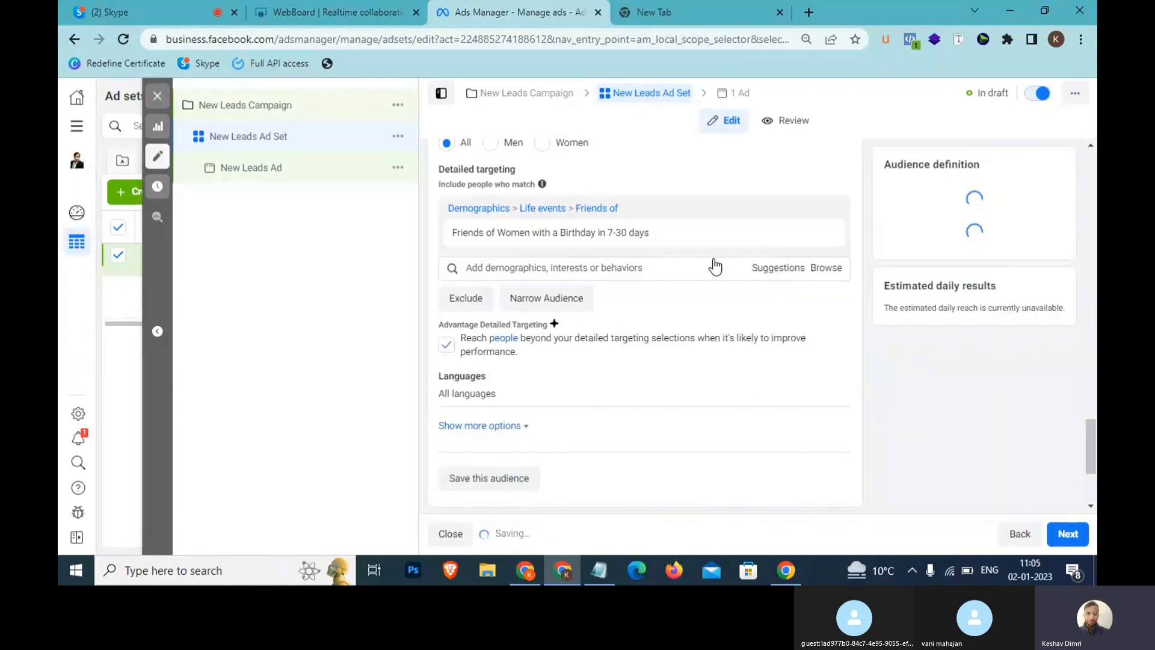
mouse_move(674, 233)
left_click_drag(674, 233, 465, 225)
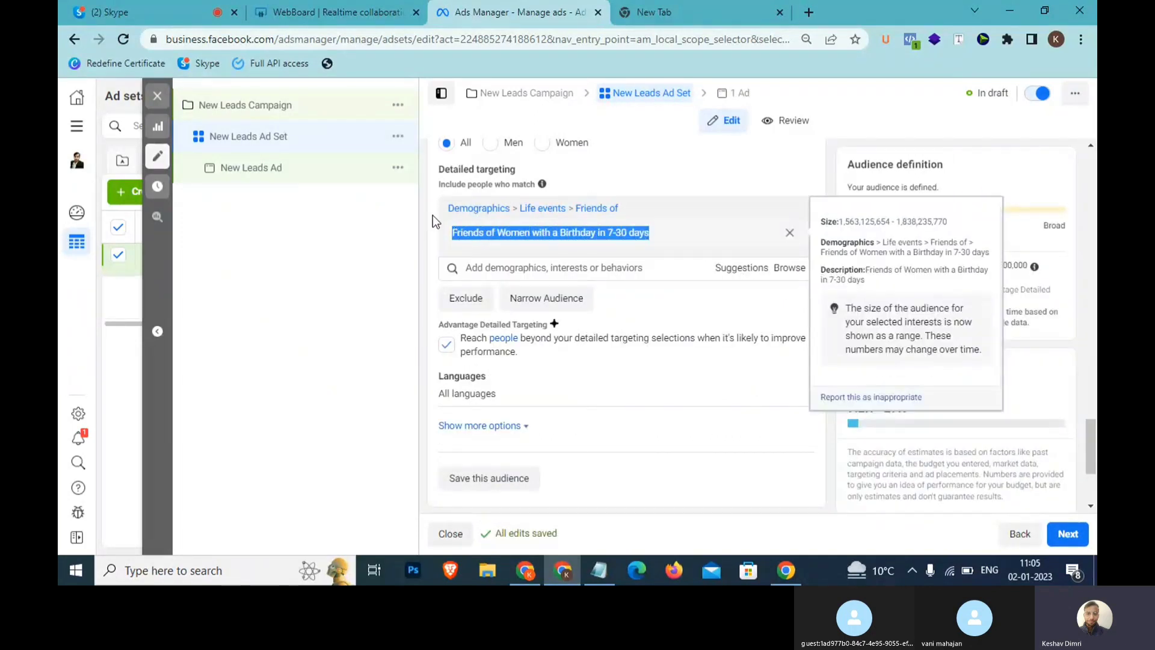
- Switch to WebBoard, delete all objects on the sketch page and ready the freehand pen
left_click(348, 7)
left_click(82, 218)
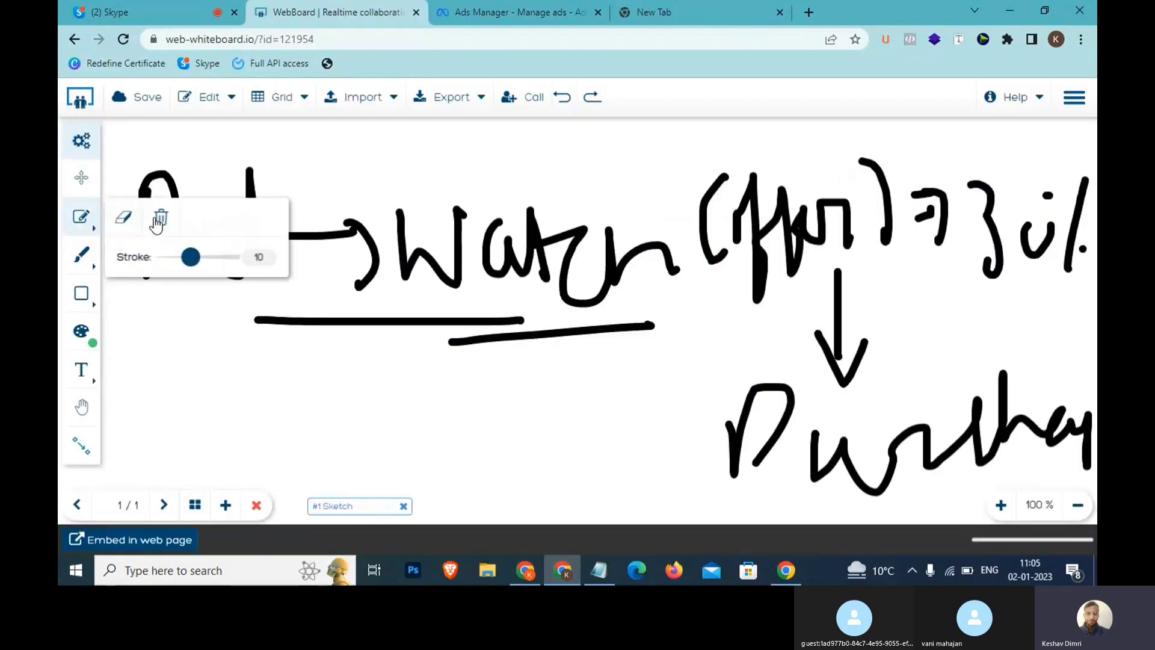
left_click(174, 222)
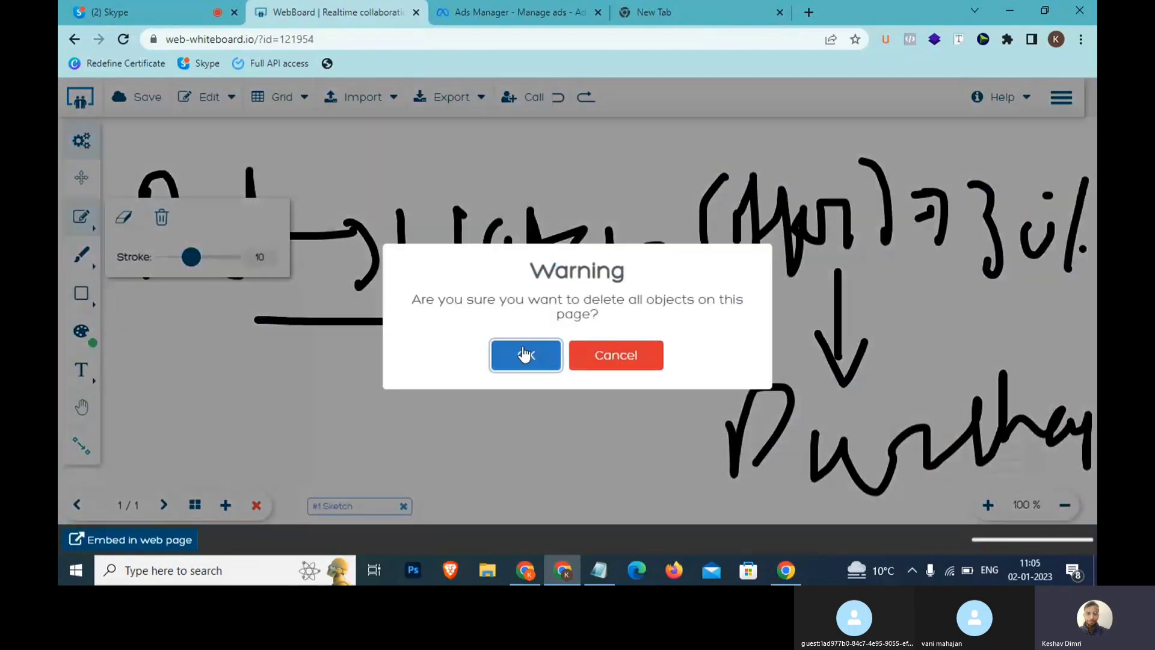
left_click(524, 353)
left_click(85, 255)
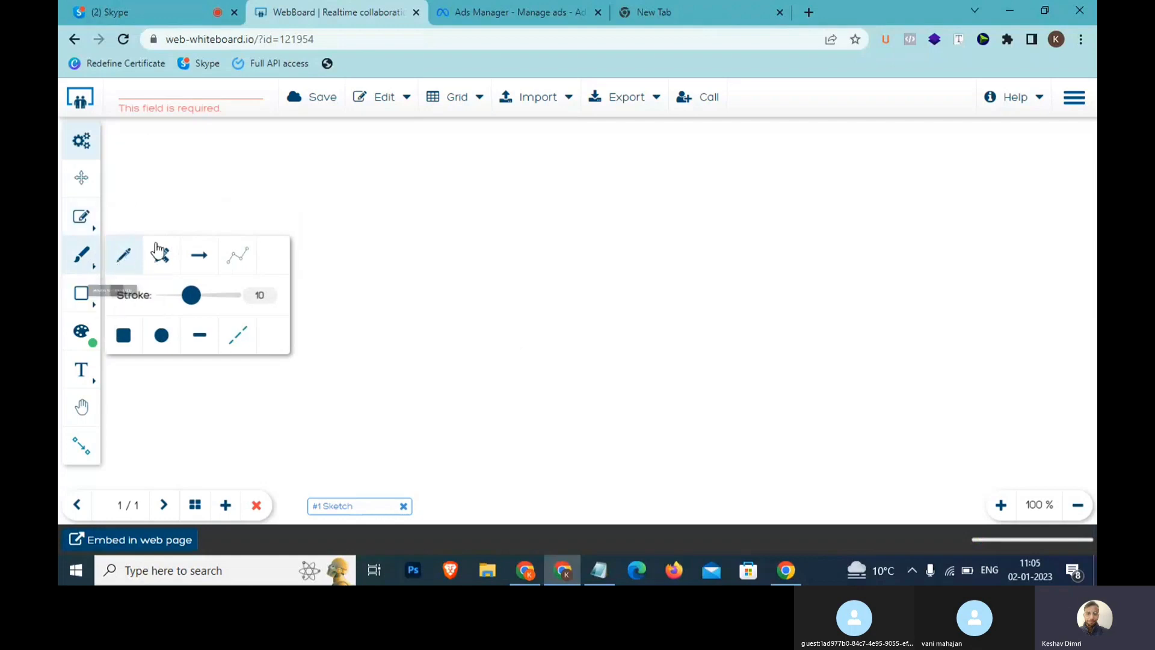
- Handwrite "Female" on the blank sketch page and draw a bent arrow leading to the word
mouse_move(199, 276)
left_mouse_down()
mouse_move(198, 207)
mouse_move(219, 178)
mouse_move(240, 214)
left_mouse_up()
left_click_drag(264, 239, 310, 271)
left_click_drag(309, 201, 376, 256)
mouse_move(406, 215)
left_mouse_down()
mouse_move(426, 219)
mouse_move(445, 173)
mouse_move(514, 279)
left_mouse_up()
mouse_move(723, 186)
left_mouse_down()
mouse_move(631, 203)
mouse_move(569, 263)
left_mouse_up()
left_click_drag(561, 218, 627, 255)
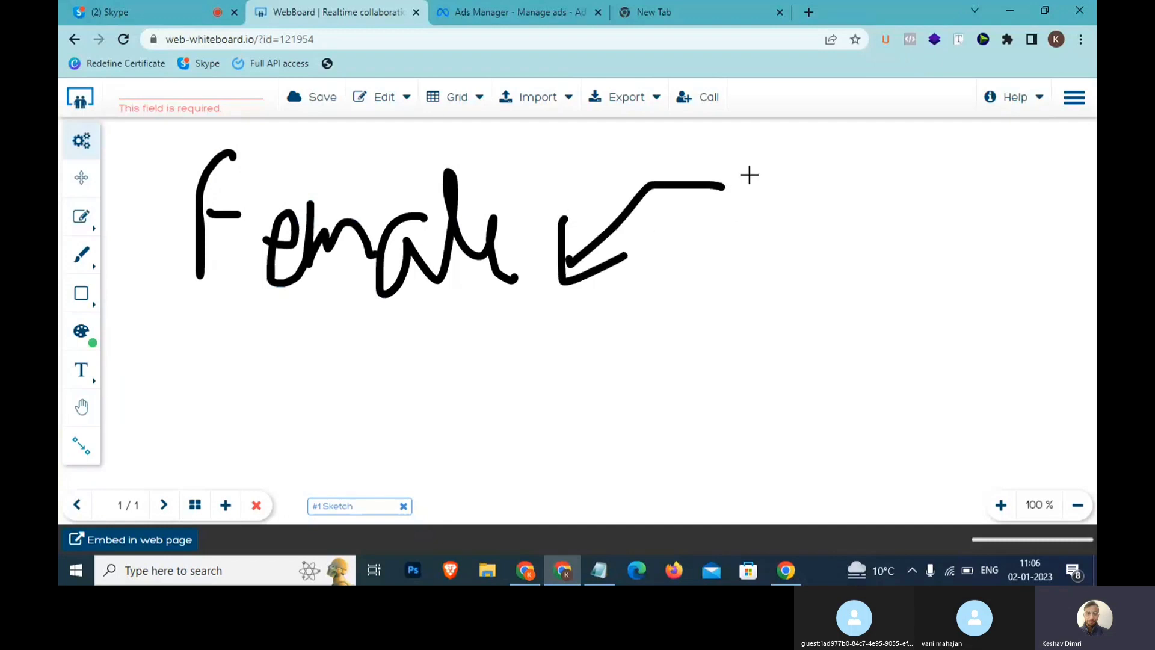
- Handwrite a person's first name at the tail of the arrow and circle it
mouse_move(748, 174)
left_mouse_down()
mouse_move(761, 252)
mouse_move(812, 237)
left_mouse_up()
left_click_drag(814, 199, 853, 240)
left_click_drag(850, 203, 861, 276)
mouse_move(867, 178)
left_mouse_down()
mouse_move(966, 268)
mouse_move(1004, 253)
mouse_move(1049, 268)
mouse_move(1053, 235)
left_mouse_up()
left_click_drag(1018, 172, 1072, 196)
mouse_move(950, 149)
left_mouse_down()
mouse_move(698, 170)
mouse_move(913, 327)
mouse_move(1077, 258)
mouse_move(1062, 200)
left_mouse_up()
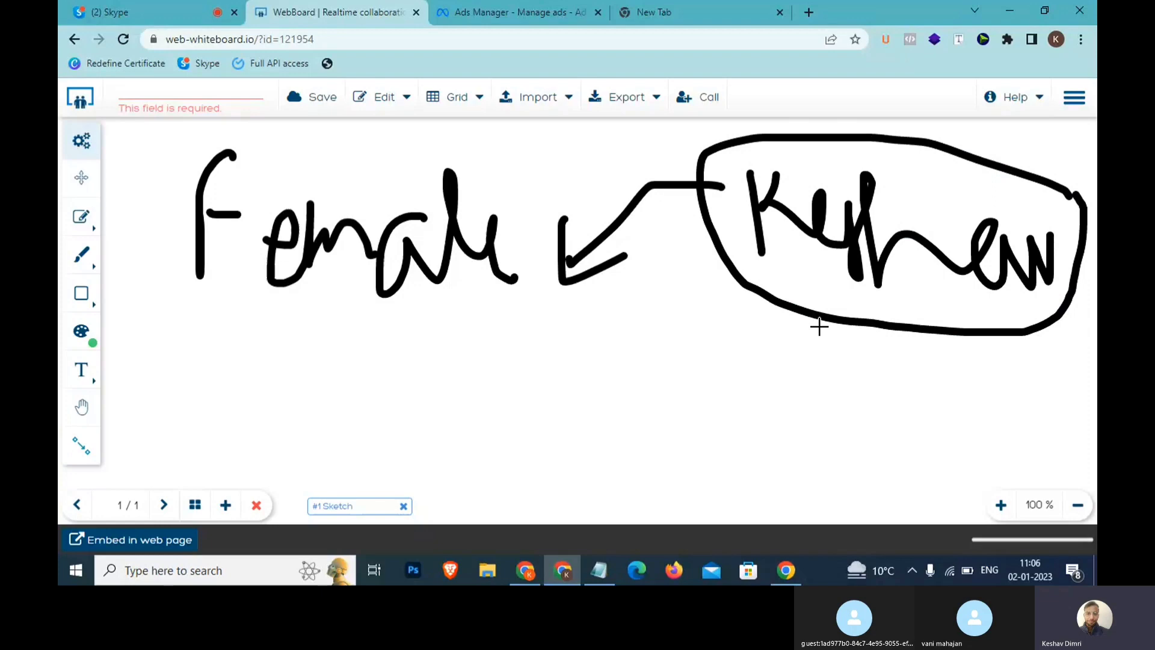
- Draw a curved arrow out of the circled name and handwrite "fb friend" beneath it inside a box
mouse_move(829, 322)
left_mouse_down()
mouse_move(768, 353)
mouse_move(626, 319)
mouse_move(613, 413)
left_mouse_up()
left_click_drag(665, 382, 652, 455)
left_click_drag(677, 404, 680, 460)
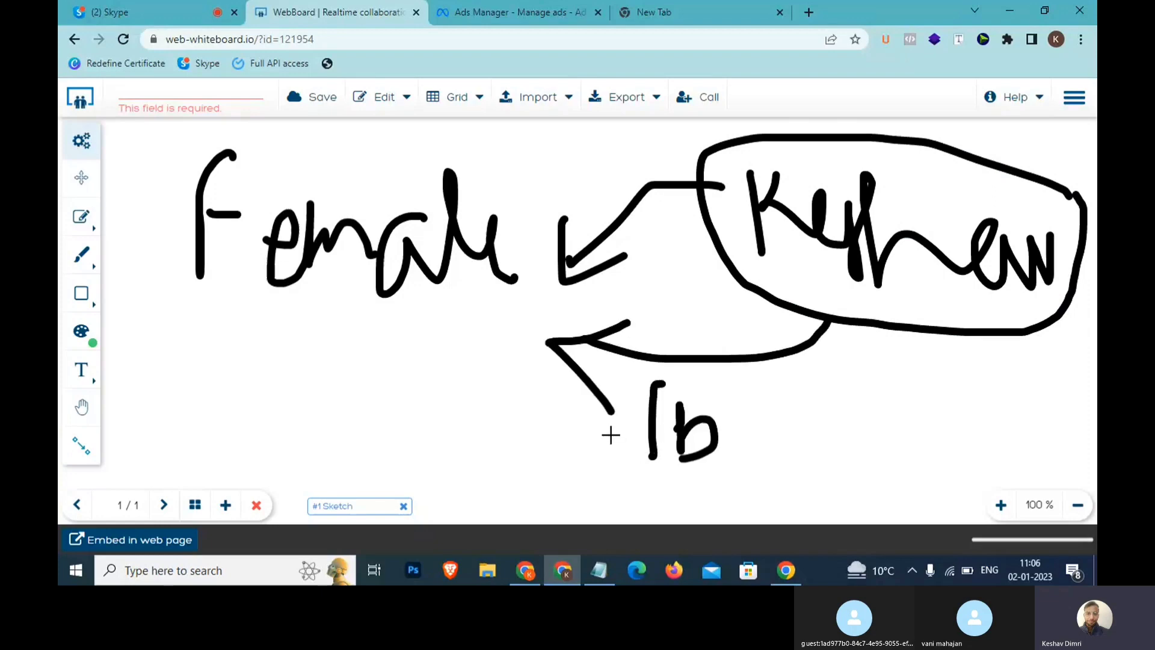
left_click_drag(614, 432, 672, 424)
mouse_move(762, 430)
left_mouse_down()
mouse_move(787, 379)
mouse_move(777, 413)
left_mouse_up()
mouse_move(791, 402)
left_mouse_down()
mouse_move(808, 428)
mouse_move(795, 435)
left_mouse_up()
left_click_drag(832, 387, 829, 432)
left_click(836, 380)
mouse_move(854, 415)
left_mouse_down()
mouse_move(858, 387)
mouse_move(861, 431)
mouse_move(959, 384)
mouse_move(688, 381)
mouse_move(613, 456)
mouse_move(907, 463)
mouse_move(985, 408)
mouse_move(980, 395)
left_mouse_up()
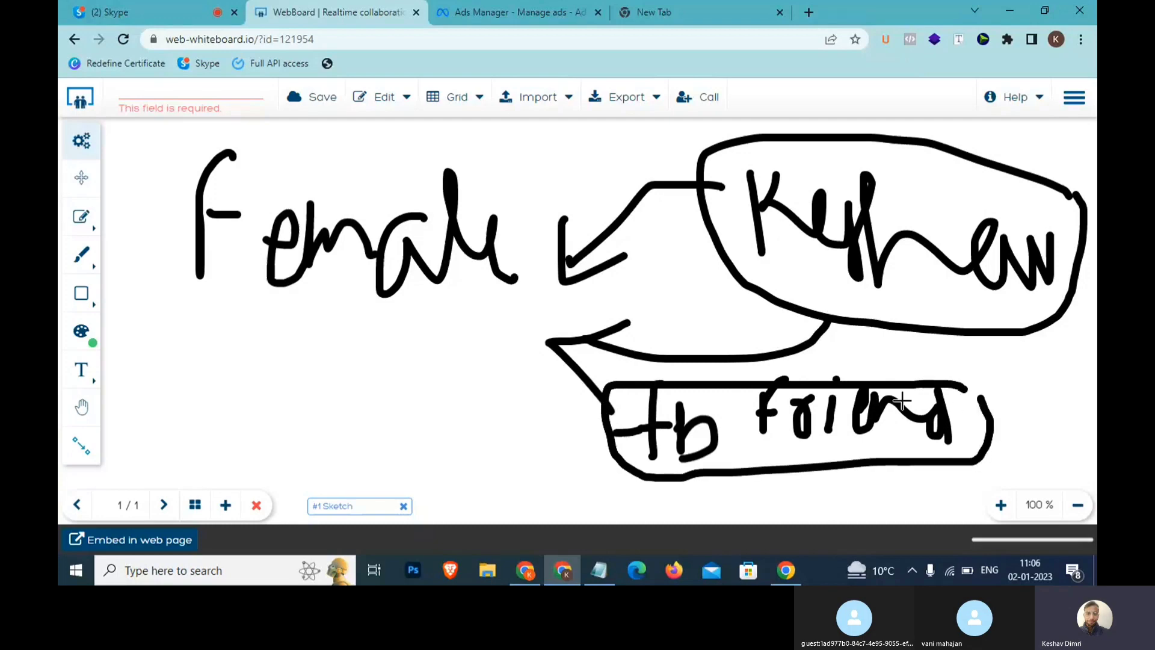
- Return to Ads Manager and bring up Notepad to add the line "2 jan (7 to 30)" below the Narrow note
left_click(517, 12)
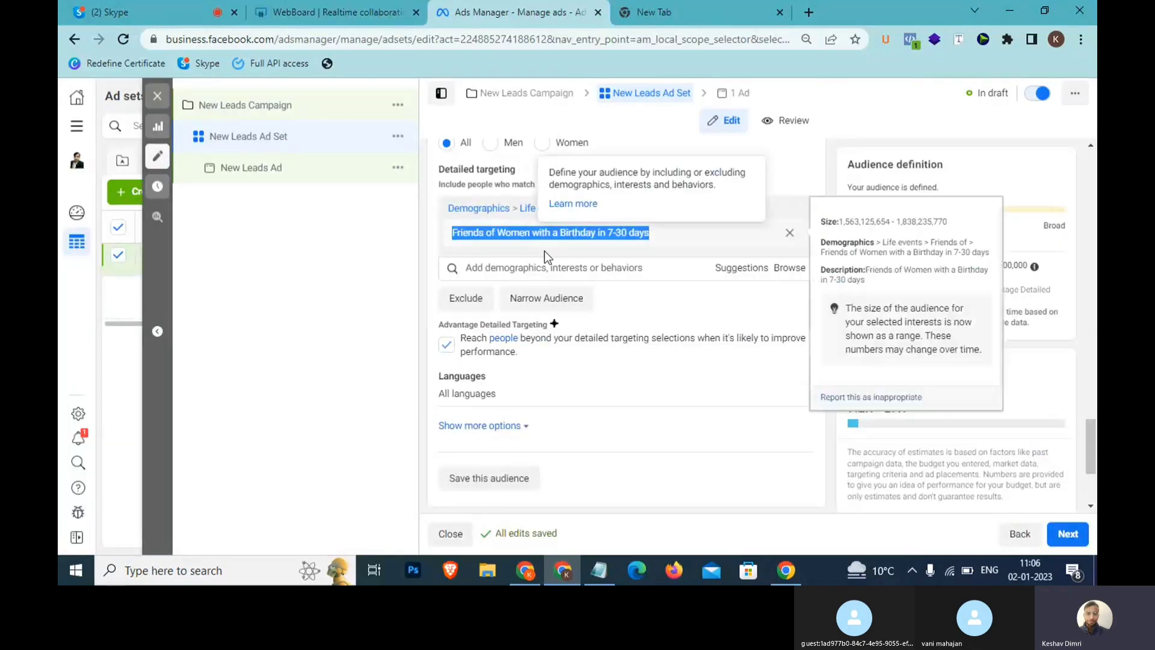
mouse_move(588, 237)
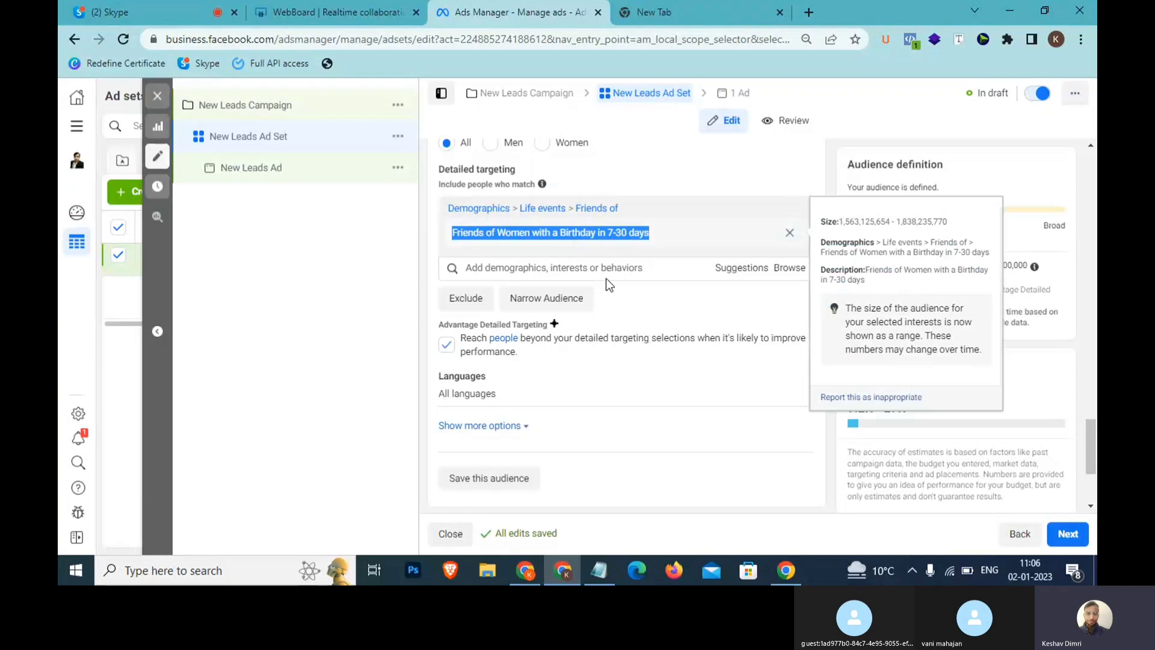
left_click(599, 570)
key("Return")
key("Return")
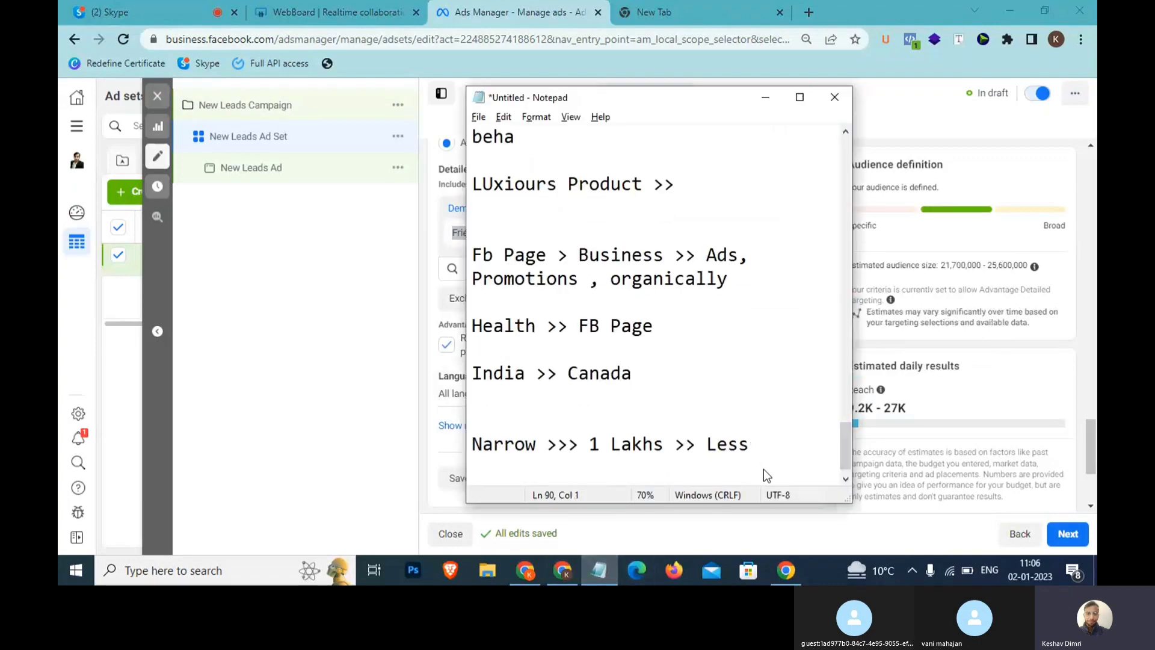
type("2 jan")
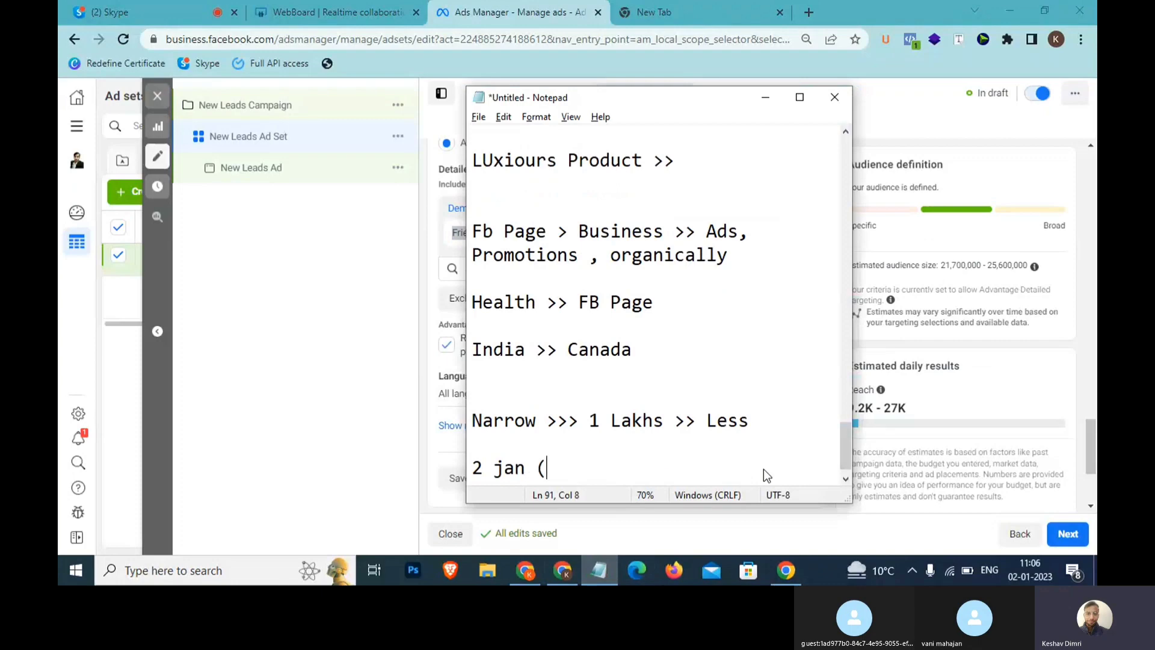
type("(& t")
key("BackSpace")
key("BackSpace")
key("BackSpace")
type("7 to 30)")
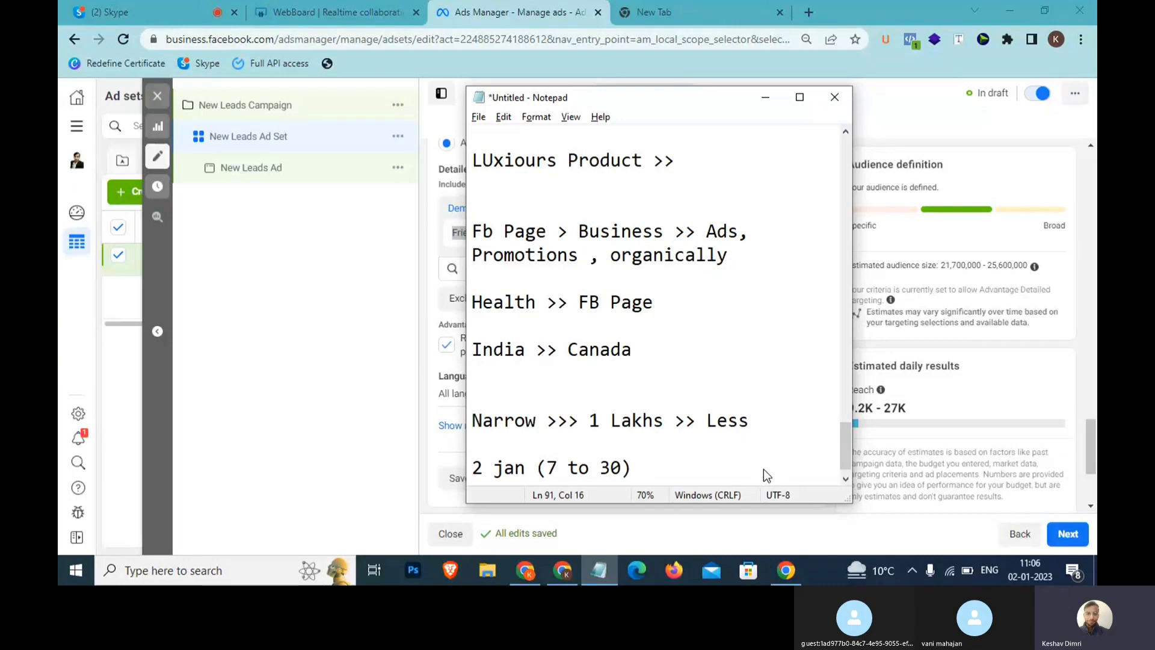
- Highlight the whole "2 jan (7 to 30)" line in the Notepad notes
key("shift+Left")
key("shift+Left")
key("shift+Left")
key("shift+Left")
key("shift+Left")
key("shift+Left")
key("shift+Left")
key("shift+Left")
key("shift+Left")
key("shift+Left")
key("shift+Left")
key("shift+Left")
key("shift+Left")
key("shift+Left")
key("shift+Left")
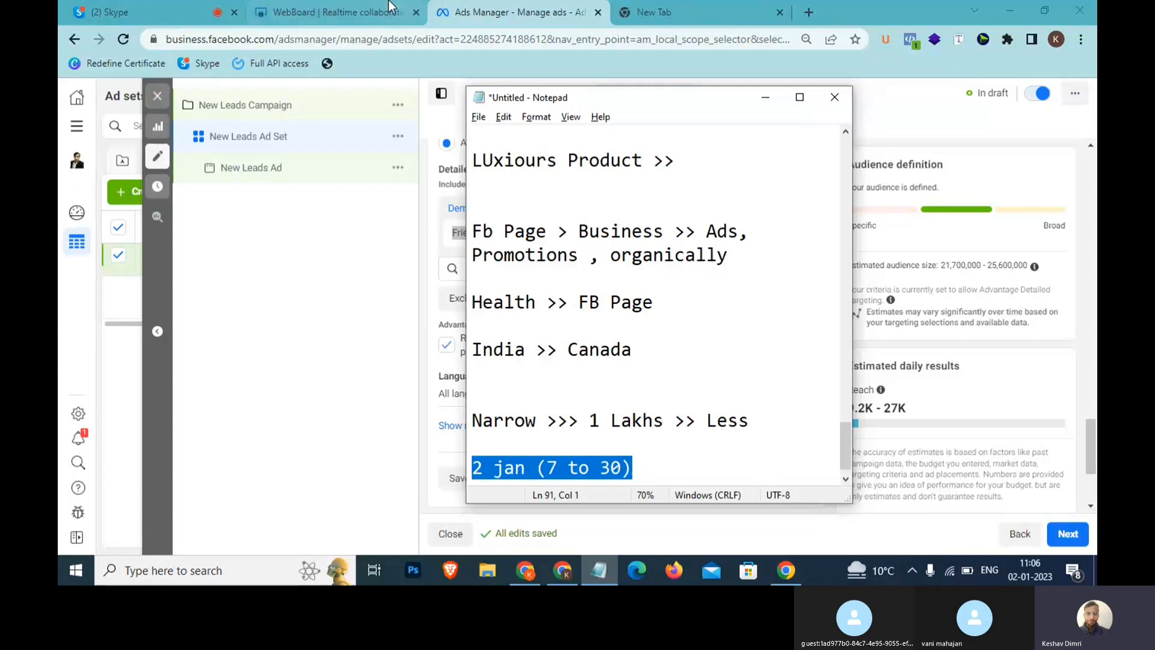
- Switch to WebBoard and draw double underlines beneath the circled name and the word "Female"
left_click(339, 12)
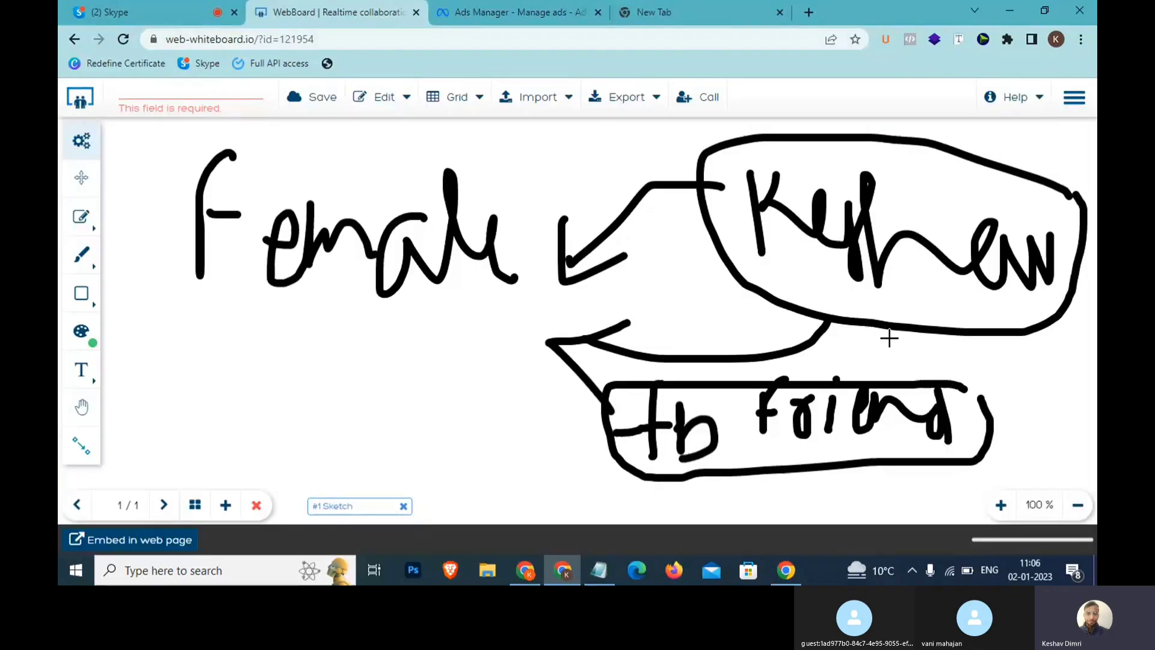
mouse_move(887, 341)
left_mouse_down()
mouse_move(1053, 338)
mouse_move(1049, 355)
left_mouse_up()
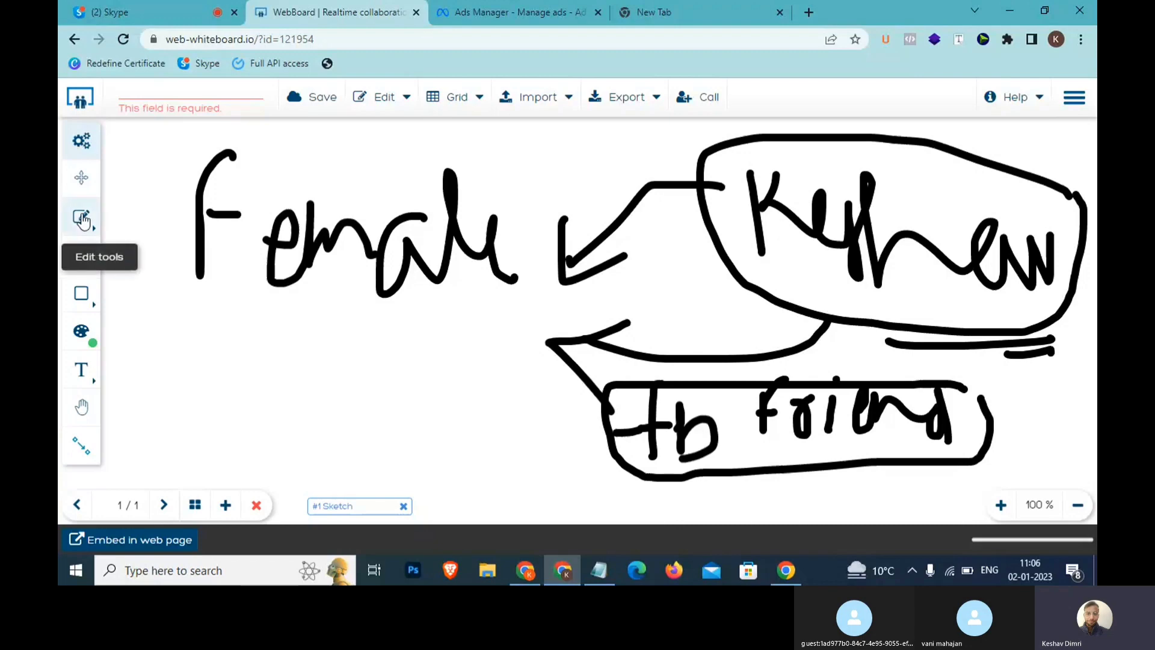
left_click_drag(198, 331, 506, 293)
left_click_drag(378, 335, 525, 321)
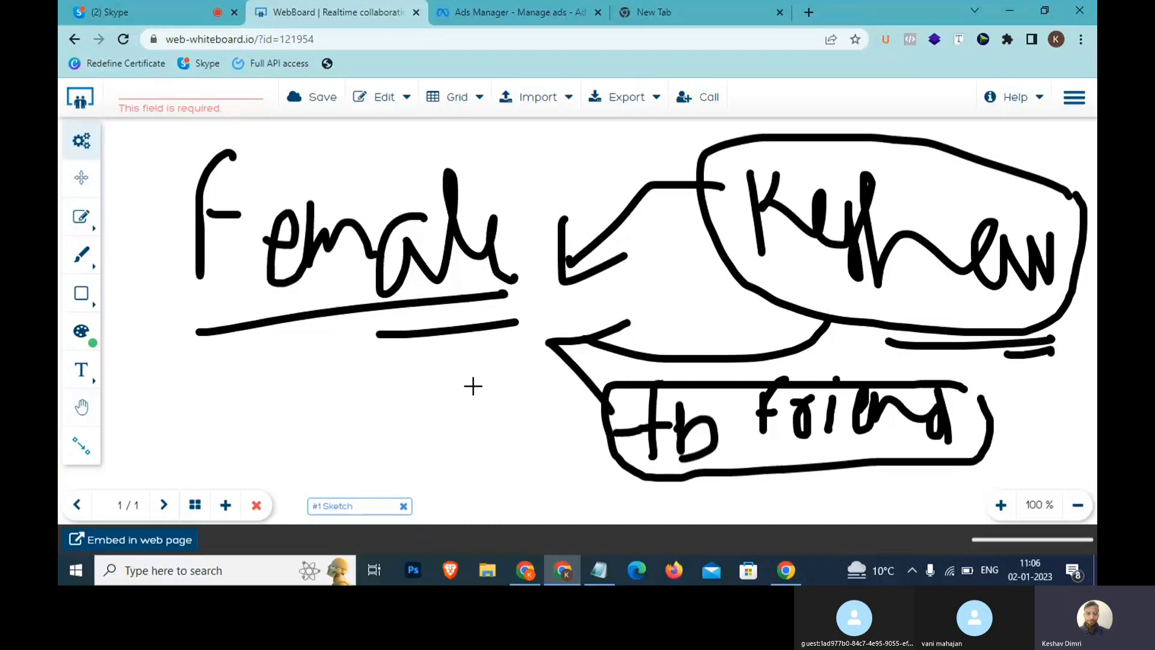
- Wipe the Female and fb friend sketch off the page and take up the freehand pen again
left_click(89, 225)
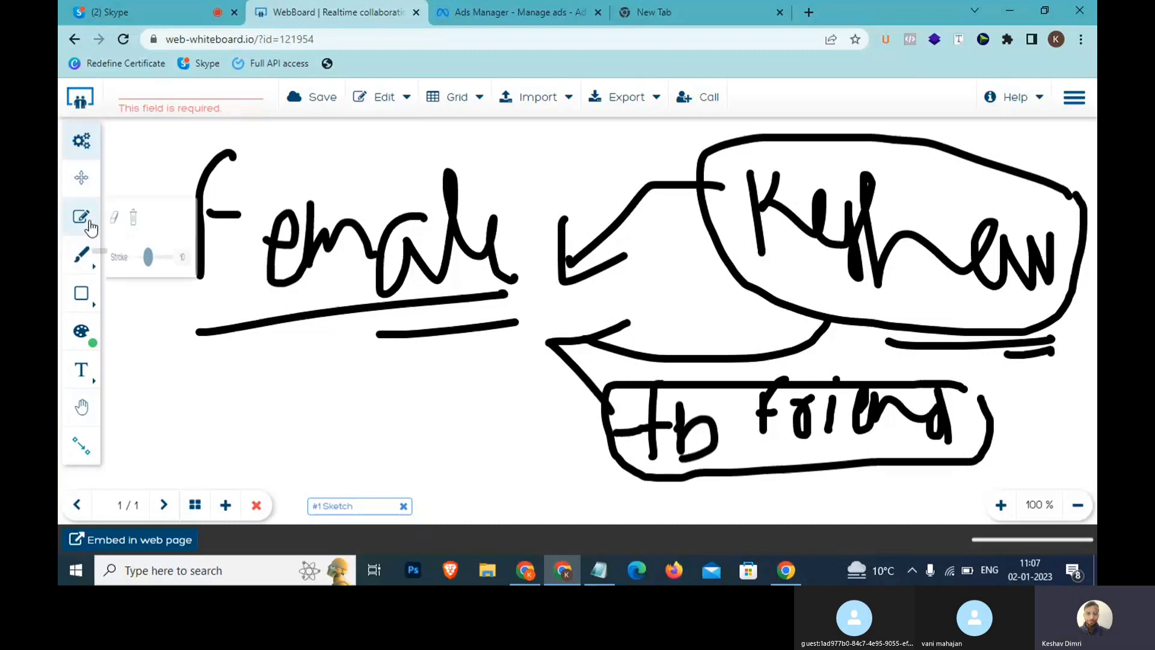
left_click(161, 218)
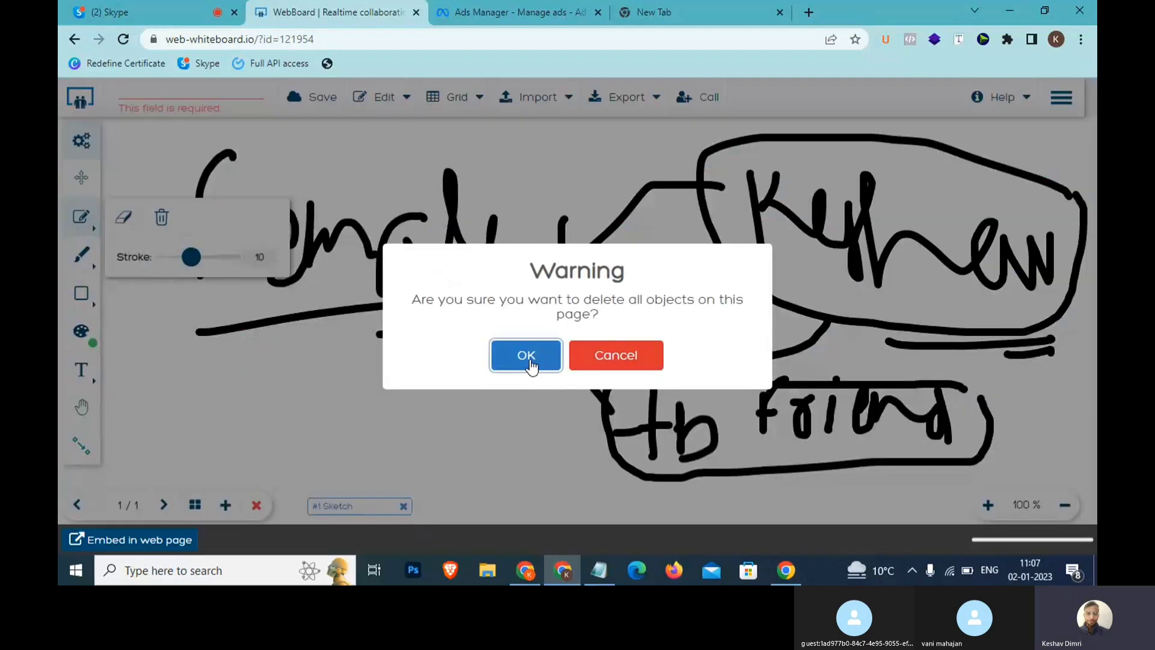
left_click(530, 361)
left_click(83, 255)
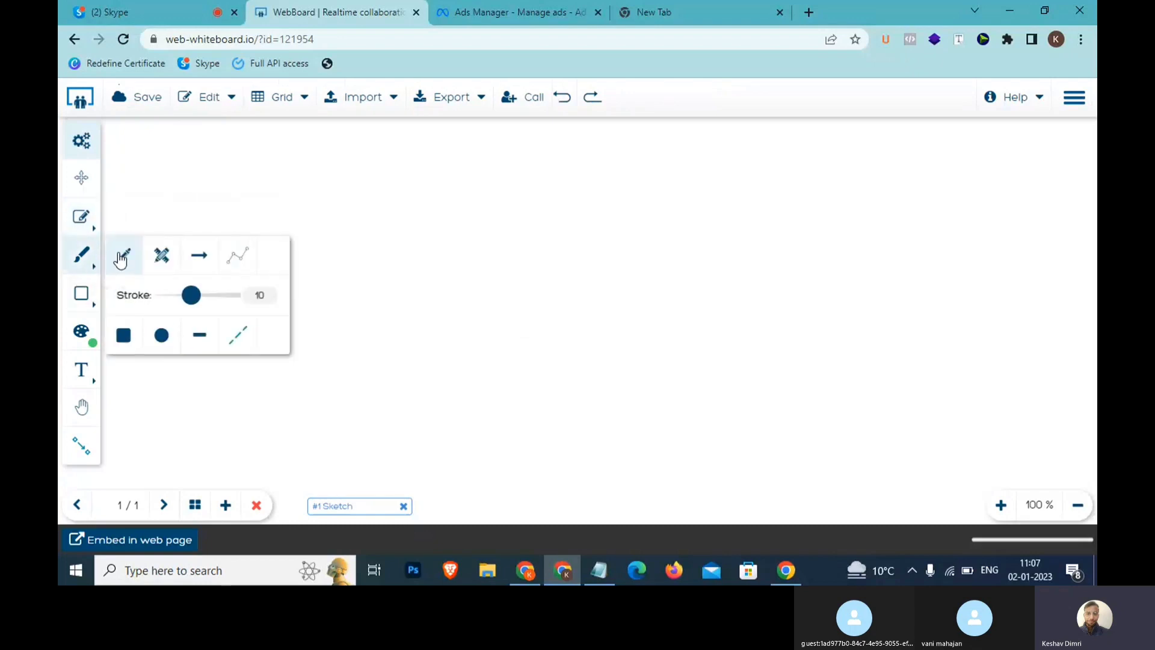
- Handwrite "Gifts → Ecommerce" on the cleared page, underline both words and enclose them in a large box
mouse_move(212, 162)
left_mouse_down()
mouse_move(183, 258)
mouse_move(269, 270)
mouse_move(278, 244)
left_mouse_up()
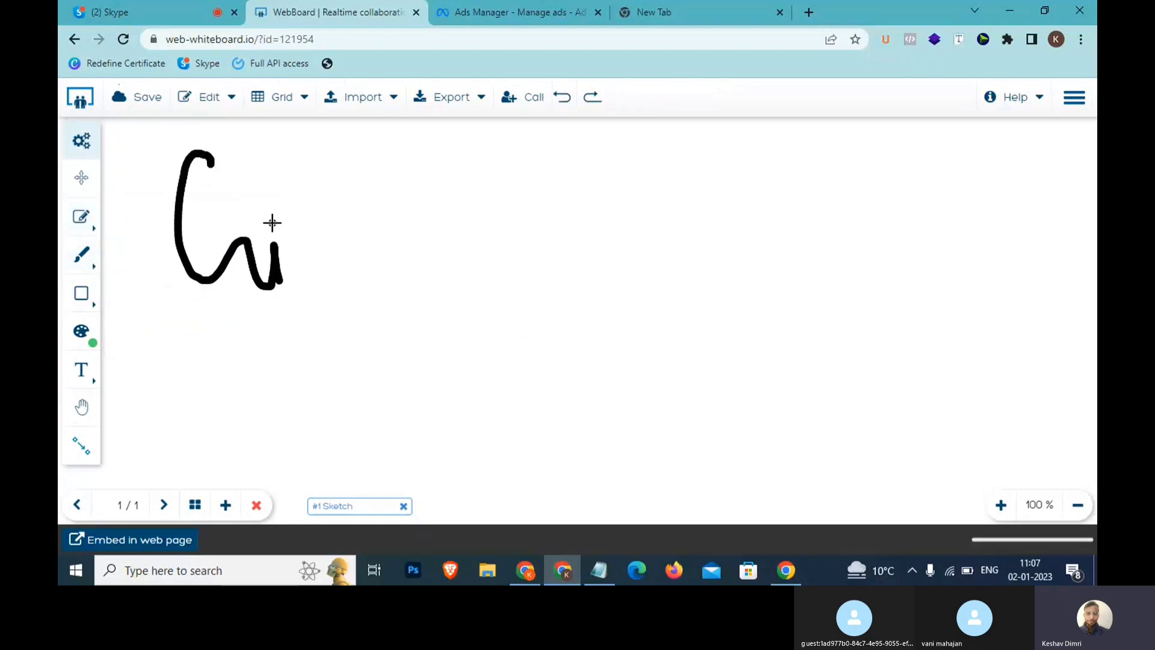
left_click(272, 222)
mouse_move(325, 183)
left_mouse_down()
mouse_move(309, 168)
mouse_move(319, 309)
left_mouse_up()
mouse_move(301, 257)
left_mouse_down()
mouse_move(353, 253)
mouse_move(382, 274)
mouse_move(340, 293)
left_mouse_up()
mouse_move(193, 312)
left_mouse_down()
mouse_move(554, 291)
mouse_move(548, 278)
left_mouse_up()
mouse_move(517, 244)
left_mouse_down()
mouse_move(559, 240)
mouse_move(569, 275)
left_mouse_up()
mouse_move(620, 191)
left_mouse_down()
mouse_move(613, 229)
mouse_move(660, 256)
left_mouse_up()
mouse_move(691, 196)
left_mouse_down()
mouse_move(724, 252)
mouse_move(748, 227)
mouse_move(792, 218)
mouse_move(975, 238)
left_mouse_up()
mouse_move(944, 175)
left_mouse_down()
mouse_move(988, 179)
mouse_move(335, 154)
mouse_move(139, 258)
mouse_move(944, 361)
mouse_move(1030, 178)
left_mouse_up()
left_click_drag(646, 308, 920, 289)
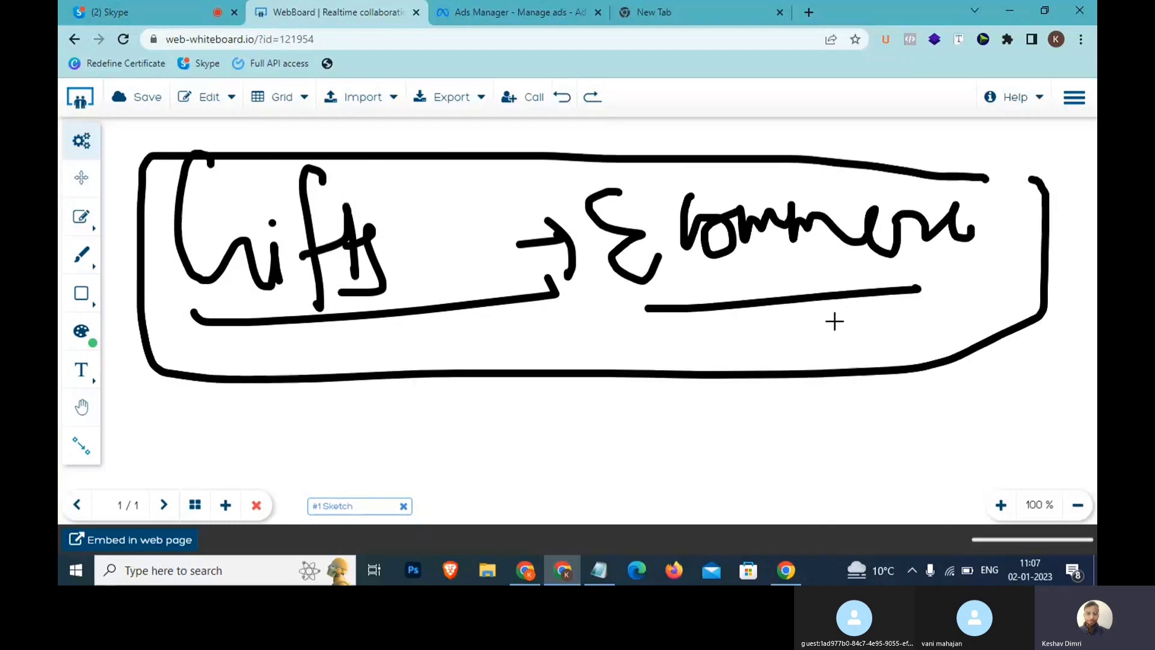
left_click_drag(834, 322, 881, 322)
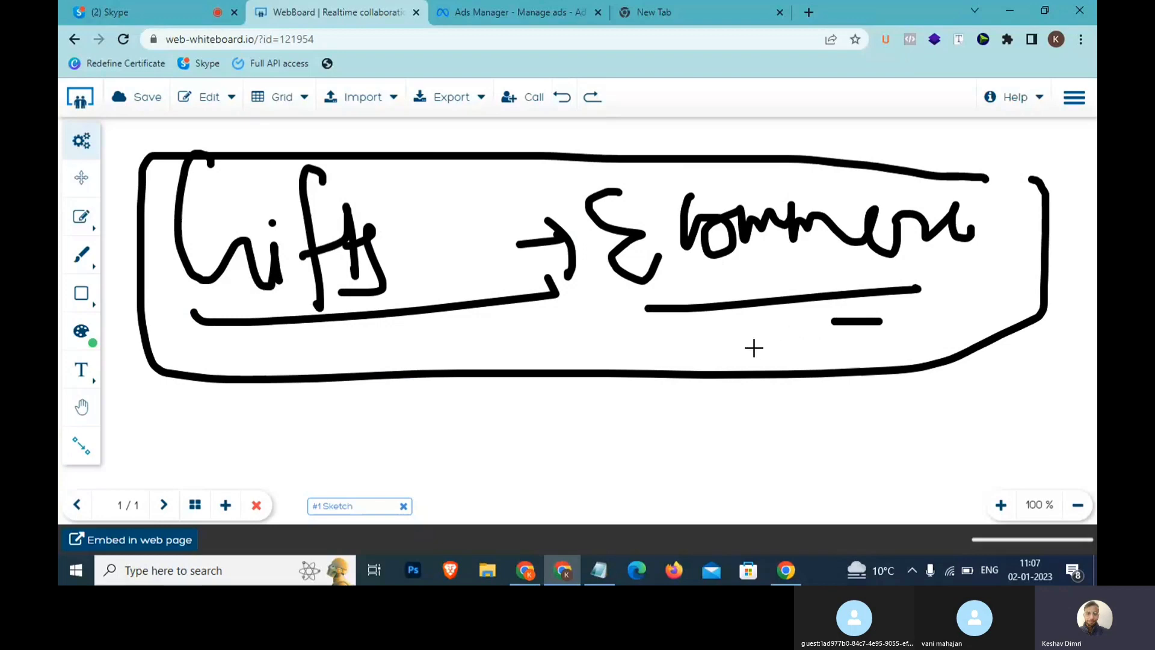
- Draw a curved arrow from the Ecommerce side back beneath Gifts and add a check mark under it
mouse_move(745, 355)
left_mouse_down()
mouse_move(464, 459)
mouse_move(360, 445)
left_mouse_up()
mouse_move(418, 423)
left_mouse_down()
mouse_move(361, 413)
mouse_move(361, 477)
left_mouse_up()
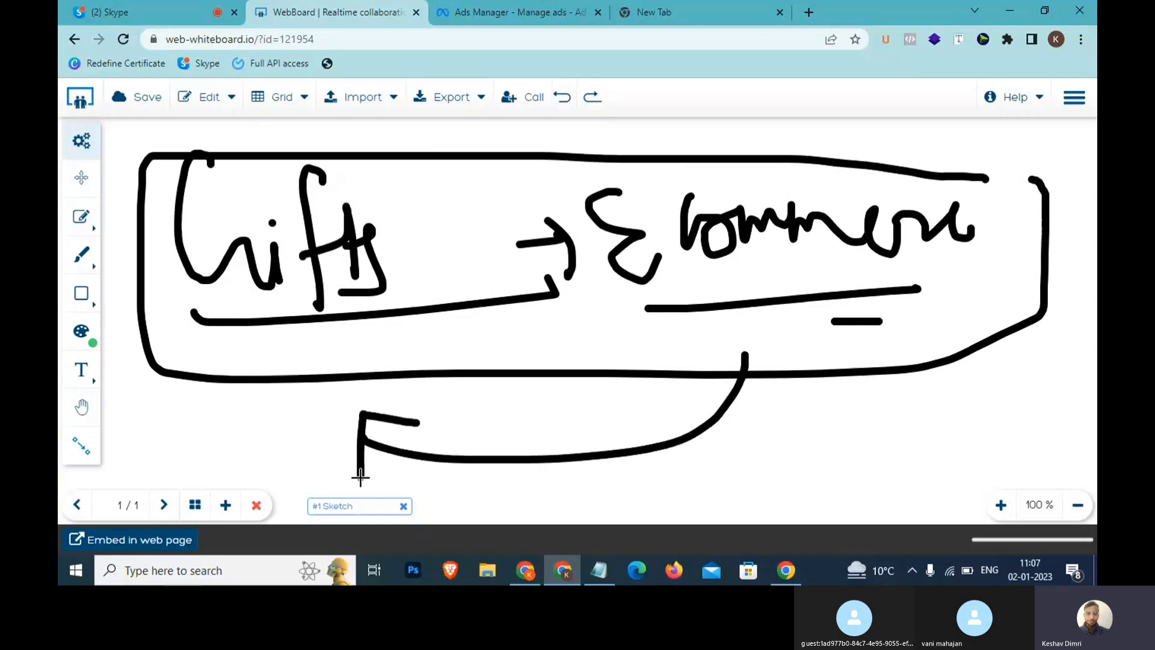
mouse_move(629, 472)
left_mouse_down()
mouse_move(692, 442)
mouse_move(639, 502)
mouse_move(713, 469)
left_mouse_up()
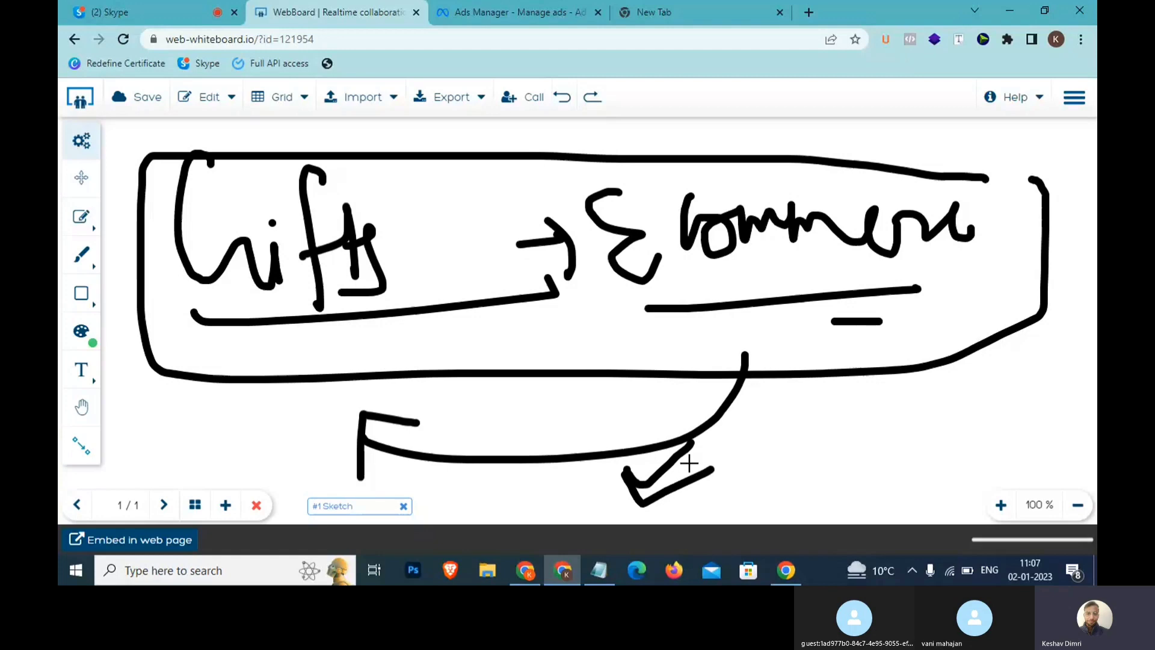
- Switch to Ads Manager and add the suggested Friends of Women with a Birthday in 0-7 days demographic to detailed targeting
left_click(527, 8)
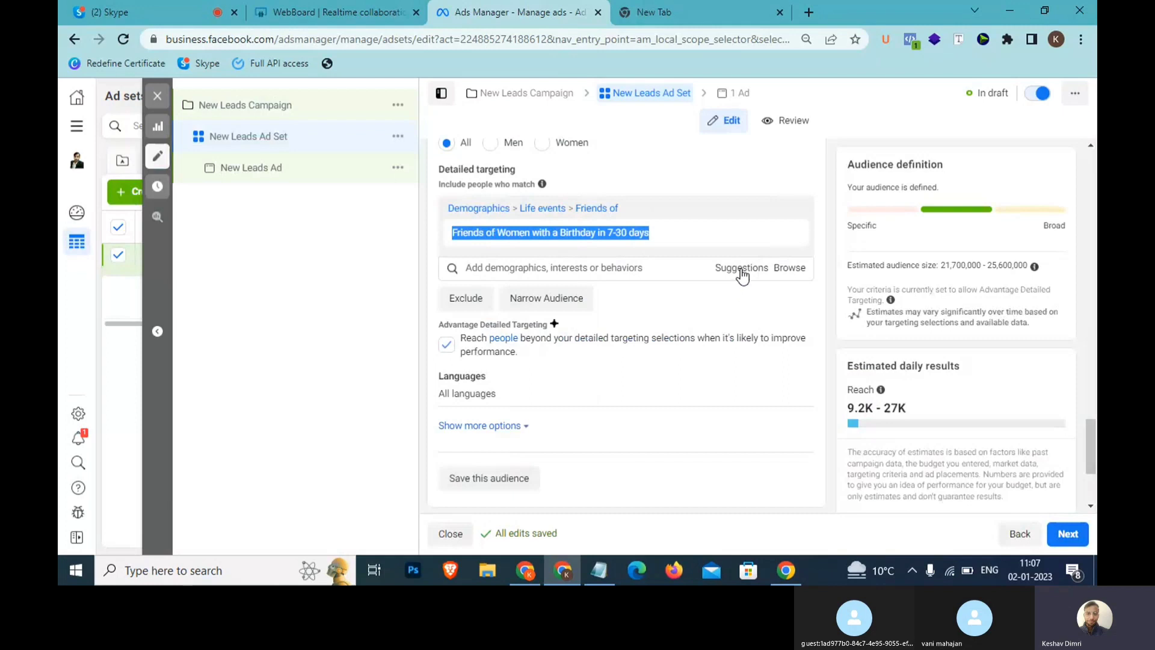
left_click(740, 270)
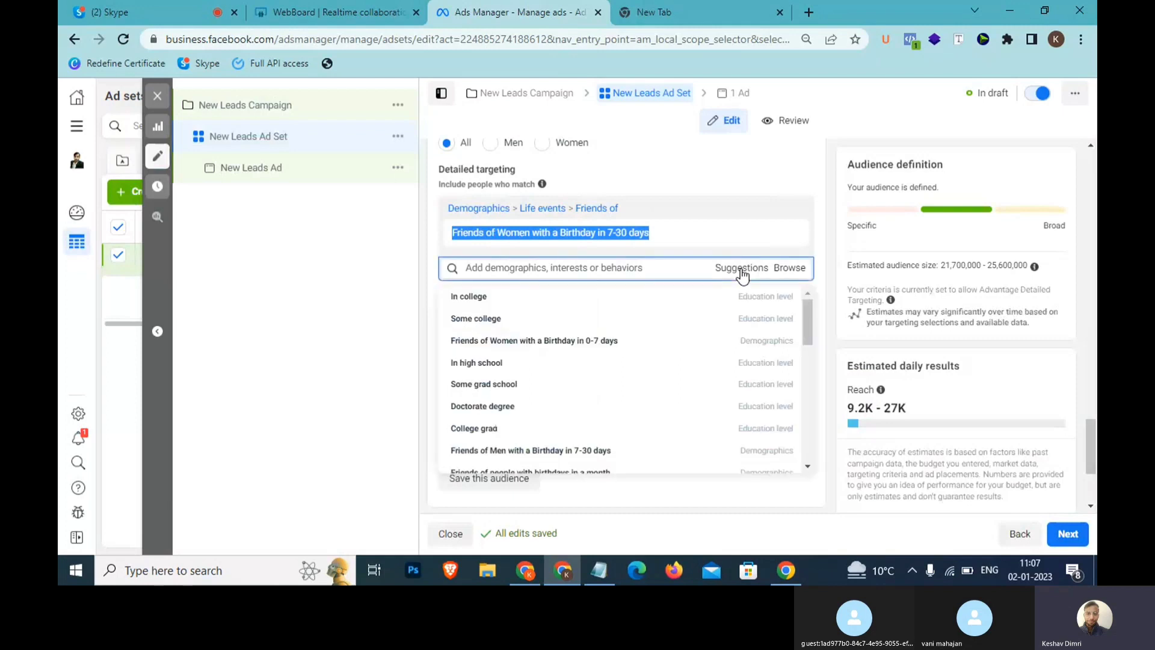
left_click(597, 342)
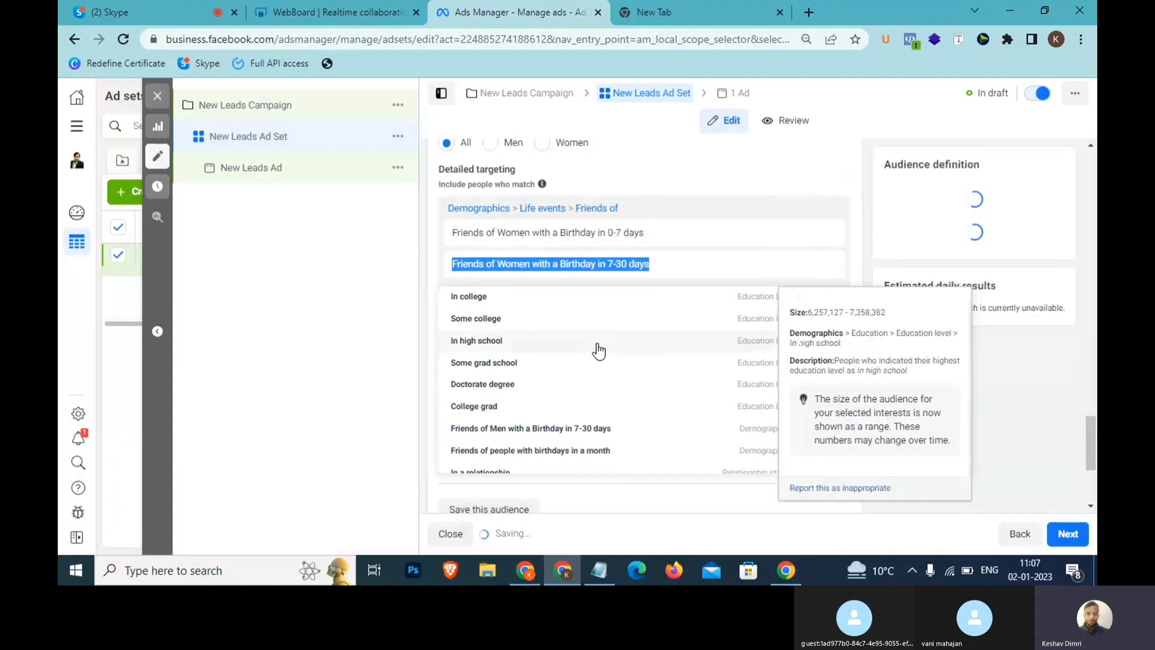
left_click(377, 283)
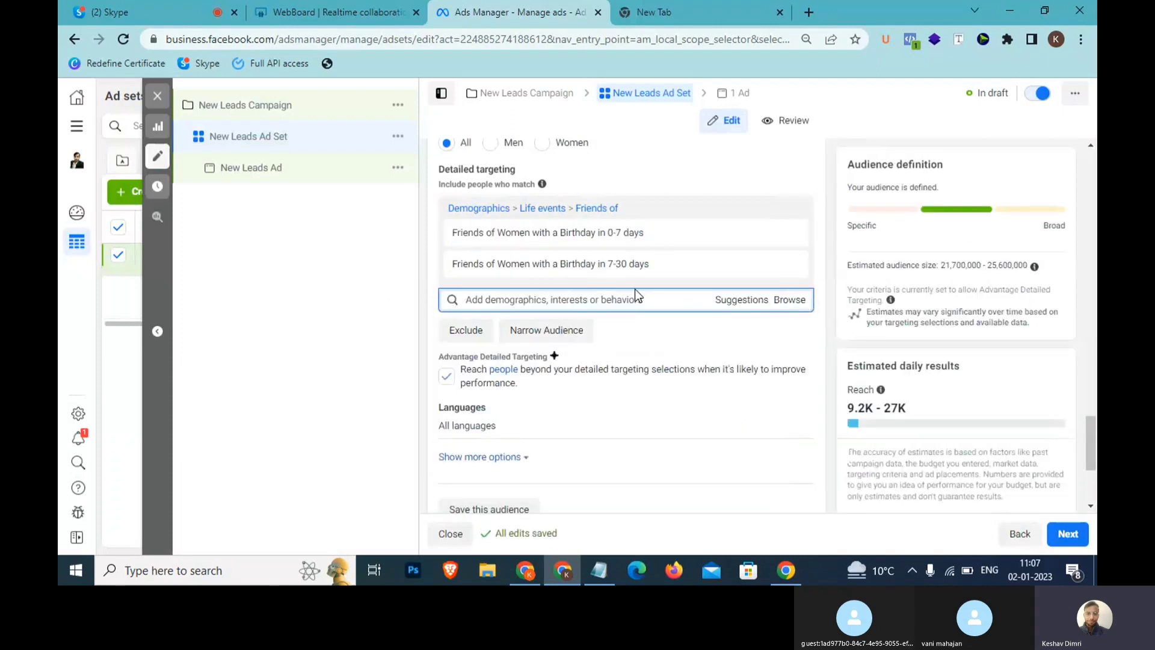
- Examine the refreshed targeting suggestions and browse Demographics > Life events > Friends of for its birthday options
left_click(721, 304)
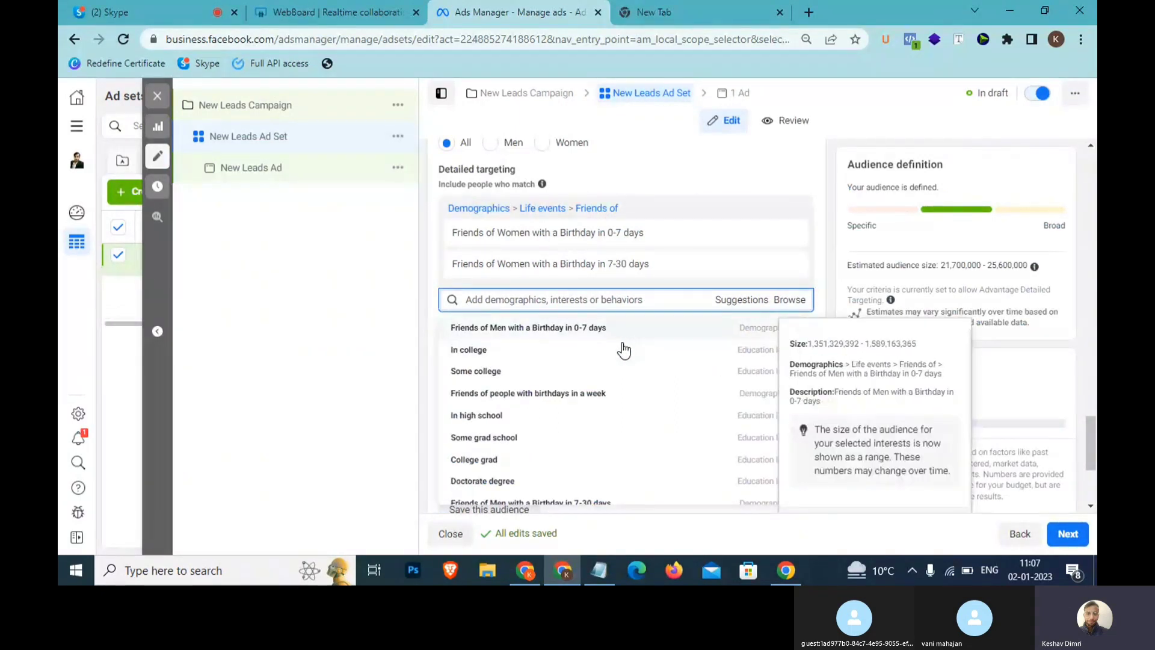
mouse_move(620, 363)
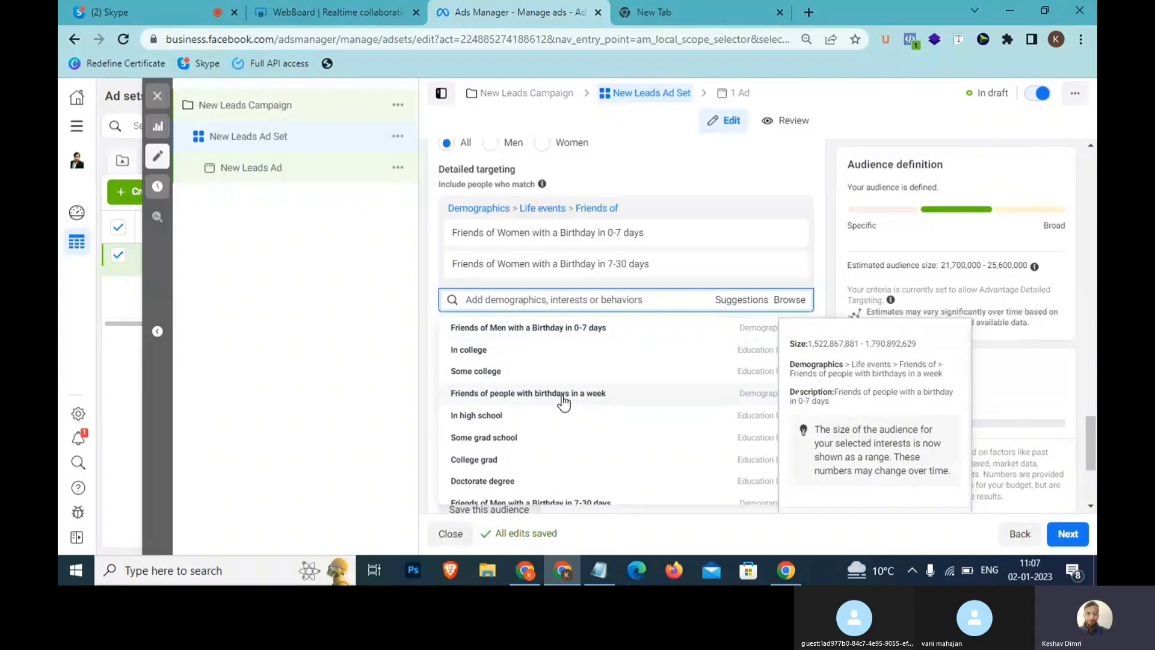
scroll(563, 401, "down", 1)
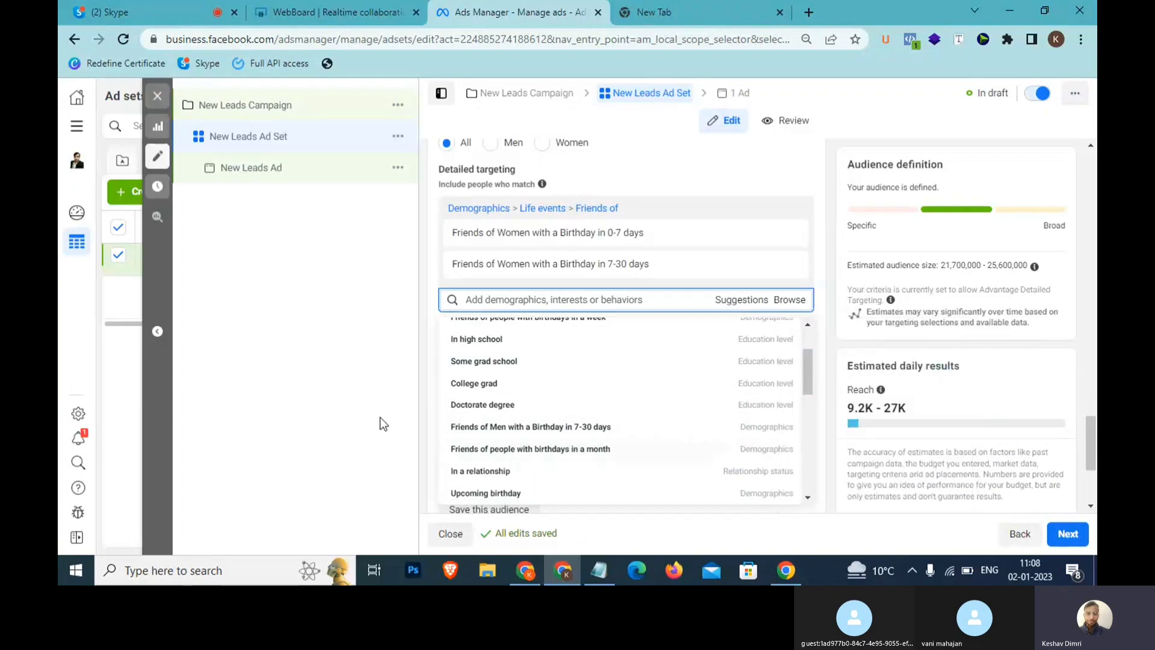
left_click(787, 301)
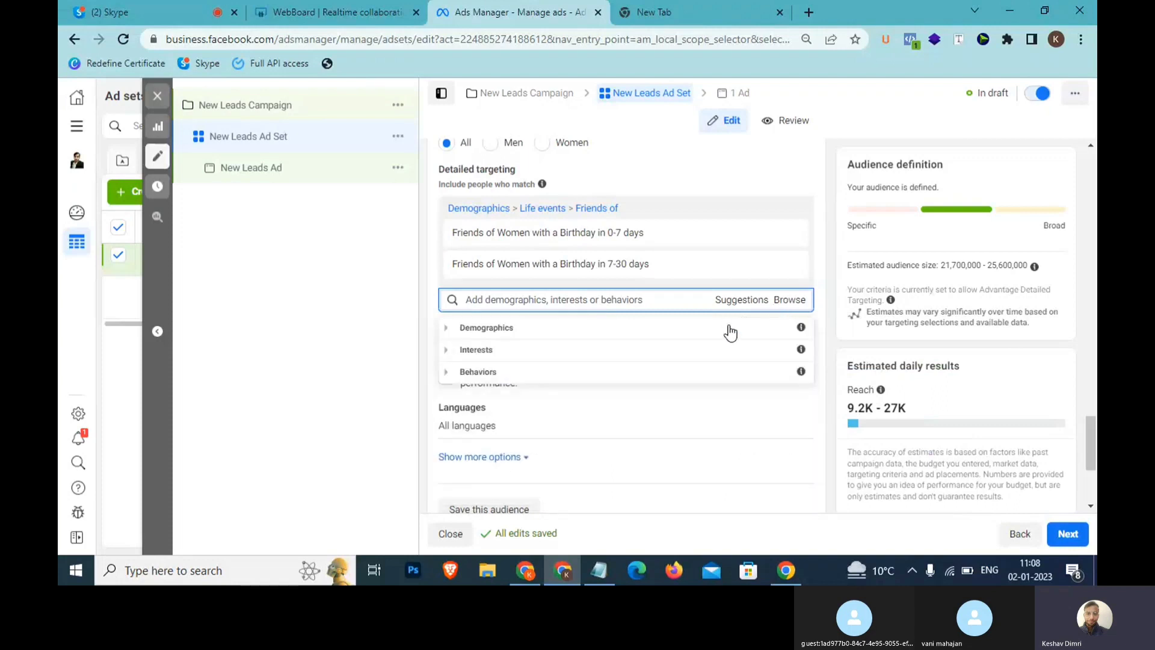
left_click(446, 327)
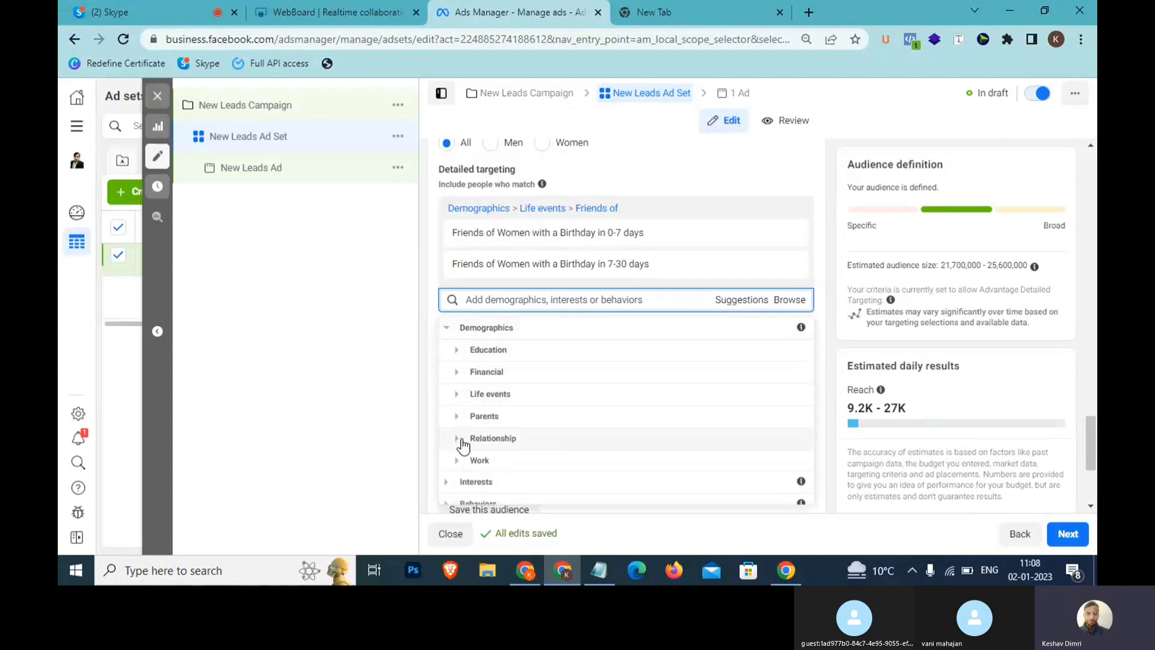
left_click(460, 394)
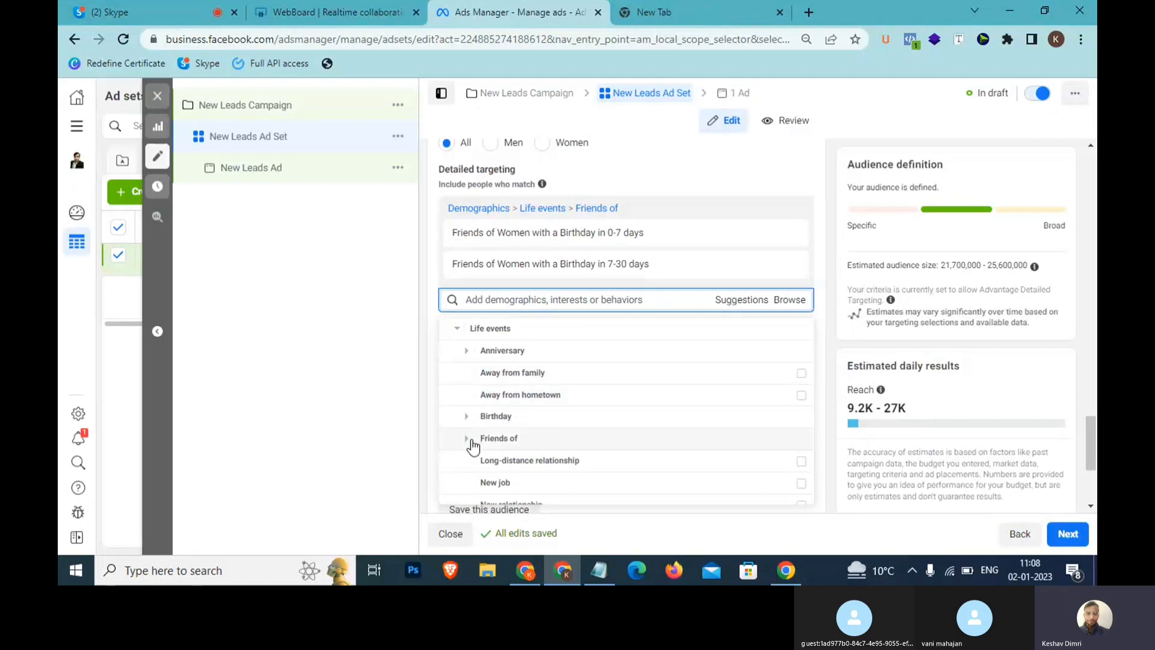
left_click(468, 439)
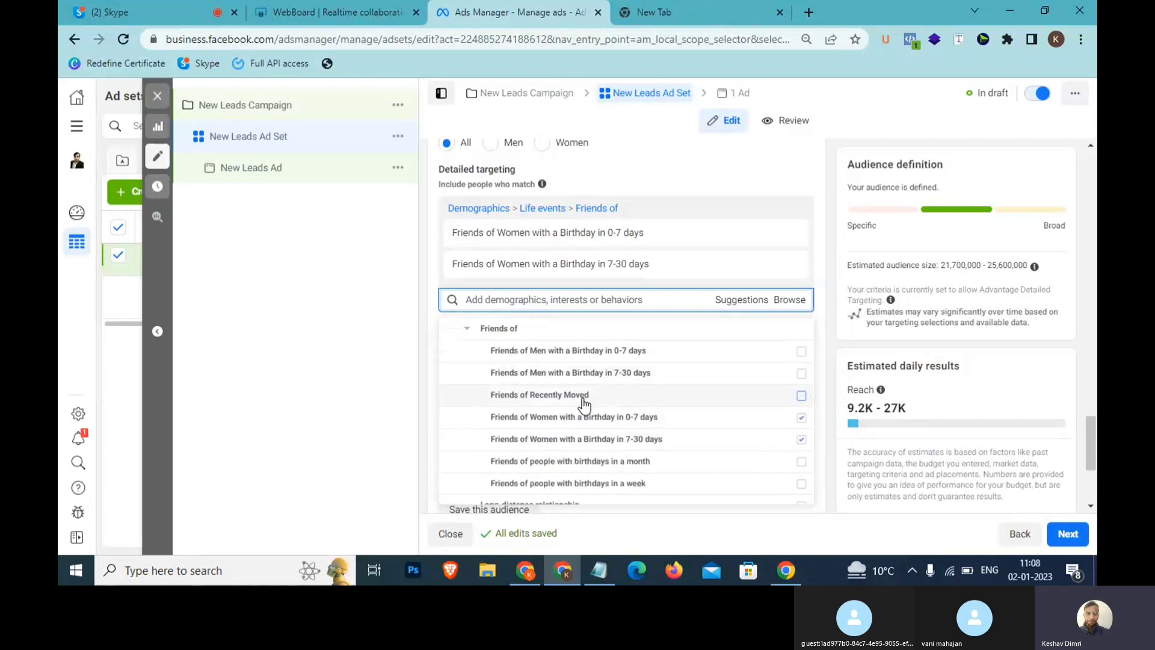
- Search the detailed targeting options for "oppo" and return to browsing the top-level categories
scroll(590, 421, "down", 1)
scroll(559, 400, "up", 1)
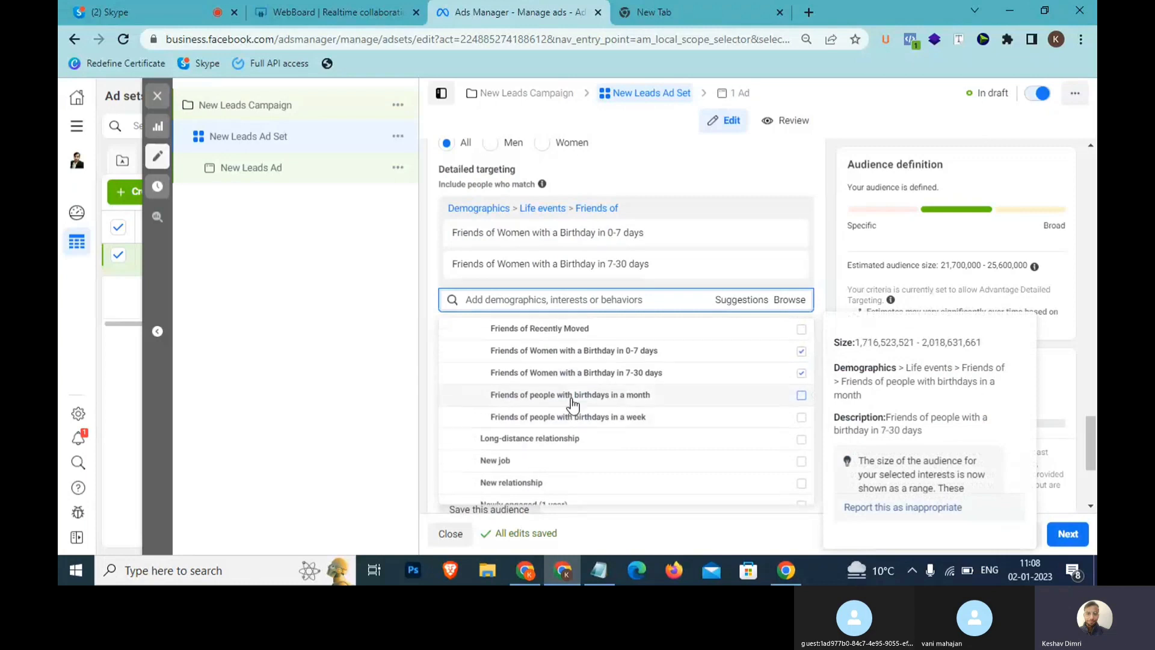
left_click(463, 331)
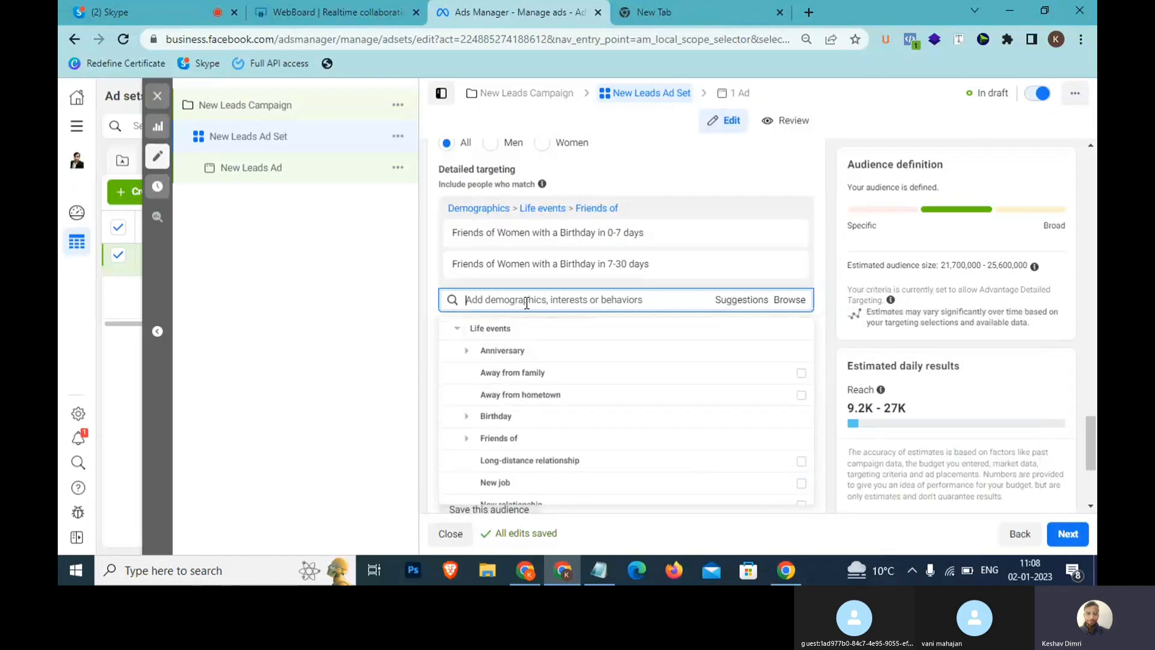
left_click(527, 303)
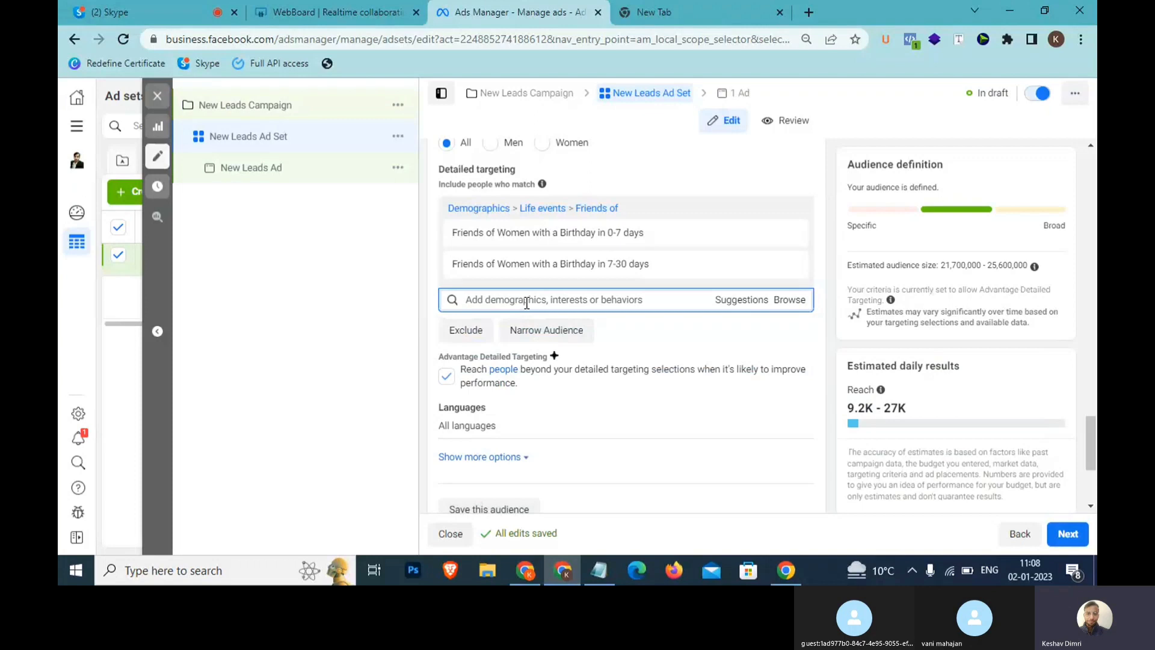
type("oppo")
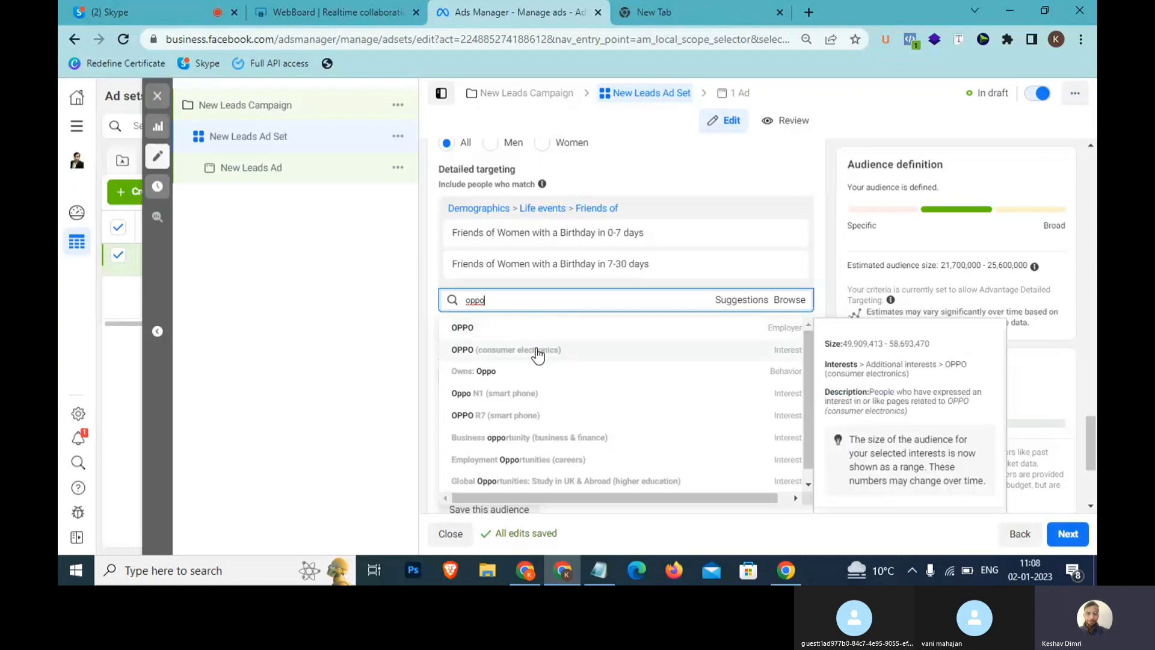
left_click(785, 300)
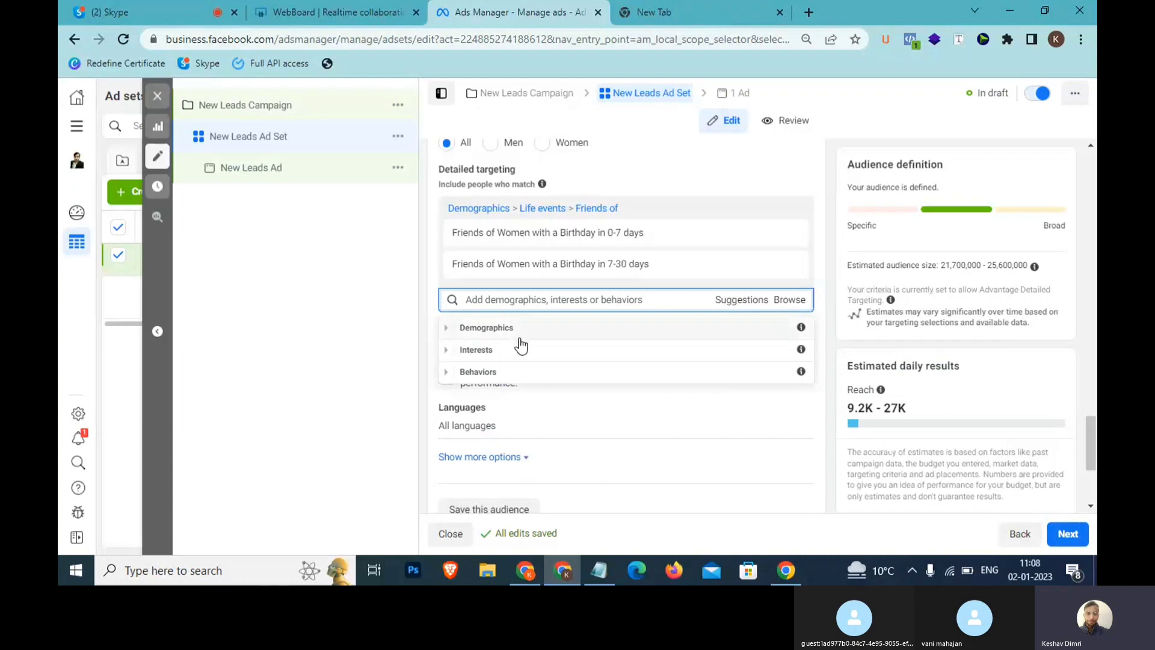
- Switch to Notepad and add the line "Demographics >> FB Profile" below the "2 jan (7 to 30)" note
left_click(600, 572)
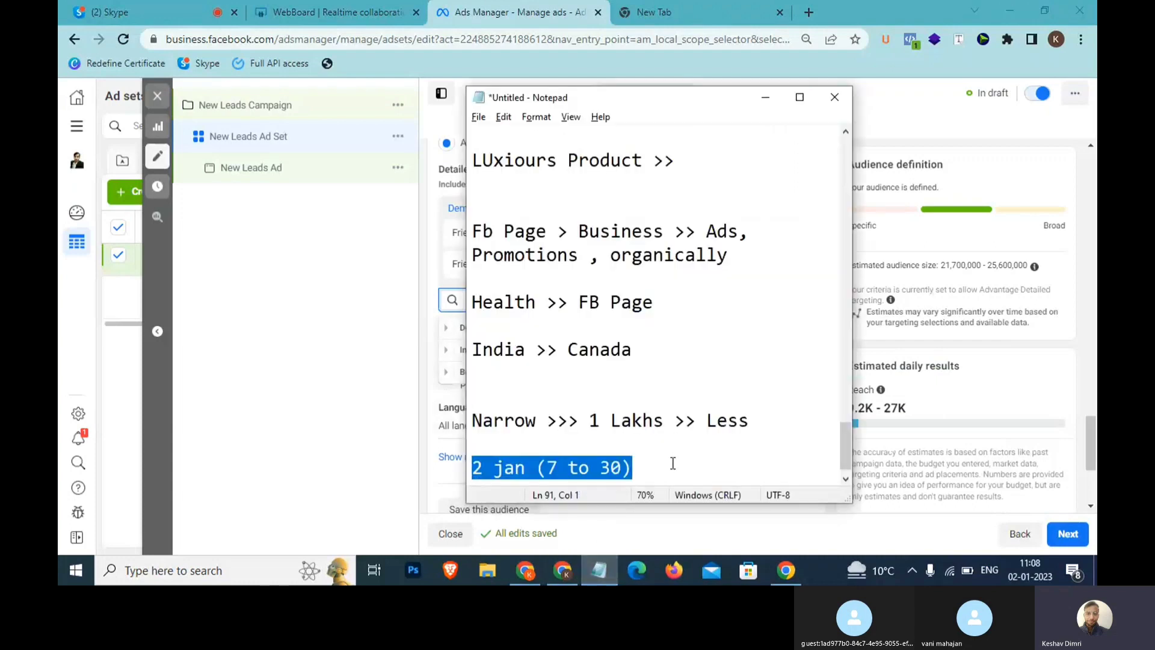
left_click(672, 464)
key("Return")
key("Return")
type("Demo")
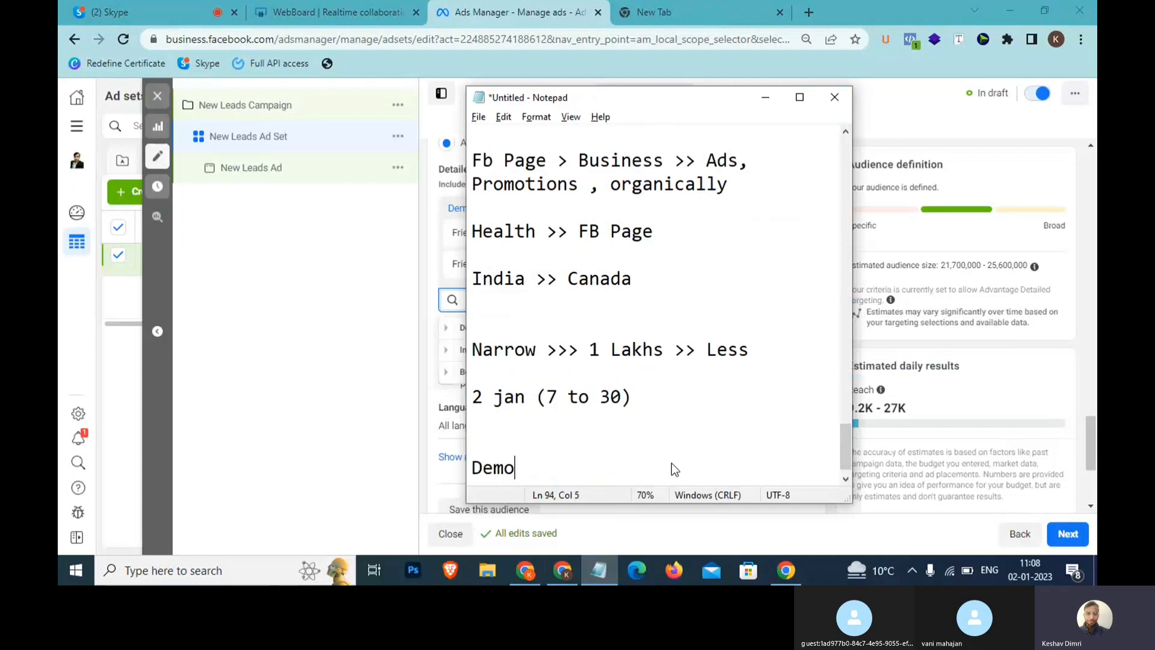
type("graphi")
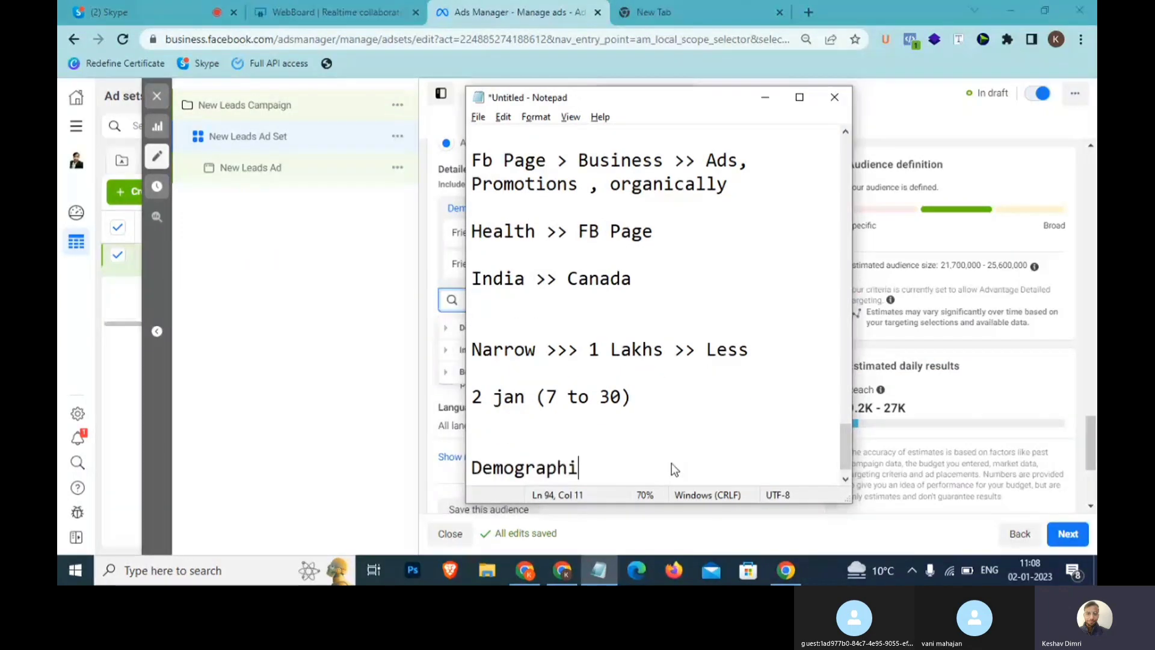
type("cs >> FB P")
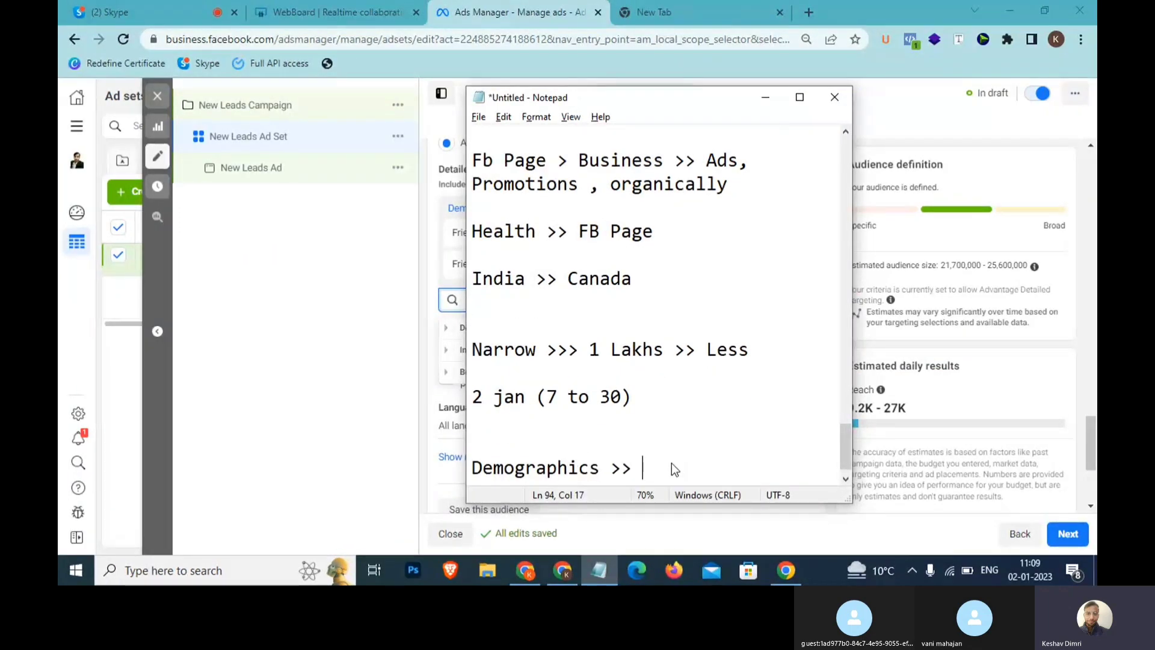
type("rofile")
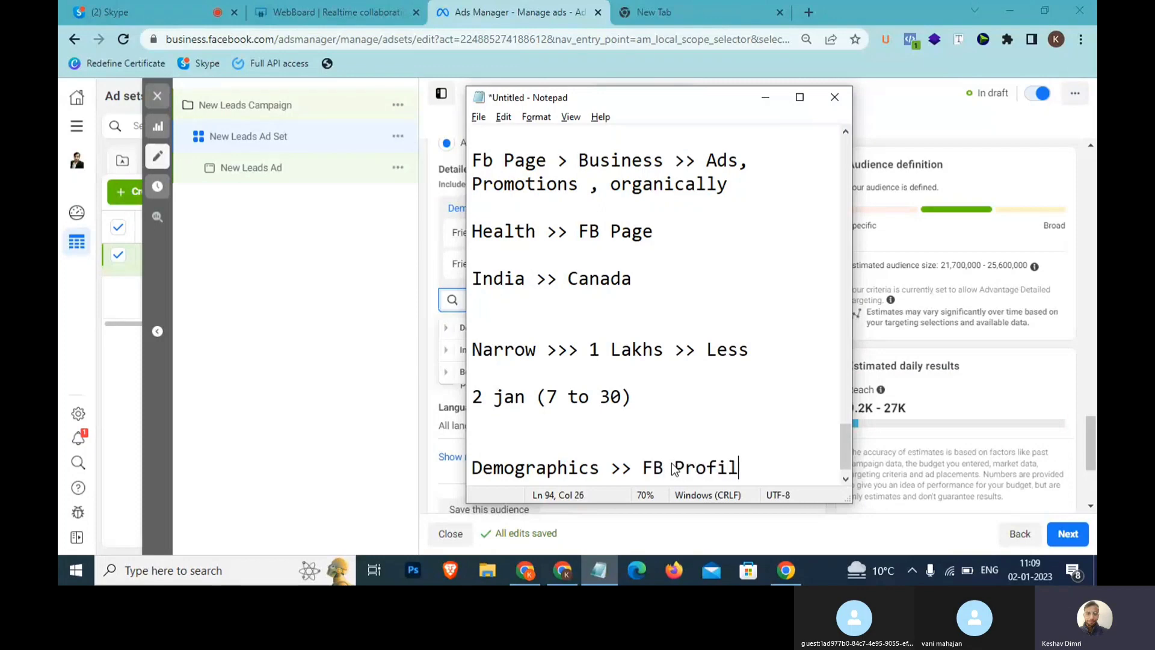
- Add the line "Interest >> Page, groups, ads" under the Demographics note and start a new line
key("Return")
type("]")
key("BackSpace")
type("Itere")
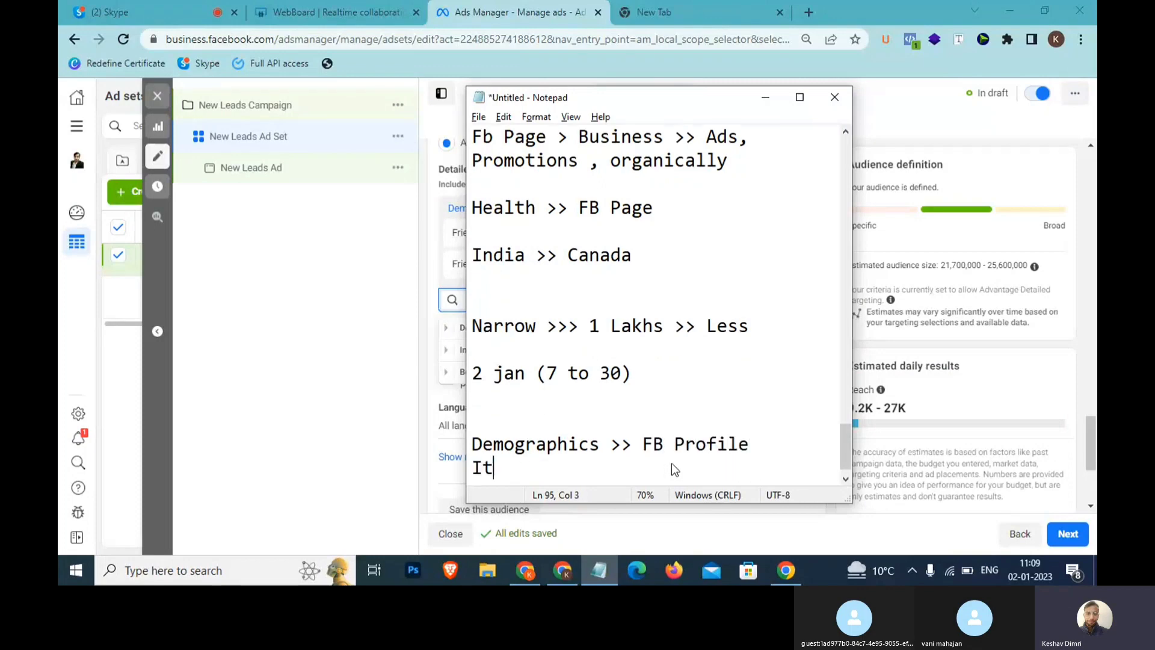
key("BackSpace")
key("BackSpace")
key("BackSpace")
key("BackSpace")
type("nteres")
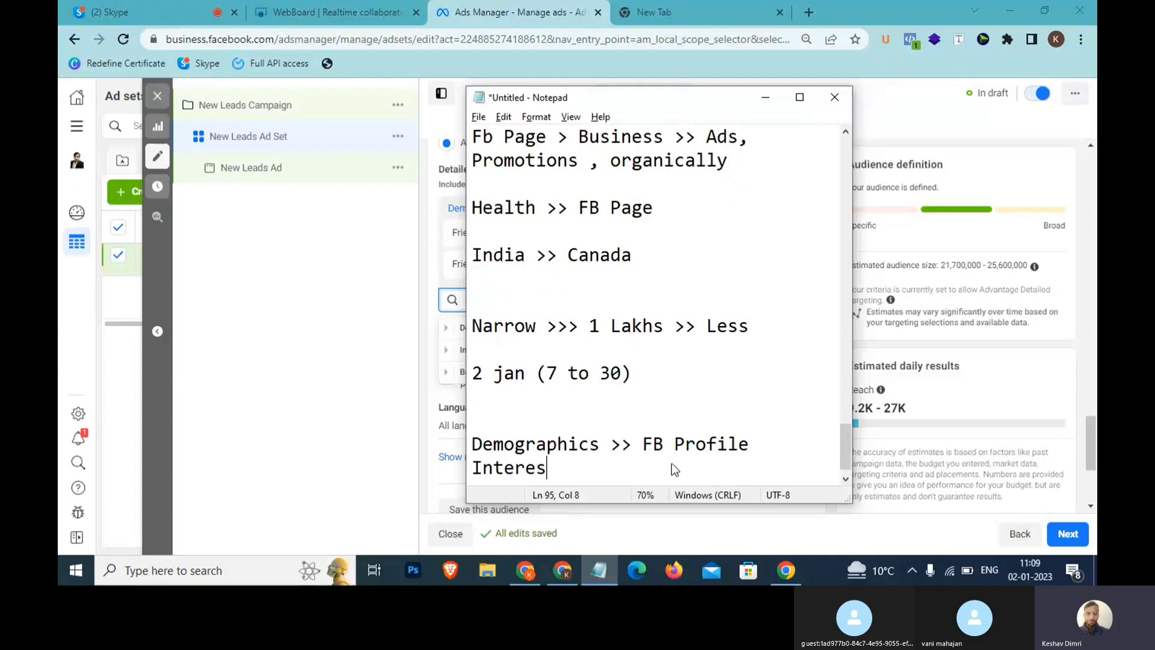
type("t >>")
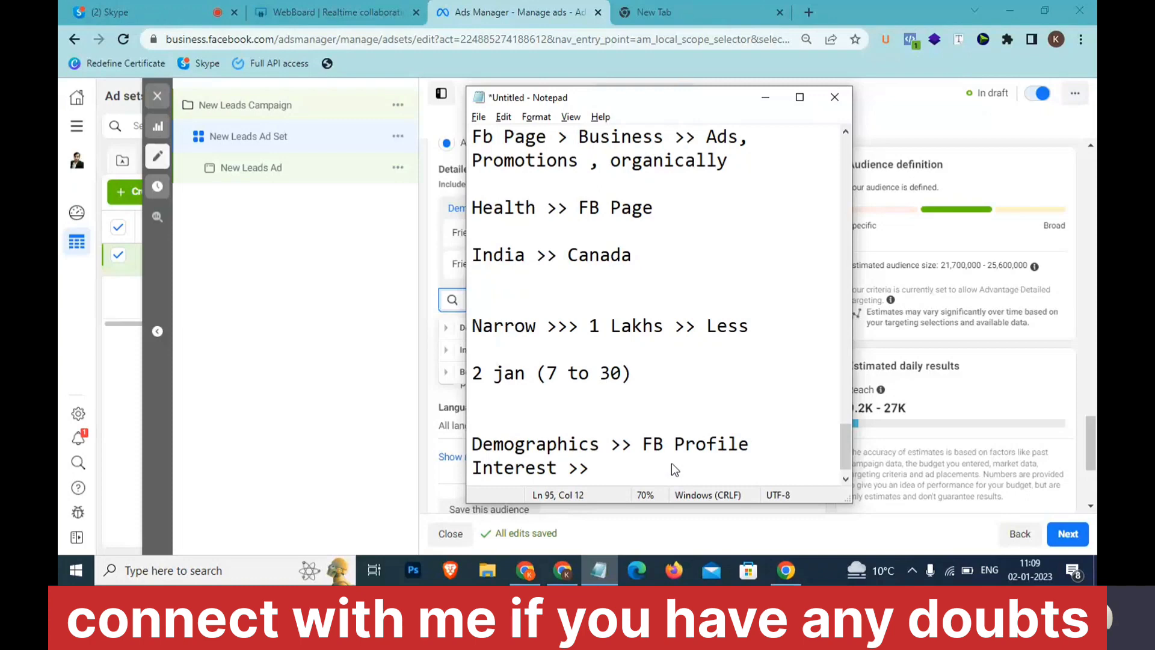
type(" Page, groups, adsa")
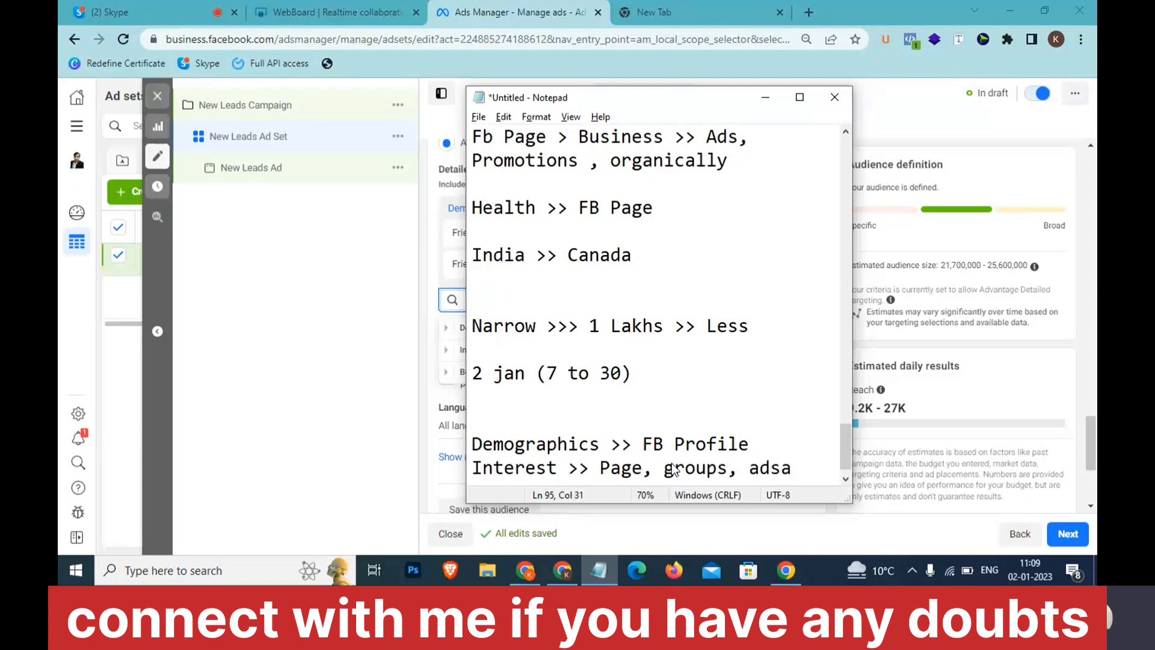
key("BackSpace")
key("Return")
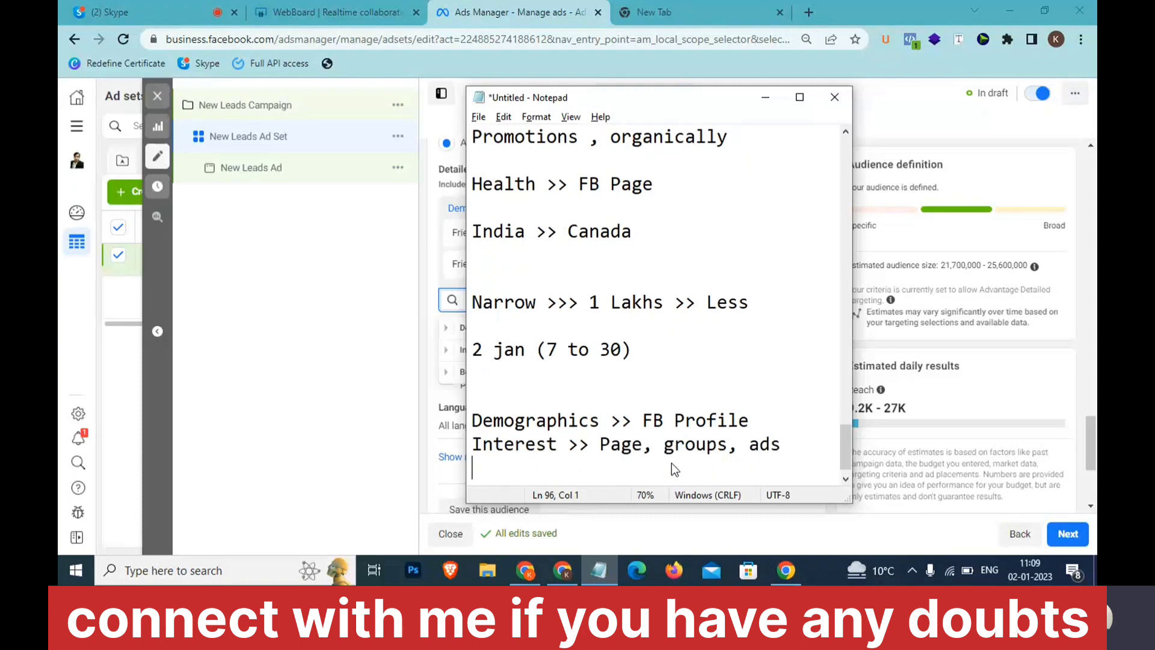
type("Demograph")
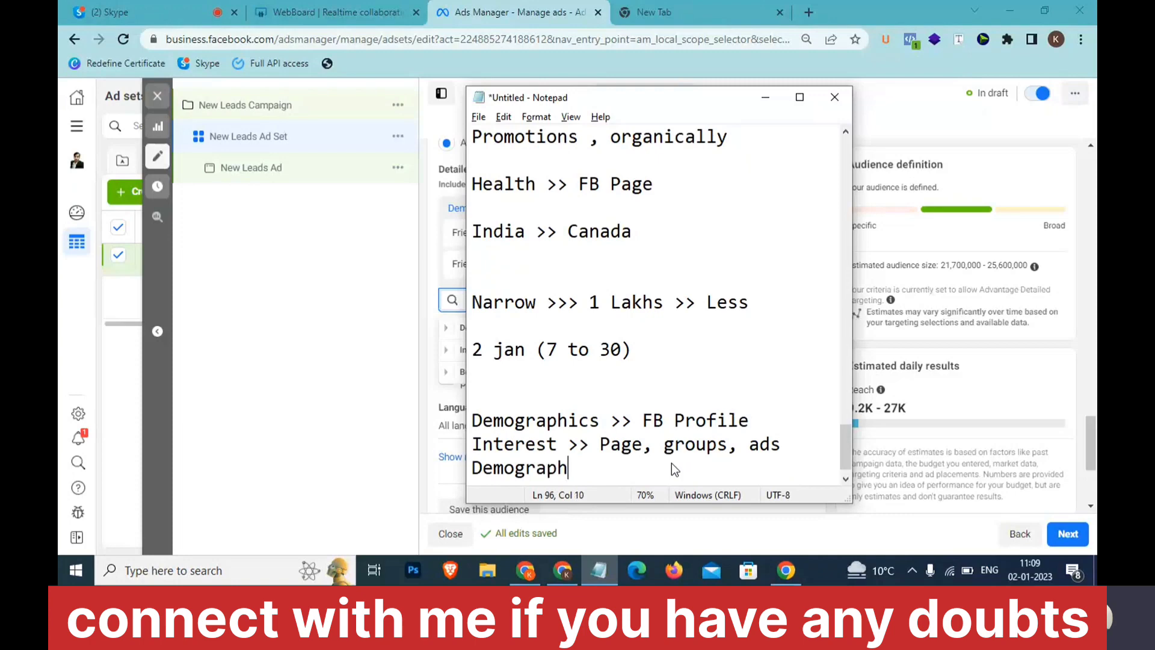
type("ics >>")
key("shift+Home")
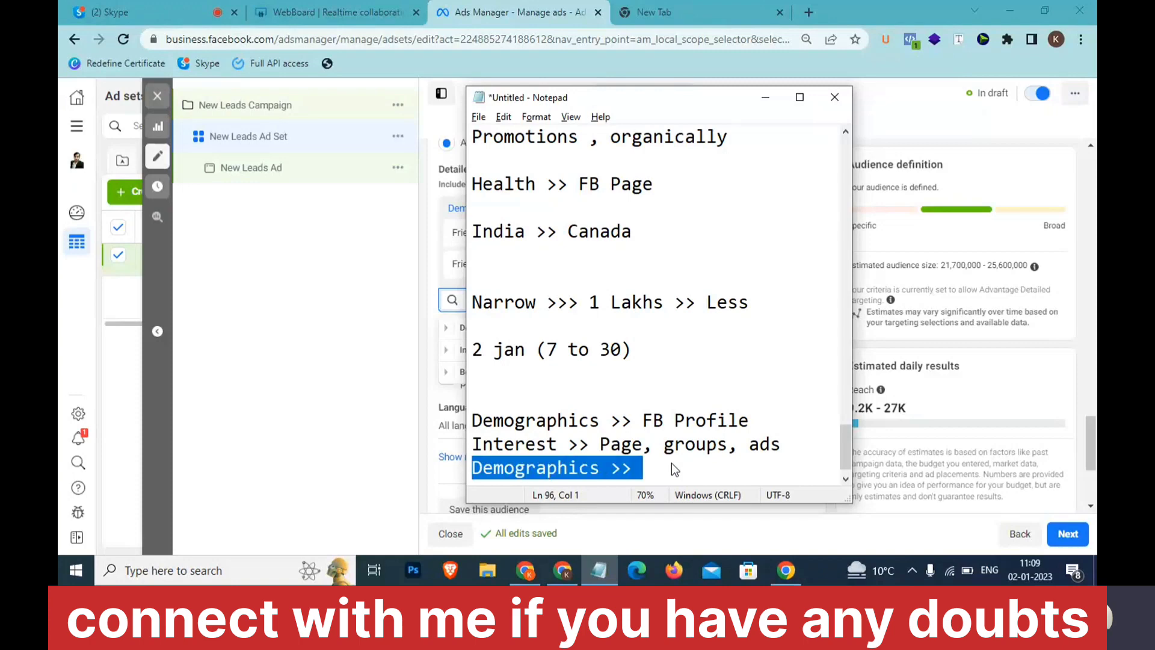
- Write "Behaviour >> Enaged Shopper, Offer, Mobile Device ," as the line below the Interest note
type("Behavious")
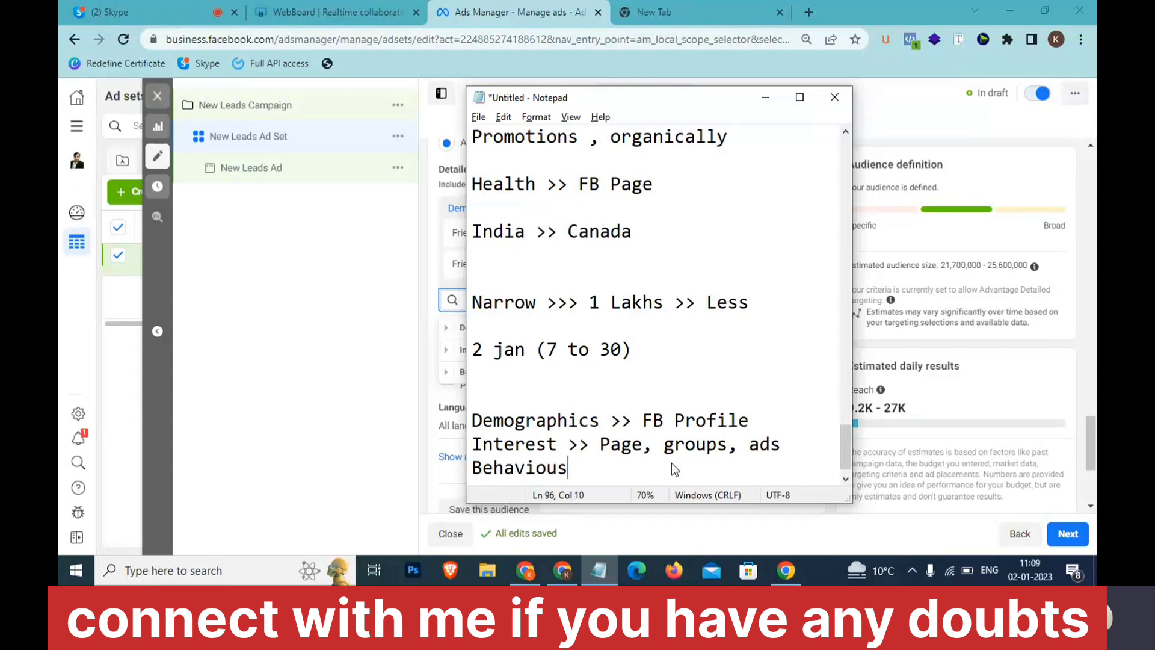
key("BackSpace")
type("r >> Frequently")
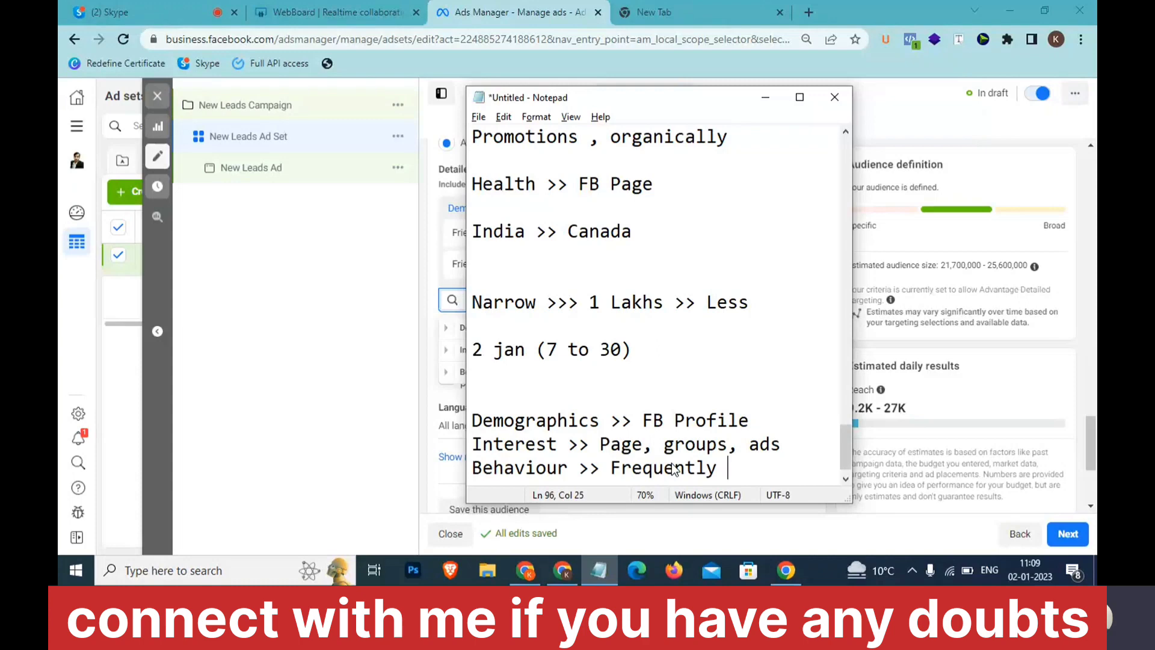
double_click(672, 468)
type("En")
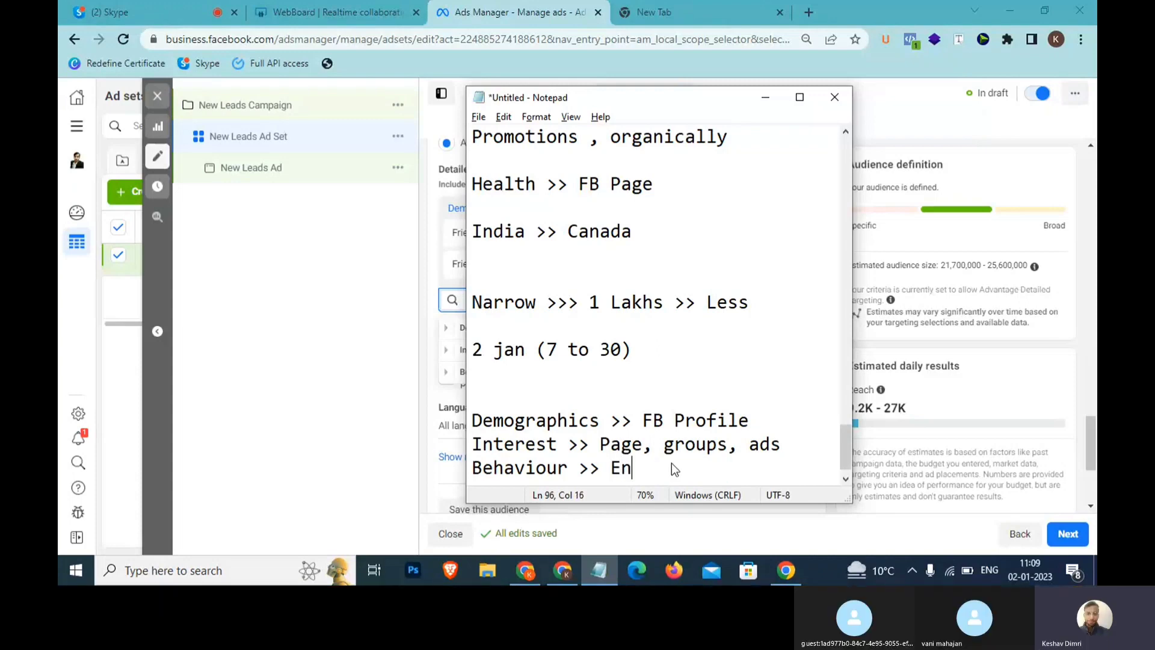
type("aged Shopper,")
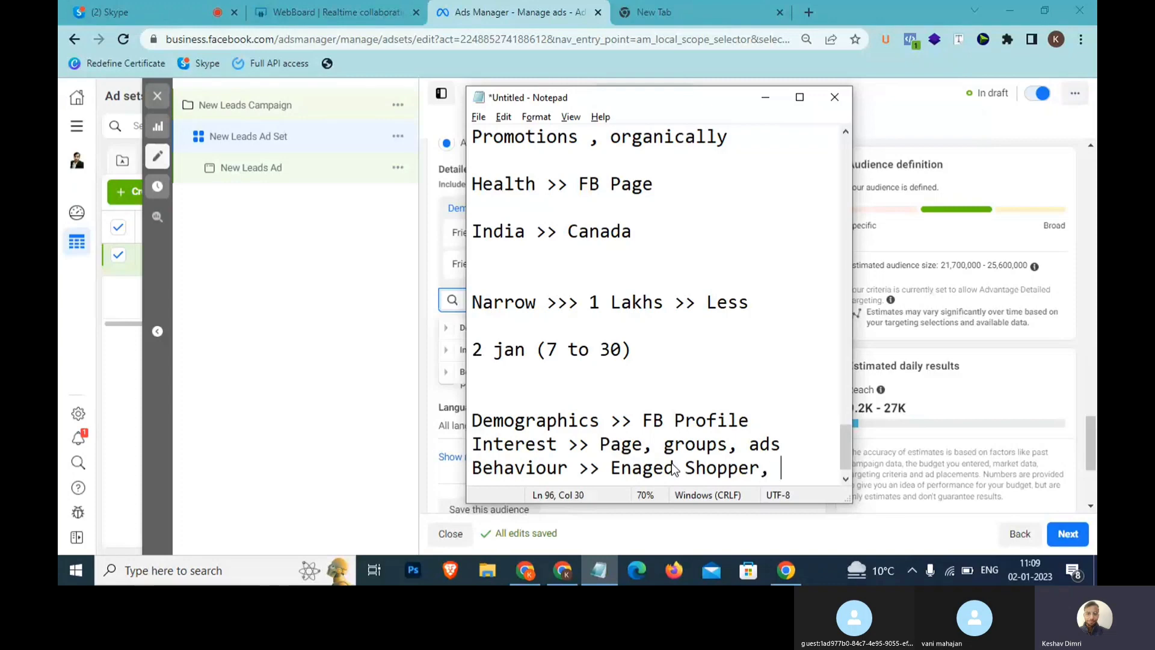
type(" Offer, Mobile De")
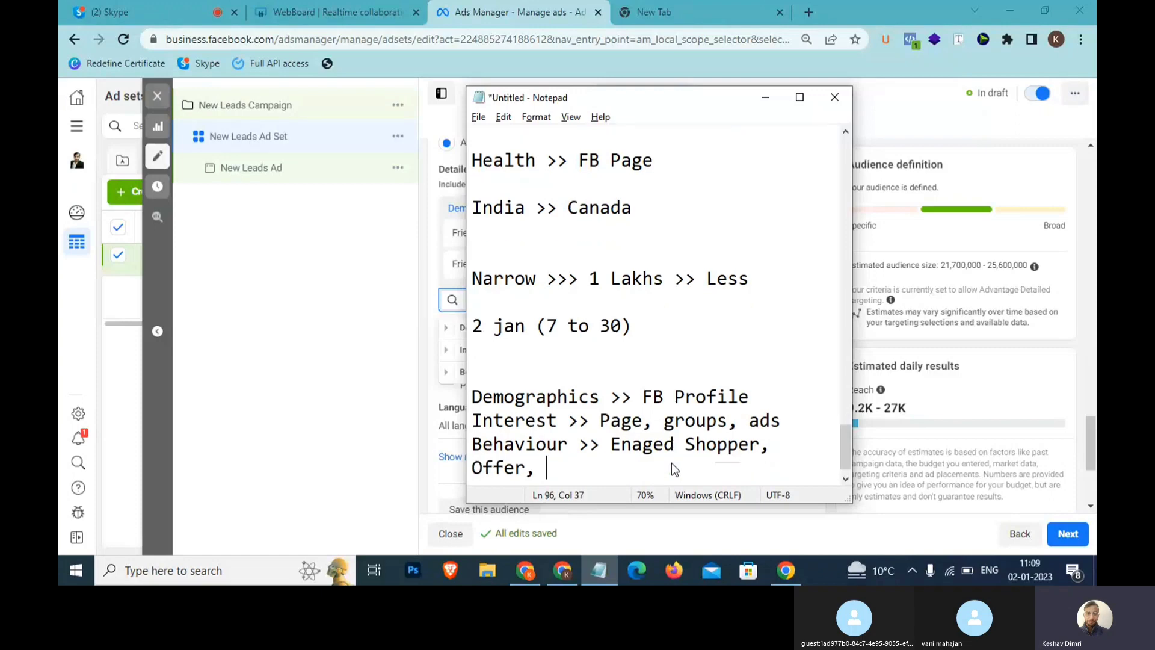
type("vice ,")
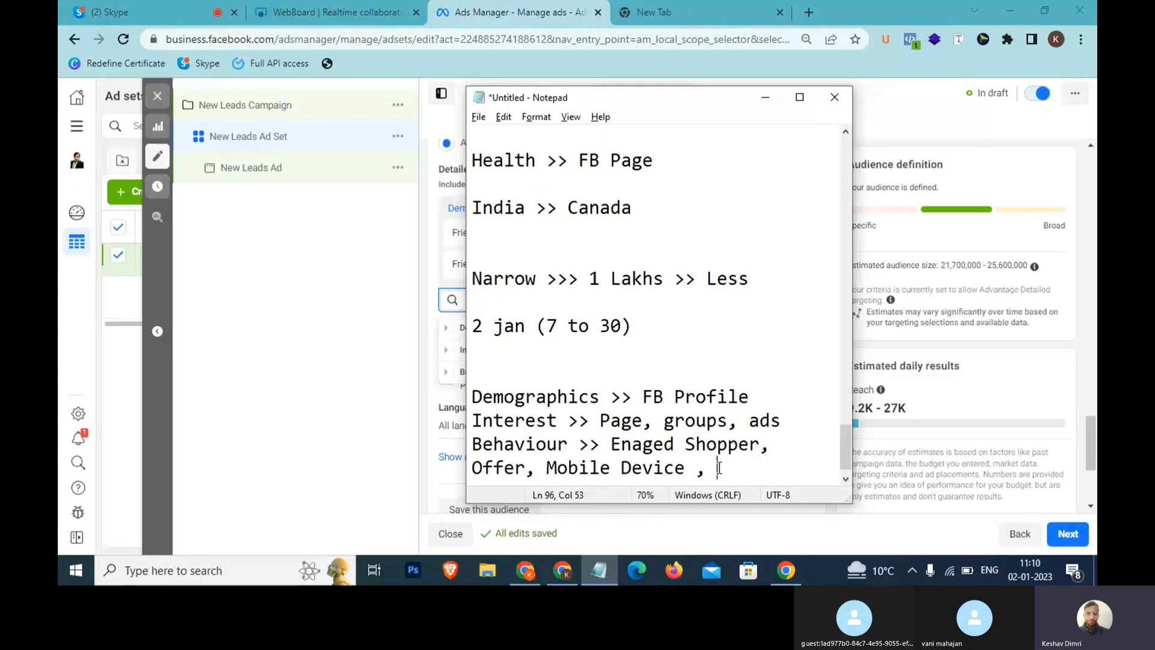
- Separate the Demographics, Interest and Behaviour notes with a blank line between each
left_click_drag(719, 468, 474, 394)
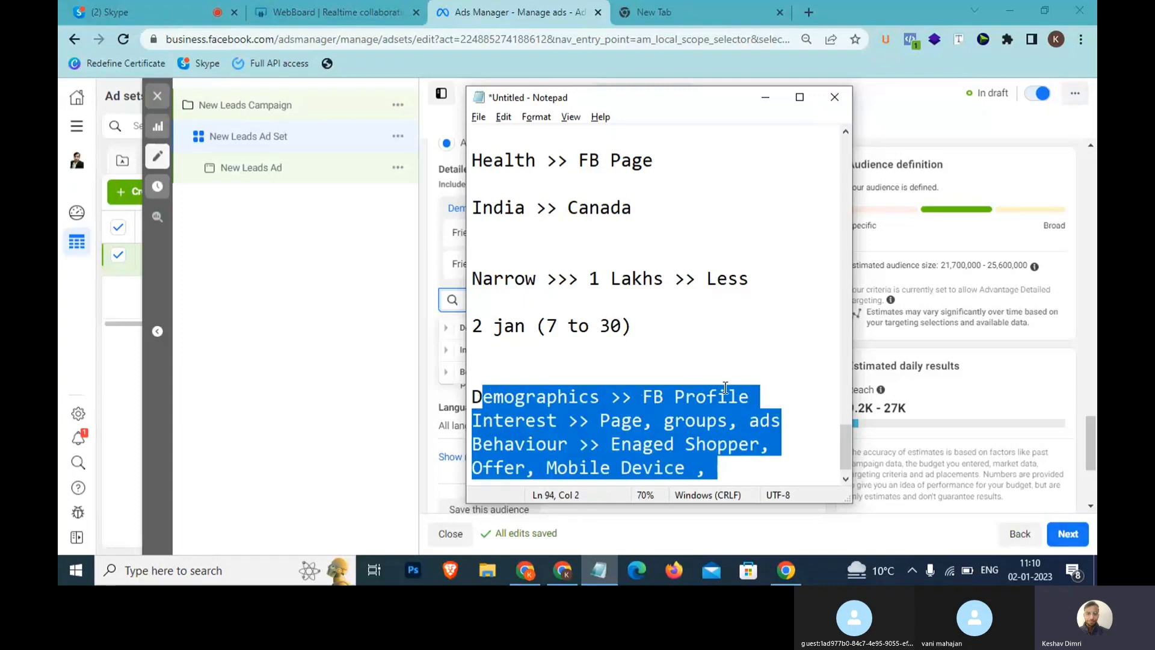
left_click_drag(738, 395, 745, 391)
left_click(759, 396)
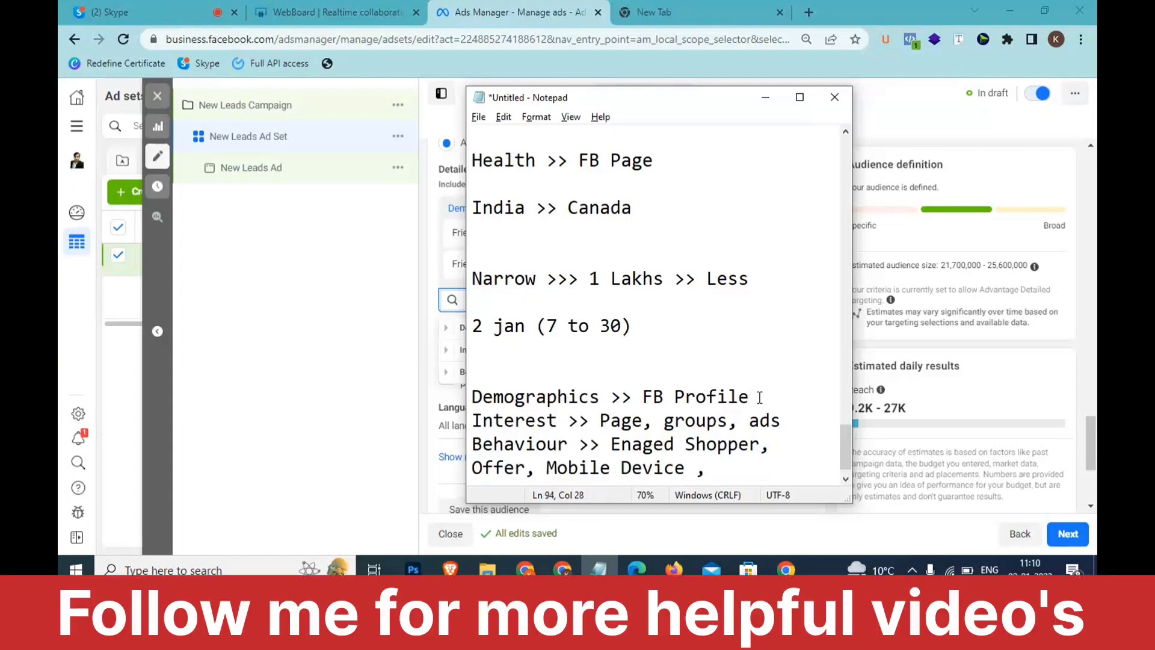
left_click(784, 445)
left_click(790, 422)
key("Return")
key("Up")
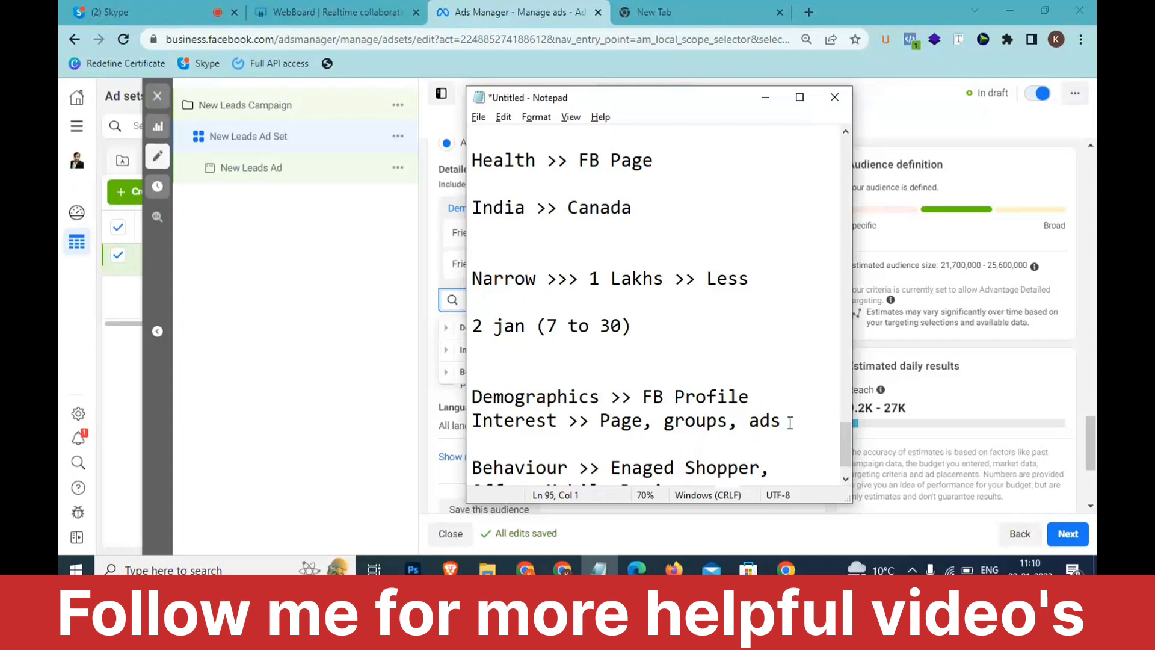
key("Return")
scroll(790, 418, "down", 1)
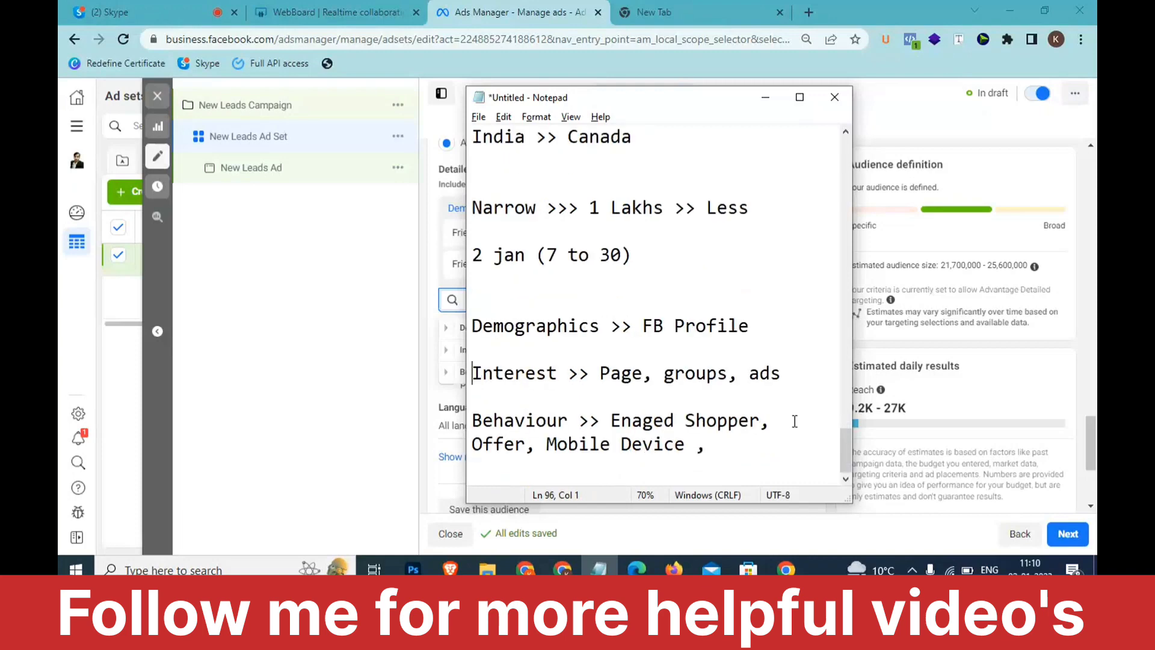
- Highlight the three targeting notes, switch back to Ads Manager and expand the Demographics category in detailed targeting
left_click_drag(720, 456, 461, 329)
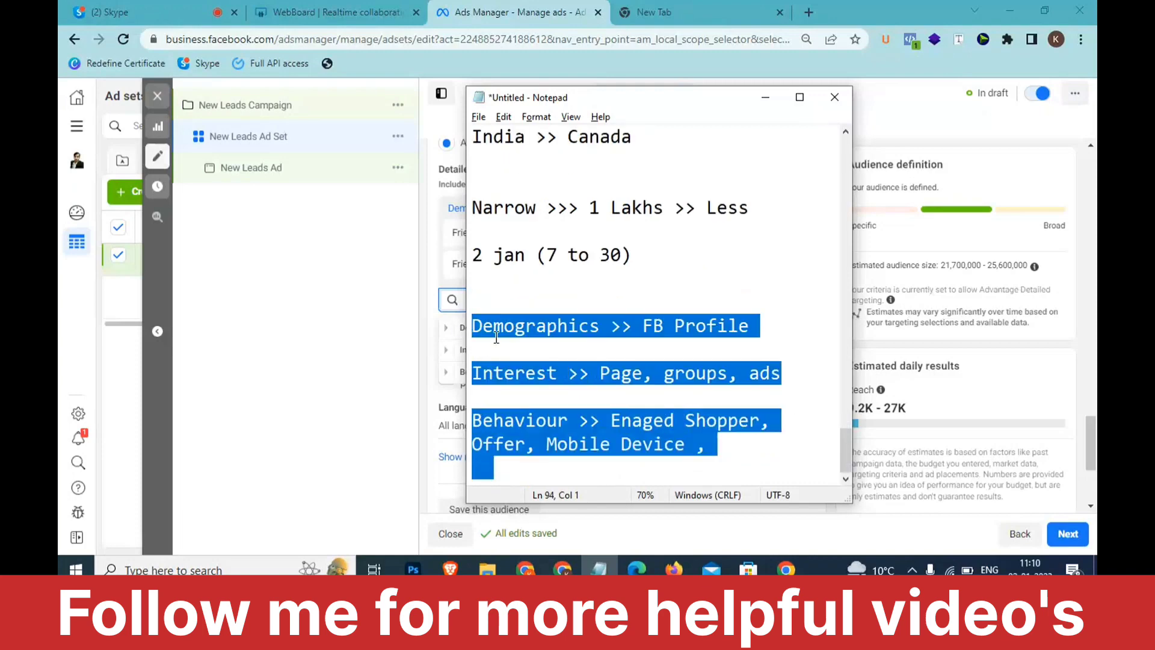
left_click(349, 388)
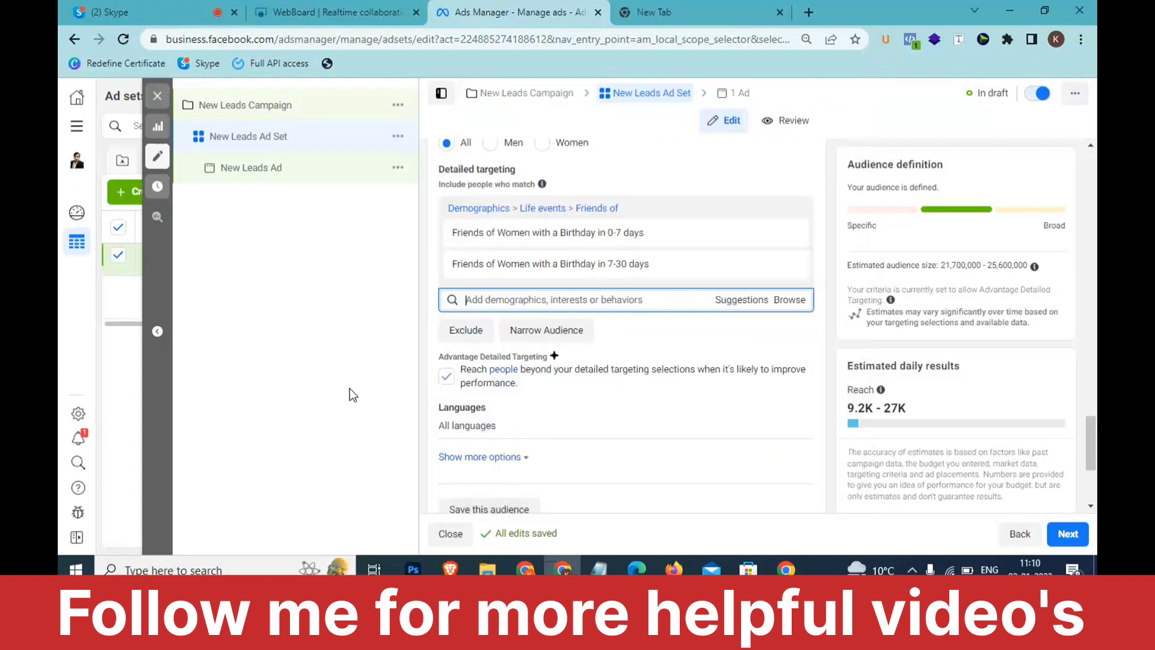
left_click(781, 305)
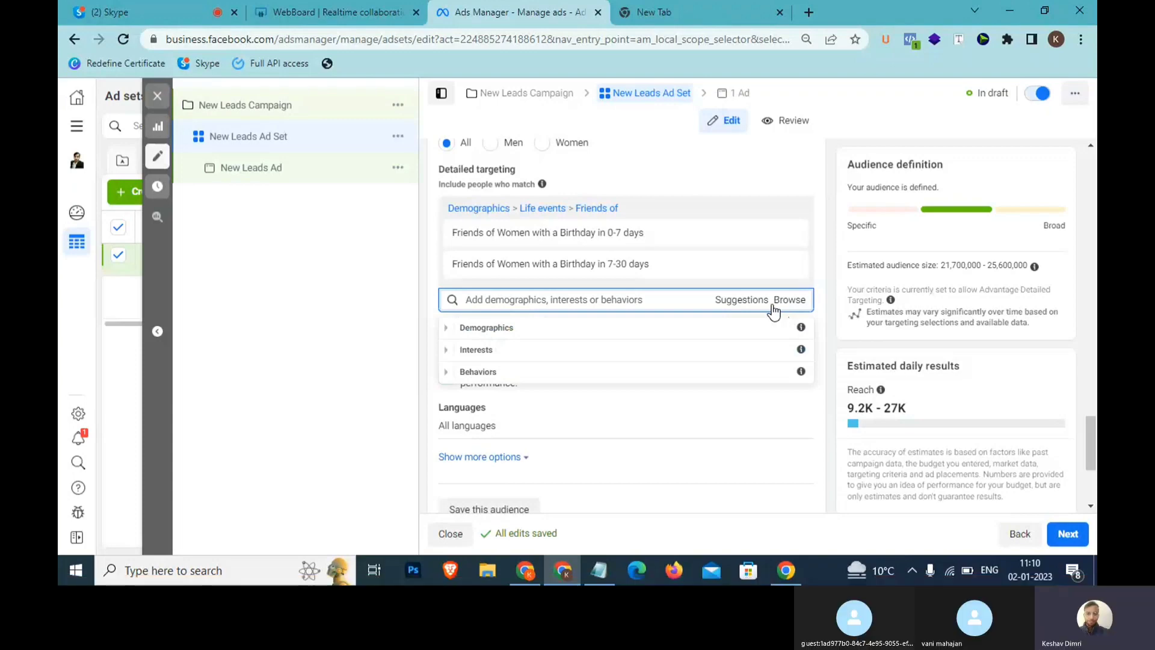
left_click(447, 329)
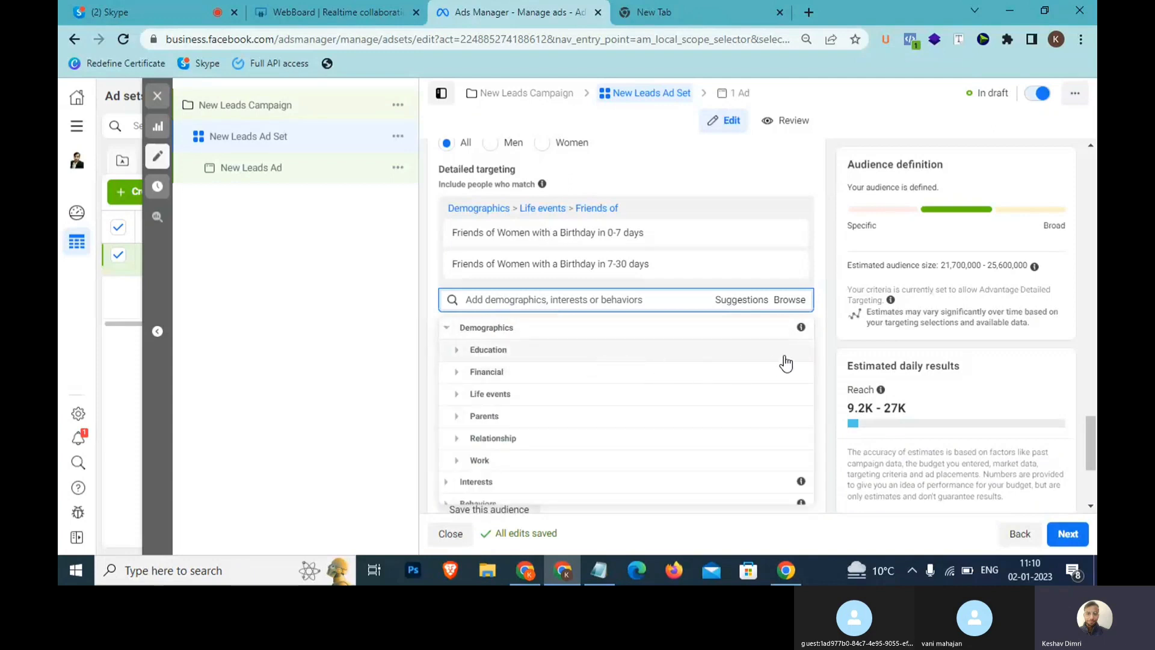
mouse_move(800, 331)
- Switch to Notepad and highlight the "Today's Class" heading and its Audience Targeting in Facebook Ads topic at the start of the notes
left_click(598, 570)
scroll(622, 376, "up", 5)
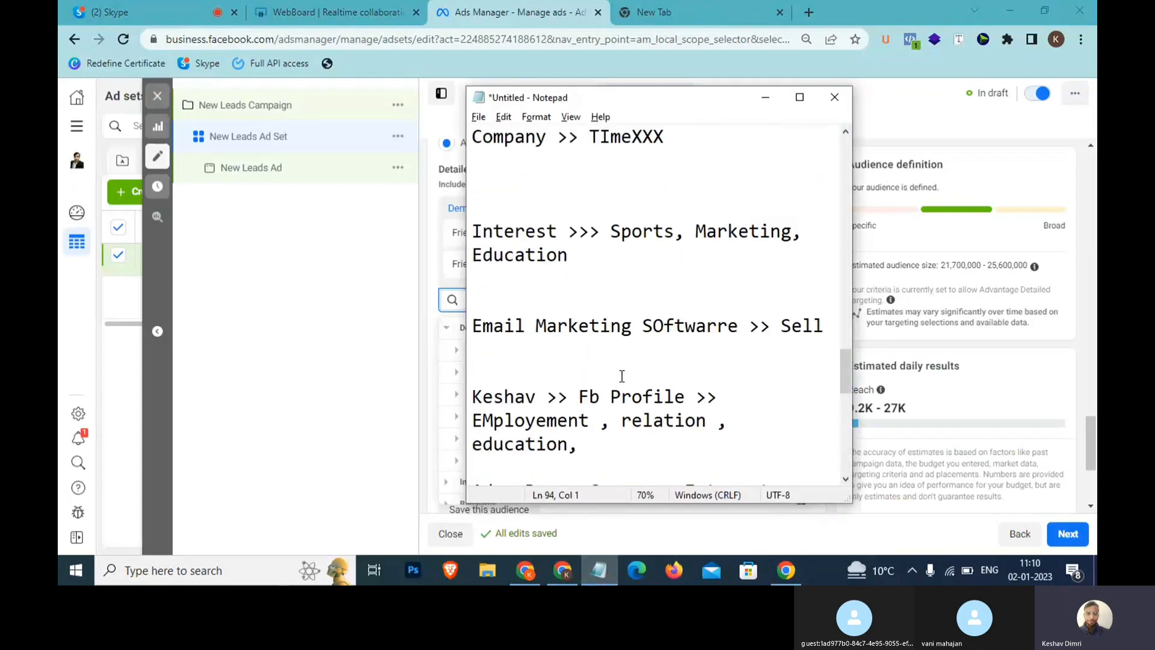
scroll(621, 376, "up", 20)
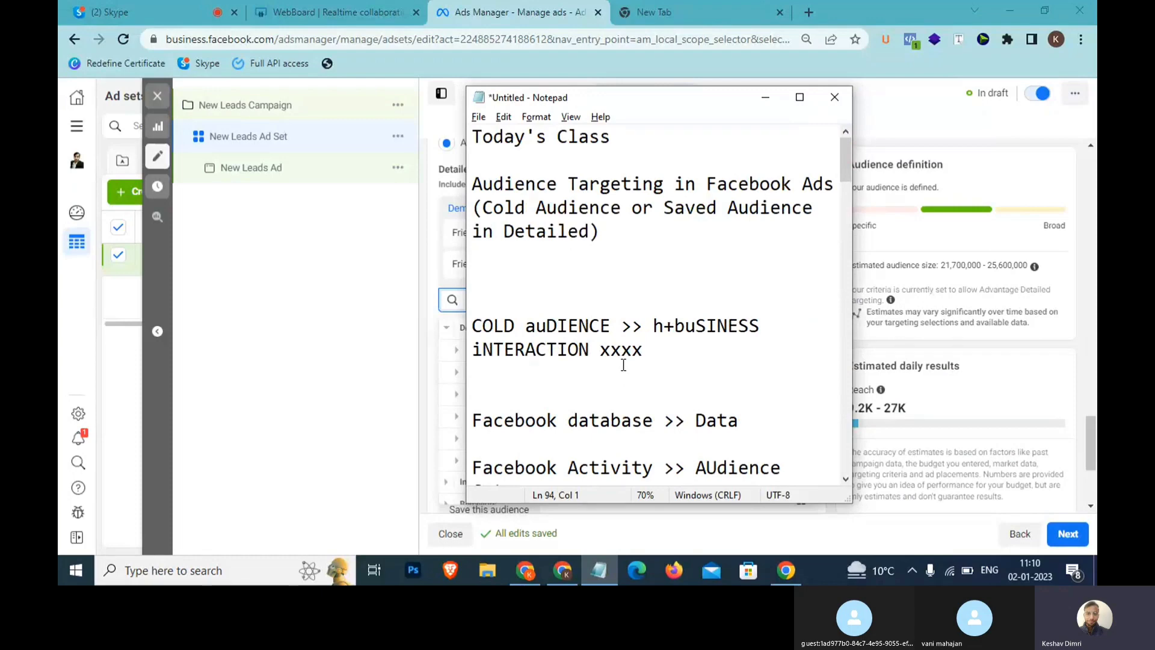
left_click(606, 265)
left_click_drag(607, 264, 457, 103)
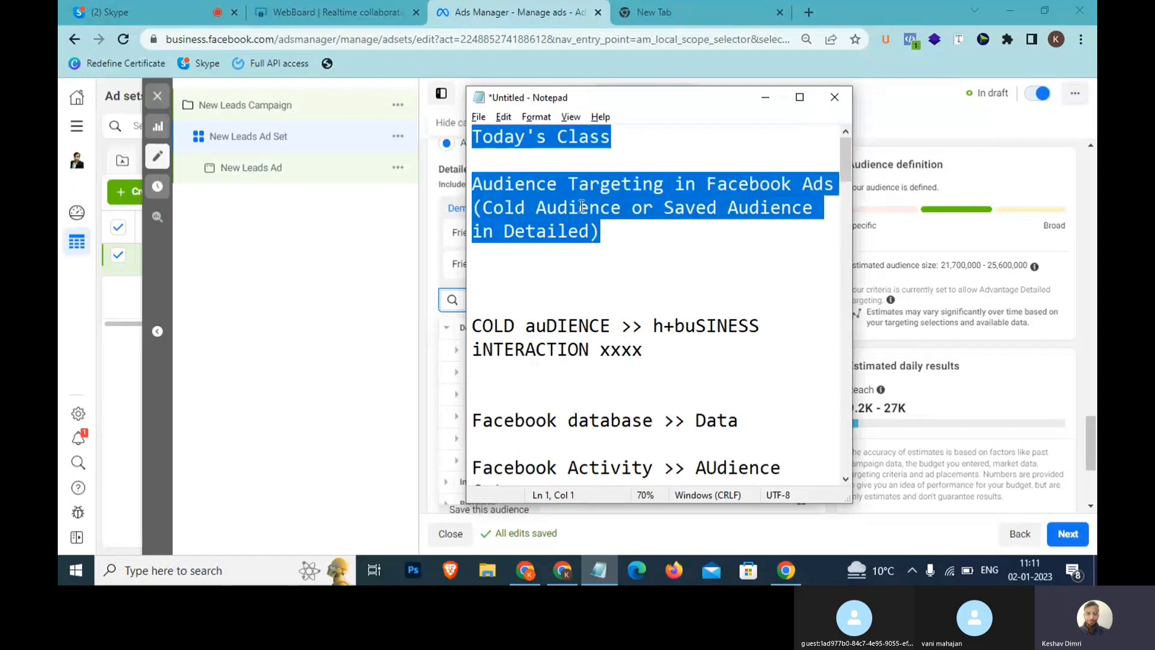
left_click(608, 231)
left_click_drag(617, 241, 460, 127)
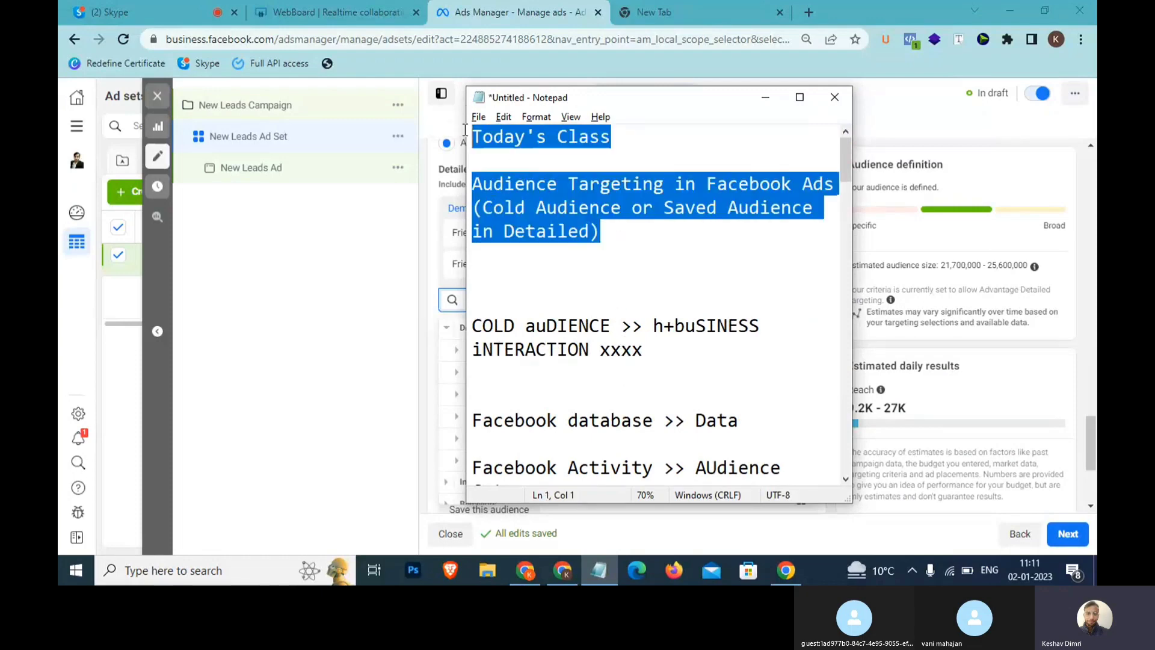